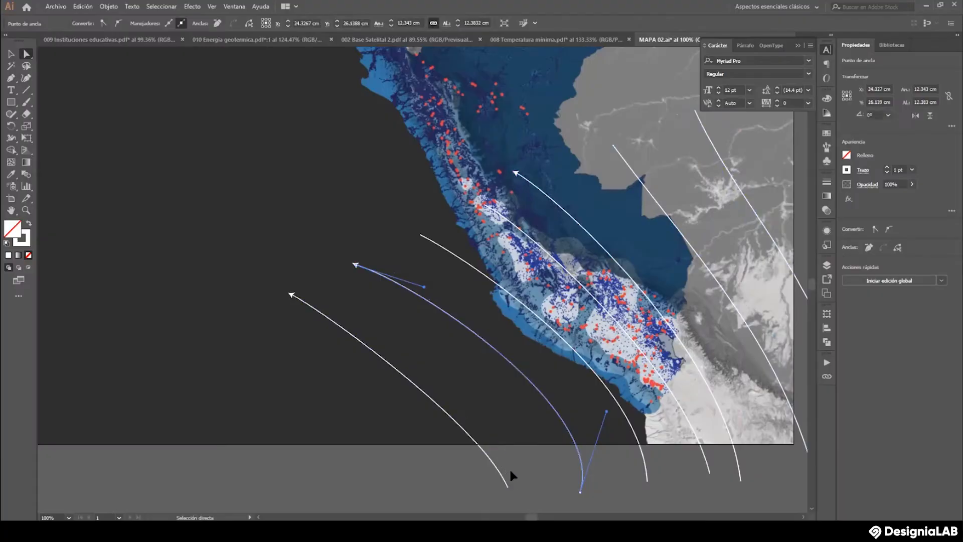
Curve the lower end of the westernmost arrow and add start arrowheads to the two plain lines crossing the coast and mountains.
left_click_drag(510, 474, 527, 415)
left_click(484, 204)
left_click(436, 246)
left_click(11, 174)
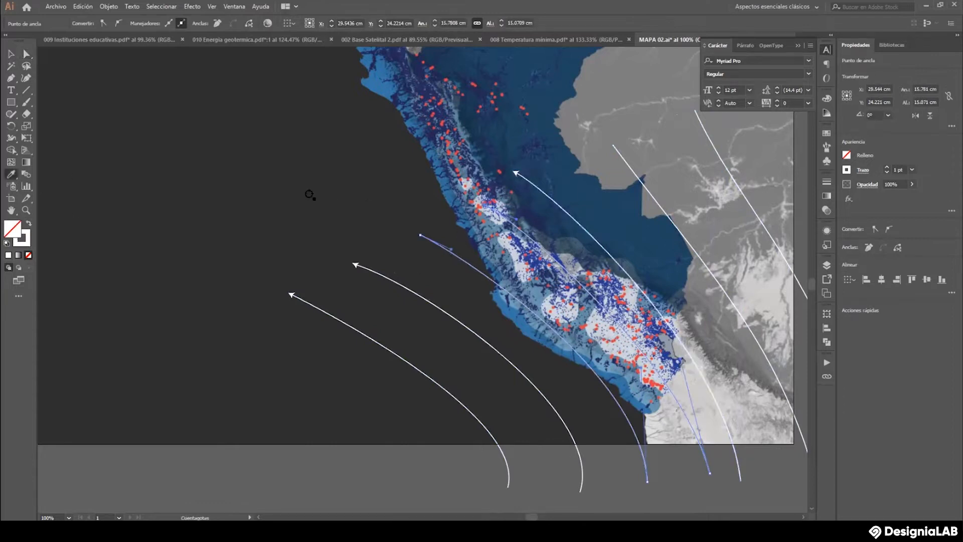
left_click(827, 182)
left_click(759, 289)
left_click(710, 321)
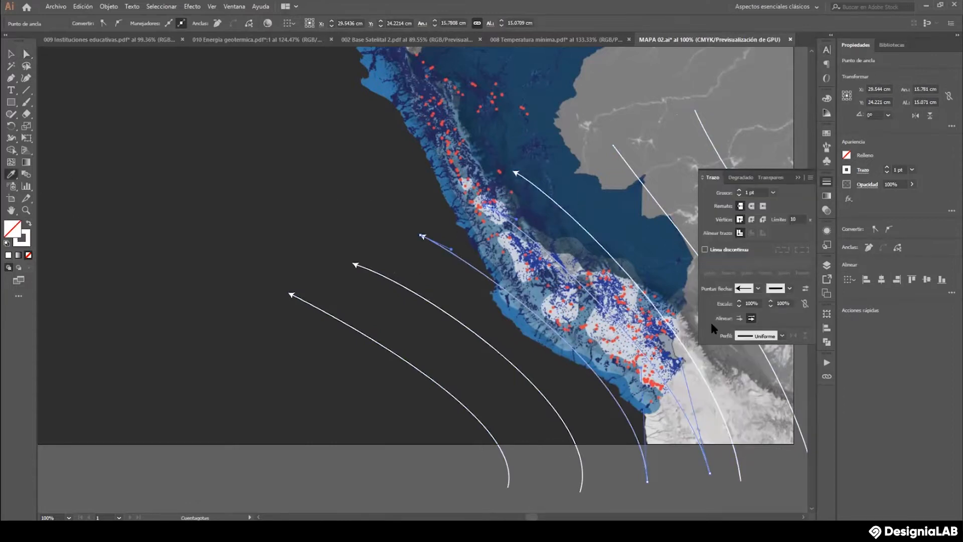
Add the same start arrowhead to the two easternmost curved lines over the grey area, leaving nothing selected.
left_click(11, 53)
left_click(702, 129)
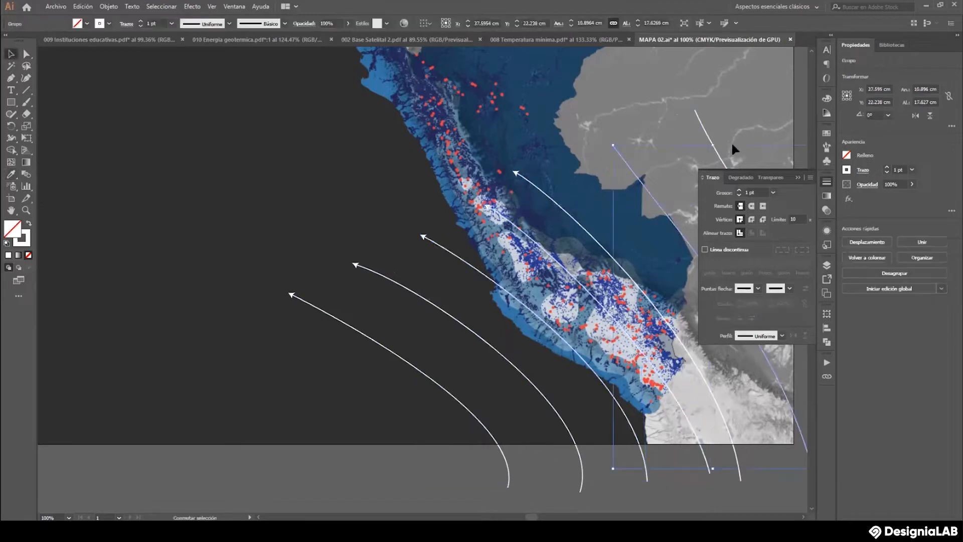
left_click(759, 289)
left_click(710, 320)
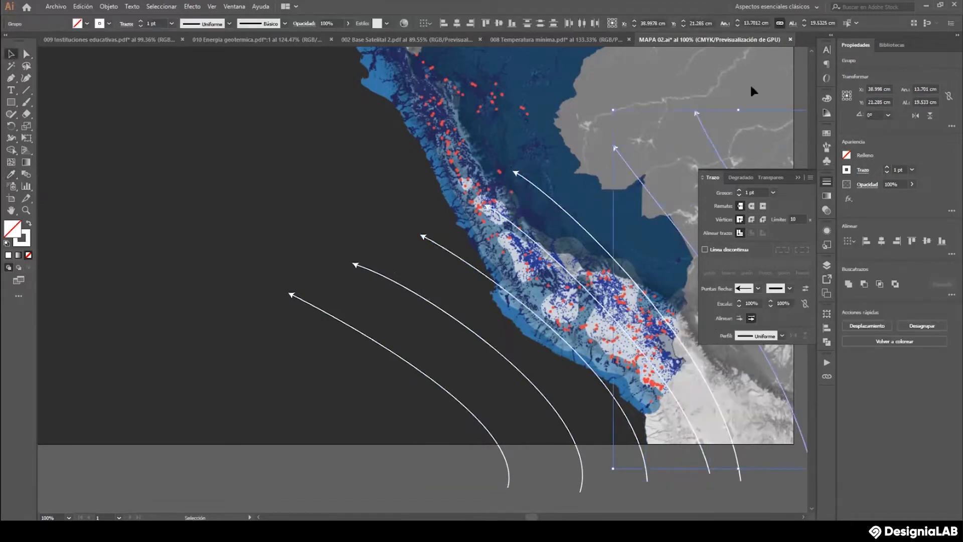
left_click(744, 119)
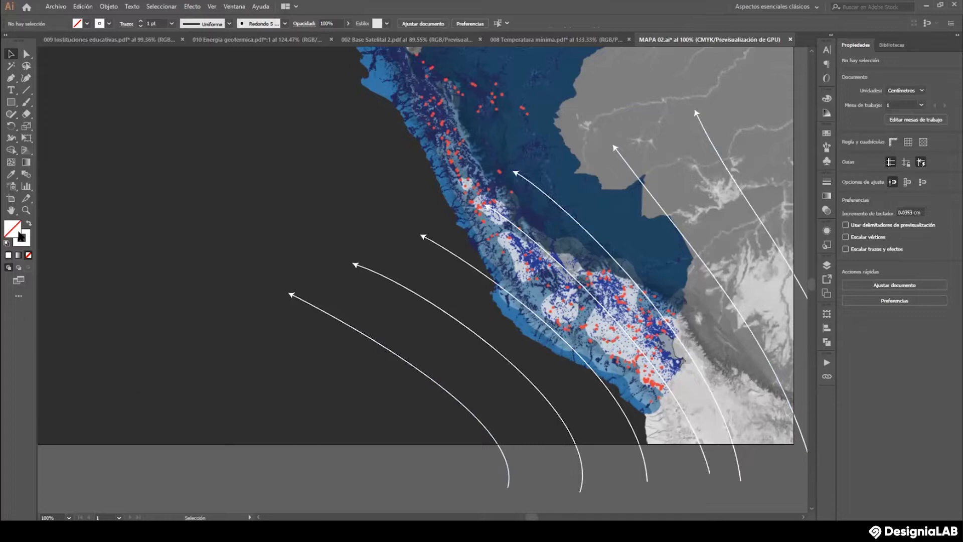
Shift the arrow over the dark blue jungle slightly up and the two easternmost arrows slightly down to adjust their spacing.
left_click(27, 211)
left_click_drag(457, 286, 310, 255)
key("v")
left_click(376, 182)
left_click_drag(423, 218, 429, 213)
left_click(631, 246)
left_click(569, 316)
left_click_drag(569, 316, 560, 327)
Move the lower endpoint of the westernmost arrow closer to its neighbour and adjust the lower endpoint of the third arrow.
left_click(369, 377)
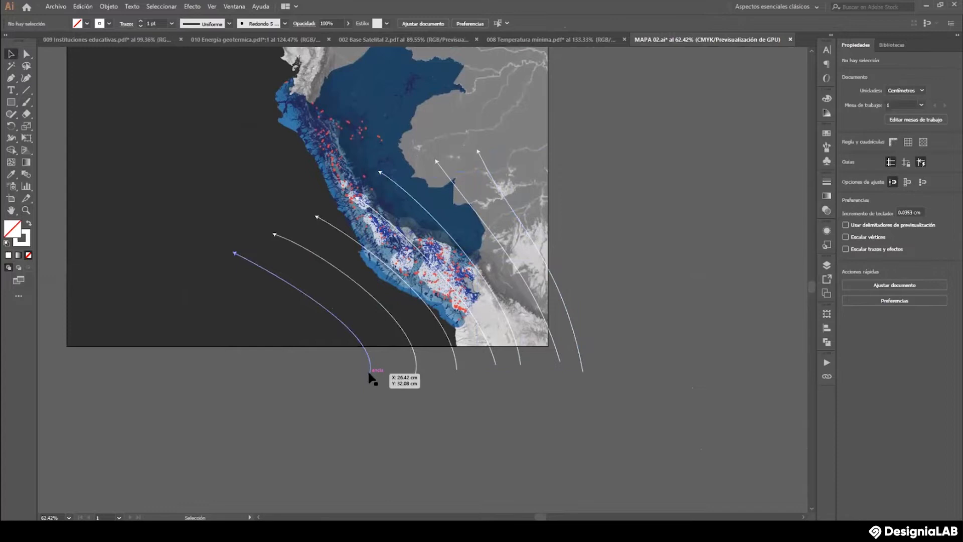
left_click(369, 374)
key("a")
left_click(370, 373)
left_click_drag(369, 374, 391, 372)
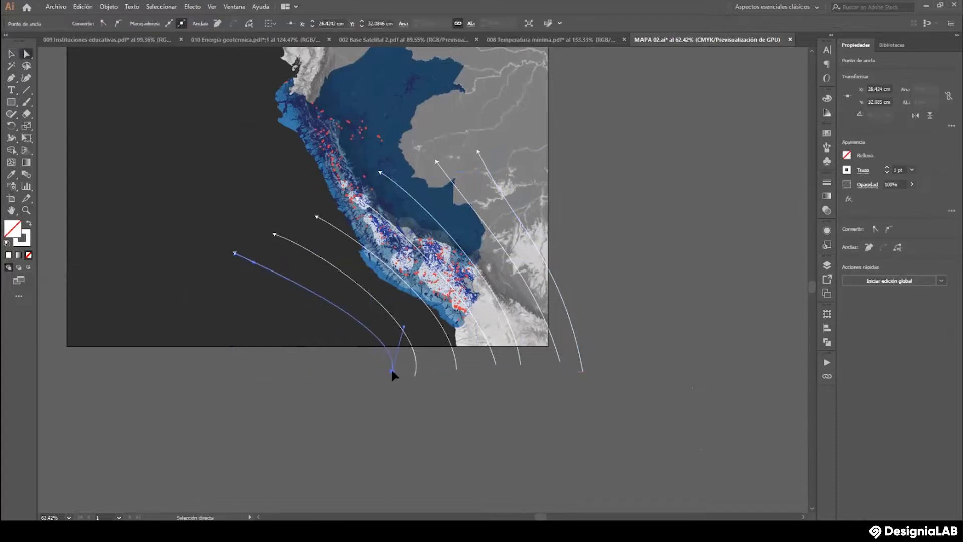
left_click_drag(456, 370, 476, 362)
left_click(496, 365)
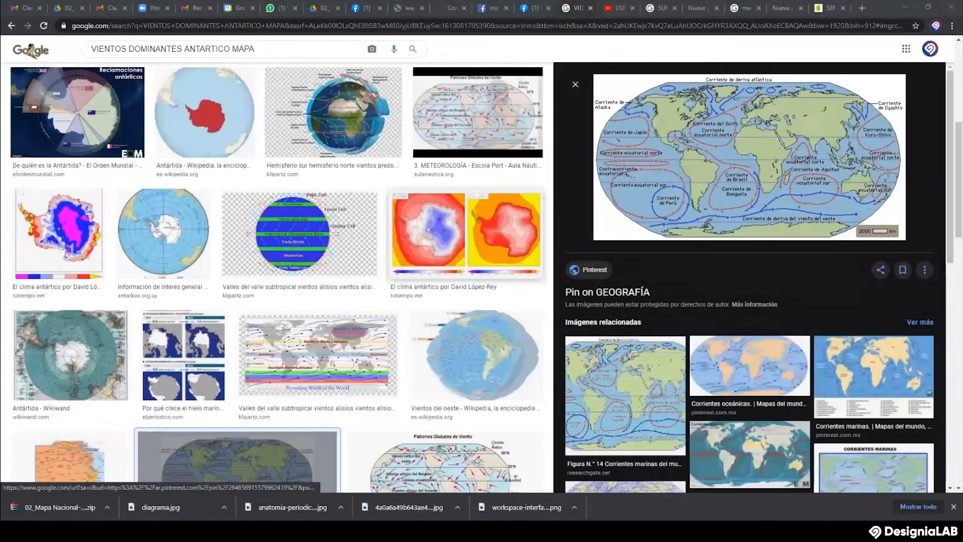
Look over the ocean current map in the browser's image results for VIENTOS DOMINANTES ANTARTICO MAPA.
scroll(279, 276, "up", 3)
mouse_move(505, 532)
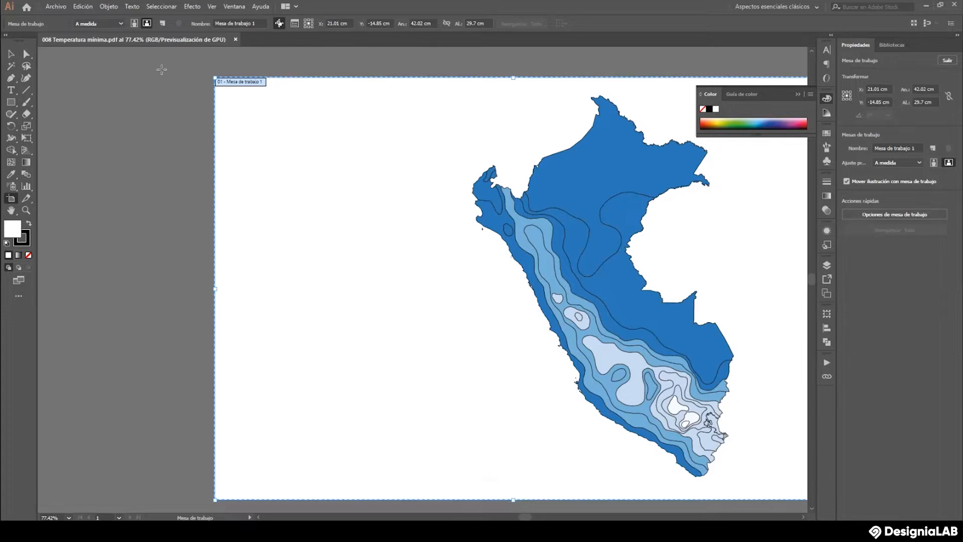
Close the current Illustrator document and open the 008 Temperatura mínima PDF from the 02_Mapa Nacional folder.
left_click(236, 42)
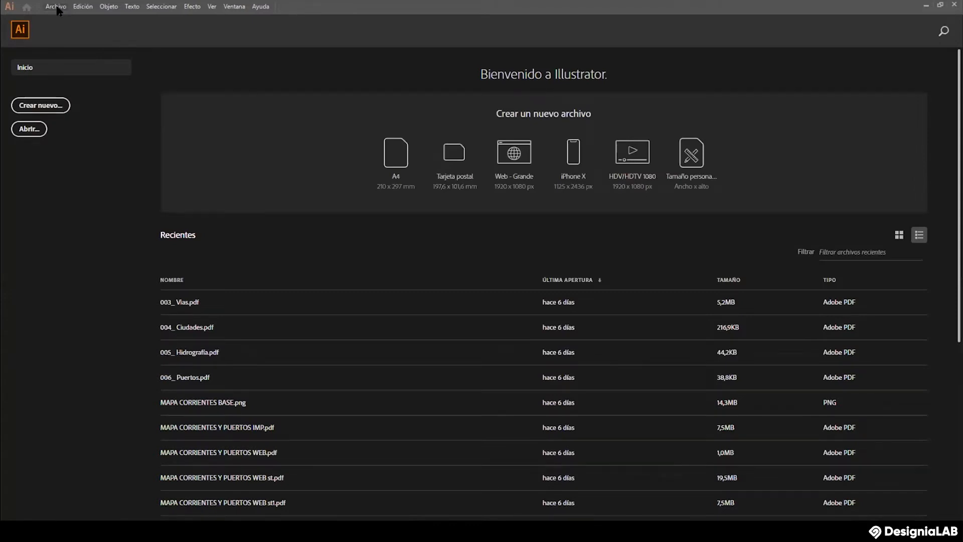
left_click(56, 7)
mouse_move(87, 184)
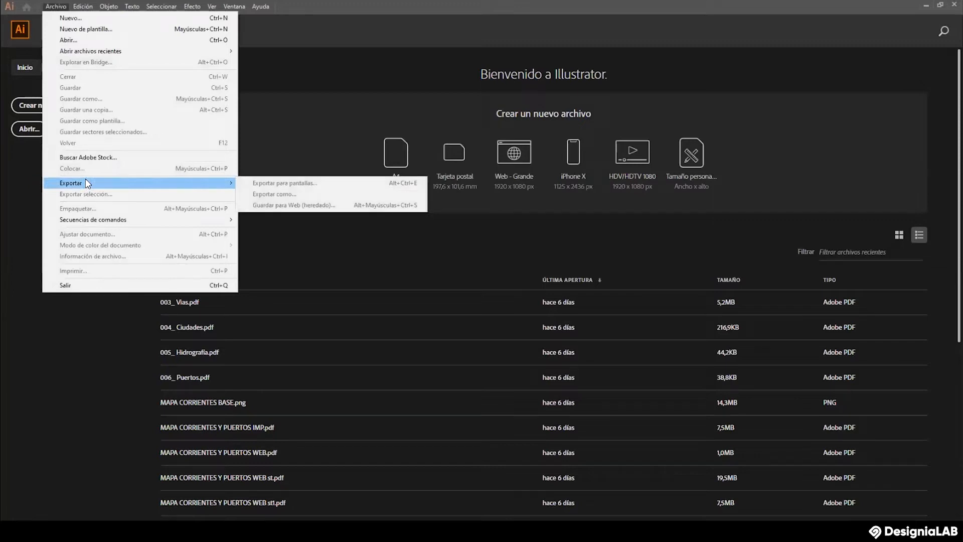
left_click(75, 42)
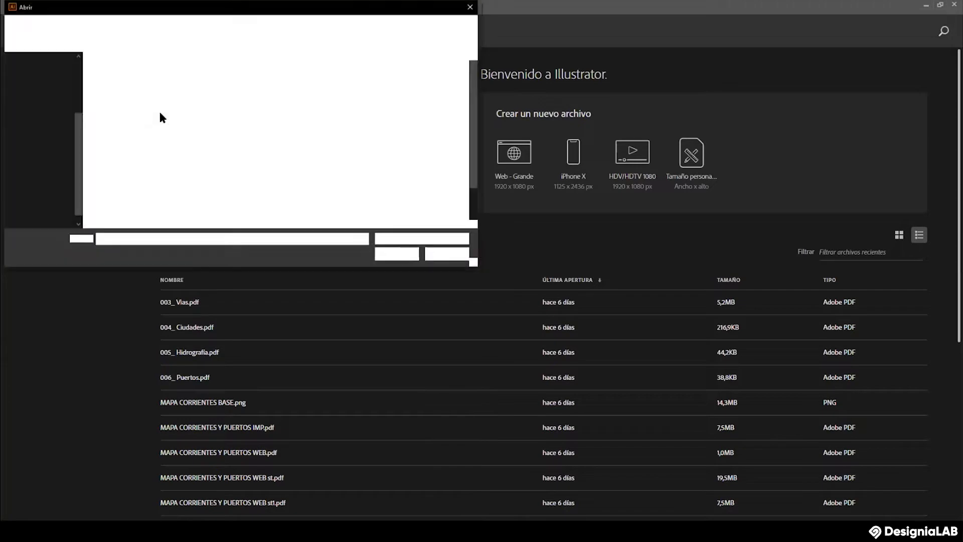
scroll(166, 169, "down", 1)
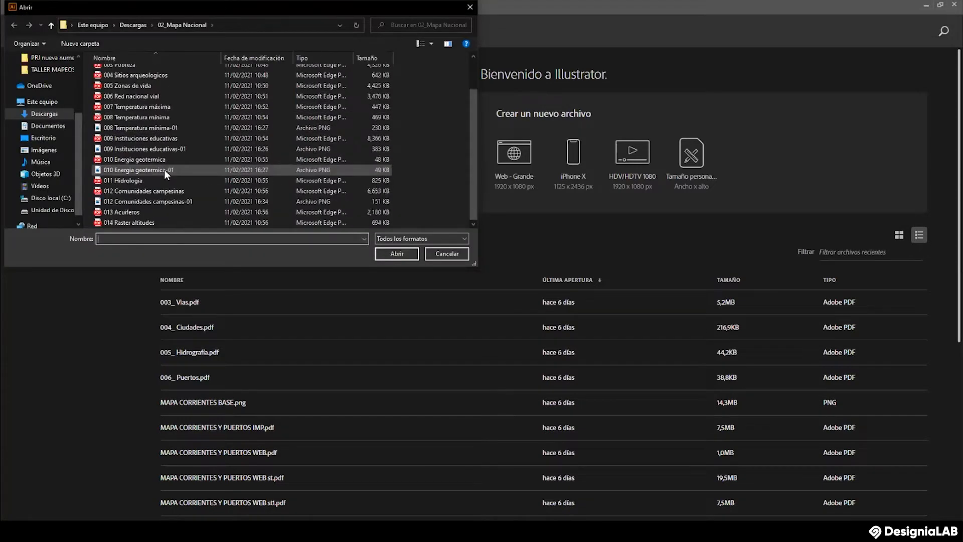
left_click(150, 119)
left_click(394, 254)
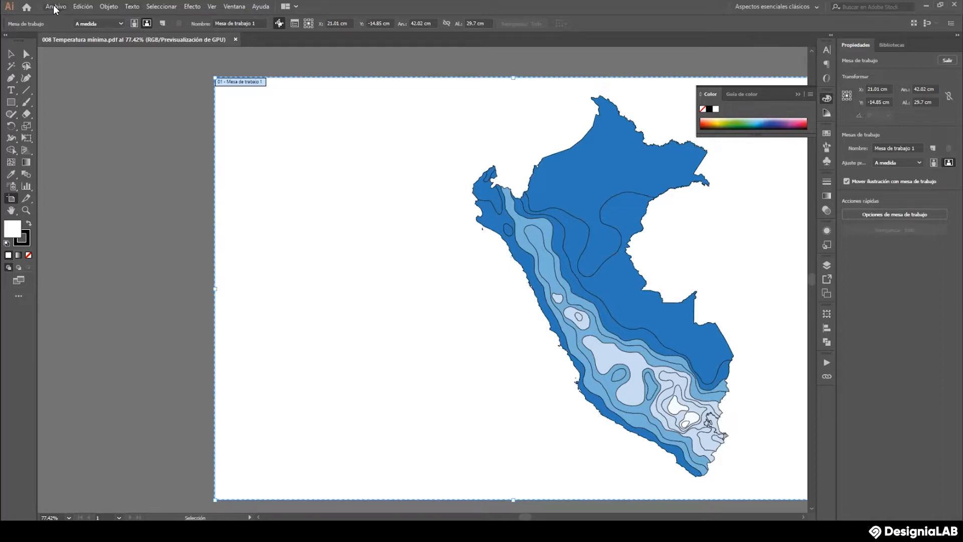
Expand Capa 1 in the layer structure and toggle the middle clip group's visibility to check what it contains.
left_click(55, 7)
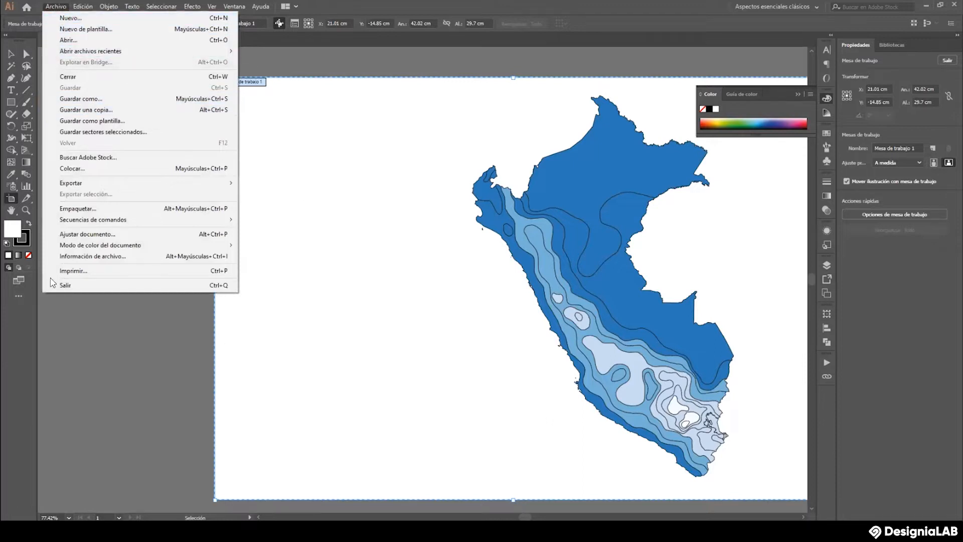
left_click(26, 210)
left_click(577, 273)
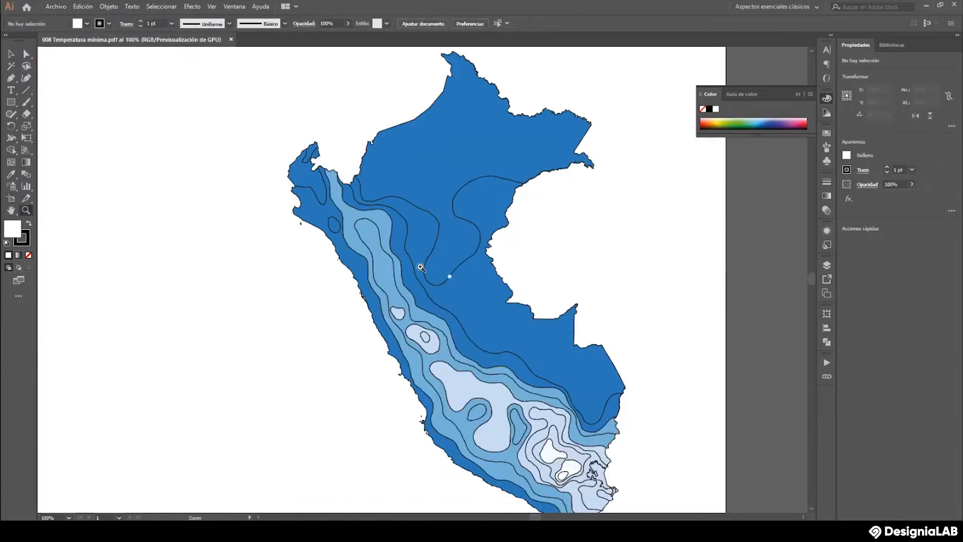
scroll(420, 267, "down", 2)
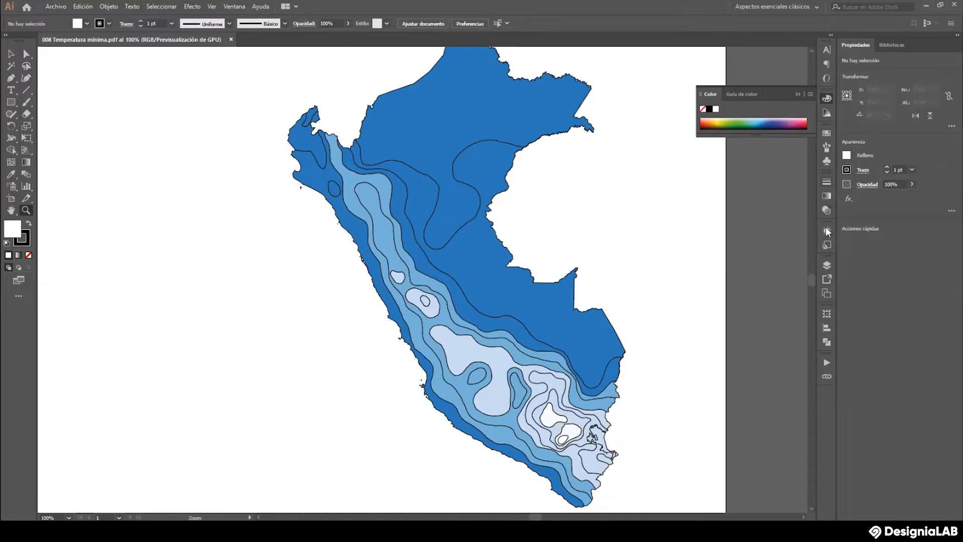
left_click(828, 265)
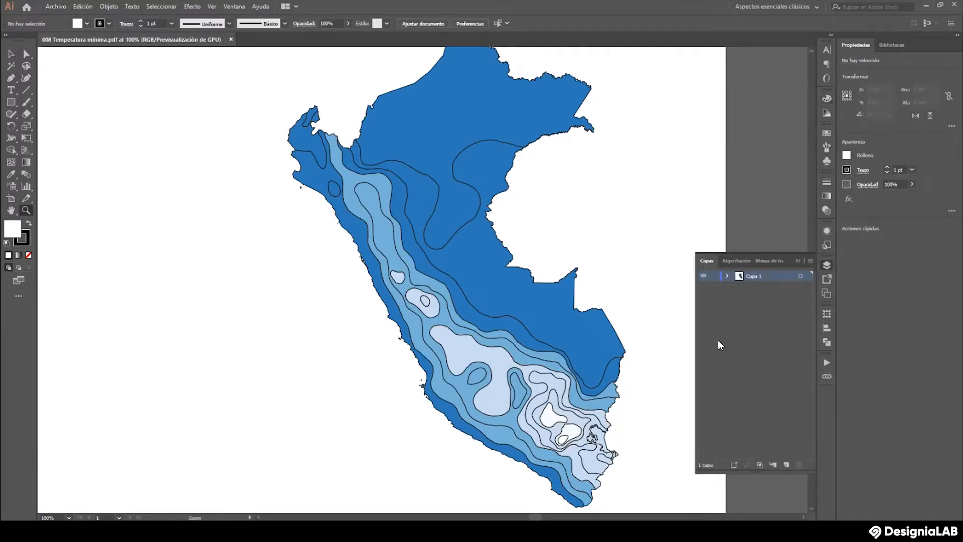
left_click(727, 276)
left_click(757, 297)
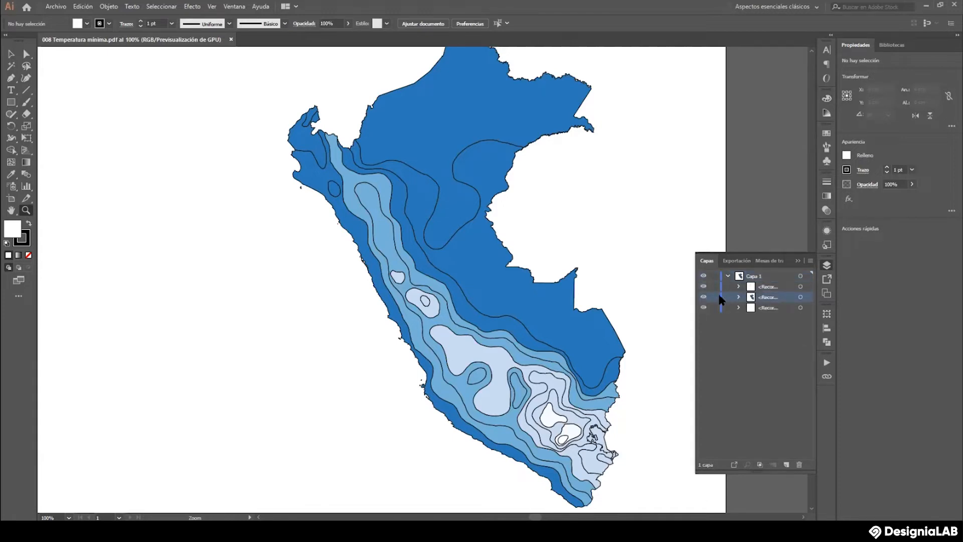
left_click(703, 297)
left_click(703, 298)
Delete the two empty clip groups above and below the map, and check the remaining group by hiding and showing it.
left_click(800, 289)
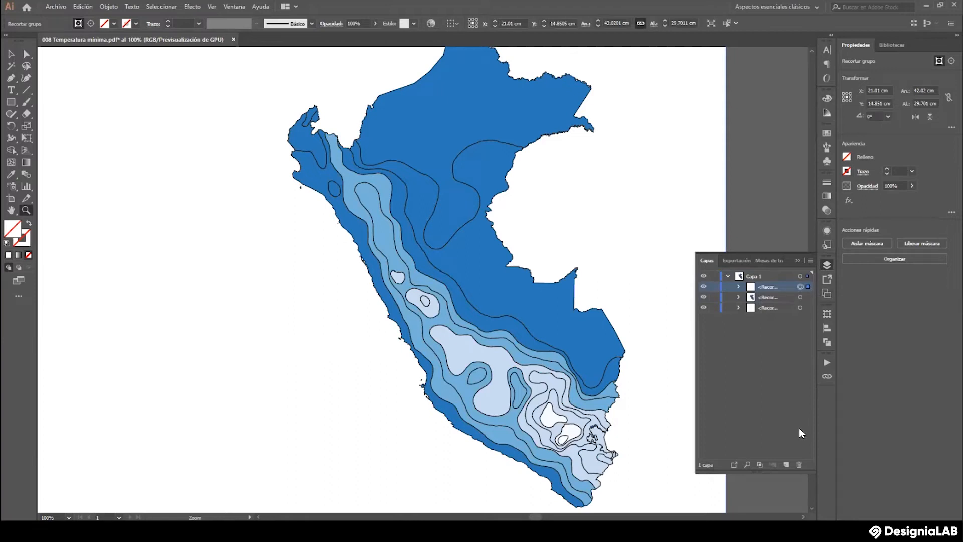
left_click(801, 464)
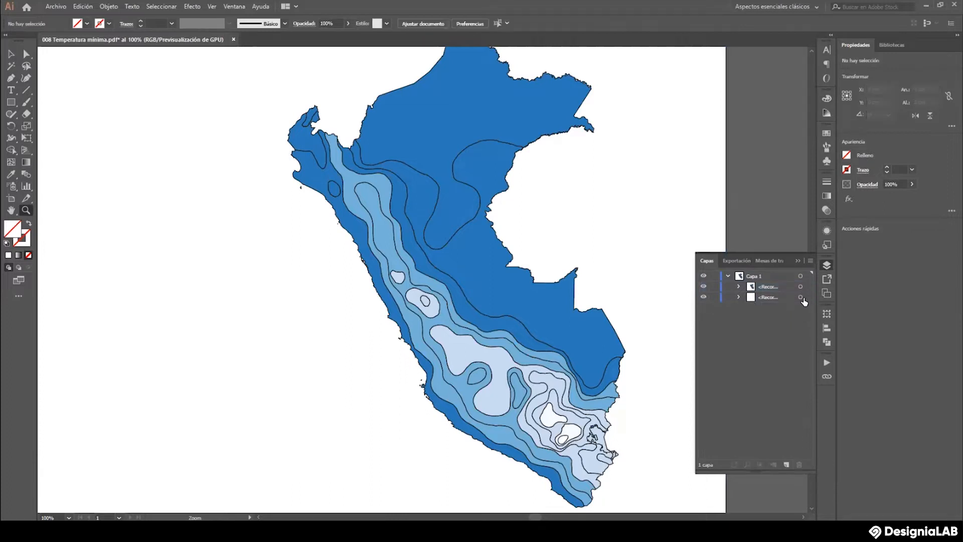
left_click(801, 297)
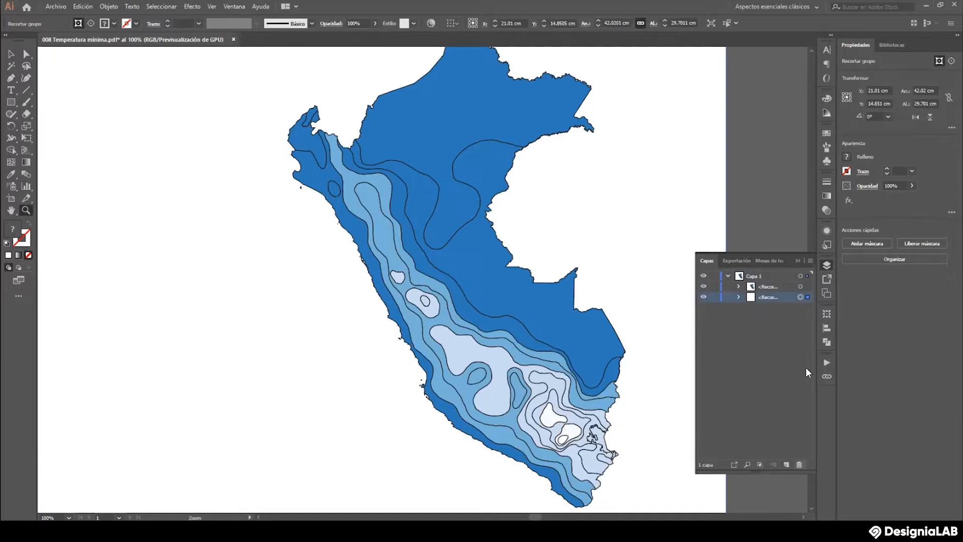
left_click(799, 462)
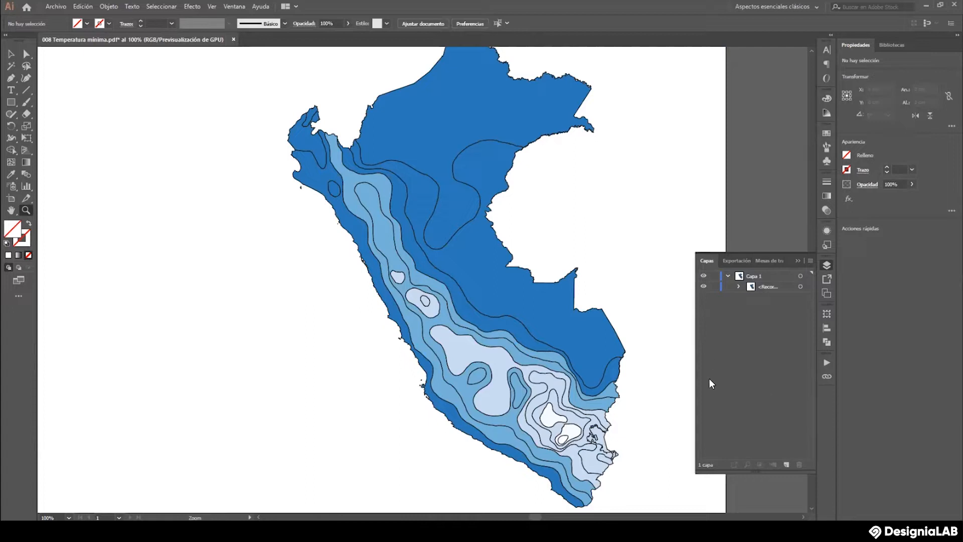
left_click(704, 286)
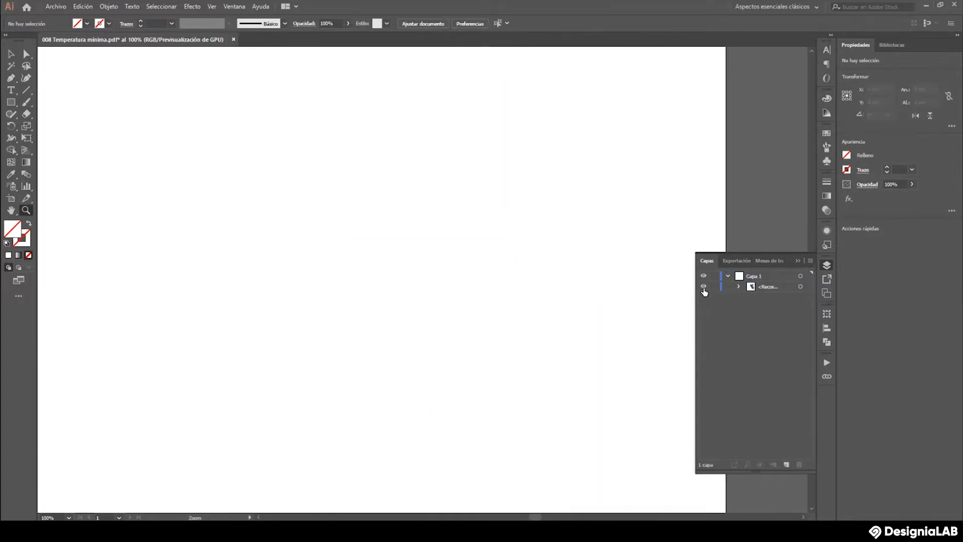
left_click(704, 286)
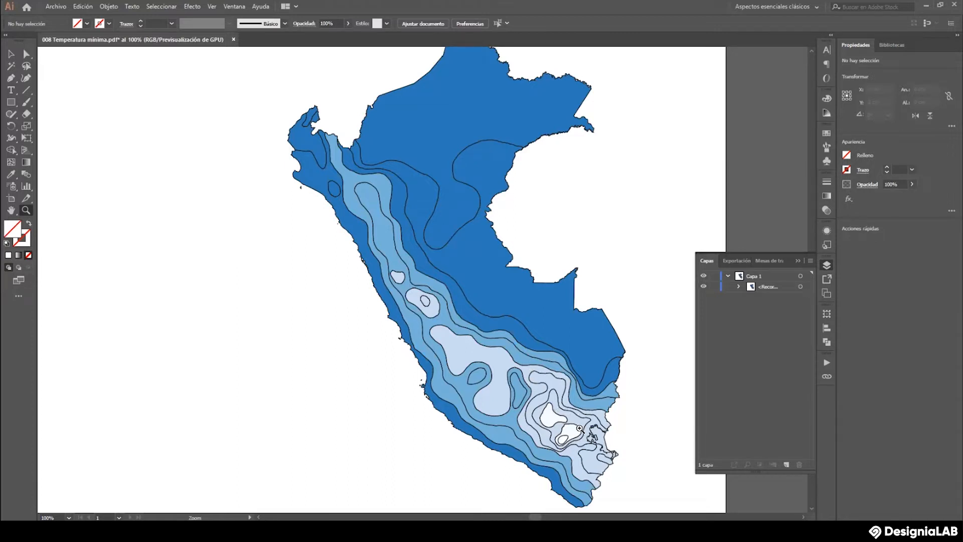
Expand the map's clip group and toggle individual paths off and on to identify them in the southern area.
left_click(586, 444)
left_click(421, 279)
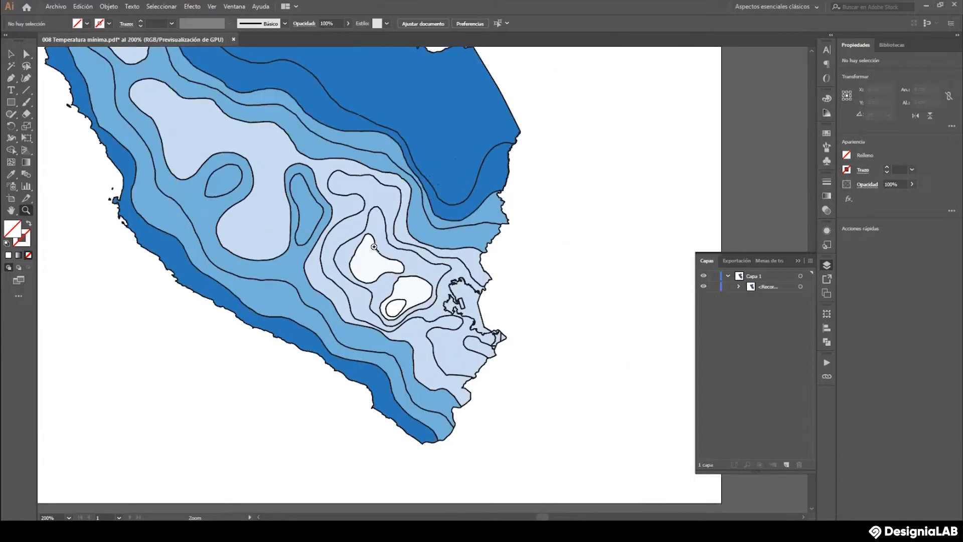
scroll(375, 247, "up", 1)
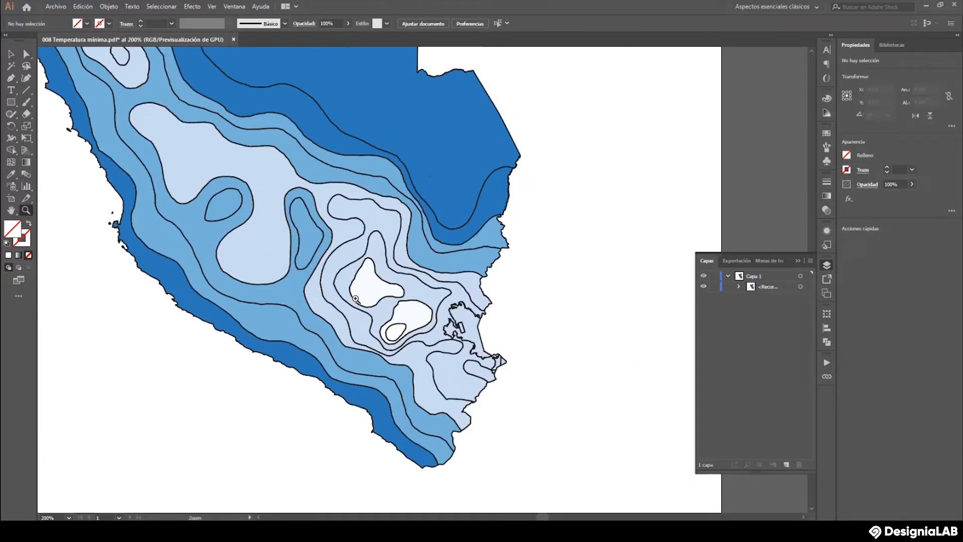
left_click(11, 54)
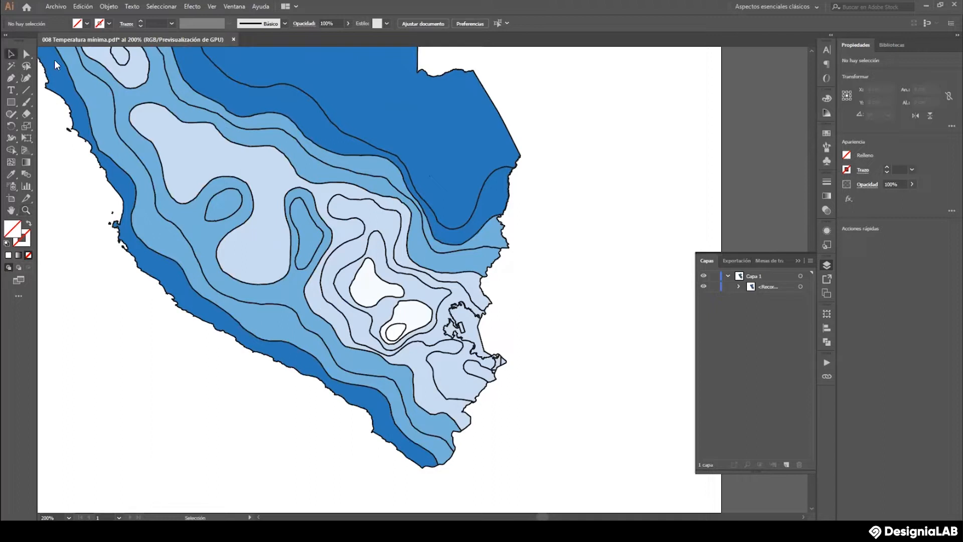
left_click(739, 287)
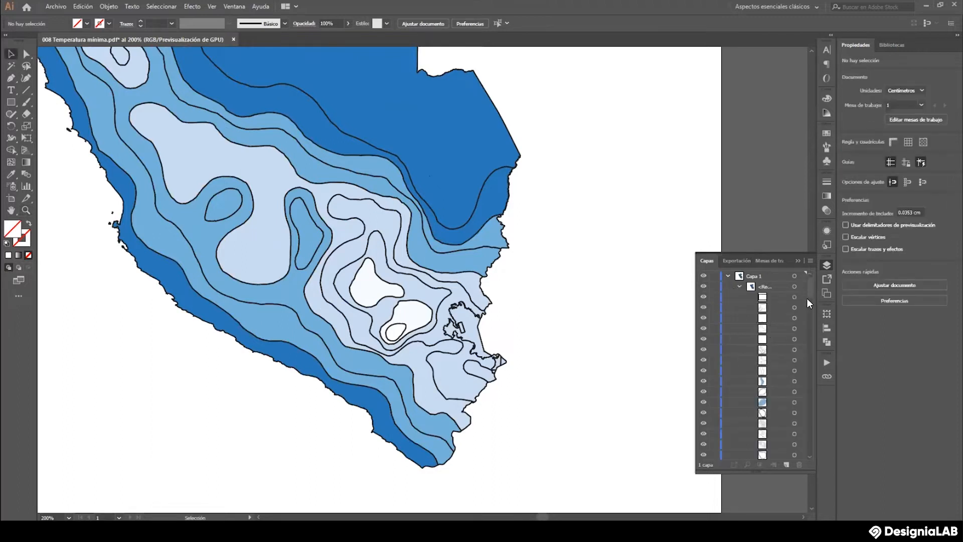
scroll(809, 287, "down", 3)
left_click(703, 326)
left_click(704, 326)
left_click(703, 346)
left_click(703, 347)
Try to select and move a single light contour area in the southern part of the map, and undo the move.
left_click(376, 289)
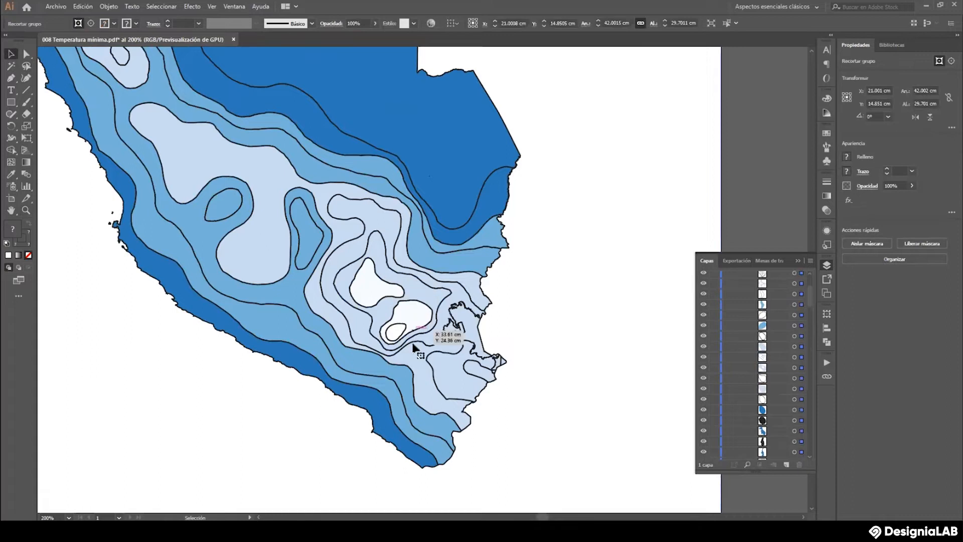
key("ctrl+shift+a")
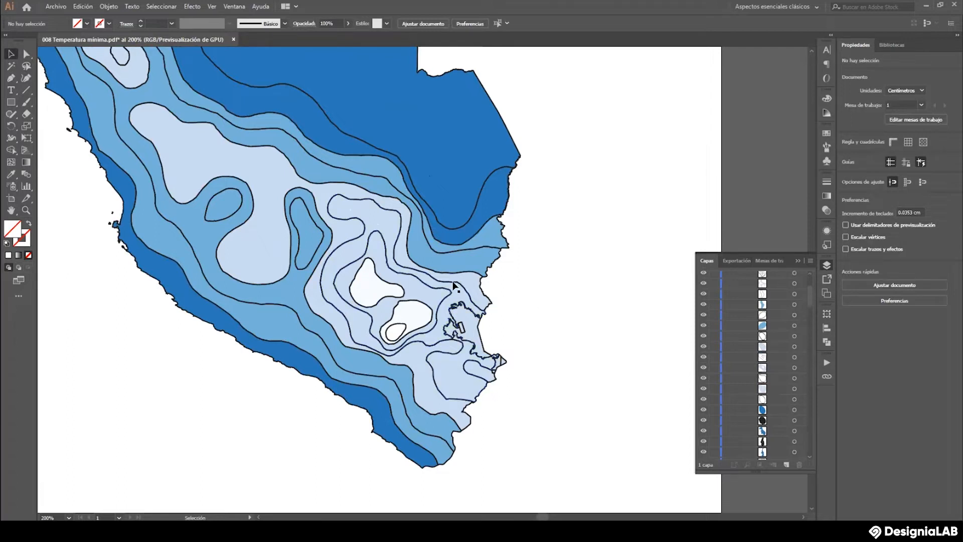
left_click(380, 234)
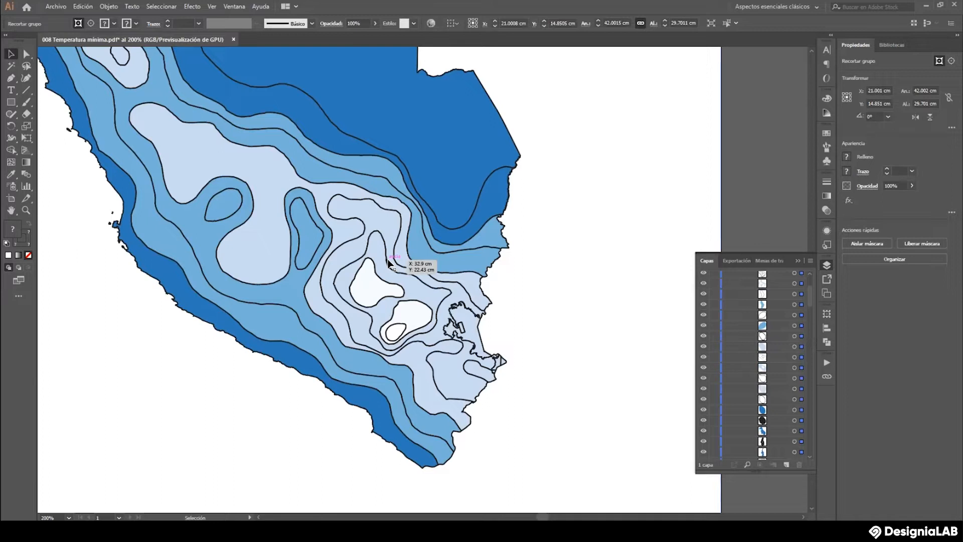
mouse_move(389, 261)
left_mouse_down()
mouse_move(387, 223)
mouse_move(371, 255)
mouse_move(377, 266)
left_mouse_up()
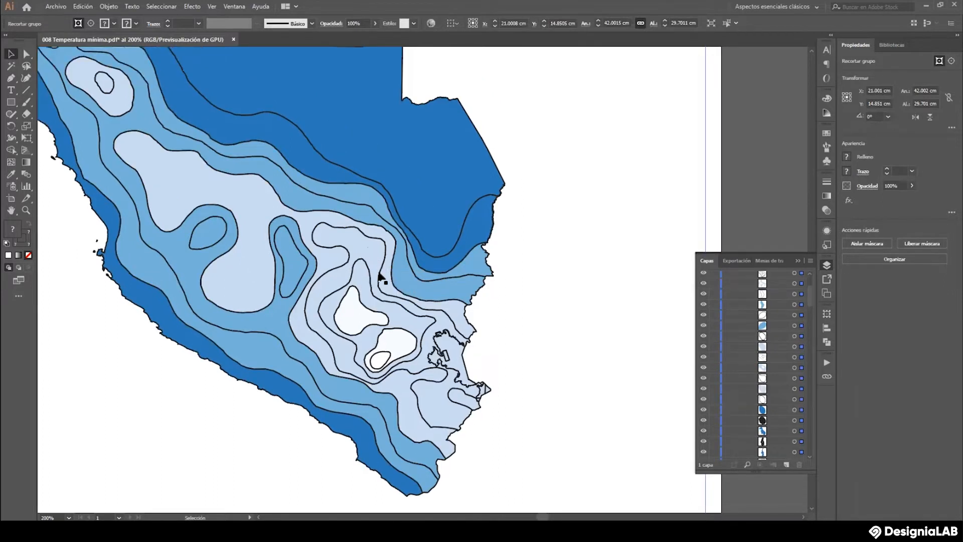
key("ctrl+z")
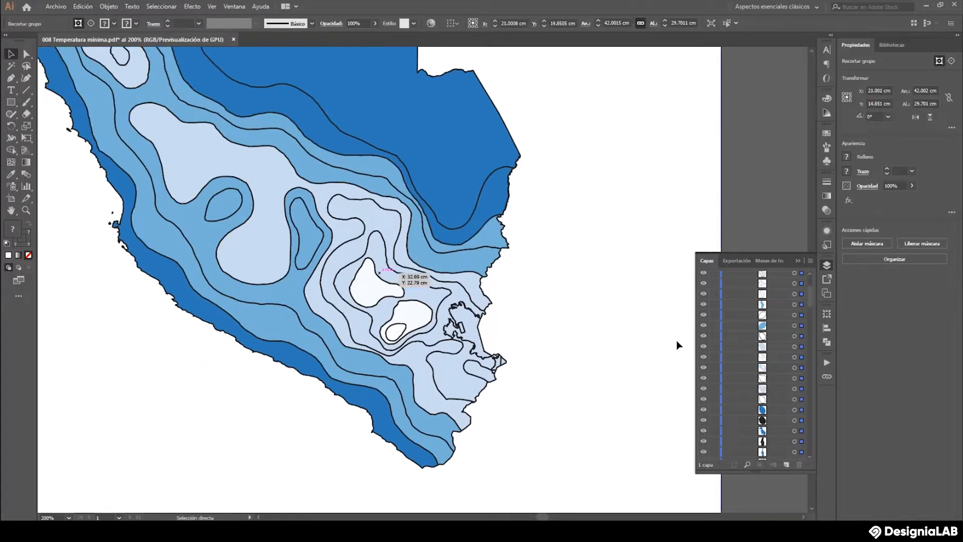
scroll(622, 313, "up", 2)
scroll(621, 312, "down", 3)
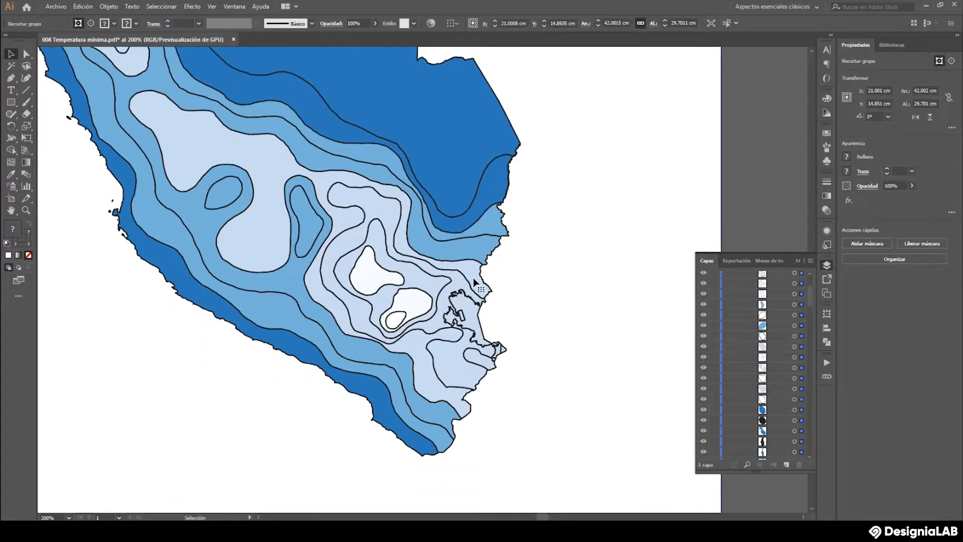
Release the map's clipping mask so its contour areas can be edited individually, and clear the selection.
right_click(421, 257)
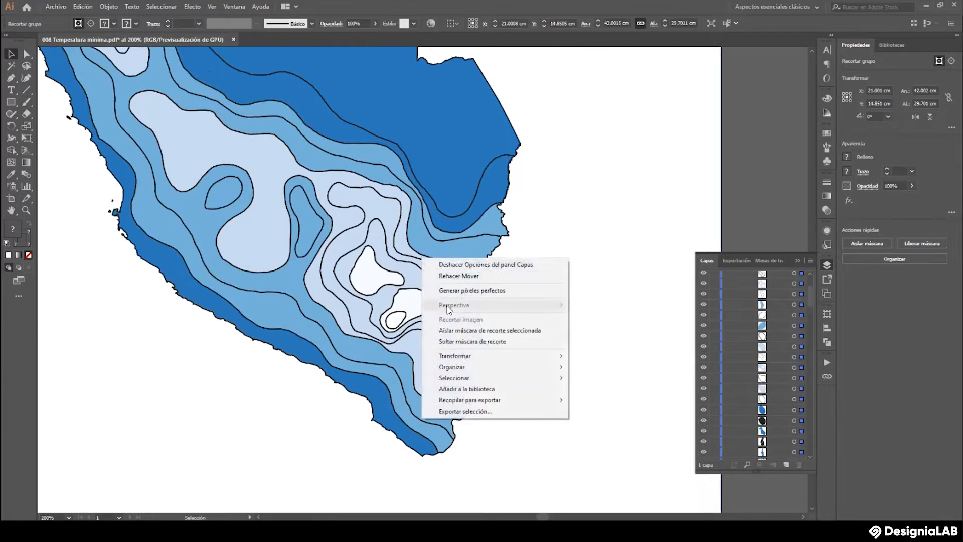
left_click(466, 342)
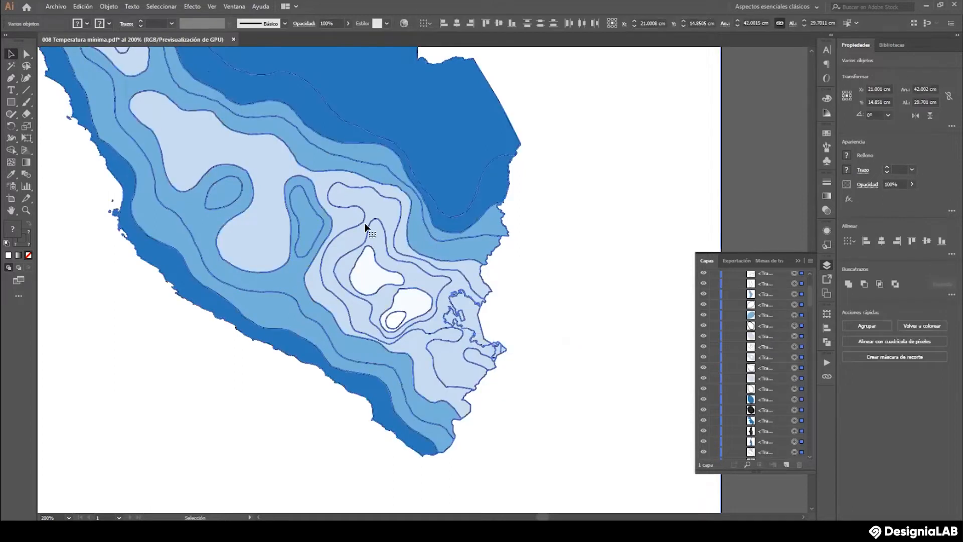
left_click(528, 289)
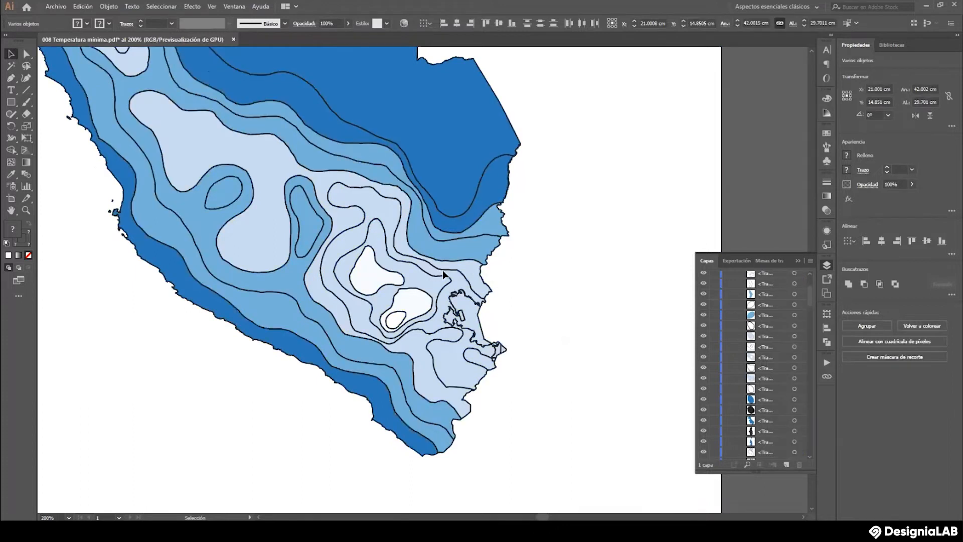
Move the innermost contour outline off the southern light area to the blank space east of the map, and undo moving its fill.
left_click_drag(430, 279, 660, 279)
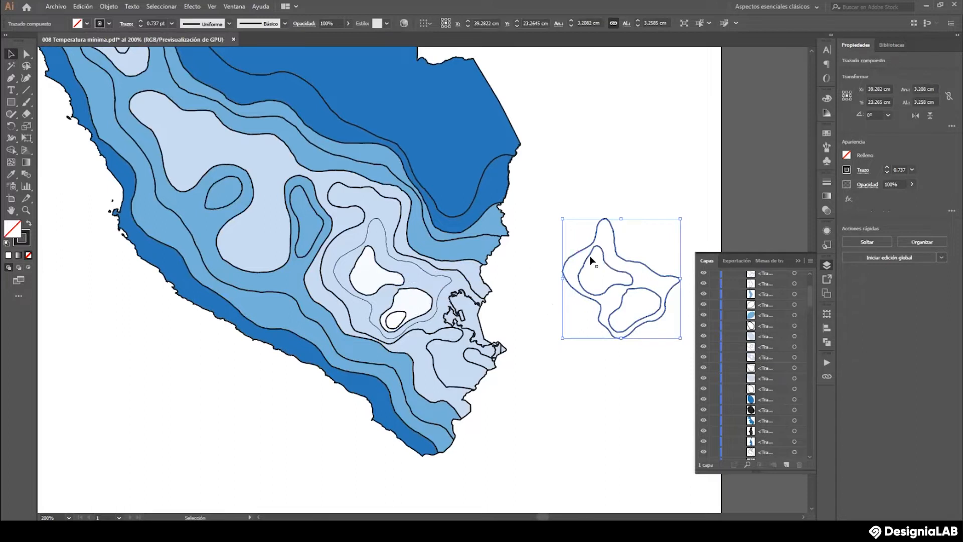
left_click_drag(600, 255, 559, 285)
left_click_drag(369, 327, 628, 266)
left_click(616, 431)
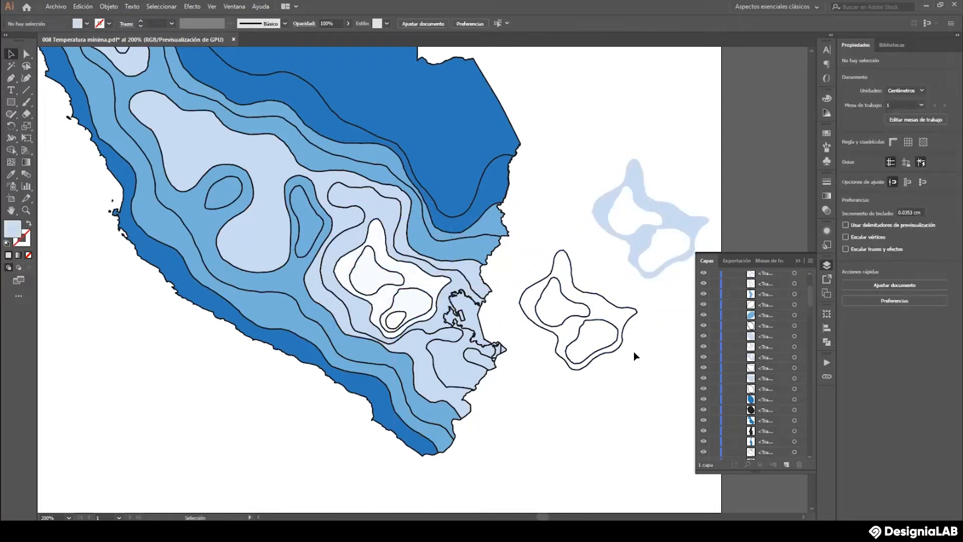
key("ctrl+z")
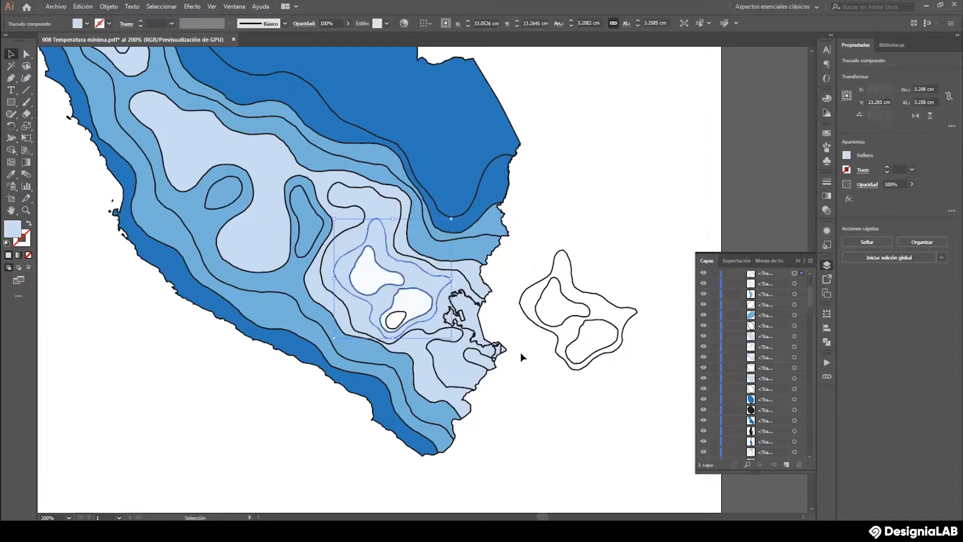
left_click(575, 317)
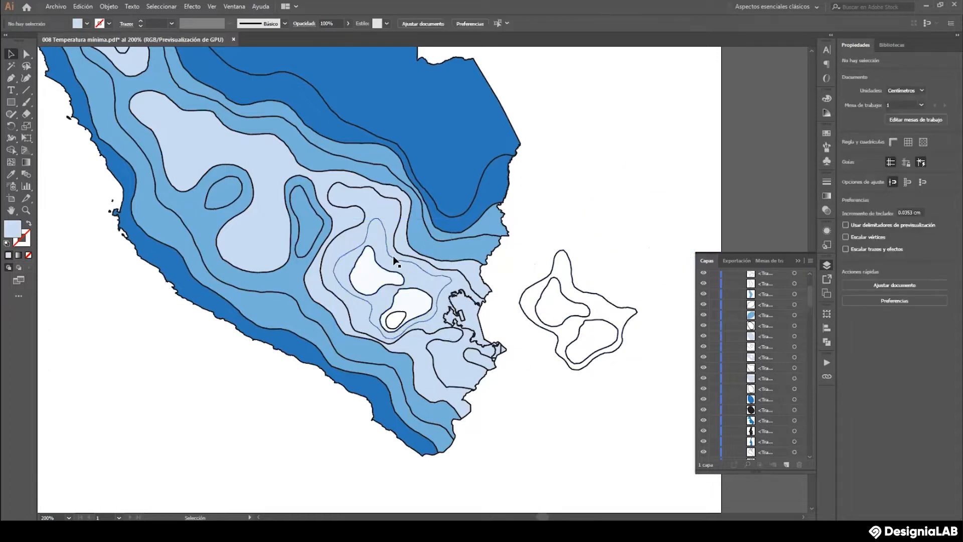
Pull the remaining contour outlines off the southern light area, undo moving a fill, and delete the outlines outside the map.
left_click_drag(395, 249, 618, 164)
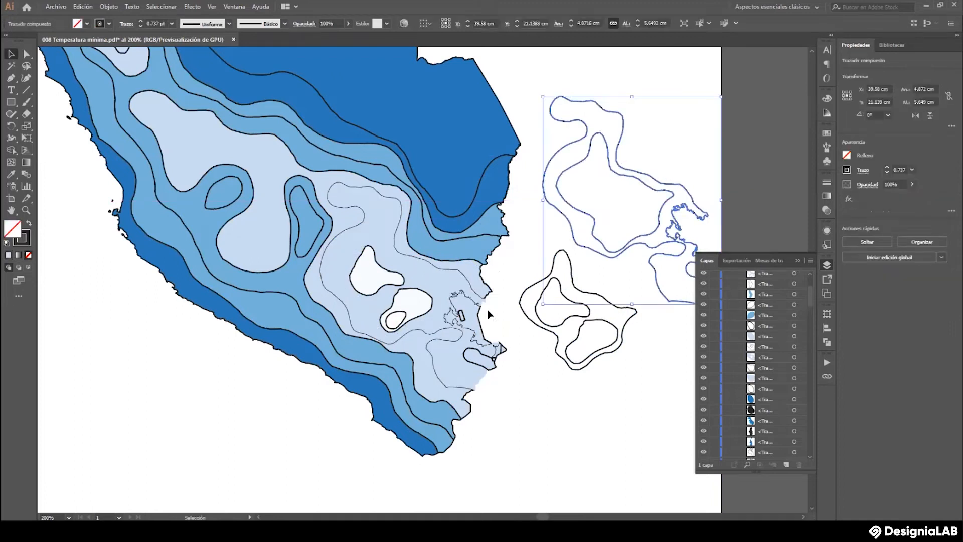
left_click_drag(430, 372, 679, 178)
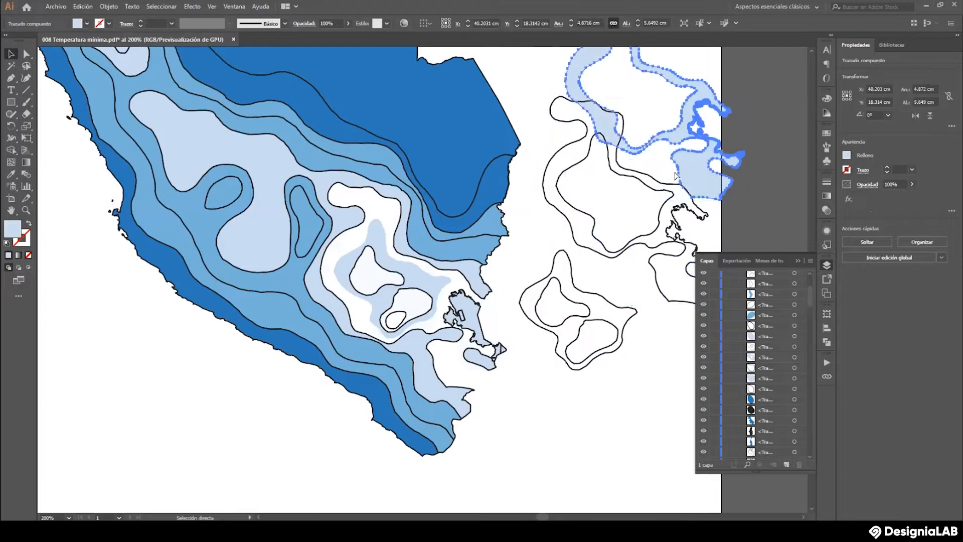
key("ctrl+z")
left_click_drag(329, 309, 594, 182)
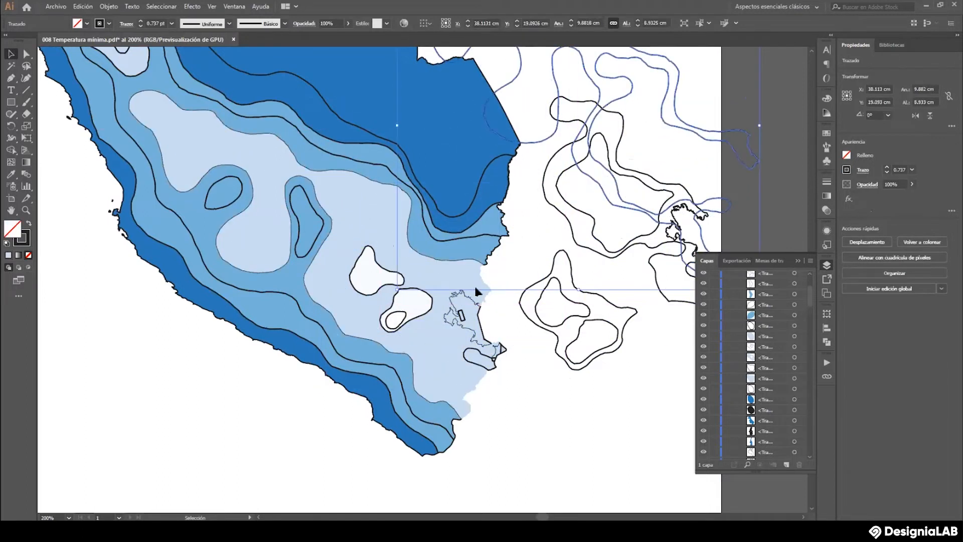
left_click_drag(617, 382, 573, 106)
key("Delete")
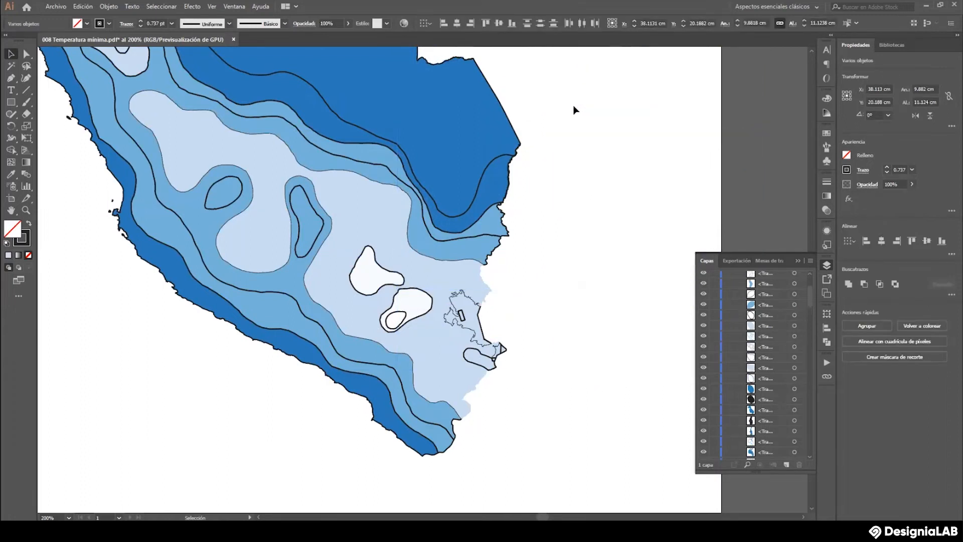
Fill the upper white patch in the southern area with the surrounding light blue using the Eyedropper.
left_click(379, 294)
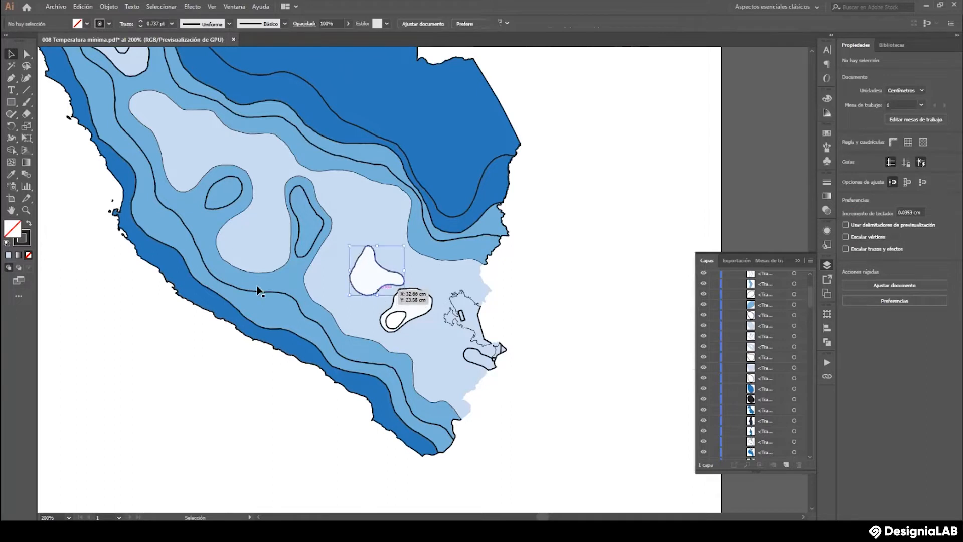
left_click(12, 176)
left_click(348, 233)
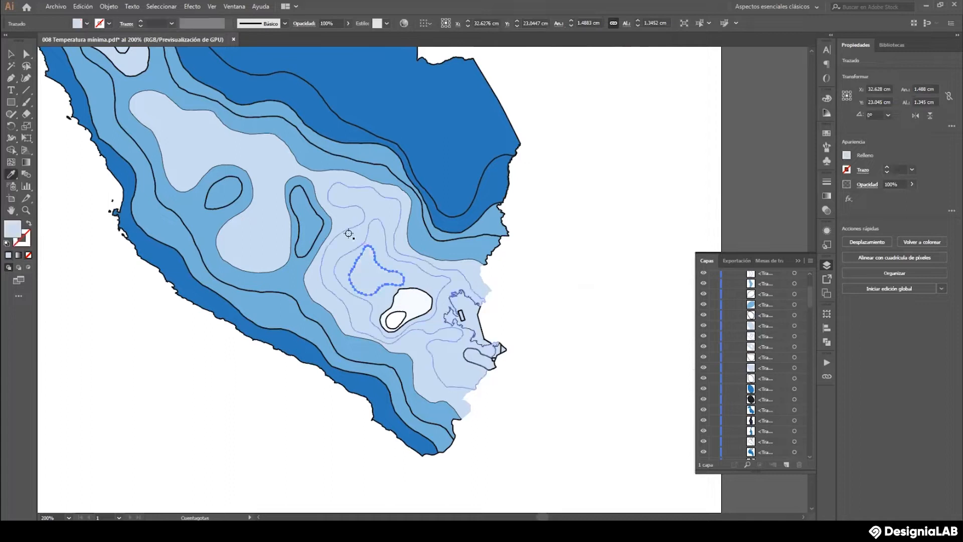
key("v")
left_click(607, 299)
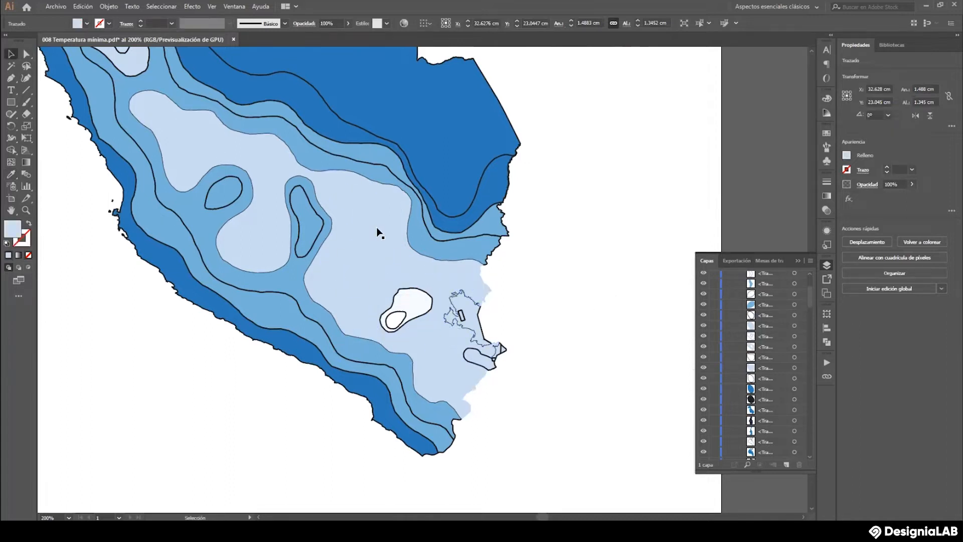
Move the outline off the second white patch and fill the patch with the sampled light blue.
left_click(395, 315)
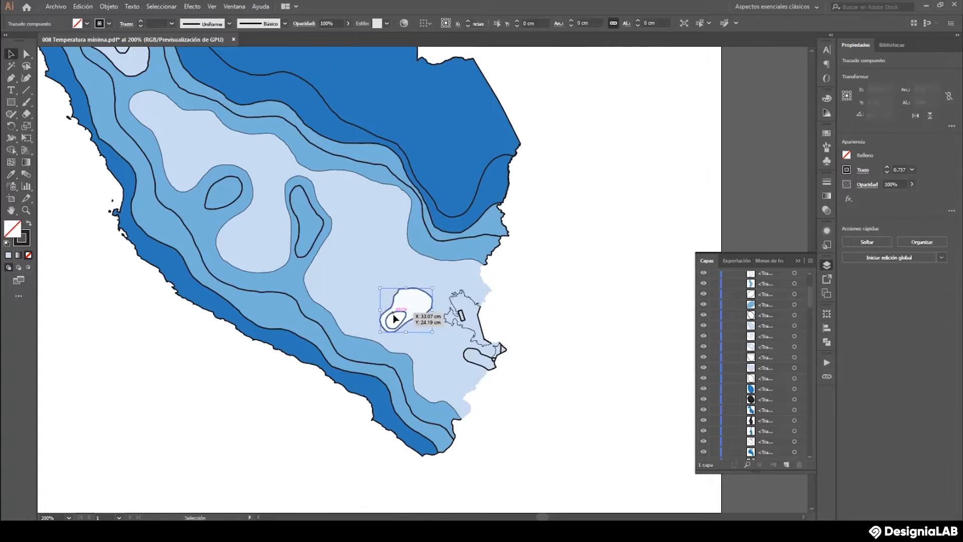
mouse_move(392, 300)
left_mouse_down()
mouse_move(345, 259)
mouse_move(432, 279)
mouse_move(547, 271)
left_mouse_up()
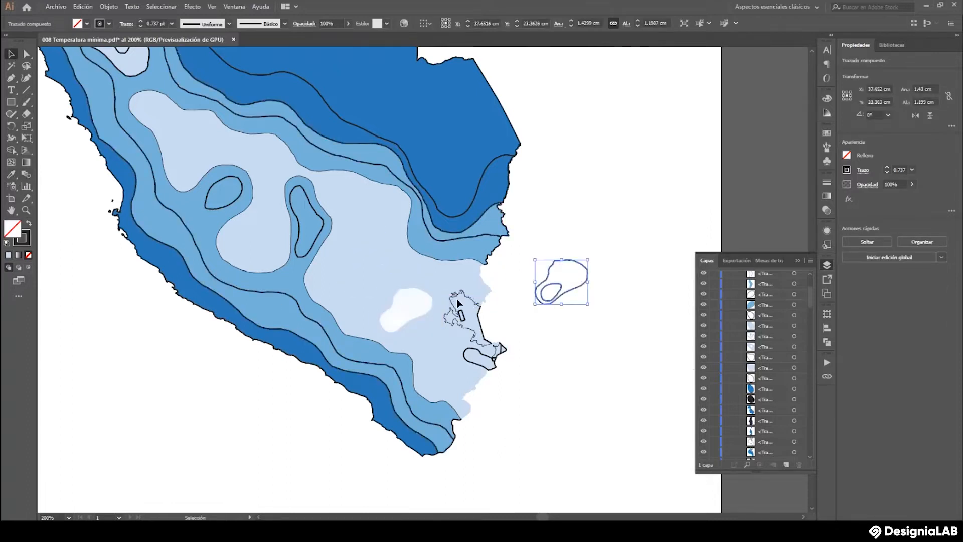
left_click(388, 316)
left_click(11, 174)
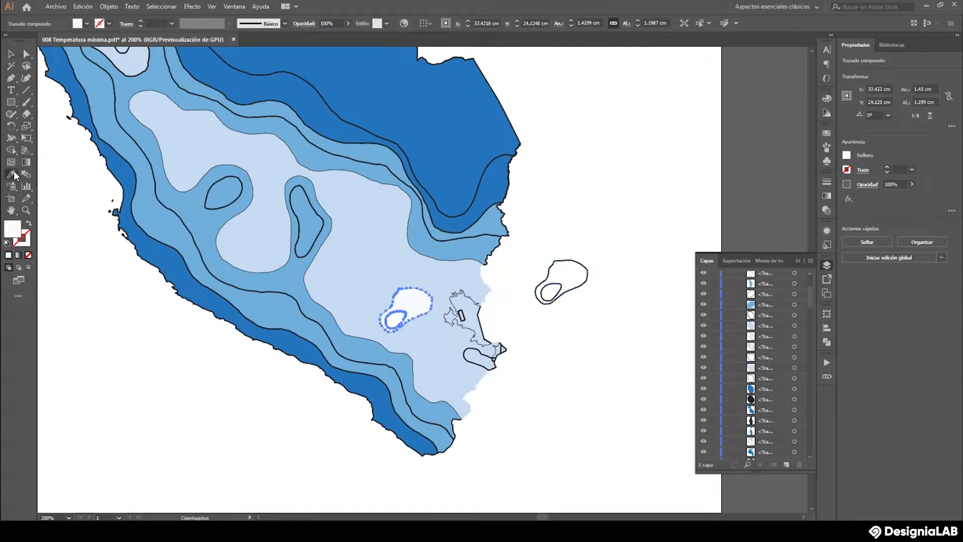
left_click(367, 272)
left_click(10, 54)
Delete only the inner hole of the recoloured southern patch, using Direct Selection on its compound path.
left_click(397, 324)
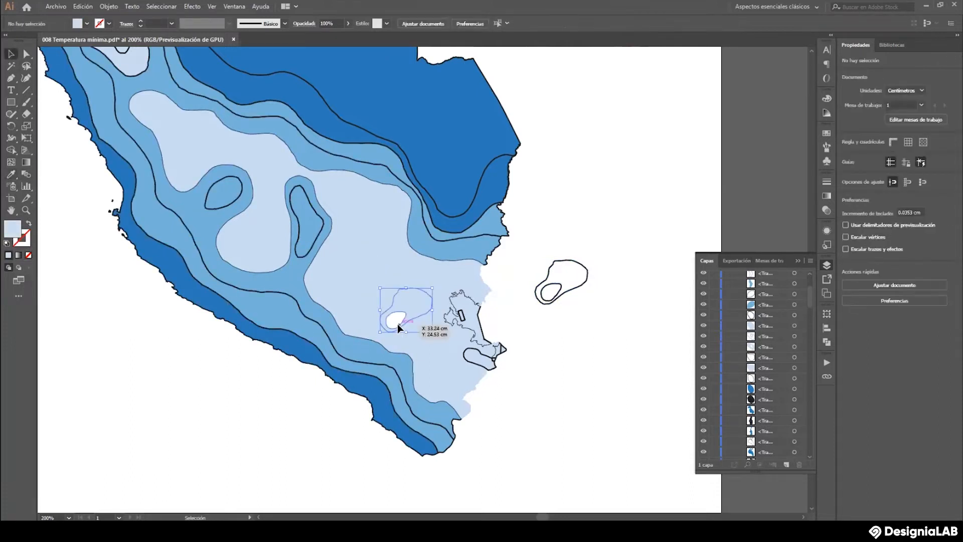
left_click_drag(397, 324, 424, 303)
key("ctrl+z")
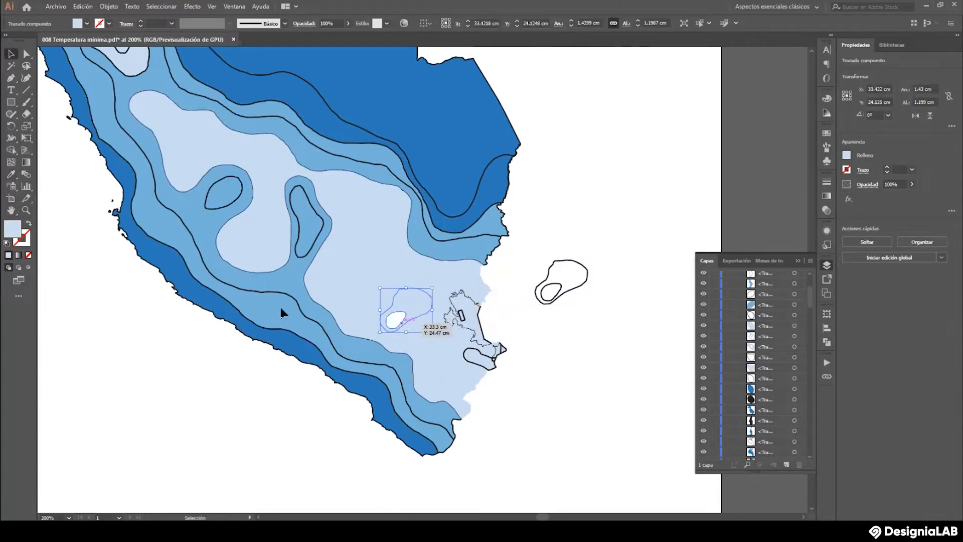
key("a")
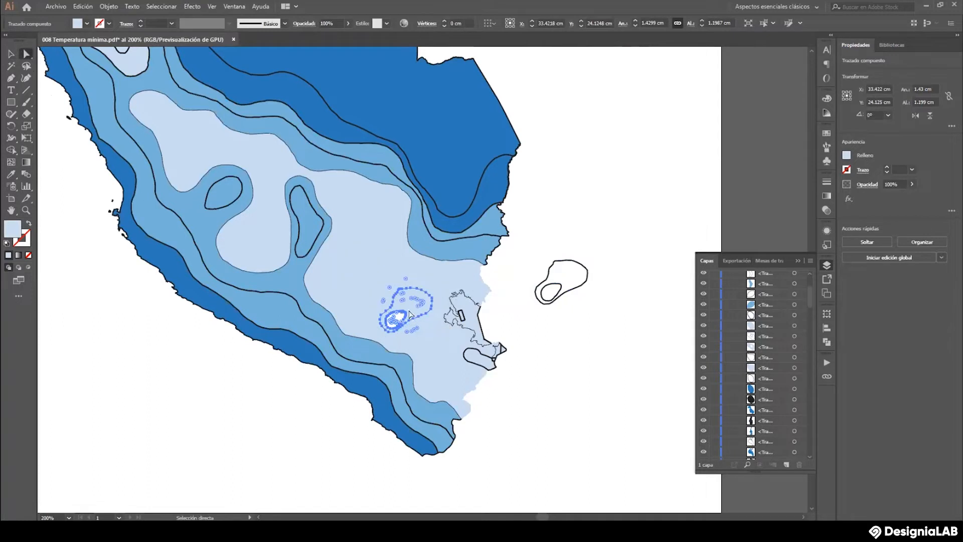
left_click(406, 315)
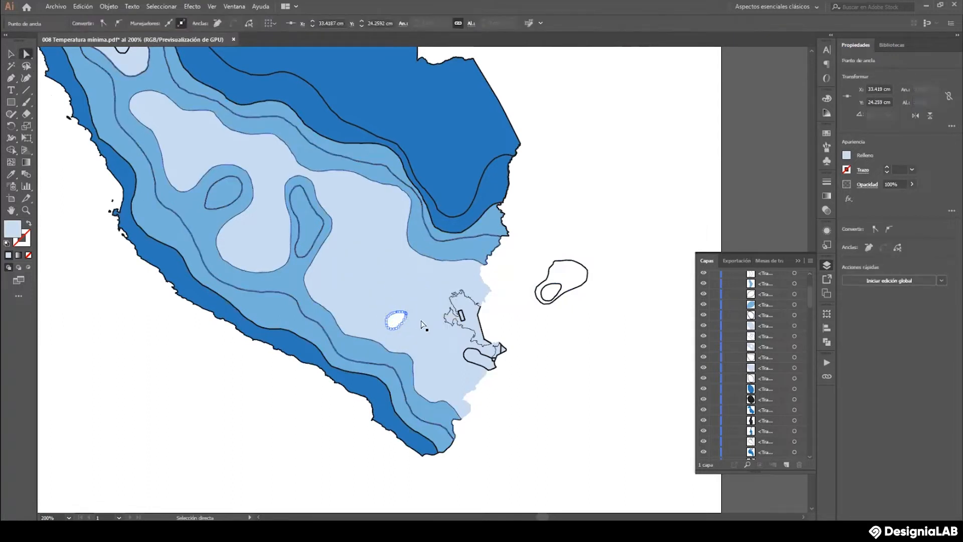
left_click(30, 208)
left_click(398, 319)
left_click(399, 239)
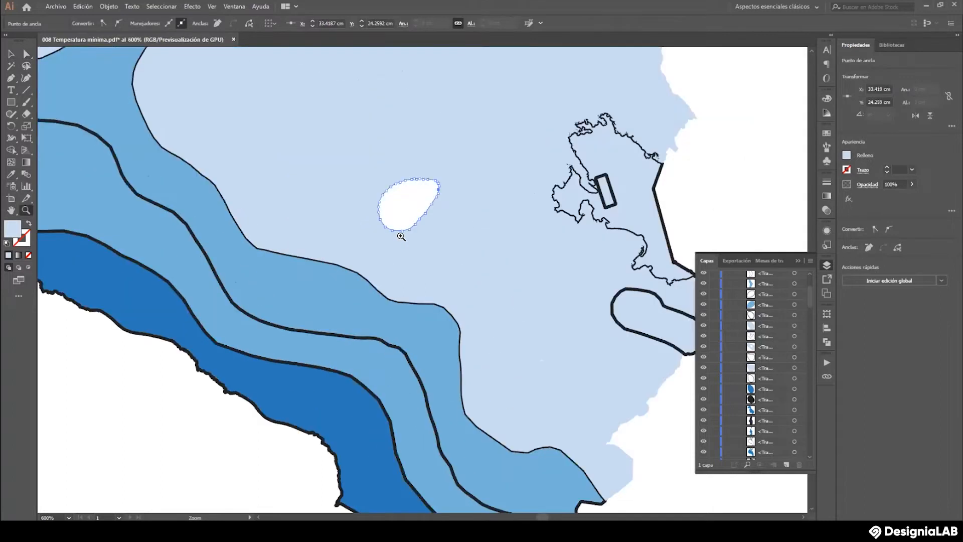
left_click(24, 54)
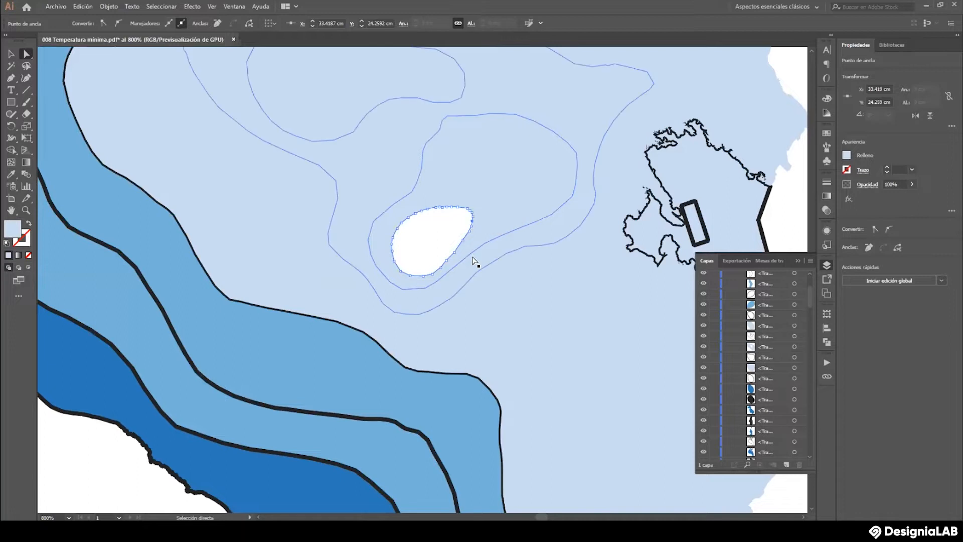
key("Delete")
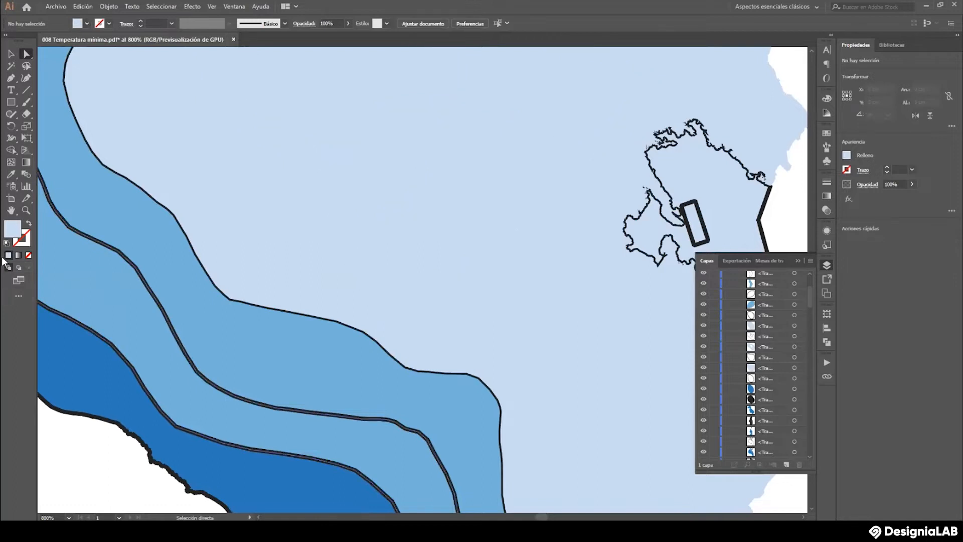
Delete the small inner fill of the central light area and recolour the remaining inner outline with the surrounding light blue.
left_click(25, 211)
left_click(348, 224, "alt")
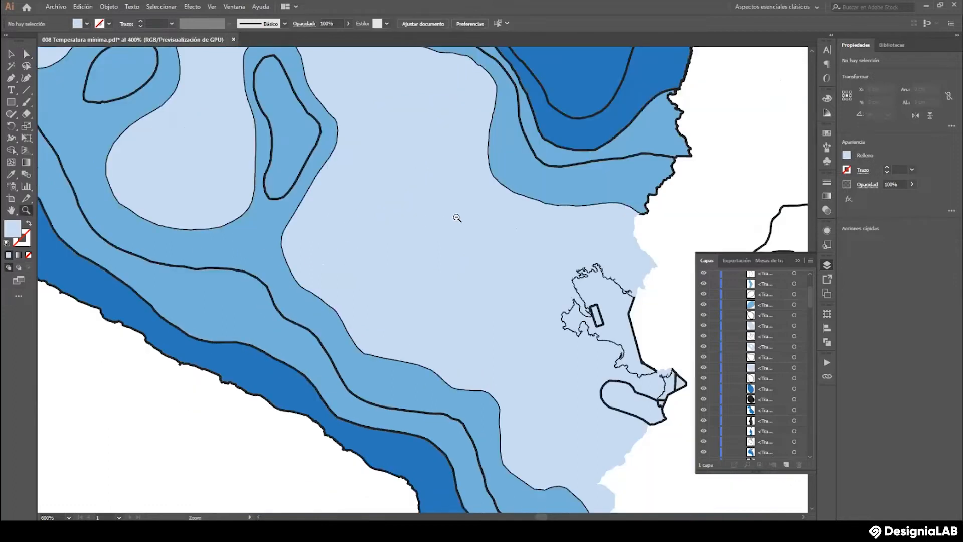
left_click(437, 213, "alt")
left_click(445, 257, "alt")
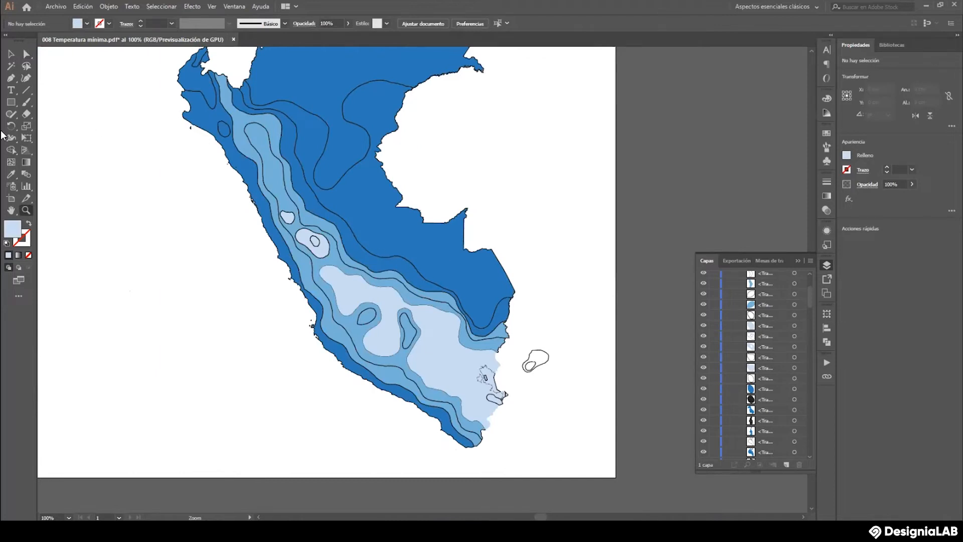
left_click(11, 54)
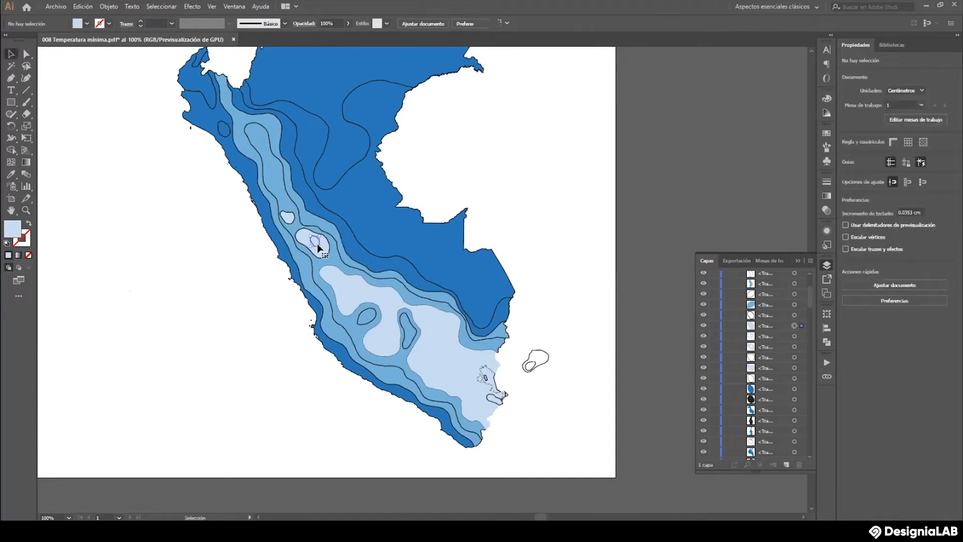
left_click(317, 243)
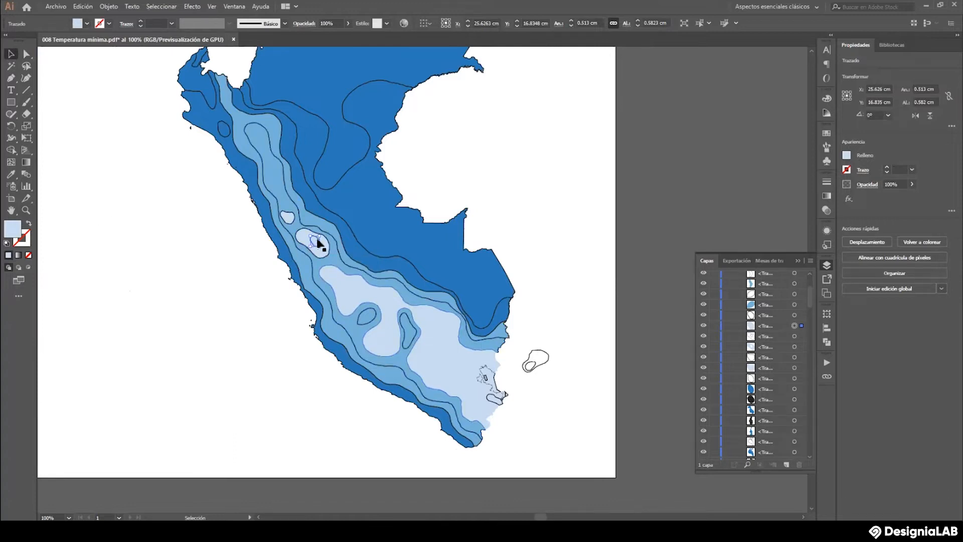
key("Delete")
left_click(14, 176)
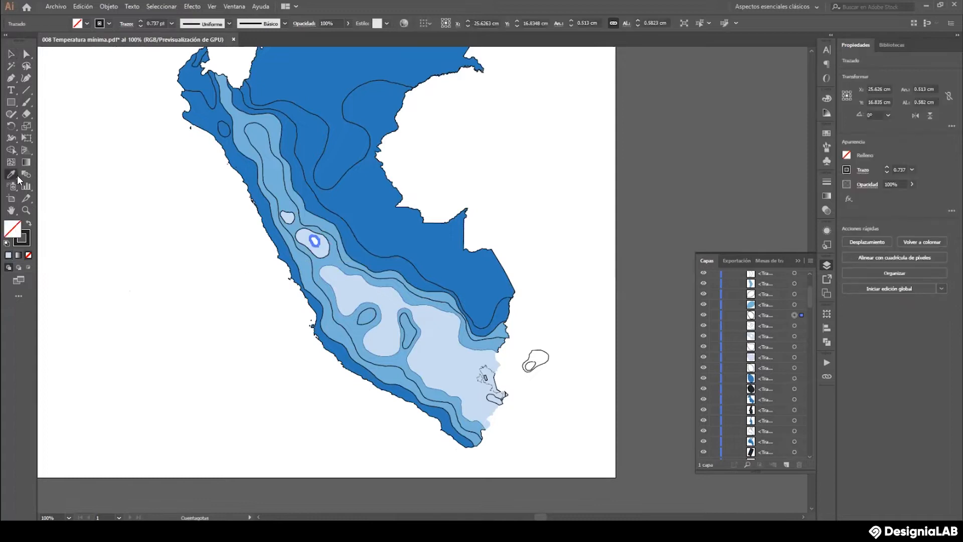
left_click(321, 252)
left_click(12, 54)
left_click(200, 241)
Move the loose outline off the central light area and delete the inner hole of its compound path.
left_click_drag(318, 246, 537, 259)
left_click(316, 246)
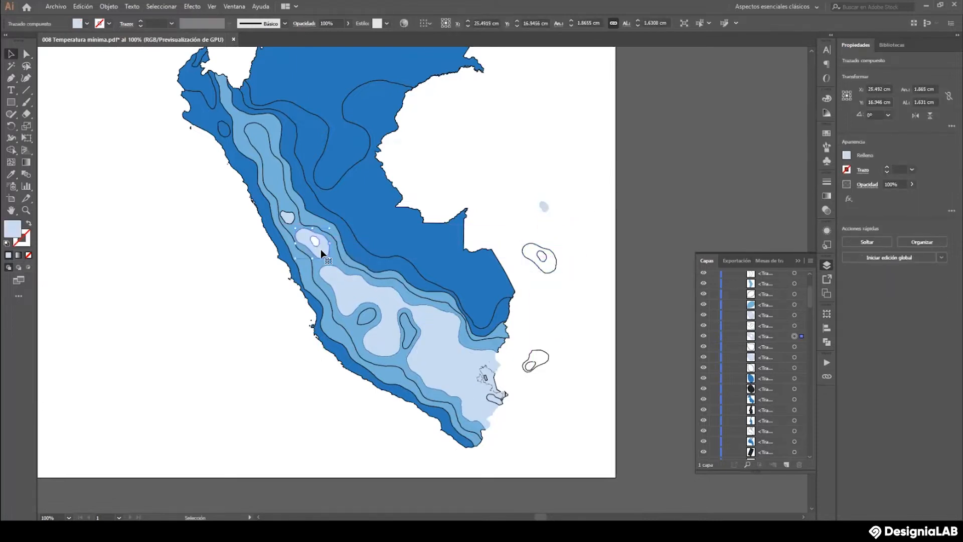
left_click(27, 53)
left_click(227, 231)
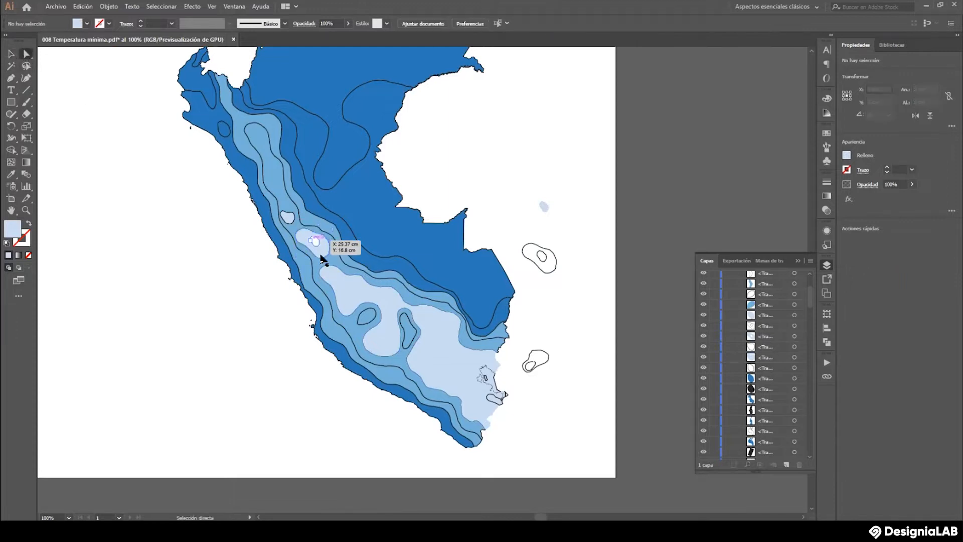
left_click(318, 250)
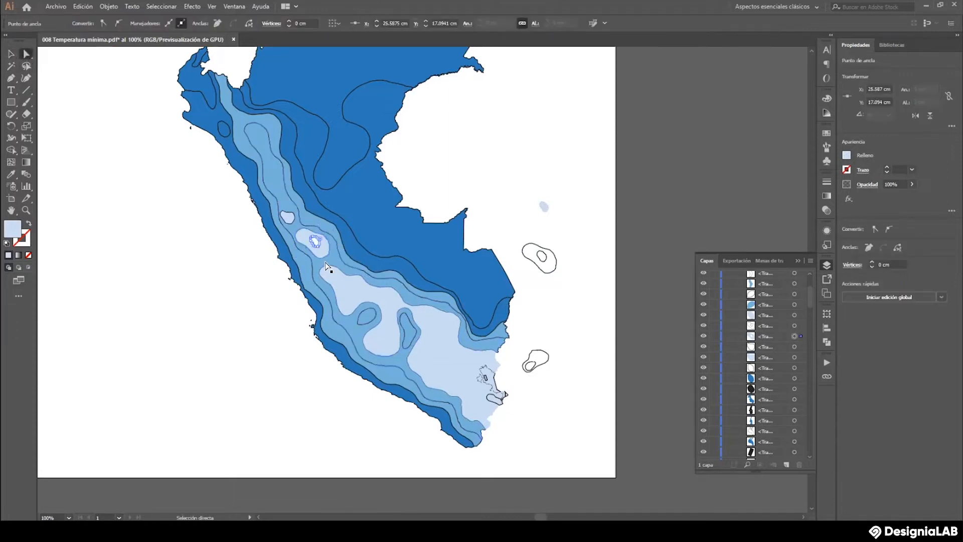
key("Delete")
key("Delete")
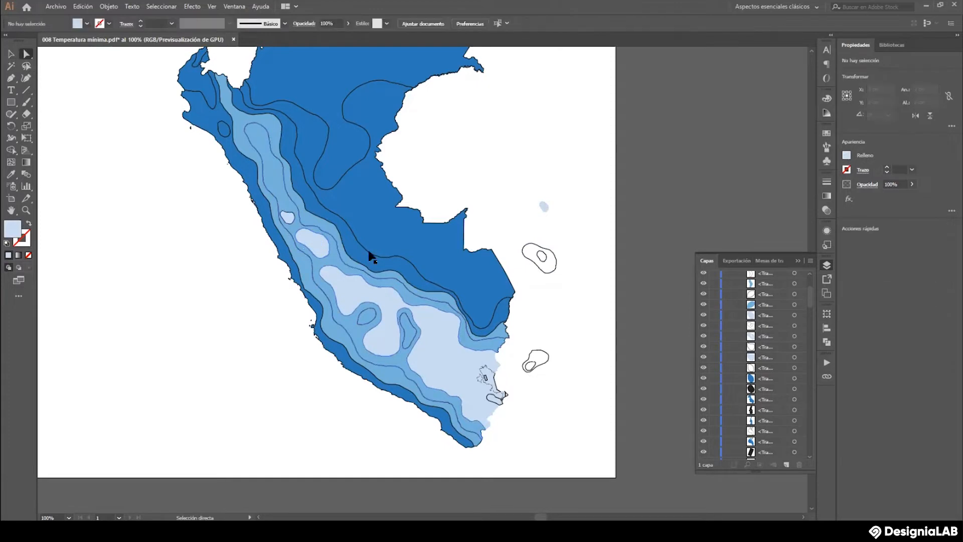
Delete all the loose outlines and the small spot left in the blank space east of the map.
left_click_drag(565, 386, 529, 194)
key("Delete")
key("Delete")
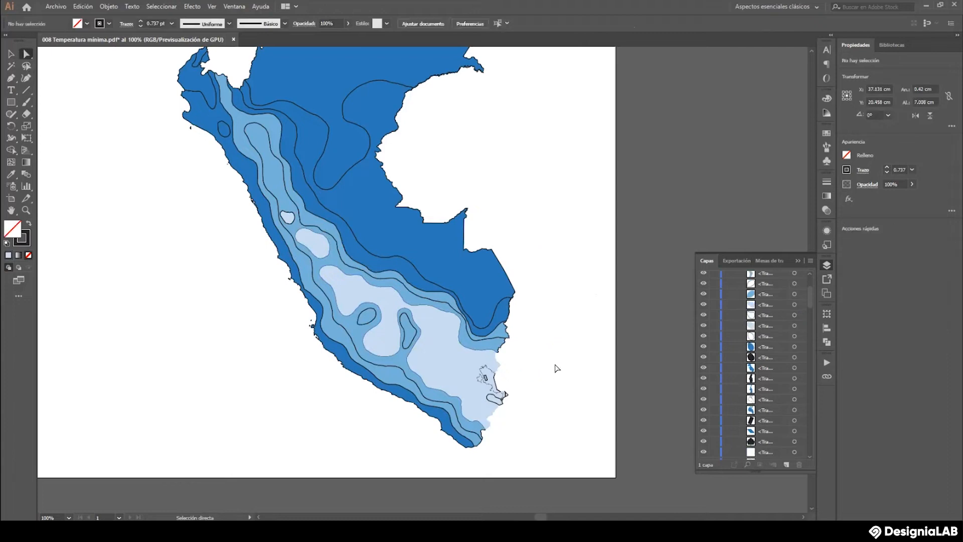
left_click(25, 211)
left_click(426, 293)
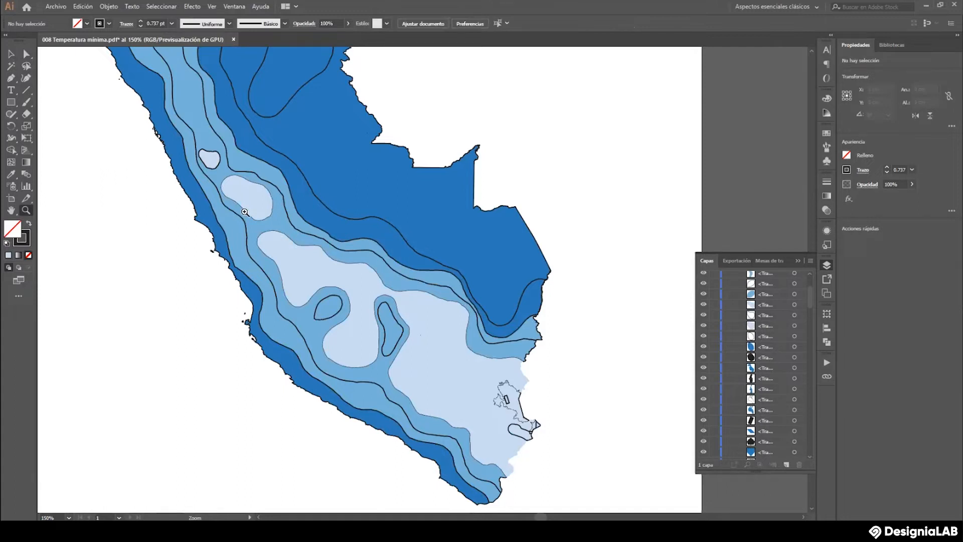
Delete the thick black contour outlines crossing the light blue band beside the small northern light patch.
left_click(11, 54)
left_click_drag(246, 116, 262, 131)
key("Delete")
left_click(223, 152)
left_click(10, 176)
left_click(11, 54)
left_click(212, 168)
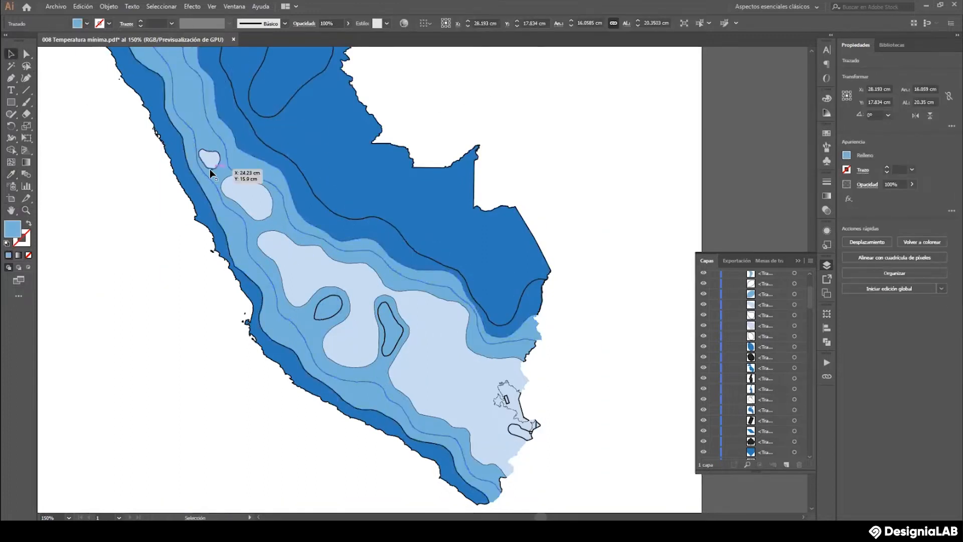
Move the loose outline off the small northern light patch into the blank space east of the map and delete it.
left_click(25, 238)
left_click_drag(213, 160, 483, 85)
key("Delete")
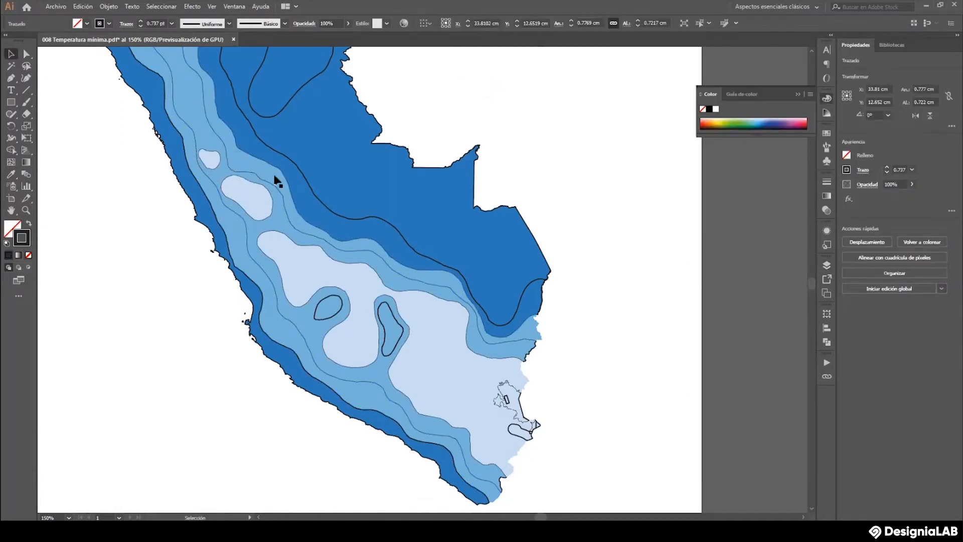
Delete the thick black outlines of the elongated and oval blue islands inside the central light area.
left_click(228, 237)
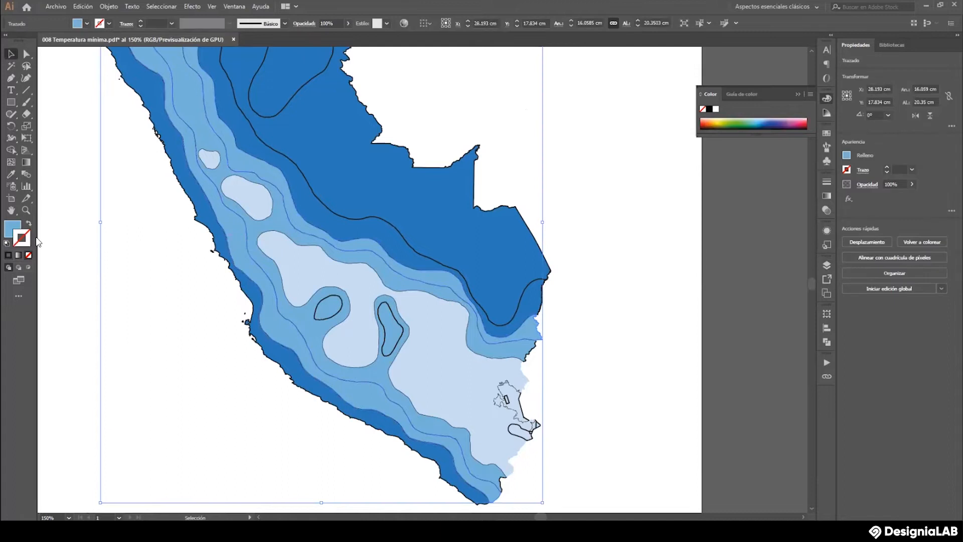
left_click_drag(230, 221, 262, 222)
left_click(827, 264)
left_click(801, 340)
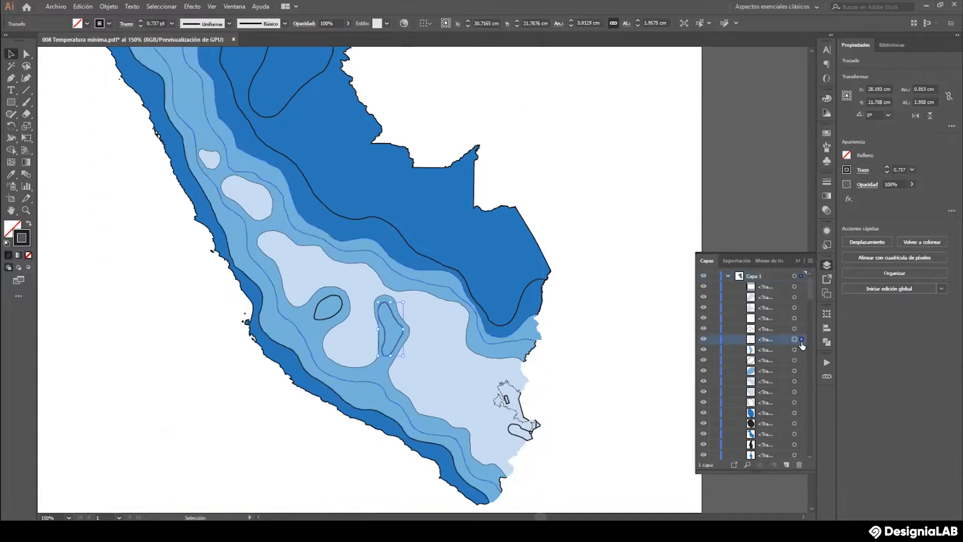
left_click(704, 339)
left_click(704, 340)
left_click(392, 318)
left_click(716, 339)
left_click(715, 340)
left_click(798, 340)
key("Delete")
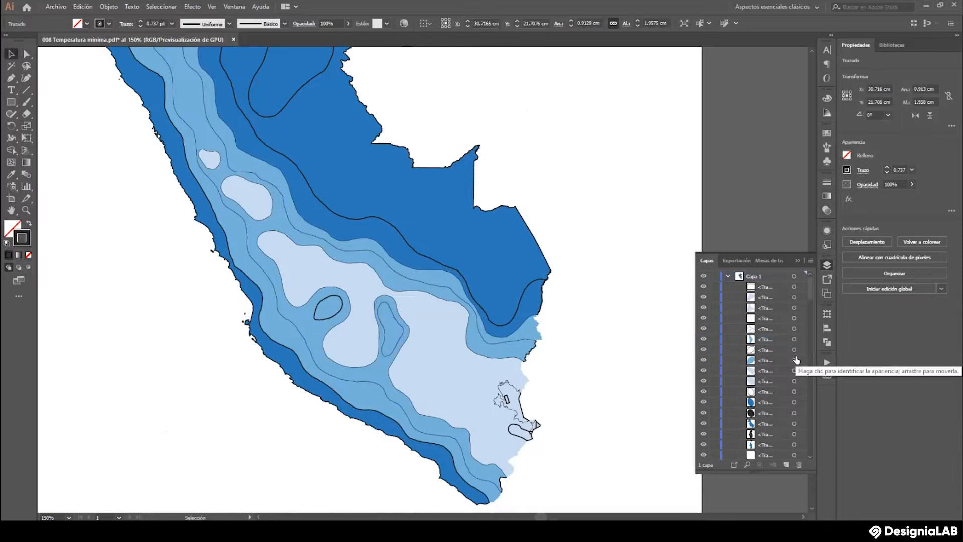
left_click(344, 309)
key("Delete")
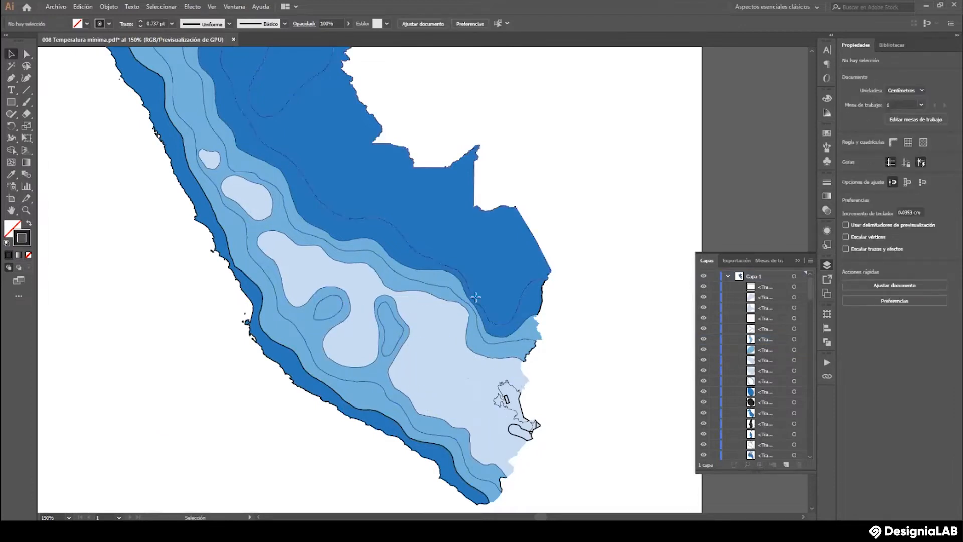
Locate the dark blue eastern area in the layer stack and delete the matching contour outline listed just above it.
left_click(474, 290)
key("Delete")
key("ctrl+z")
scroll(807, 294, "down", 1)
scroll(807, 298, "down", 5)
scroll(749, 451, "down", 5)
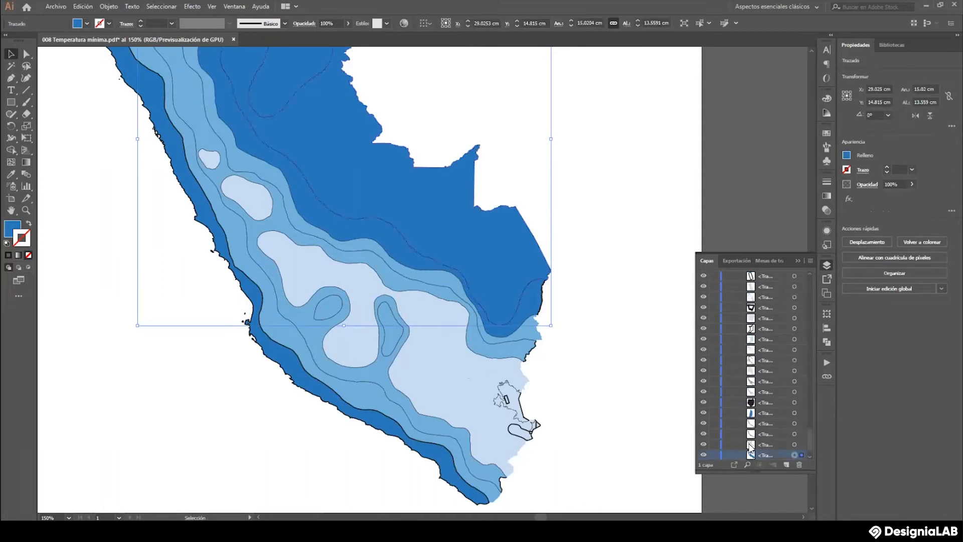
left_click(795, 445)
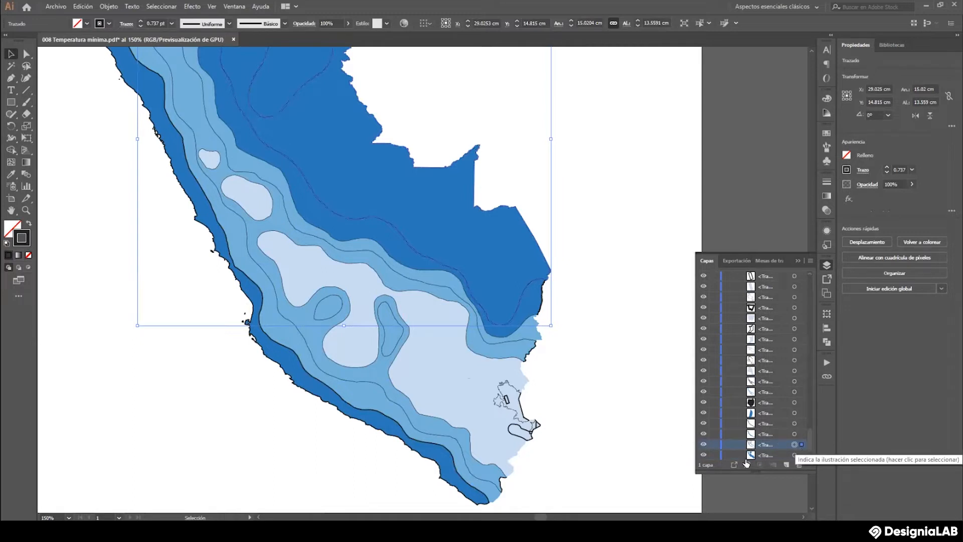
left_click(798, 466)
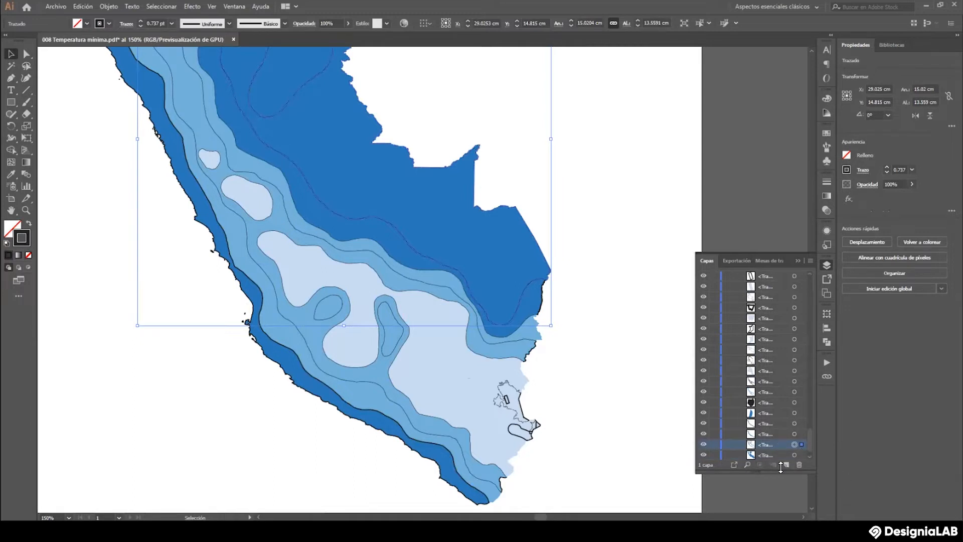
Remove the stroke from the contour running along the dark blue eastern area.
left_click(528, 283)
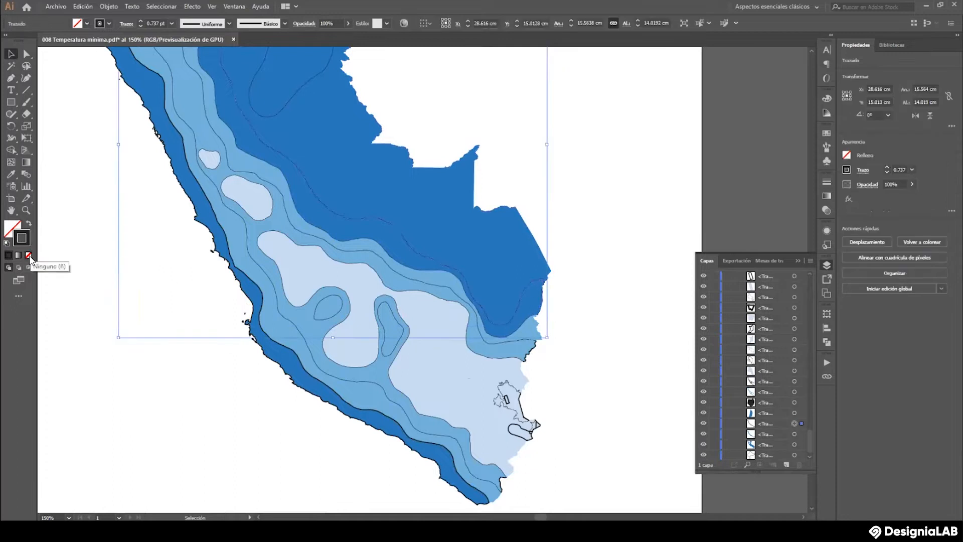
left_click(29, 255)
left_click(614, 215)
Find the compound path forming the contour lines over the light blue band in the layer stack and delete it.
left_click(415, 290)
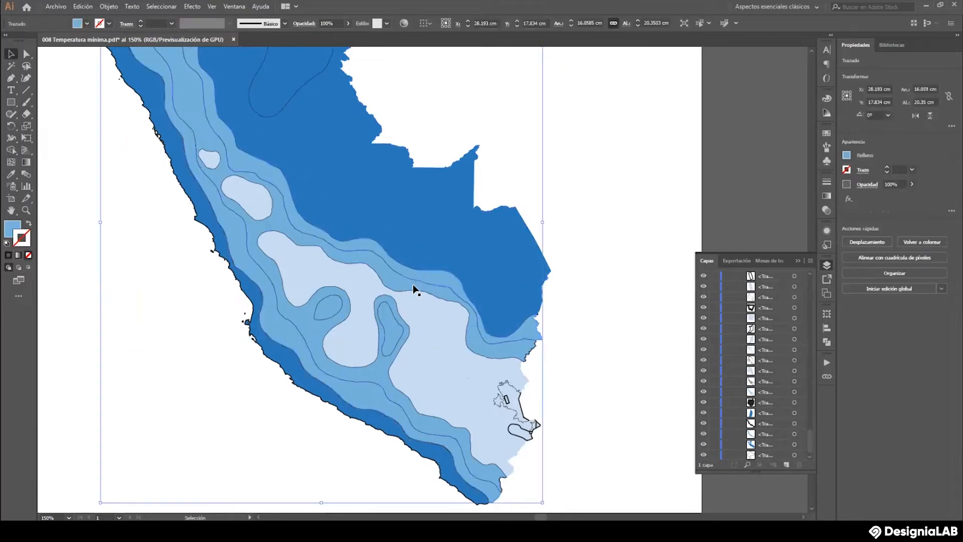
left_click(747, 464)
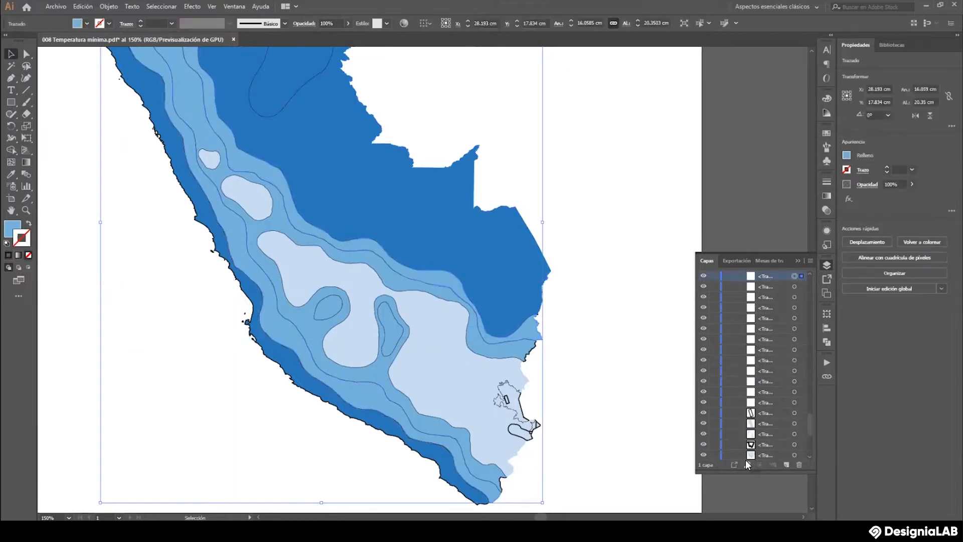
left_click(809, 273)
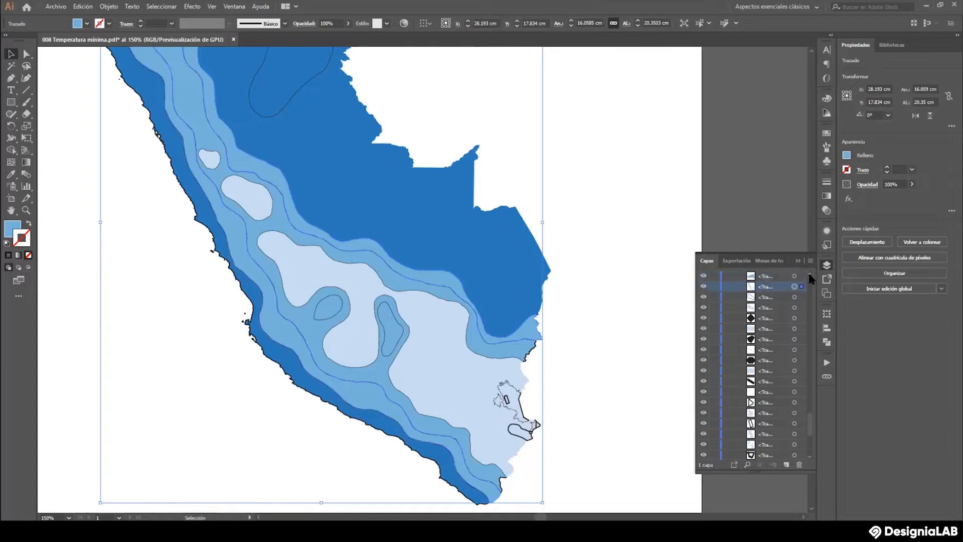
scroll(748, 349, "up", 2)
left_click(704, 351)
left_click(704, 350)
left_click(530, 350)
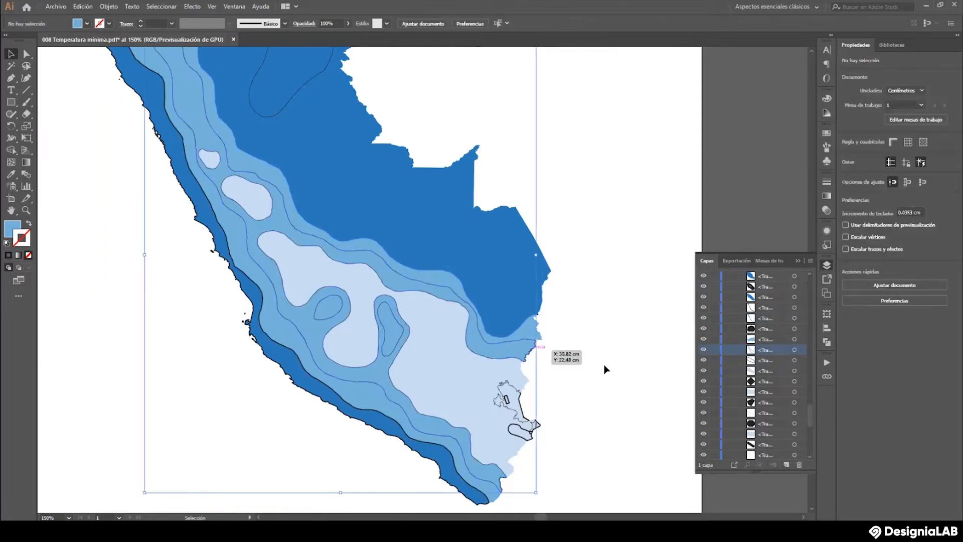
left_click(747, 465)
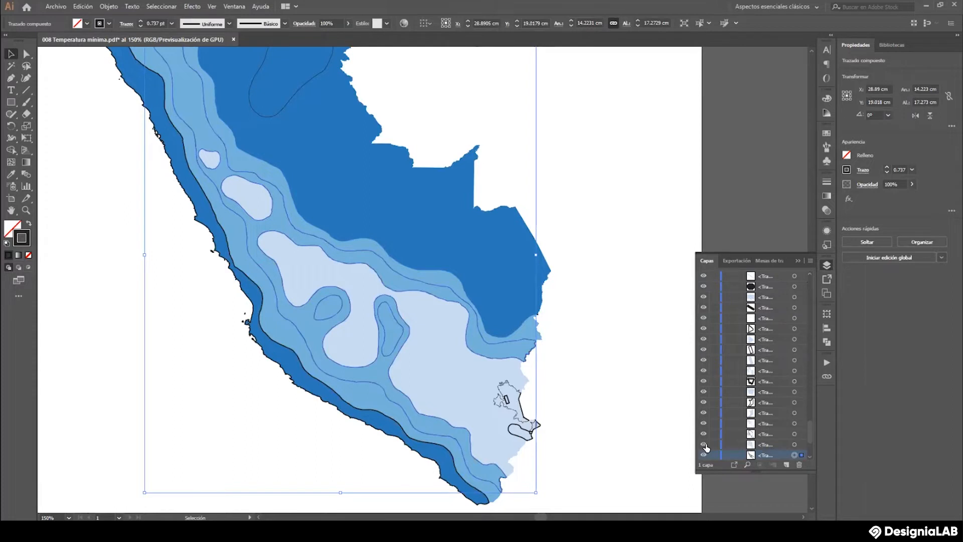
scroll(809, 420, "down", 2)
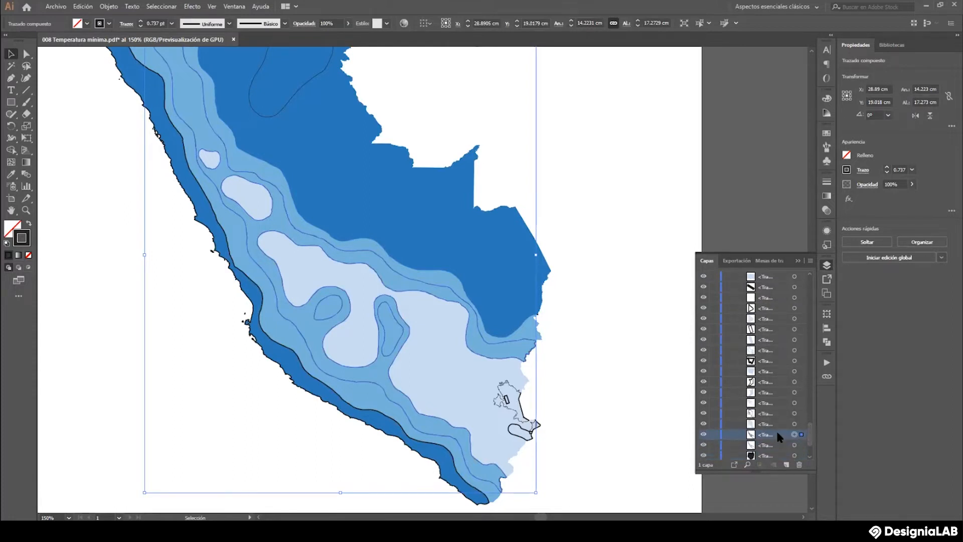
left_click(800, 464)
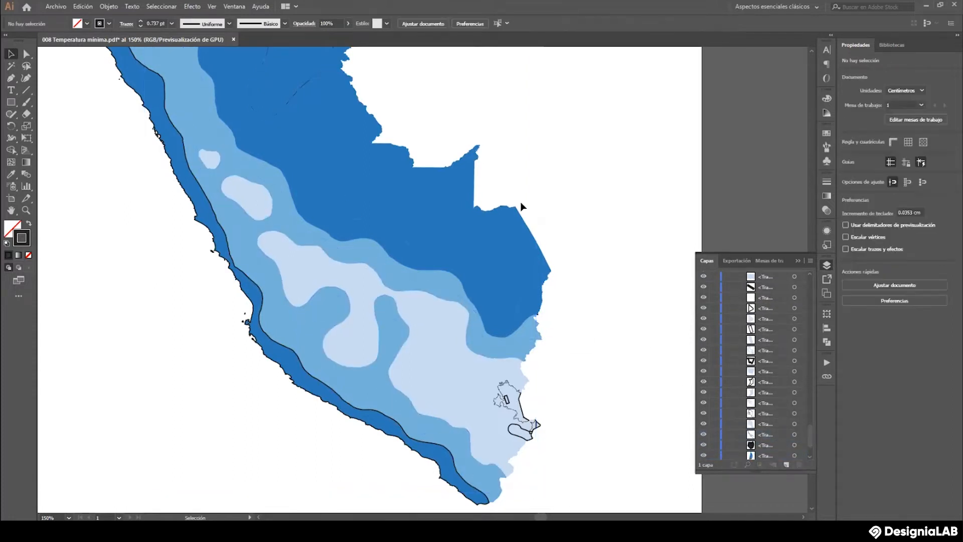
Delete the contour path inside the dark blue eastern area, listed next to its fill in the layer stack.
scroll(577, 162, "up", 4)
left_click(322, 120)
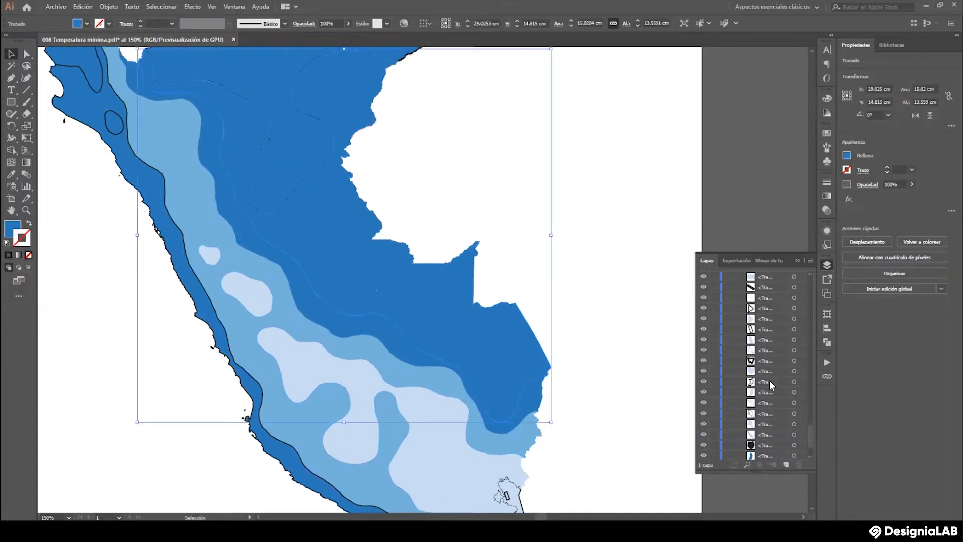
scroll(809, 429, "down", 5)
left_click(770, 444)
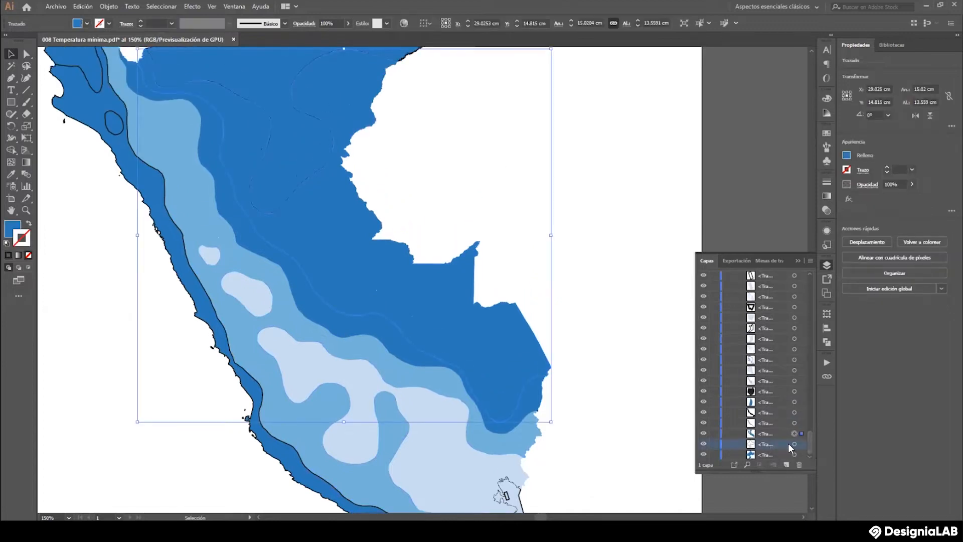
left_click(799, 464)
scroll(570, 254, "down", 2)
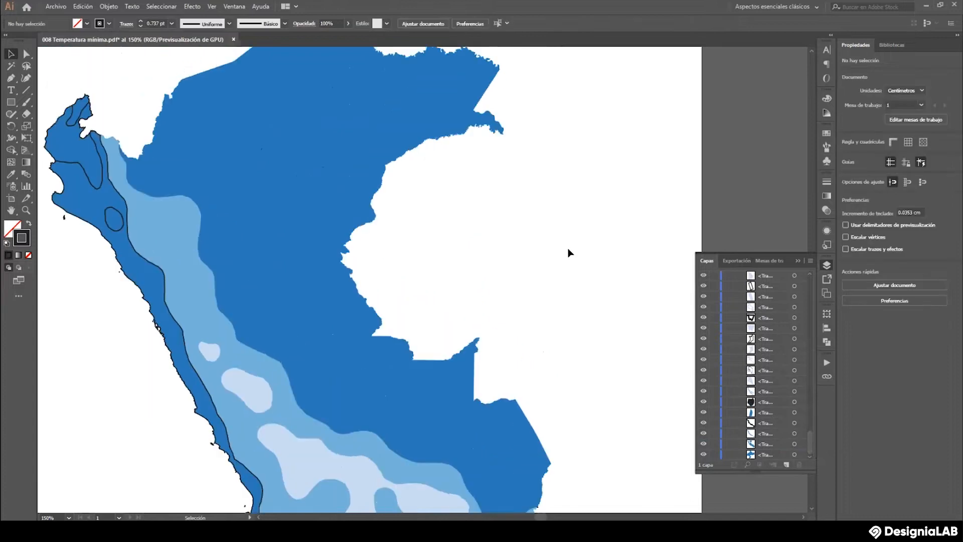
Delete the compound outline path surrounding the dark blue coastal strip.
scroll(395, 266, "down", 3)
left_click(255, 312)
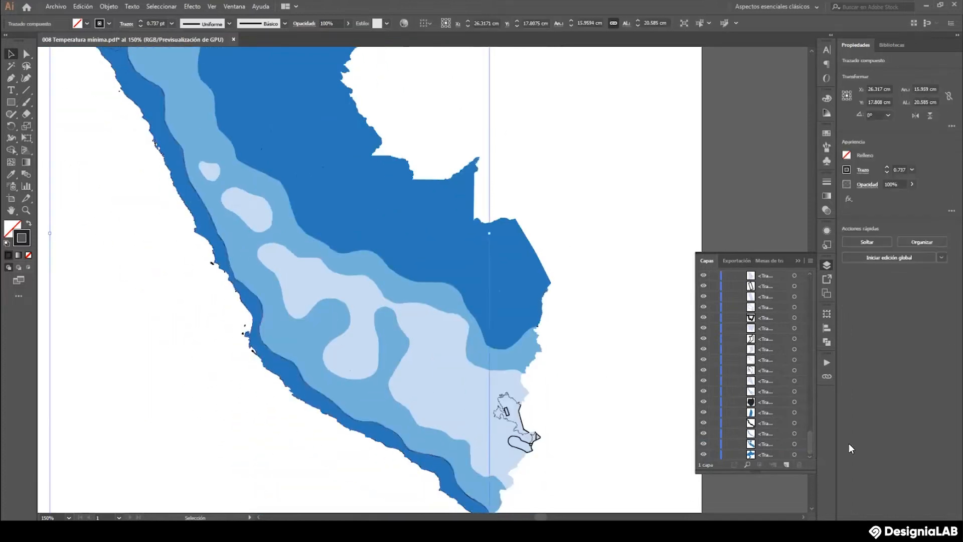
left_click(747, 464)
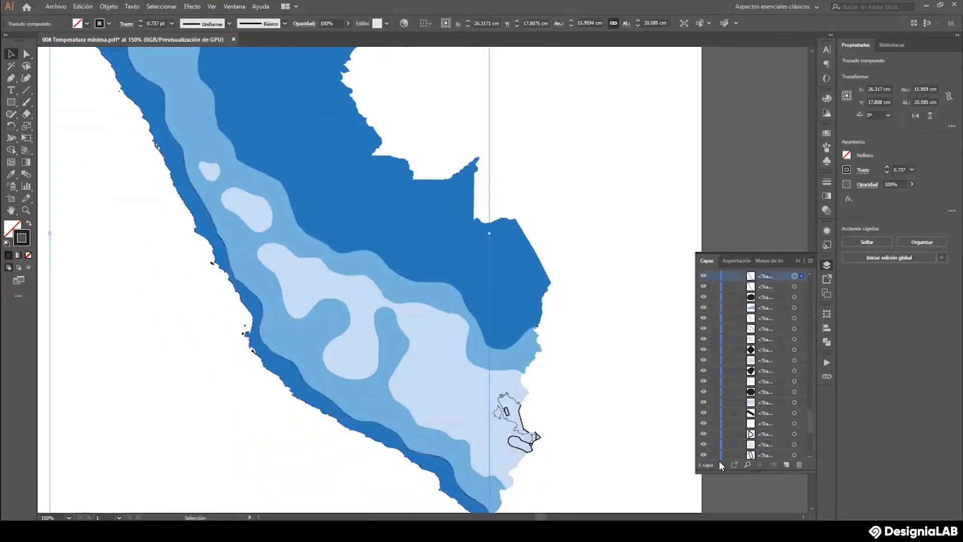
left_click(799, 464)
Select the northwestern tip together with the coastal areas and match their fill to the dark blue of the eastern area.
scroll(642, 327, "up", 10)
left_click(96, 155)
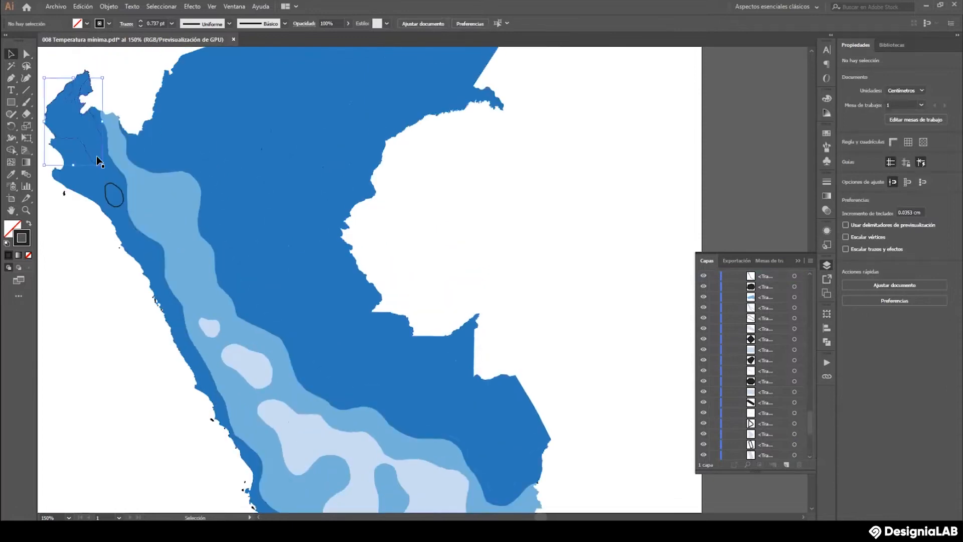
left_click(94, 181, "shift")
left_click(92, 197, "shift")
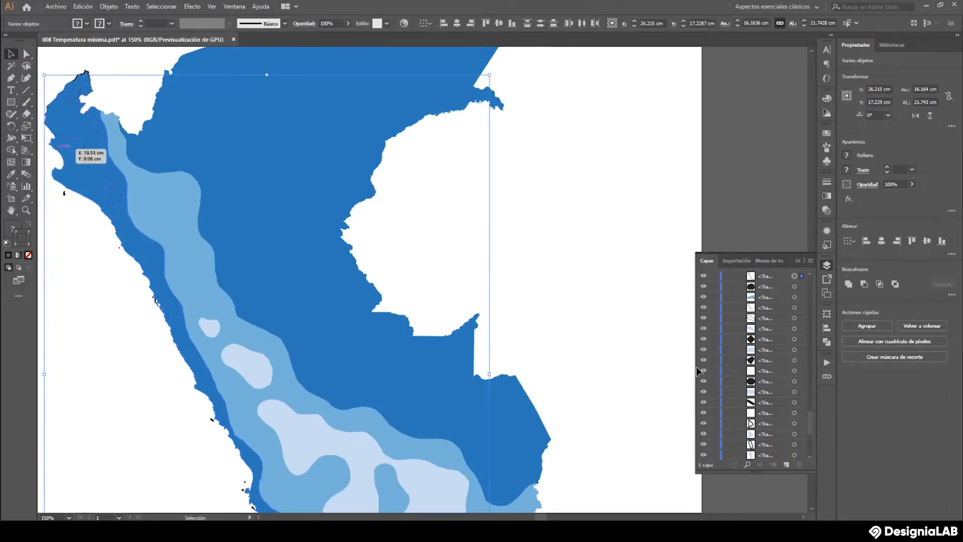
left_click(11, 174)
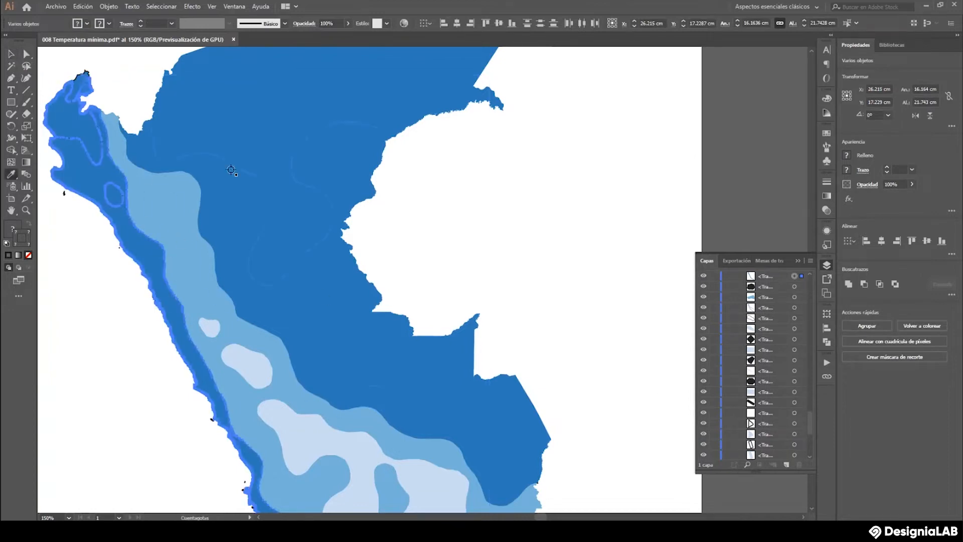
left_click(266, 137)
left_click(12, 52)
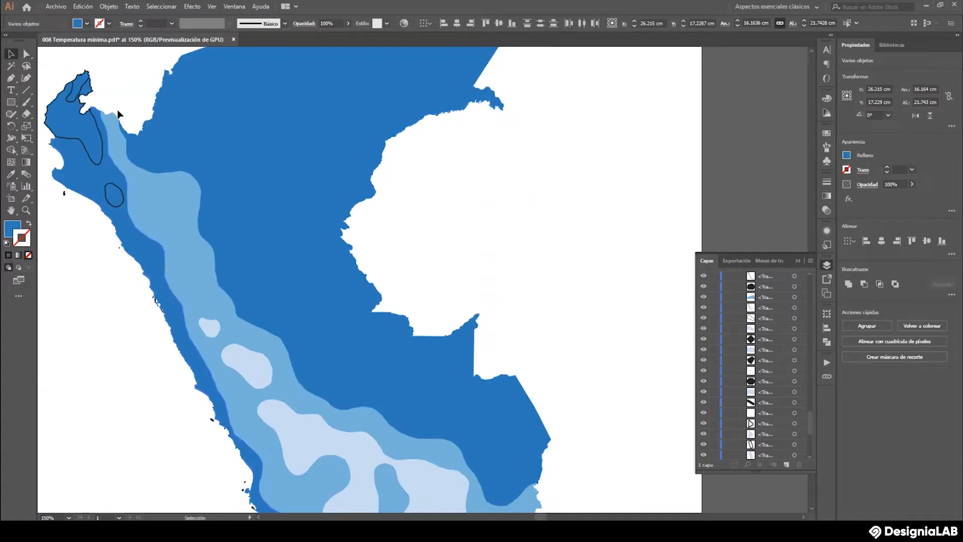
Locate the northwestern tip's fill in the layer stack and delete the black contour path belonging to it.
left_click(86, 148)
left_click_drag(810, 424, 809, 435)
left_click(747, 465)
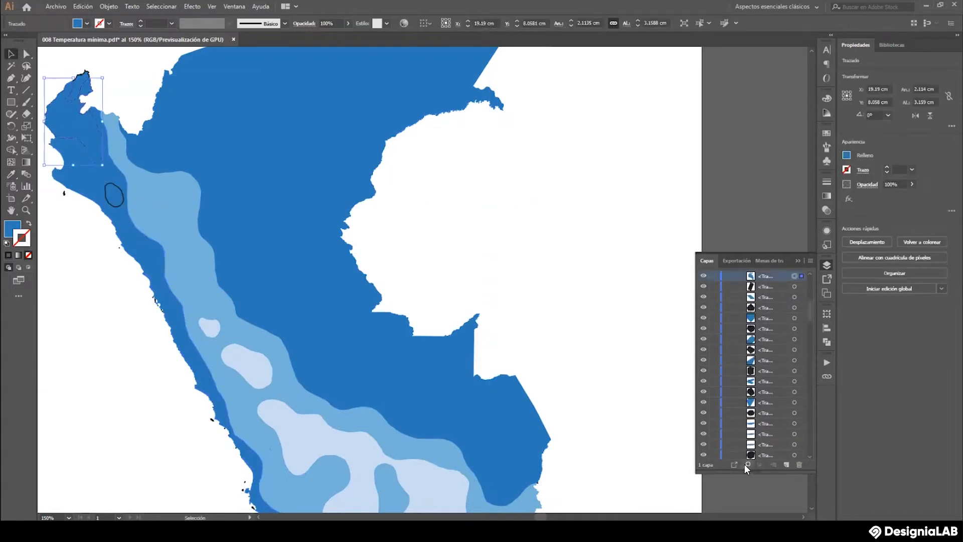
left_click_drag(809, 314, 809, 307)
left_click(773, 319)
left_click(801, 318)
left_click(800, 463)
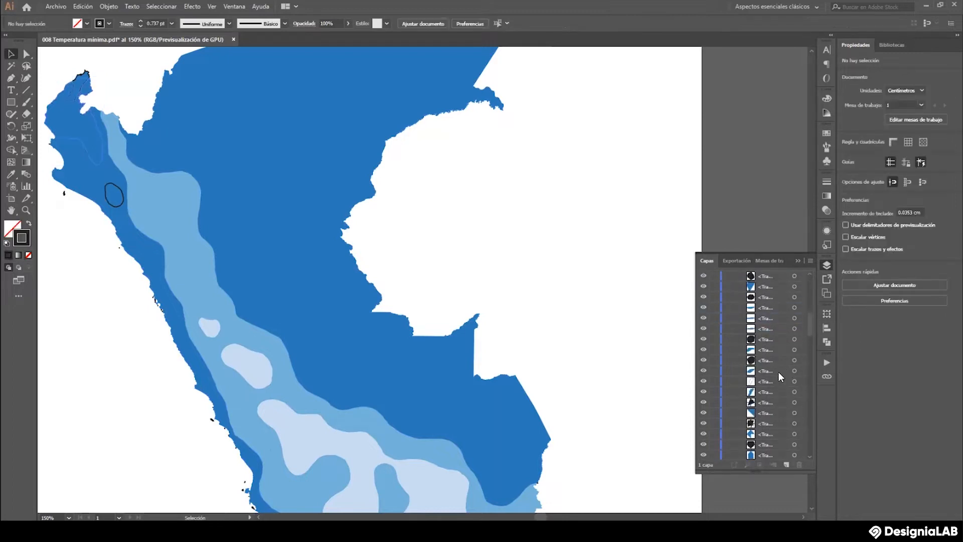
Delete the leftover border outline at the northwestern tip and the small oval outline south of it.
left_click(747, 385)
left_click(799, 463)
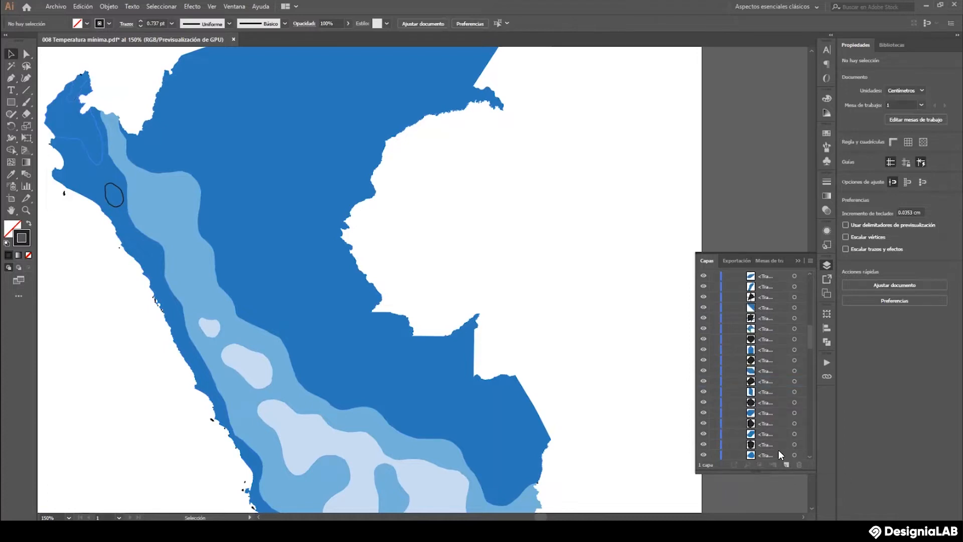
left_click(112, 188)
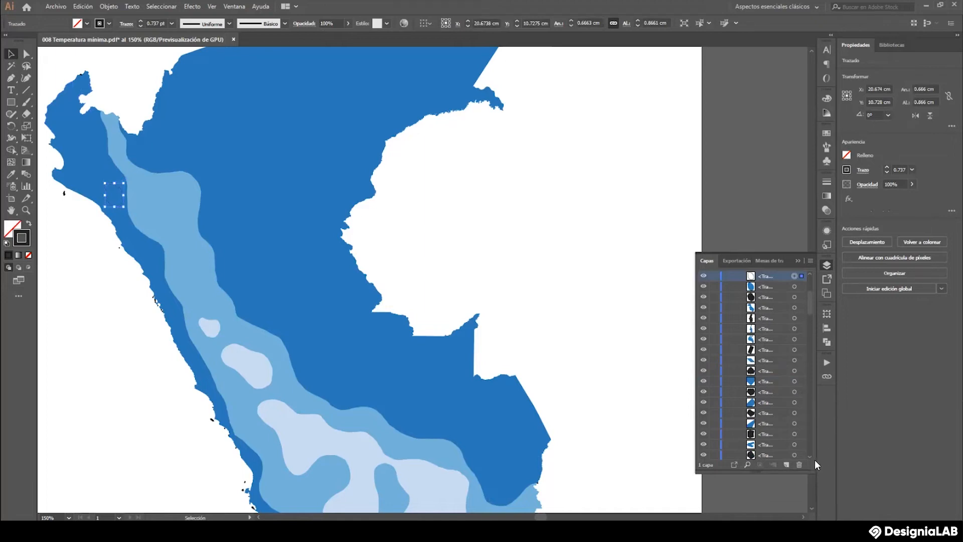
left_click(800, 465)
Delete the rounded outline and the small triangular outline beside the map's southeastern border.
scroll(517, 231, "down", 5)
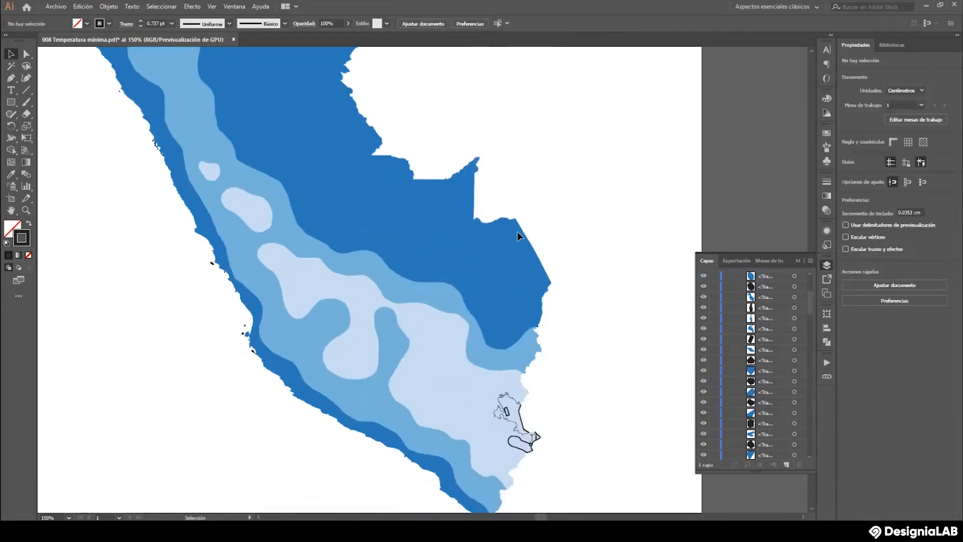
left_click(534, 398)
left_click(748, 463)
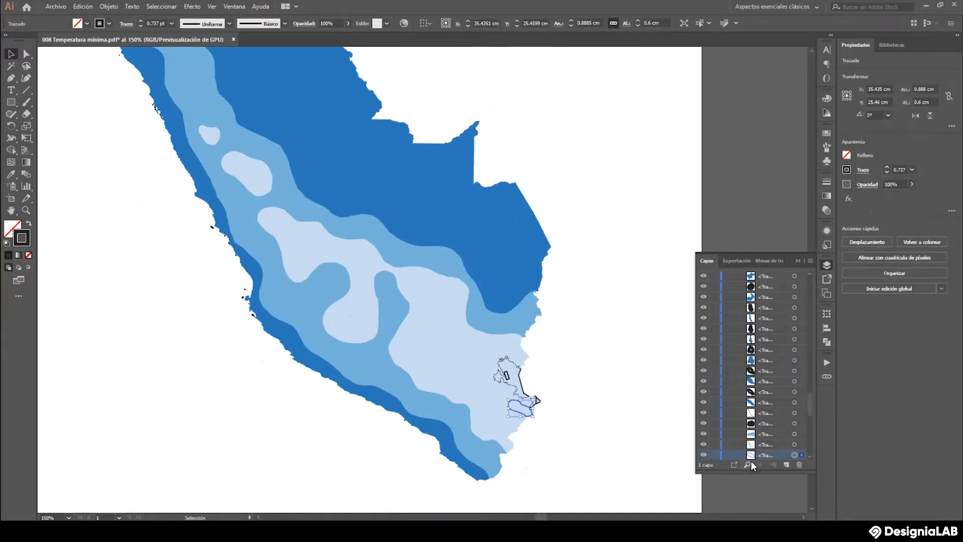
left_click(798, 465)
left_click(537, 400)
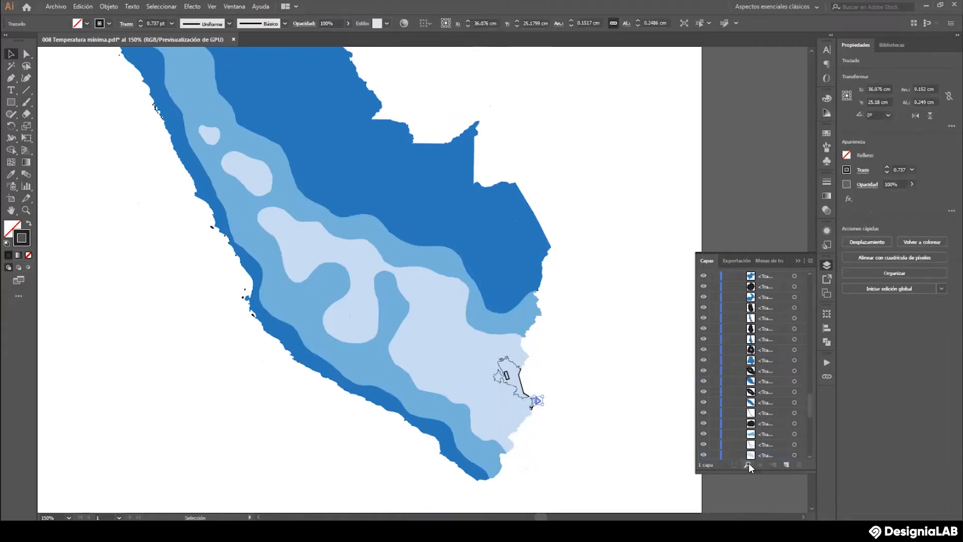
left_click(747, 464)
left_click(714, 455)
left_click(800, 464)
Delete the small black outline inside the lake contour at the map's southeastern border.
left_click(536, 400)
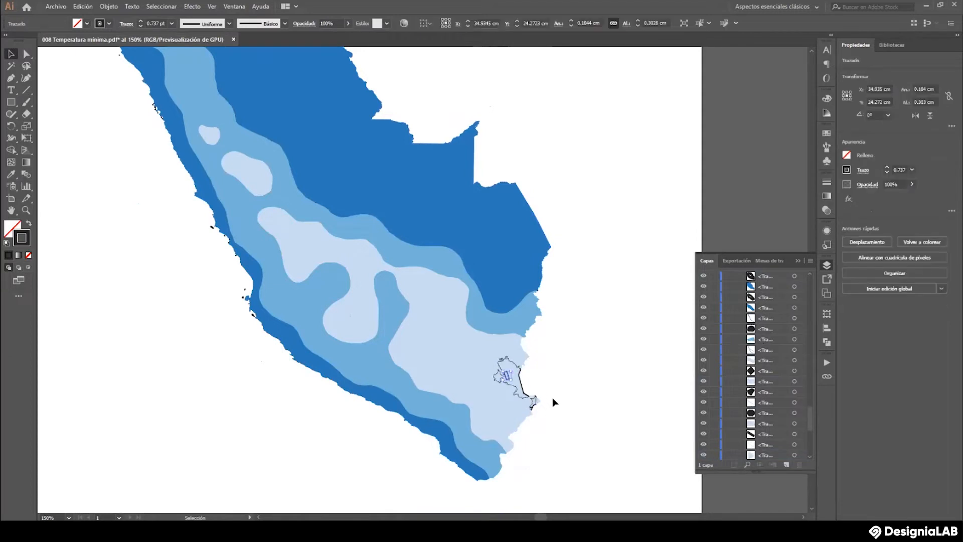
left_click(552, 397)
left_click(521, 378)
left_click(559, 379)
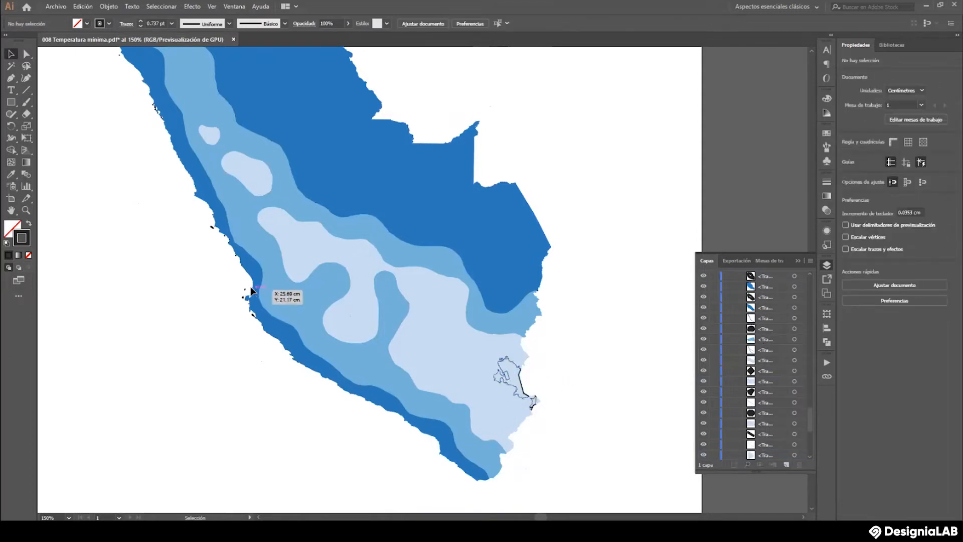
Examine the whole simplified map for leftover outlines, from its northern tip to the southeastern border.
scroll(258, 291, "up", 8)
left_click(27, 210)
left_click(355, 225, "alt")
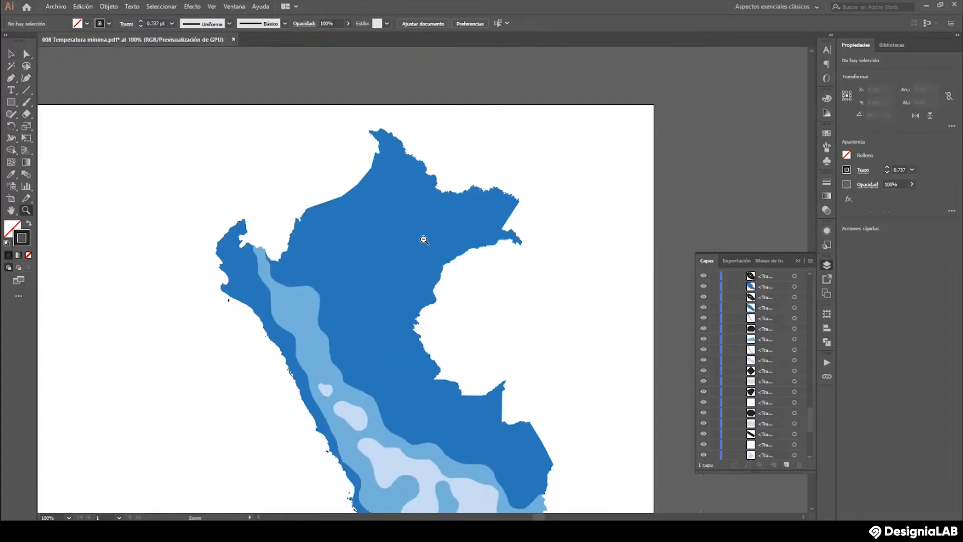
left_click(424, 239, "alt")
scroll(445, 323, "down", 3)
scroll(521, 287, "down", 2)
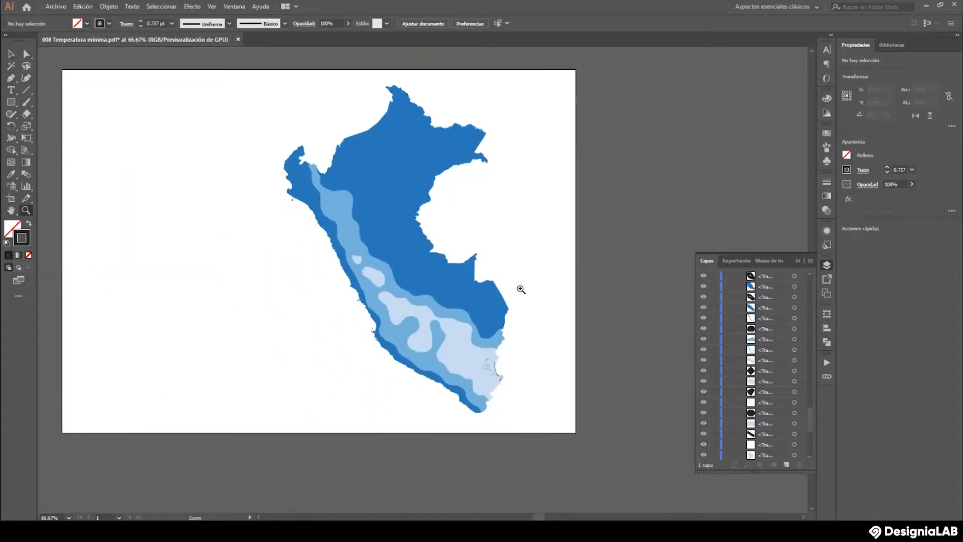
scroll(521, 288, "up", 3)
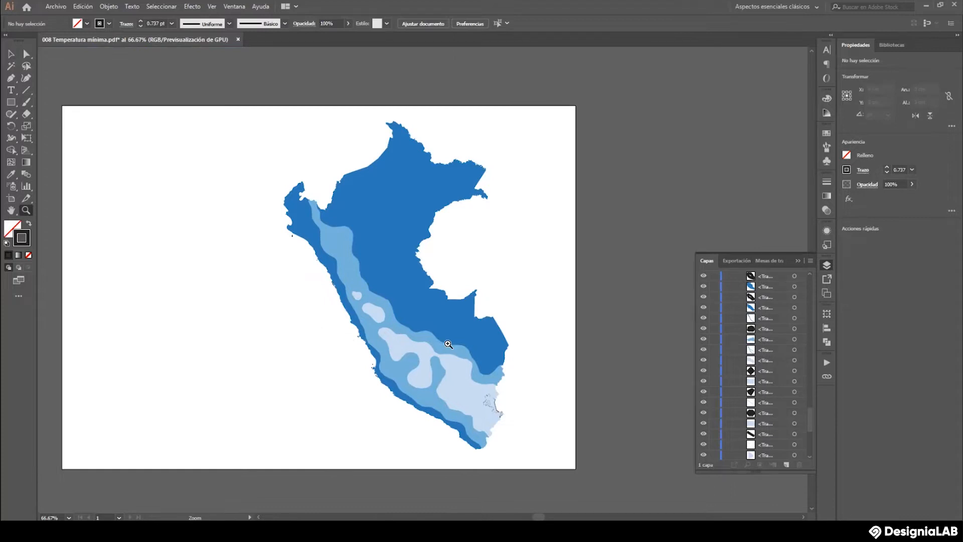
left_click(434, 339)
scroll(381, 306, "up", 3)
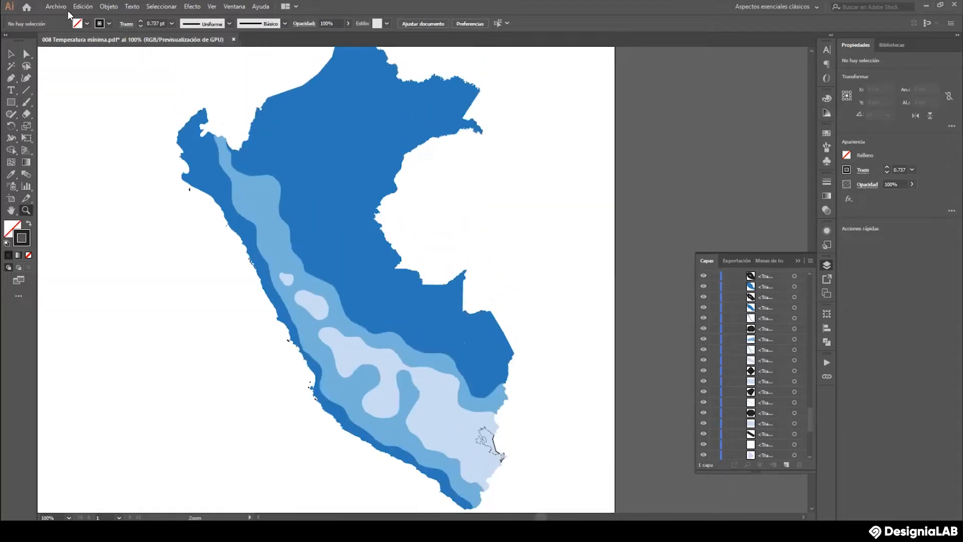
Set up a PNG export named "A Temperatura mínima" in the 02_Mapa Nacional folder, using the artboards.
left_click(61, 7)
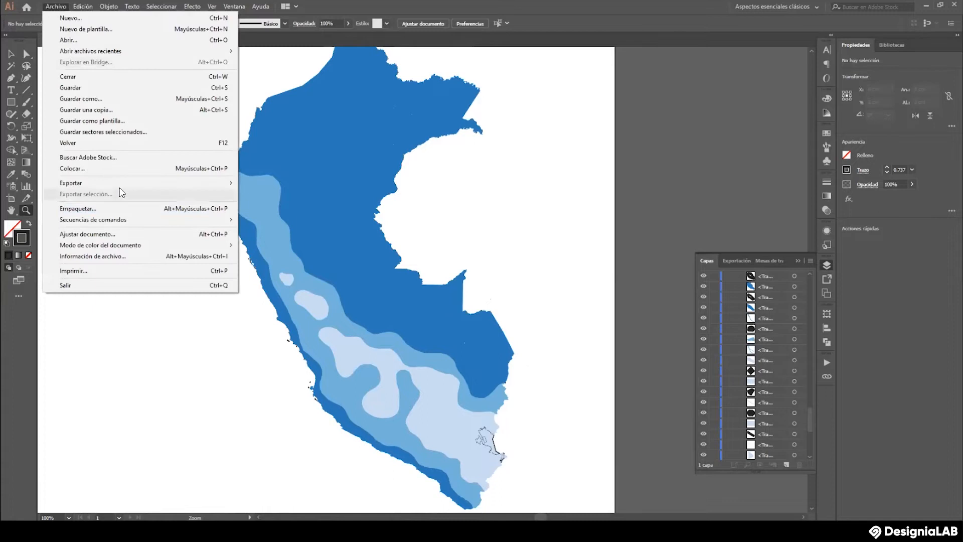
mouse_move(120, 185)
left_click(303, 195)
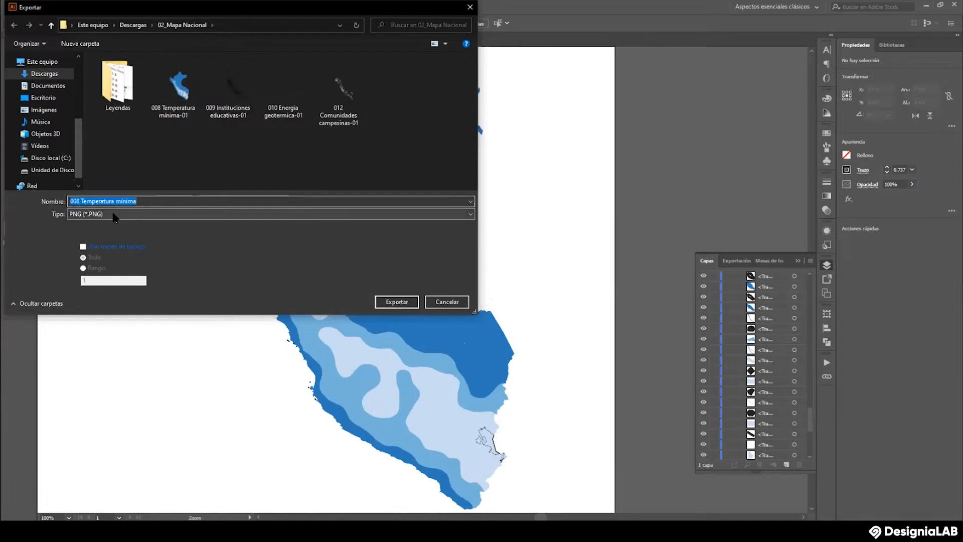
left_click(131, 215)
left_click(112, 310)
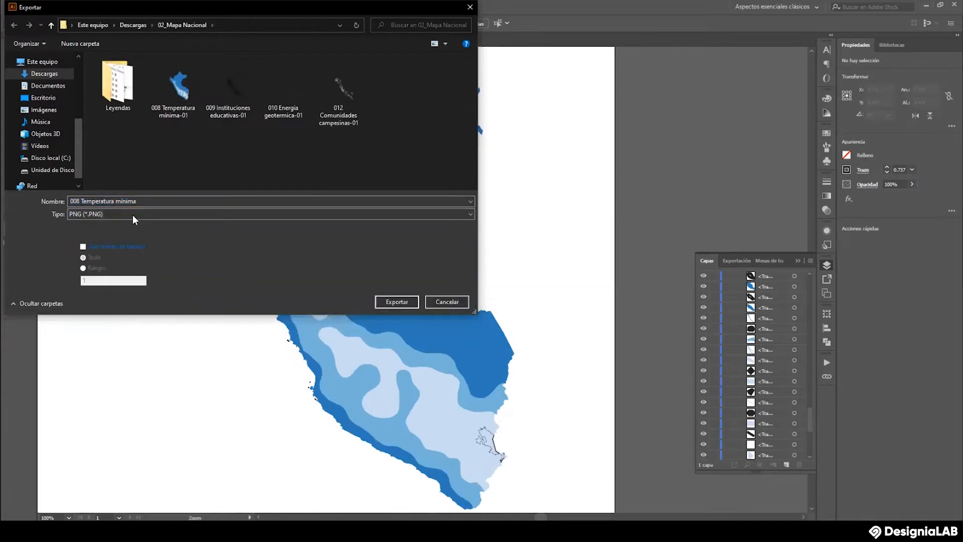
left_click(144, 202)
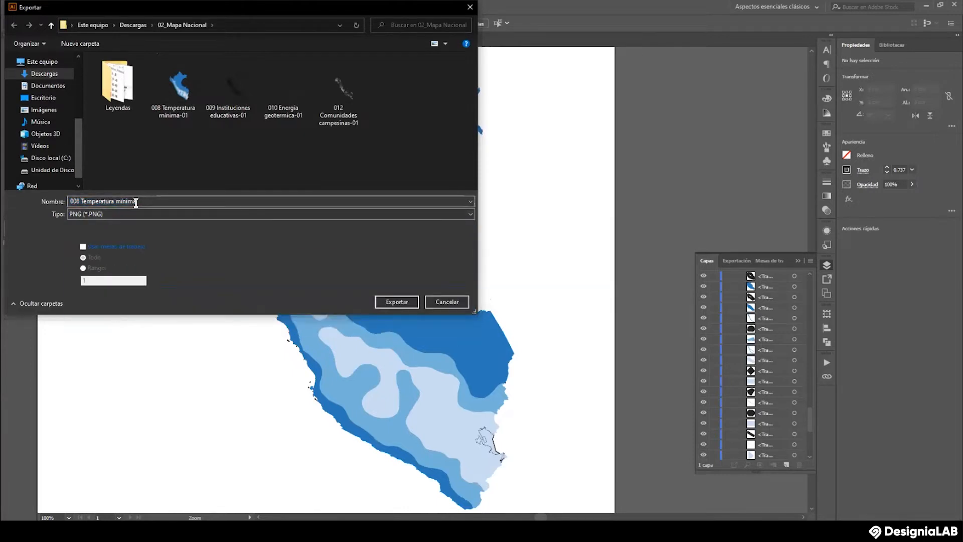
left_click_drag(84, 201, 54, 201)
type("a")
key("BackSpace")
type("A")
left_click(83, 246)
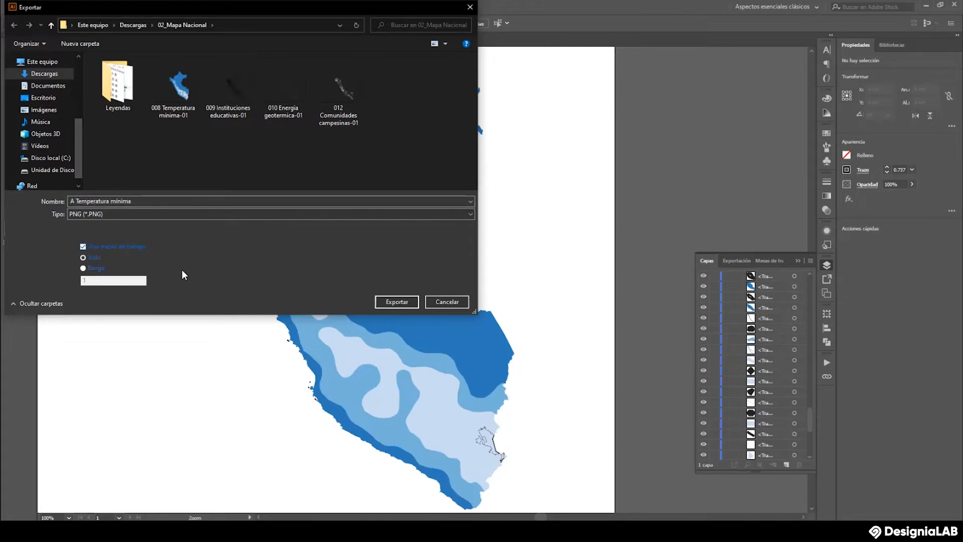
Export the temperature map as a PNG with the resolution set to Alta (300 ppp).
left_click(386, 301)
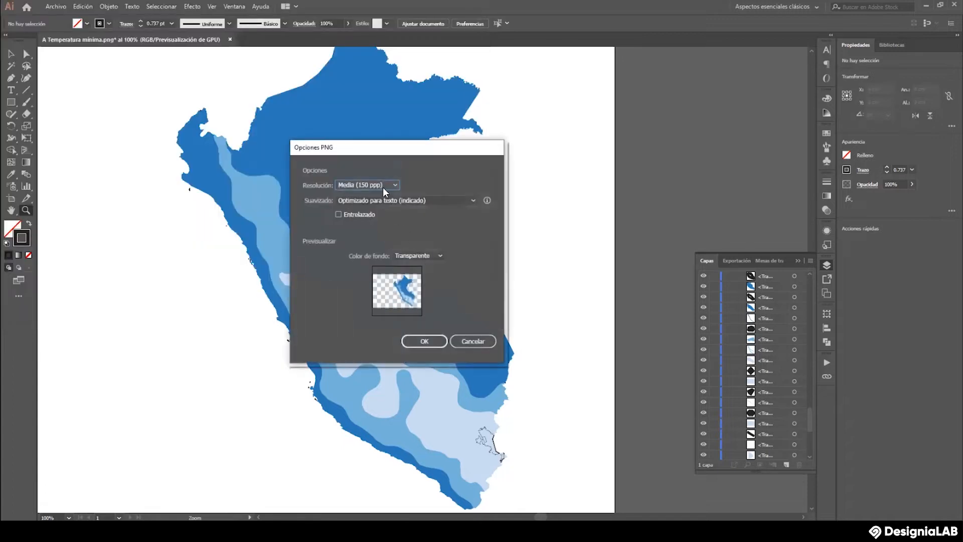
left_click(383, 185)
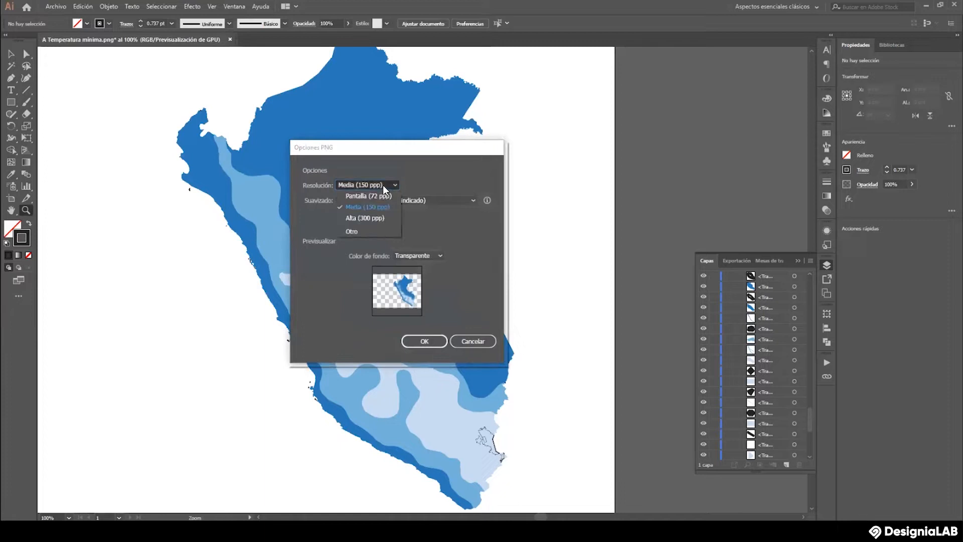
left_click(378, 219)
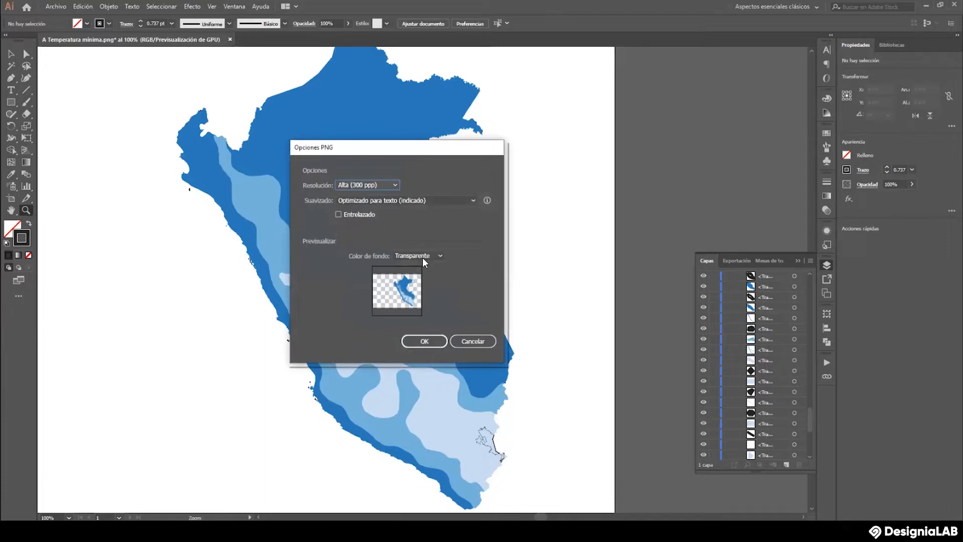
left_click(428, 341)
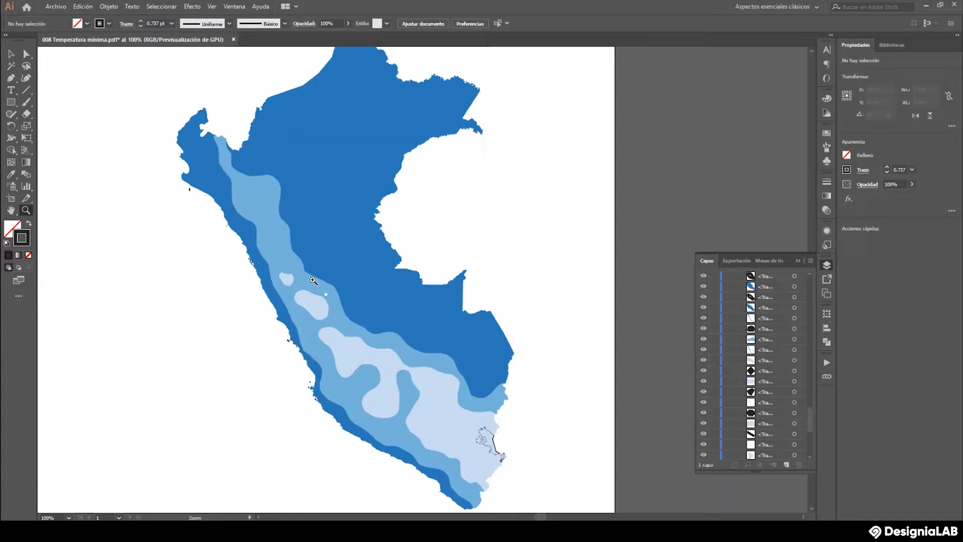
left_click(293, 300, "alt")
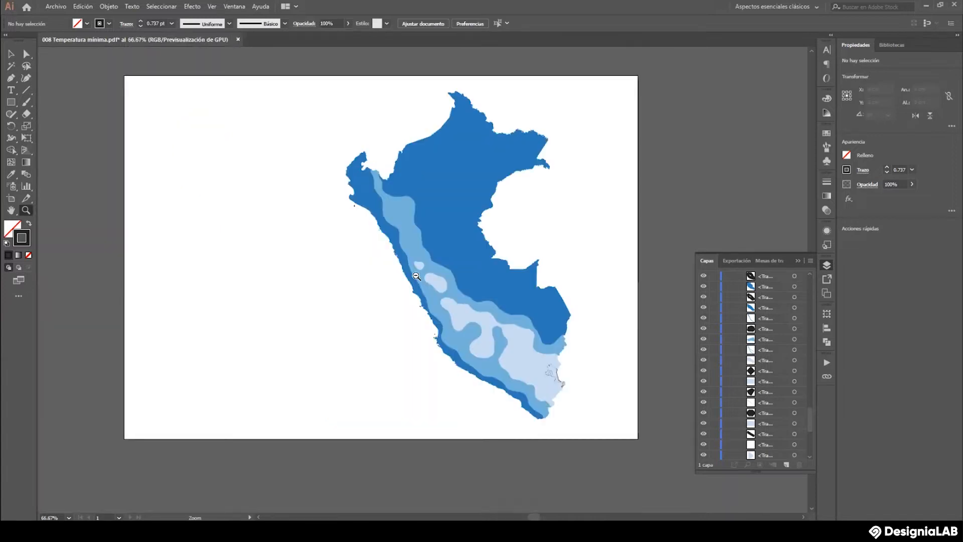
left_click(414, 276, "alt")
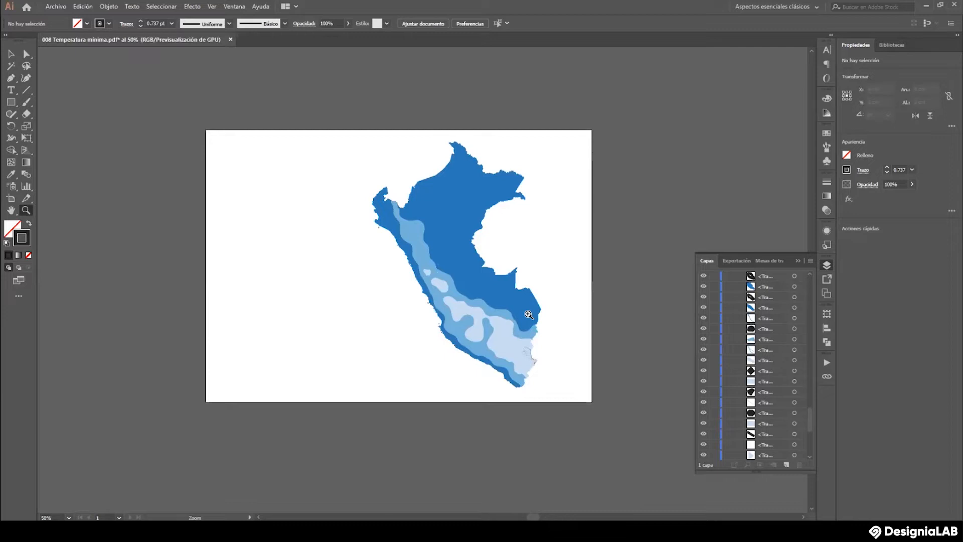
scroll(756, 355, "up", 4)
scroll(742, 379, "up", 5)
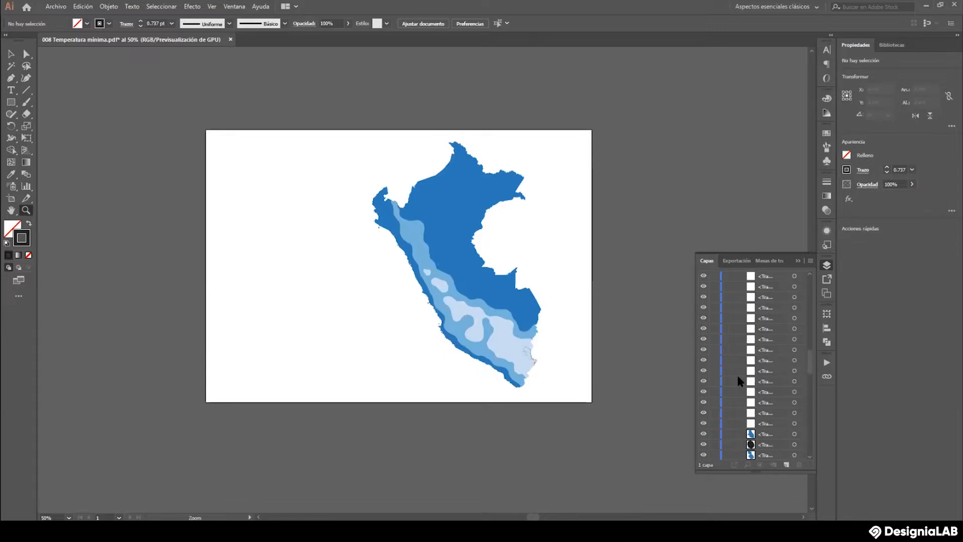
scroll(738, 377, "up", 8)
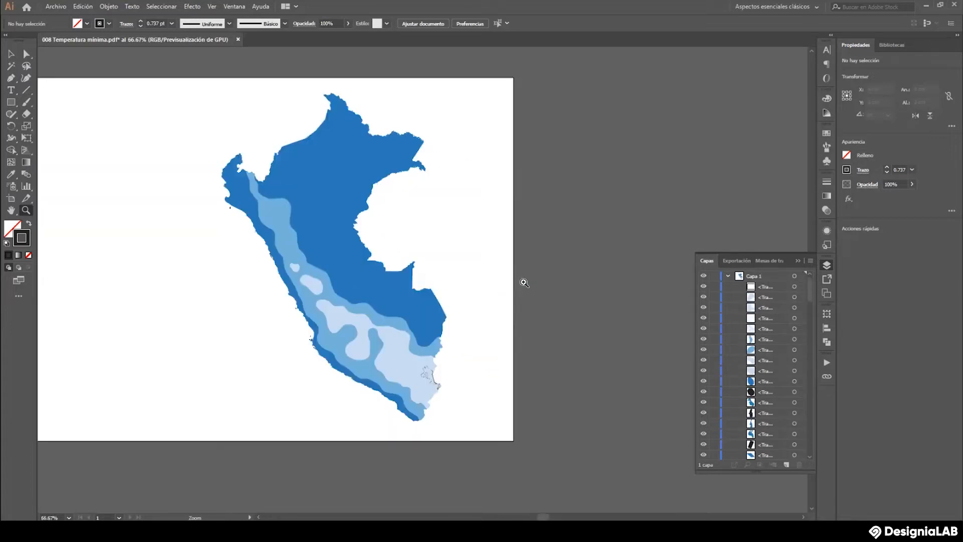
left_click(524, 283)
left_click(543, 514)
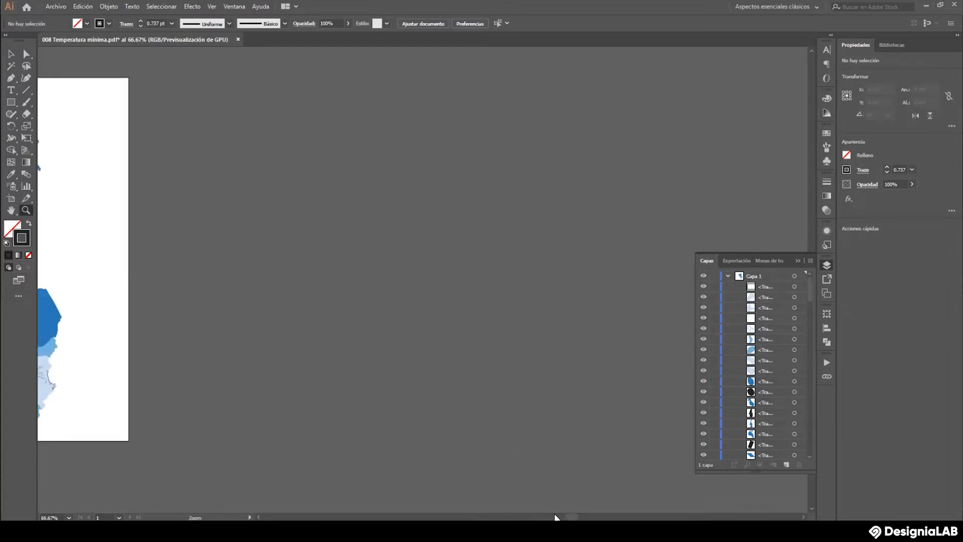
left_click_drag(572, 517, 530, 516)
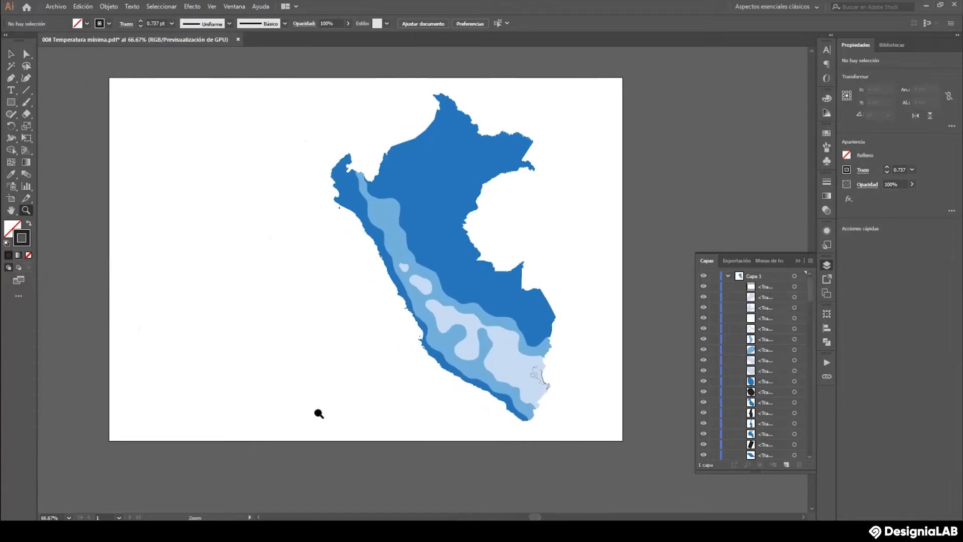
Open the PDF "009 Instituciones educativas" from the 02_Mapa Nacional folder.
left_click(66, 7)
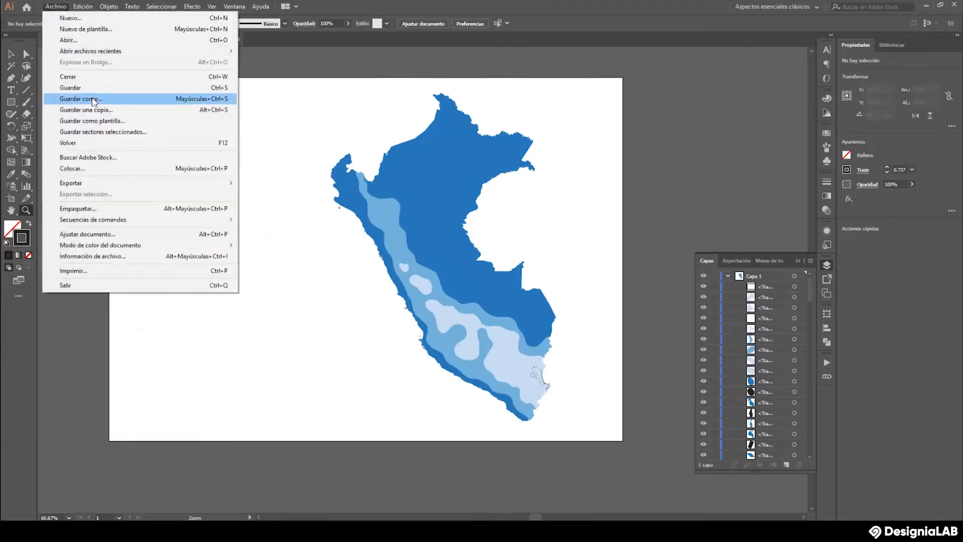
left_click(72, 40)
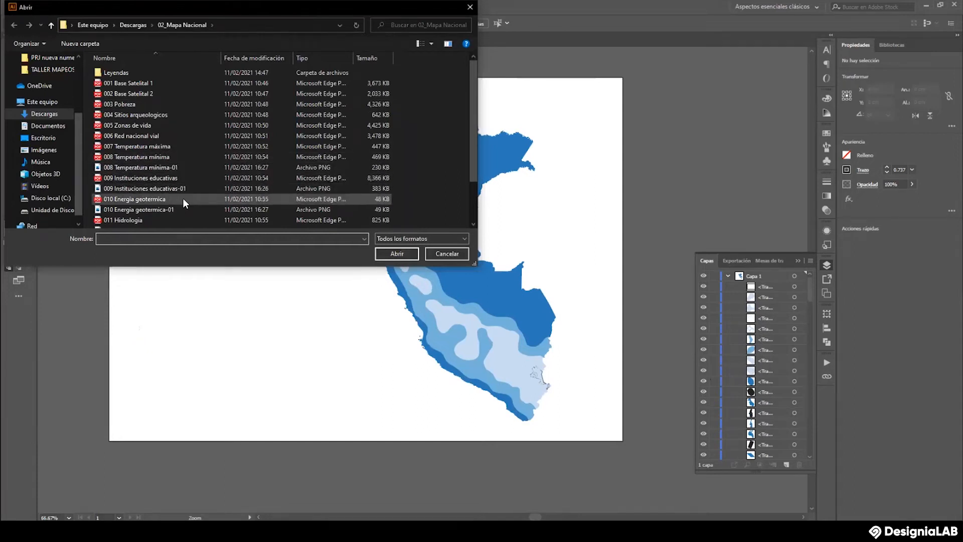
scroll(183, 197, "down", 2)
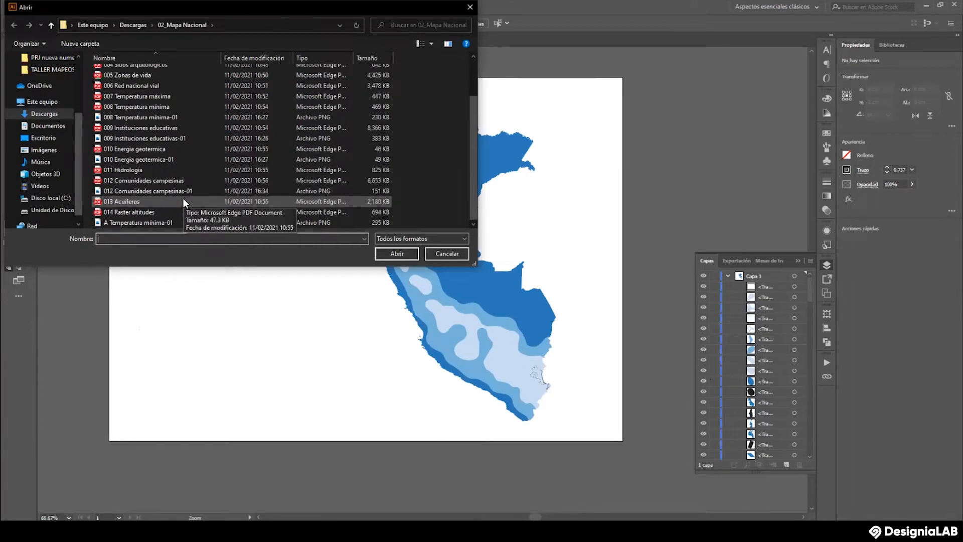
scroll(183, 201, "up", 1)
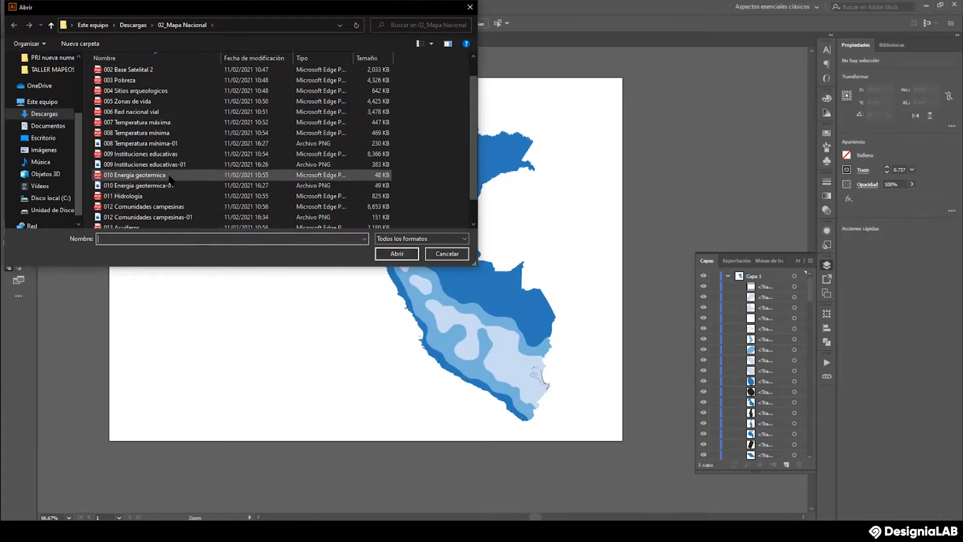
left_click(163, 152)
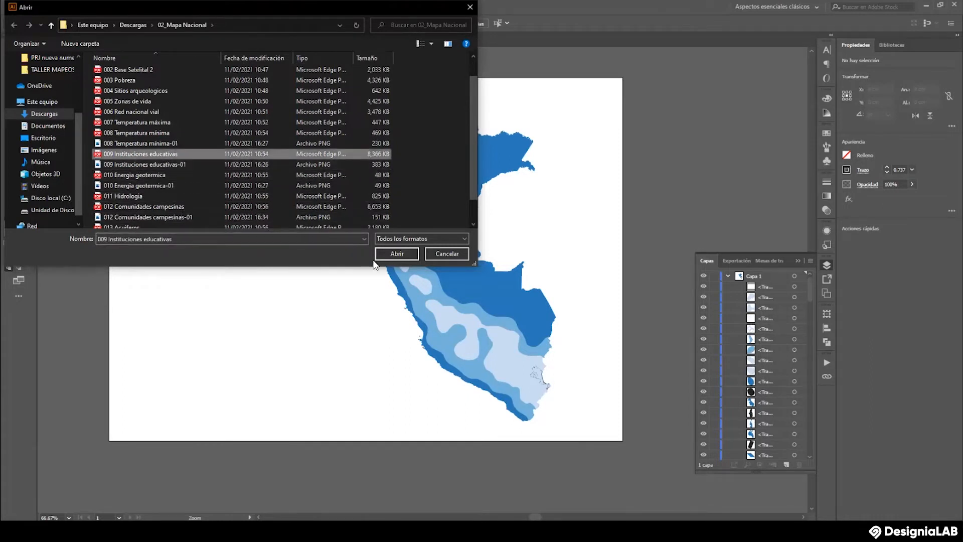
left_click(396, 254)
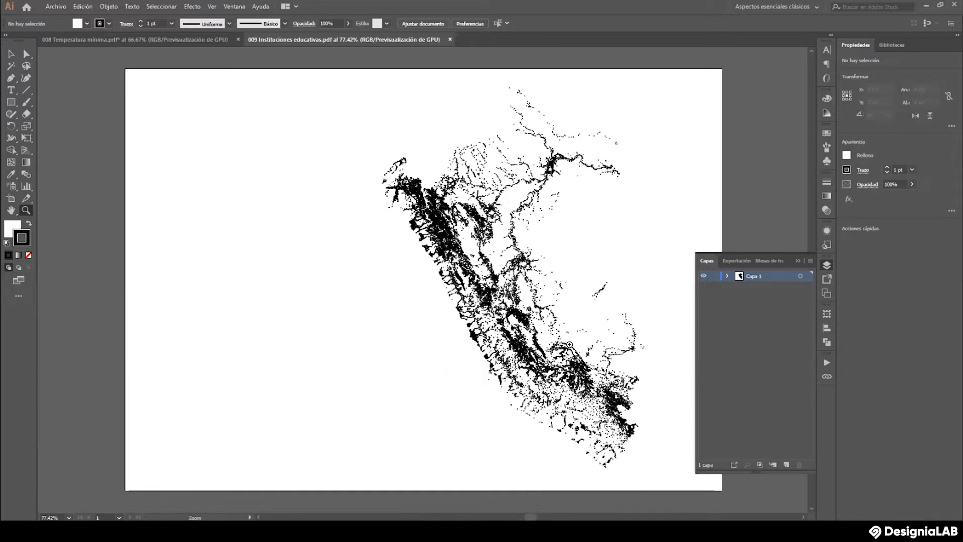
Delete the two blank clipping groups above and below the point group inside Capa 1.
left_click(728, 275)
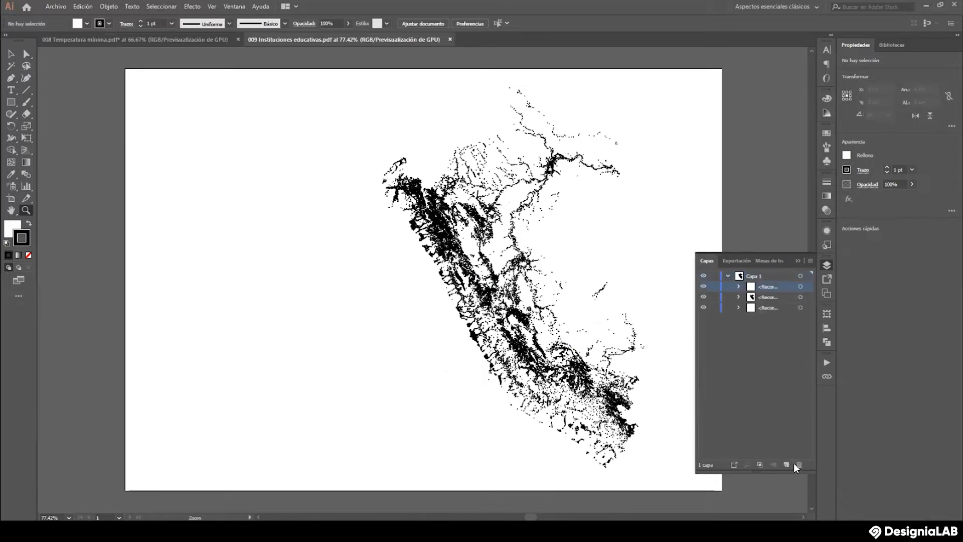
left_click(800, 465)
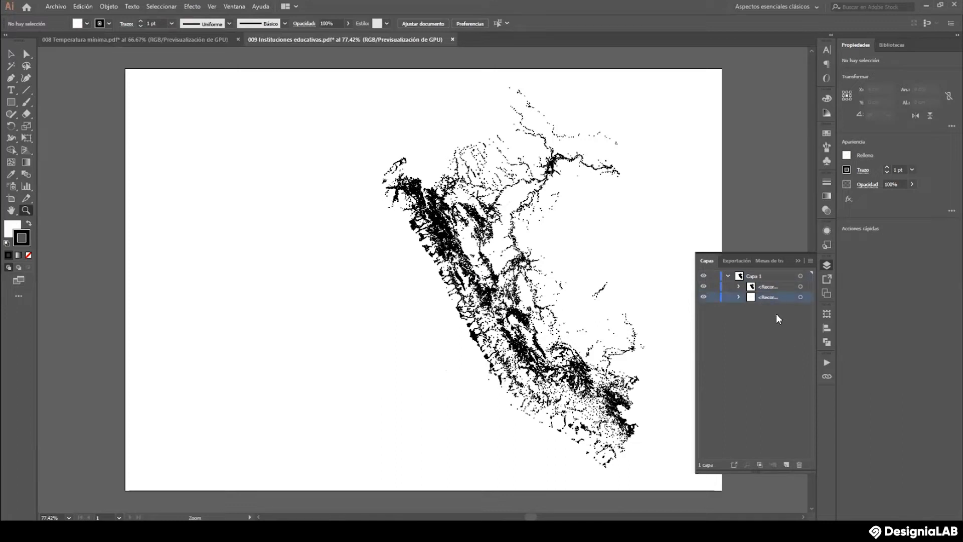
left_click(799, 465)
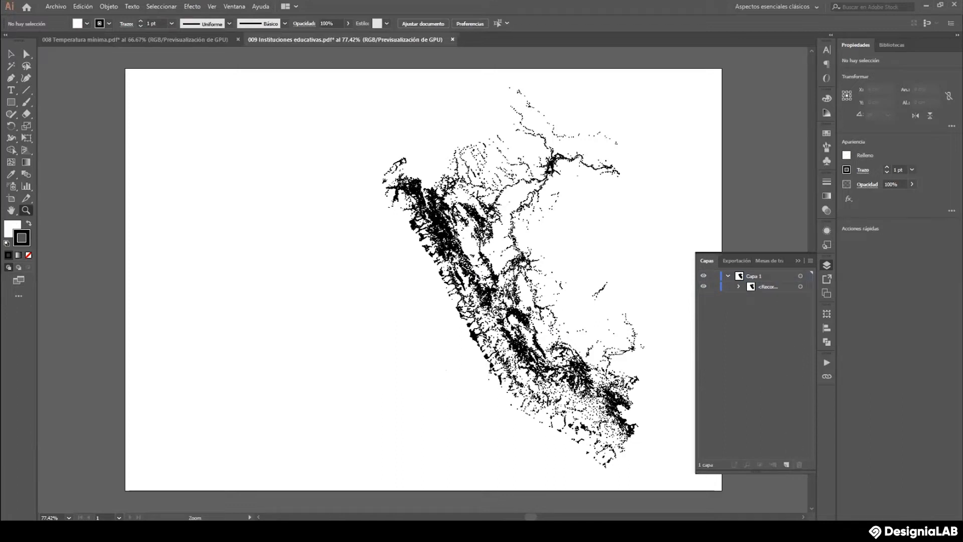
Export the educational institutions map as a PNG named "A Instituciones educativas", using the artboards and Alta (300 ppp) resolution.
left_click(453, 307)
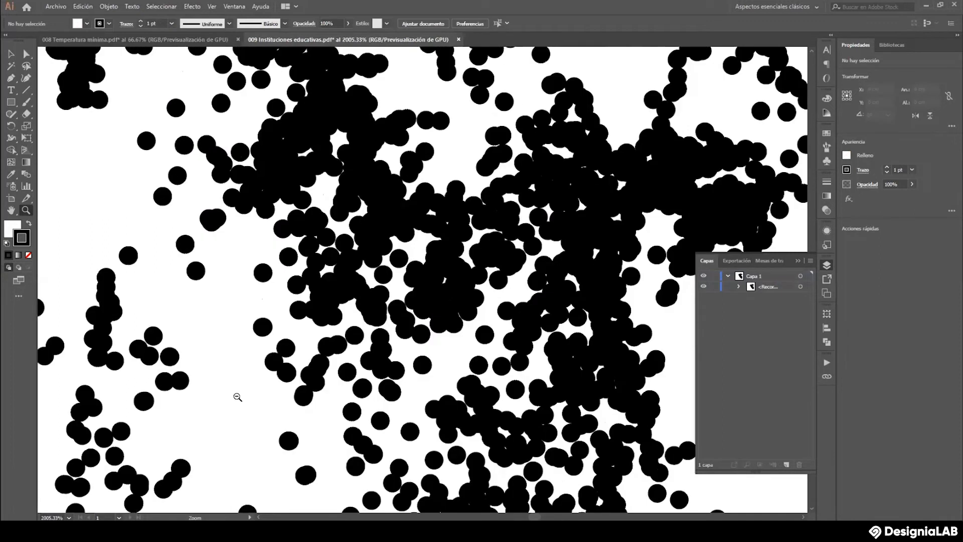
left_click(453, 338, "alt")
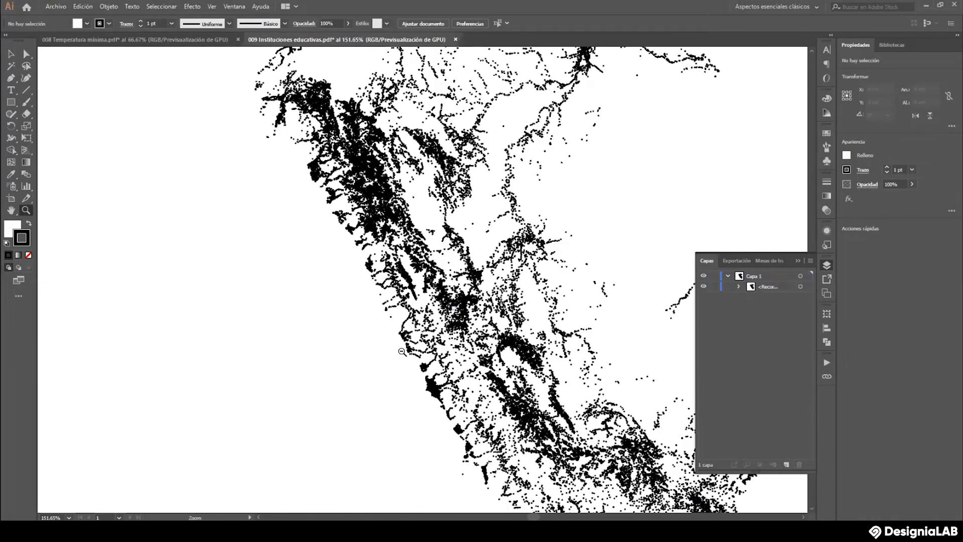
left_click(402, 351, "alt")
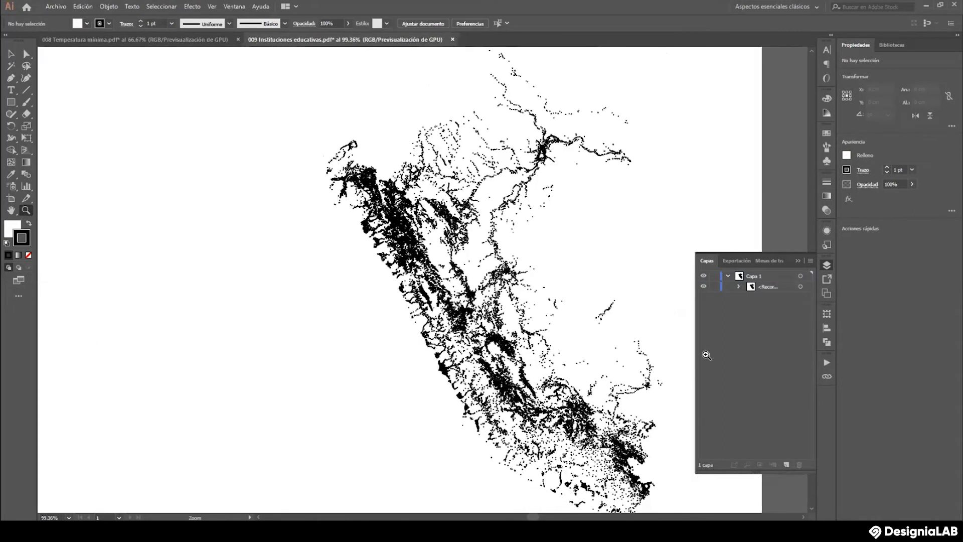
left_click(55, 7)
mouse_move(172, 183)
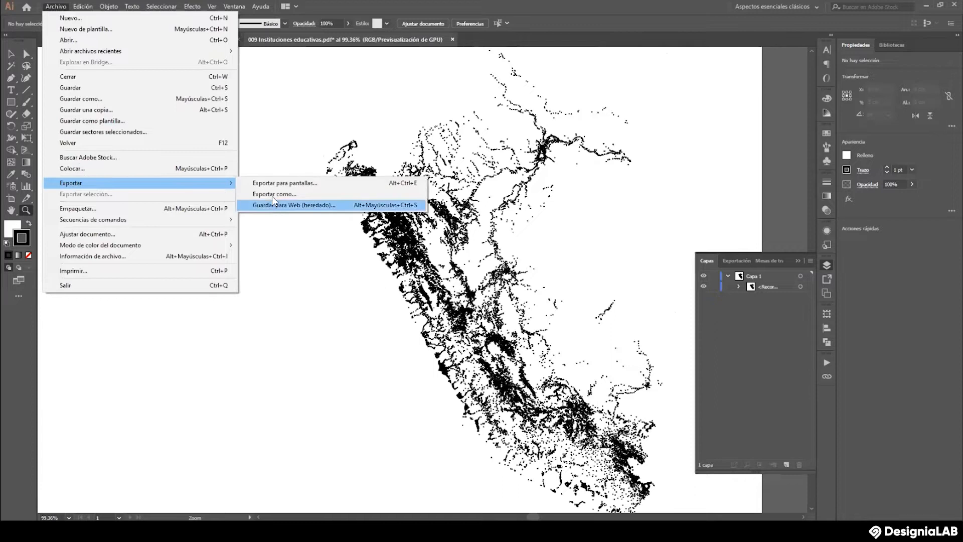
left_click(274, 194)
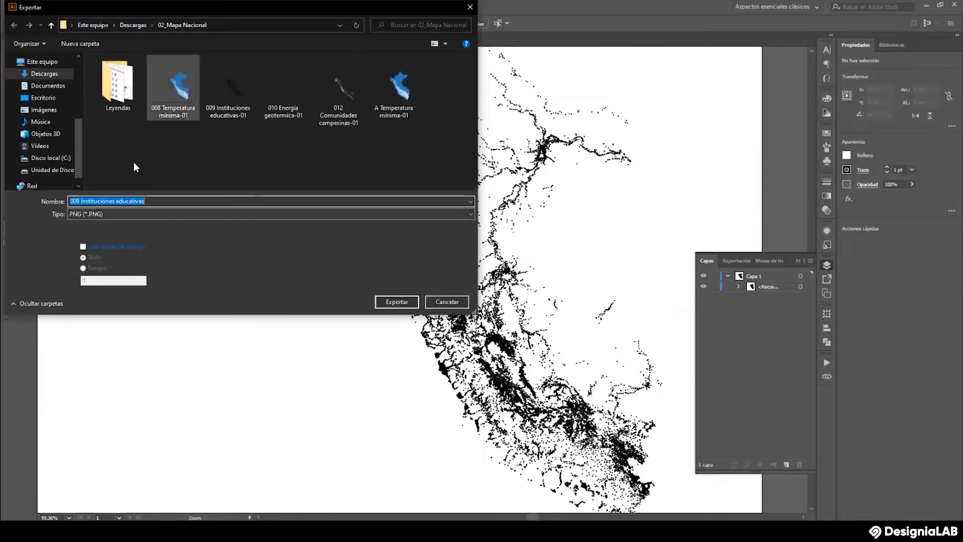
left_click_drag(79, 201, 65, 199)
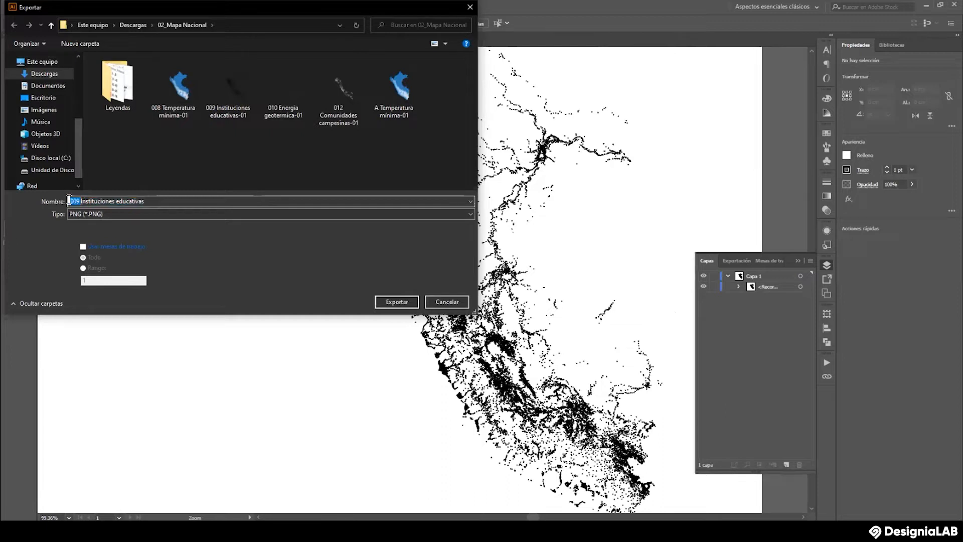
type("A")
left_click(84, 246)
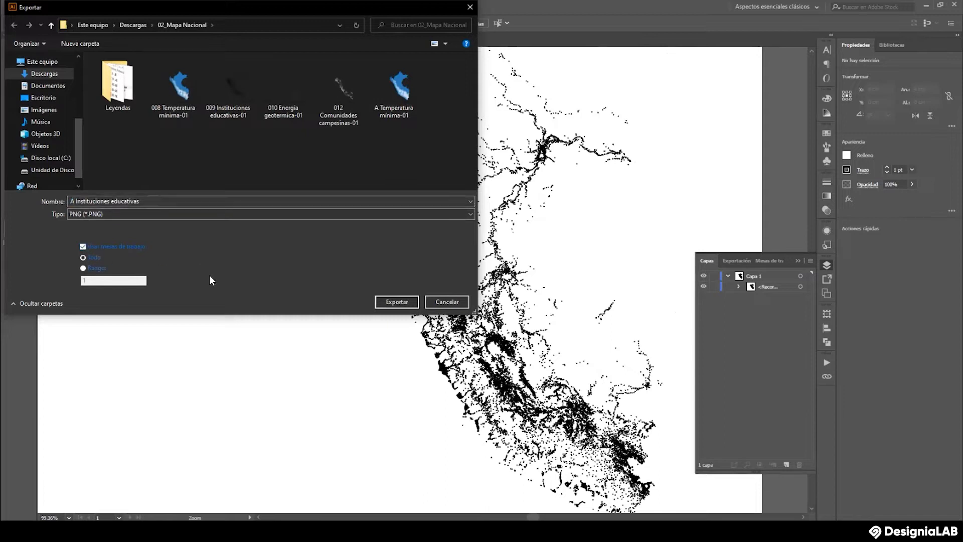
left_click(394, 301)
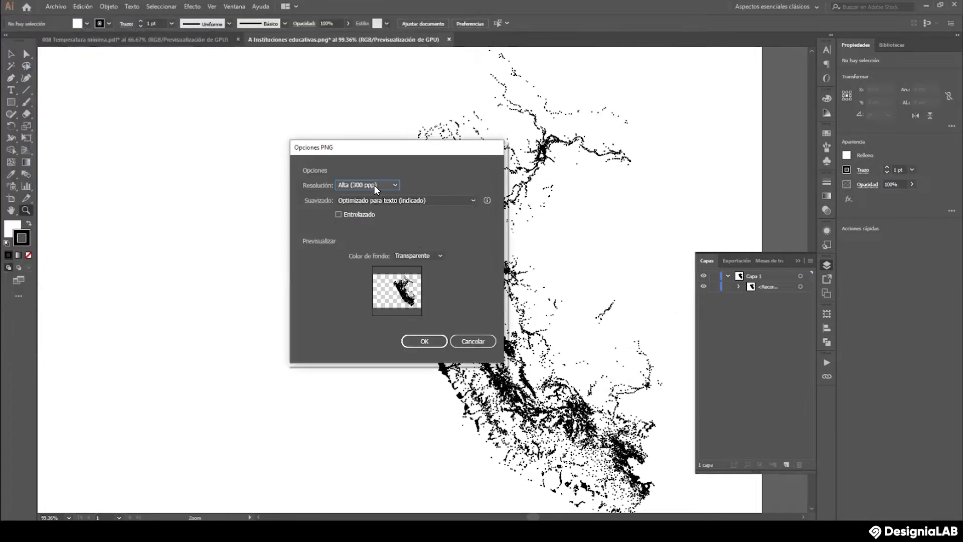
left_click(423, 341)
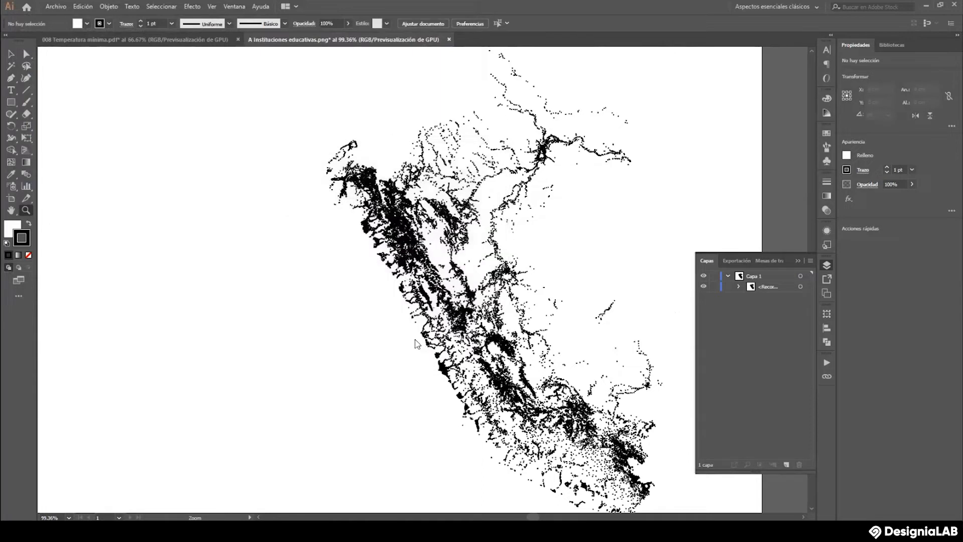
Open the PDF "010 Energia geotermica" from the 02_Mapa Nacional folder.
left_click(56, 7)
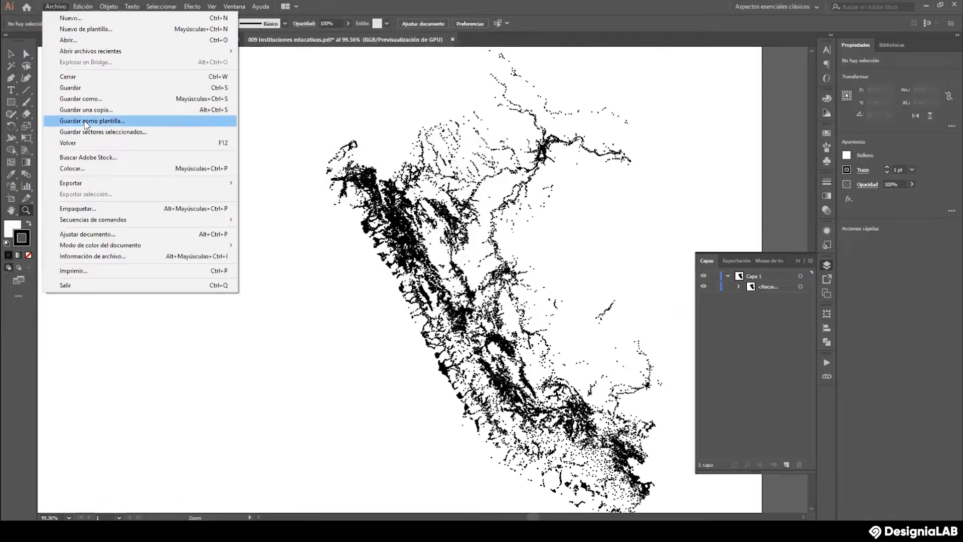
left_click(78, 40)
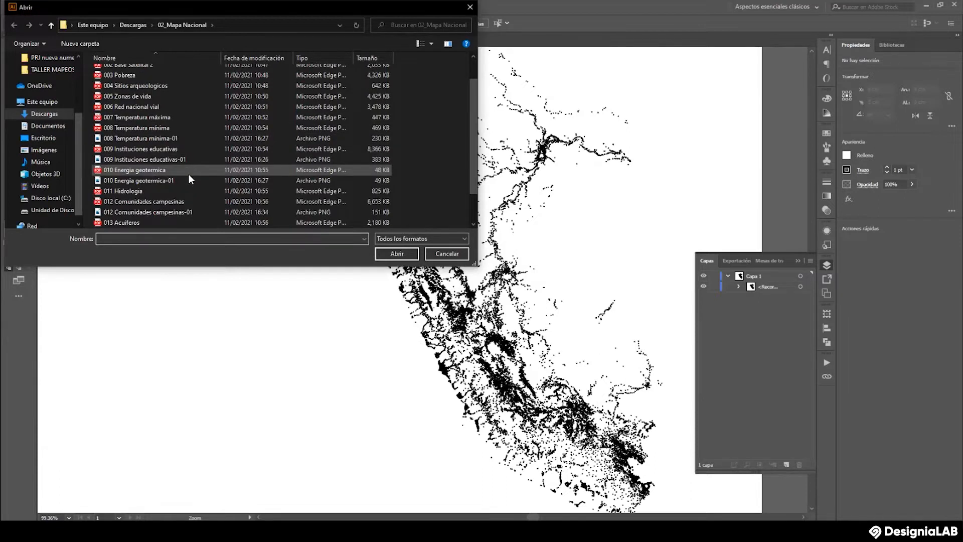
left_click(149, 171)
left_click(389, 255)
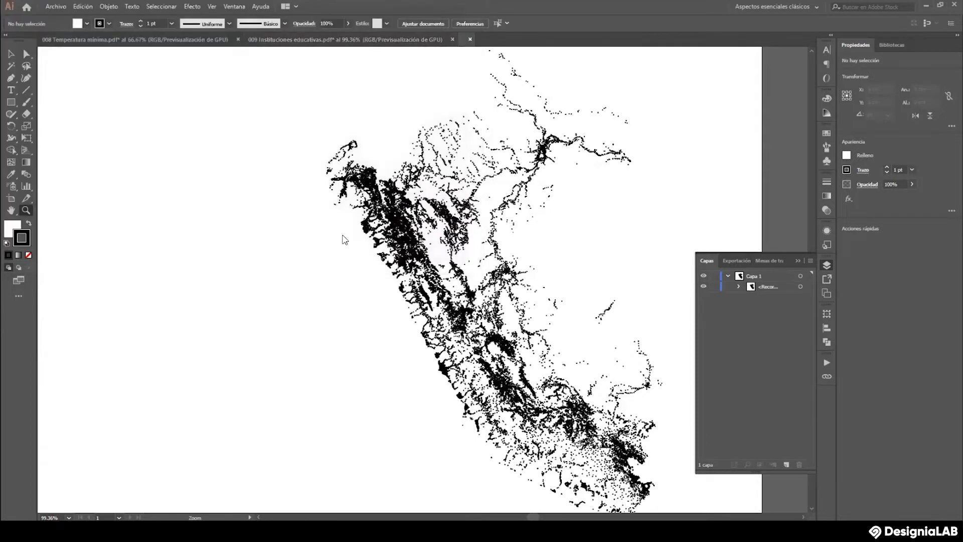
Delete the two blank clipping groups above and below the geothermal point group inside Capa 1.
left_click_drag(580, 383, 606, 363)
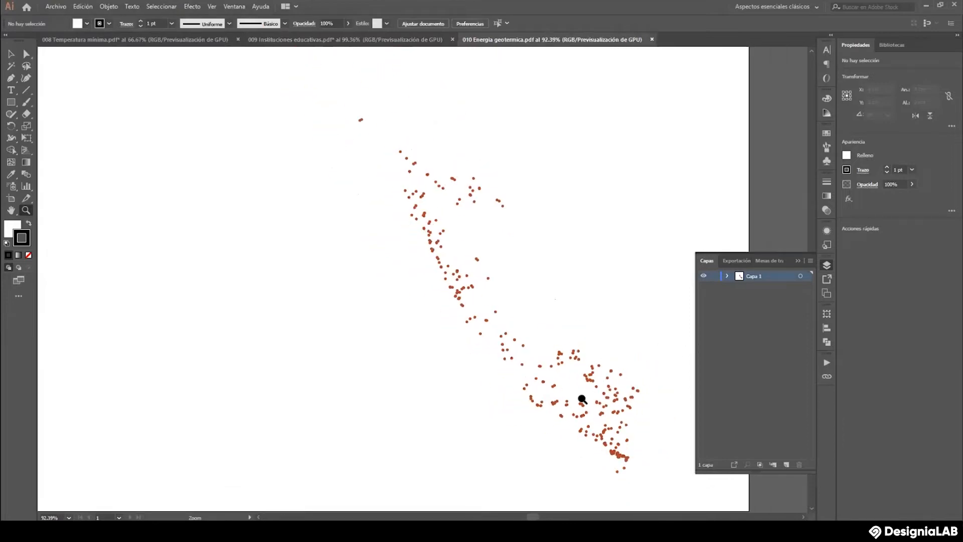
left_click_drag(612, 398, 612, 404)
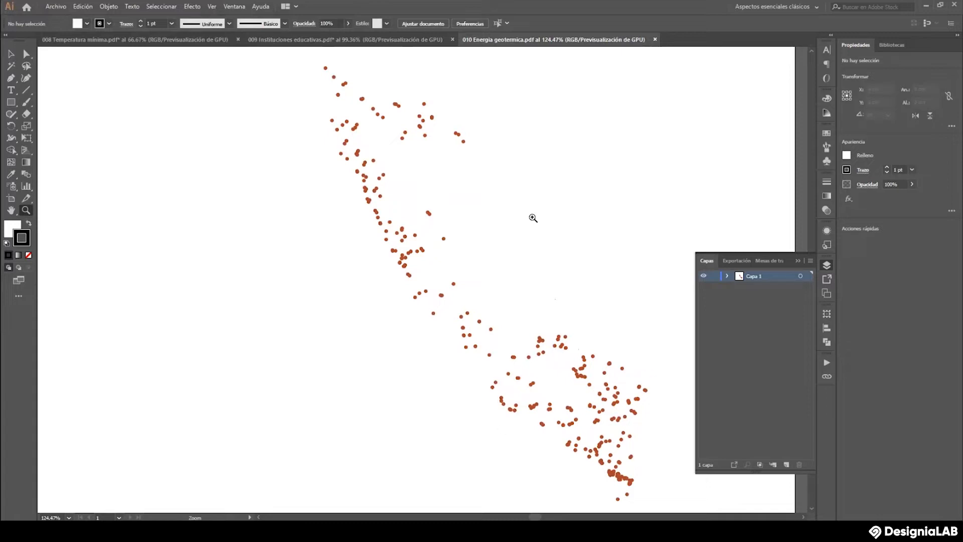
left_click(727, 275)
left_click(800, 286)
left_click(799, 465)
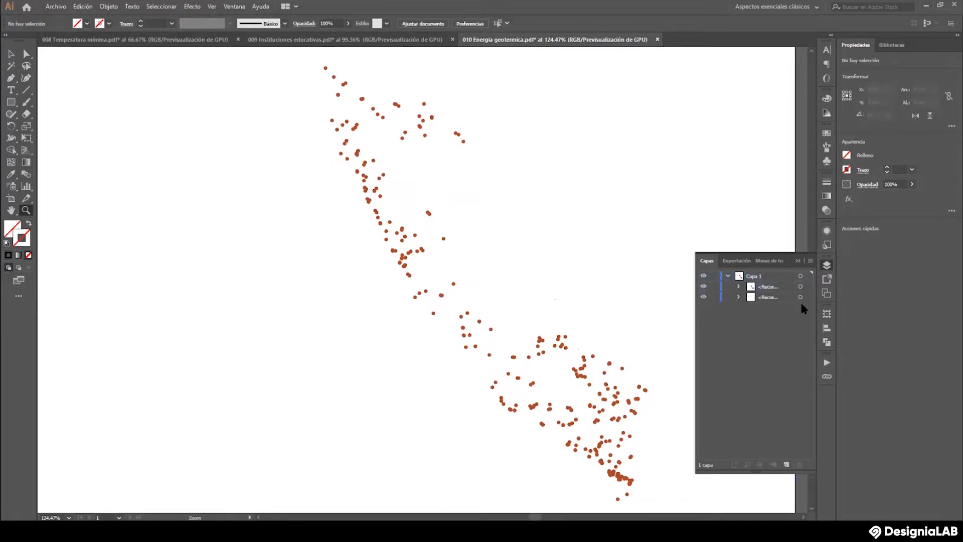
left_click(798, 465)
left_click(738, 287)
left_click(738, 286)
Export the geothermal energy map as a PNG named "A Energia geotermica", using the artboards and Alta (300 ppp) resolution.
left_click(55, 6)
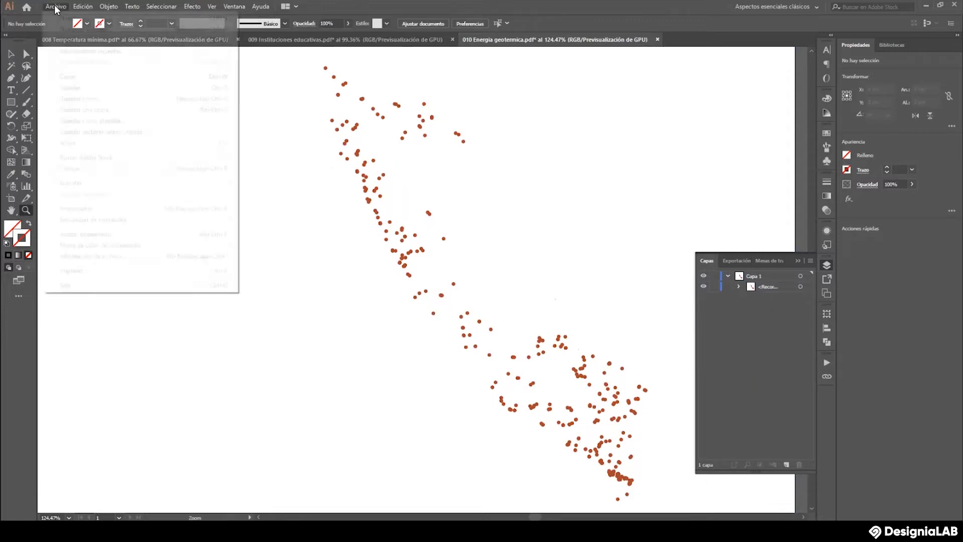
mouse_move(96, 183)
left_click(258, 194)
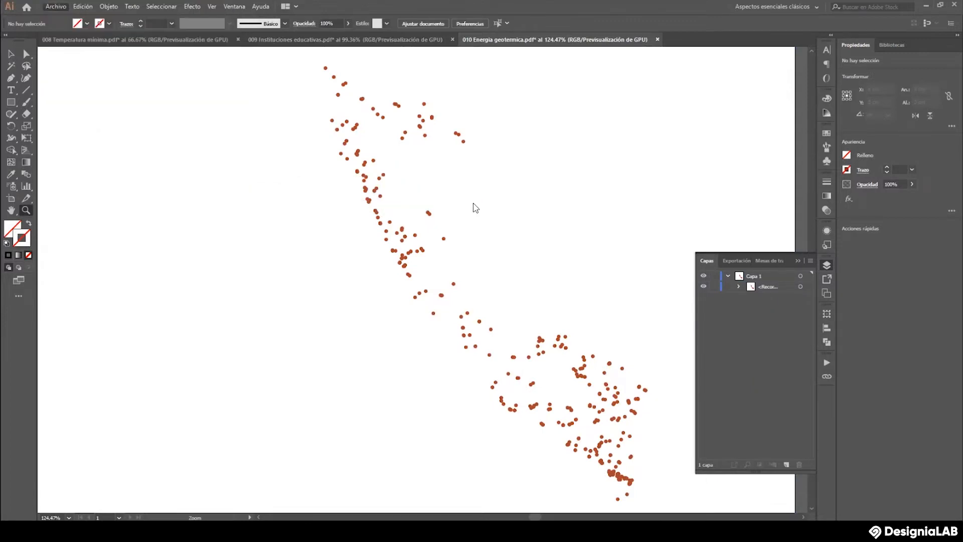
double_click(75, 201)
type("A Energia geotermica")
left_click(83, 247)
left_click(394, 301)
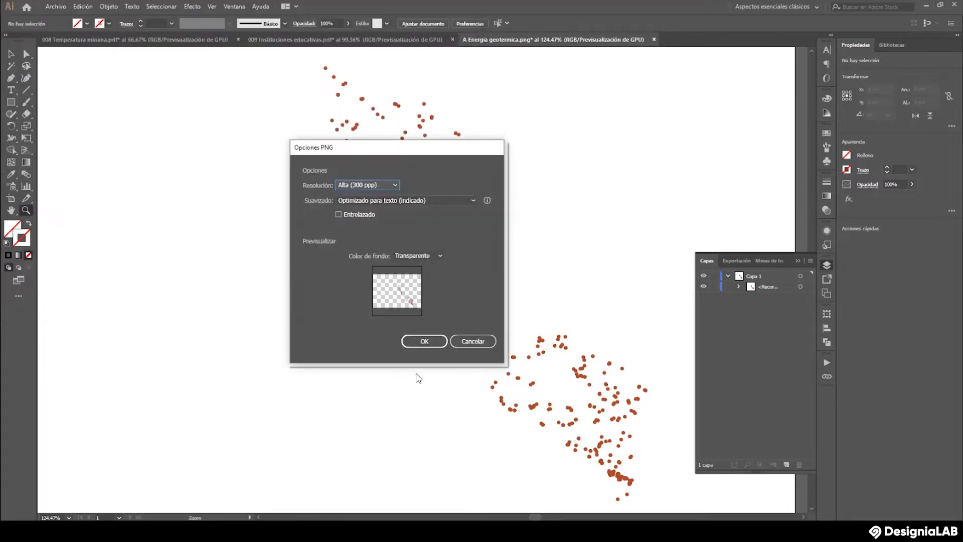
left_click(425, 344)
Open the PDF "002 Base Satelital 2" from the 02_Mapa Nacional folder.
left_click(52, 6)
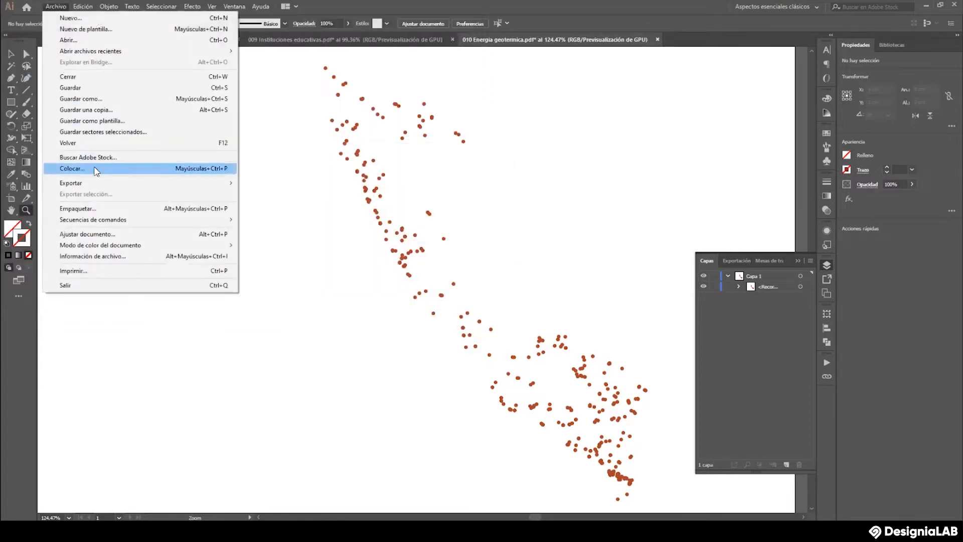
left_click(71, 40)
left_click(146, 94)
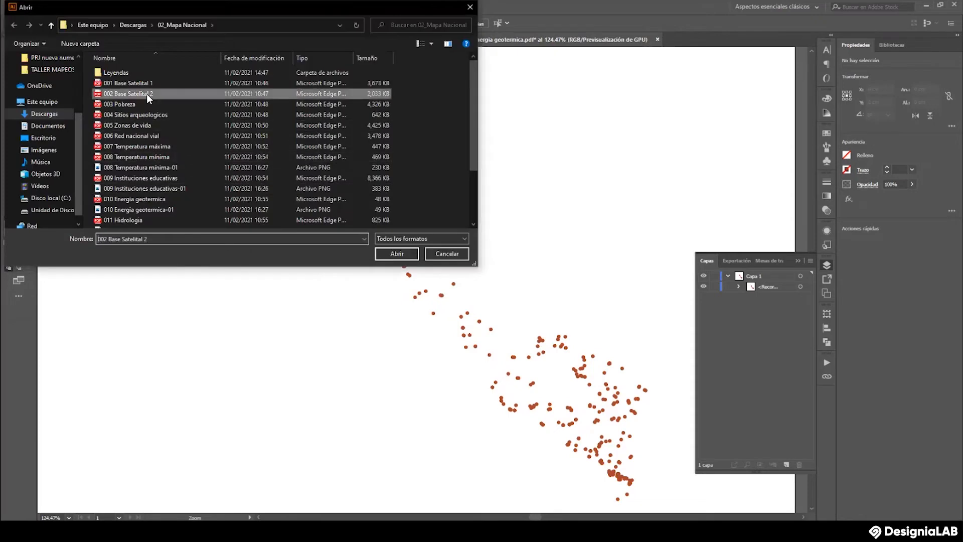
left_click(392, 252)
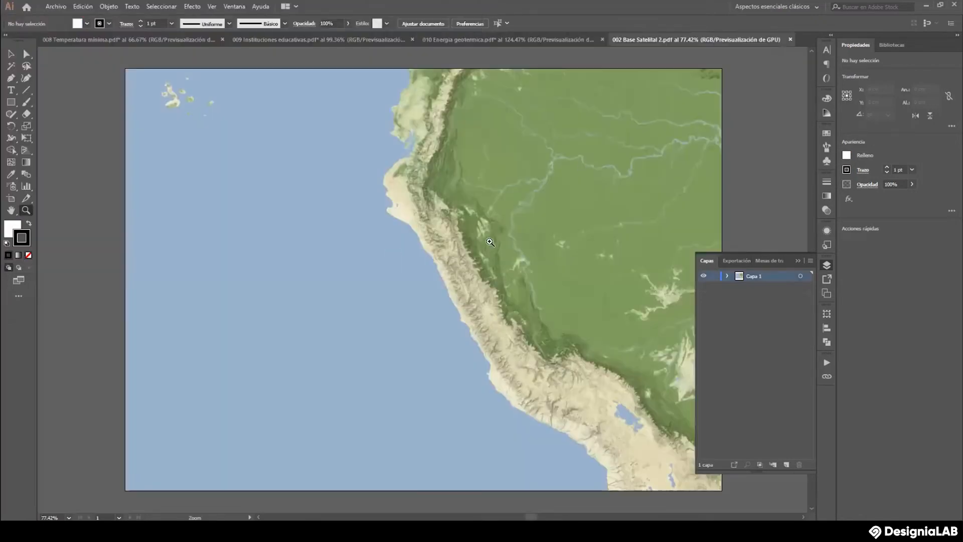
Export the satellite base map as a PNG named "A Base Satelital 2", using the artboards and Alta (300 ppp) resolution.
left_click(472, 256)
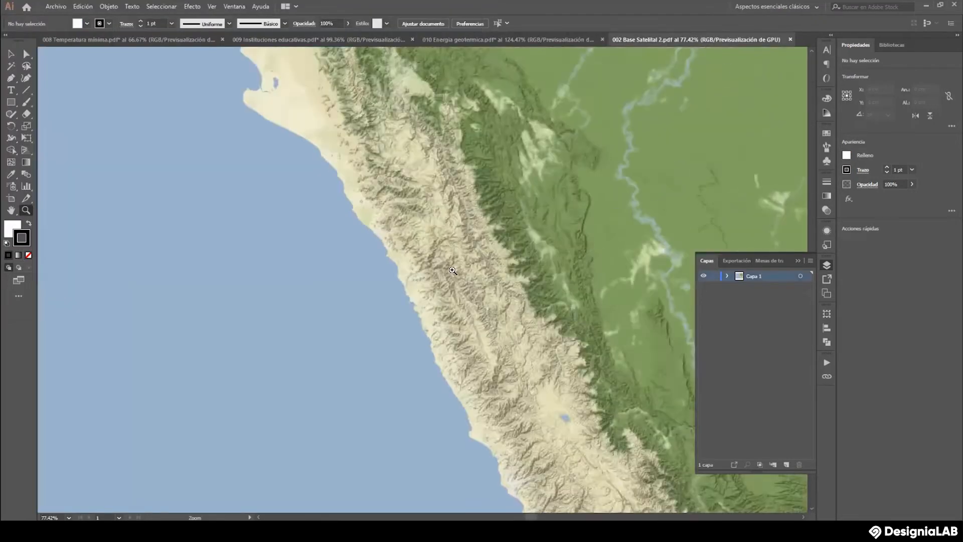
left_click_drag(472, 257, 679, 271)
left_click(59, 8)
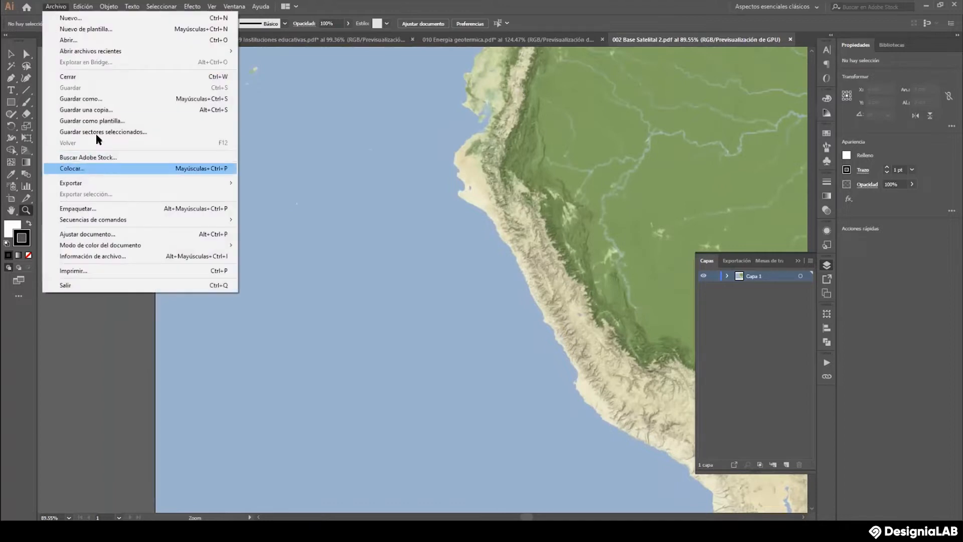
mouse_move(104, 184)
left_click(272, 193)
left_click_drag(82, 199, 42, 199)
type("A Base Satelital 2")
left_click(87, 245)
left_click(397, 302)
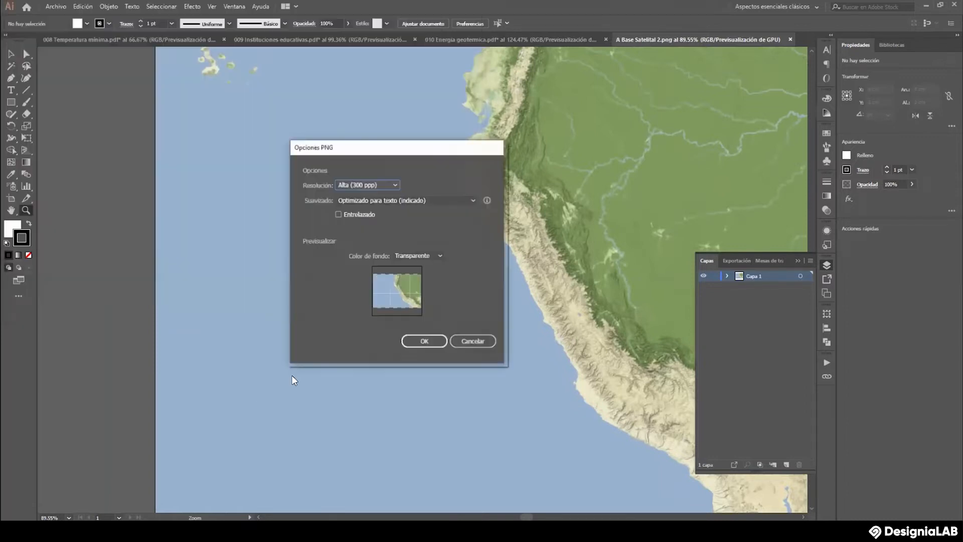
left_click(415, 337)
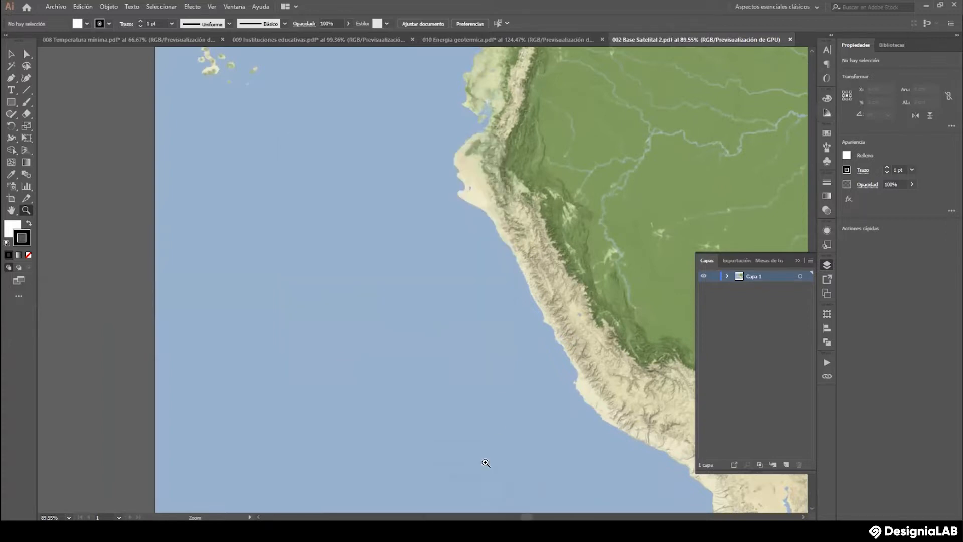
Switch to Photoshop and open the PNG "A Base Satelital 2-01" from the 02_Mapa Nacional folder.
mouse_move(479, 531)
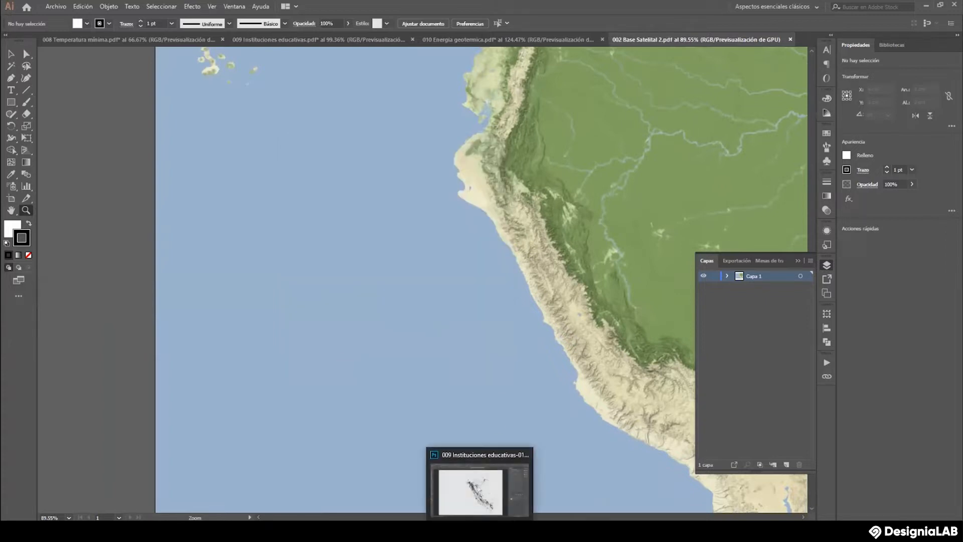
left_click(471, 489)
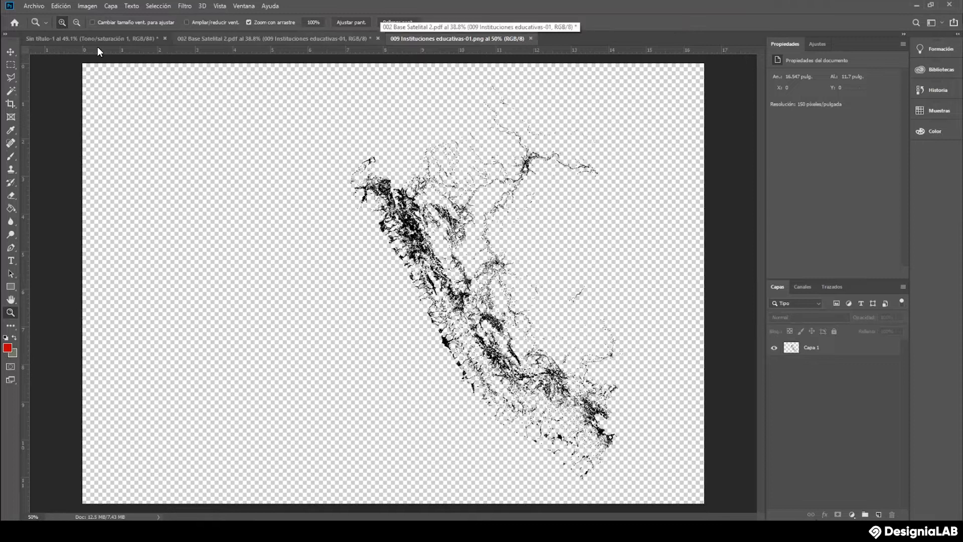
left_click(34, 6)
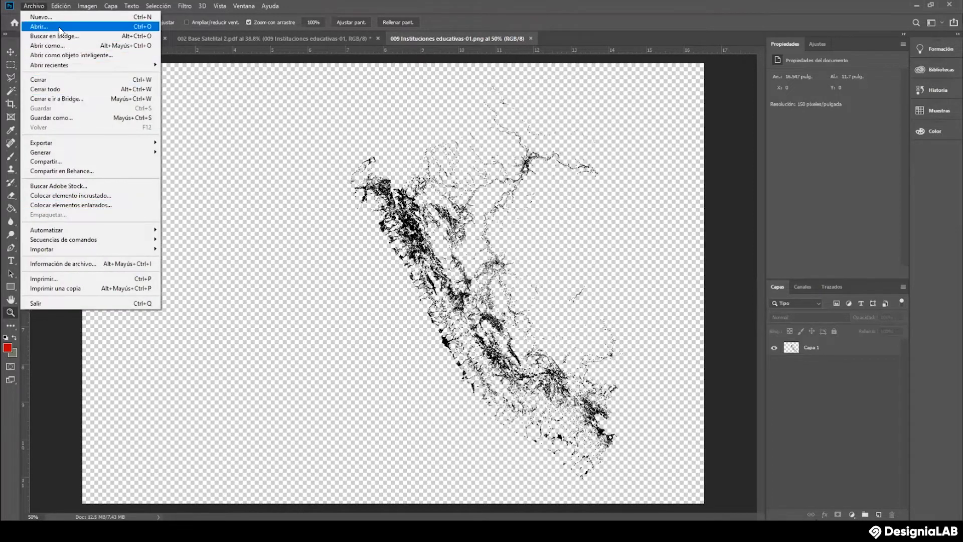
left_click(212, 132)
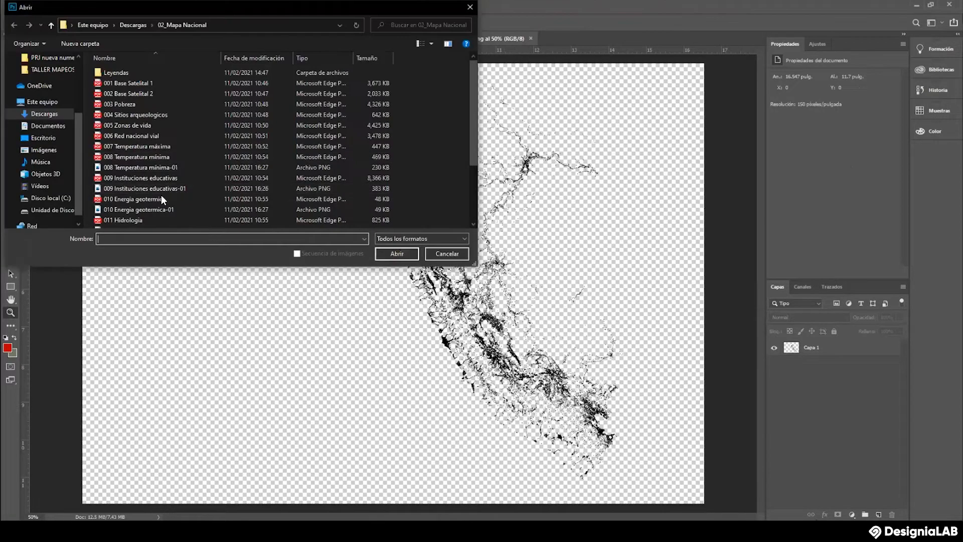
scroll(156, 212, "down", 2)
scroll(156, 212, "down", 1)
left_click(121, 189)
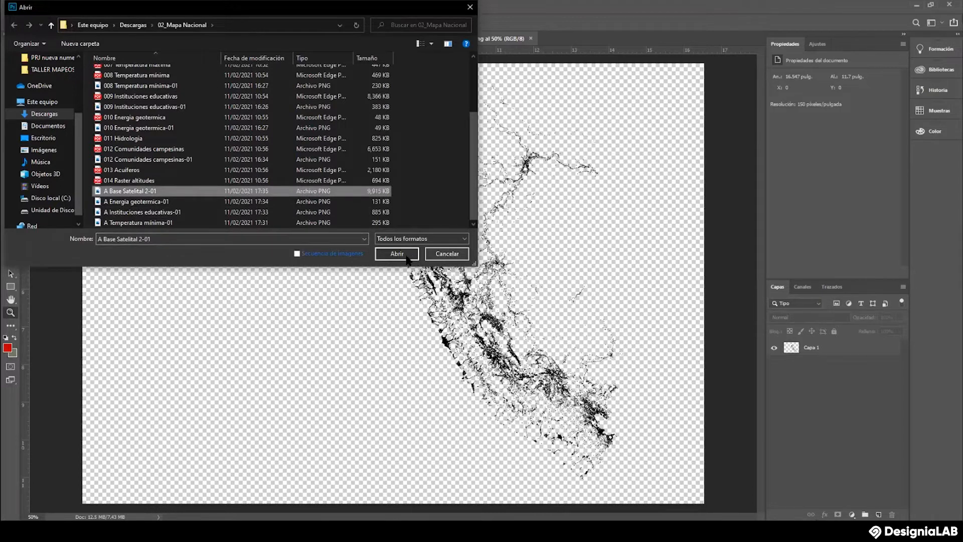
left_click(397, 254)
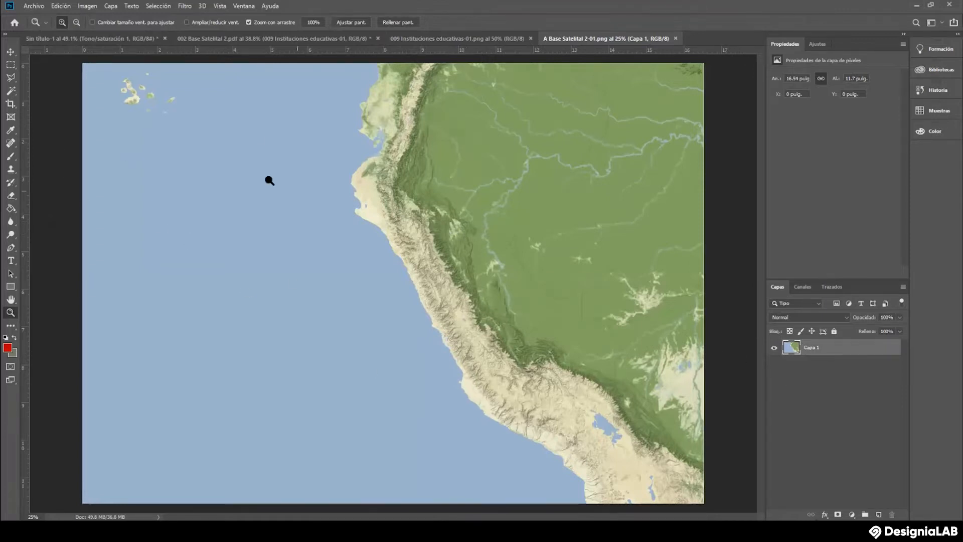
left_click_drag(526, 264, 480, 265)
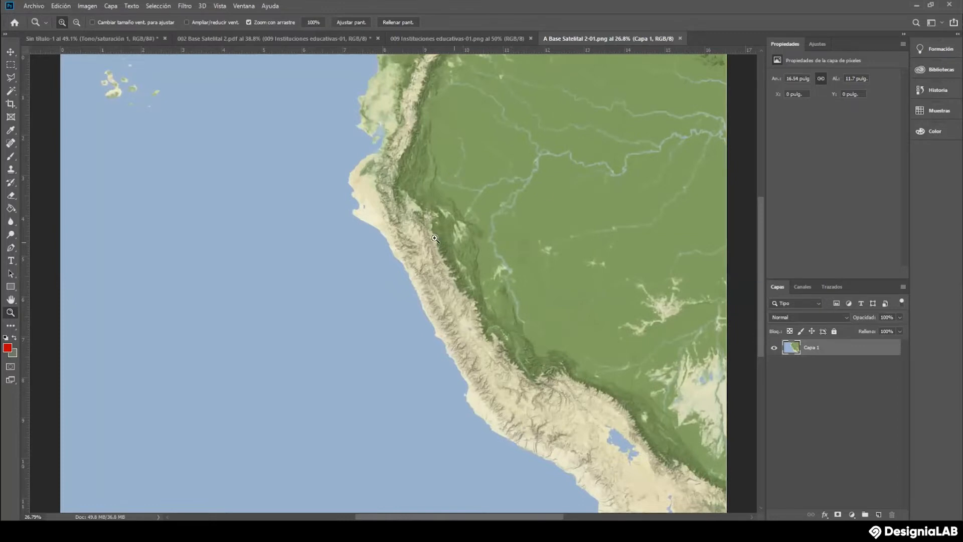
left_click(34, 6)
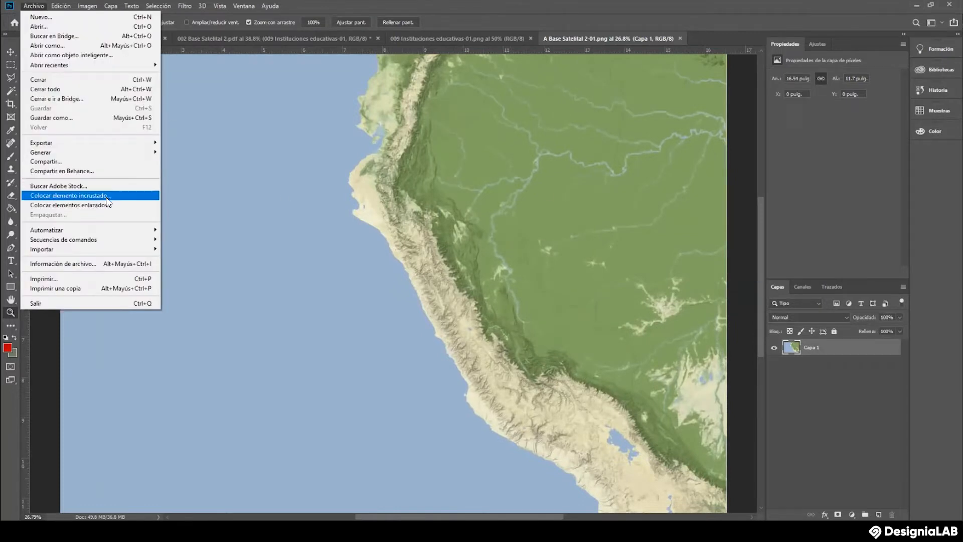
left_click(106, 205)
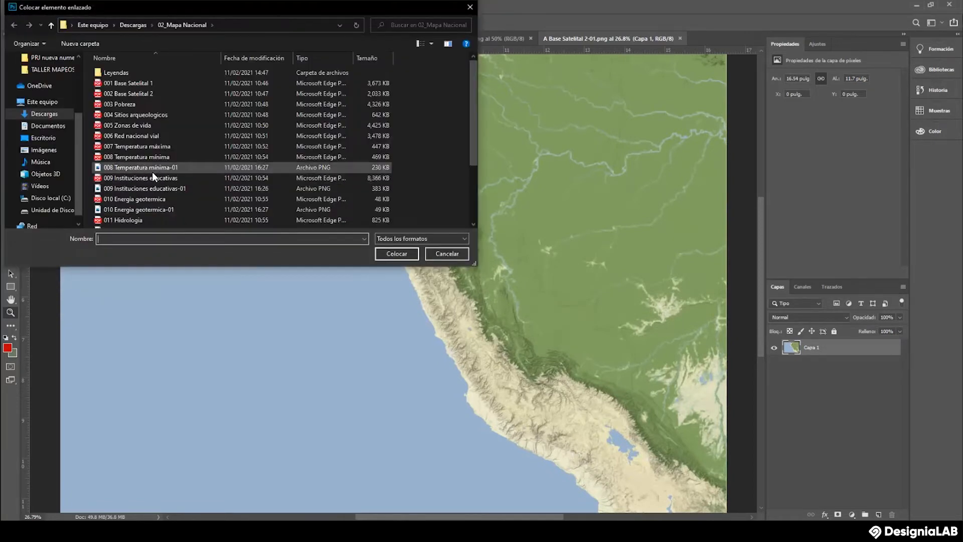
scroll(157, 208, "down", 1)
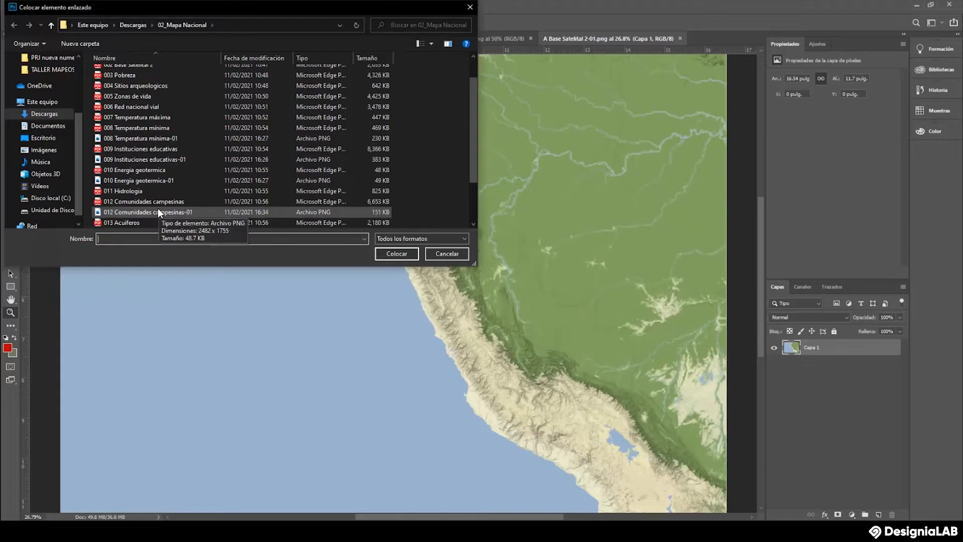
scroll(155, 221, "down", 2)
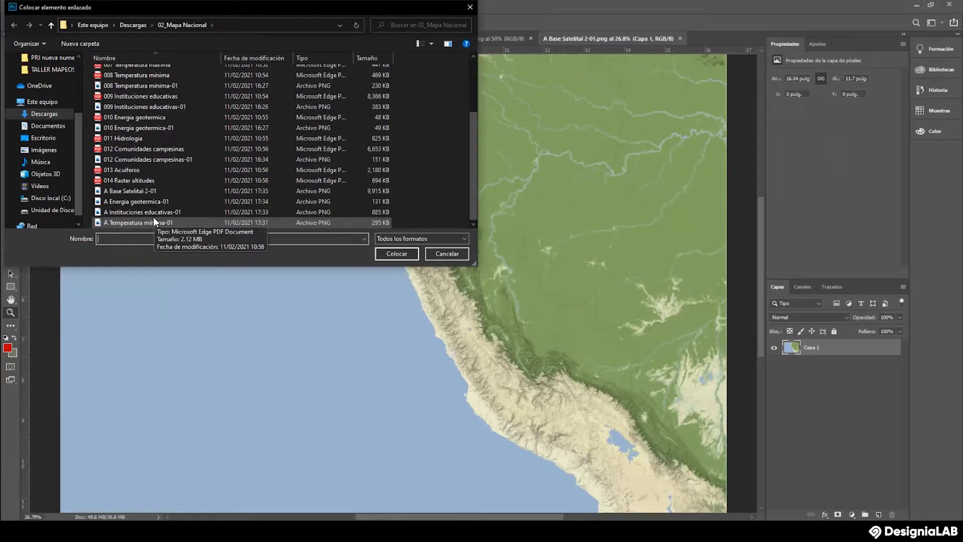
left_click(151, 223)
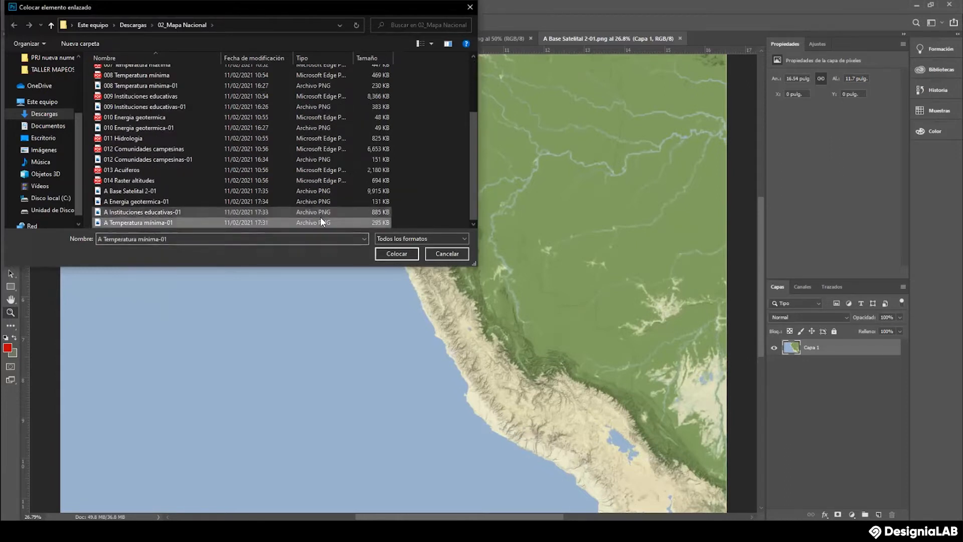
left_click(397, 254)
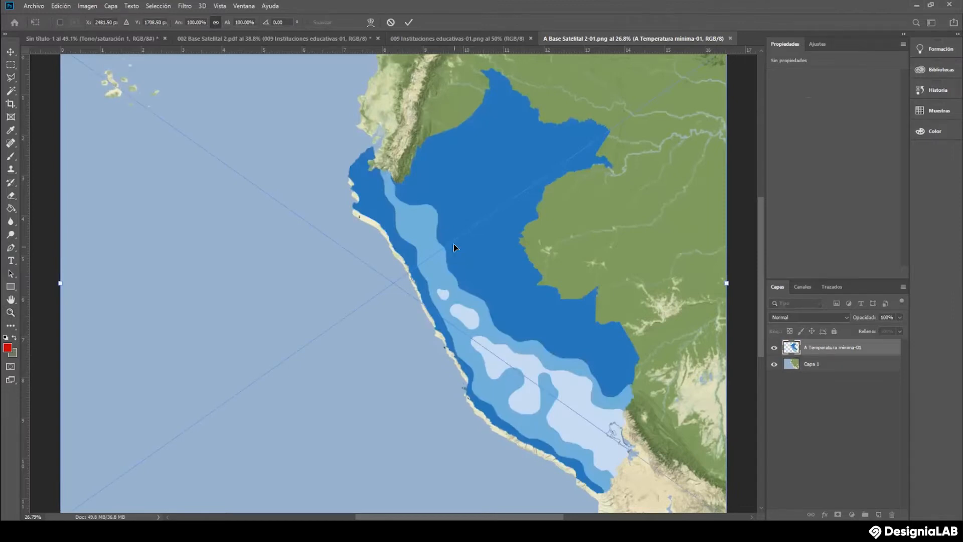
scroll(421, 234, "up", 1)
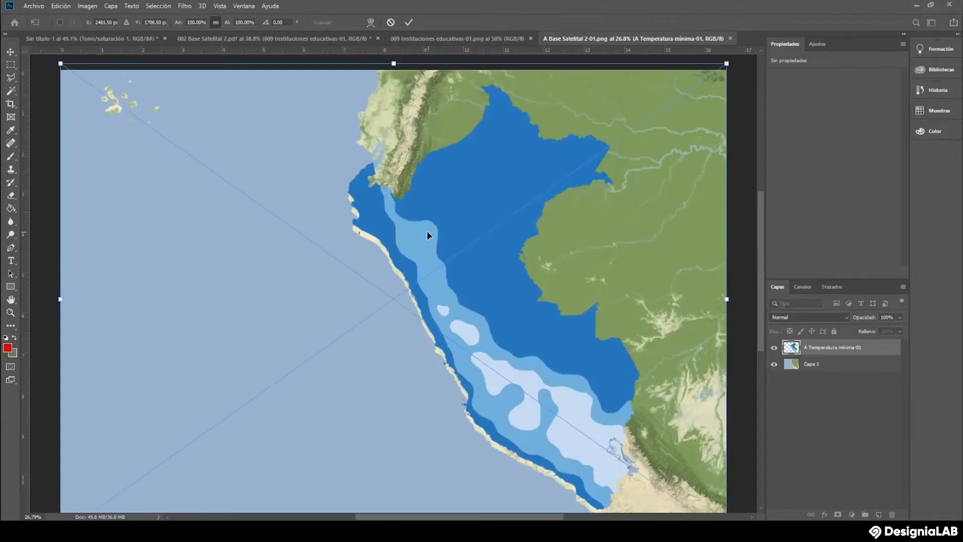
left_click_drag(429, 233, 428, 236)
scroll(428, 236, "down", 3)
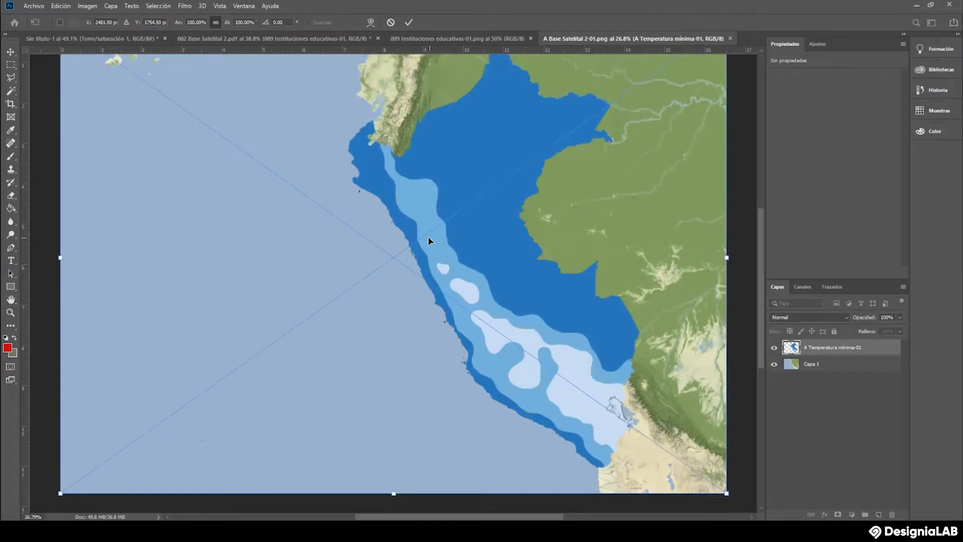
key("ctrl+z")
key("Escape")
Place the PNG "A Temperatura mínima-01" from the 02_Mapa Nacional folder as a linked element over the satellite base.
scroll(164, 112, "up", 2)
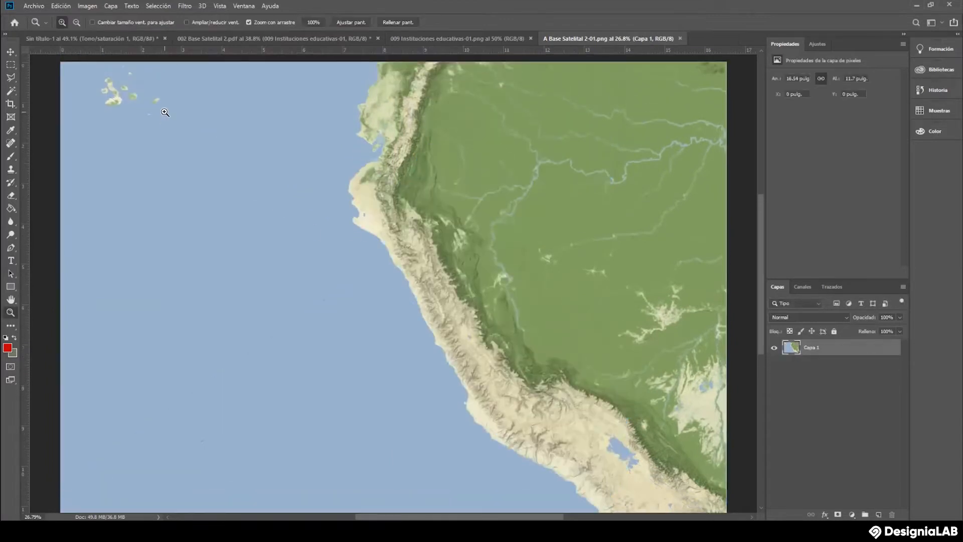
scroll(189, 133, "up", 1)
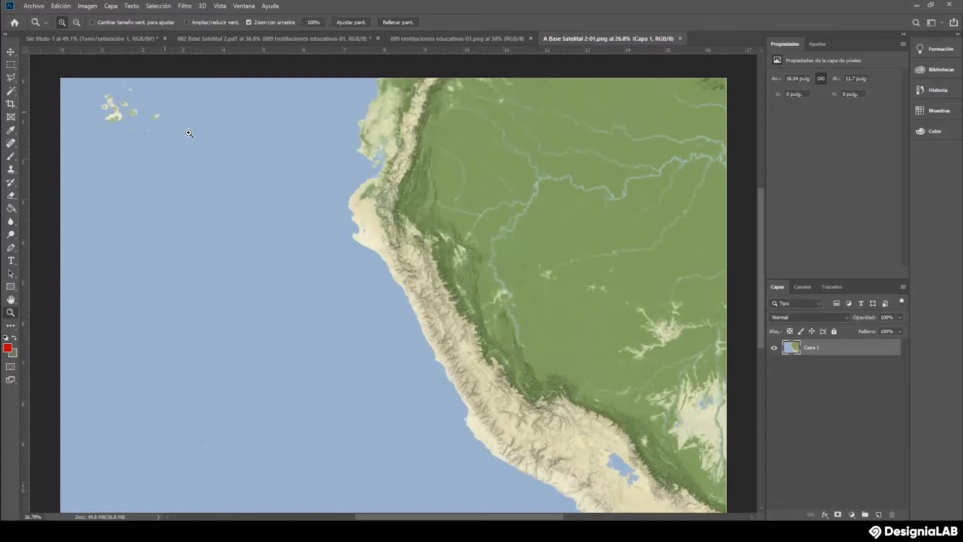
left_click(37, 9)
left_click(79, 207)
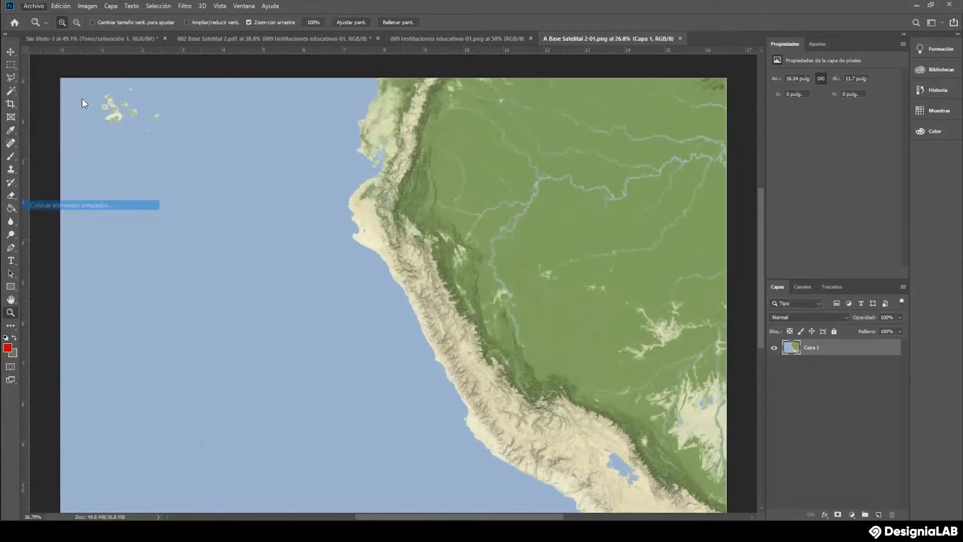
scroll(135, 221, "down", 3)
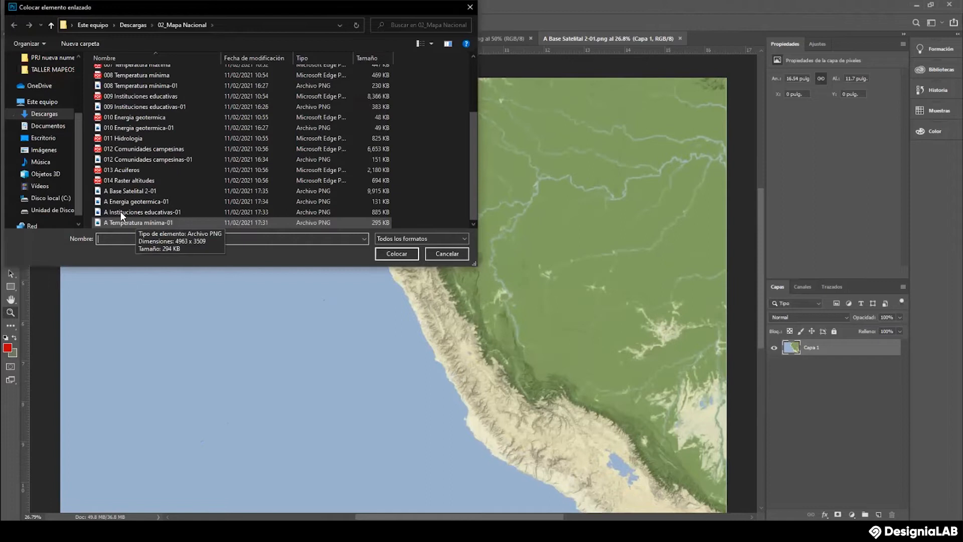
left_click(166, 223)
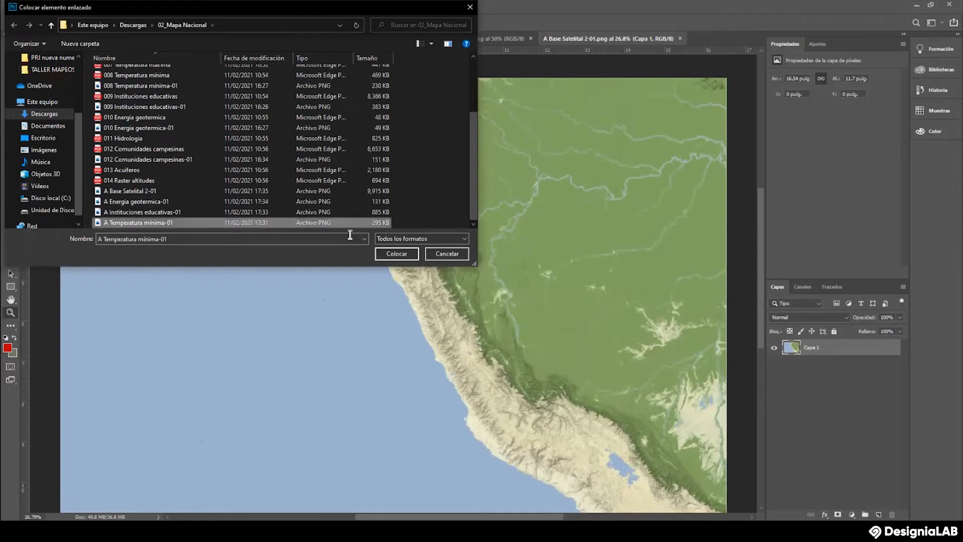
left_click(390, 254)
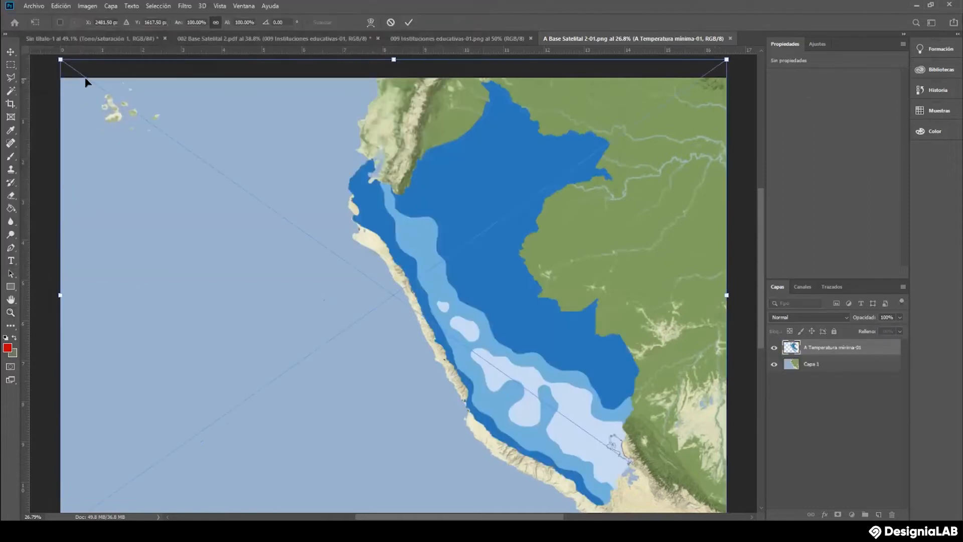
Move the placed minimum temperature map down until its frame snaps to the canvas edges, and commit the placement.
scroll(87, 80, "up", 1)
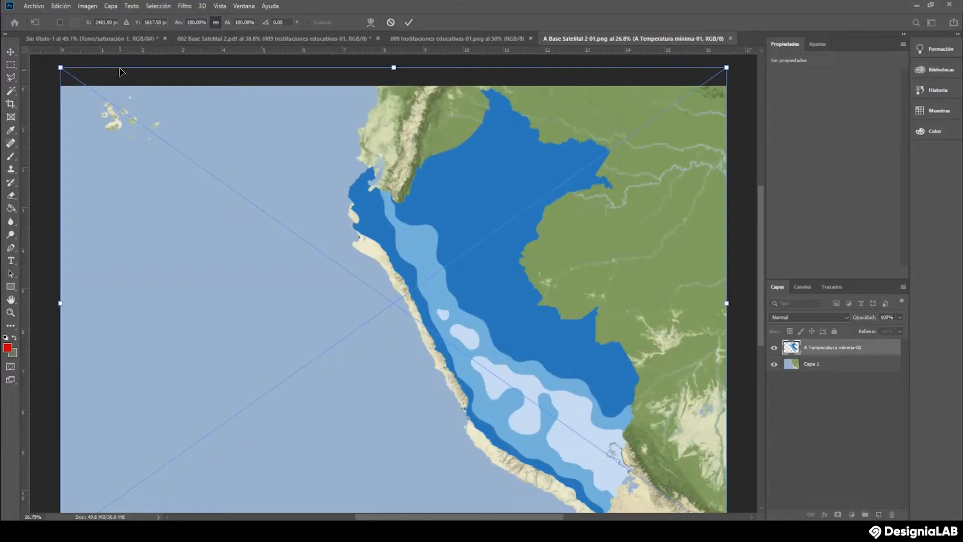
left_click_drag(120, 70, 120, 85)
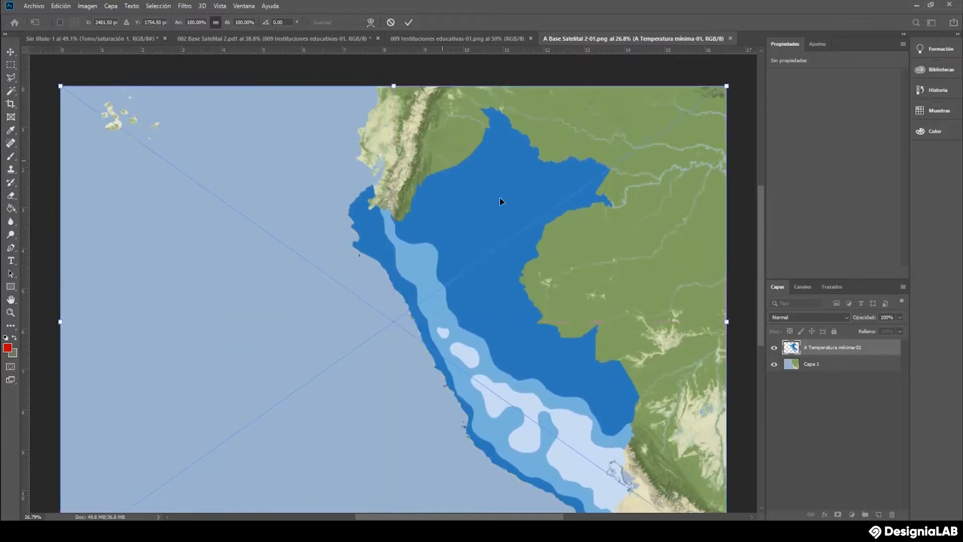
scroll(405, 371, "down", 1)
scroll(405, 372, "down", 3)
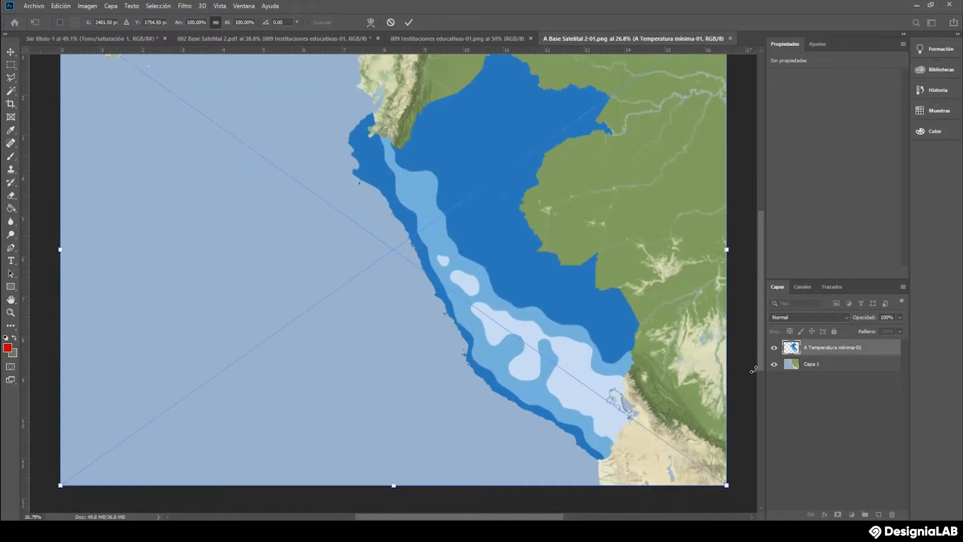
left_click(774, 347)
left_click(774, 347)
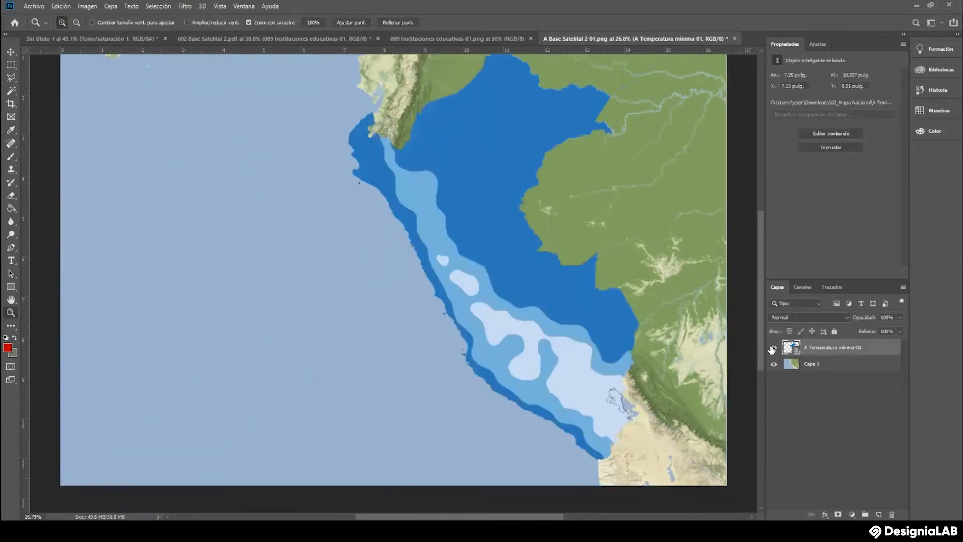
Compare the minimum temperature layer with the satellite base up close by repeatedly hiding and showing it.
left_click(774, 348)
left_click_drag(561, 269, 778, 290)
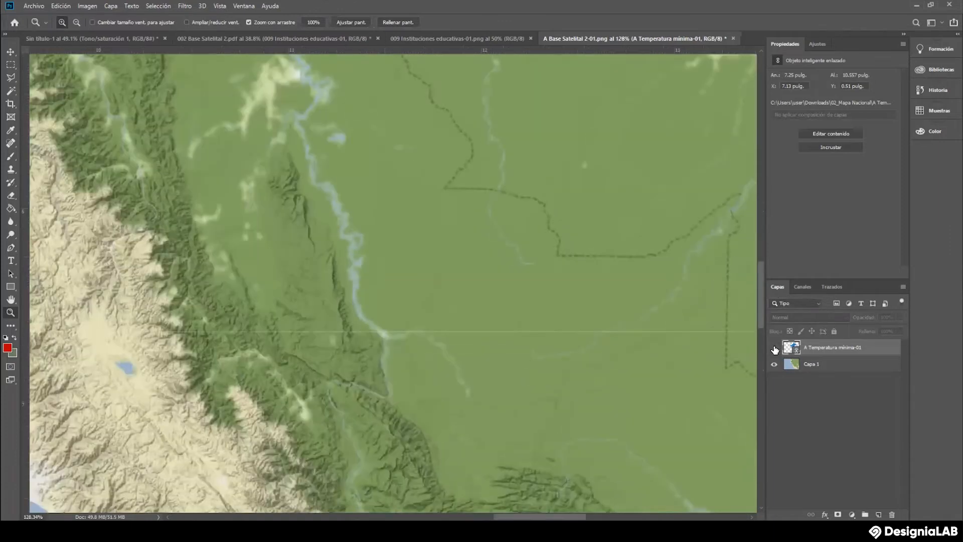
left_click(775, 349)
left_click(775, 348)
left_click(775, 348)
left_click(775, 348)
left_click(774, 348)
left_click(775, 349)
left_click(775, 348)
key("ctrl+0")
Place the PNG "A Instituciones educativas-01" from the 02_Mapa Nacional folder as a linked element above the temperature map.
left_click(27, 8)
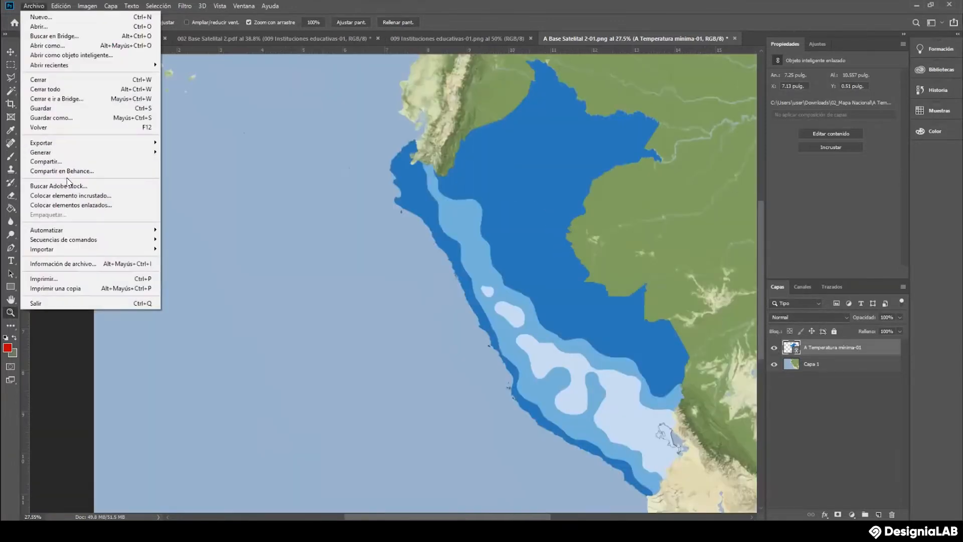
left_click(78, 205)
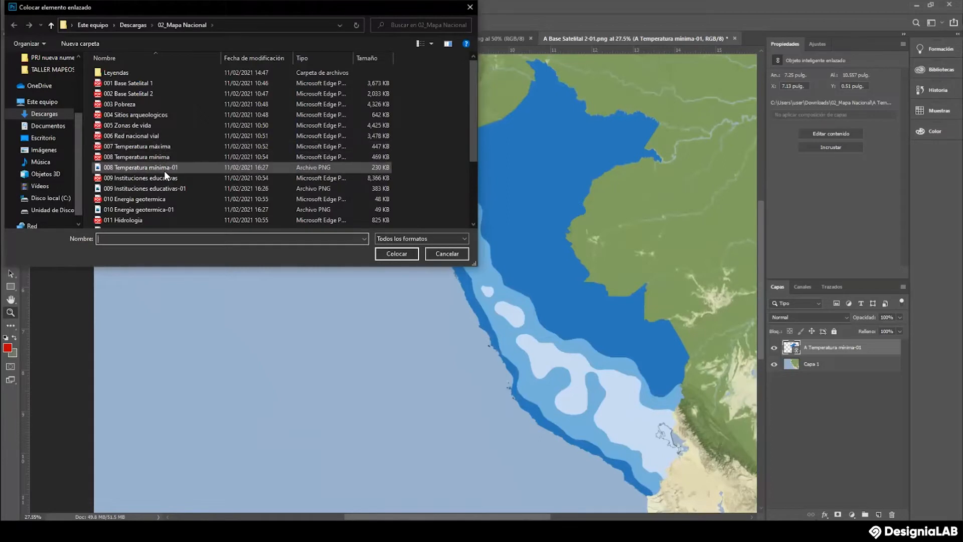
scroll(175, 200, "down", 2)
scroll(173, 200, "down", 1)
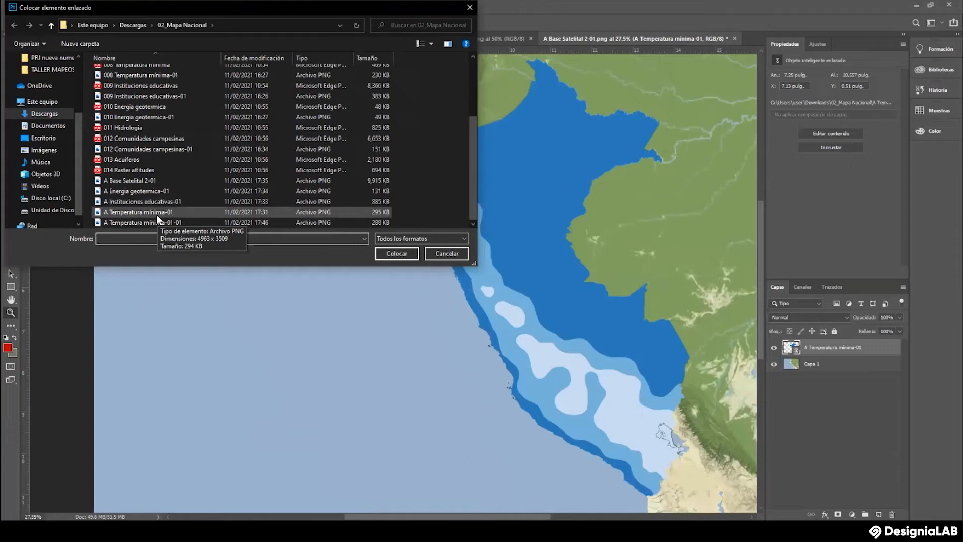
left_click(153, 201)
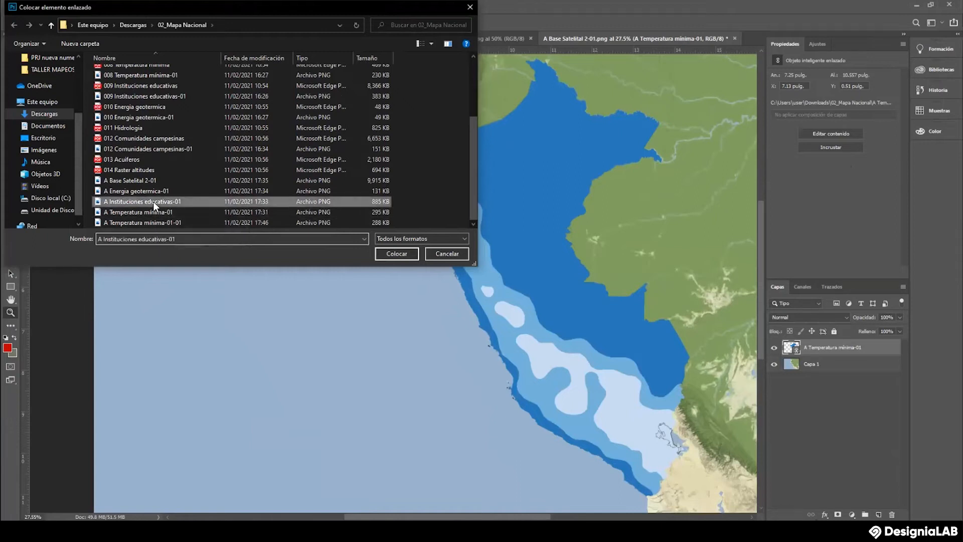
left_click(394, 252)
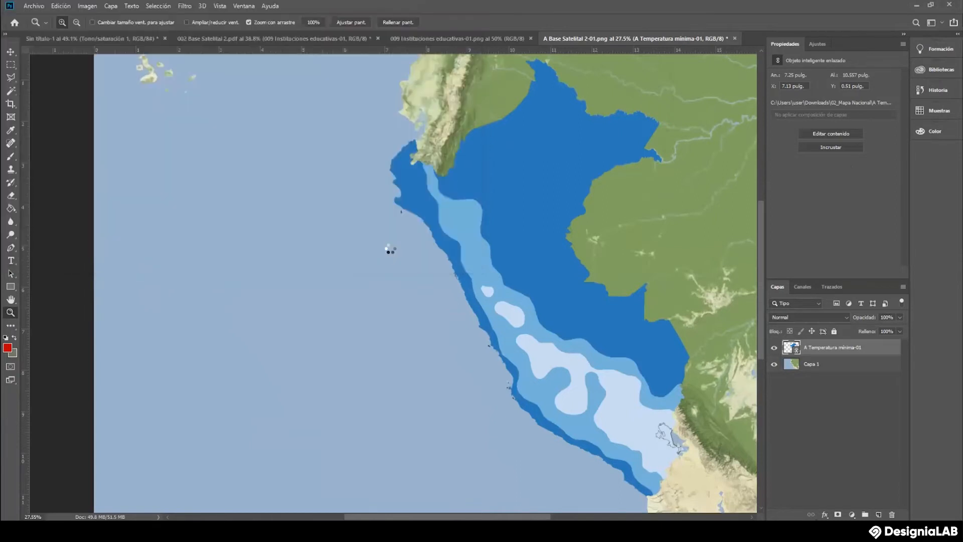
Align the placed educational institutions map's frame with the canvas edges and commit the placement.
scroll(271, 208, "up", 2)
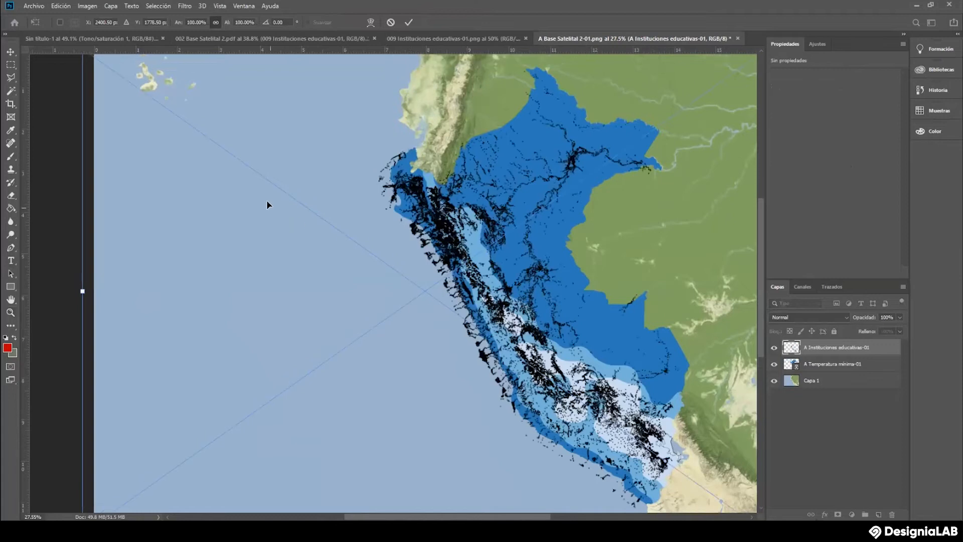
left_click_drag(85, 102, 112, 99)
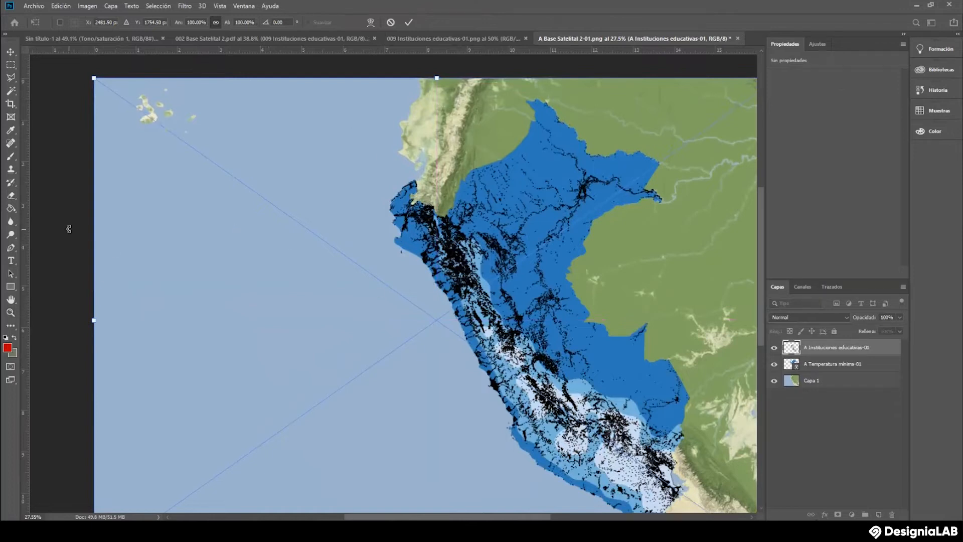
scroll(688, 353, "down", 3)
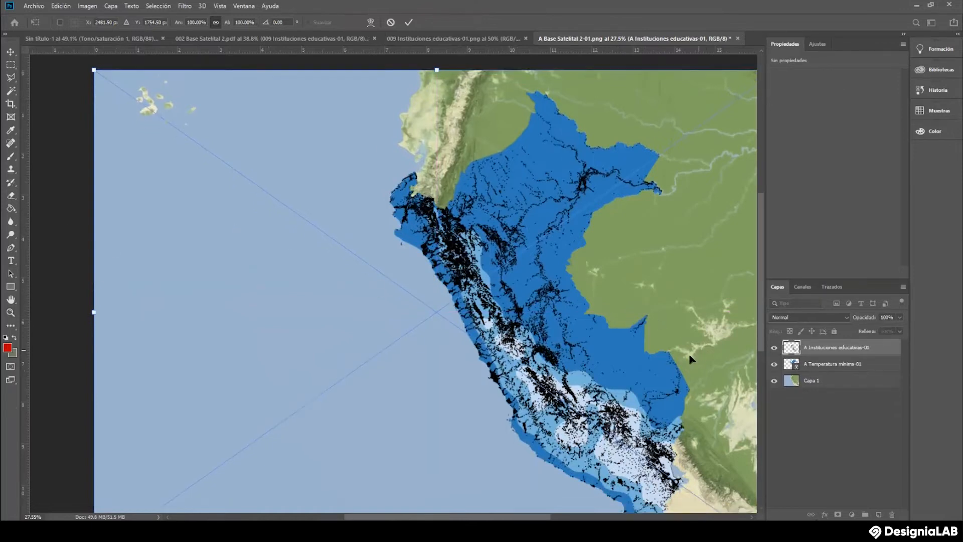
scroll(652, 336, "down", 2)
scroll(238, 105, "up", 3)
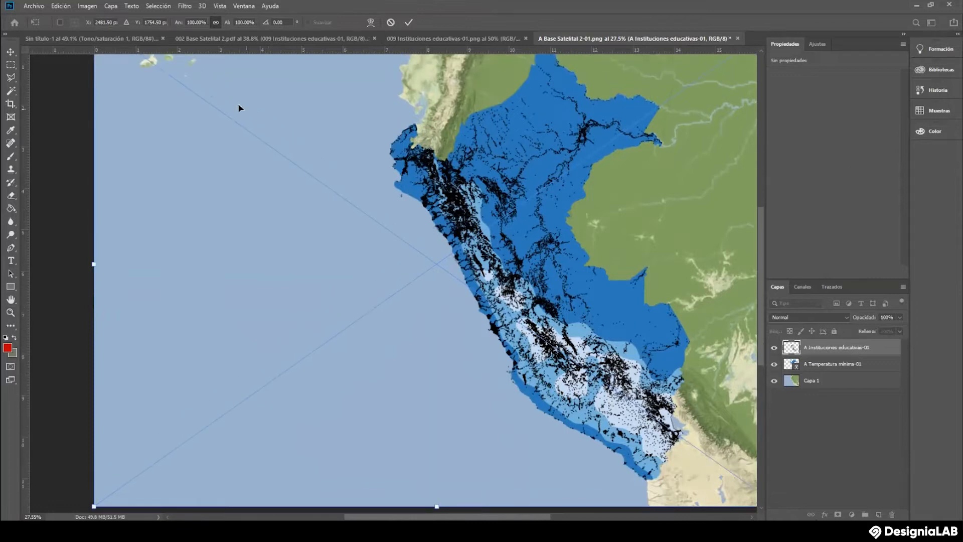
left_click(34, 6)
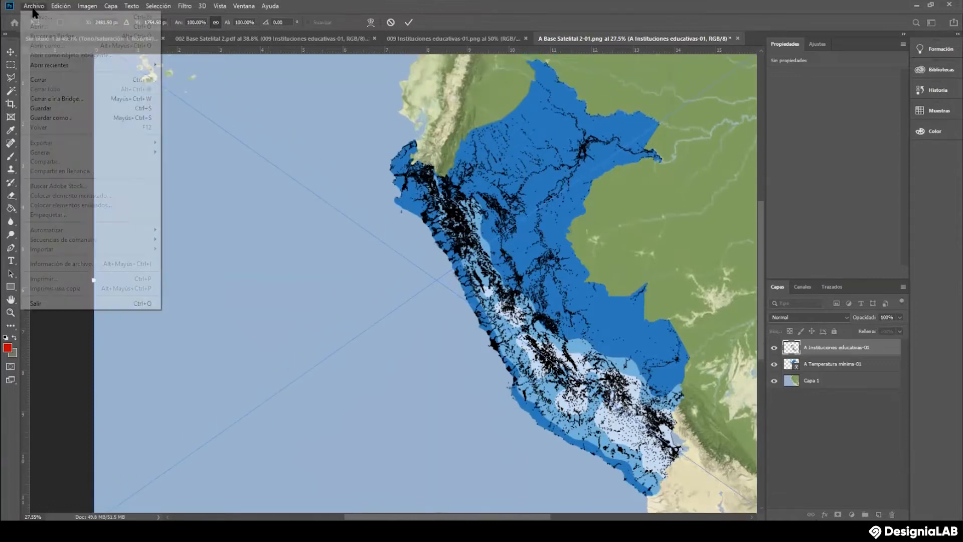
left_click(250, 180)
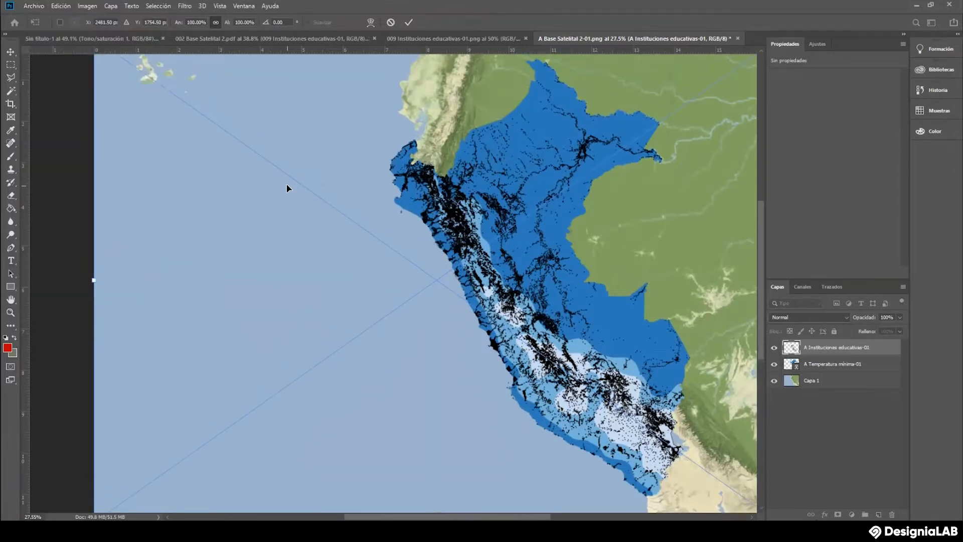
key("z")
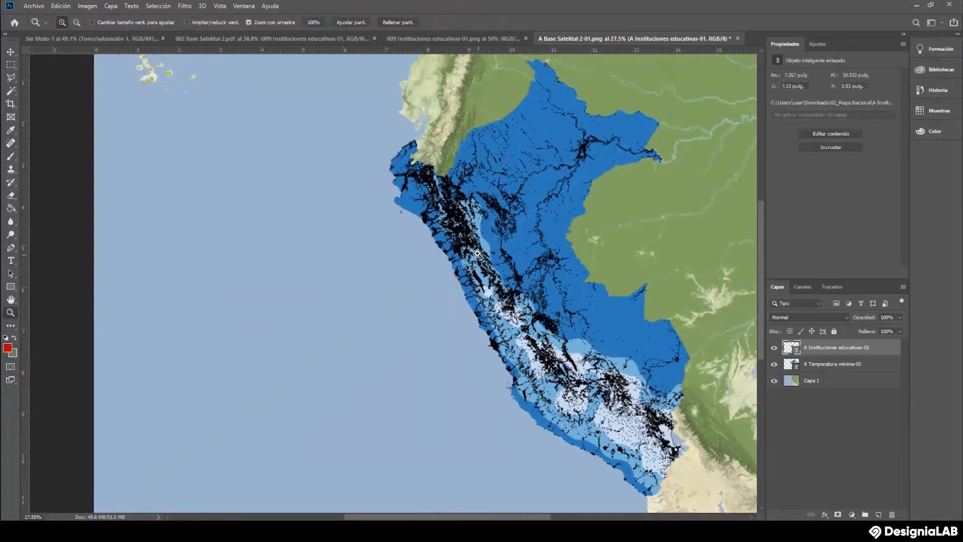
Place the PNG "A Energia geotermica-01" from the 02_Mapa Nacional folder as a linked element above the educational institutions layer.
left_click(28, 6)
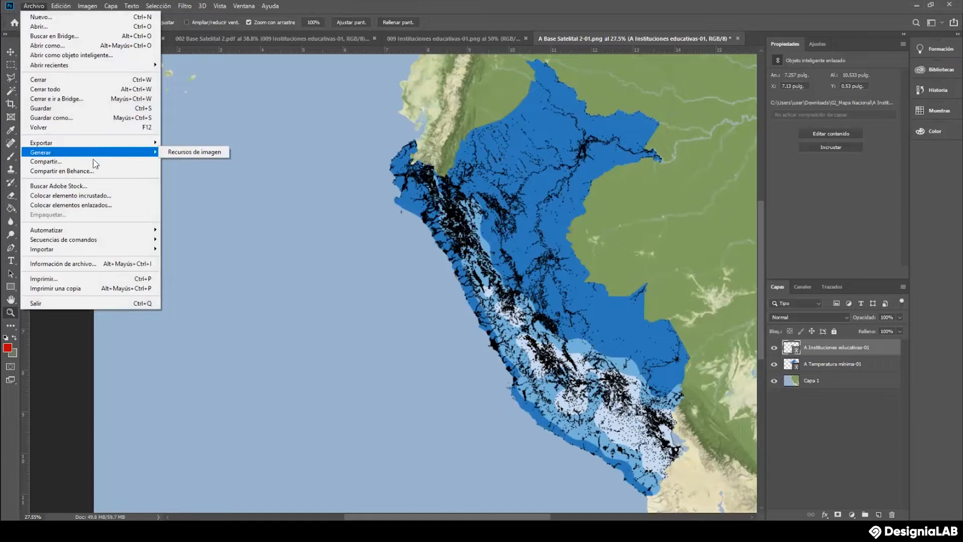
left_click(108, 205)
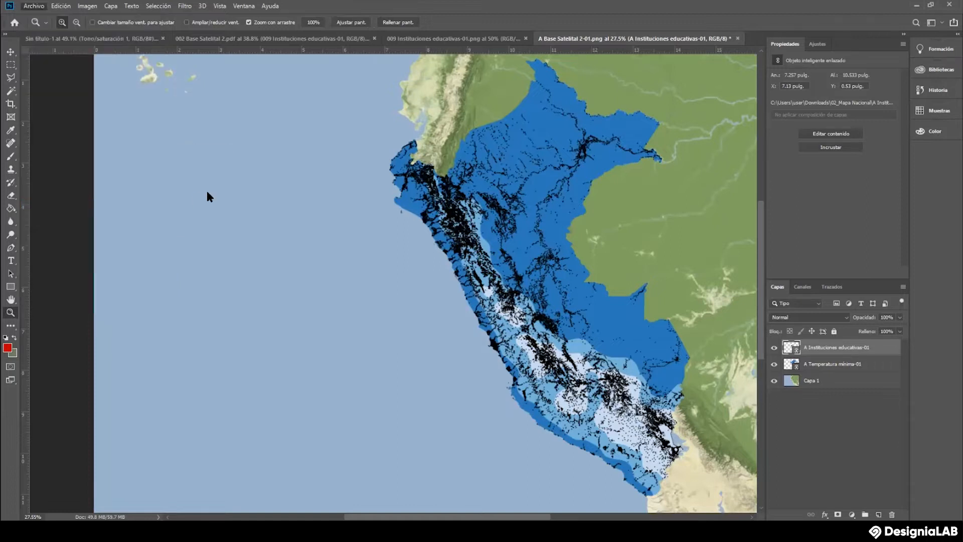
scroll(141, 158, "down", 3)
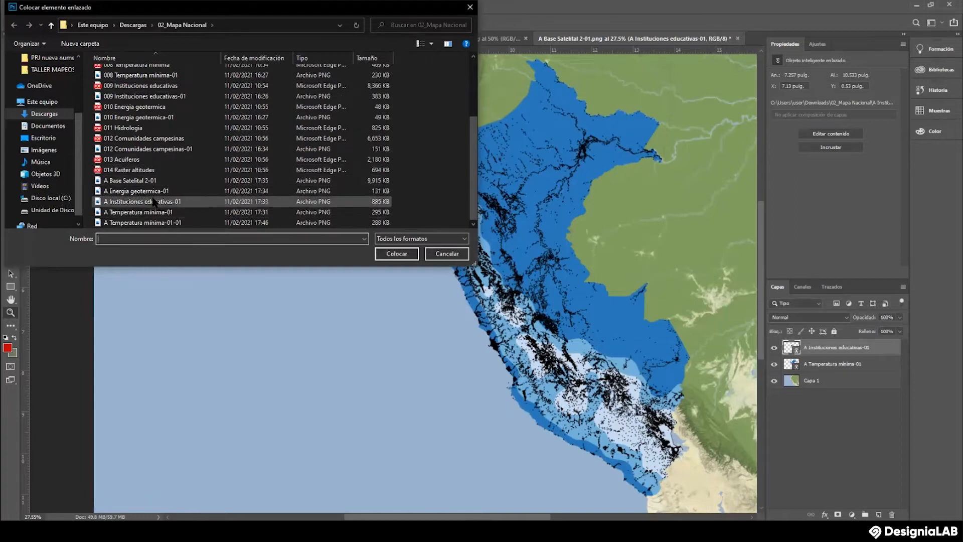
left_click(155, 192)
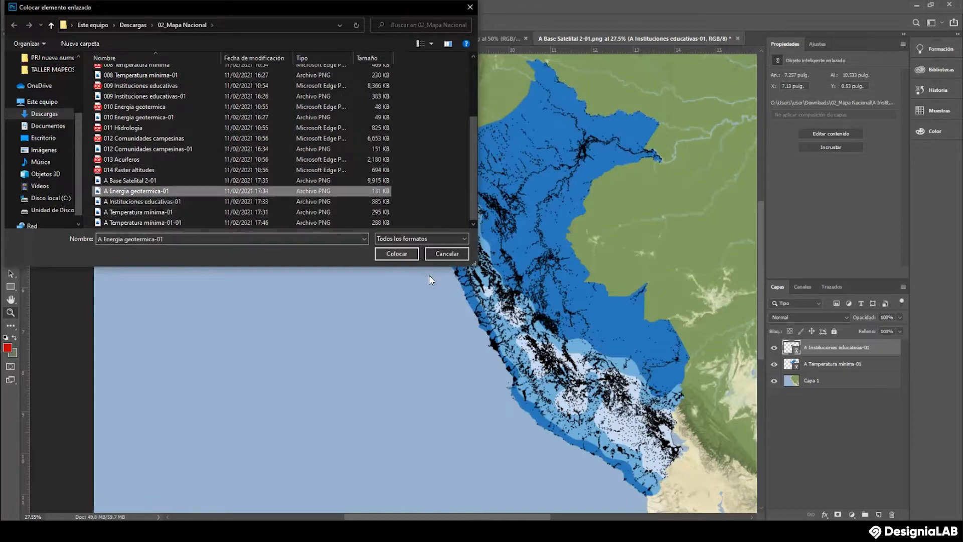
left_click(396, 253)
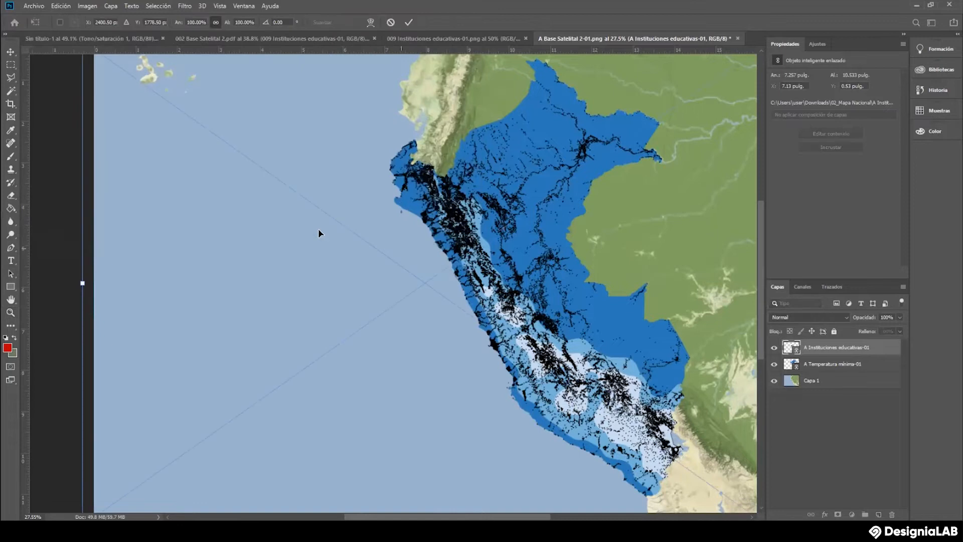
Align the placed geothermal energy map's frame with the canvas edges, check its top and bottom borders, and commit the placement.
scroll(288, 218, "up", 2)
left_click_drag(275, 219, 286, 216)
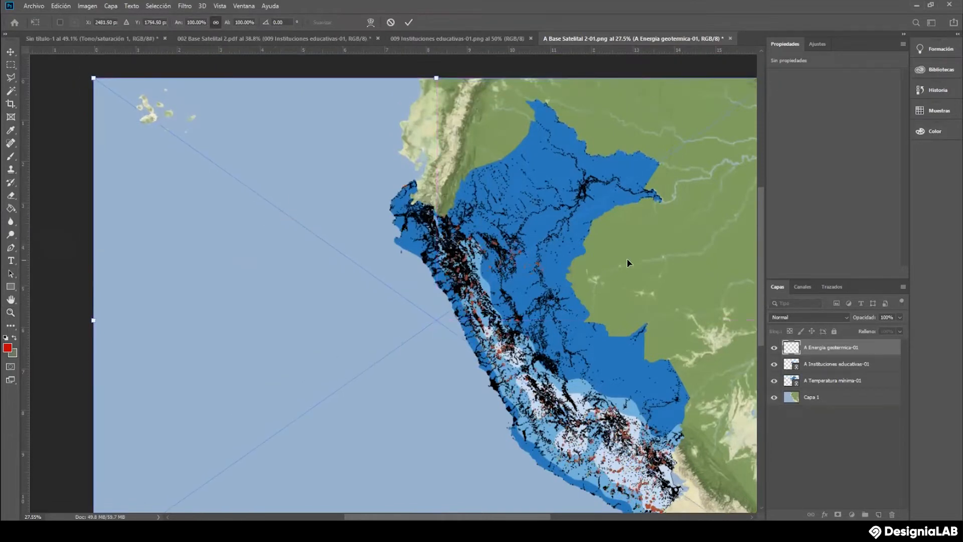
scroll(622, 254, "down", 4)
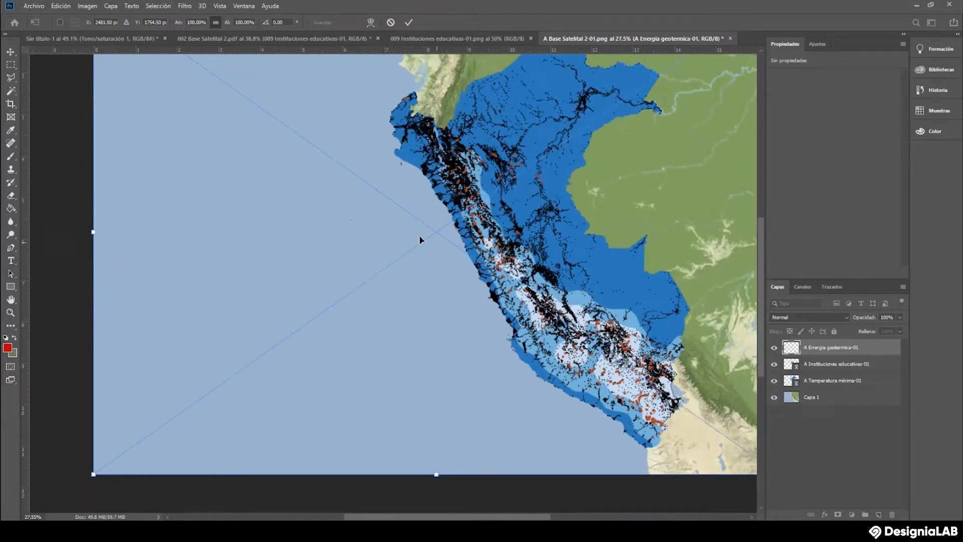
scroll(416, 234, "up", 4)
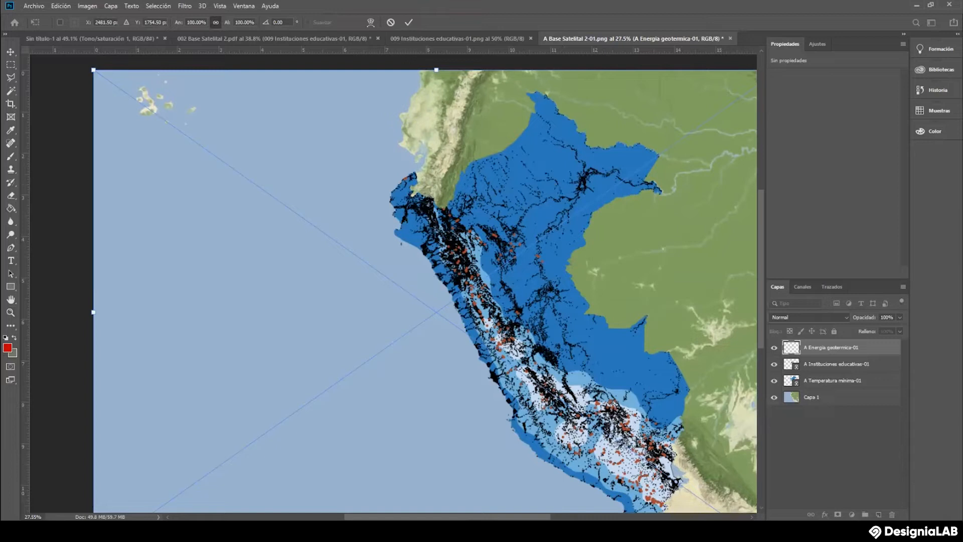
key("Return")
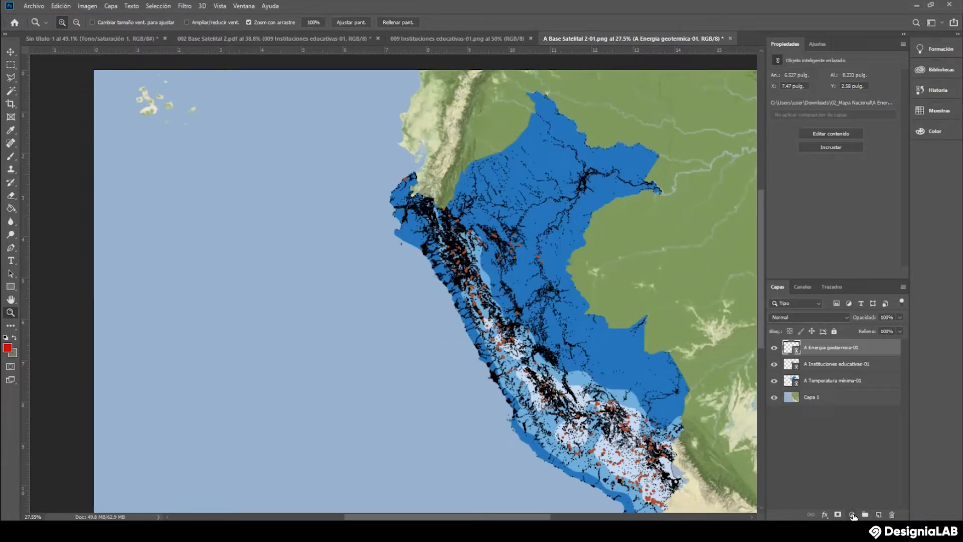
Add a Hue/Saturation adjustment with Colorize enabled above the geothermal energy layer and clip it to that layer.
left_click(853, 515)
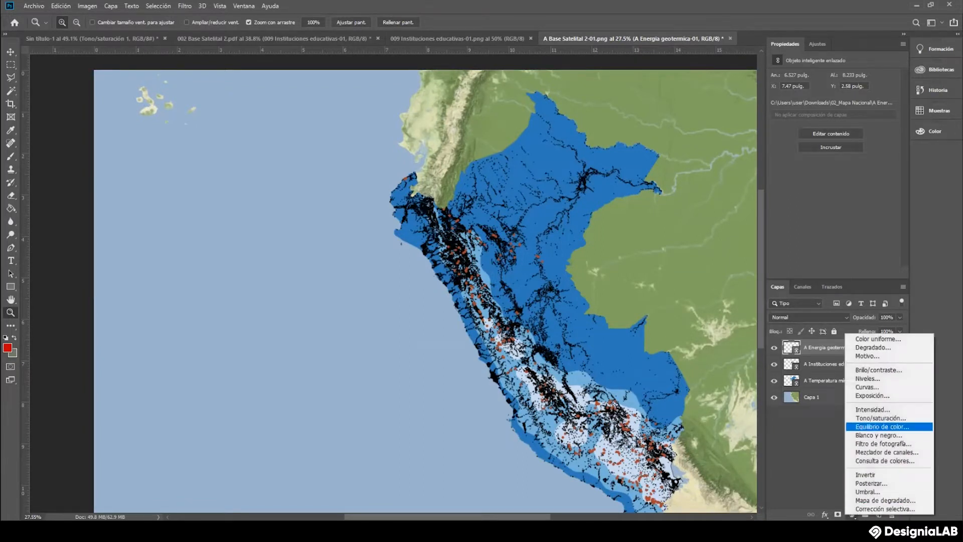
left_click(880, 418)
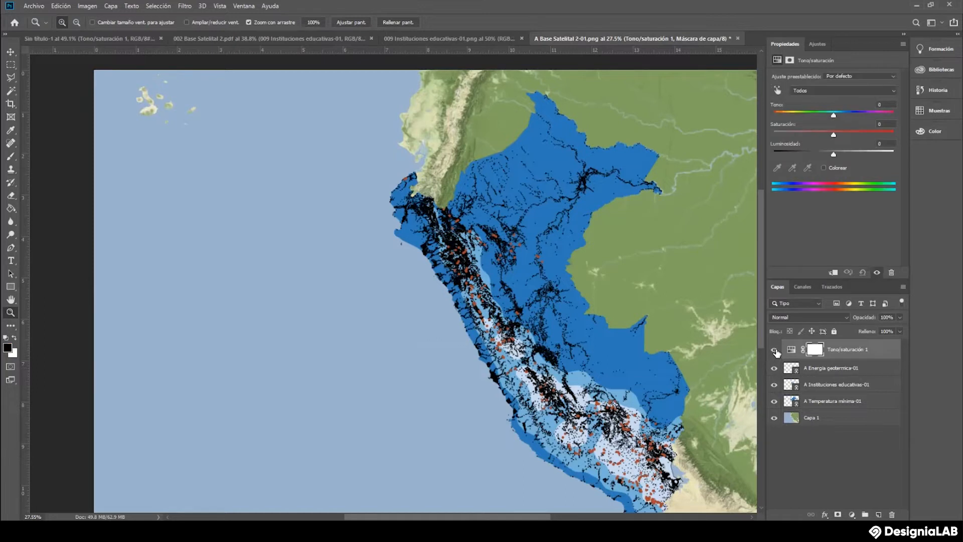
left_click(824, 167)
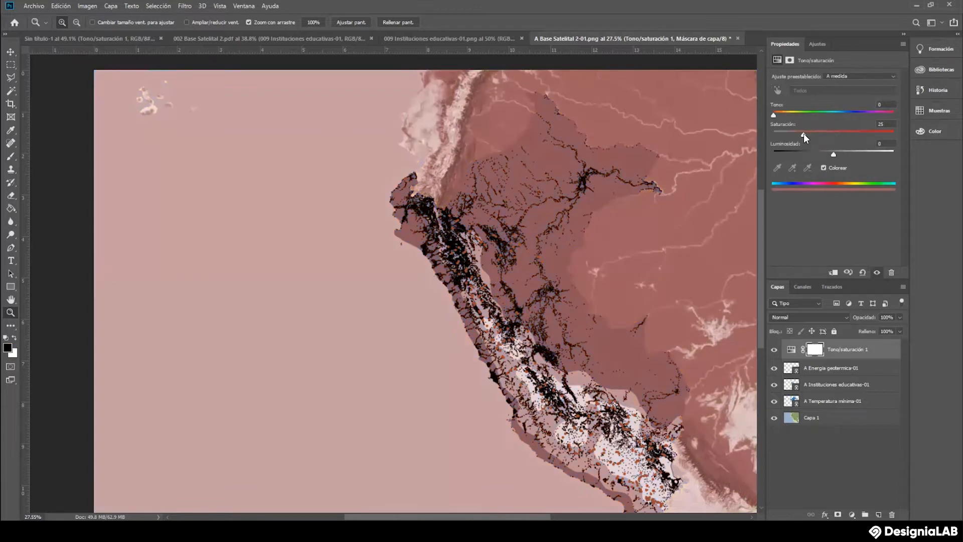
key("alt")
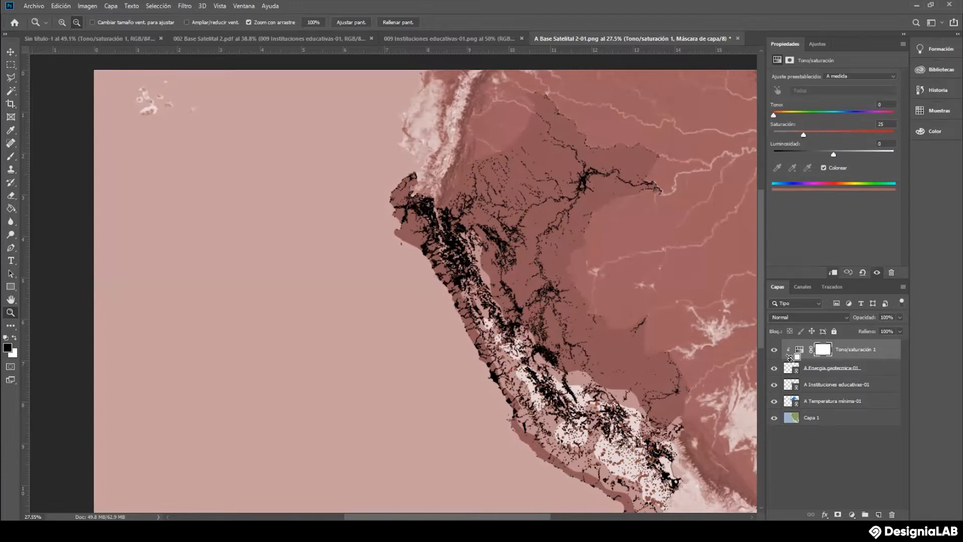
left_click(790, 357, "alt")
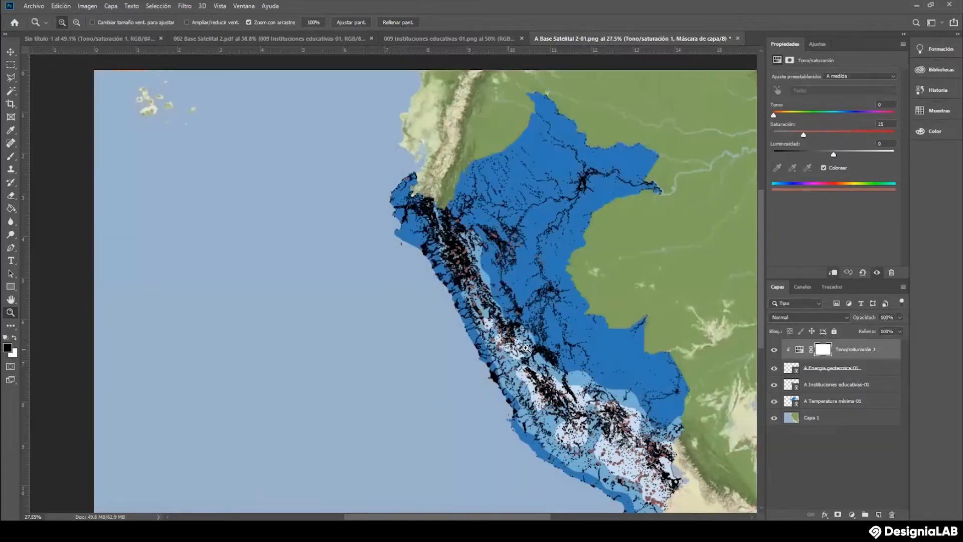
Set the clipped adjustment's lightness to +28 and saturation to 83 to brighten the geothermal points.
left_click(507, 346)
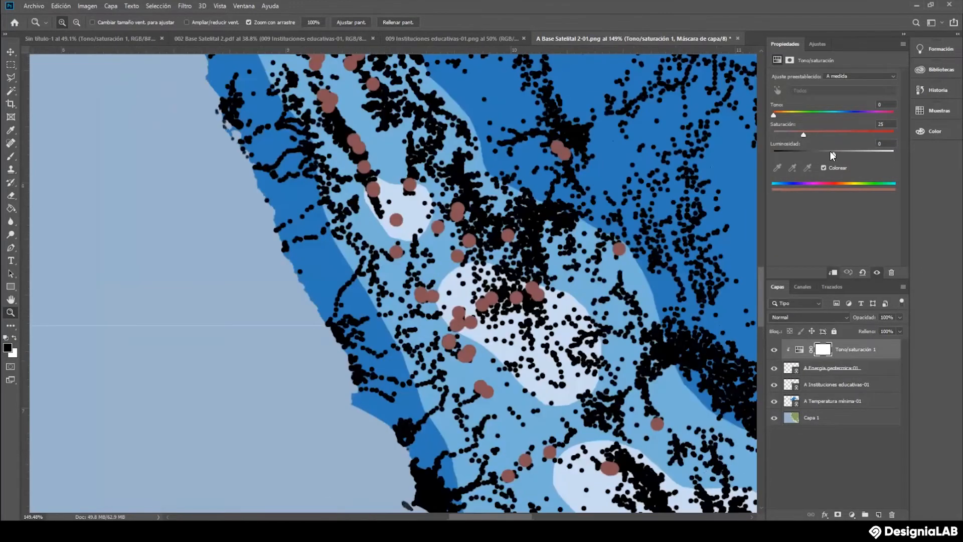
mouse_move(834, 154)
left_mouse_down()
mouse_move(865, 154)
mouse_move(850, 154)
left_mouse_up()
left_click_drag(803, 135, 873, 134)
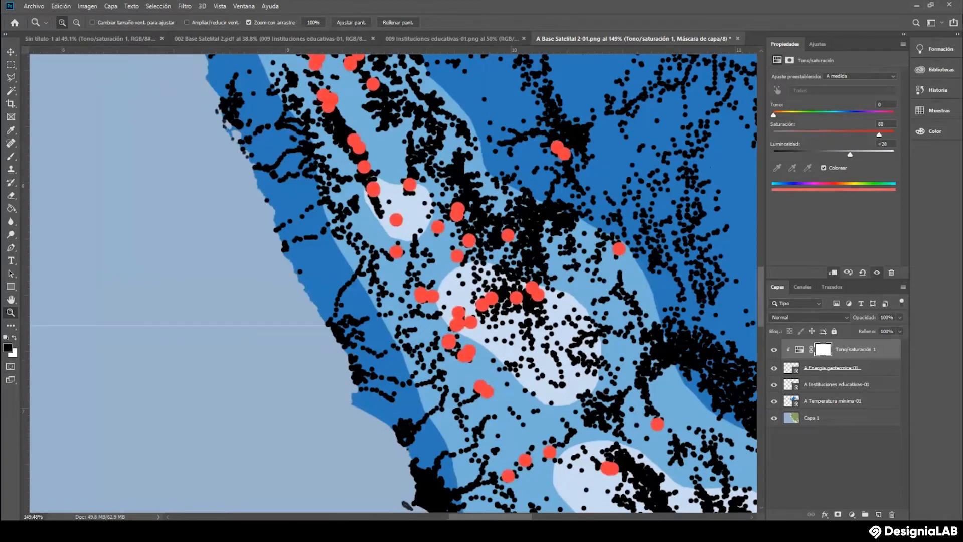
Compare the geothermal points with and without the color adjustment by repeatedly hiding and showing the clipped Hue/Saturation layer.
left_click(529, 226, "alt")
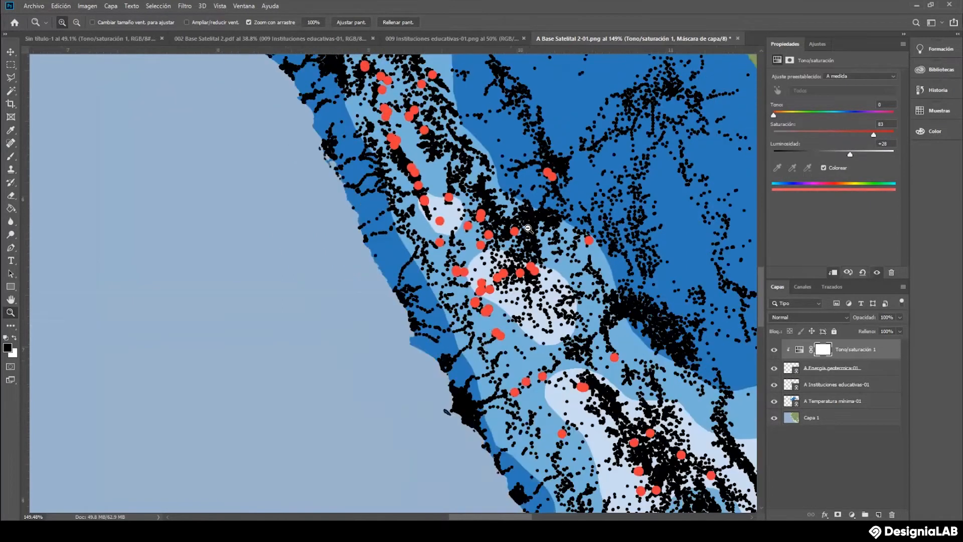
left_click(556, 222, "alt")
scroll(557, 223, "up", 3)
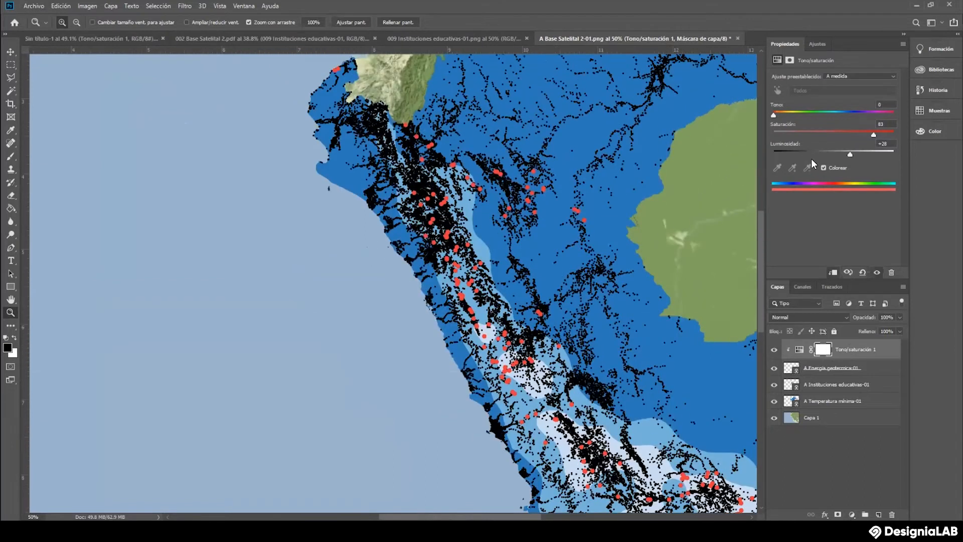
left_click(774, 351)
left_click(774, 351)
left_click(774, 351)
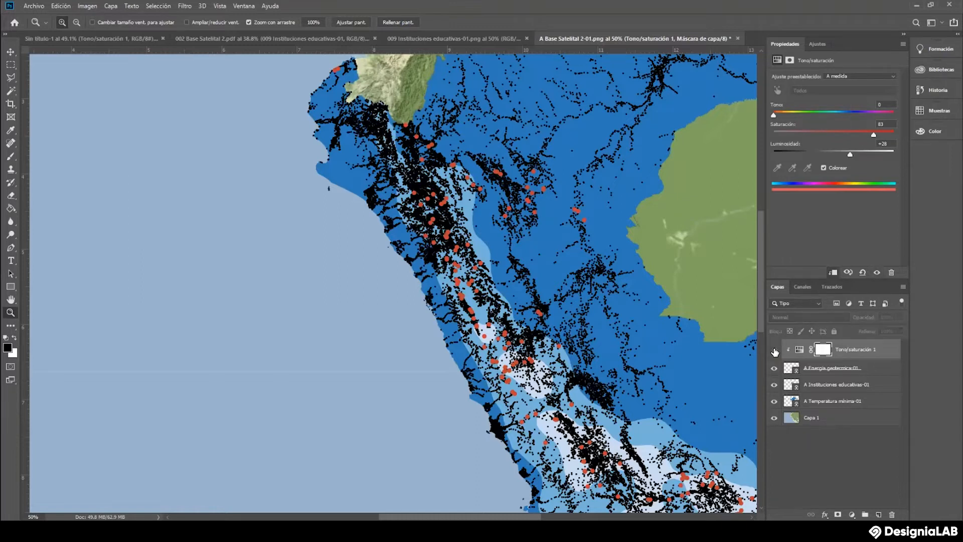
left_click(774, 350)
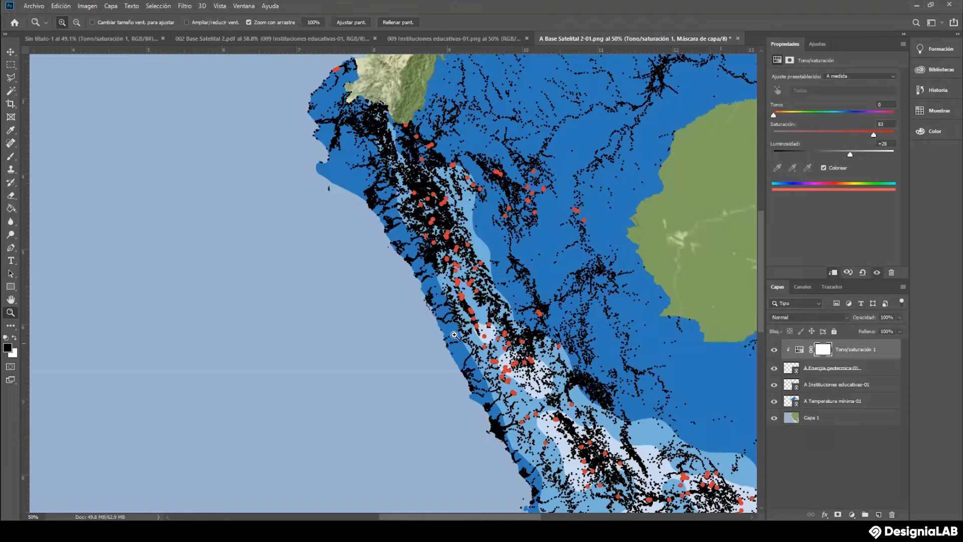
Examine the recolored geothermal points against the school and temperature layers up close and across the whole map.
left_click_drag(489, 332, 564, 331)
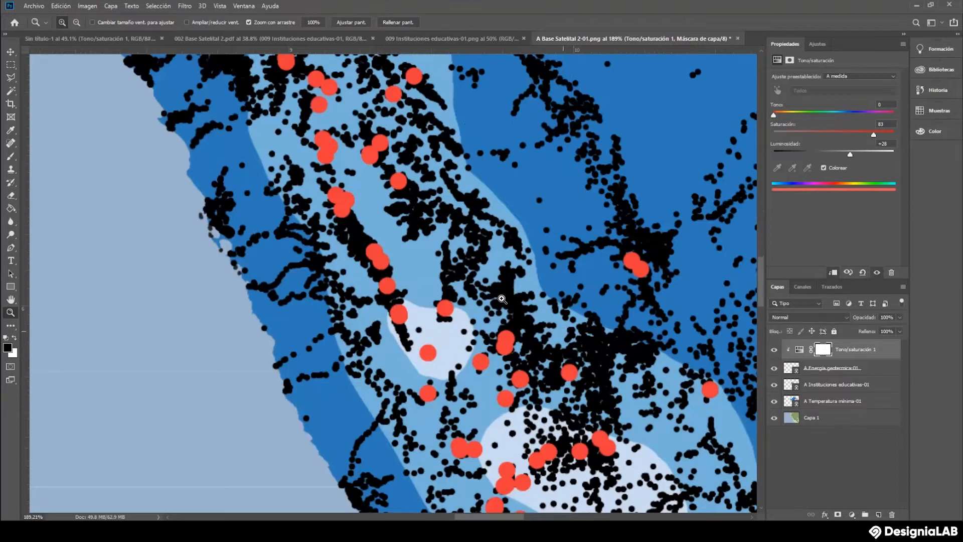
scroll(564, 331, "up", 2)
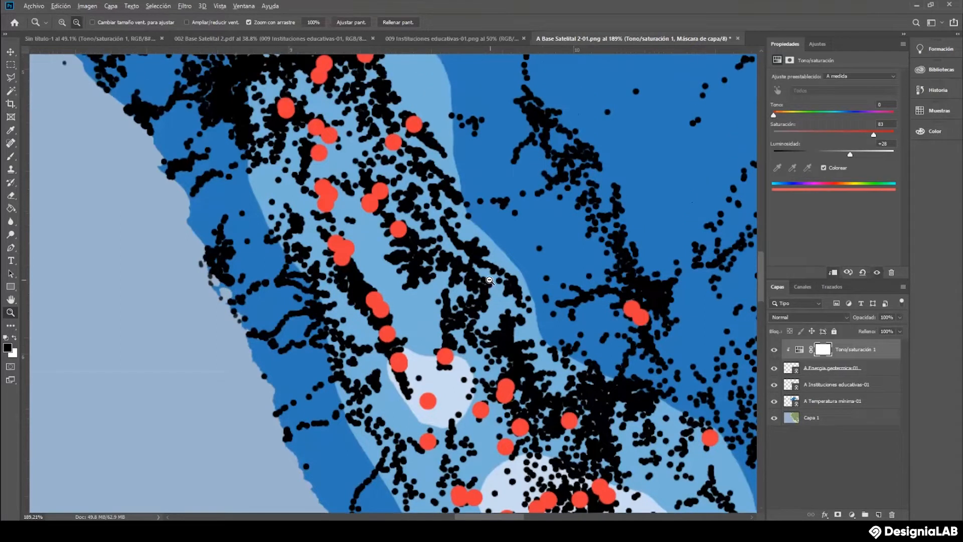
left_click(491, 280, "alt")
left_click(529, 266, "alt")
left_click(563, 282, "alt")
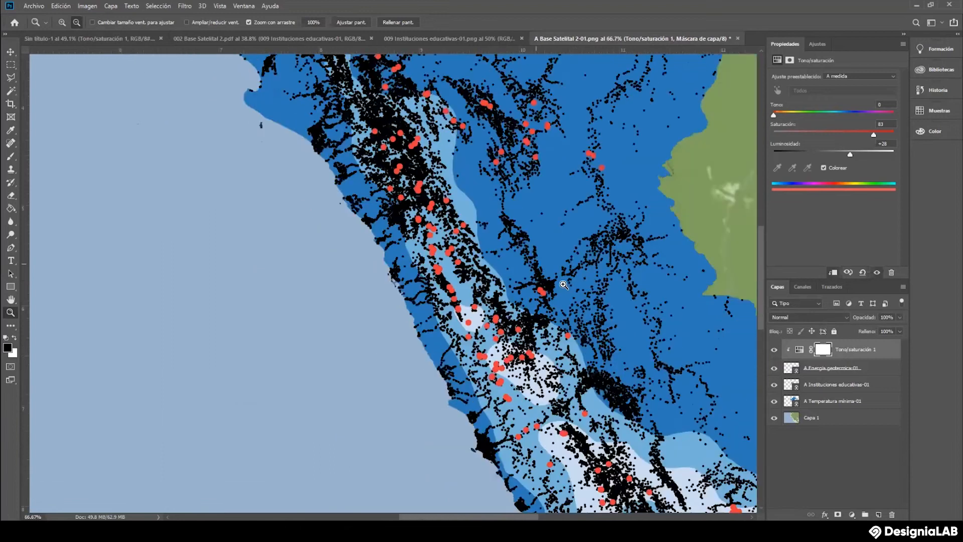
left_click(563, 285, "alt")
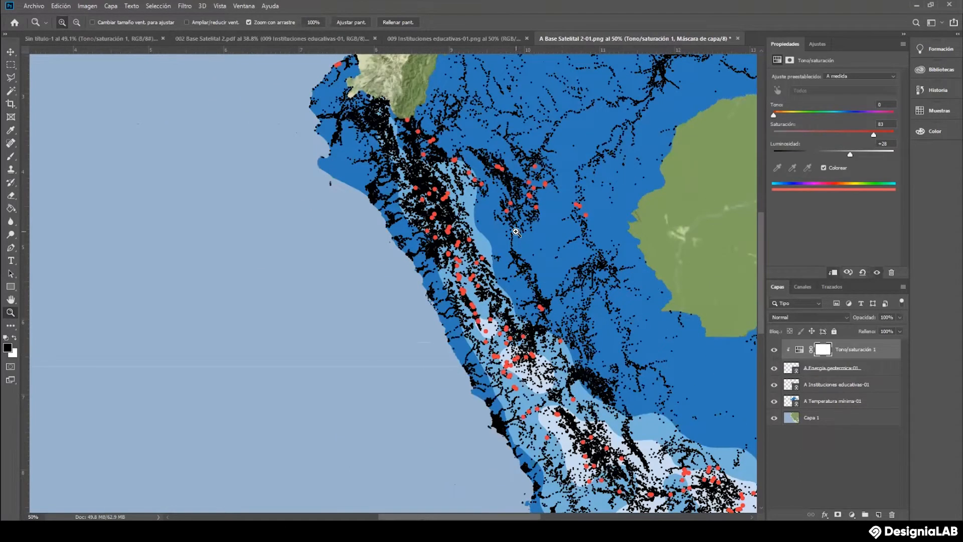
scroll(516, 232, "up", 3)
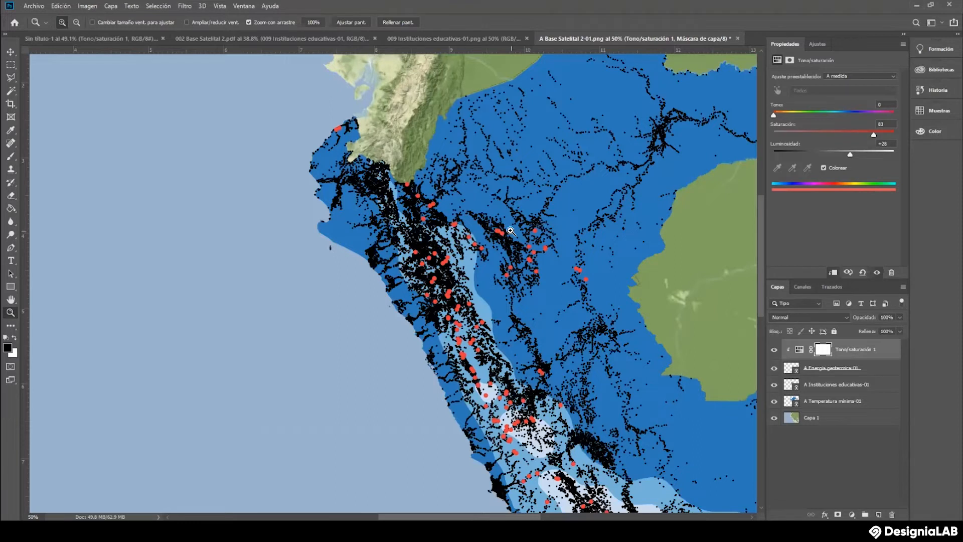
left_click(510, 231, "alt")
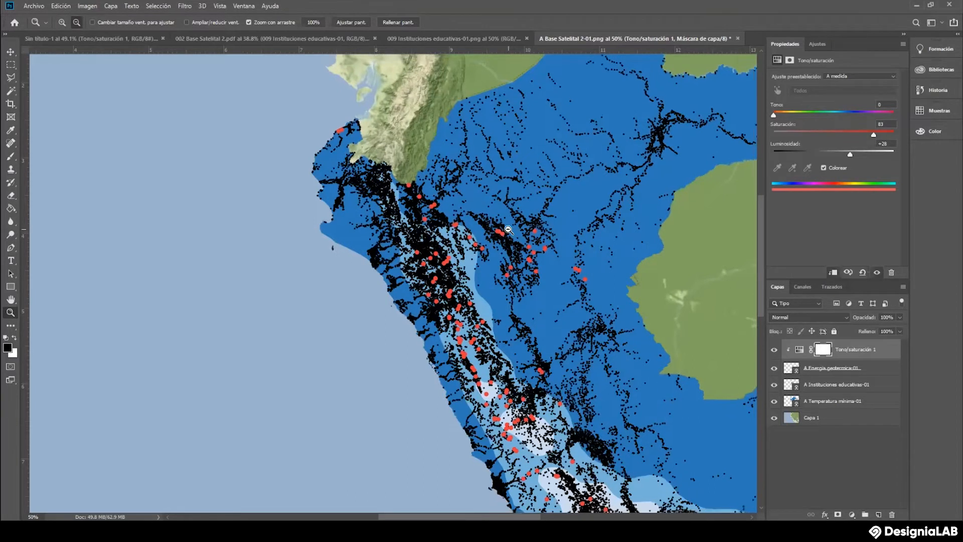
left_click(382, 301, "alt")
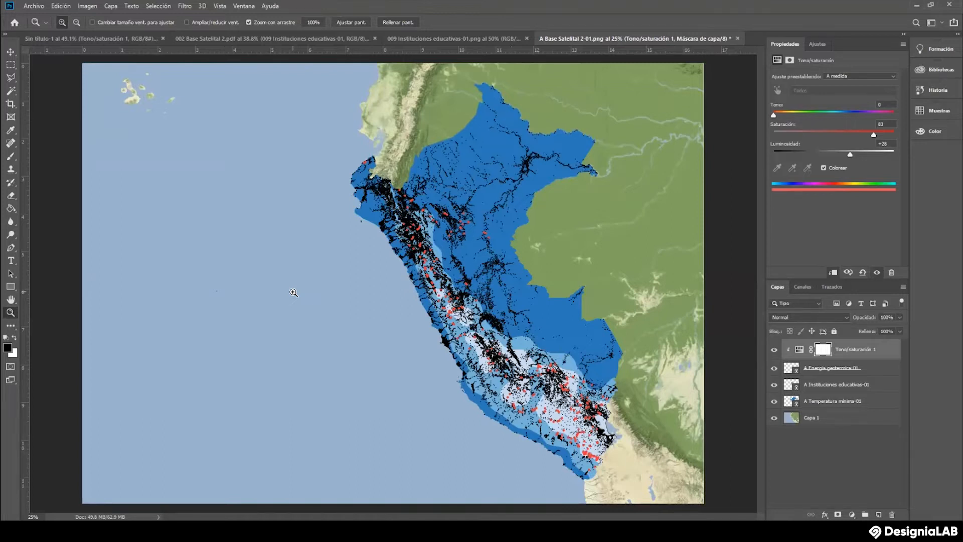
Add a Hue/Saturation adjustment directly above the satellite base layer Capa 1 and enable Colorize.
left_click(819, 425)
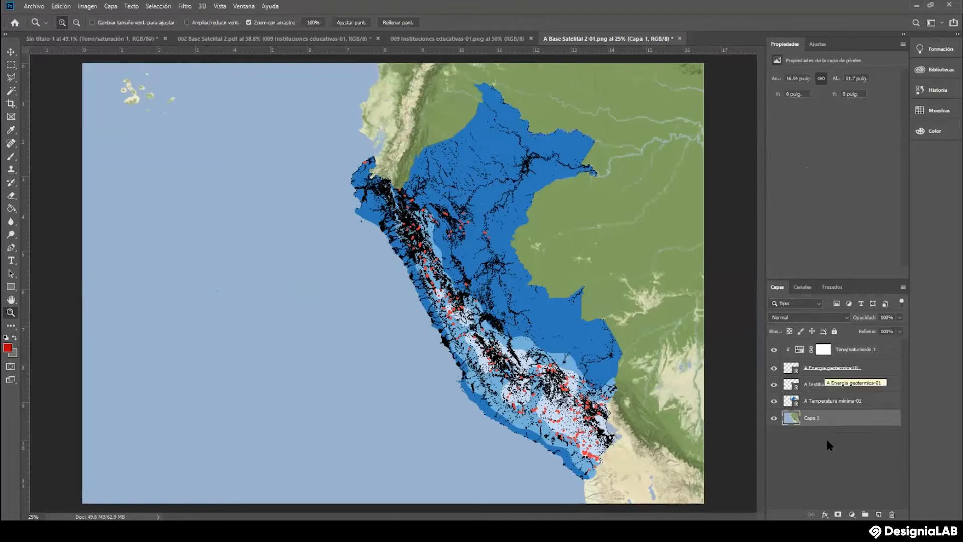
left_click(851, 514)
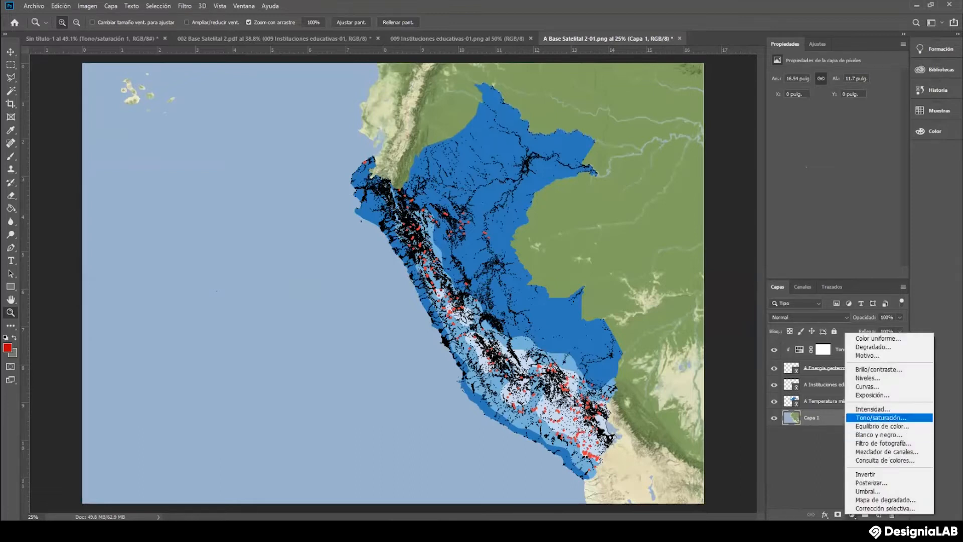
left_click(881, 417)
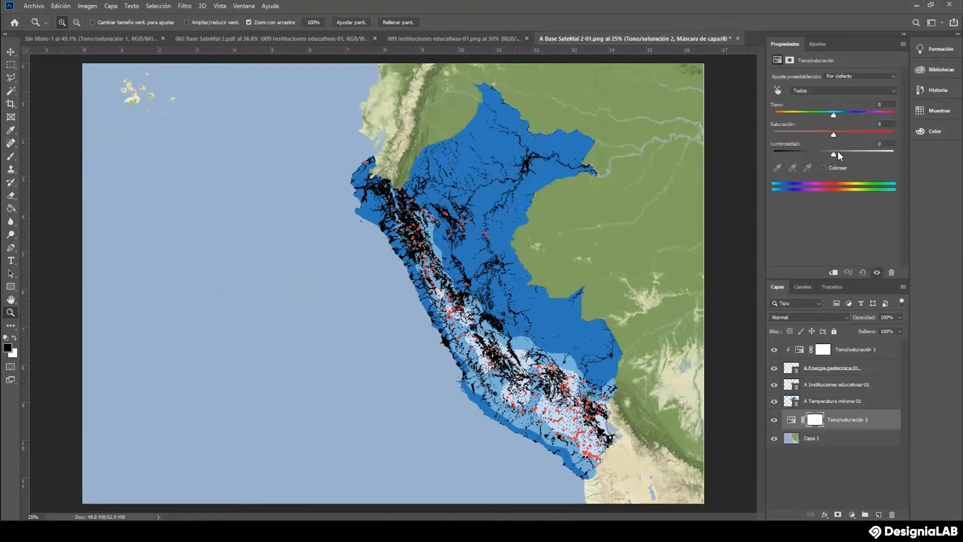
left_click(824, 167)
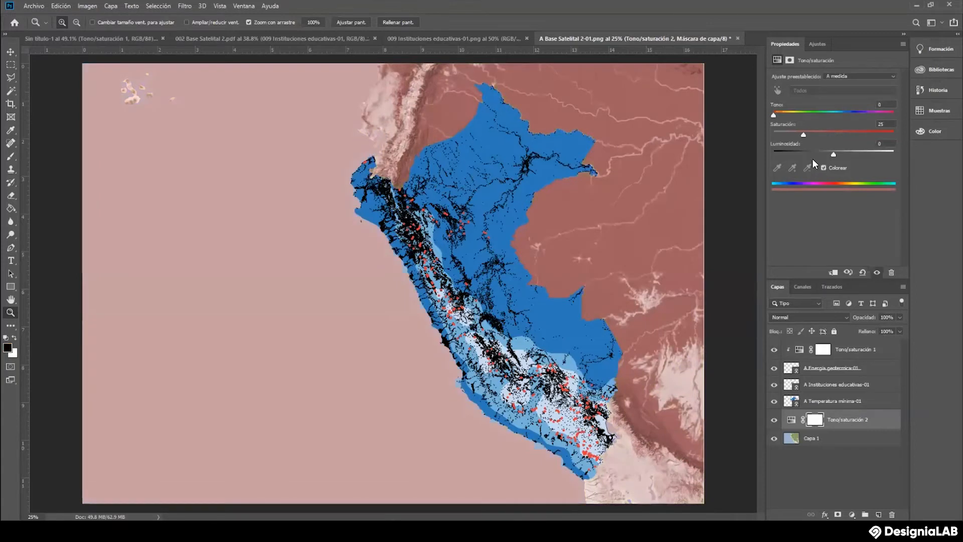
Turn the satellite base grayscale by setting the adjustment's hue to 182, saturation to 0 and lightness to 0.
left_click_drag(775, 116, 833, 116)
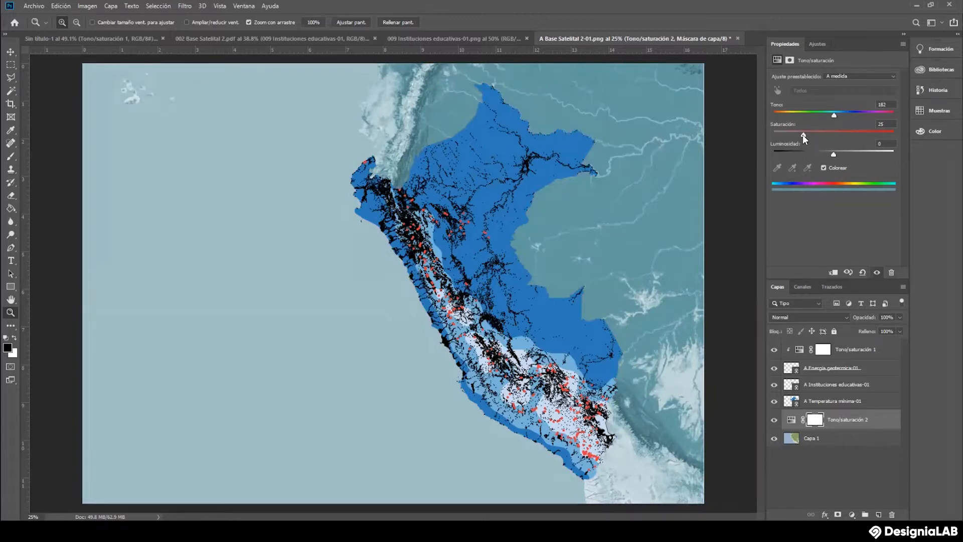
left_click_drag(803, 135, 768, 134)
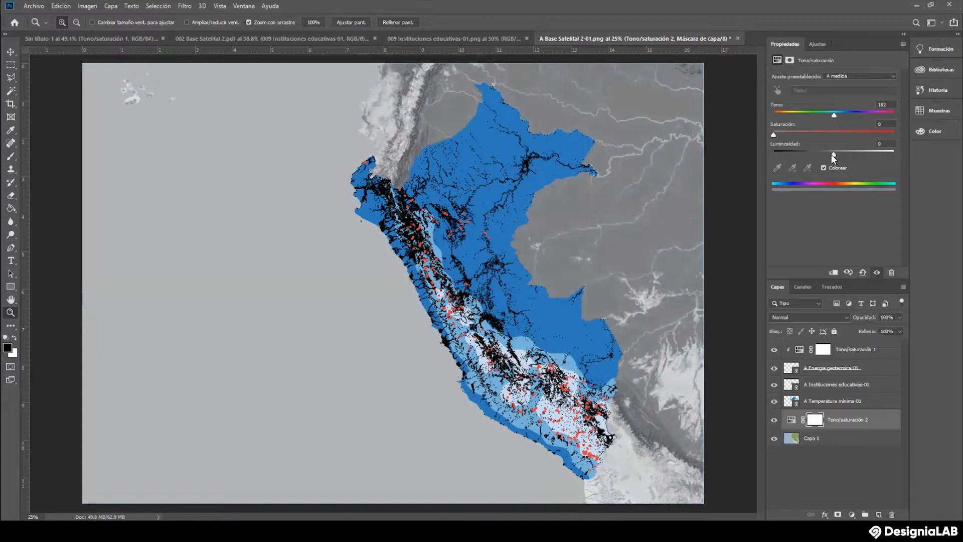
mouse_move(833, 154)
left_mouse_down()
mouse_move(859, 152)
mouse_move(811, 152)
mouse_move(831, 150)
left_mouse_up()
type("0")
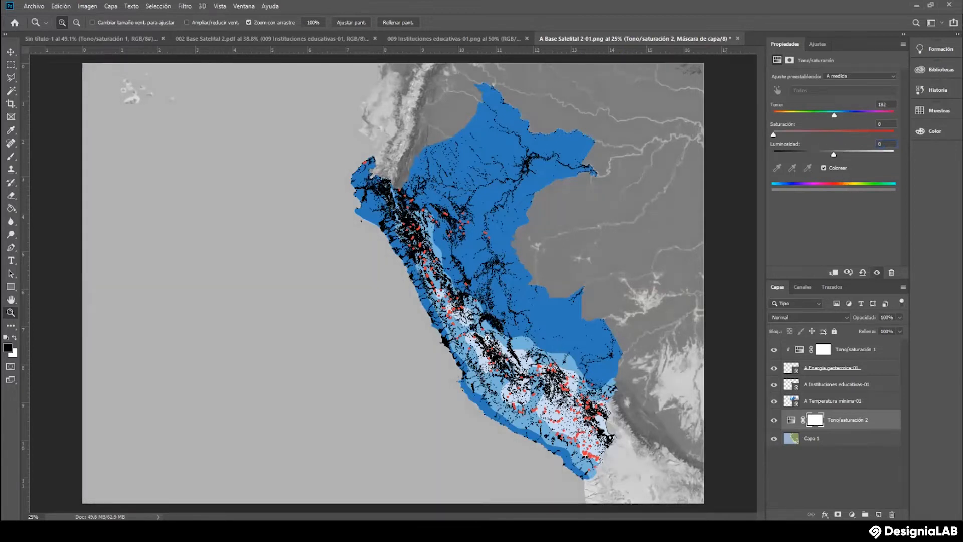
left_click_drag(501, 314, 630, 308)
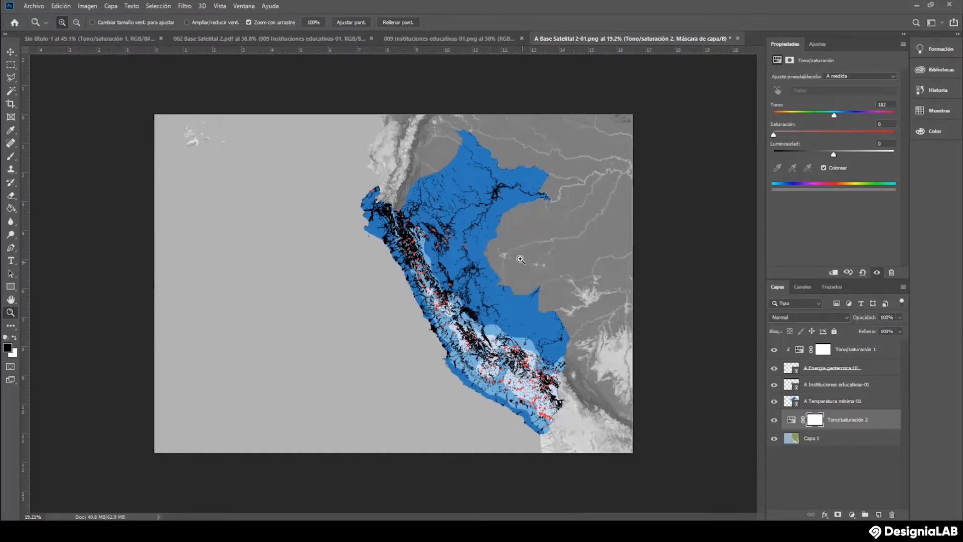
Set the blend mode of the A Temperatura mínima-01 layer to Multiplicar so the grayscale relief shows through.
scroll(507, 222, "up", 4)
scroll(593, 335, "down", 2)
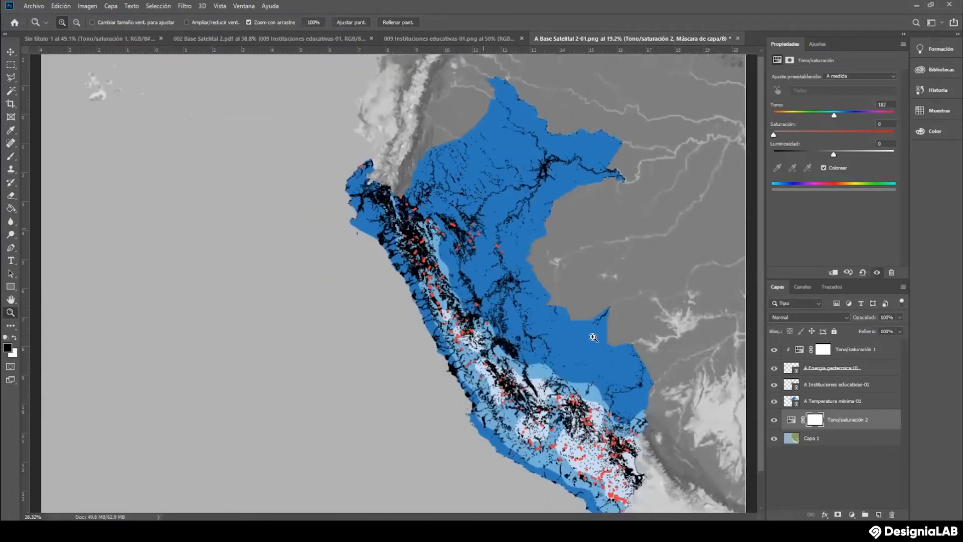
left_click(815, 403)
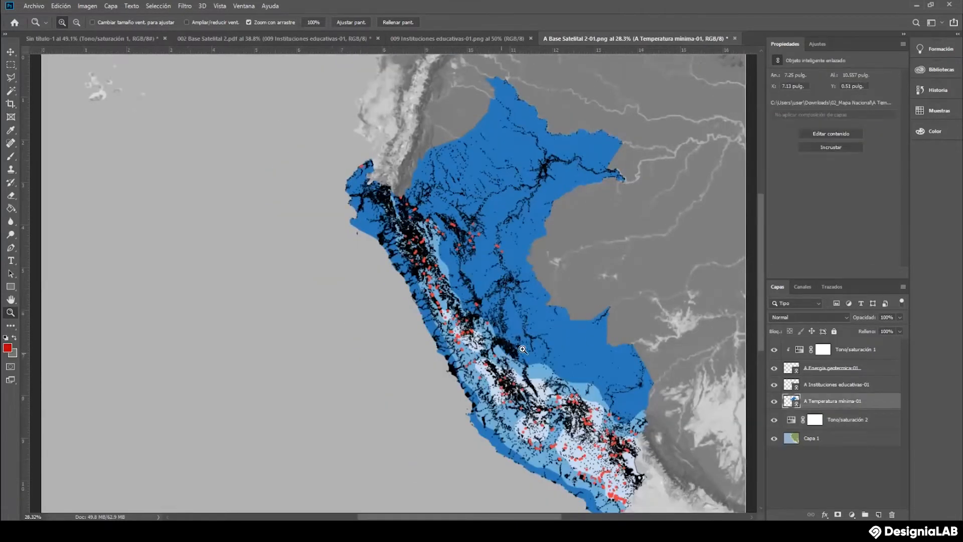
scroll(526, 348, "up", 1)
scroll(557, 336, "up", 4)
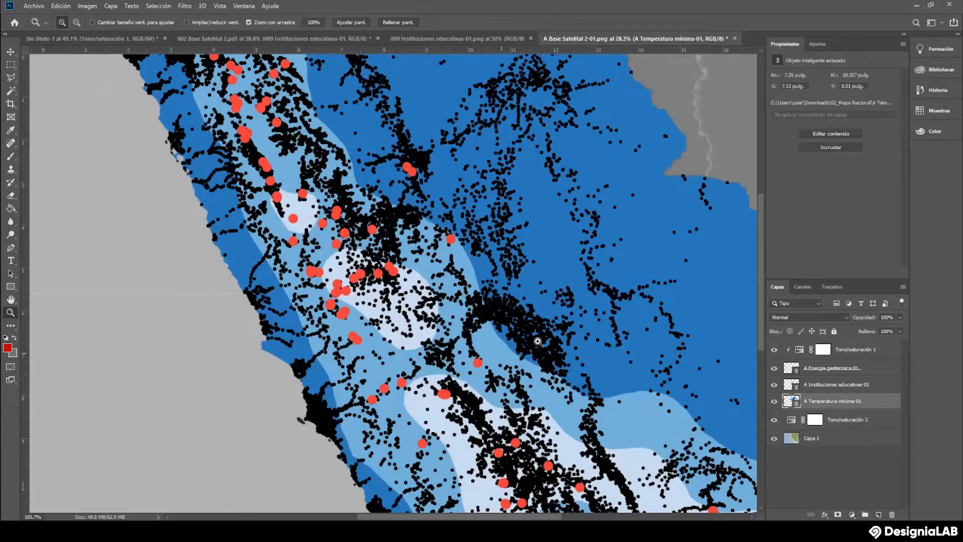
scroll(537, 342, "up", 1)
scroll(538, 342, "down", 3)
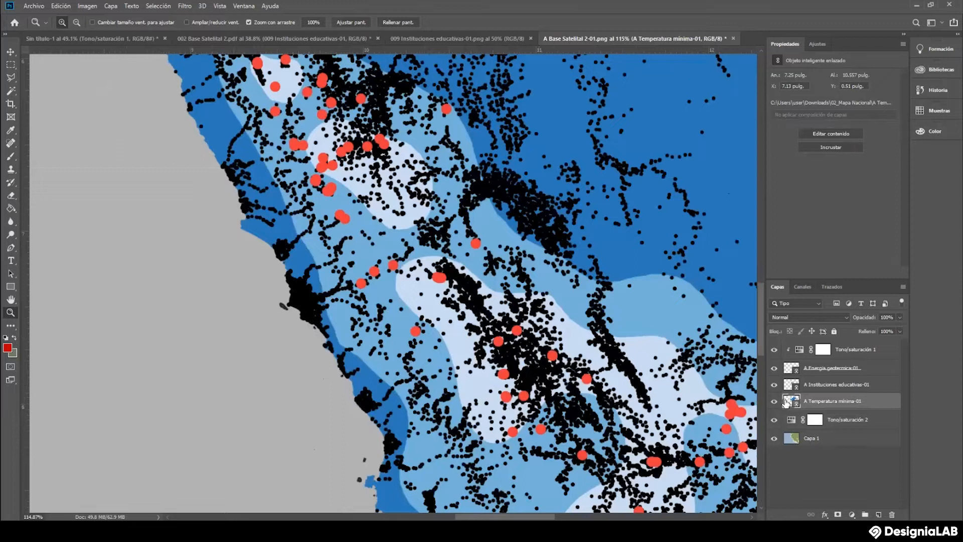
left_click(783, 317)
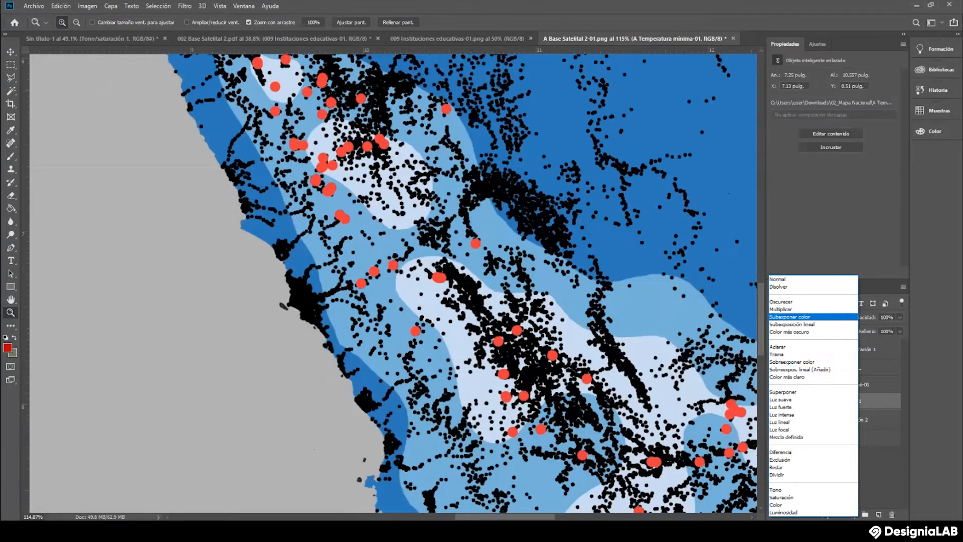
key("Escape")
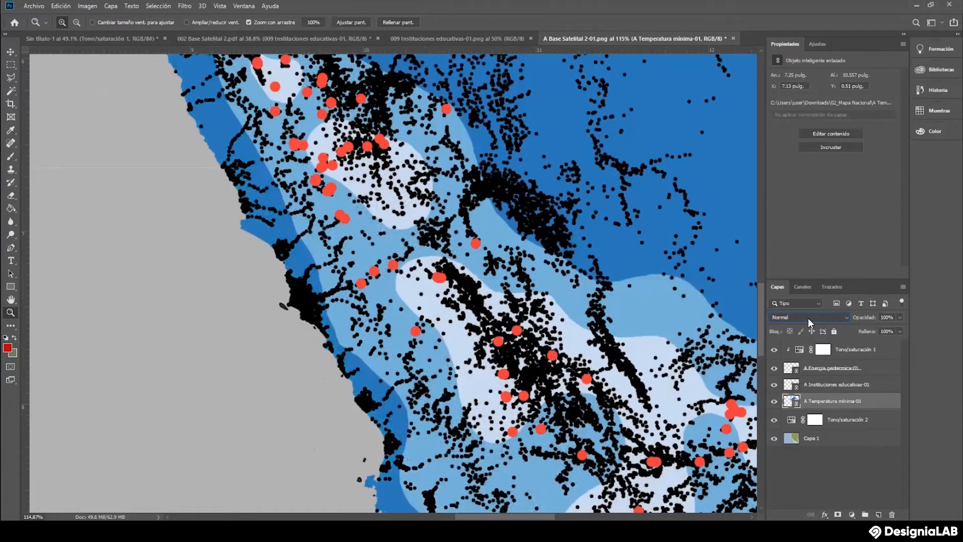
left_click(809, 318)
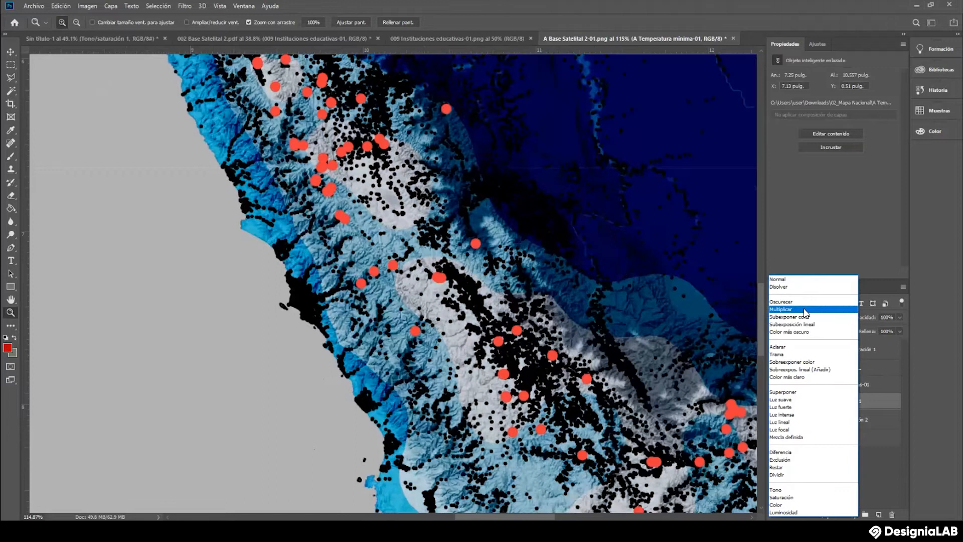
left_click(805, 310)
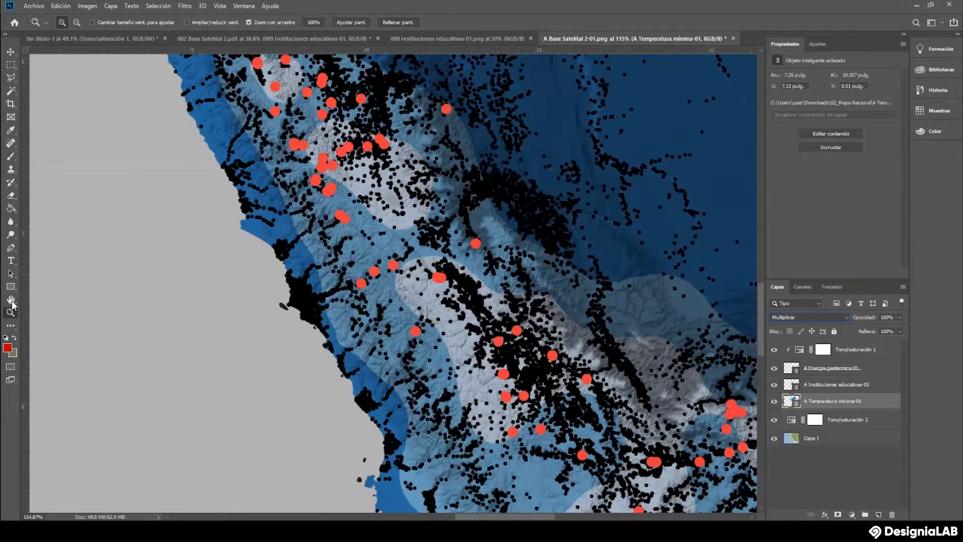
Try the Superponer blend mode on the A Temperatura mínima-01 layer.
key("h")
left_click_drag(407, 281, 237, 310)
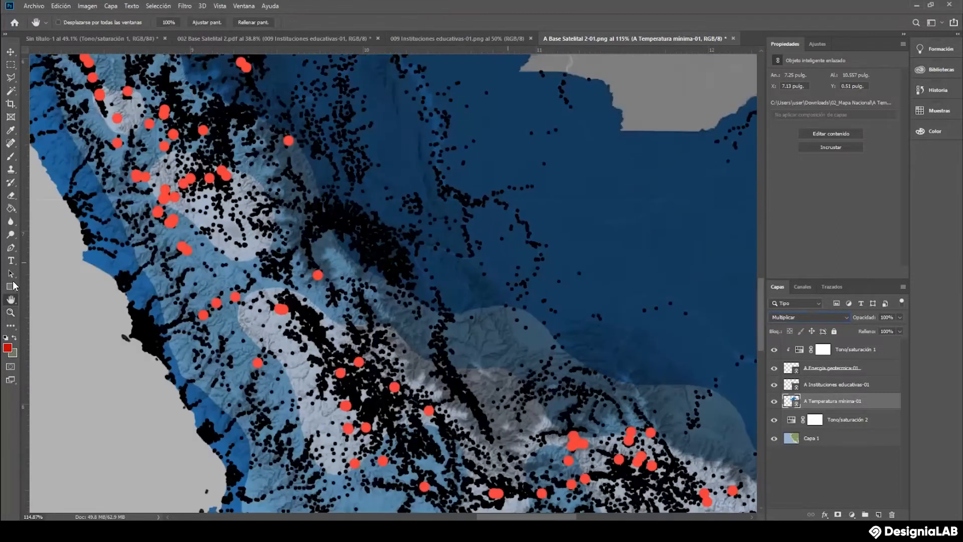
left_click(11, 313)
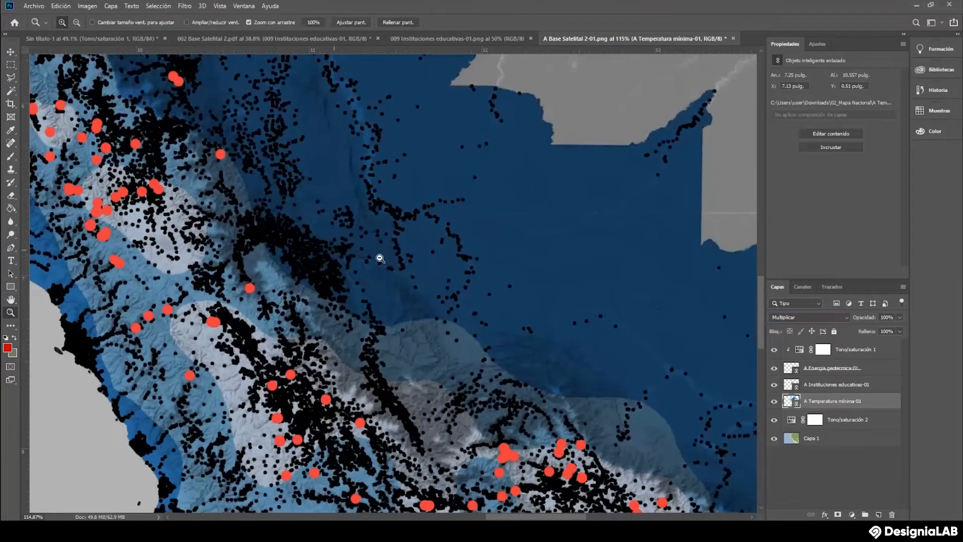
left_click(333, 248, "alt")
left_click(339, 247, "alt")
left_click(339, 247, "alt")
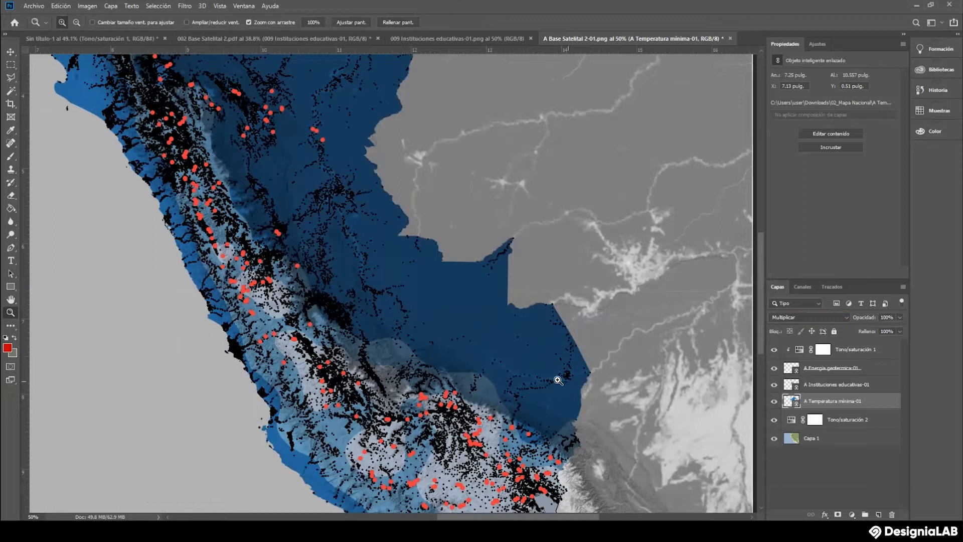
left_click(791, 318)
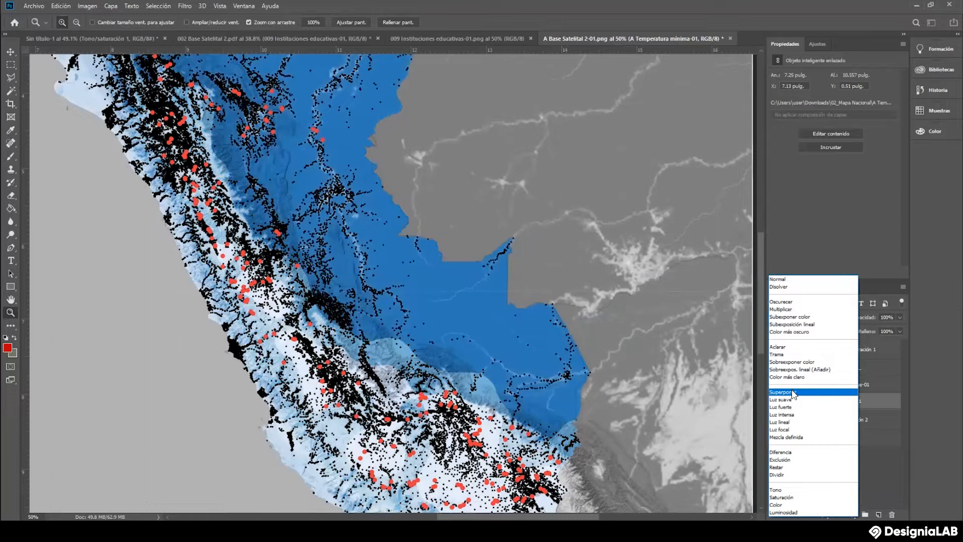
left_click(787, 318)
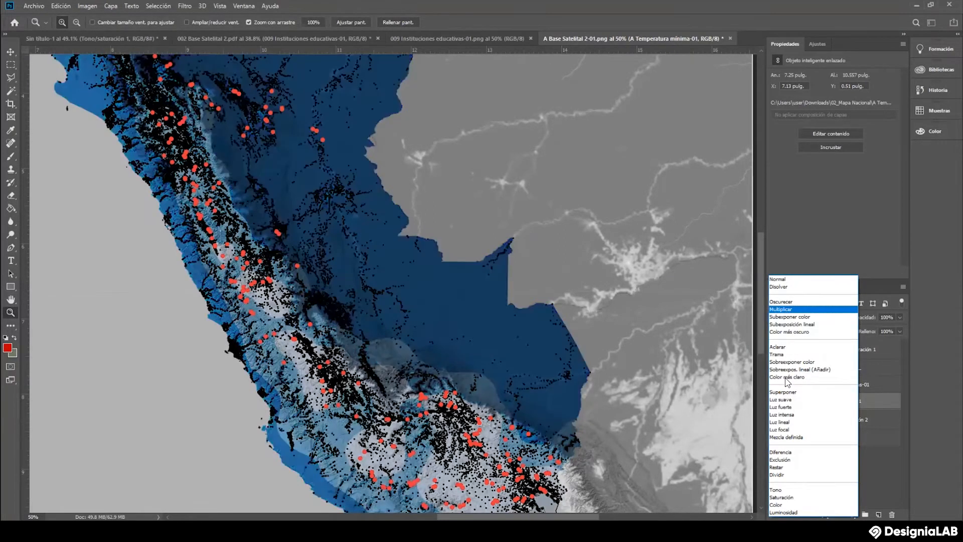
left_click(787, 393)
Set the temperature layer's blend mode back to Multiplicar, comparing it with the other modes over the Andes and southern Peru.
left_click_drag(384, 323, 347, 412)
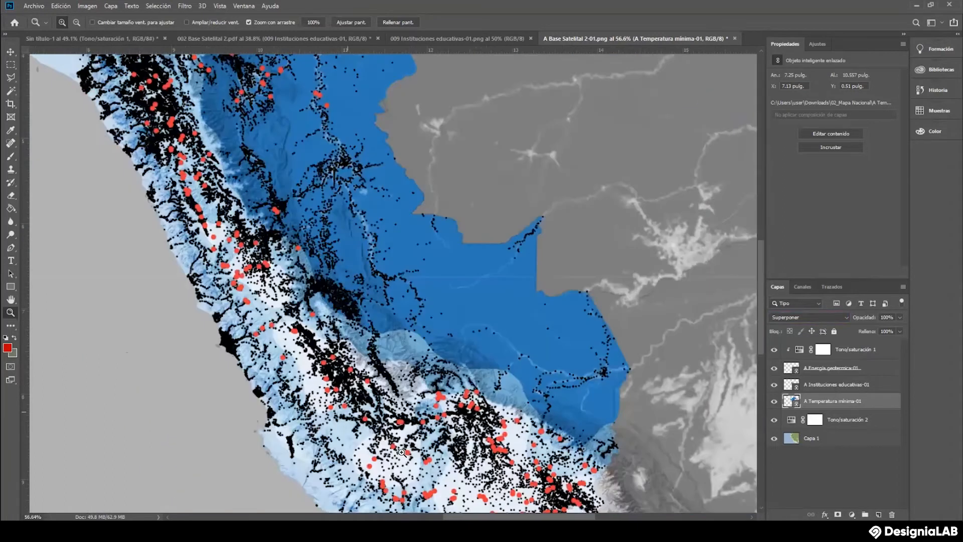
left_click_drag(401, 453, 513, 444)
left_click_drag(509, 481, 495, 394)
scroll(496, 367, "down", 2)
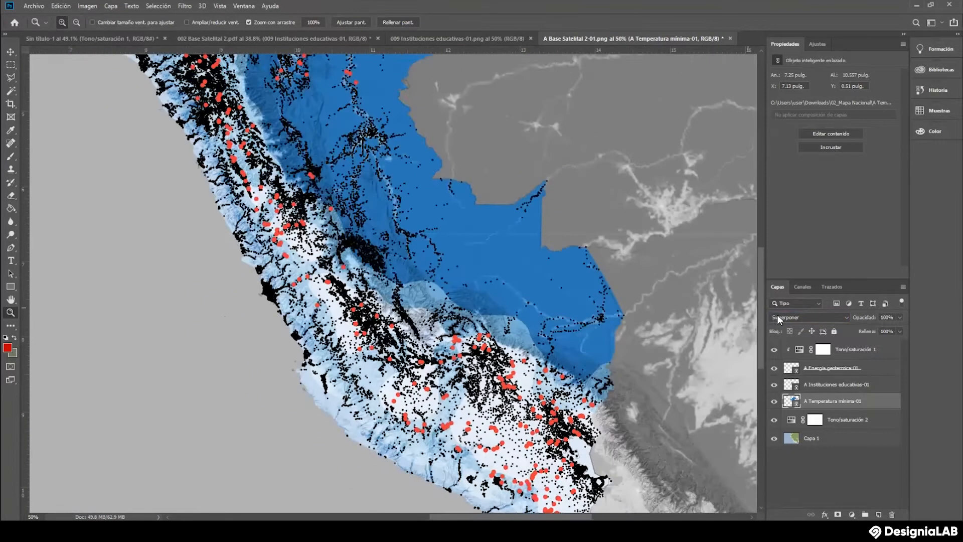
left_click(777, 316)
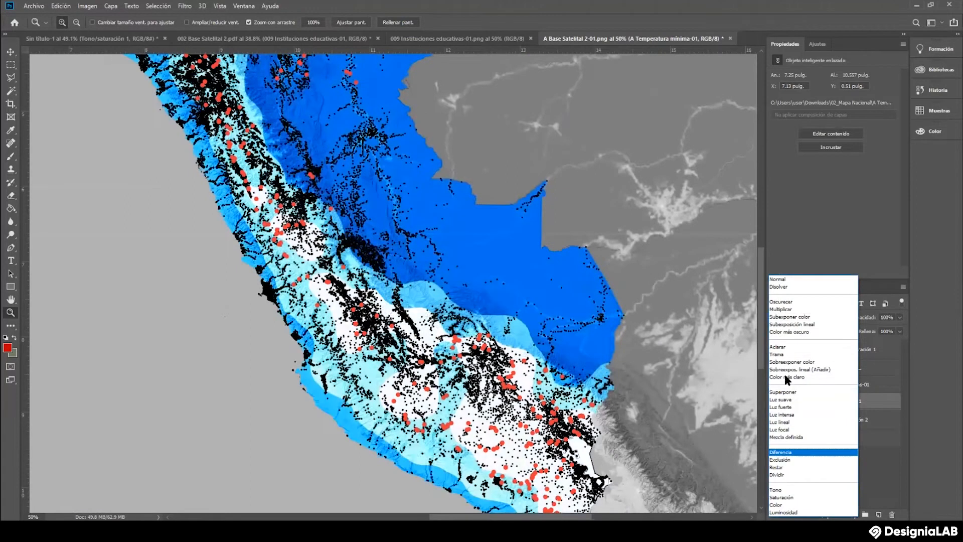
left_click(782, 309)
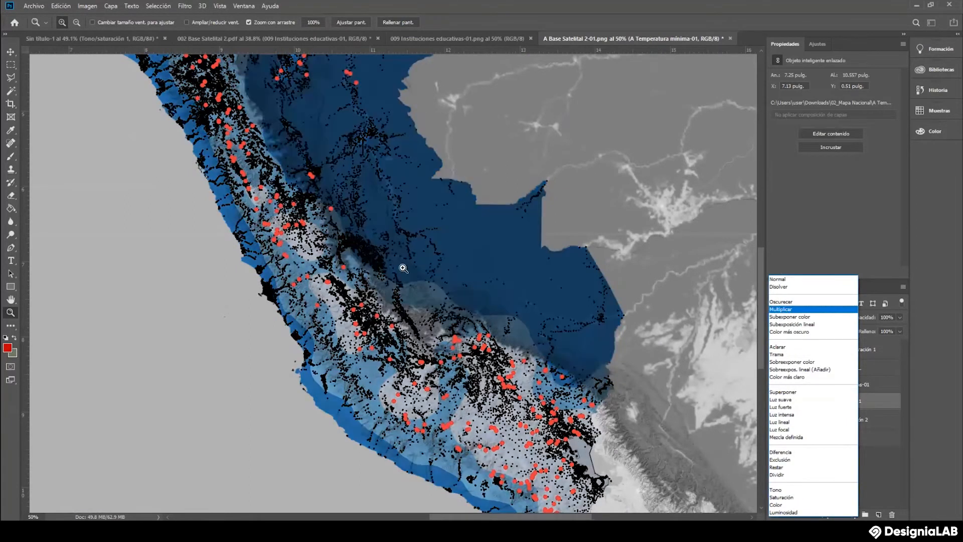
mouse_move(402, 277)
left_mouse_down()
mouse_move(475, 261)
mouse_move(387, 281)
left_mouse_up()
left_click_drag(487, 402, 530, 384)
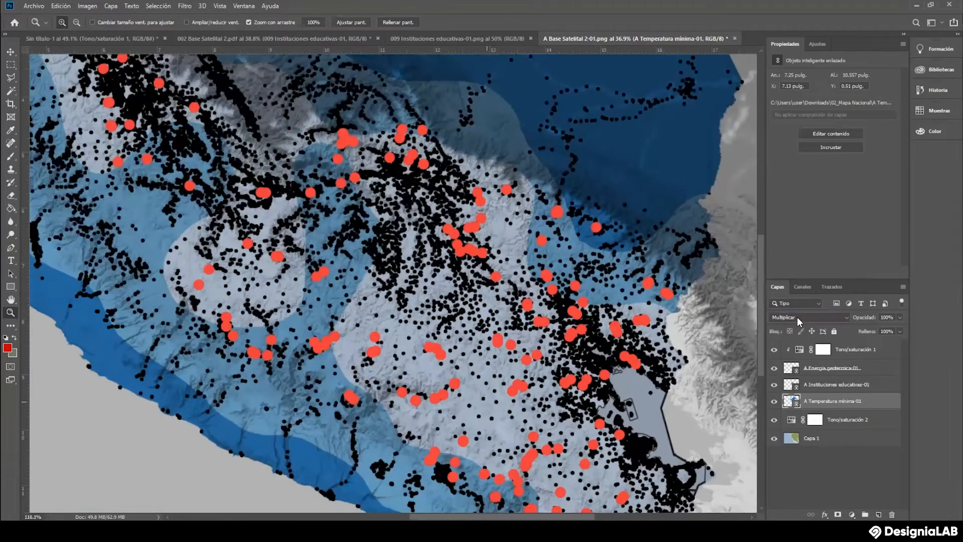
left_click(797, 317)
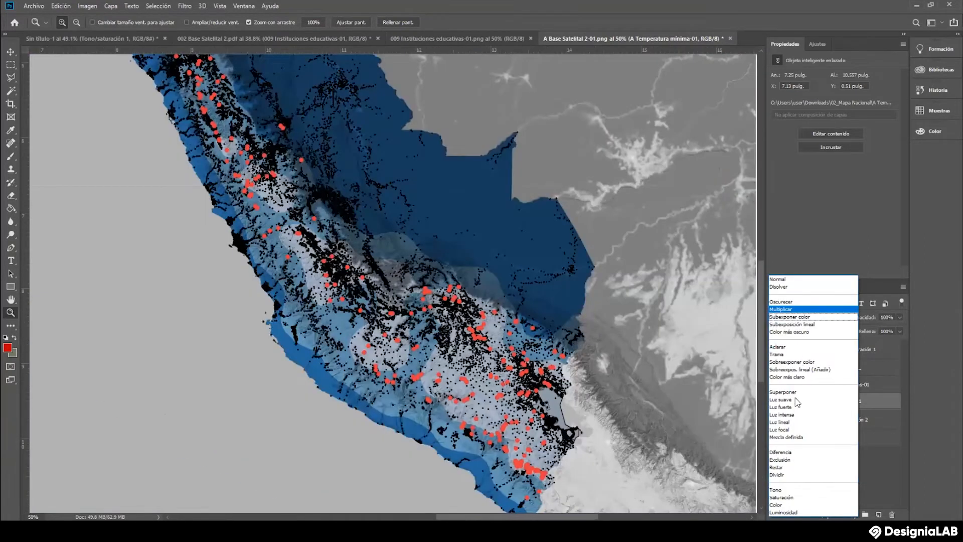
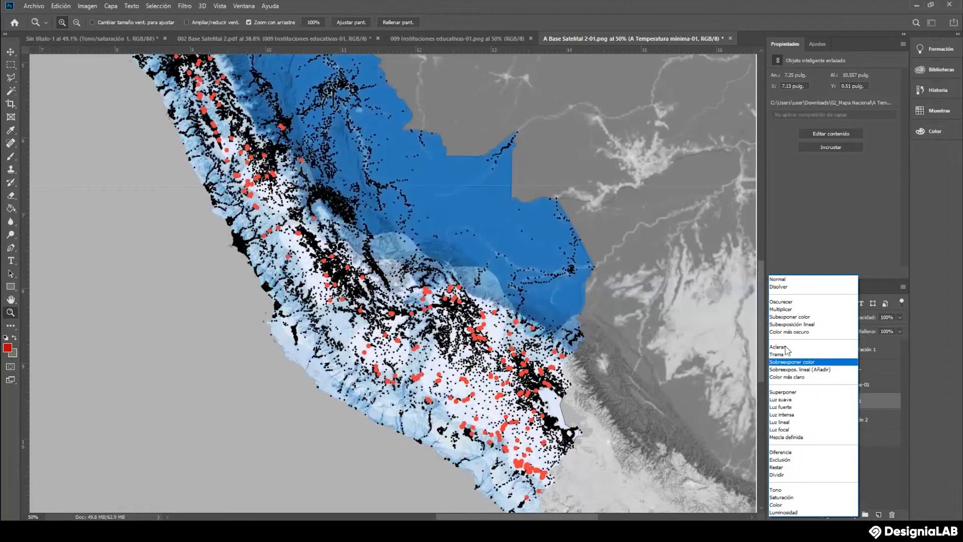
left_click(779, 311)
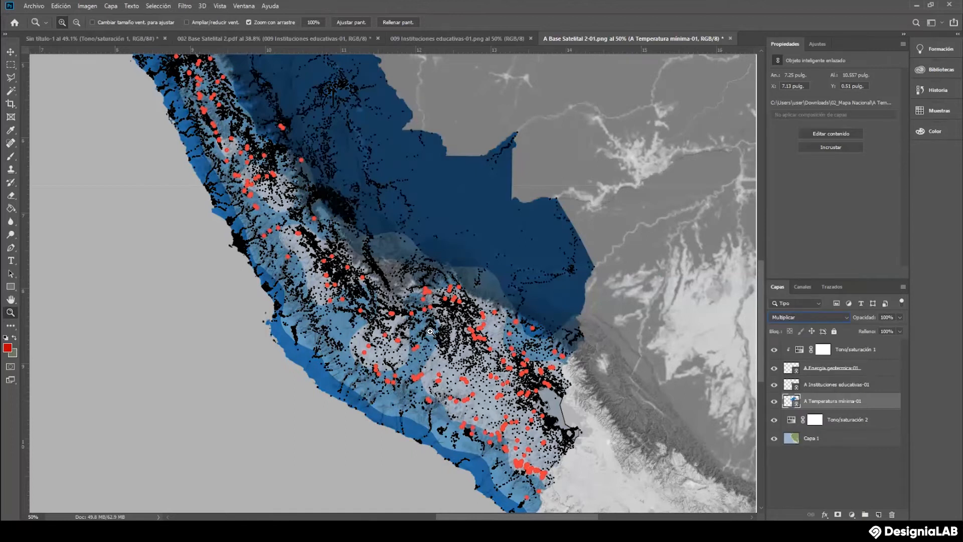
Lower the opacity of the A Temperatura mínima-01 layer to 72%.
scroll(427, 293, "down", 4)
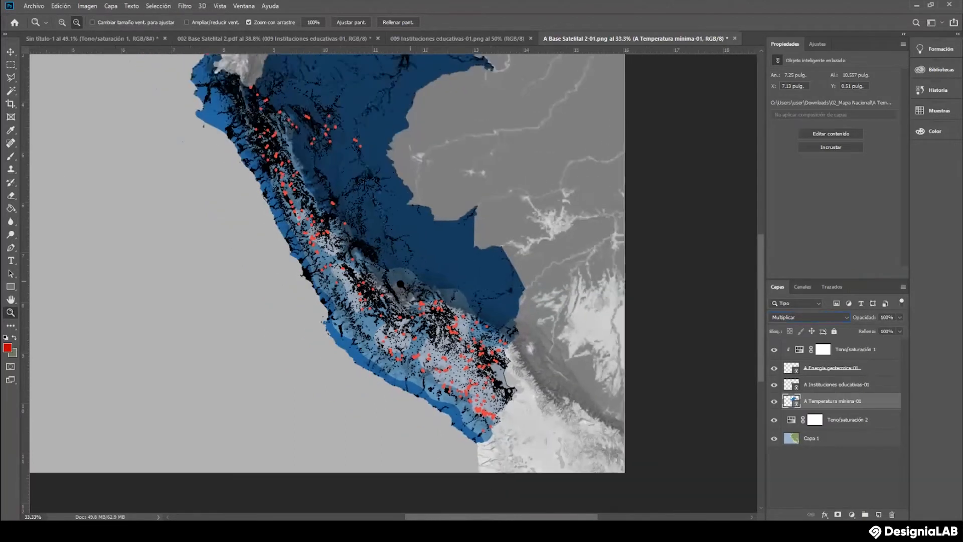
scroll(377, 289, "up", 2)
scroll(352, 295, "up", 1)
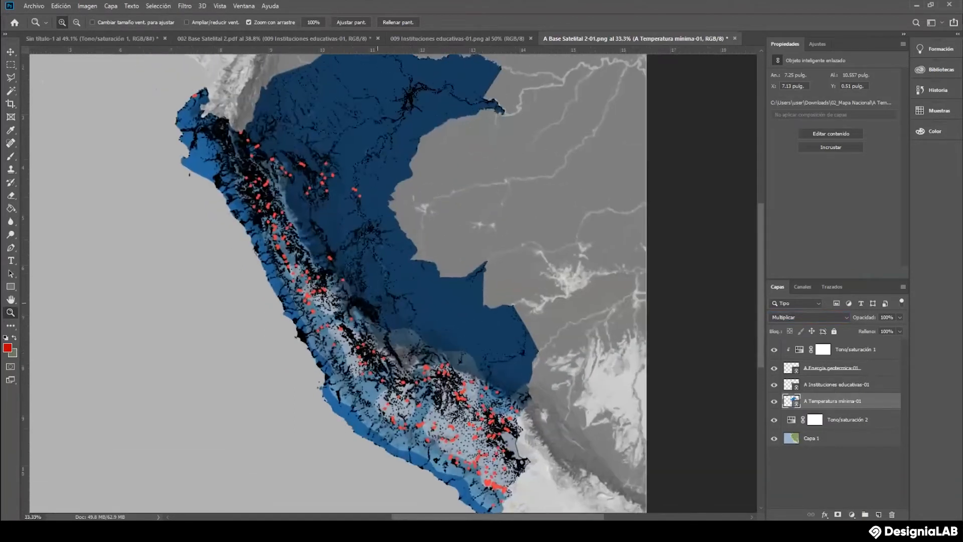
left_click(900, 331)
left_click_drag(901, 329, 887, 329)
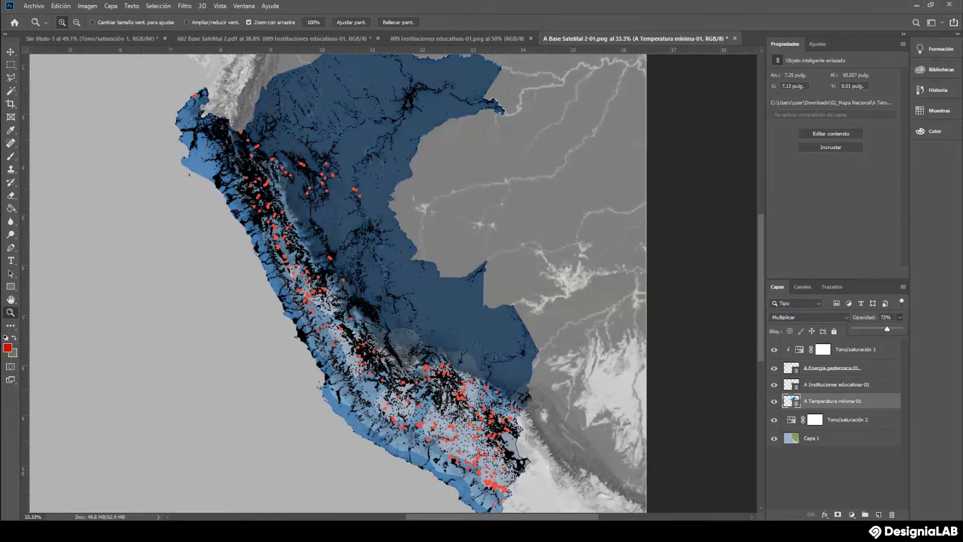
left_click_drag(317, 319, 334, 335)
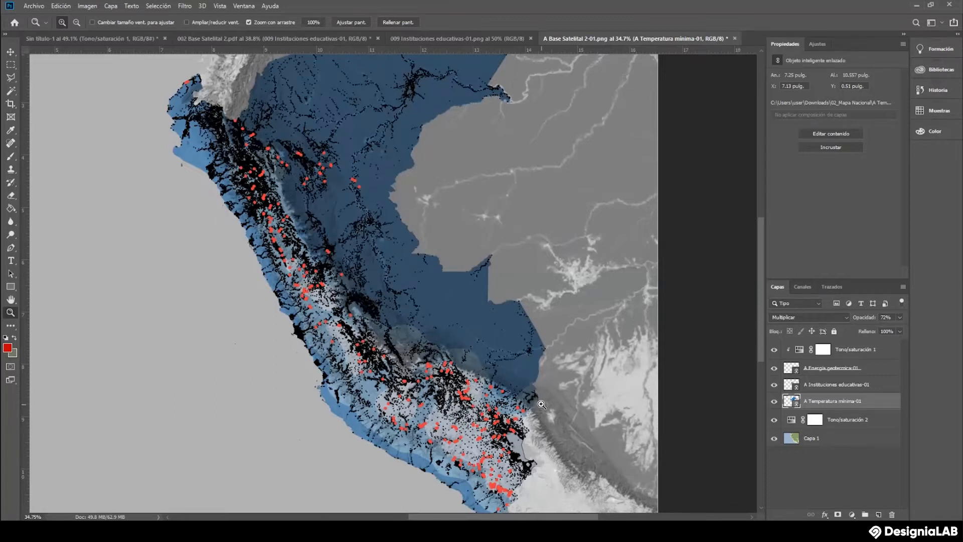
mouse_move(467, 287)
left_mouse_down()
mouse_move(415, 293)
mouse_move(457, 289)
mouse_move(458, 279)
left_mouse_up()
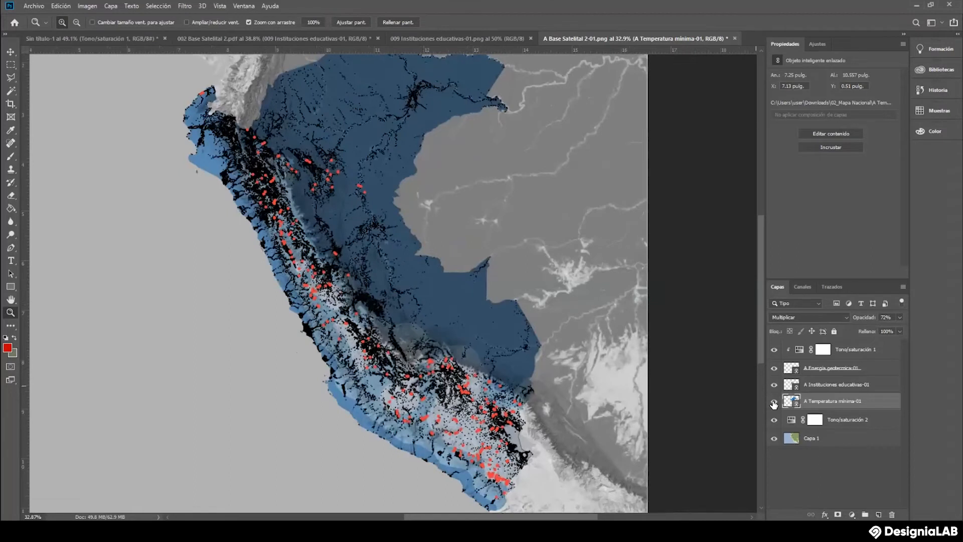
Add an Invertir adjustment layer directly above the A Instituciones educativas-01 layer.
left_click(808, 370)
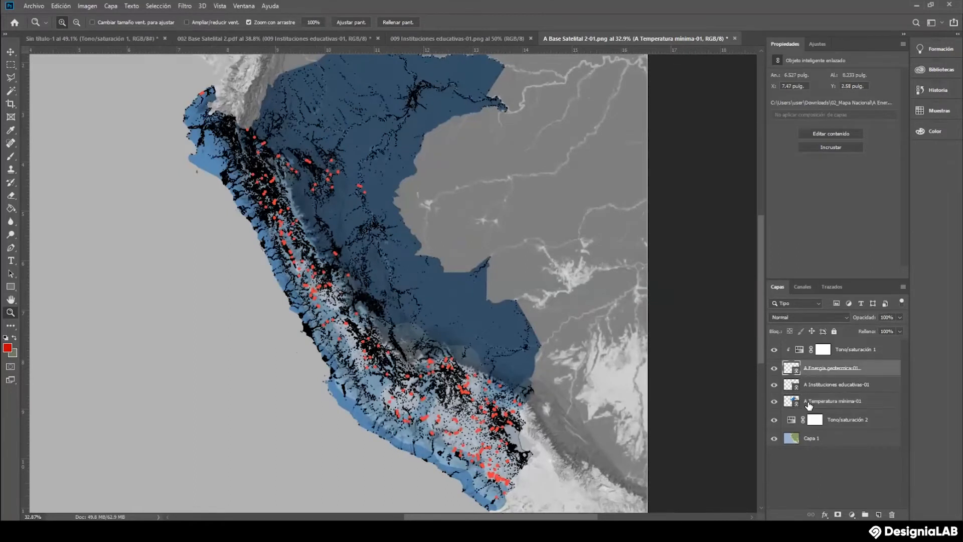
left_click(819, 385)
left_click(852, 514)
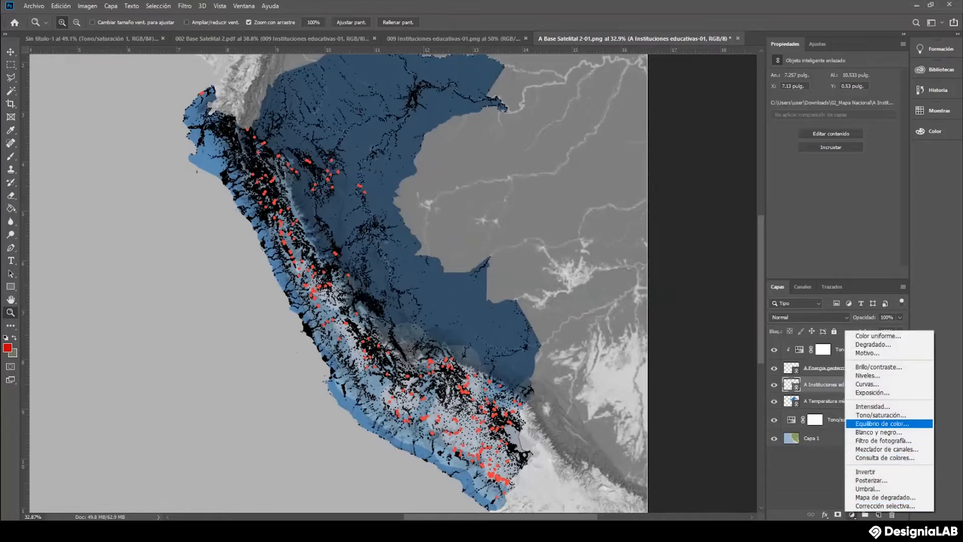
left_click(867, 472)
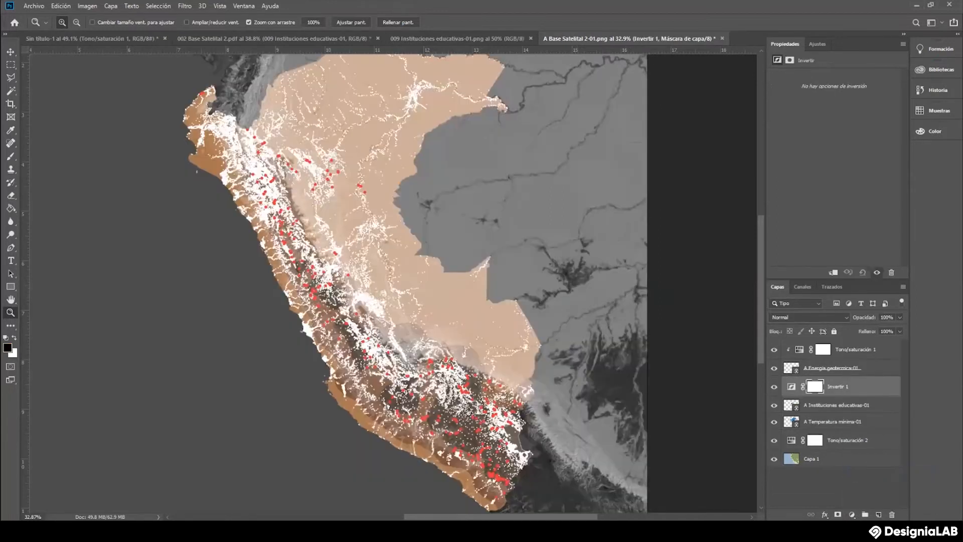
Clip the Invertir adjustment to the A Instituciones educativas-01 layer so only the school points are inverted.
scroll(561, 335, "up", 2)
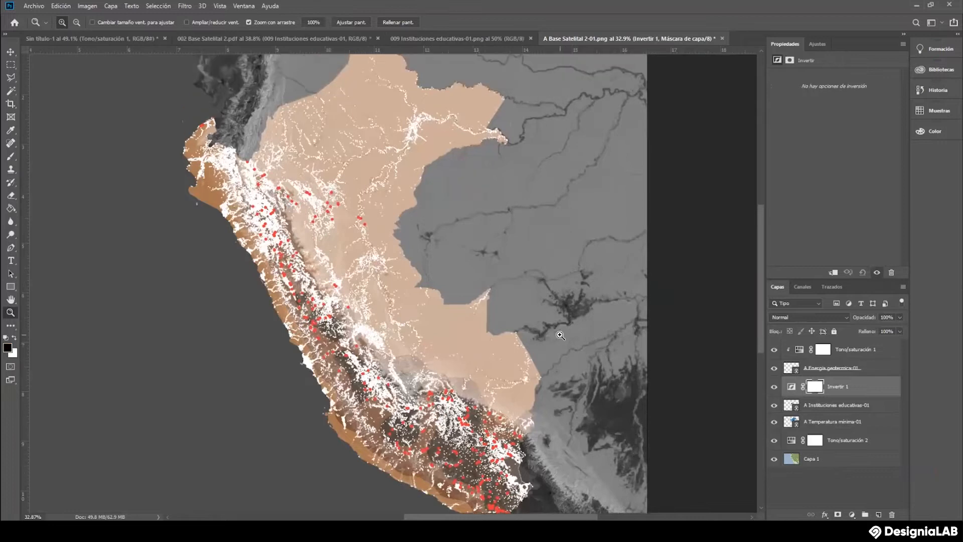
scroll(561, 335, "down", 4)
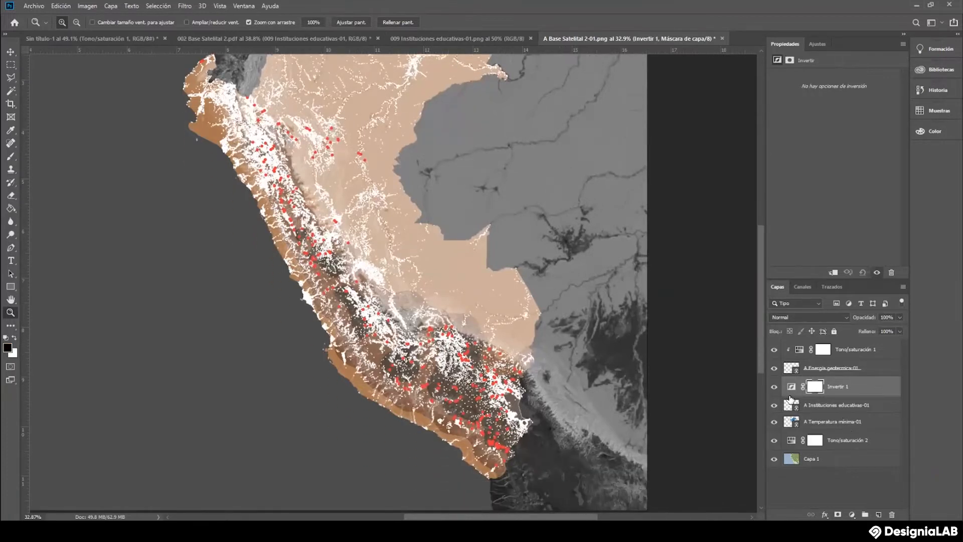
key("alt")
left_click(793, 397, "alt")
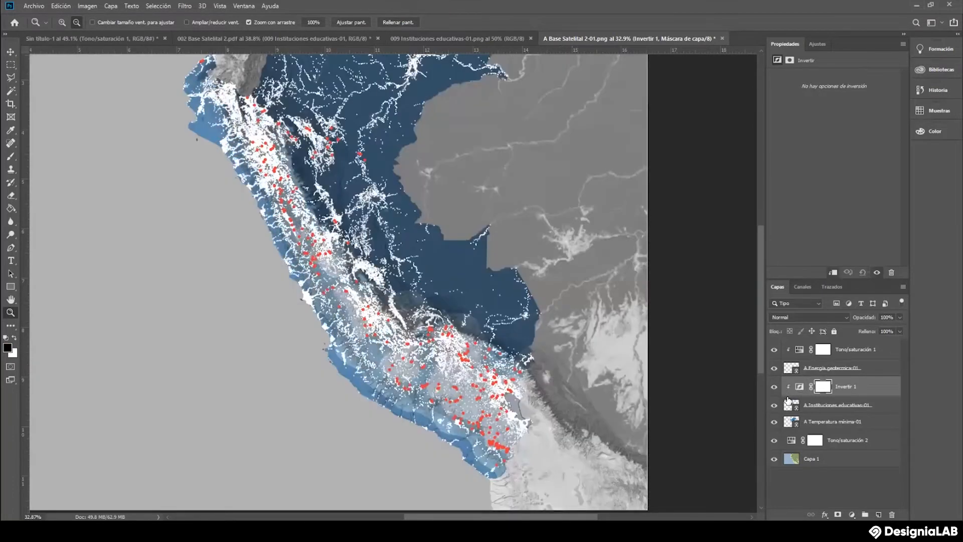
scroll(492, 326, "up", 3)
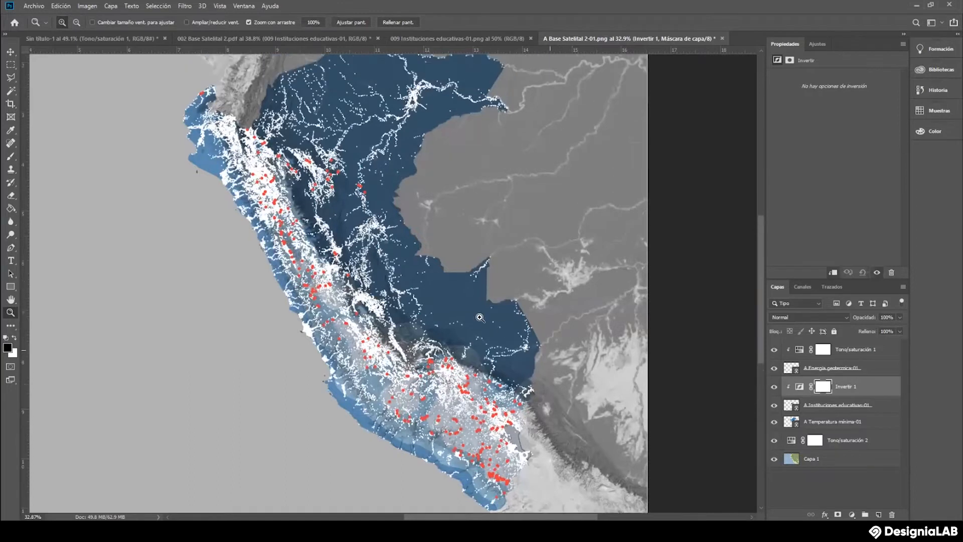
scroll(437, 251, "down", 1)
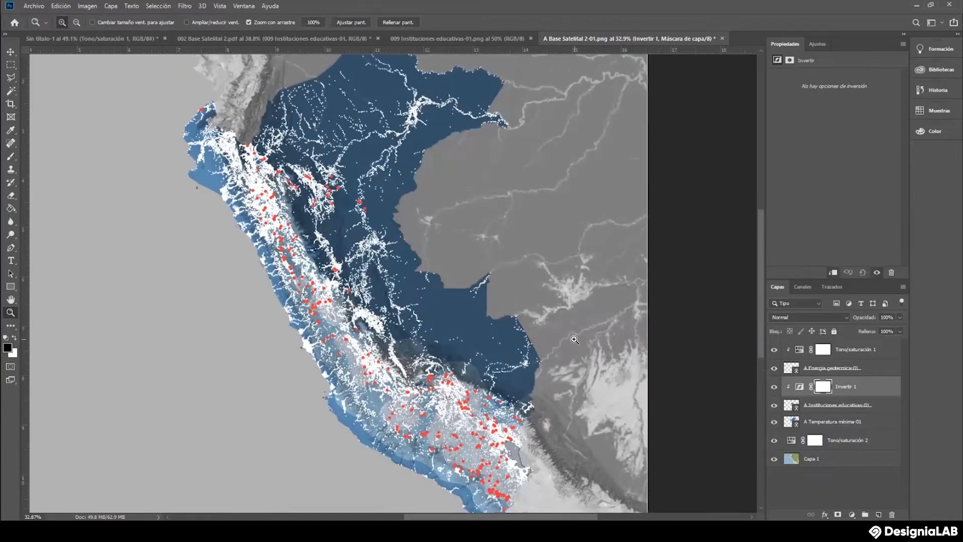
scroll(575, 340, "up", 1)
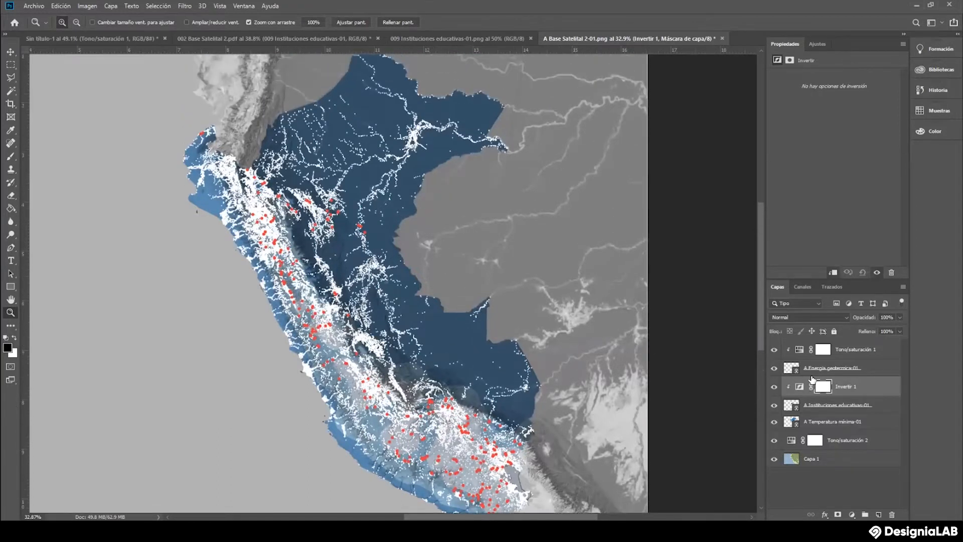
Lower the opacity of the Invertir 1 adjustment layer to 75%.
left_click(900, 317)
mouse_move(903, 329)
left_mouse_down()
mouse_move(879, 328)
mouse_move(889, 329)
left_mouse_up()
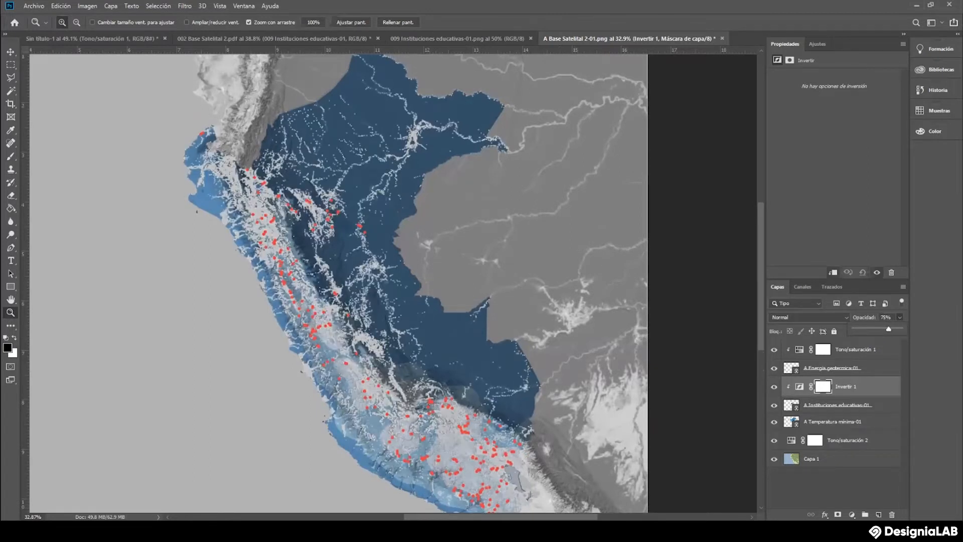
left_click_drag(458, 339, 476, 356)
mouse_move(411, 368)
left_mouse_down()
mouse_move(450, 352)
mouse_move(410, 367)
left_mouse_up()
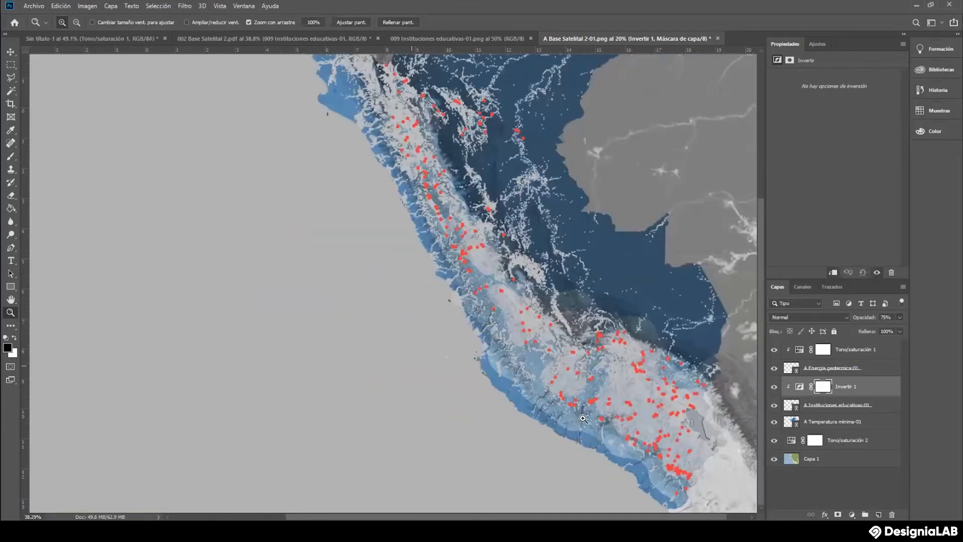
Delete the layer mask of Invertir 1 and the adjustment layer itself, restoring the original colour of the school points.
left_click(798, 389)
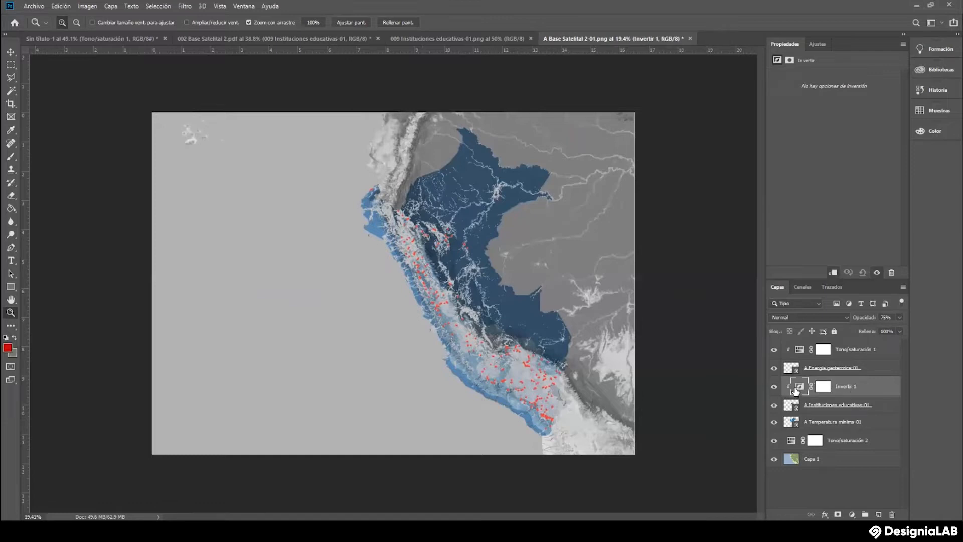
left_click_drag(817, 388, 891, 514)
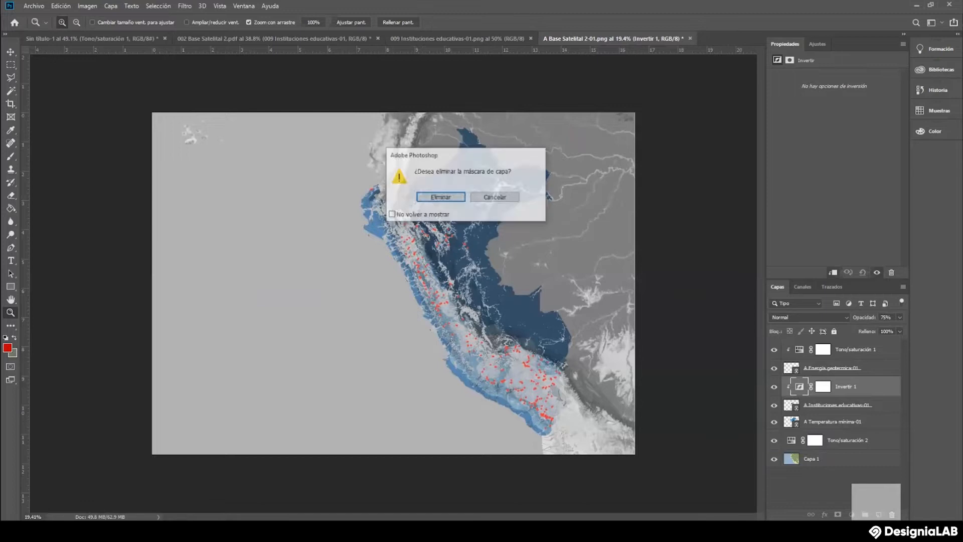
left_click(440, 198)
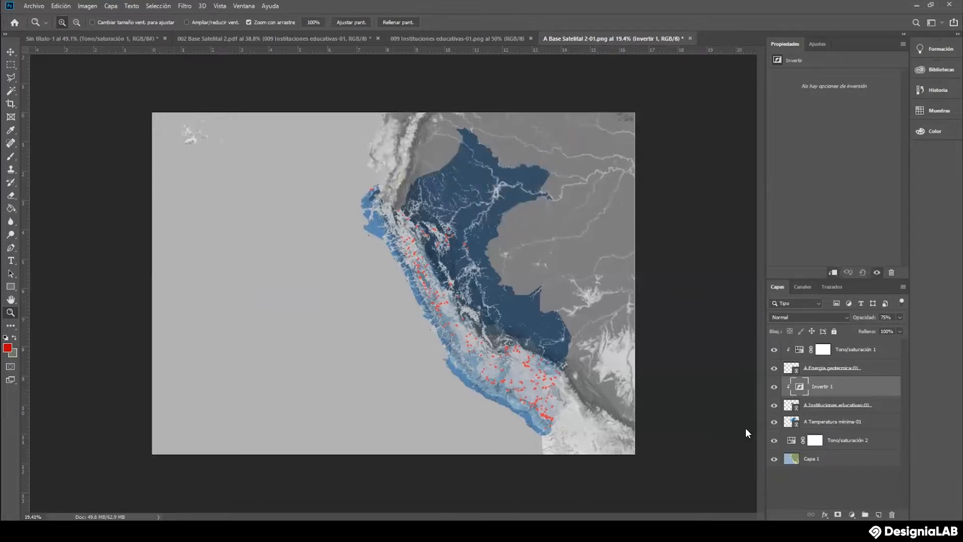
left_click_drag(802, 389, 892, 515)
left_click(478, 295)
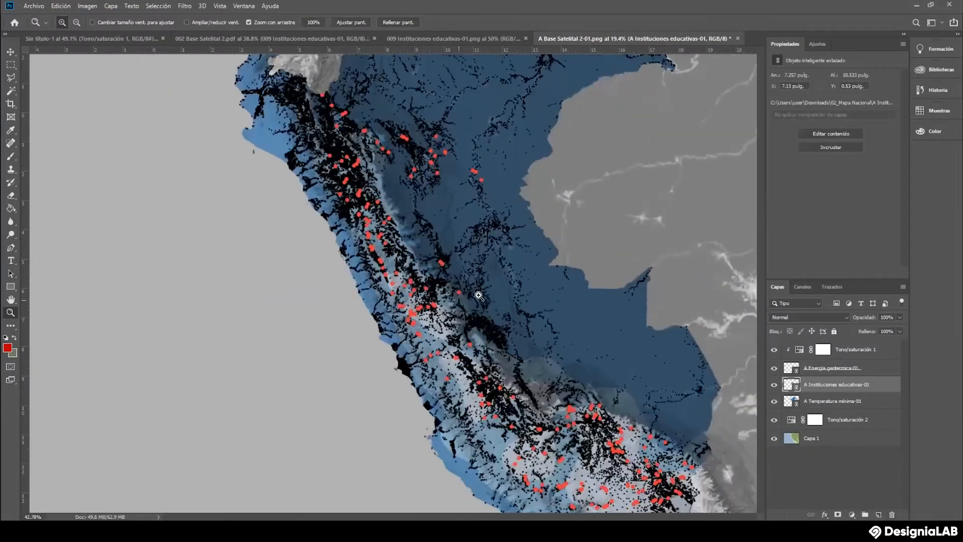
Add a Tono/saturación adjustment clipped to the A Instituciones educativas-01 layer, with Colorear enabled.
scroll(533, 307, "down", 3)
left_click(852, 515)
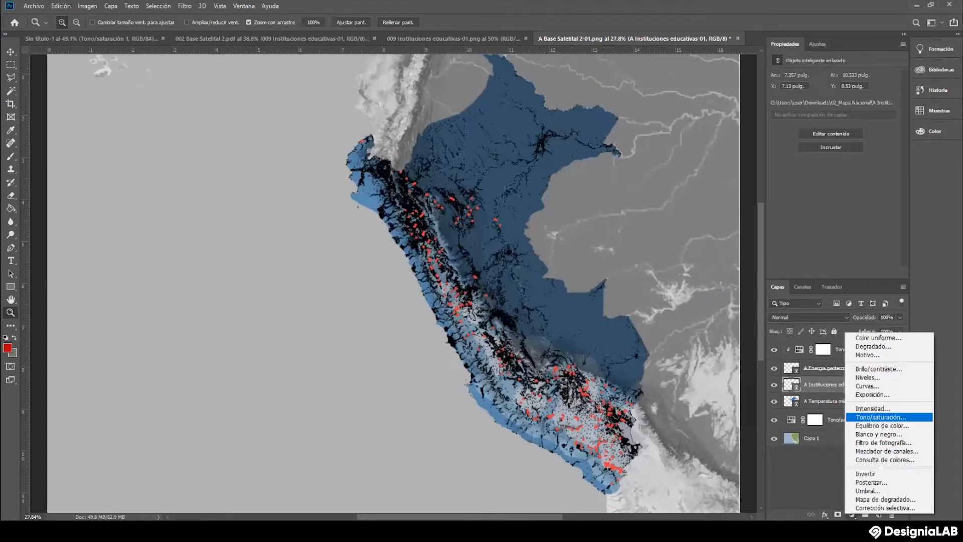
left_click(881, 416)
left_click(824, 168)
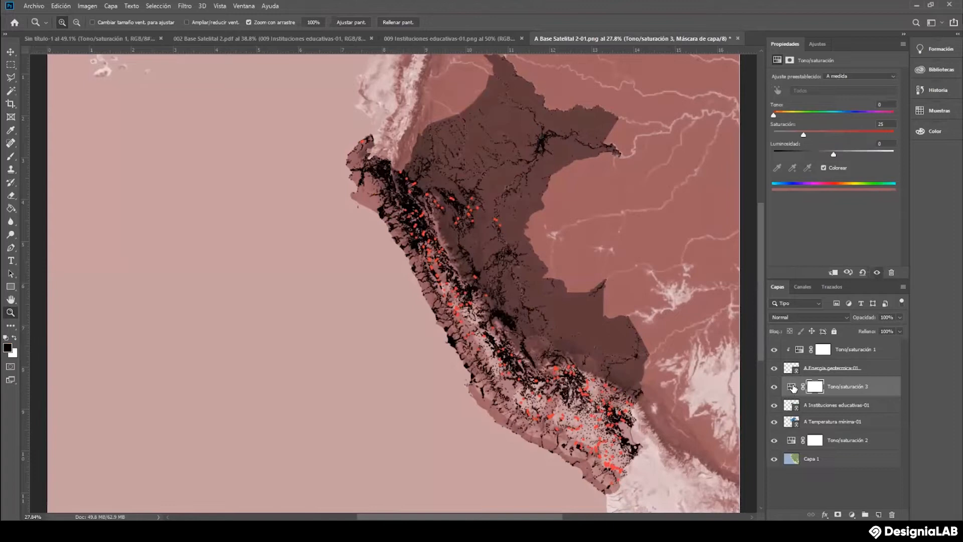
key("ctrl+alt+g")
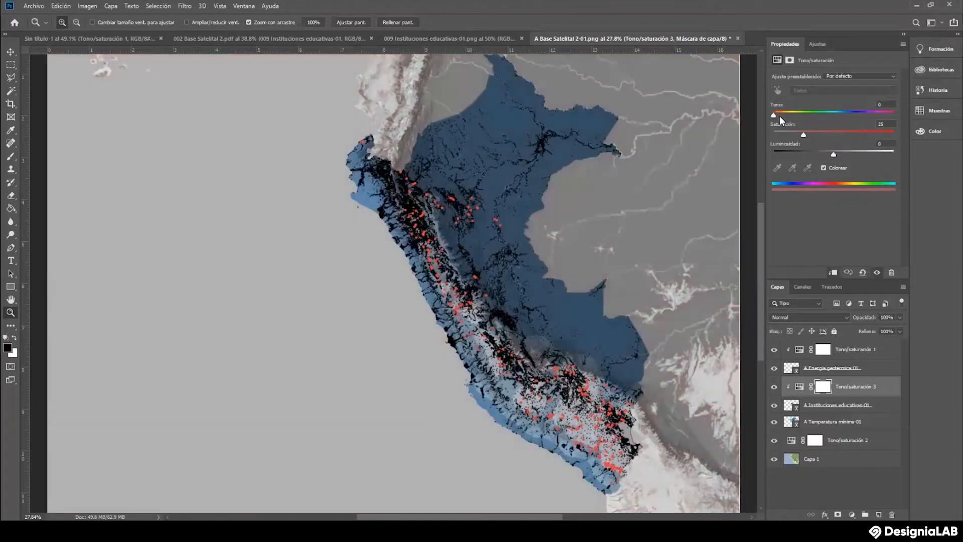
Colour the school points deep blue by setting Tono to 240, Saturación to 87 and Luminosidad to +26.
left_click_drag(775, 115, 807, 115)
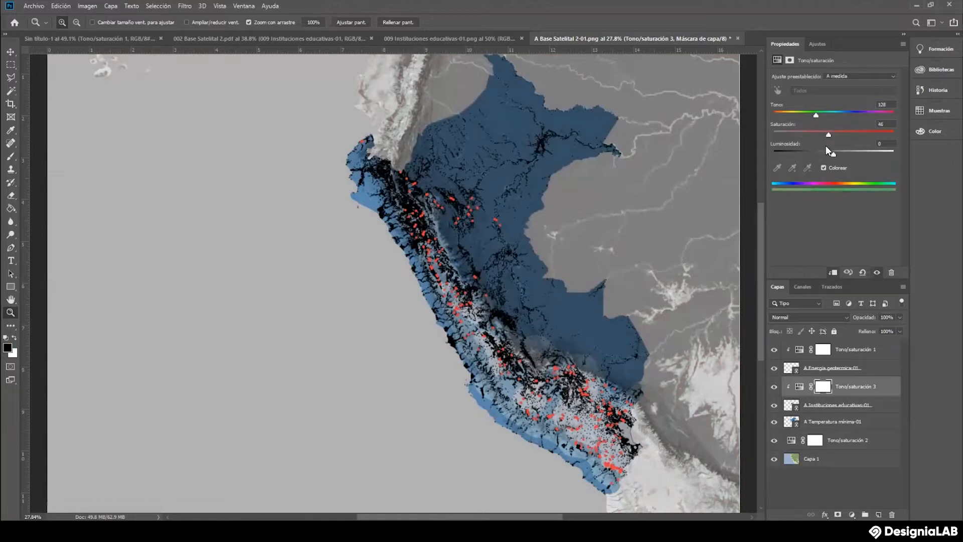
left_click_drag(834, 154, 843, 135)
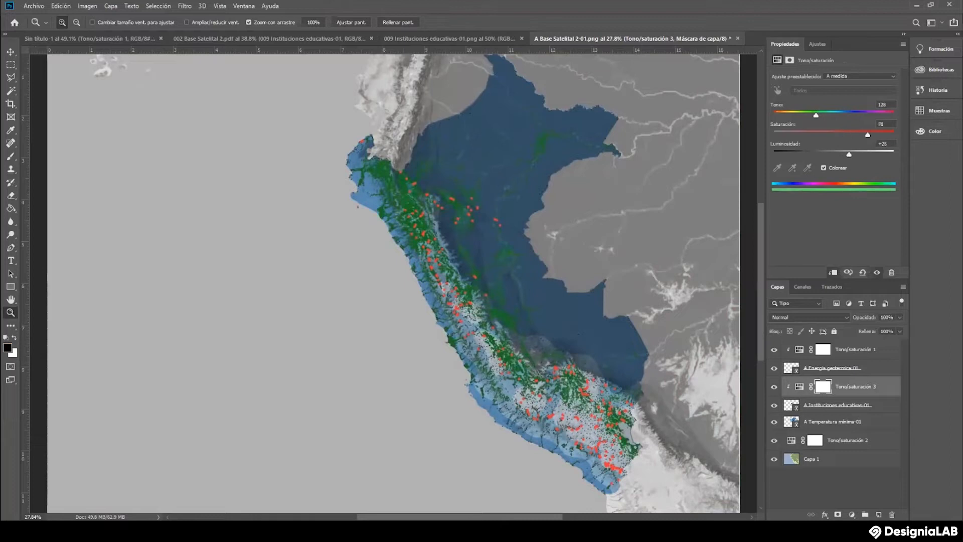
left_click_drag(838, 134, 848, 115)
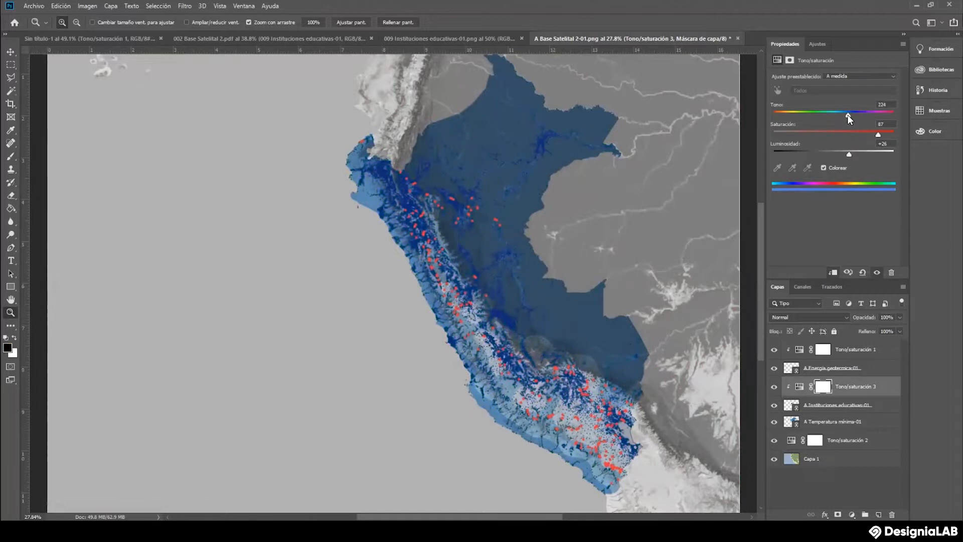
left_click_drag(848, 115, 856, 115)
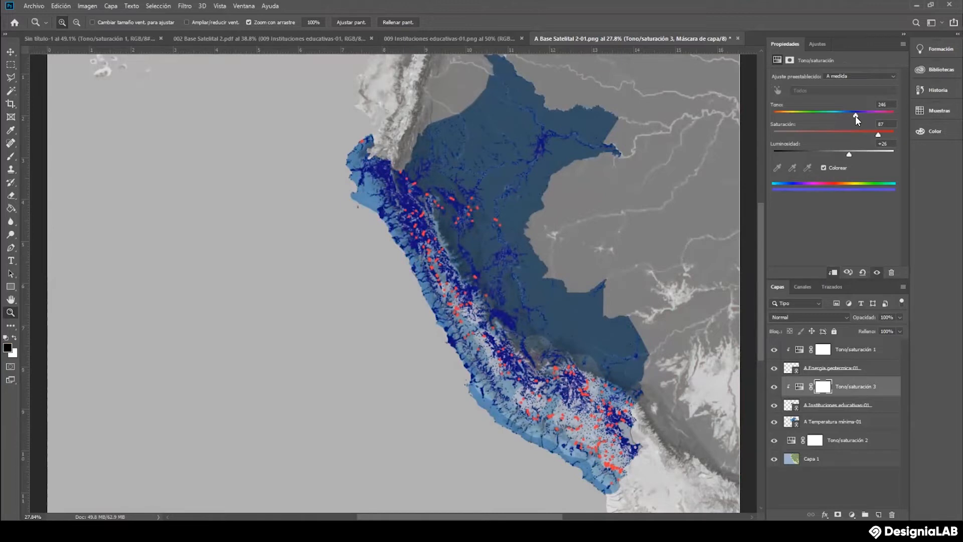
mouse_move(856, 116)
left_mouse_down()
mouse_move(765, 115)
mouse_move(854, 125)
left_mouse_up()
scroll(557, 380, "up", 5)
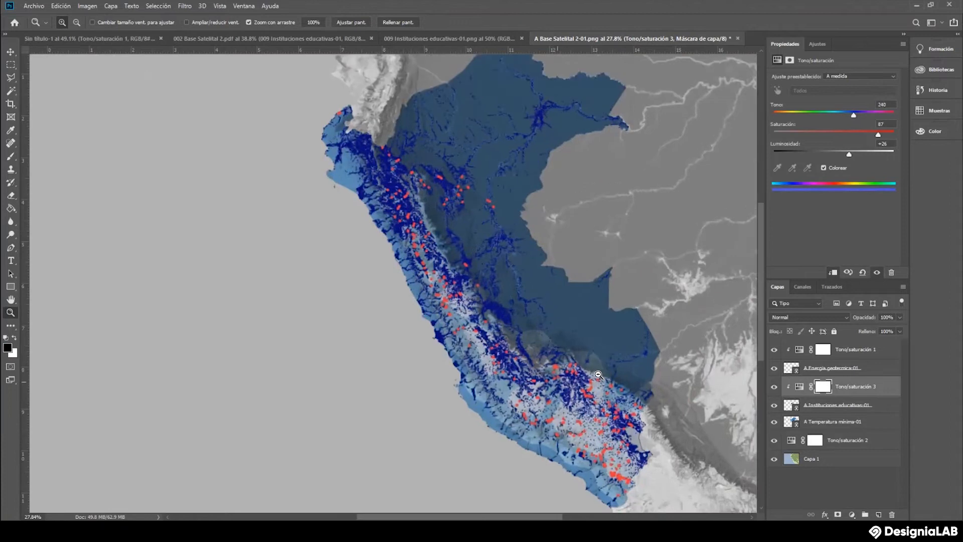
scroll(570, 425, "down", 3)
scroll(602, 414, "up", 5)
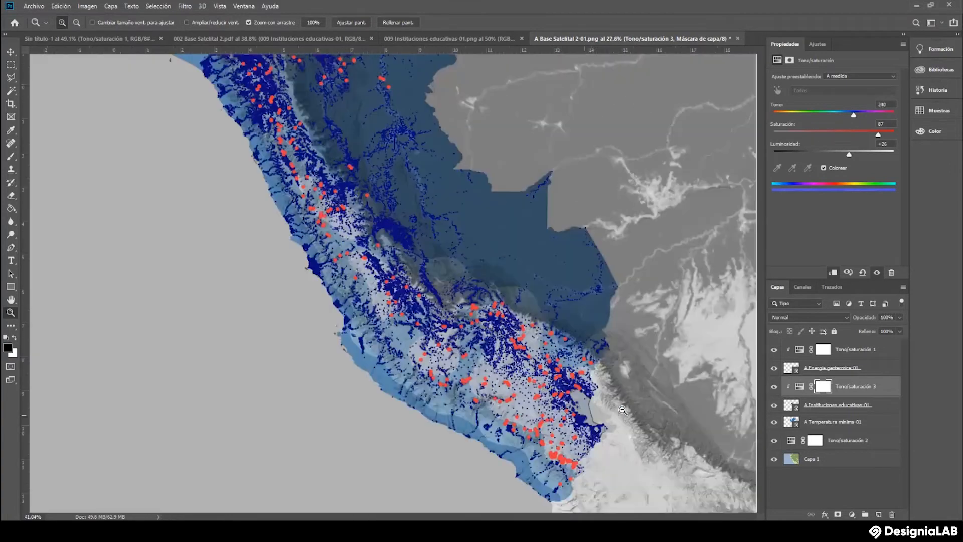
scroll(607, 408, "down", 3)
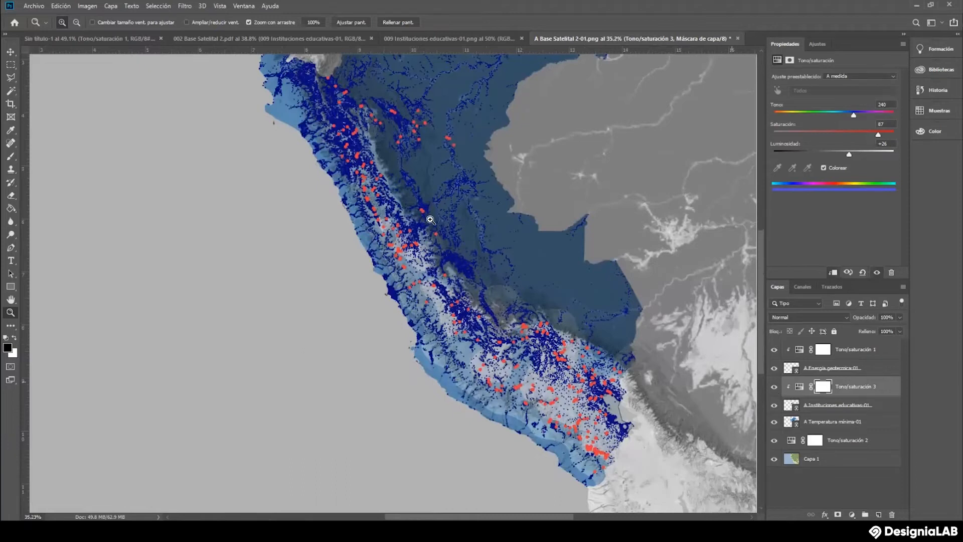
scroll(466, 236, "down", 1)
scroll(464, 233, "up", 3)
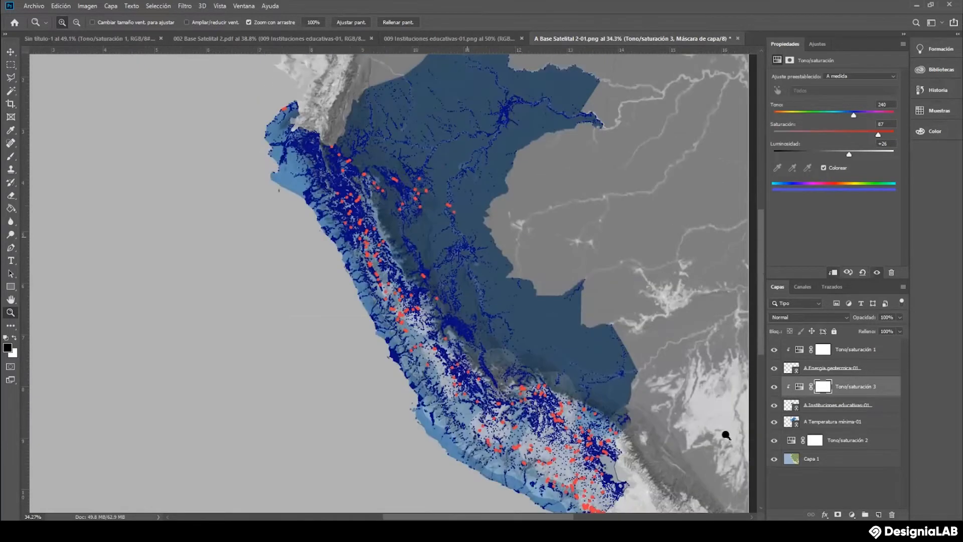
Move the A Temperatura mínima-01 layer to the top of the layer stack, above Tono/saturación 1 and unclipped.
left_click(824, 424)
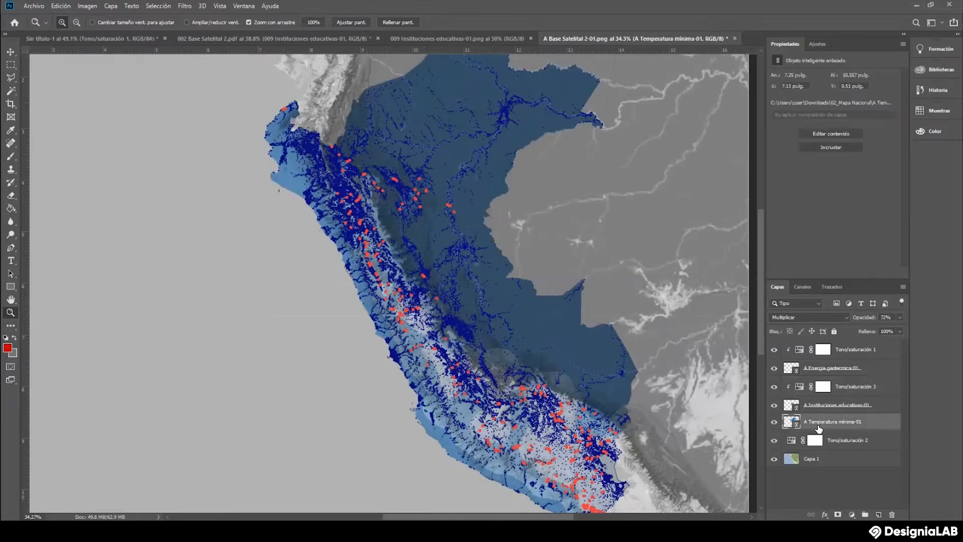
left_click_drag(819, 425, 806, 363)
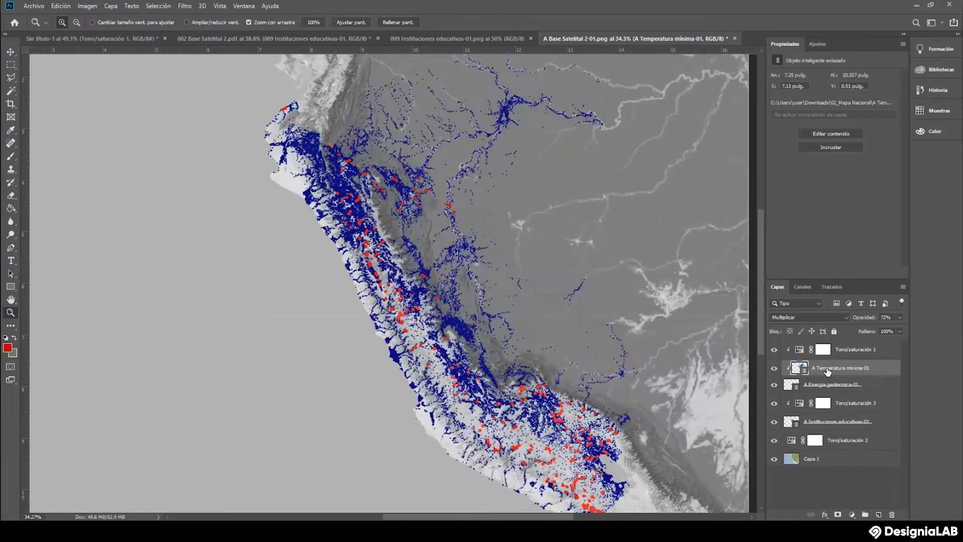
left_click_drag(828, 371, 825, 343)
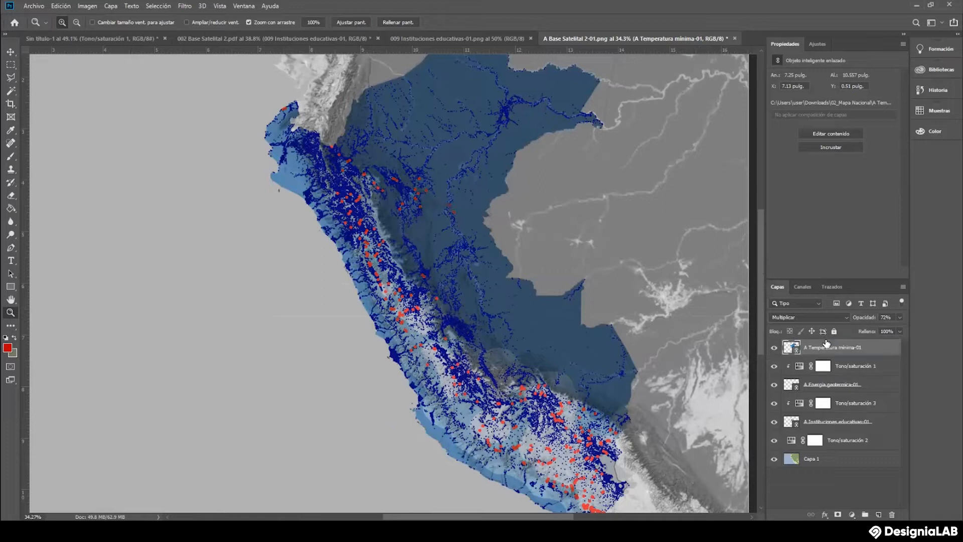
mouse_move(518, 421)
left_mouse_down()
mouse_move(580, 414)
mouse_move(527, 406)
left_mouse_up()
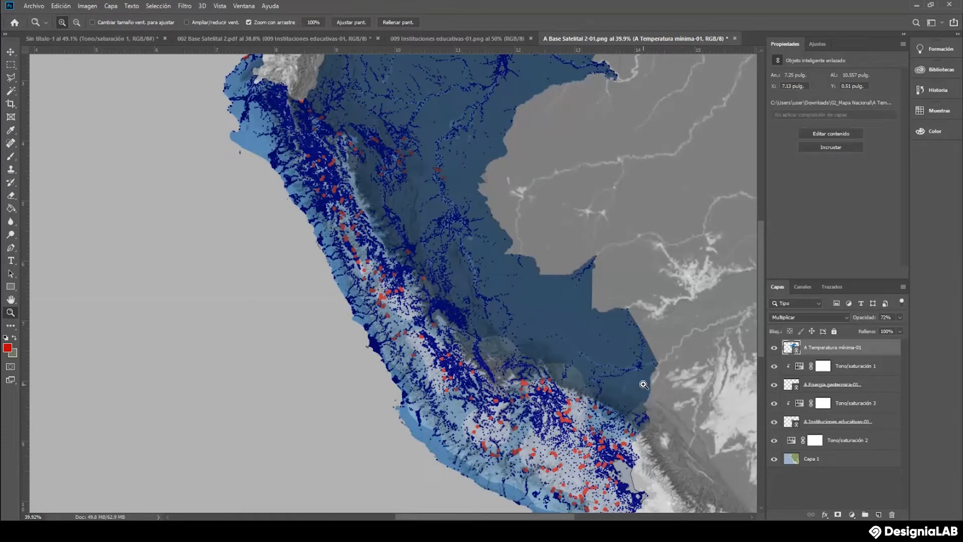
Raise the opacity of the A Temperatura mínima-01 layer to 88% and examine the overlapping points over southern Peru.
left_click(900, 318)
left_click_drag(888, 330, 900, 329)
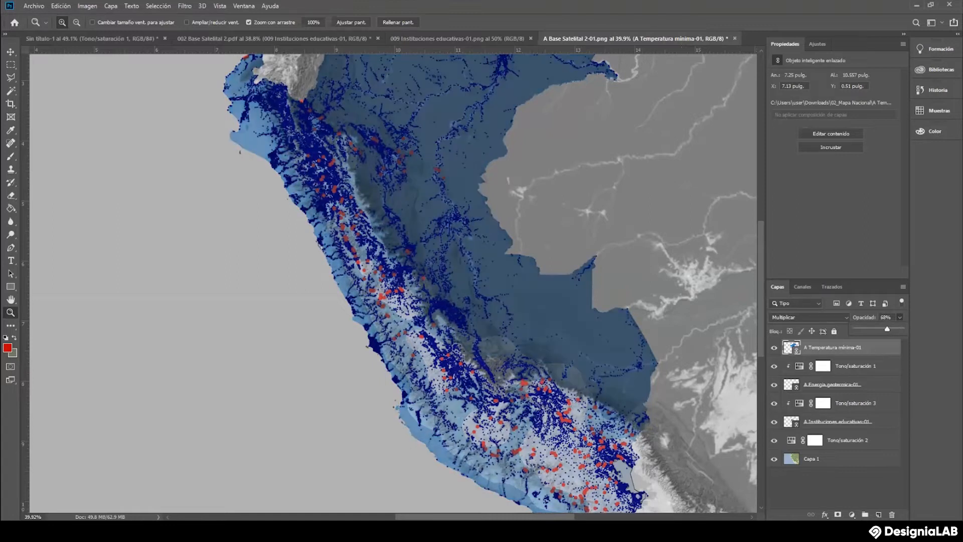
left_click_drag(887, 329, 894, 329)
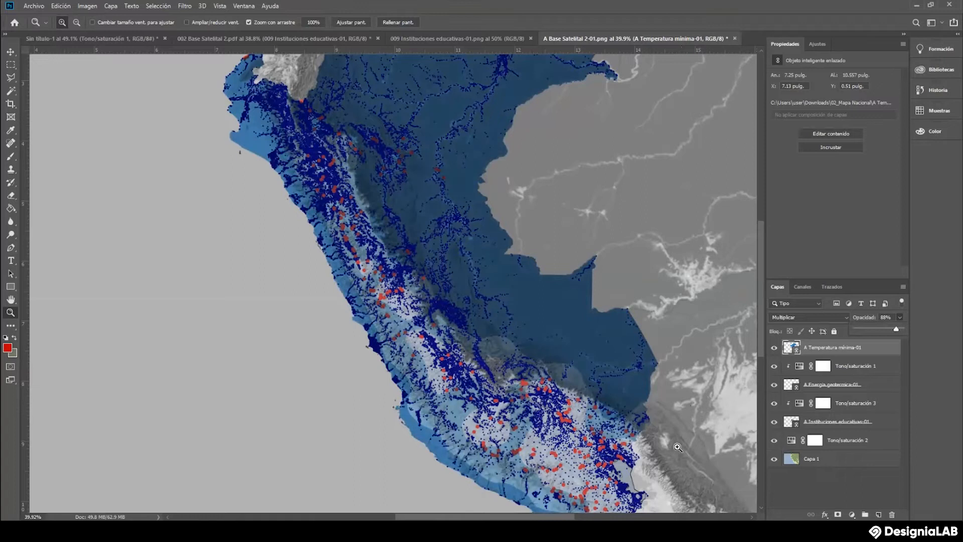
left_click_drag(532, 422, 630, 426)
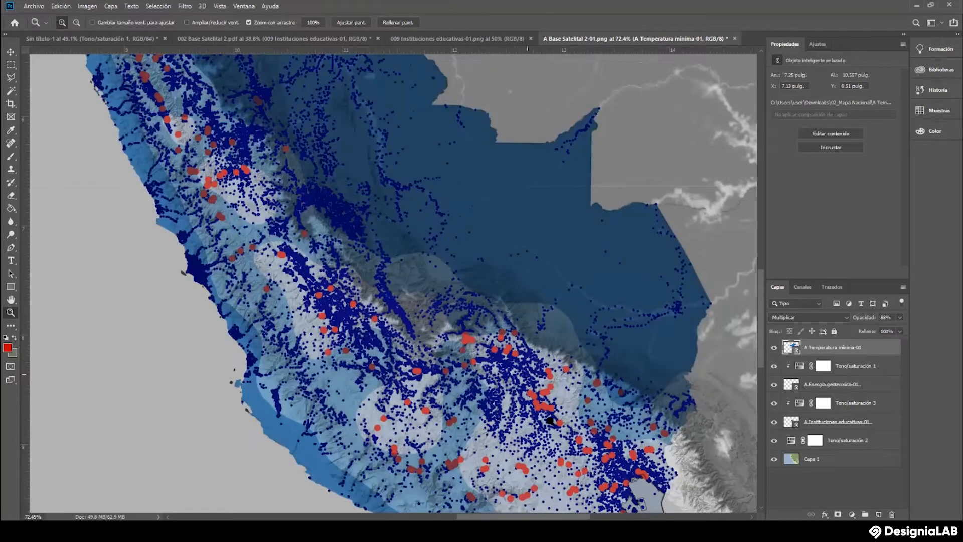
scroll(567, 427, "down", 3)
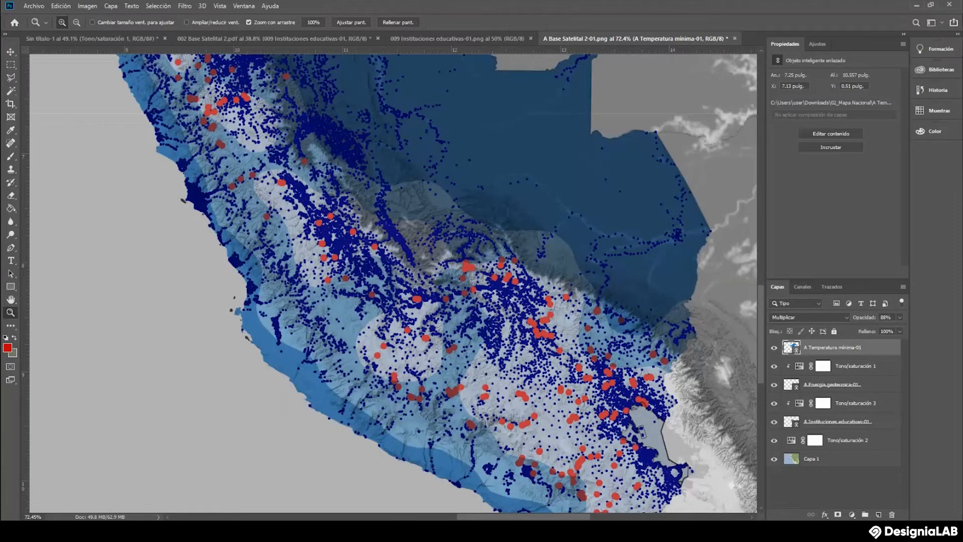
Hide every layer except A Temperatura mínima-01 and select all its palest blue zones with the Magic Wand, adding each separate patch.
left_click(774, 366)
left_click_drag(775, 377, 775, 449)
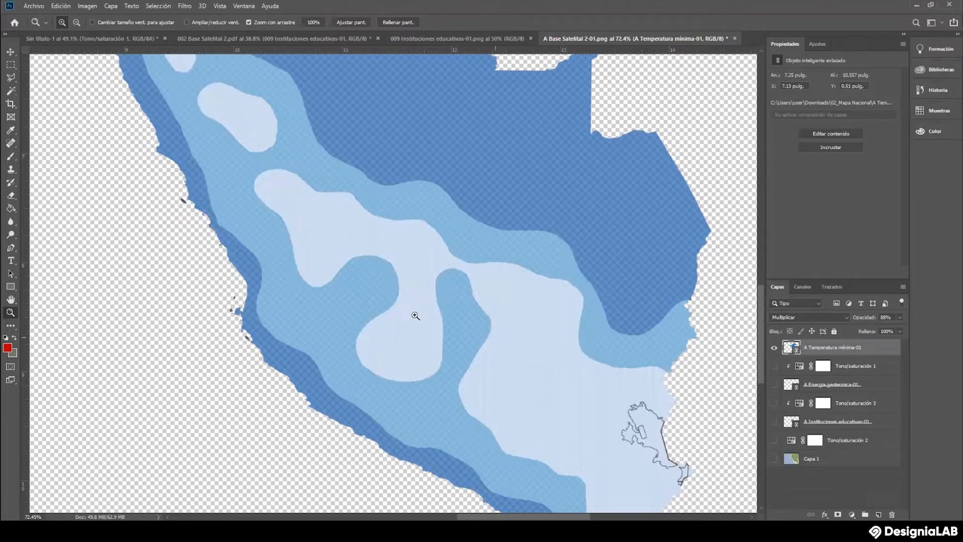
left_click(11, 92)
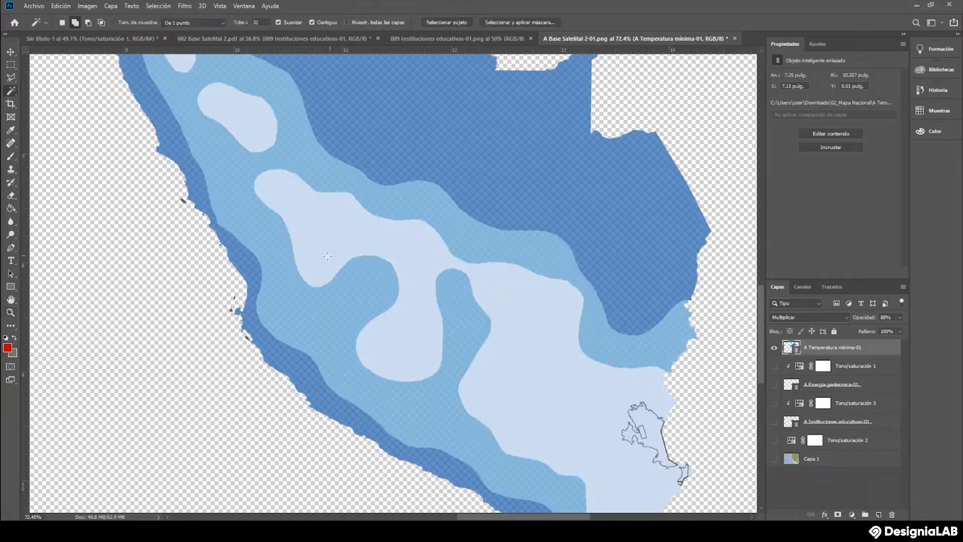
left_click(324, 222)
scroll(537, 404, "up", 3)
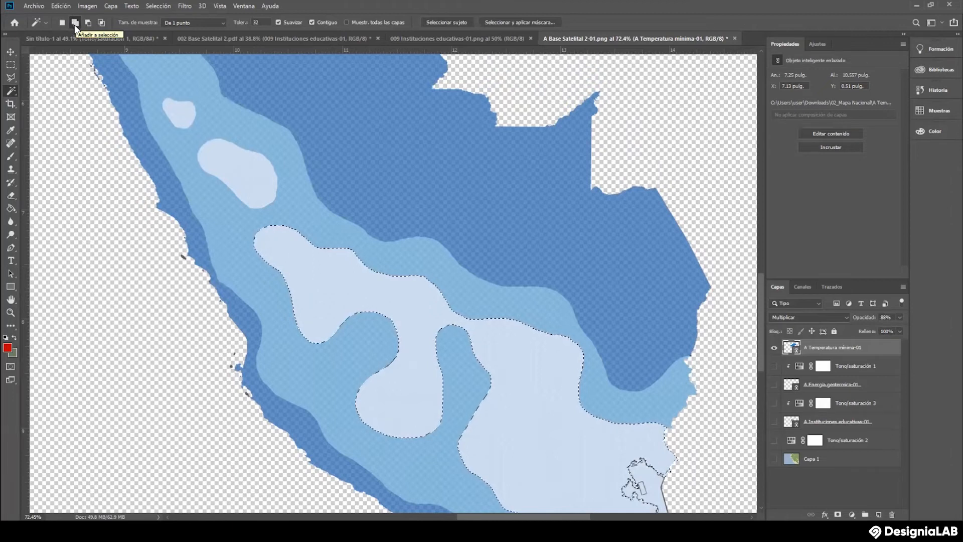
left_click(225, 167)
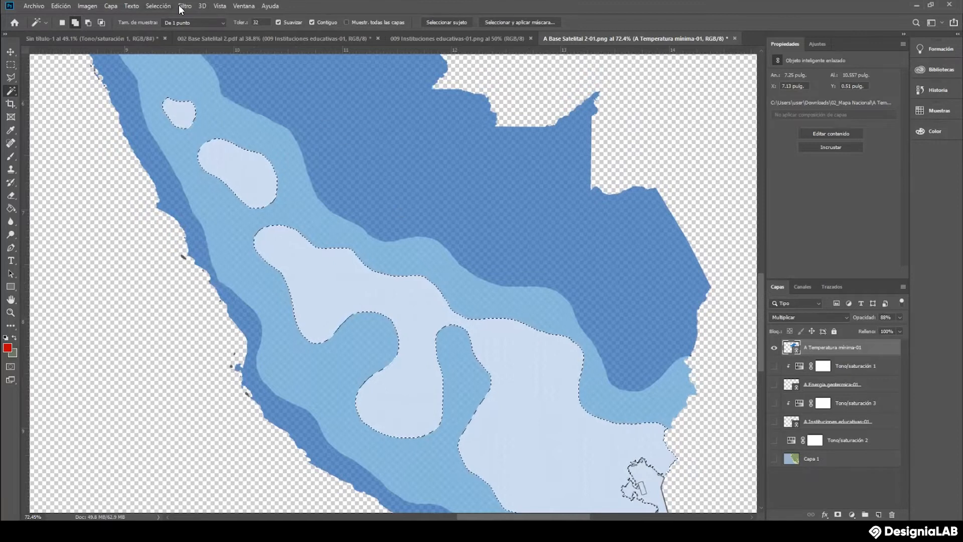
Save the selection of the palest zones as a new channel named -20C.
left_click(158, 6)
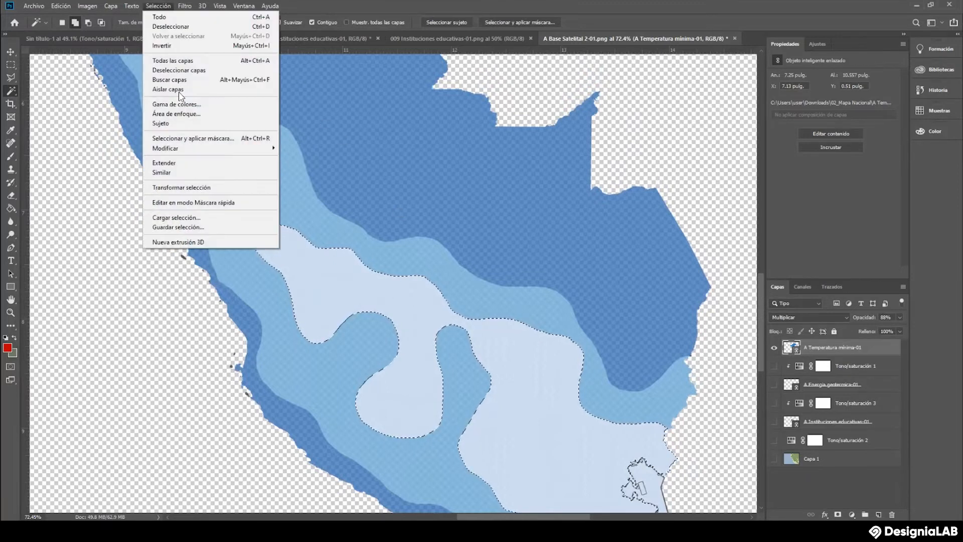
left_click(203, 227)
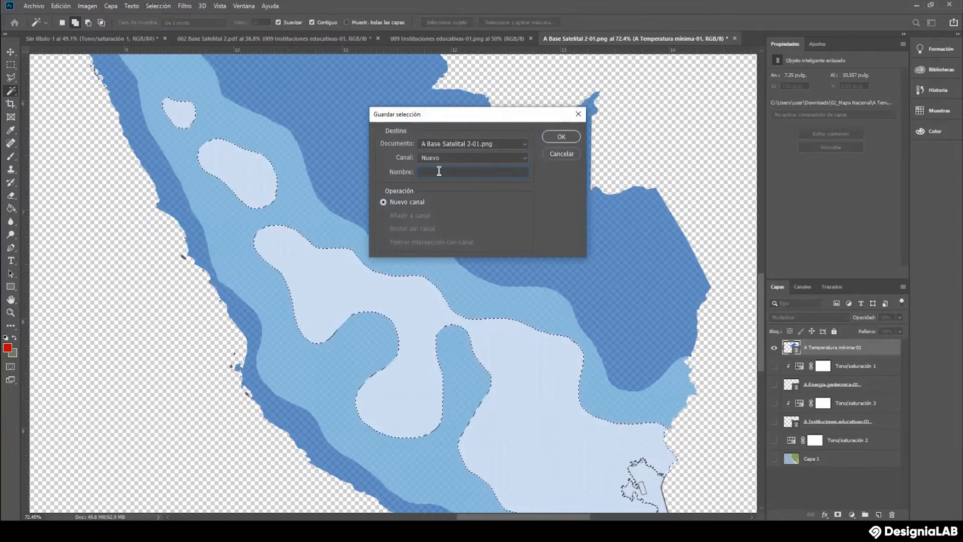
type("-20C")
left_click(560, 136)
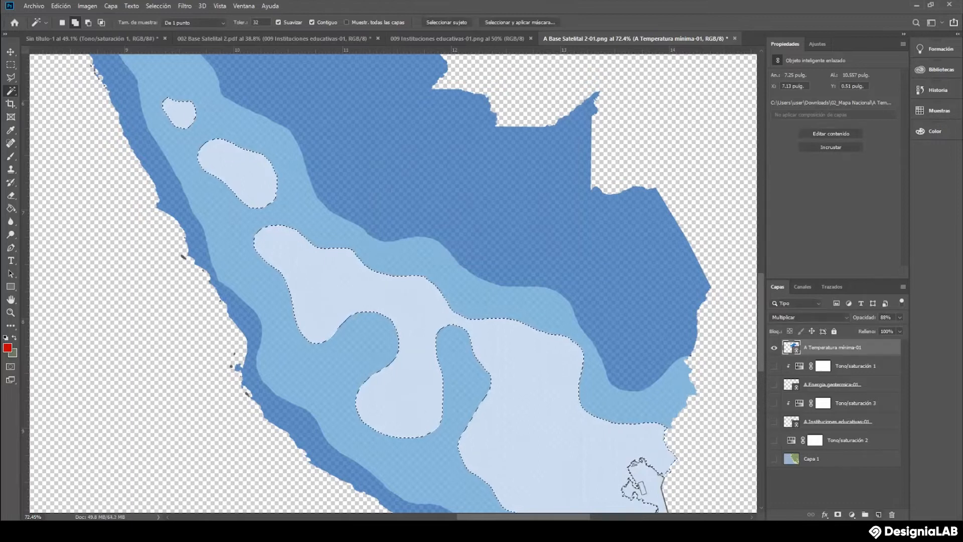
Add an empty layer above A Temperatura mínima-01 and set the foreground colour to white (ffffff).
left_click(879, 515)
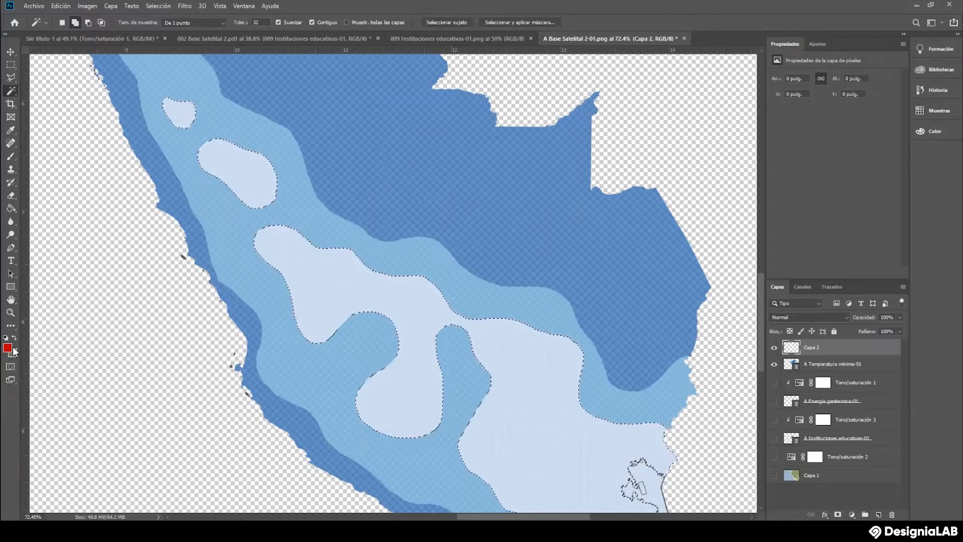
left_click(7, 347)
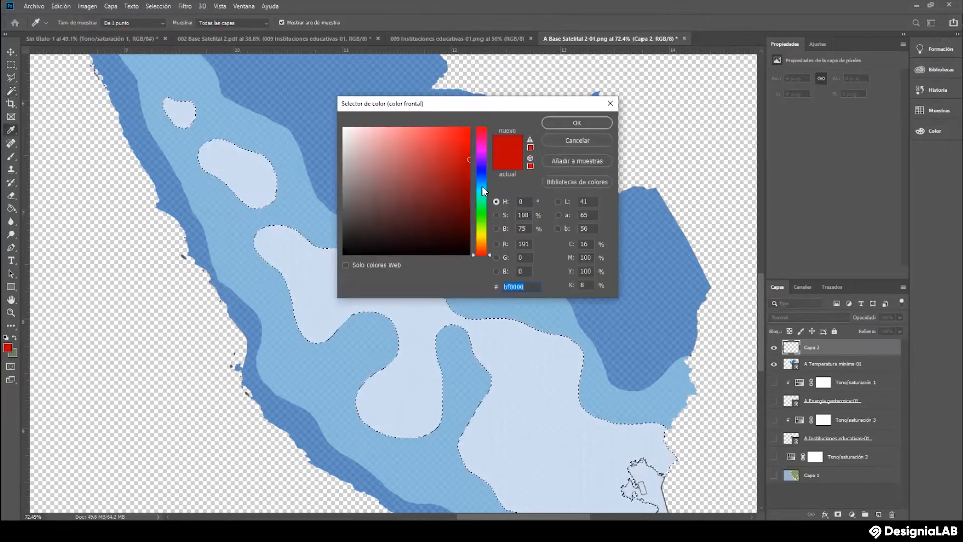
left_click(487, 190)
left_click_drag(461, 145, 343, 128)
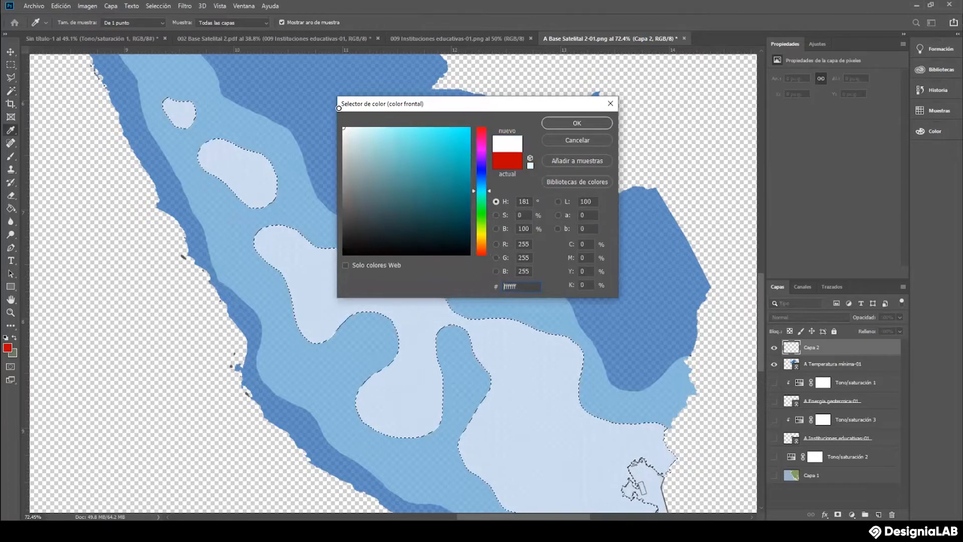
left_click(548, 123)
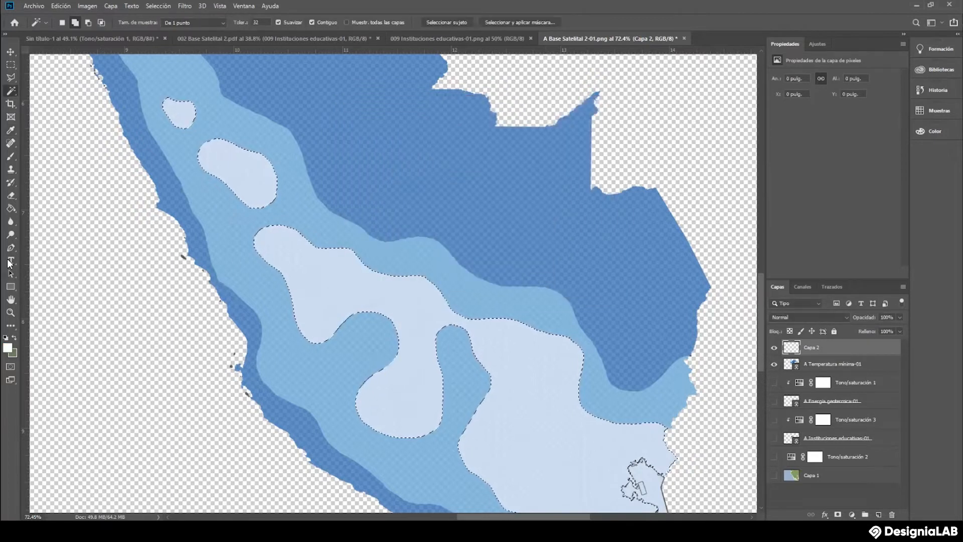
left_click(8, 350)
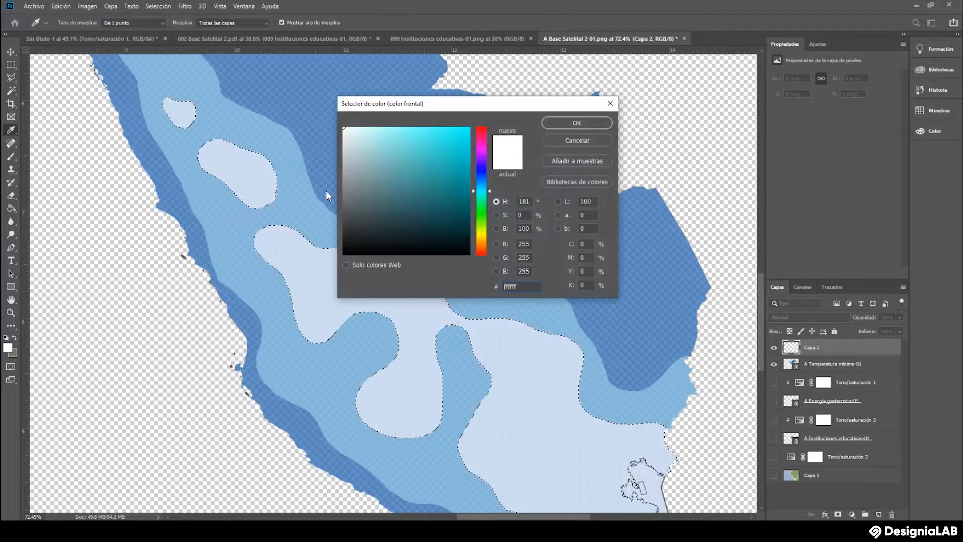
Fill the selected palest map areas with white (#ffffff) on the Capa 2 layer using the Paint Bucket tool.
left_click(577, 123)
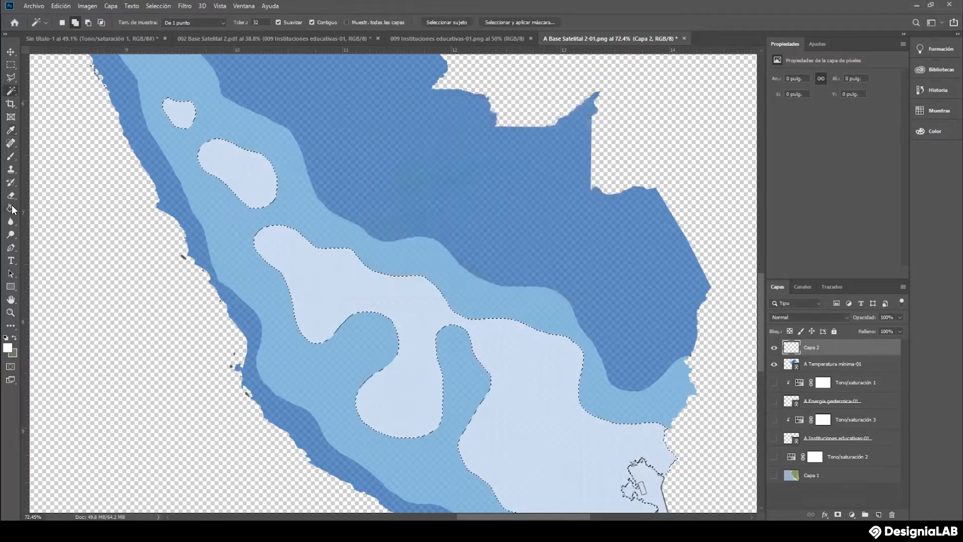
left_click(11, 209)
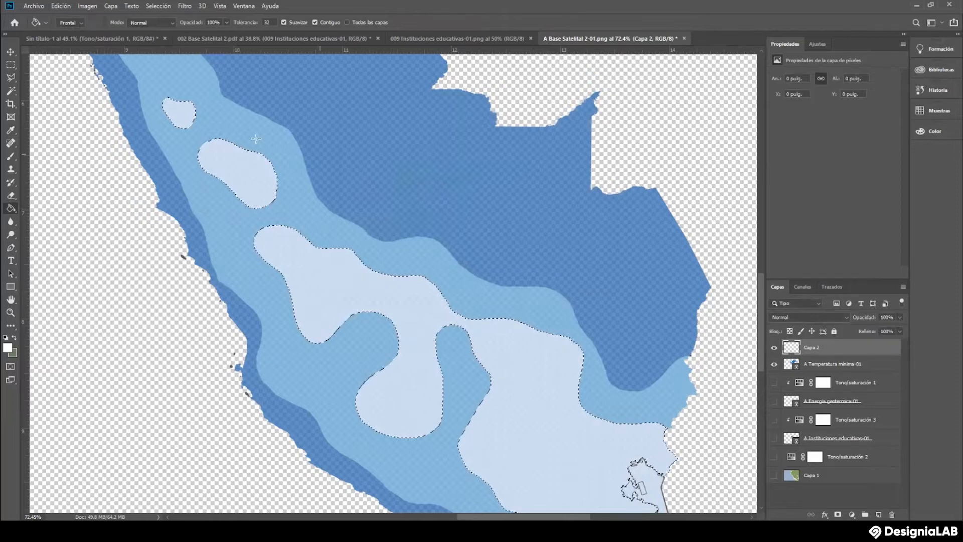
left_click(236, 165)
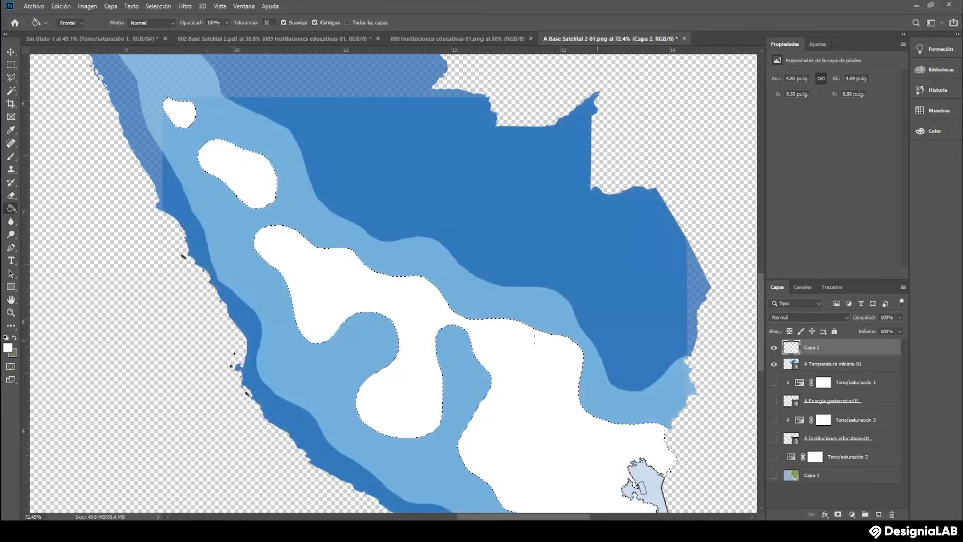
Compare the map with and without the white-filled Capa 2 layer by toggling its visibility.
left_click(774, 347)
left_click(774, 348)
left_click(774, 347)
left_click(774, 348)
left_click(774, 347)
left_click(774, 347)
left_click(774, 347)
left_click(774, 347)
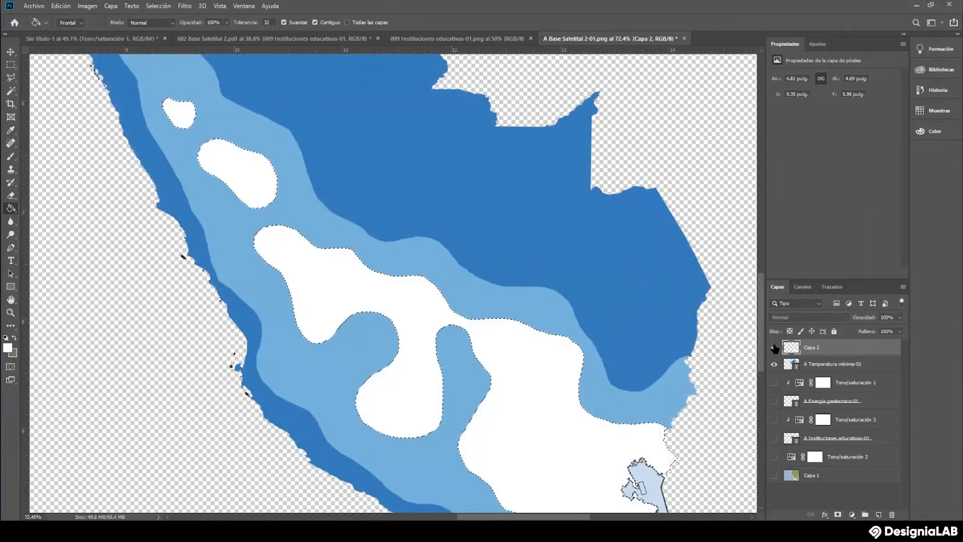
Rename the Capa 2 layer to -20C and leave no layer selected.
double_click(832, 352)
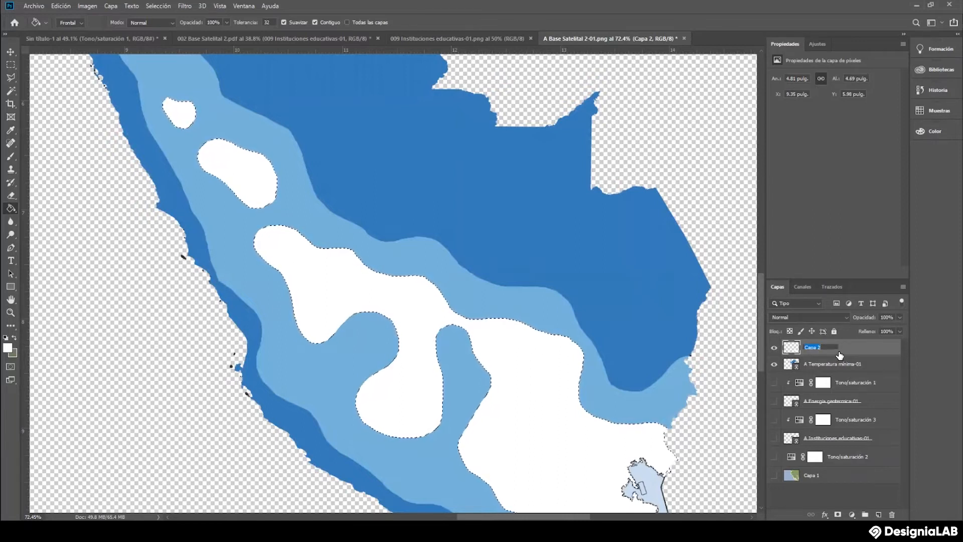
type("-20C")
left_click(854, 498)
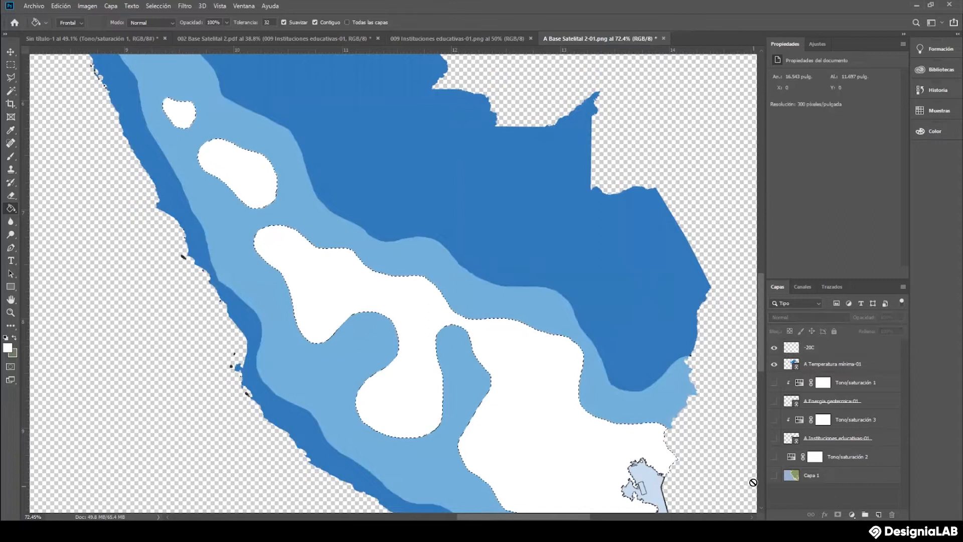
Make all hidden layers visible, from the Tono/saturación 1 adjustment down to the Capa 1 satellite base.
left_click_drag(774, 382, 774, 401)
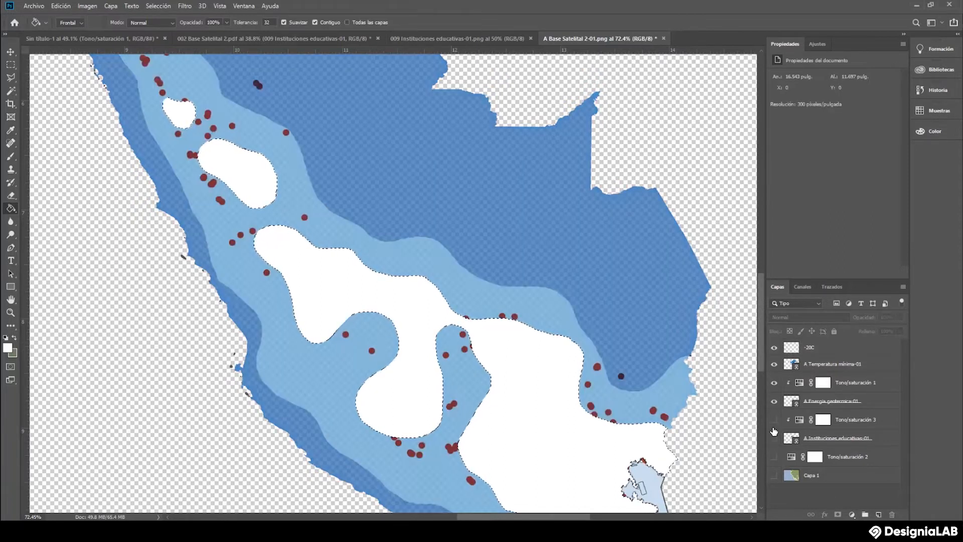
left_click(775, 439)
left_click(775, 457)
left_click(774, 476)
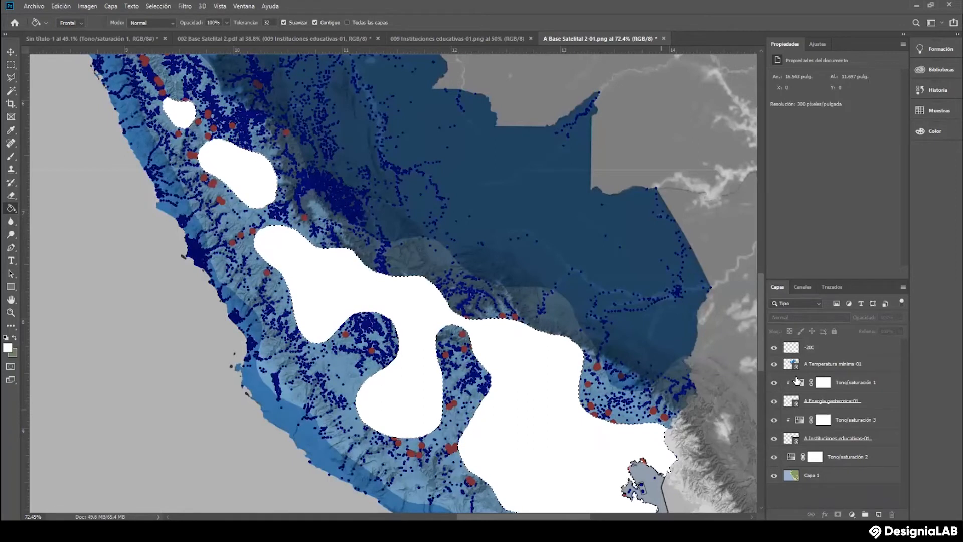
Set the -20C layer's blending mode to Luz suave and compare the map with and without the layer.
left_click(792, 348)
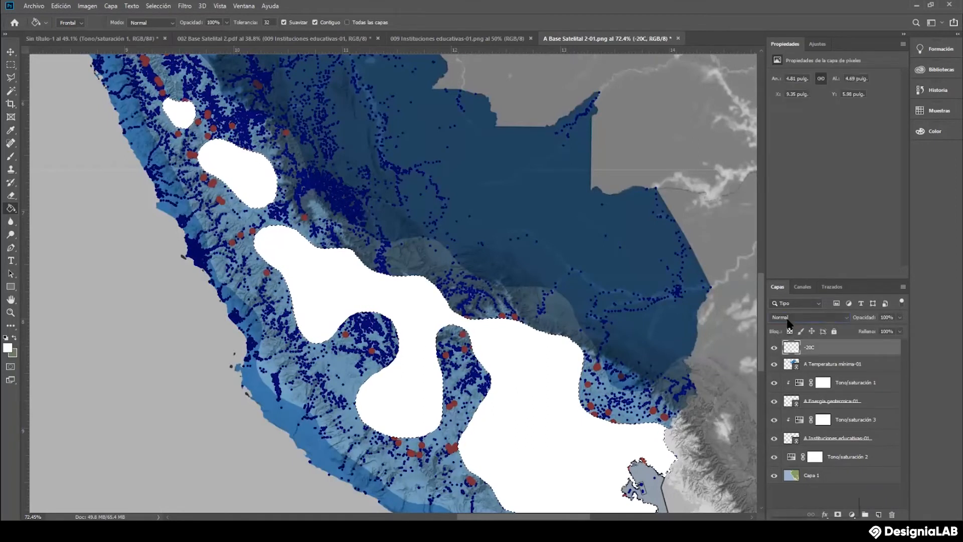
left_click(789, 318)
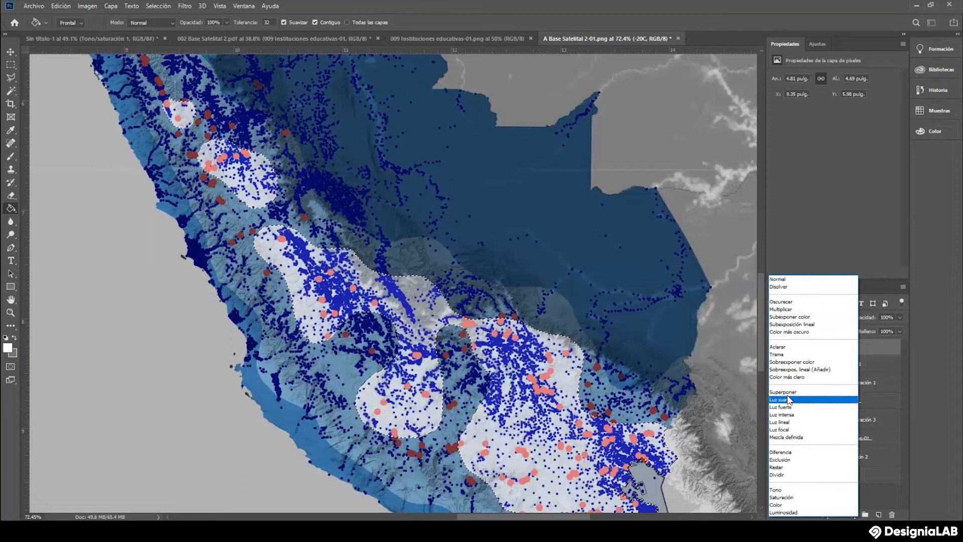
left_click(781, 398)
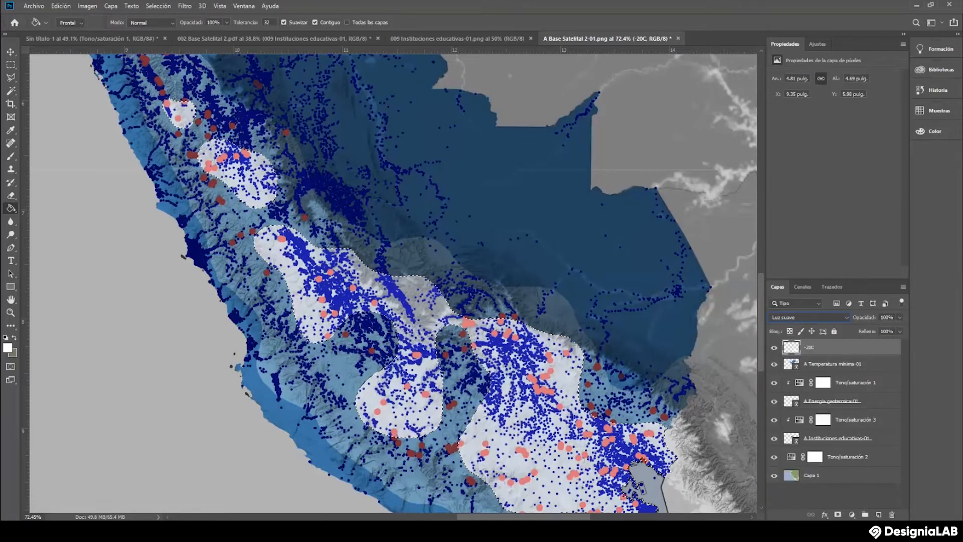
left_click(774, 349)
left_click(774, 348)
left_click(774, 348)
left_click(774, 348)
Deselect the white-filled areas and compare the wider map with and without the -20C layer.
left_click(11, 312)
left_click(428, 324, "alt")
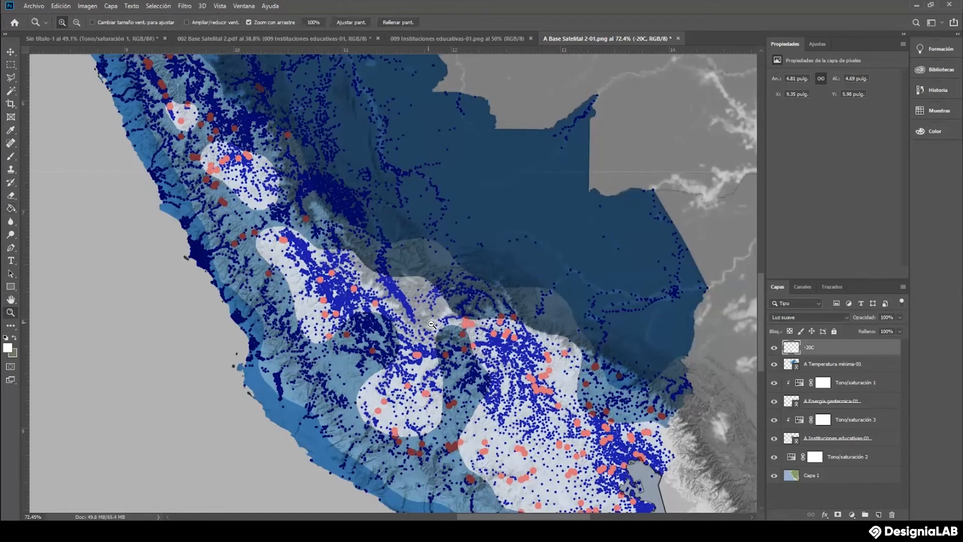
left_click(427, 324, "alt")
left_click(428, 323, "alt")
left_click(512, 374)
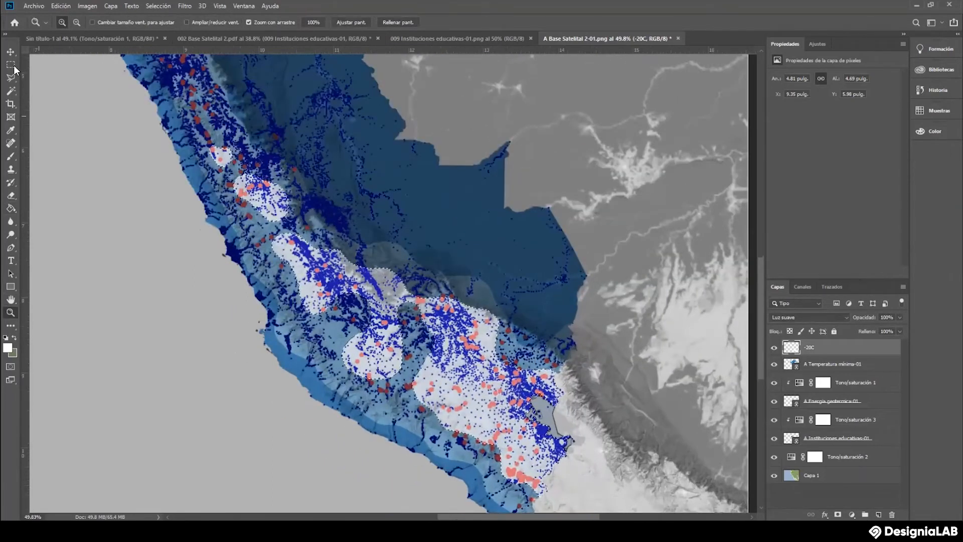
left_click(161, 6)
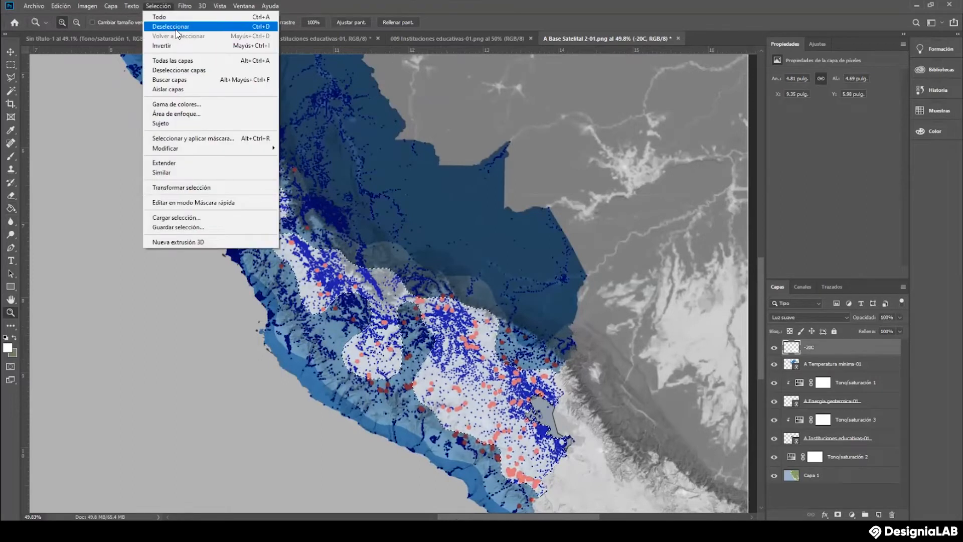
left_click(175, 28)
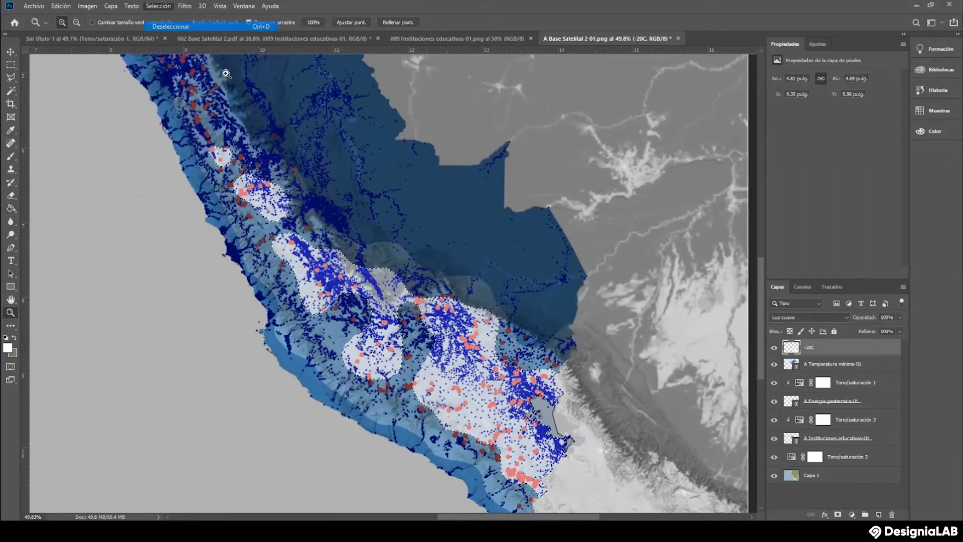
left_click(774, 347)
left_click(774, 347)
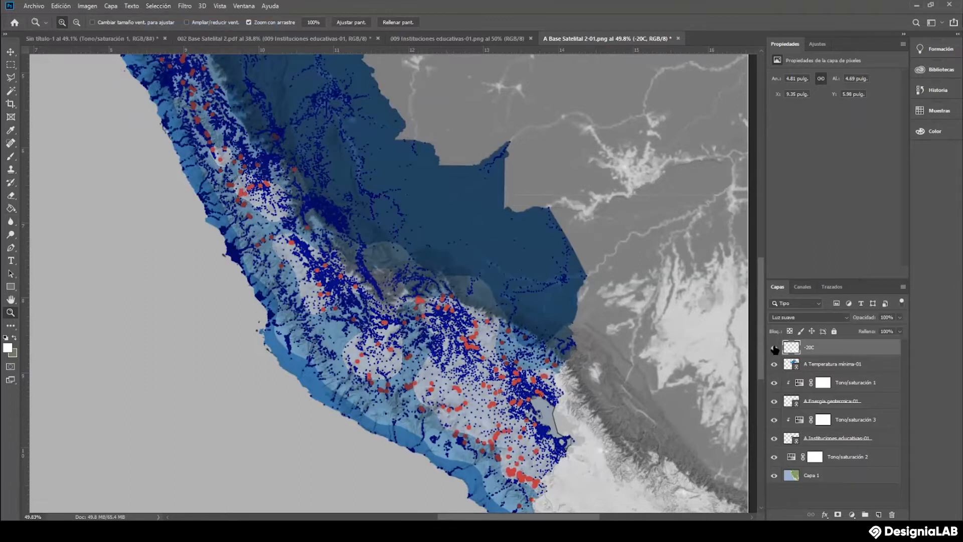
left_click(774, 348)
left_click(774, 347)
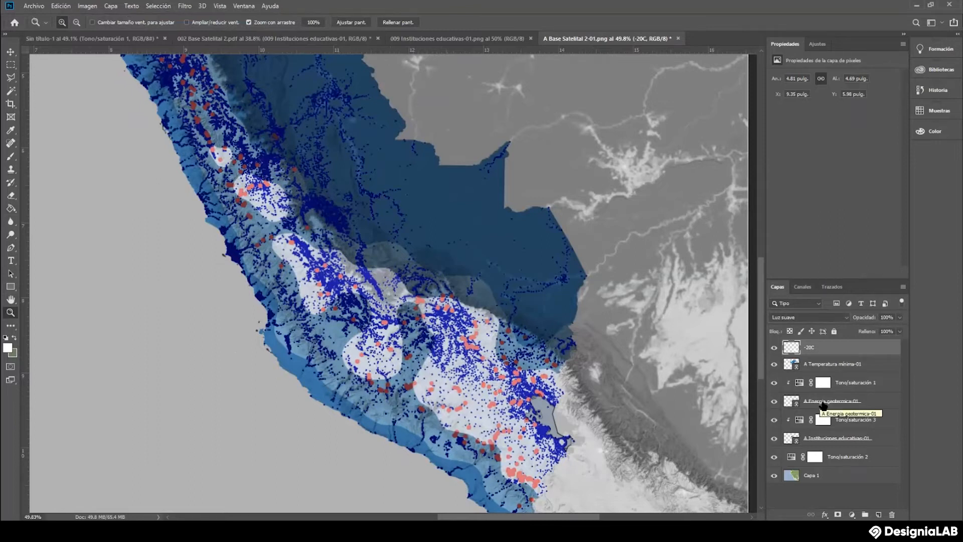
Move the geothermal energy layer and its Tono/saturación 1 adjustment together to the top of the layer stack, above -20C.
left_click(822, 404)
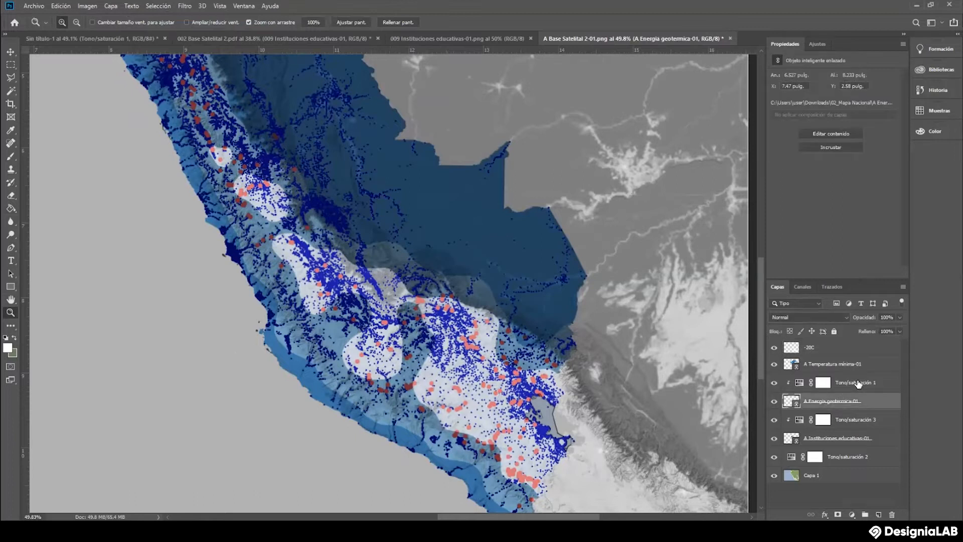
left_click(856, 385, "ctrl")
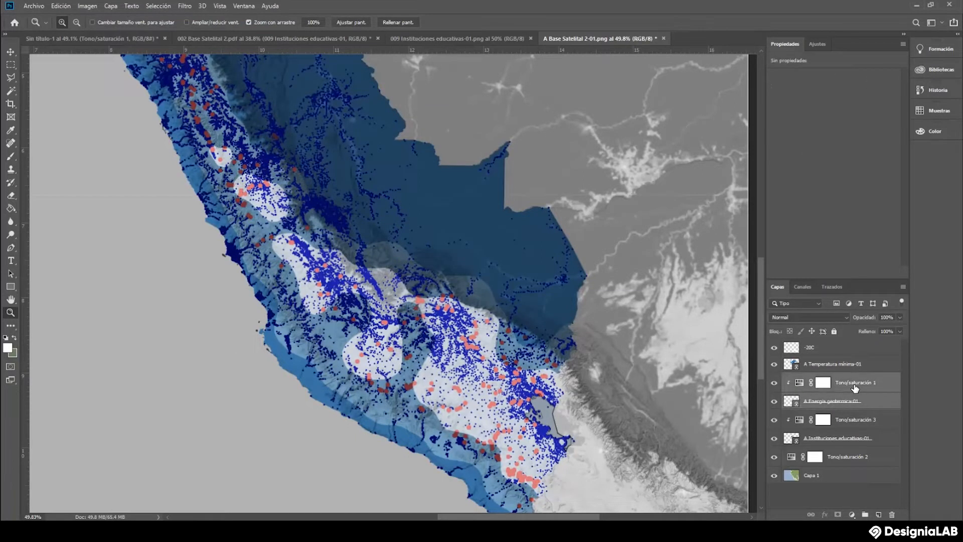
left_click_drag(853, 386, 847, 344)
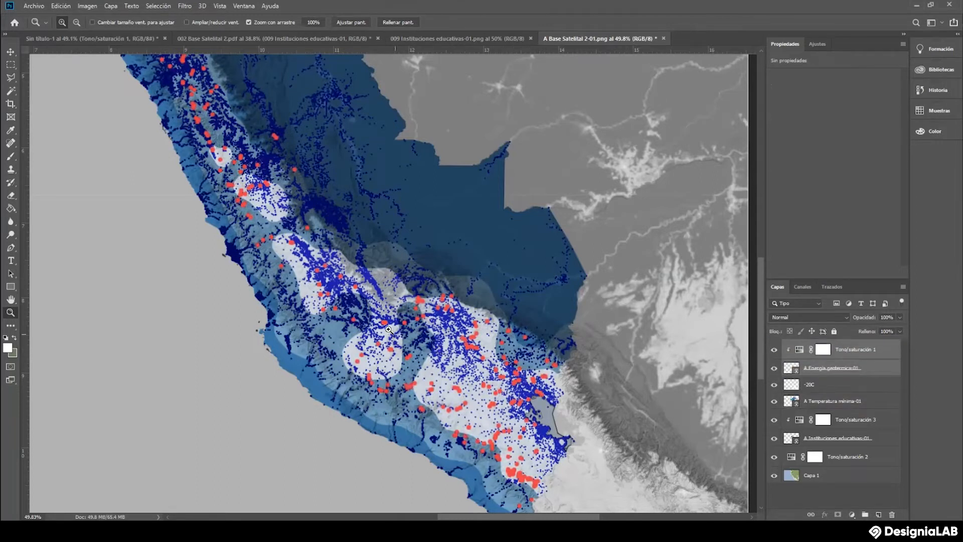
mouse_move(390, 328)
left_mouse_down()
mouse_move(382, 331)
mouse_move(407, 331)
mouse_move(377, 333)
left_mouse_up()
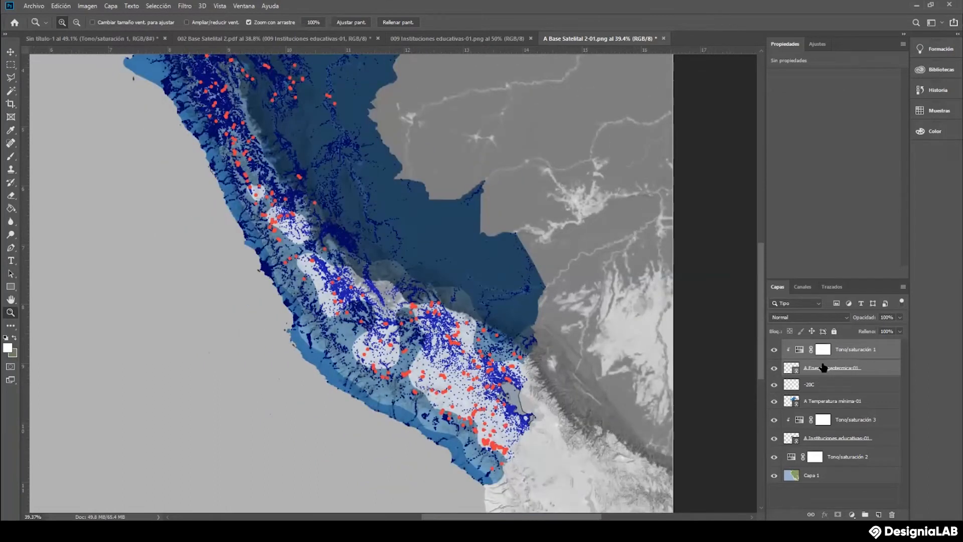
left_click_drag(845, 350, 831, 409)
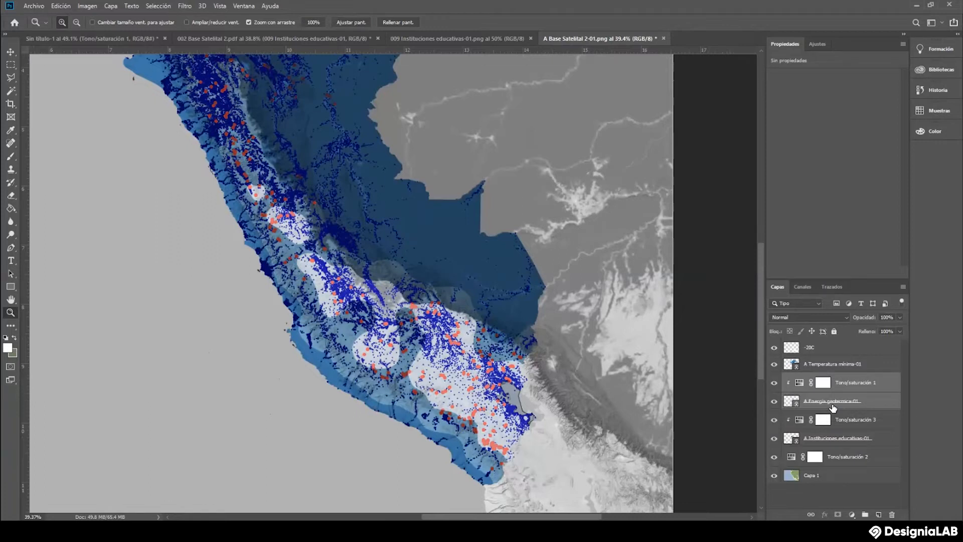
key("ctrl+z")
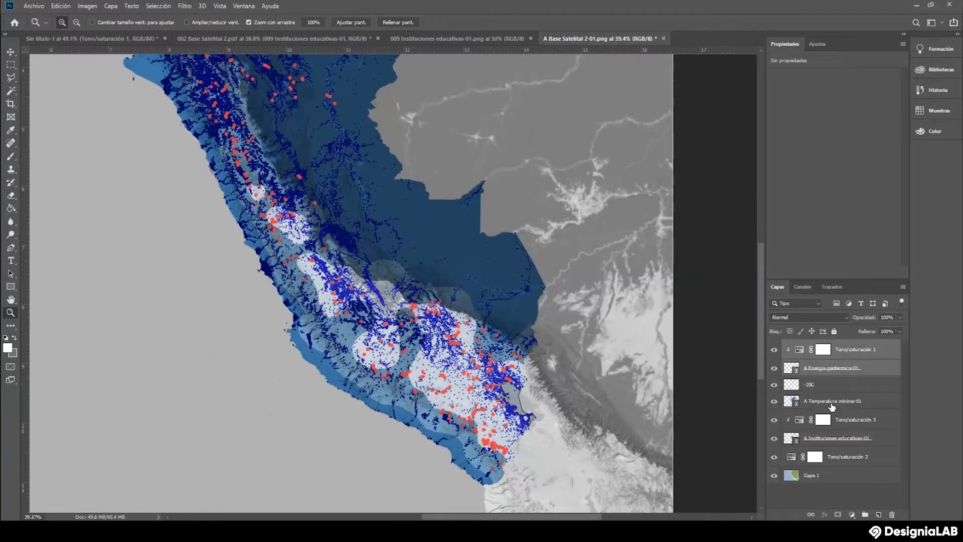
Examine how the red geothermal points and blue educational institution points are distributed across the white -20C areas in the south.
left_click(412, 325)
left_click_drag(411, 324, 462, 368)
left_click_drag(510, 324, 533, 324)
left_click_drag(373, 374, 421, 381)
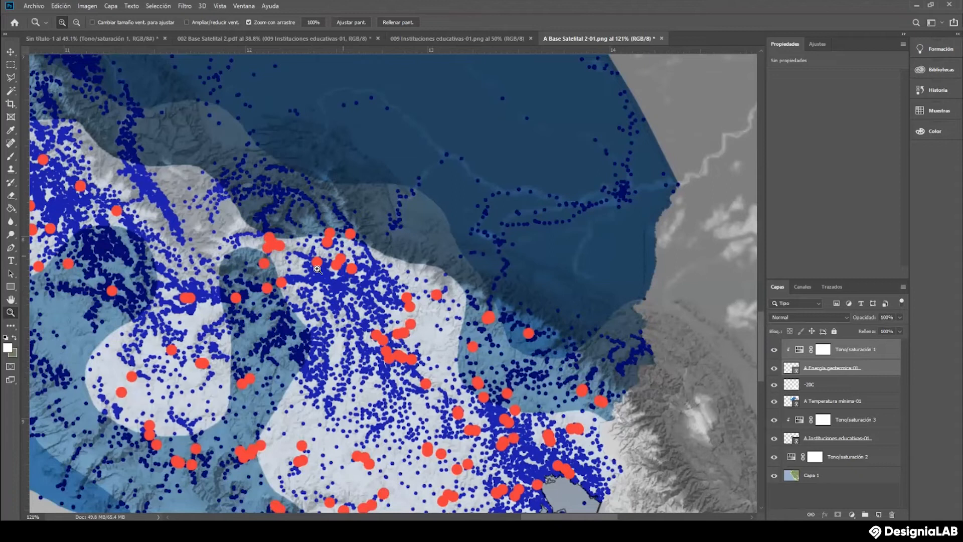
scroll(484, 475, "down", 3)
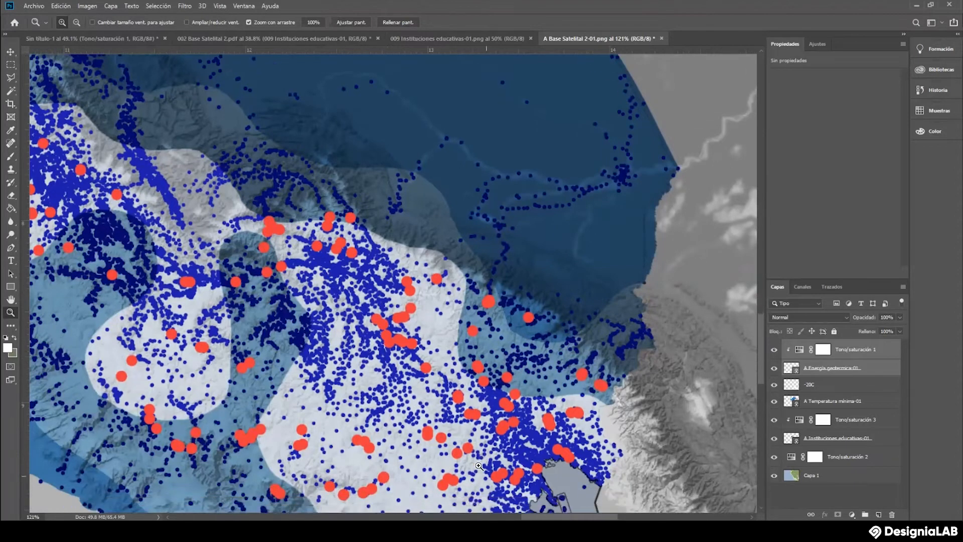
scroll(479, 465, "down", 3)
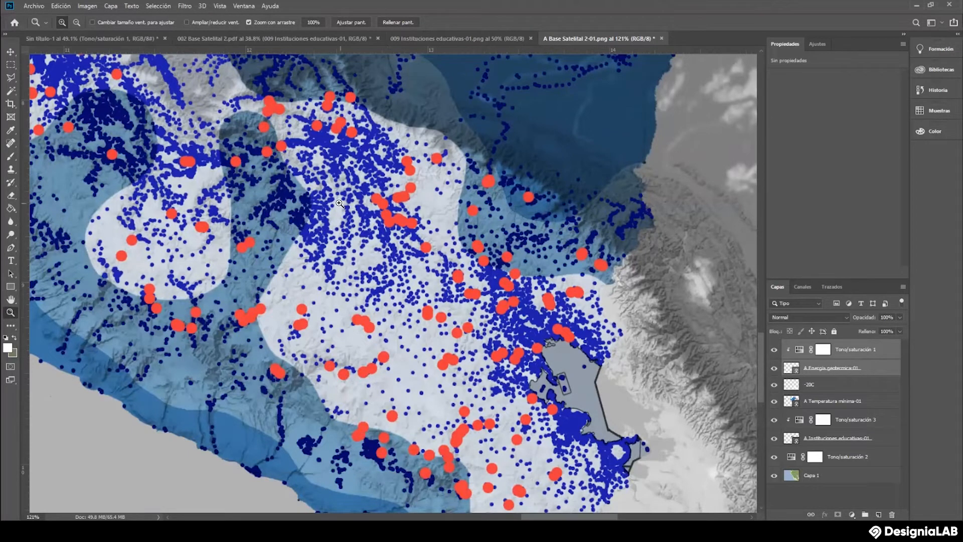
scroll(288, 136, "up", 1)
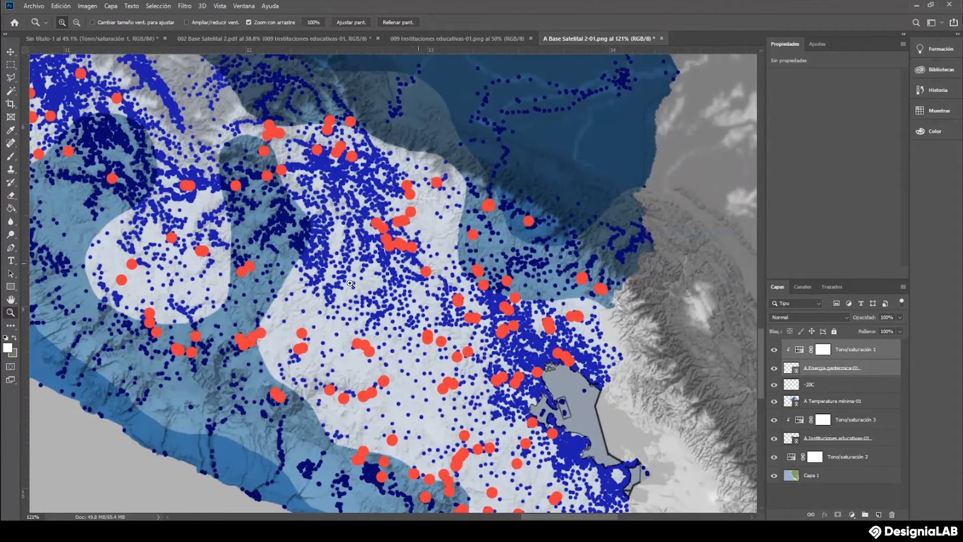
left_click_drag(402, 384, 315, 373)
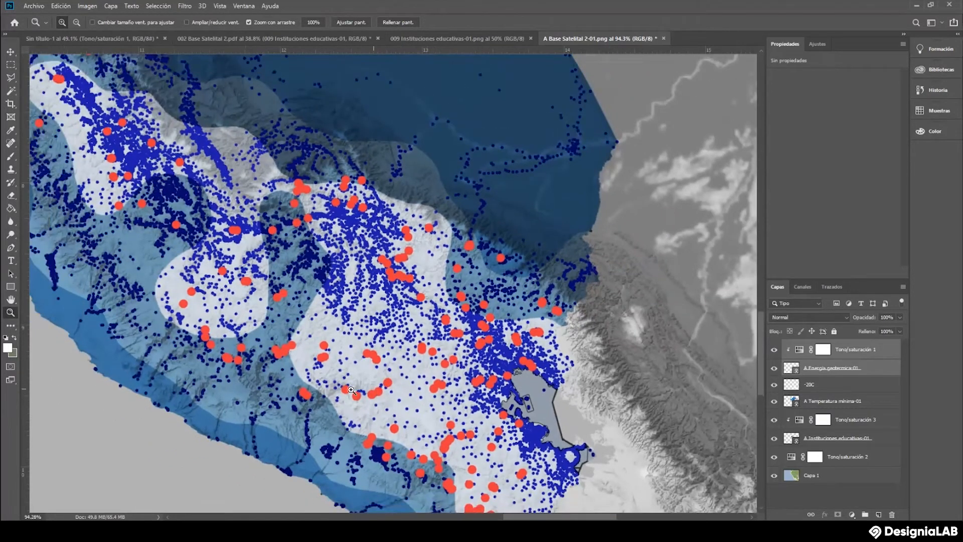
left_click(367, 391)
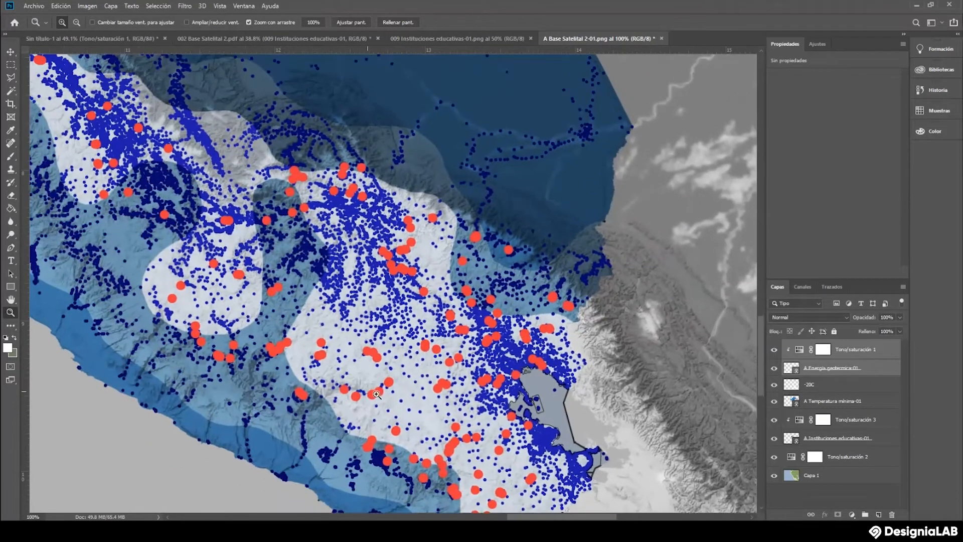
left_click(368, 392)
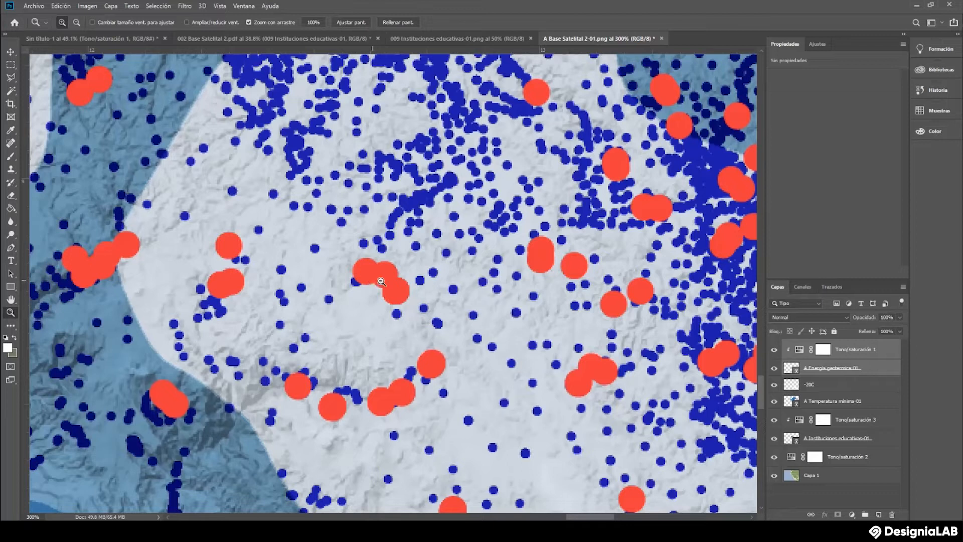
left_click(373, 283)
left_click_drag(483, 389, 435, 421)
scroll(457, 421, "down", 1)
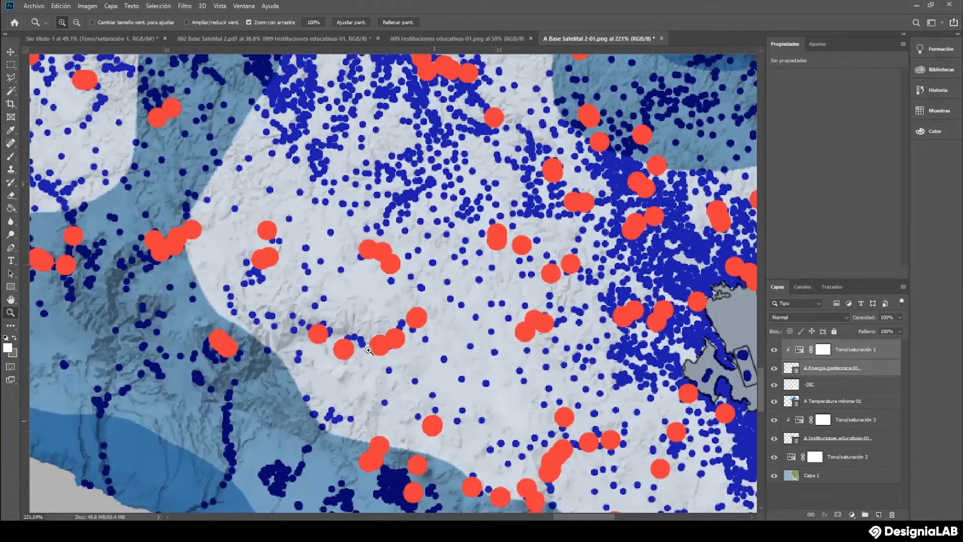
scroll(370, 350, "down", 4)
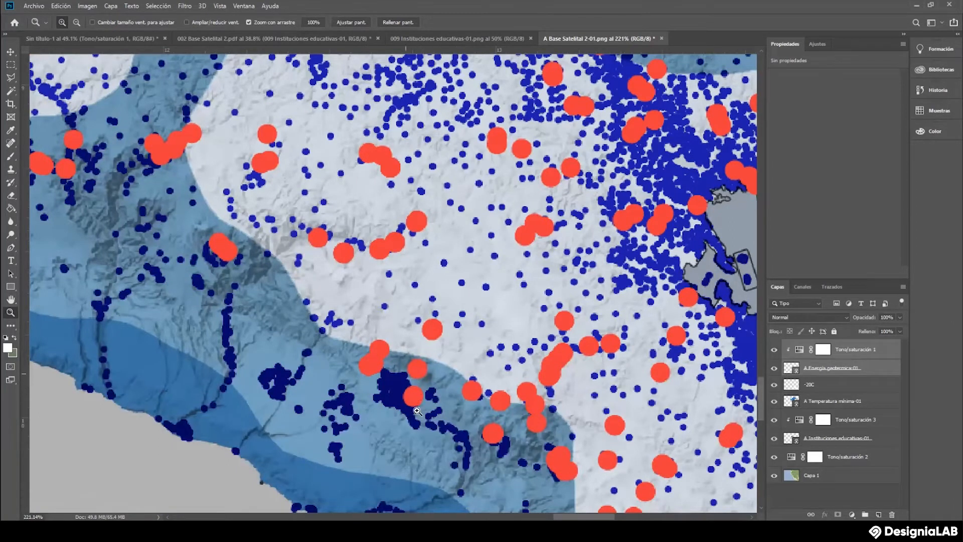
scroll(442, 431, "down", 4)
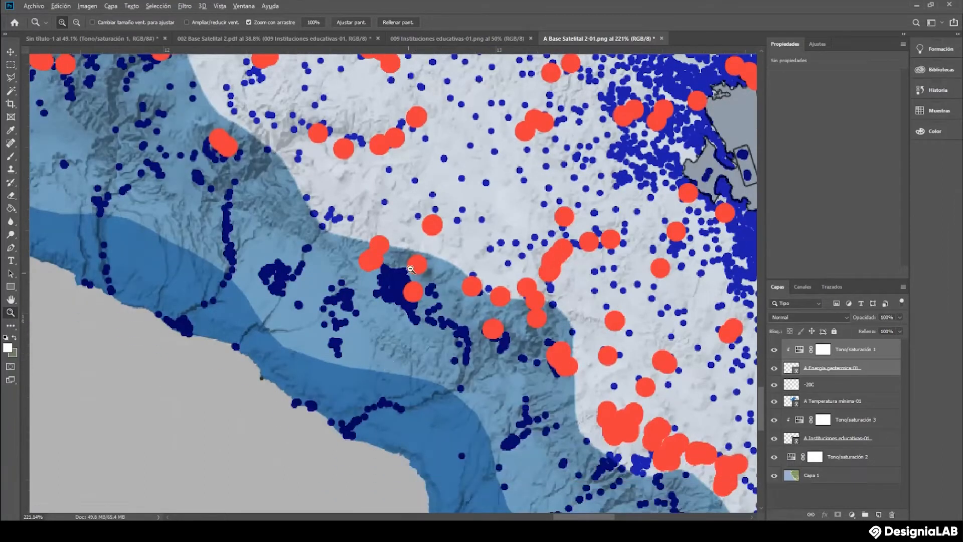
scroll(410, 281, "up", 4)
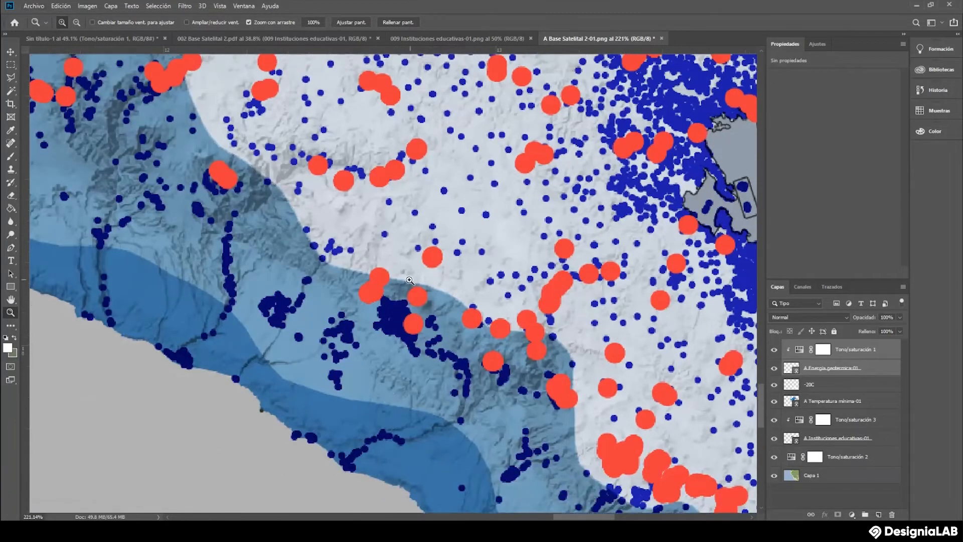
scroll(410, 281, "up", 6)
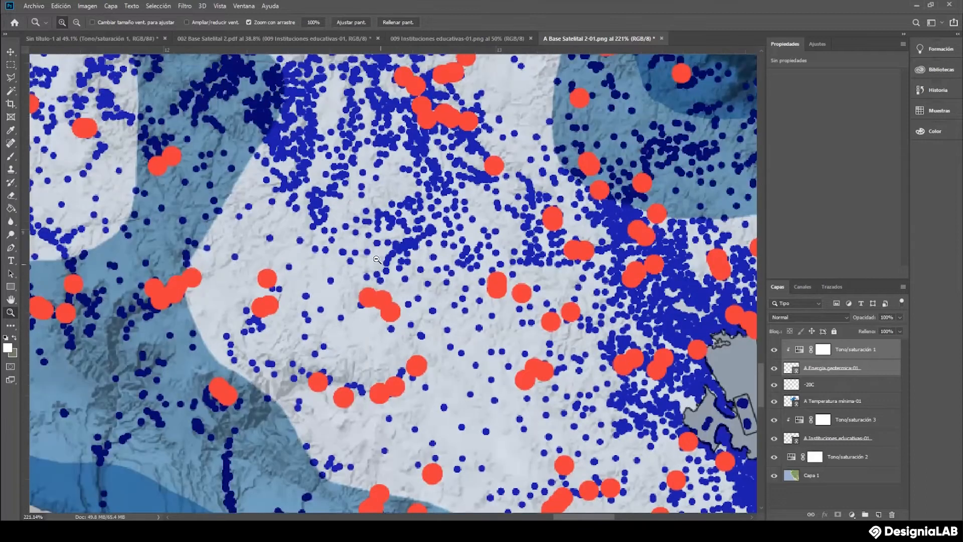
Examine how the geothermal and educational institution points follow the white -20C areas northward along the Andes.
left_click(377, 260, "alt")
left_click(377, 260, "alt")
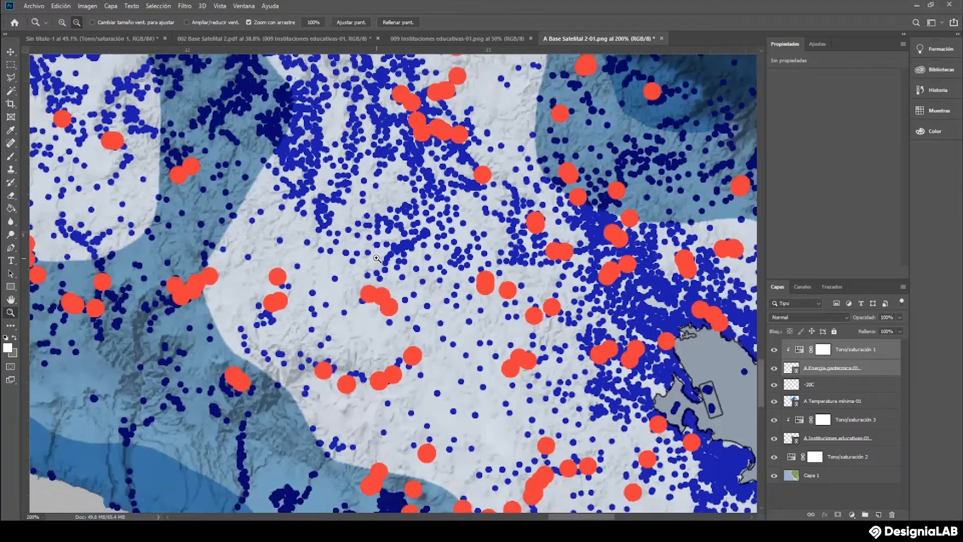
left_click(377, 260, "alt")
scroll(365, 259, "up", 5)
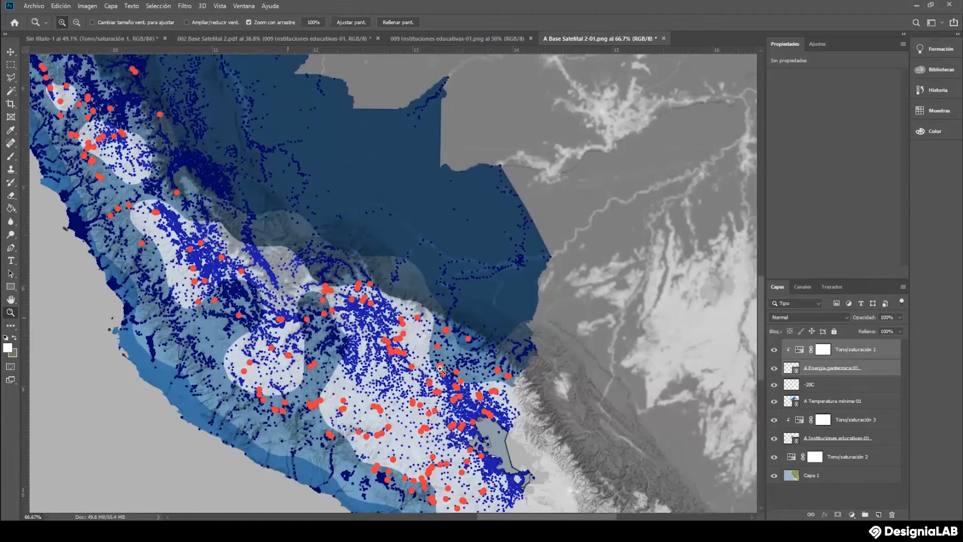
scroll(542, 511, "left", 5)
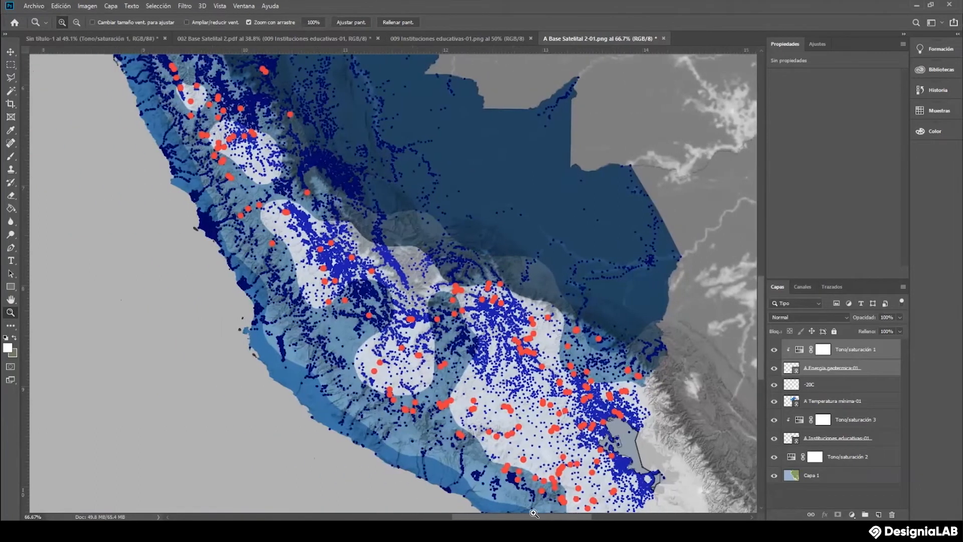
scroll(406, 311, "up", 2)
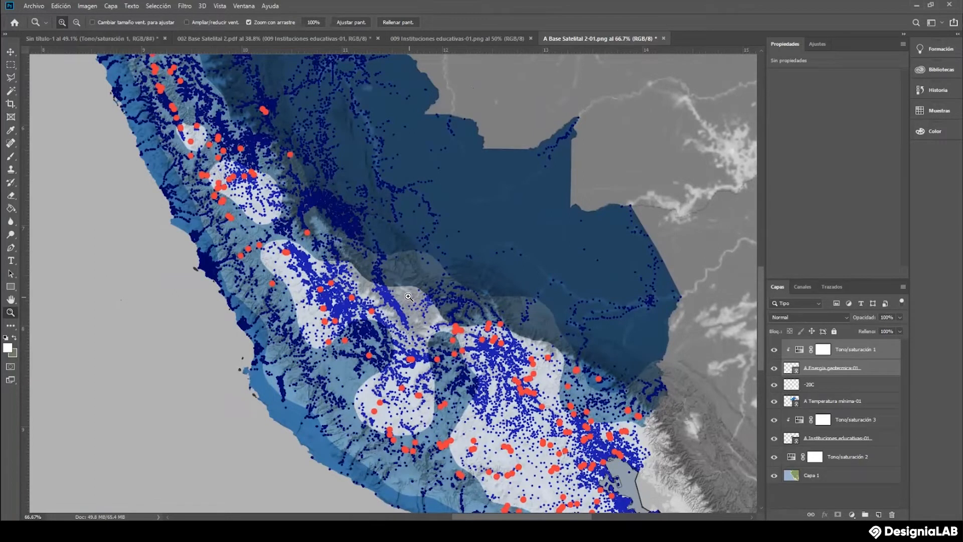
scroll(371, 296, "up", 3)
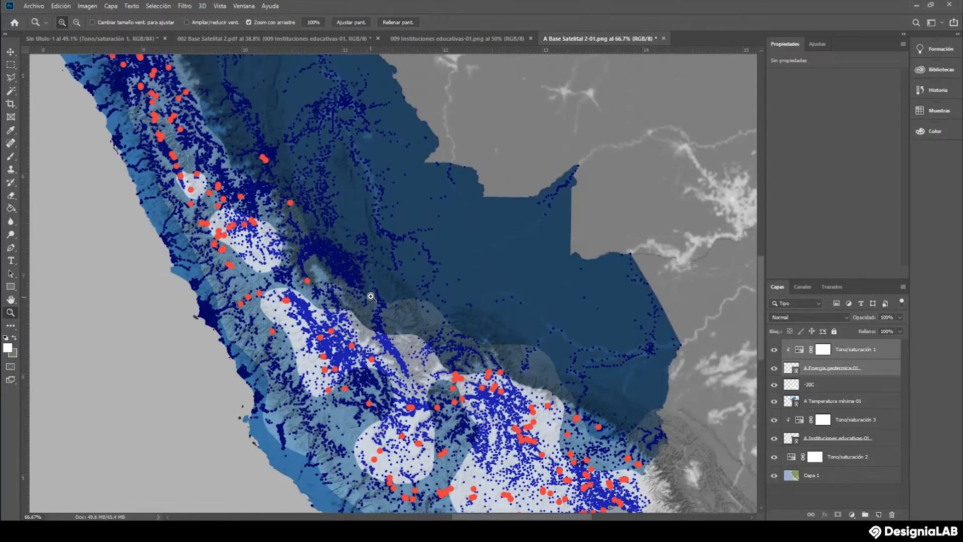
scroll(364, 298, "down", 2)
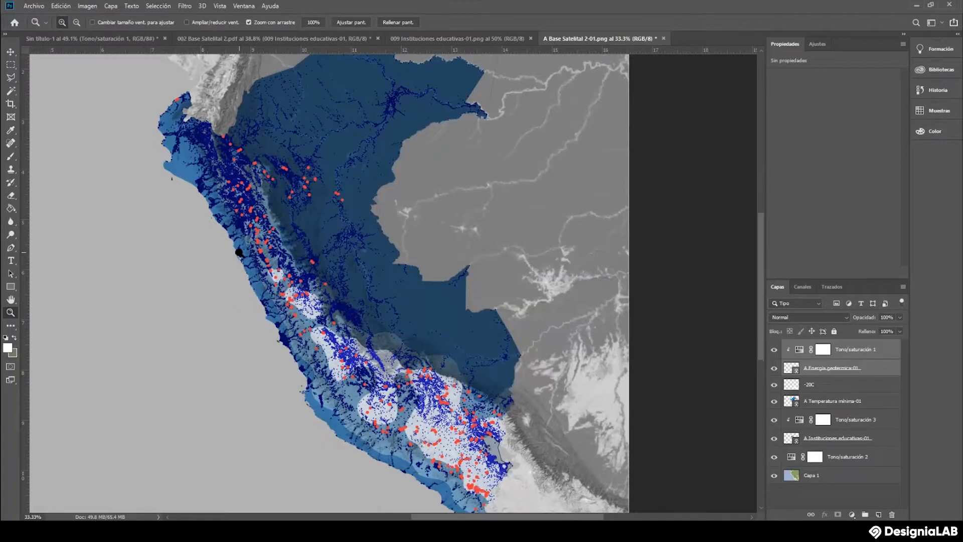
Inspect the large southern -20C area up close for scattered institutions and nearby geothermal points.
left_click_drag(457, 427, 472, 403)
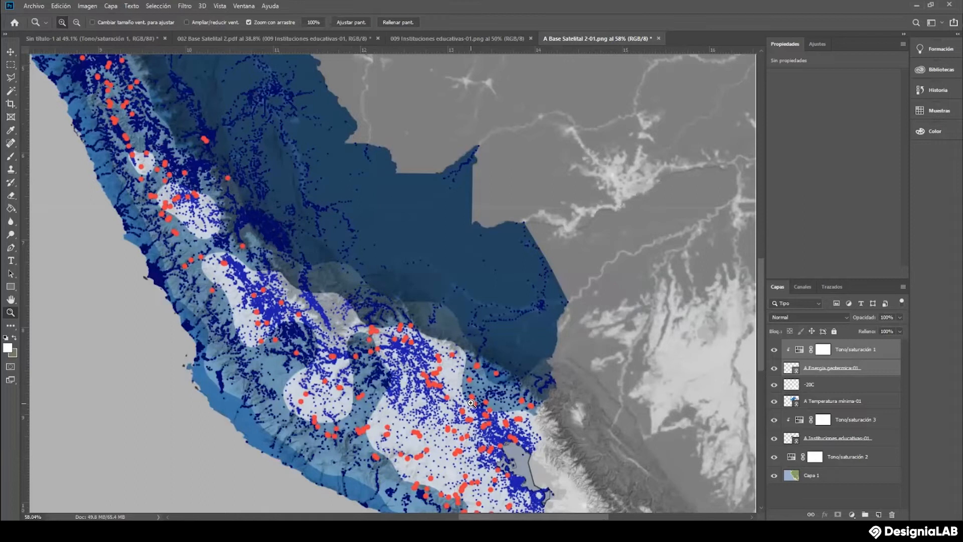
scroll(422, 449, "down", 3)
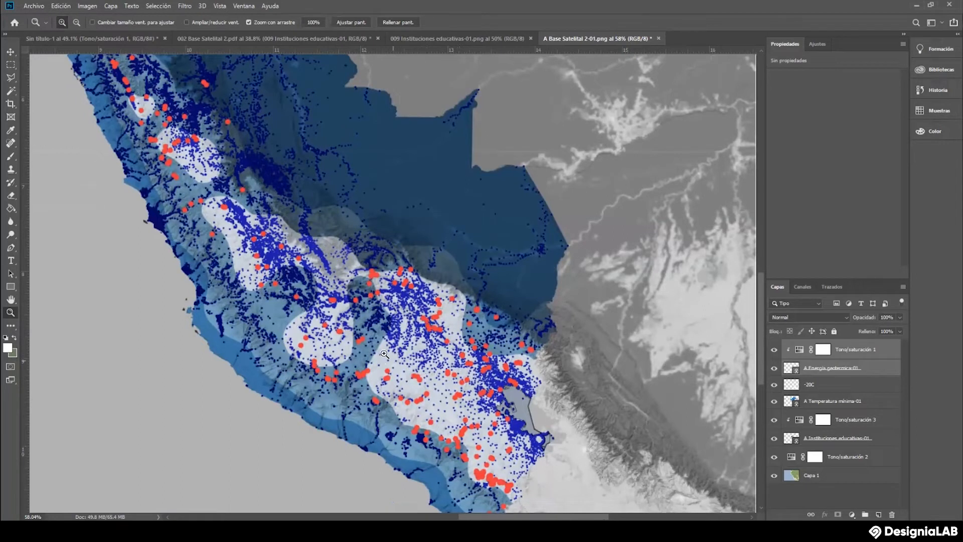
left_click_drag(434, 348, 437, 353)
scroll(437, 352, "down", 2)
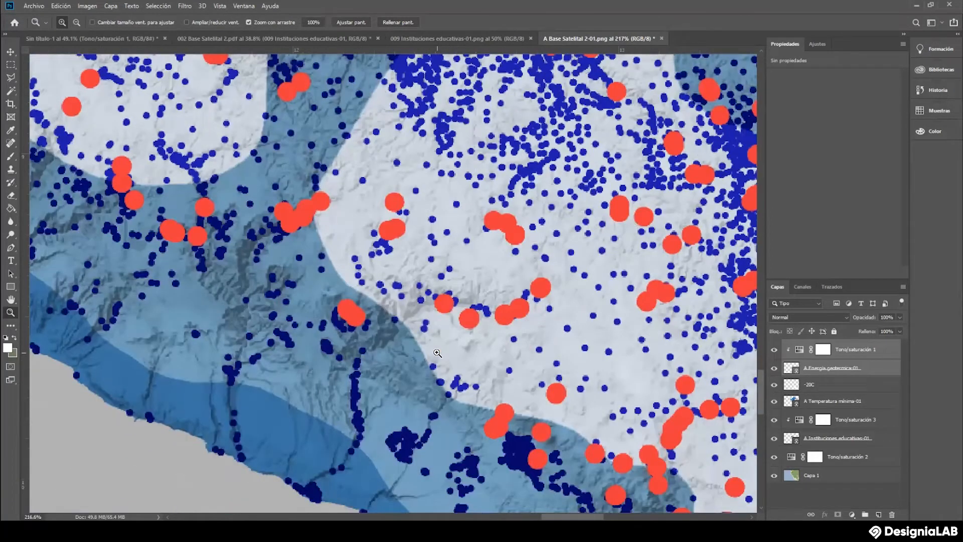
scroll(610, 260, "up", 2)
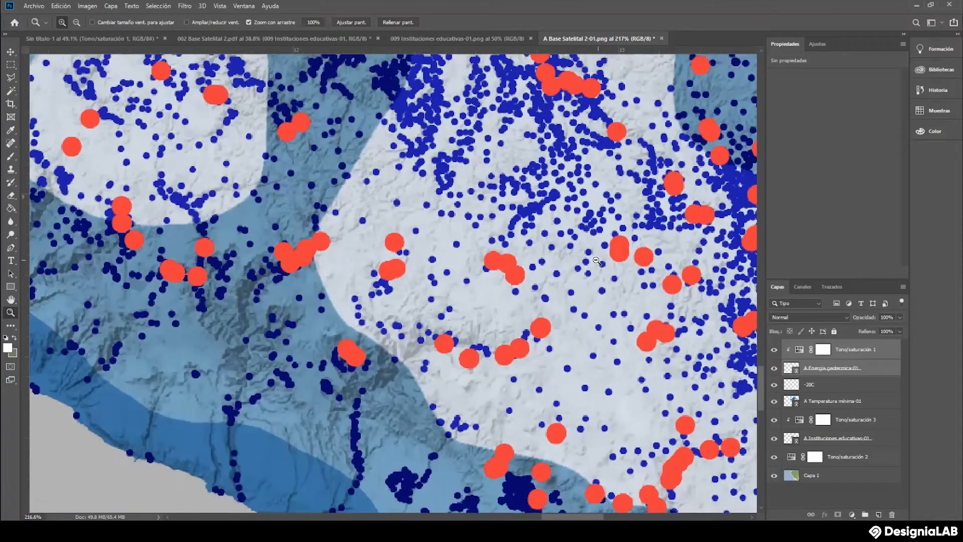
left_click(549, 261, "alt")
left_click(637, 237, "alt")
left_click(593, 264, "alt")
left_click(580, 293, "alt")
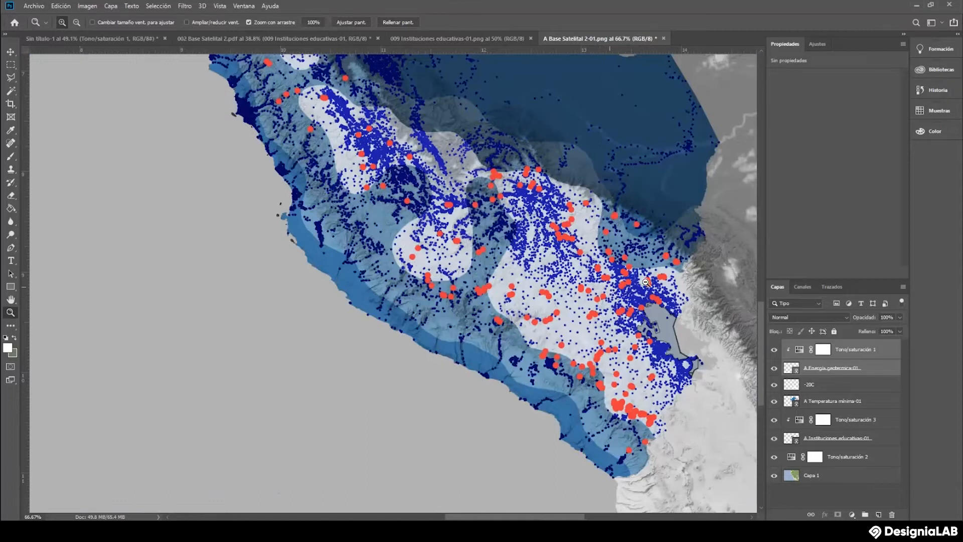
Compare the southern -20C areas around the lake with the rest of the country for overlaps of geothermal and institution points.
left_click(646, 283)
left_click(496, 297)
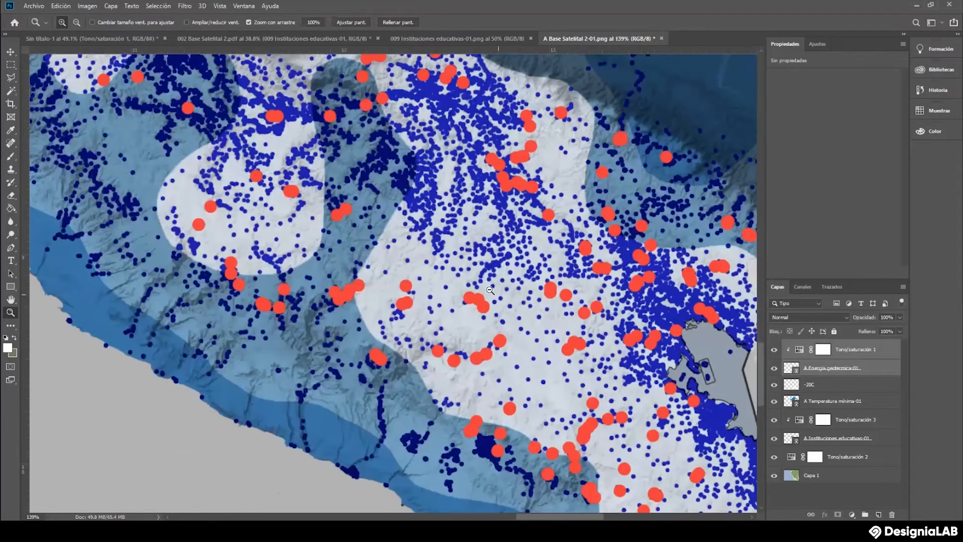
left_click(466, 284, "alt")
left_click(430, 270, "alt")
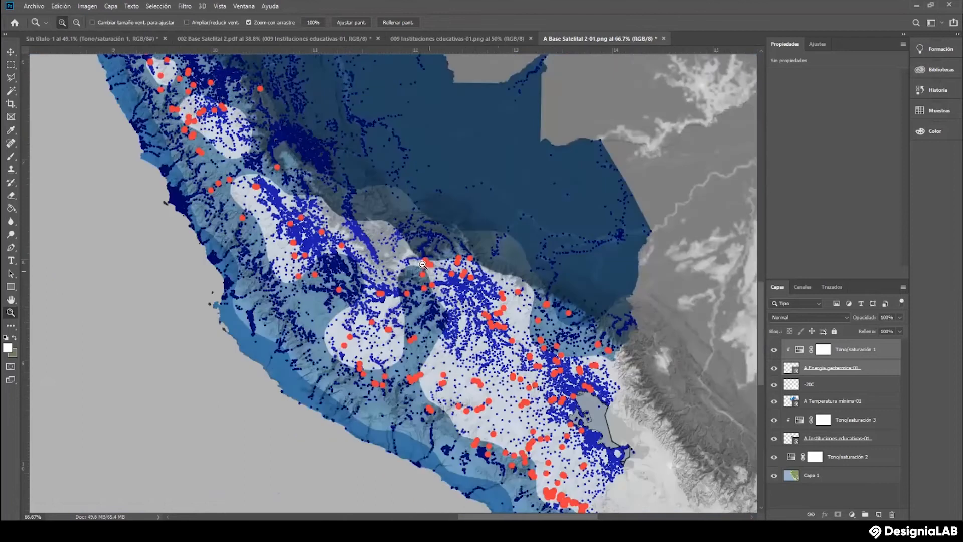
left_click(444, 262, "alt")
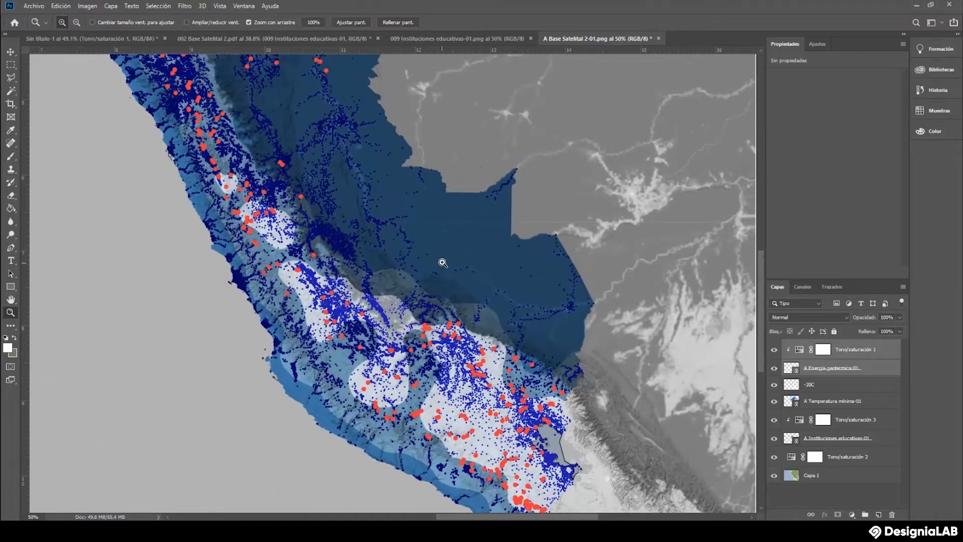
key("alt")
left_click(443, 262, "alt")
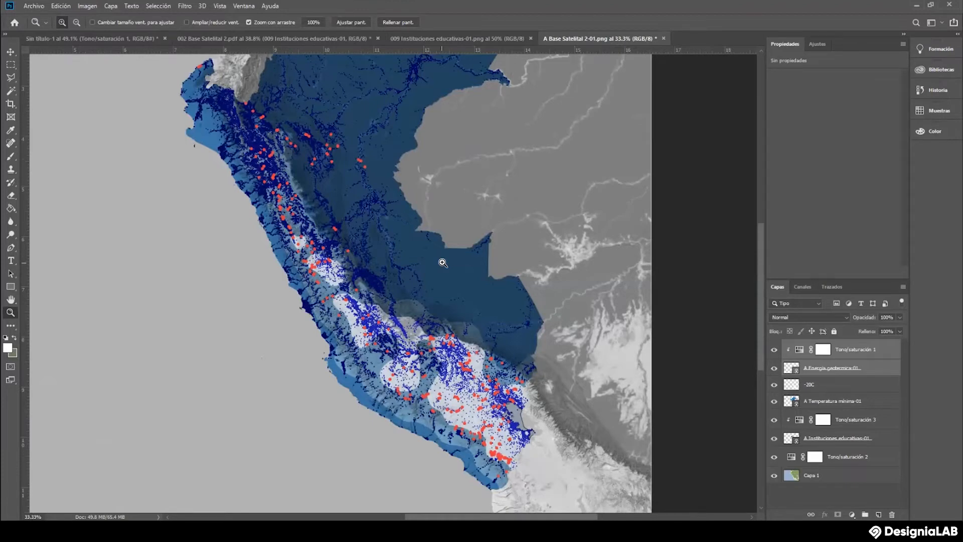
scroll(442, 262, "up", 2)
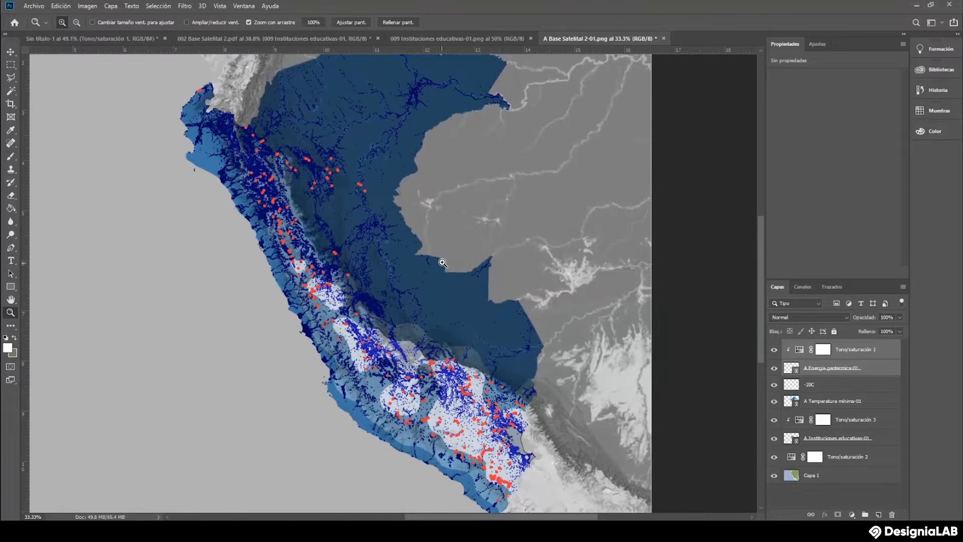
scroll(446, 297, "down", 2)
scroll(446, 297, "up", 1)
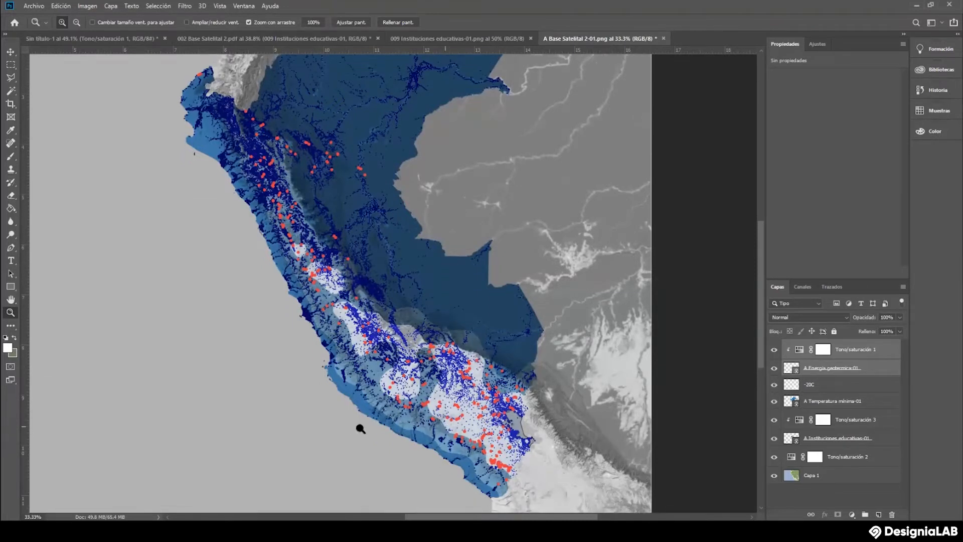
left_click(226, 380, "alt")
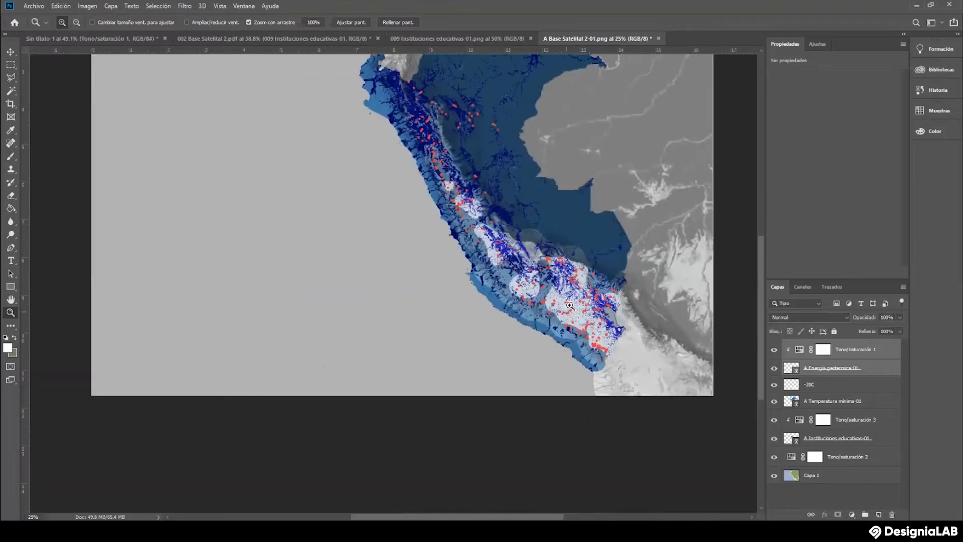
left_click(572, 305)
left_click(633, 304)
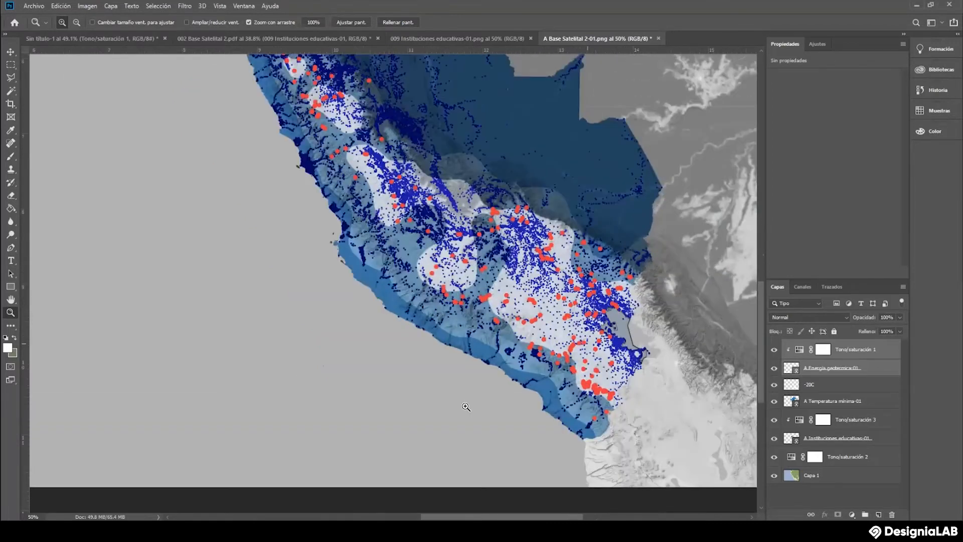
scroll(494, 318, "up", 1)
scroll(494, 317, "up", 2)
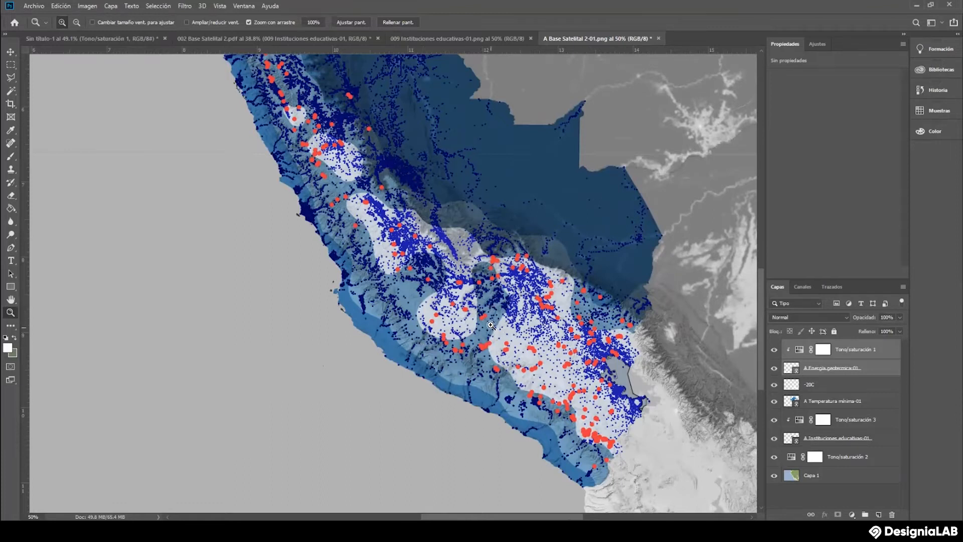
Review the complete map composition, from the northern border to the southern coast and the empty ocean area.
left_click(533, 310, "alt")
left_click(533, 310, "alt")
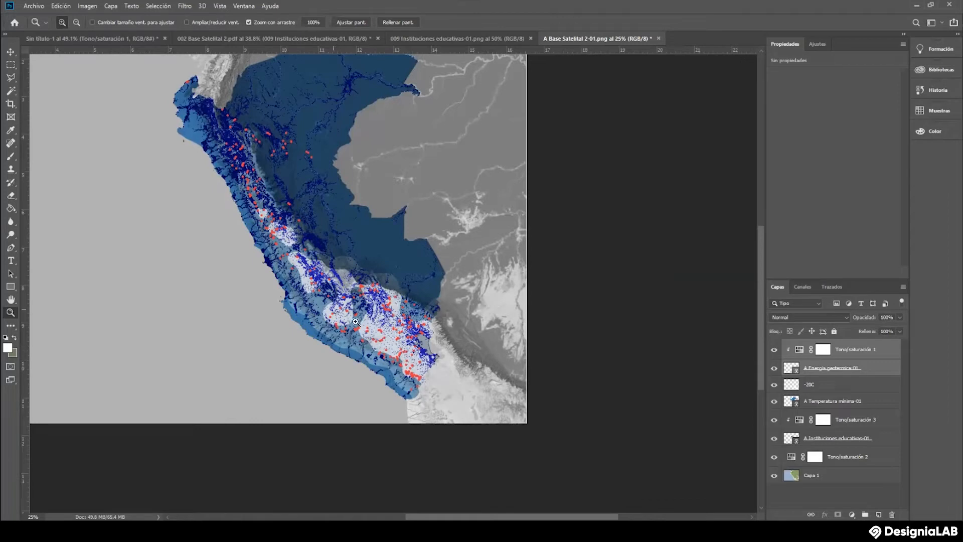
scroll(333, 305, "up", 2)
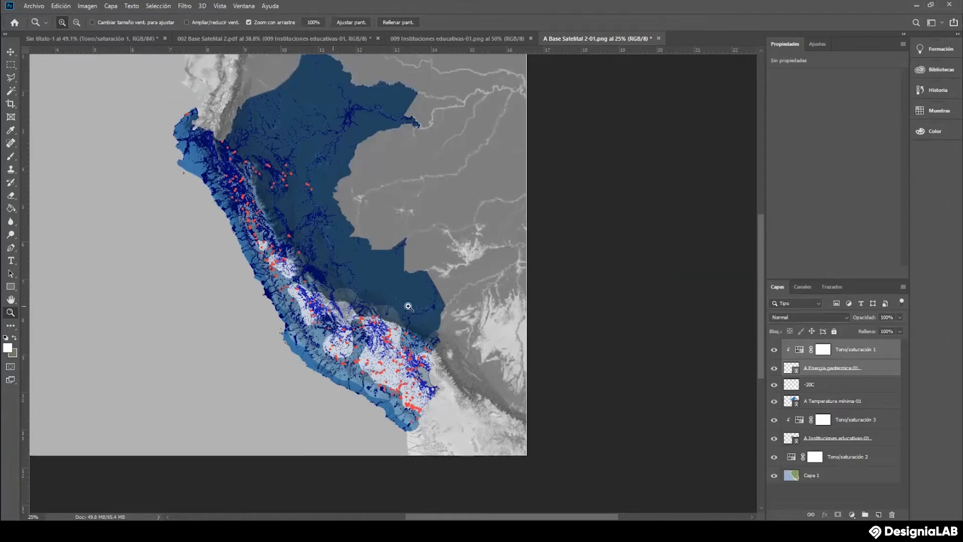
scroll(396, 316, "up", 1)
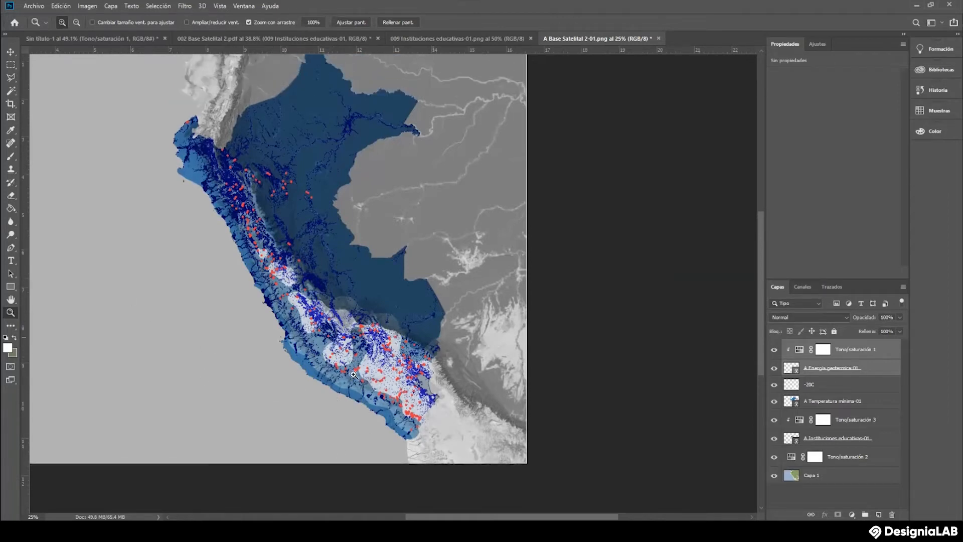
scroll(326, 321, "down", 2)
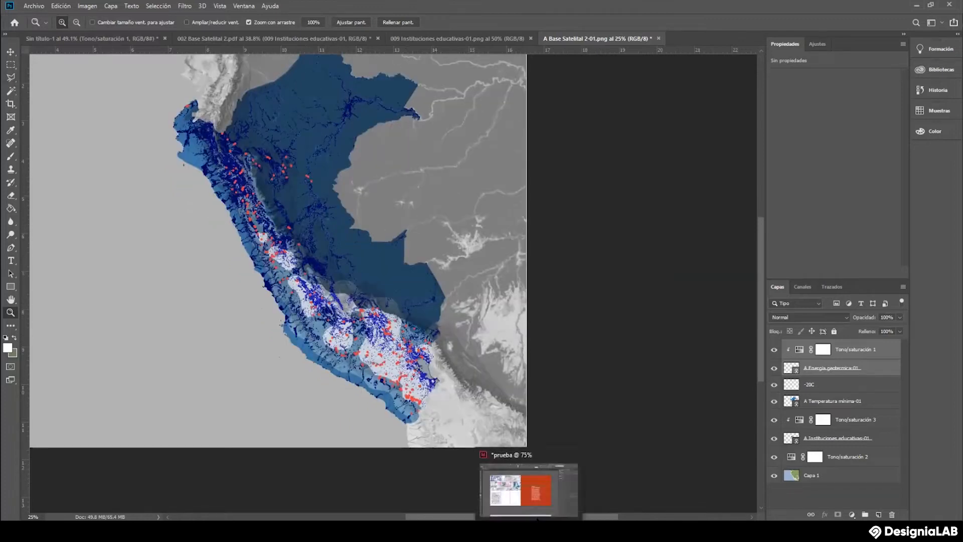
left_click_drag(476, 518, 430, 518)
scroll(448, 368, "up", 1)
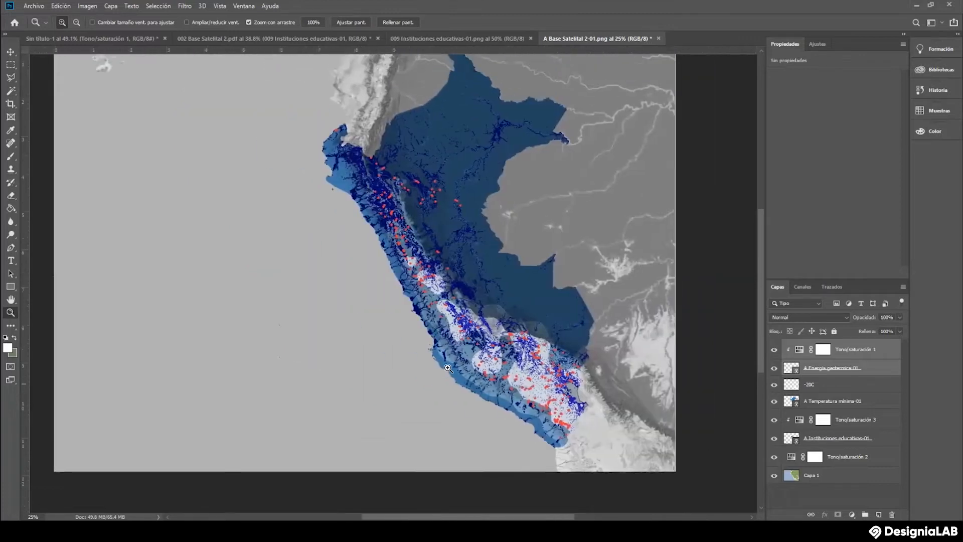
scroll(448, 368, "up", 1)
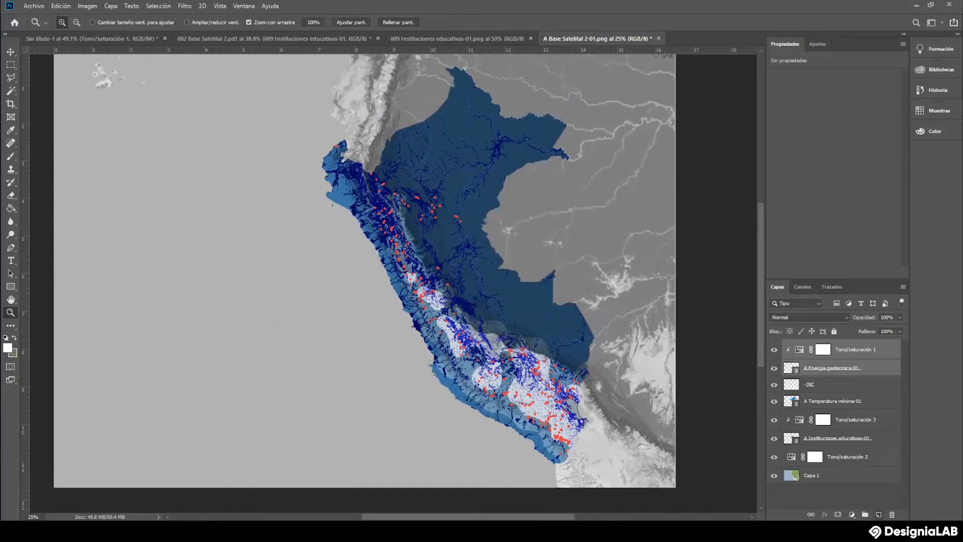
Add an empty layer on top of the stack and select the ocean area from the Capa 1 satellite base with the Magic Wand.
key("ctrl+shift+alt+n")
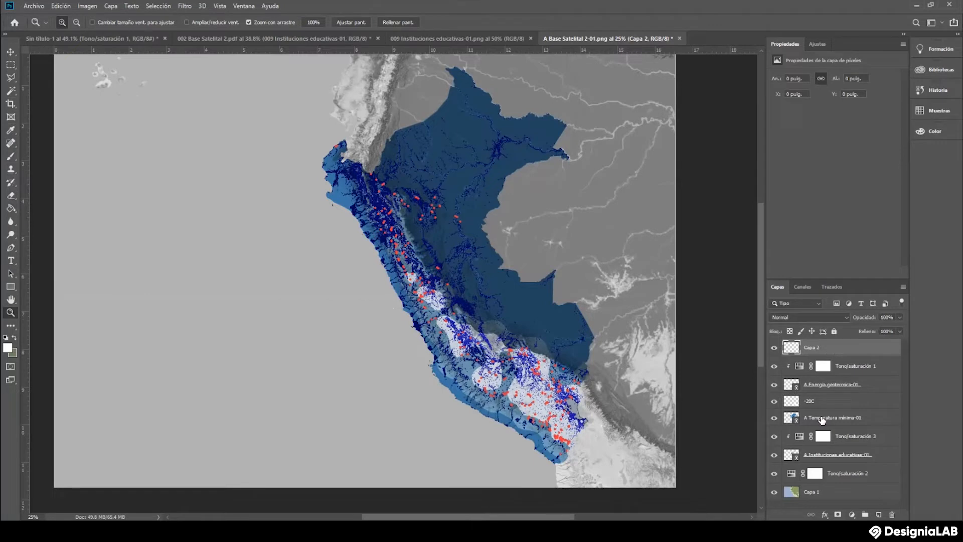
left_click(800, 497)
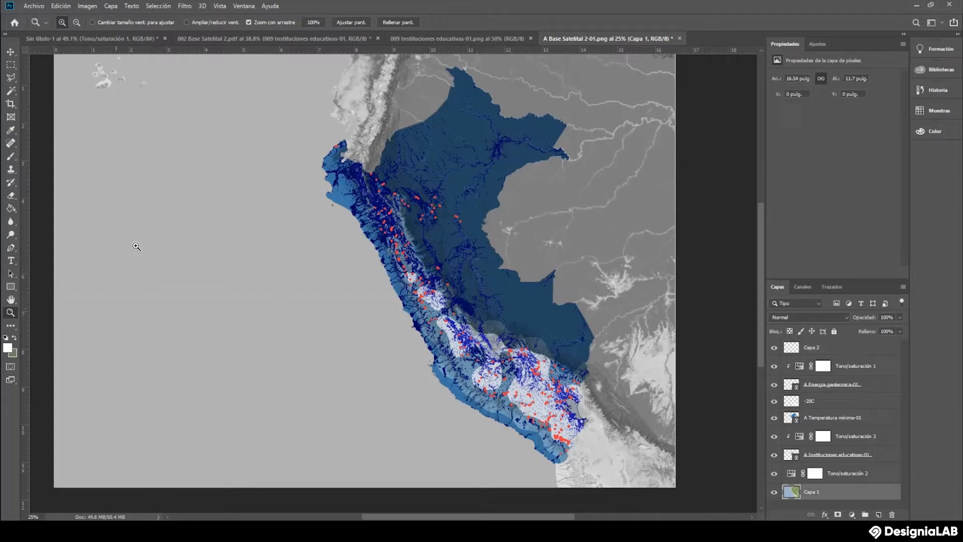
left_click(11, 91)
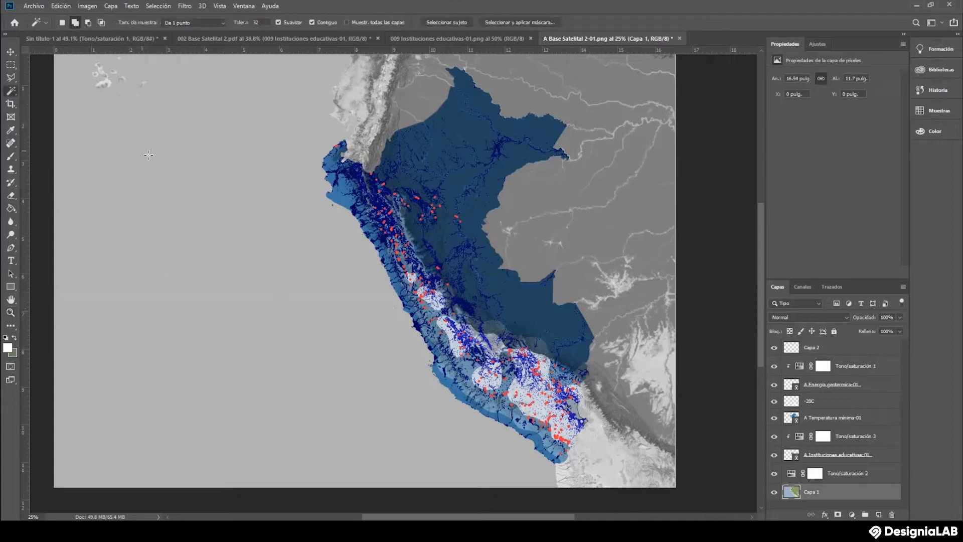
left_click(161, 166)
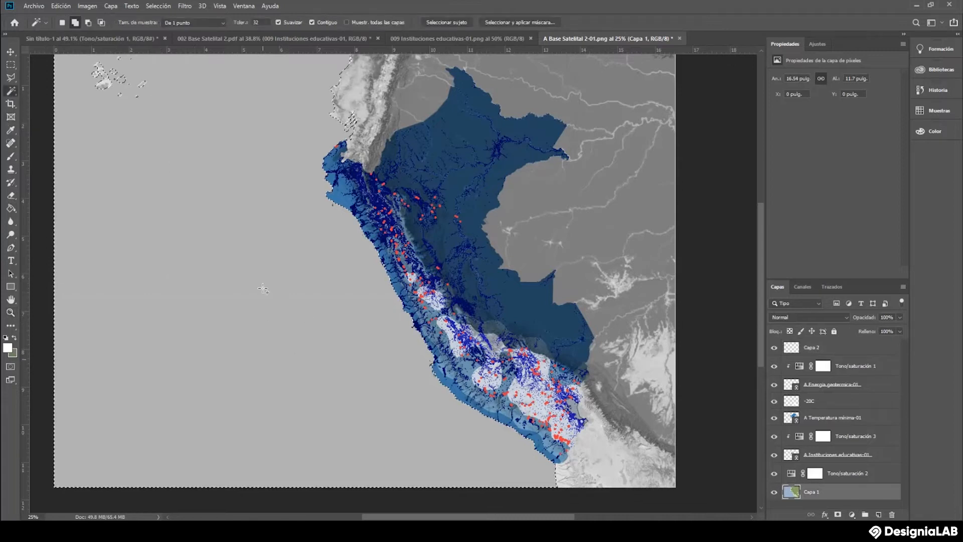
Fill the selected ocean on the new top layer with dark grey 2e2e2e.
left_click(834, 348)
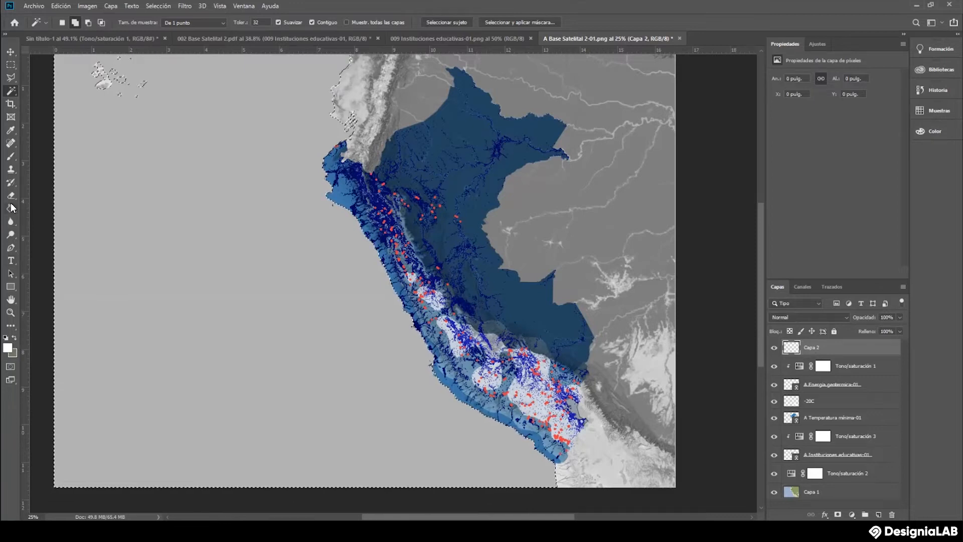
left_click(8, 347)
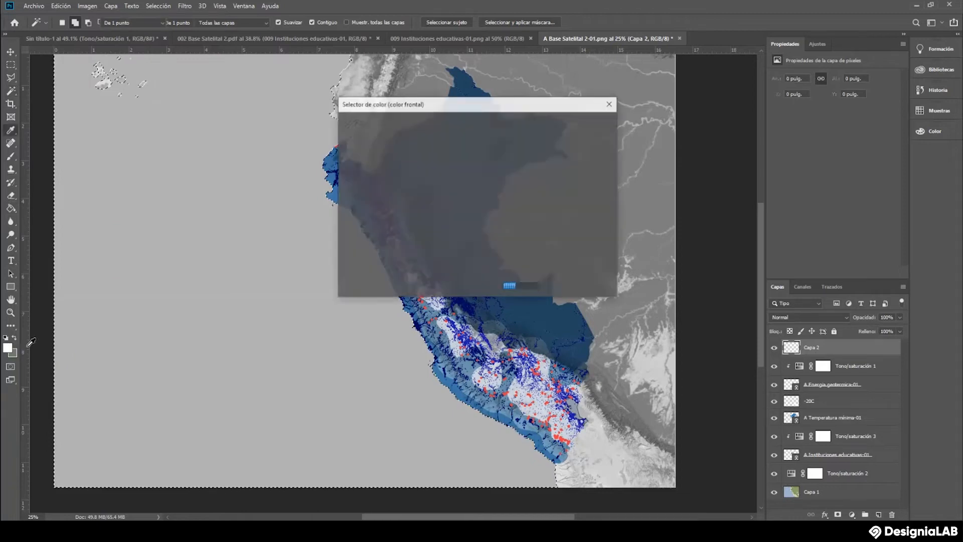
left_click(360, 235)
left_click_drag(361, 235, 342, 232)
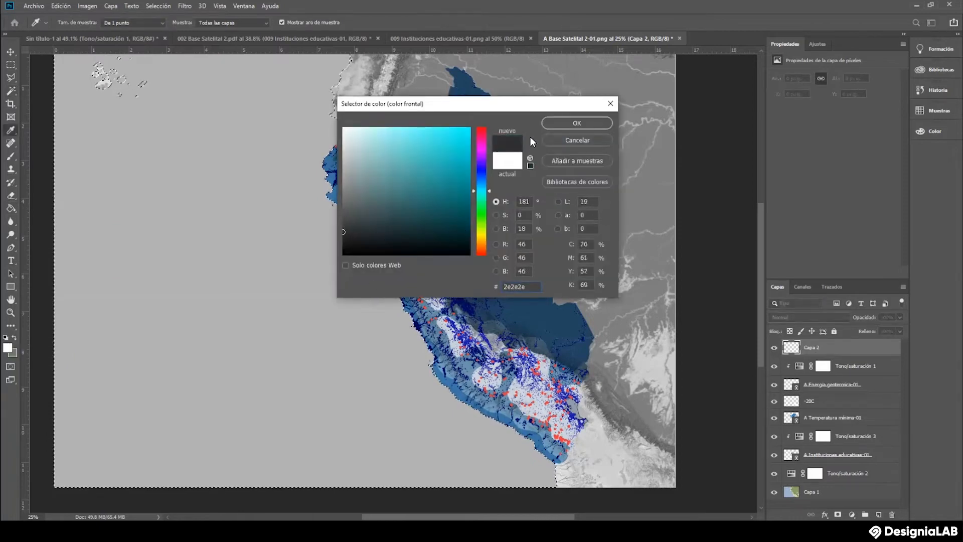
left_click(576, 123)
left_click(11, 207)
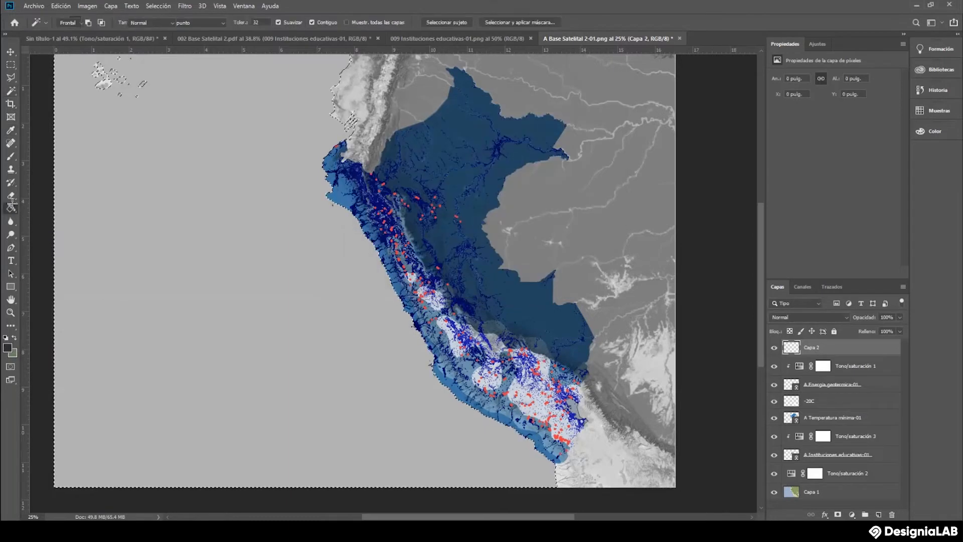
left_click(168, 216)
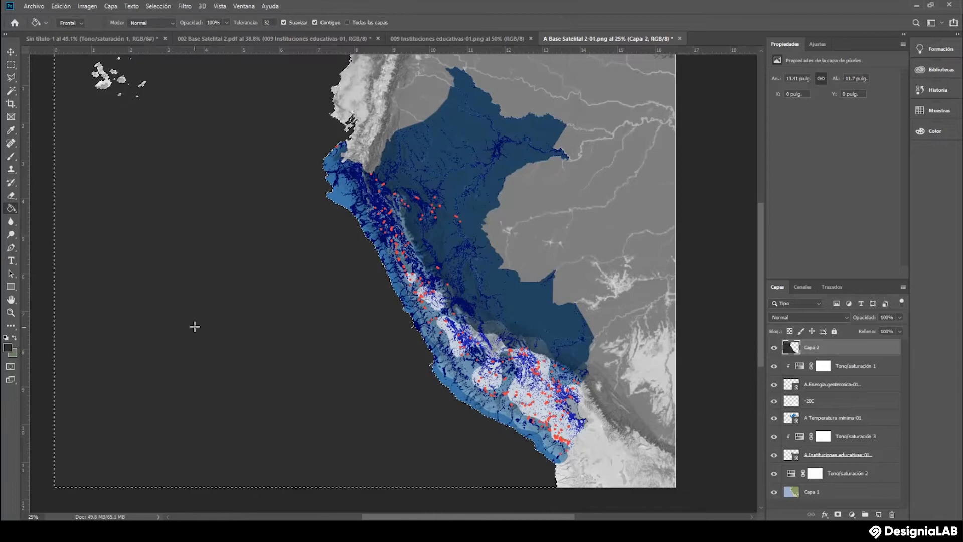
Clear the ocean selection and add a new empty layer above the dark ocean fill.
left_click(10, 51)
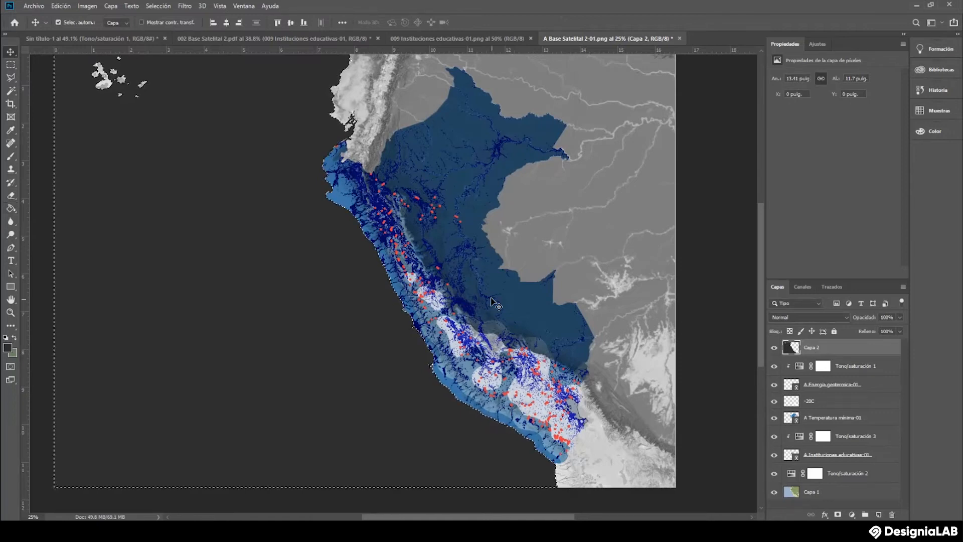
left_click(158, 7)
left_click(167, 25)
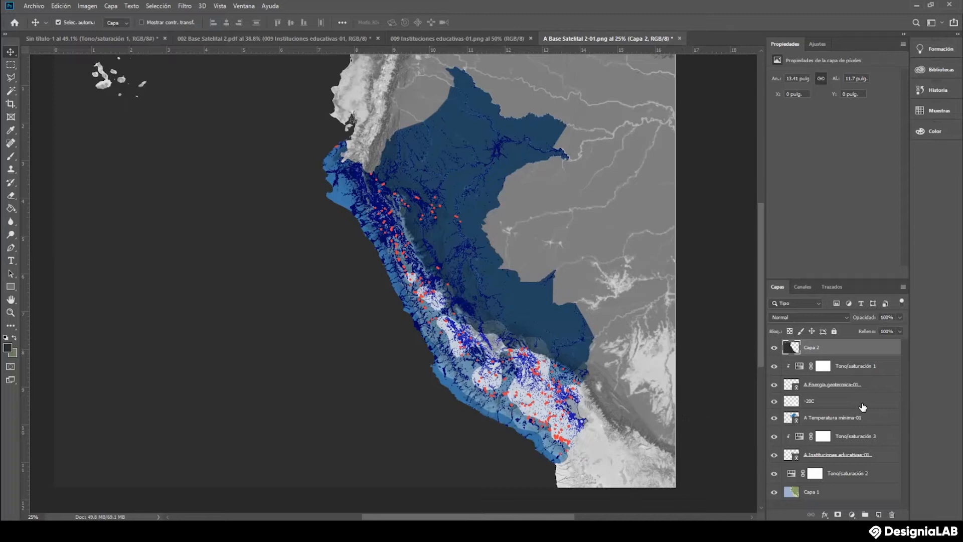
left_click(879, 515)
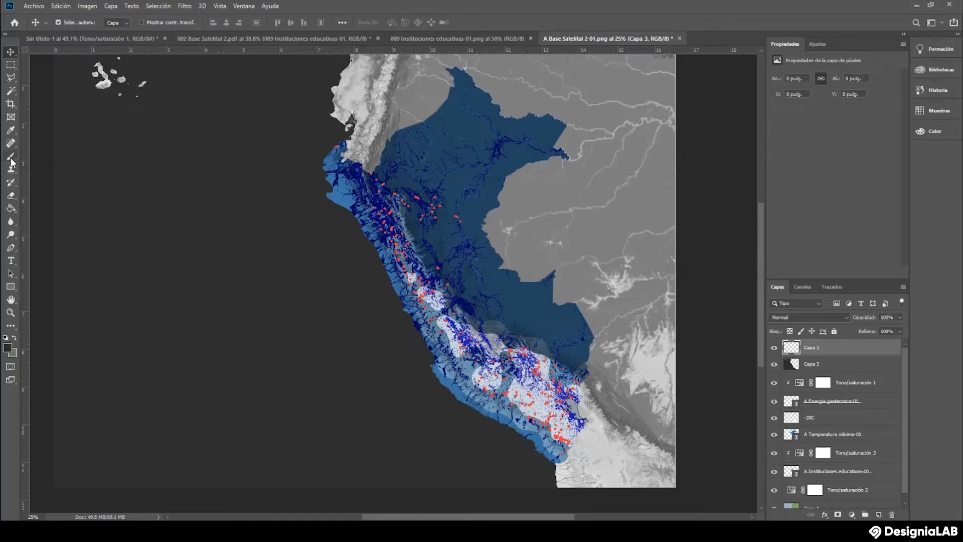
Paint dark grey shading along the eastern, western and southeastern map edges with a soft brush about 1573 px wide.
key("b")
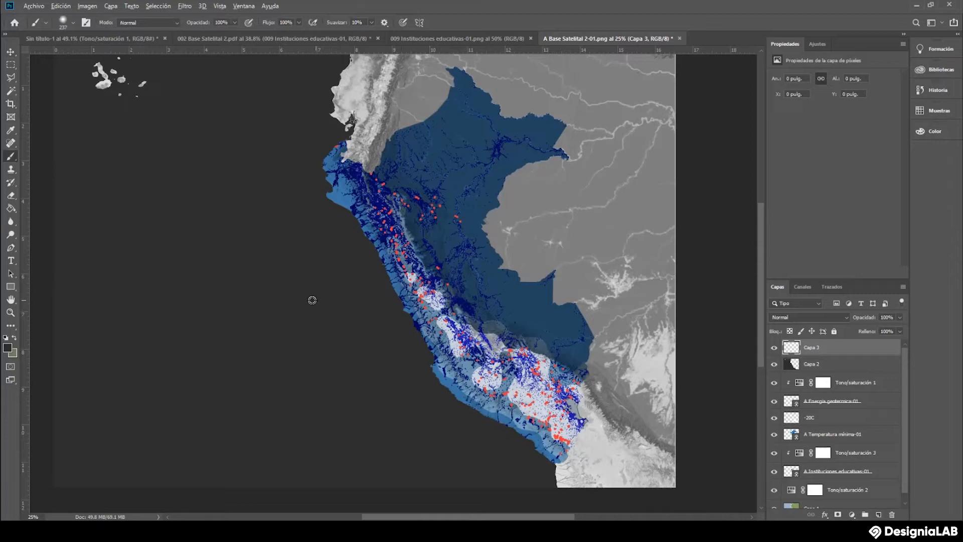
mouse_move(294, 271)
left_mouse_down()
mouse_move(357, 301)
mouse_move(340, 297)
mouse_move(378, 294)
left_mouse_up()
left_click_drag(627, 112, 620, 80)
mouse_move(683, 176)
left_mouse_down()
mouse_move(599, 67)
mouse_move(535, 28)
mouse_move(559, 71)
left_mouse_up()
mouse_move(688, 367)
left_mouse_down()
mouse_move(699, 508)
mouse_move(688, 372)
mouse_move(608, 70)
left_mouse_up()
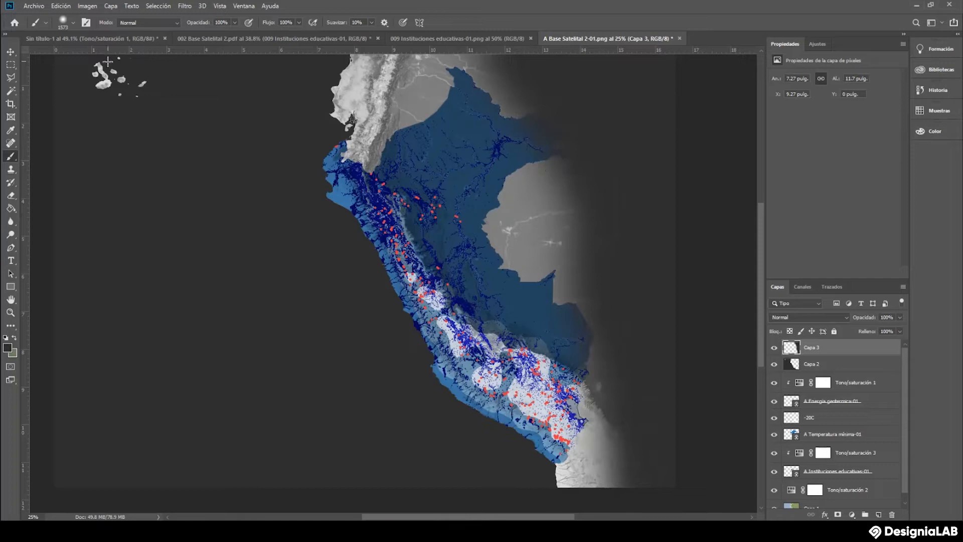
mouse_move(109, 62)
left_mouse_down()
mouse_move(89, 209)
mouse_move(91, 382)
left_mouse_up()
left_click_drag(45, 360, 98, 371)
left_click_drag(641, 475, 641, 495)
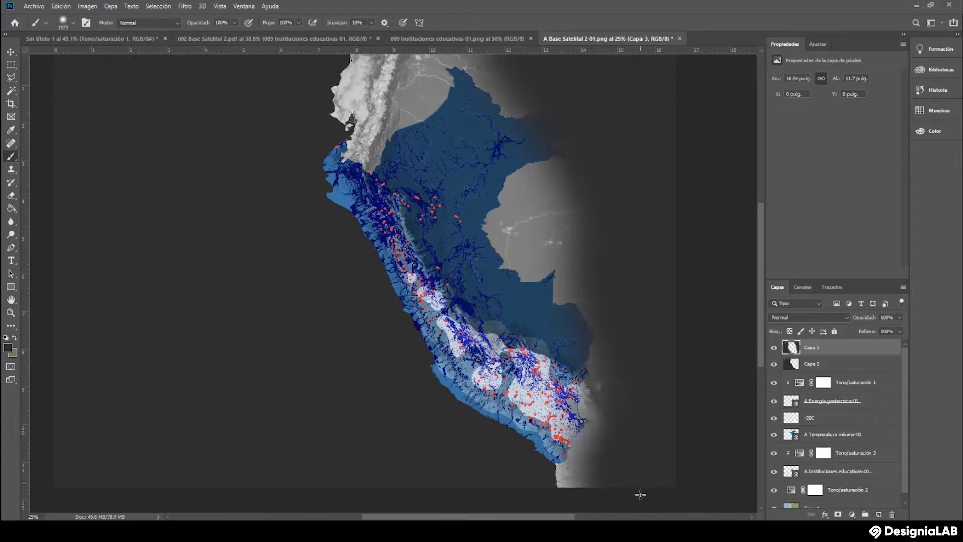
Set Capa 3 to Multiplicar blending and brush dark shading over northern Peru and its surroundings, undoing the stroke at the southern tip.
left_click(800, 317)
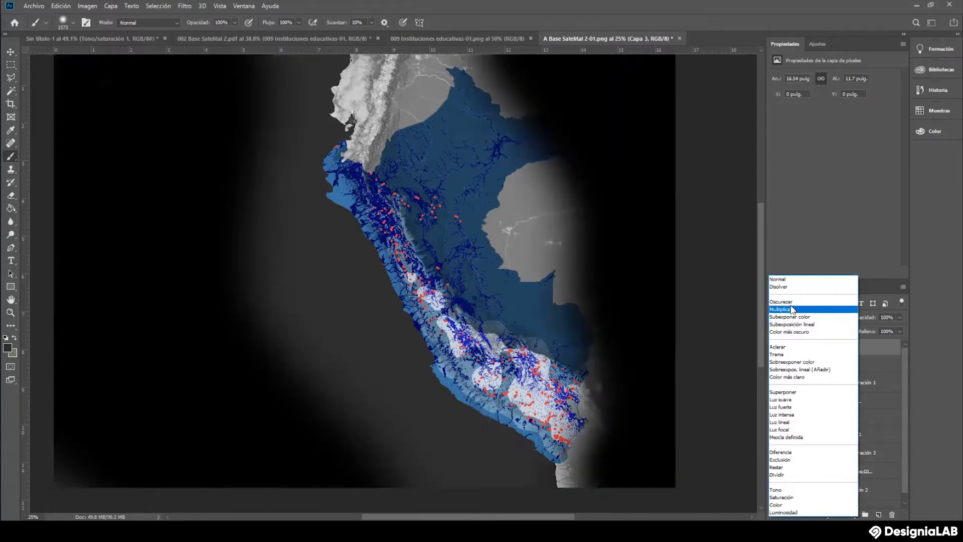
left_click(780, 309)
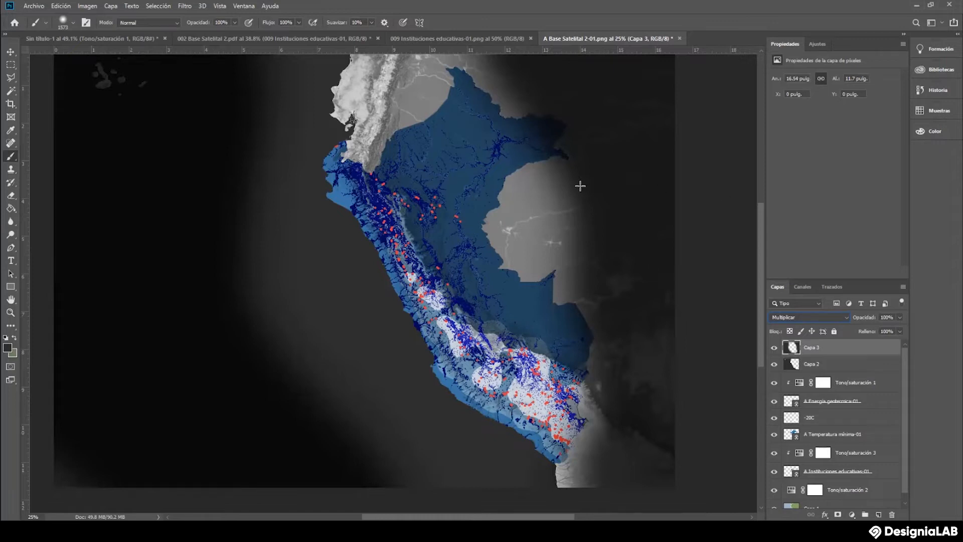
mouse_move(506, 95)
left_mouse_down()
mouse_move(341, 76)
mouse_move(314, 82)
left_mouse_up()
mouse_move(610, 137)
left_mouse_down()
mouse_move(563, 204)
mouse_move(537, 281)
mouse_move(211, 276)
mouse_move(298, 217)
mouse_move(284, 354)
mouse_move(349, 517)
mouse_move(432, 517)
left_mouse_up()
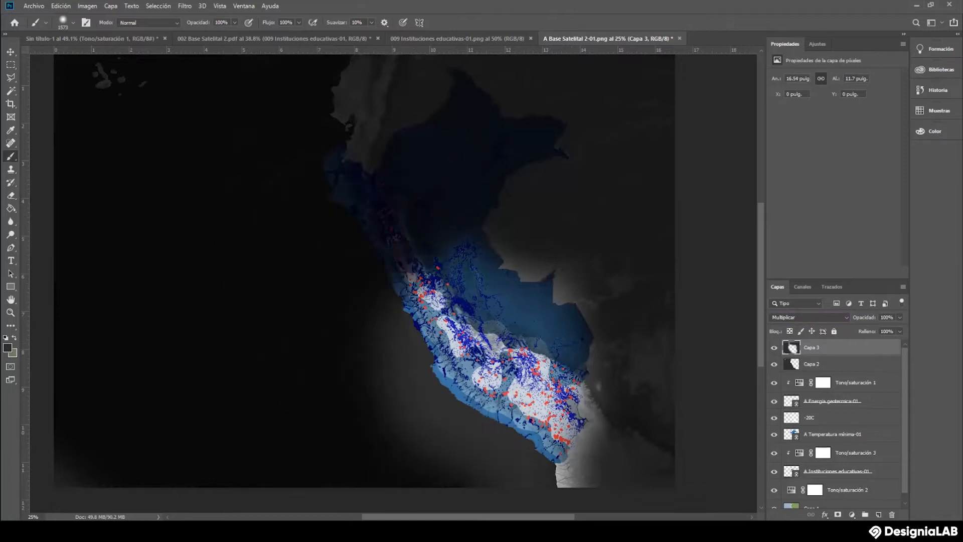
left_click_drag(576, 500, 565, 509)
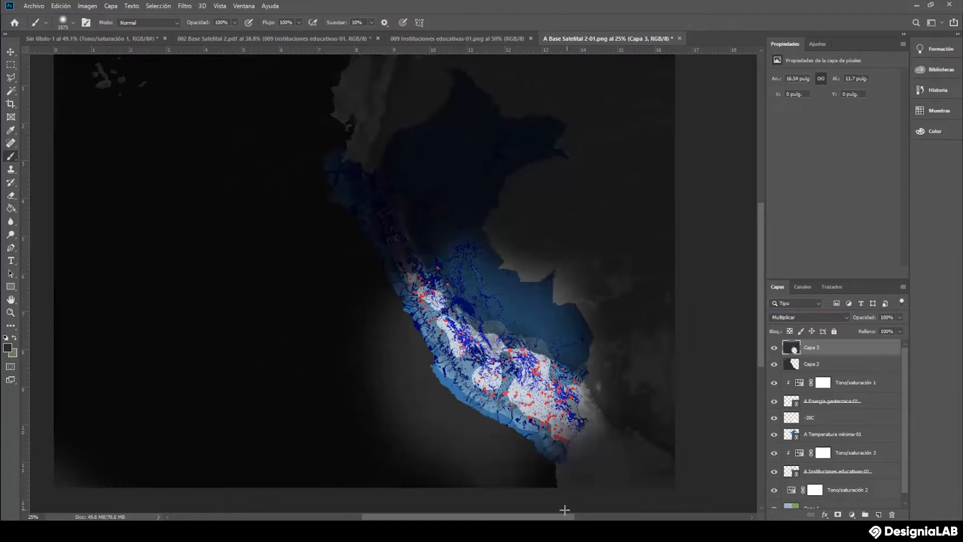
key("ctrl+z")
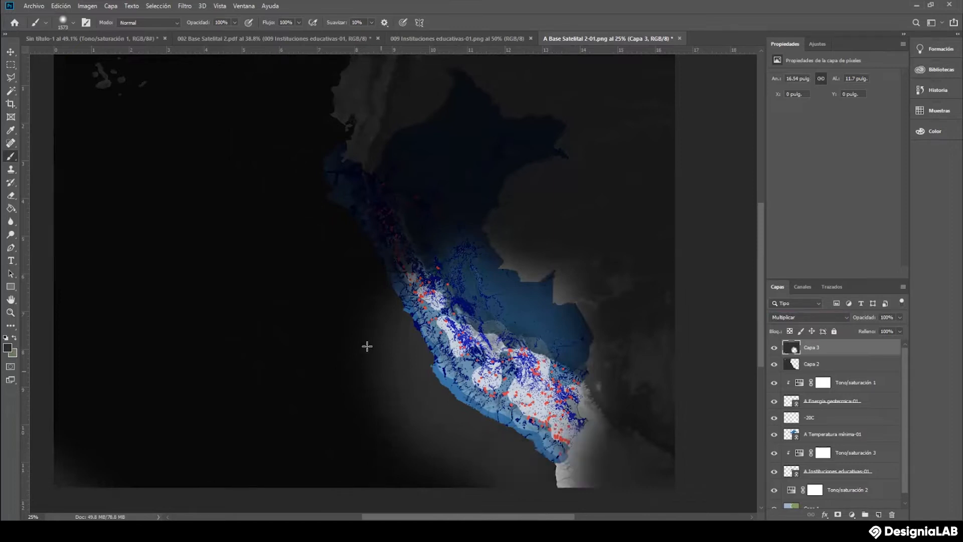
Soften the shading on Capa 3 with a Gaussian blur of 202.1 pixels.
left_click(185, 7)
mouse_move(209, 122)
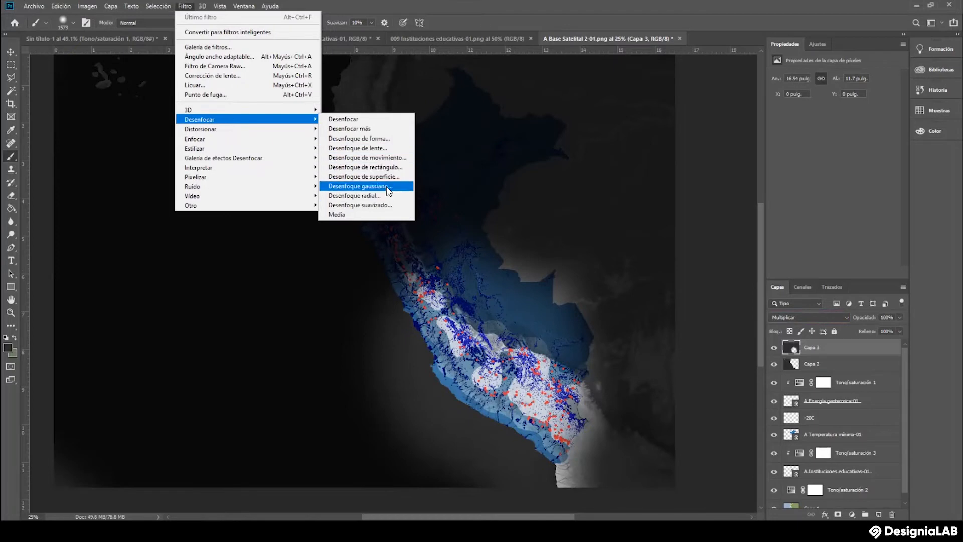
left_click(389, 187)
left_click_drag(564, 274, 595, 275)
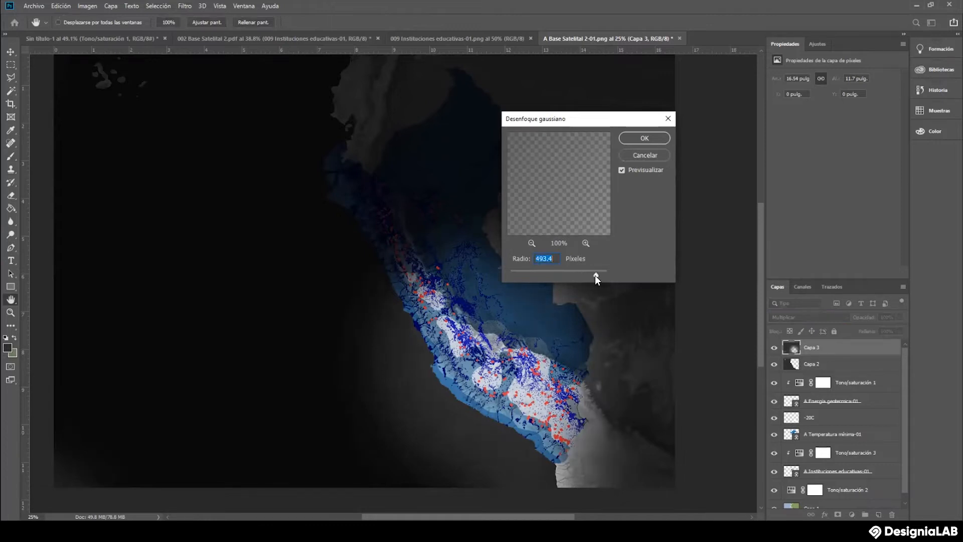
left_click_drag(595, 275, 587, 275)
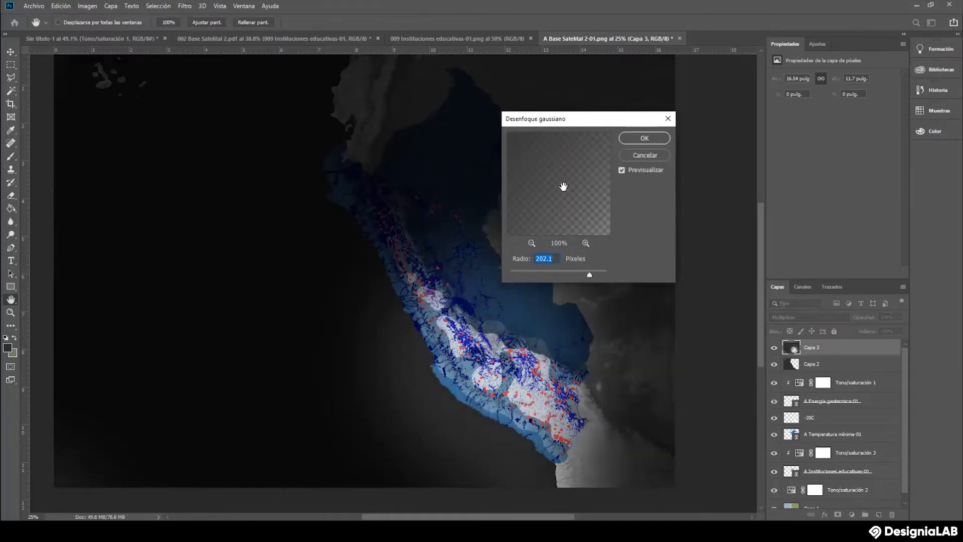
left_click(635, 138)
Scale the Capa 3 shading to about 140% and shift it so its light centre covers more of Peru.
key("b")
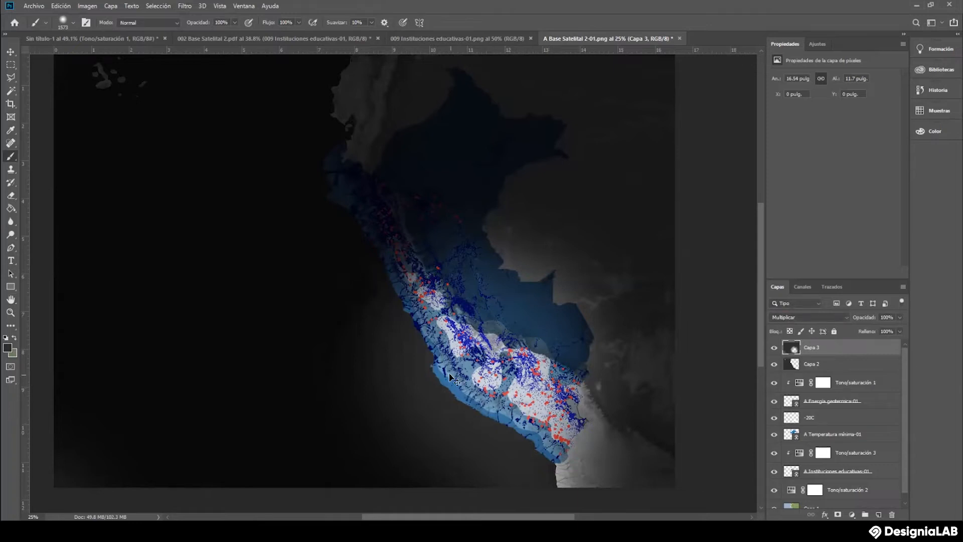
key("ctrl+t")
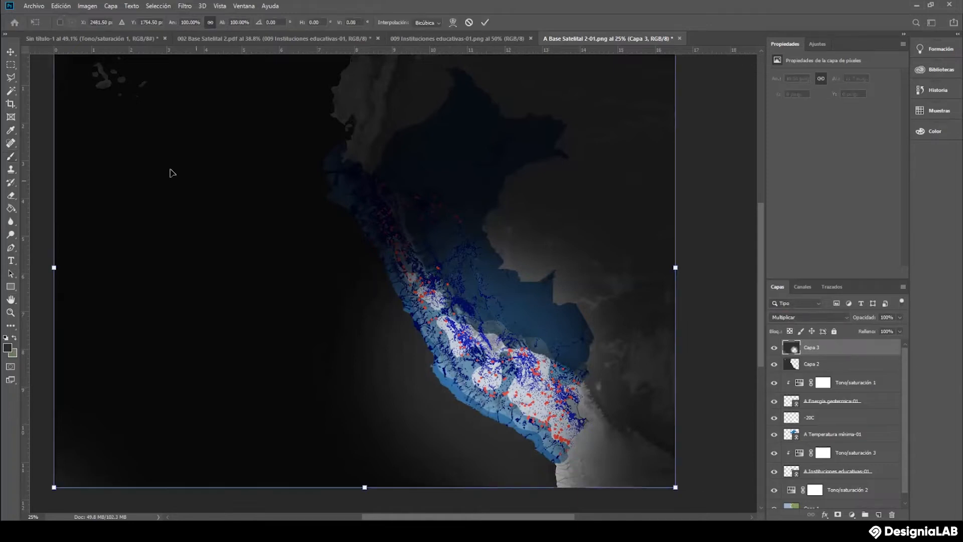
scroll(127, 151, "up", 3)
left_click_drag(365, 112, 365, 17)
left_click_drag(316, 340, 230, 335)
scroll(364, 344, "down", 5)
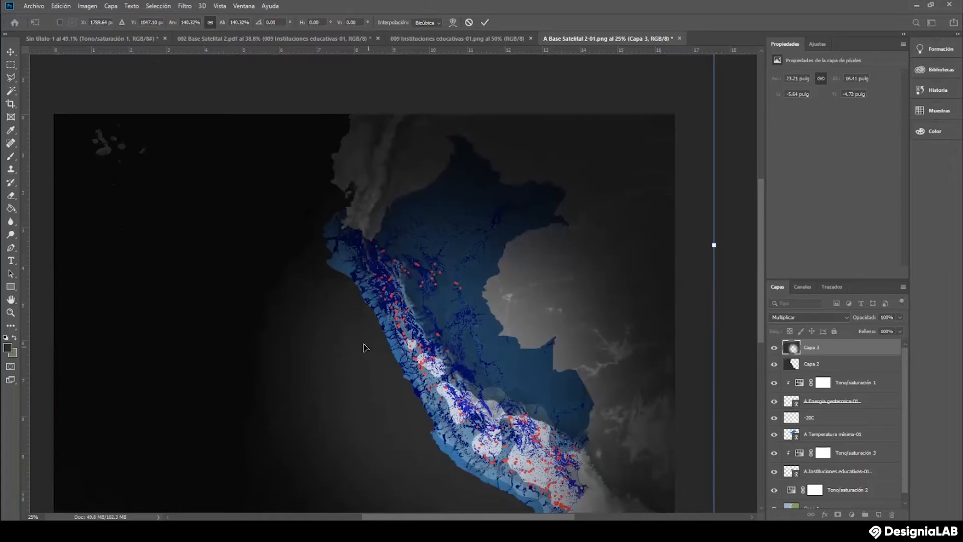
scroll(364, 344, "down", 2)
left_click(11, 313)
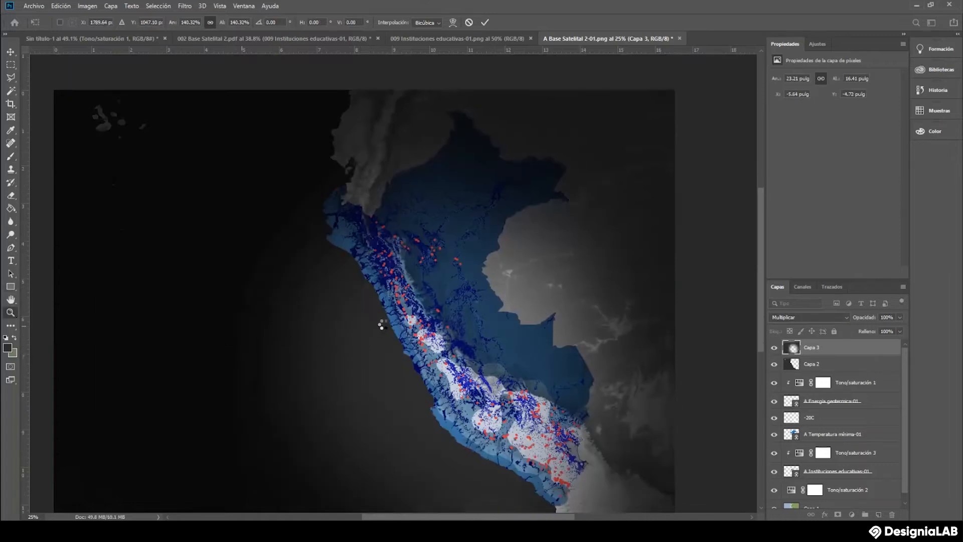
Enlarge the Capa 3 shading by another 110.61% and move it up toward the northwest.
left_click(436, 305)
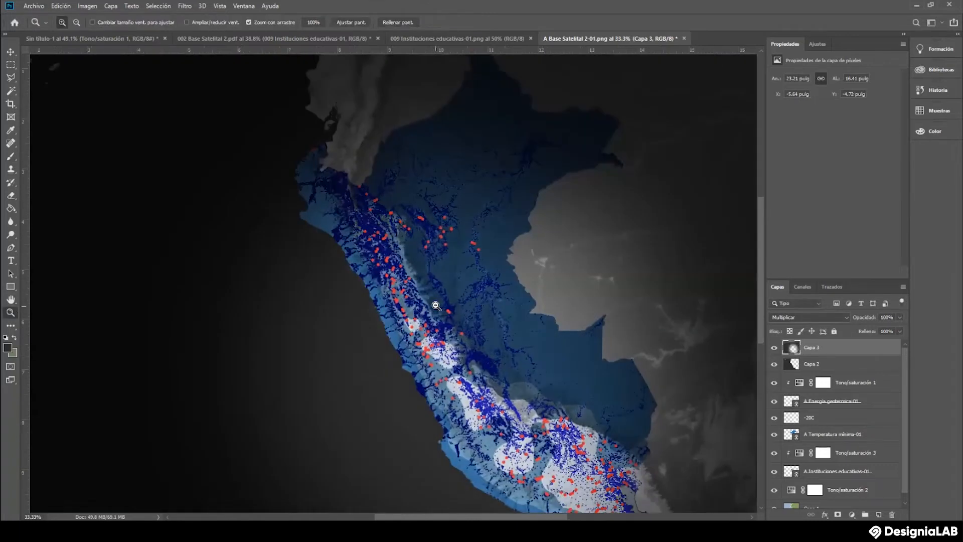
left_click(436, 306, "alt")
left_click(436, 306, "alt")
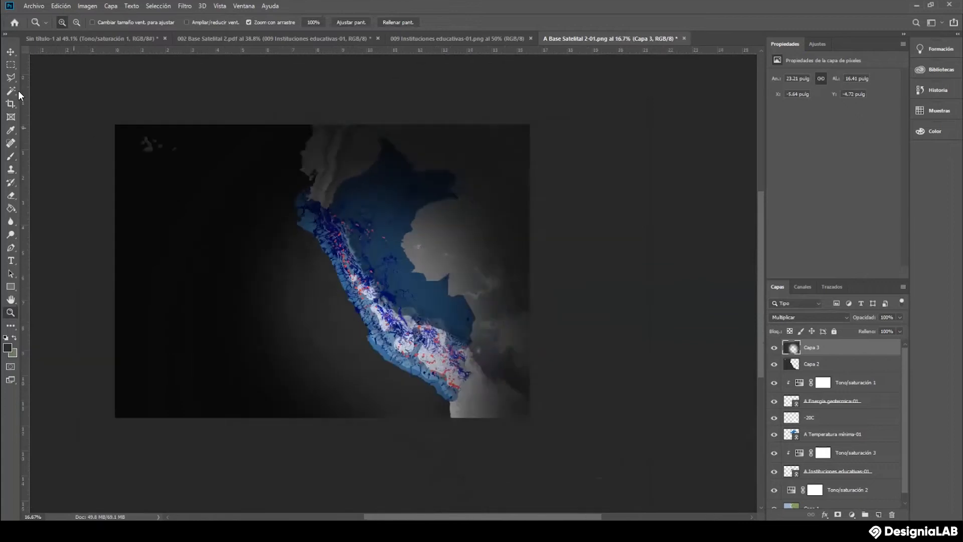
left_click(10, 52)
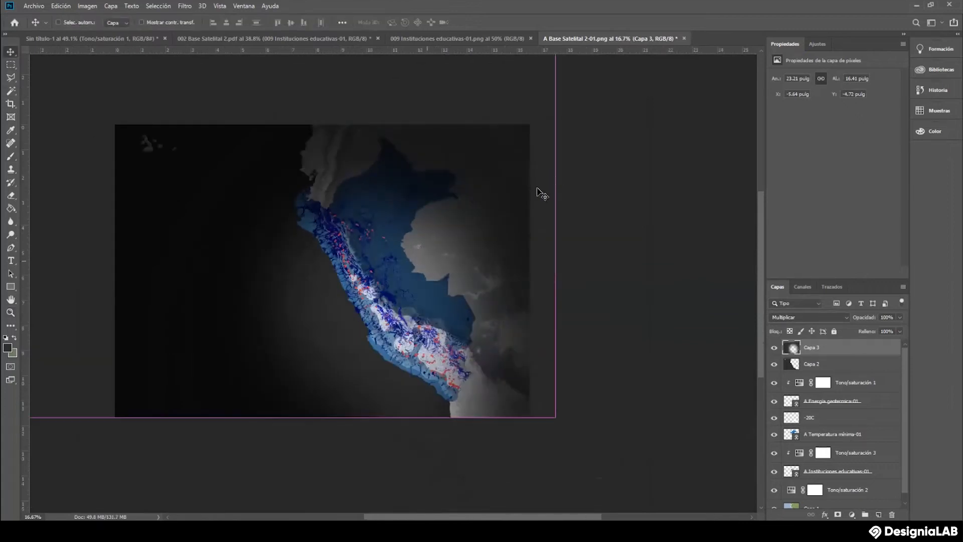
key("ctrl+t")
left_click_drag(552, 417, 609, 509)
left_click_drag(497, 376, 463, 353)
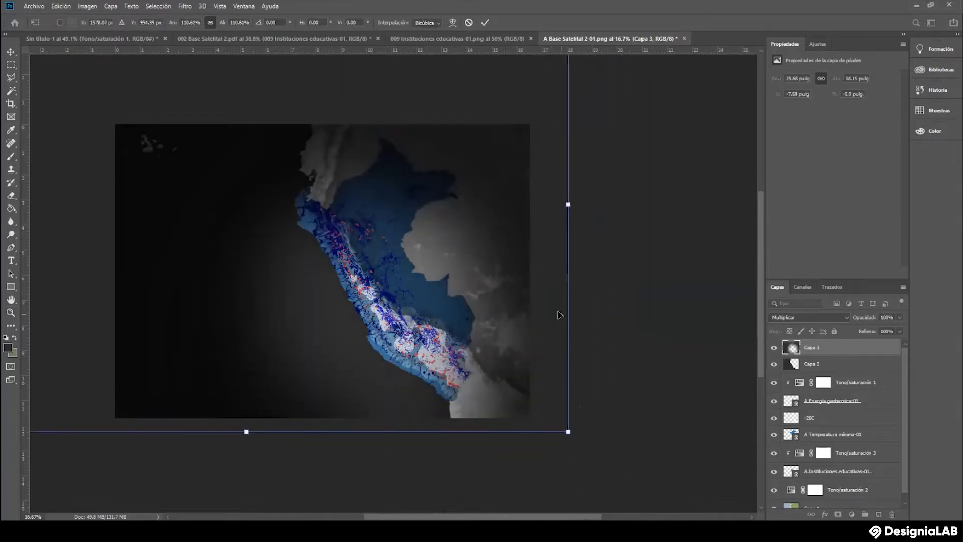
Stretch the shading to about 116.47% width and 121.45% height, reposition it over the map and apply the transformation.
scroll(551, 309, "up", 5)
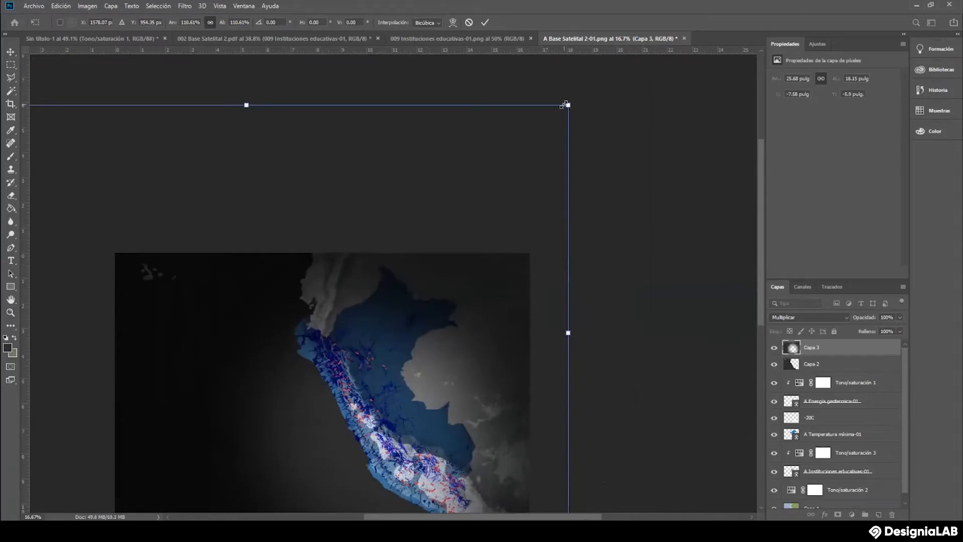
left_click_drag(569, 104, 601, 59)
left_click_drag(463, 274, 429, 274)
scroll(501, 347, "down", 1)
left_click_drag(436, 370, 408, 346)
scroll(443, 365, "down", 2)
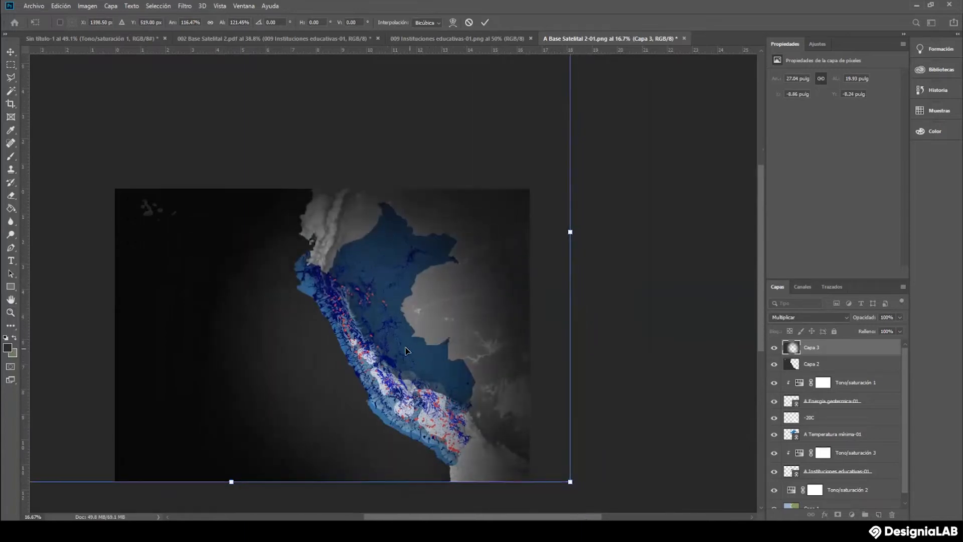
key("Return")
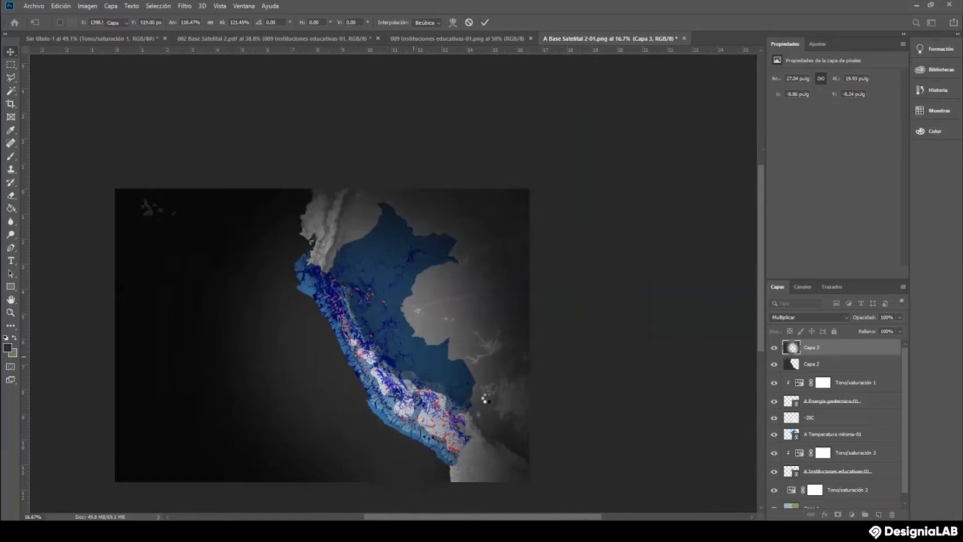
Lower the opacity of the Capa 3 shading and hide the layer.
left_click(899, 317)
left_click_drag(901, 328, 867, 329)
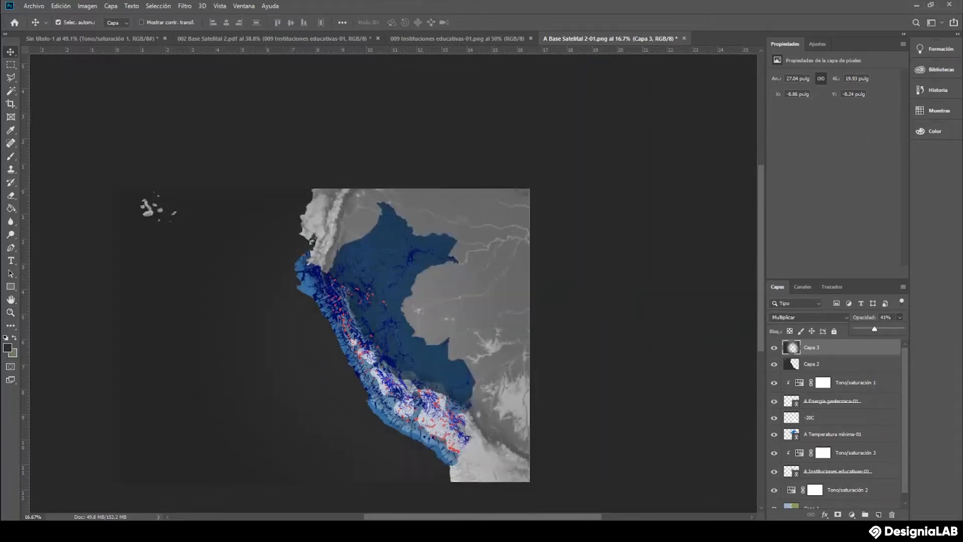
left_click(774, 347)
left_click(774, 347)
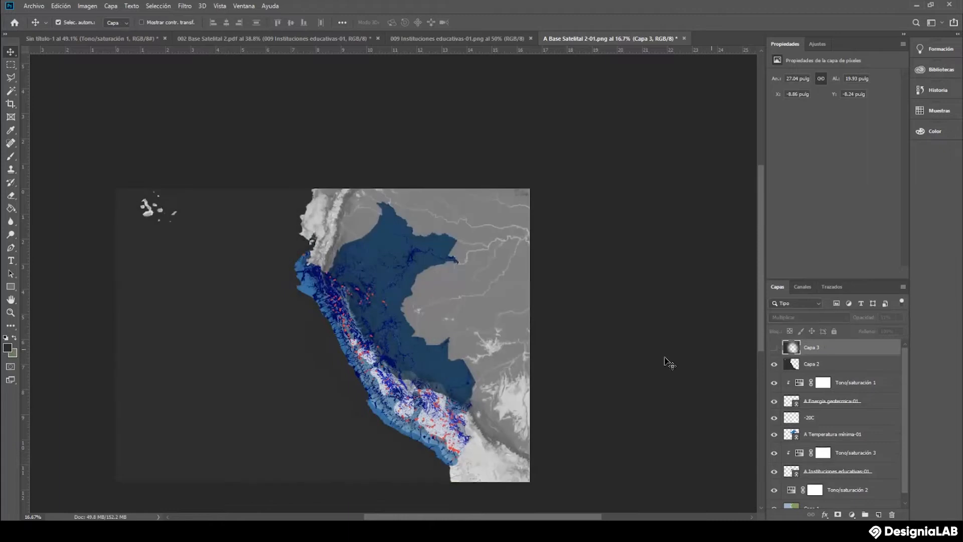
Export the combined map as a PNG named "Geotermia y colegios" in the 02_Mapa Nacional folder.
left_click(11, 312)
left_click_drag(372, 333, 374, 356)
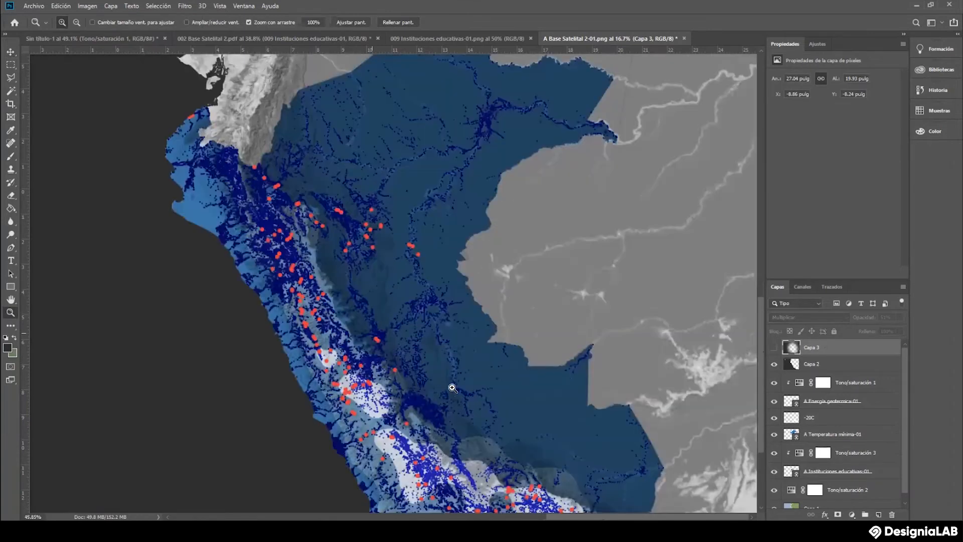
mouse_move(391, 315)
left_mouse_down()
mouse_move(428, 316)
mouse_move(378, 321)
left_mouse_up()
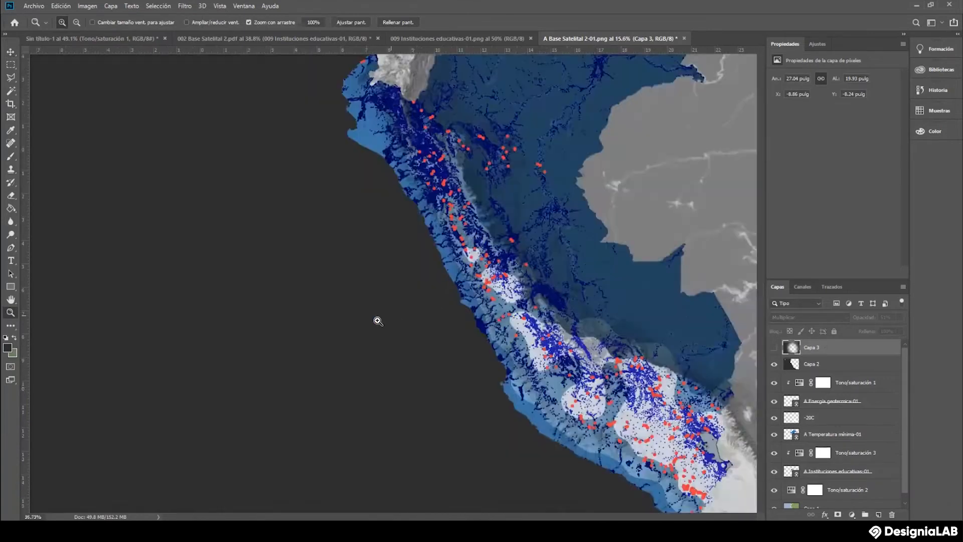
left_click_drag(496, 294, 504, 294)
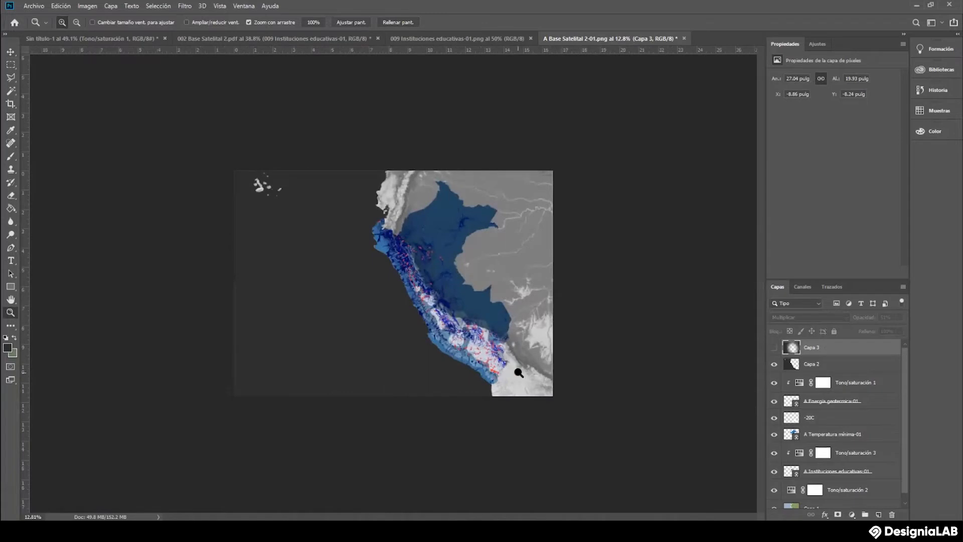
mouse_move(473, 315)
left_mouse_down()
mouse_move(514, 312)
mouse_move(479, 312)
left_mouse_up()
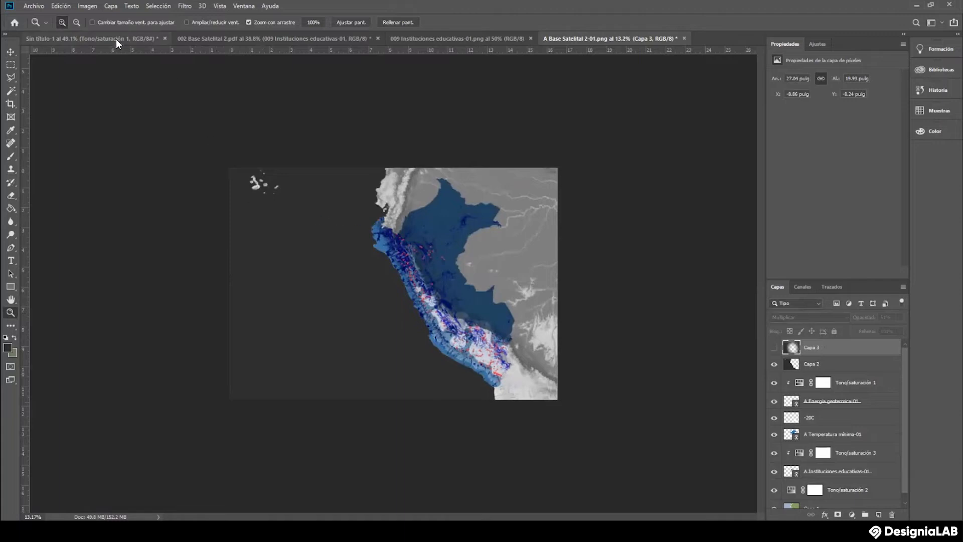
left_click(34, 6)
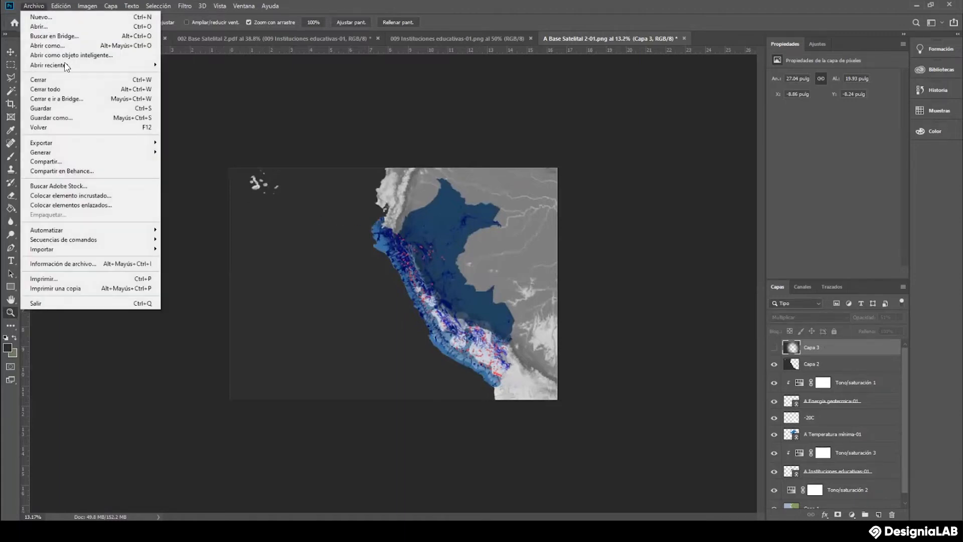
mouse_move(98, 158)
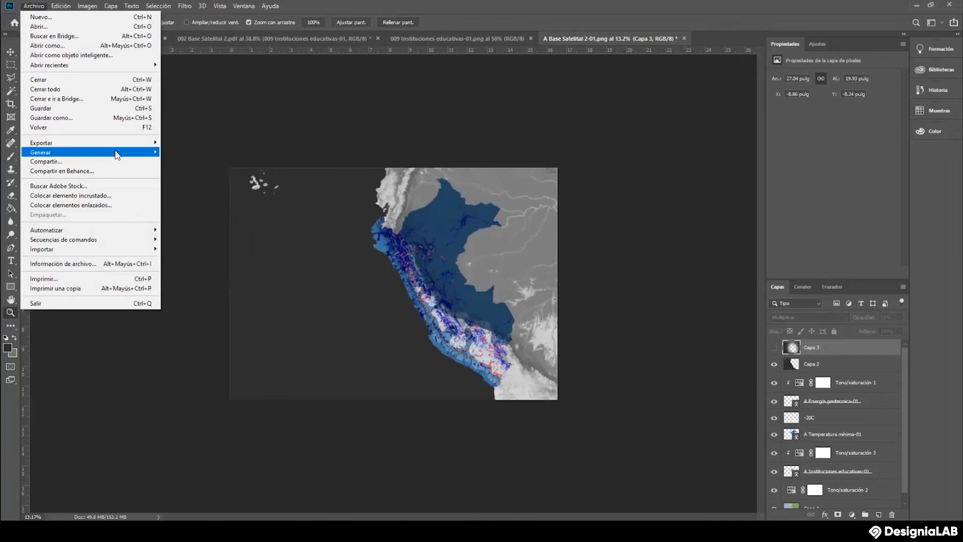
mouse_move(152, 145)
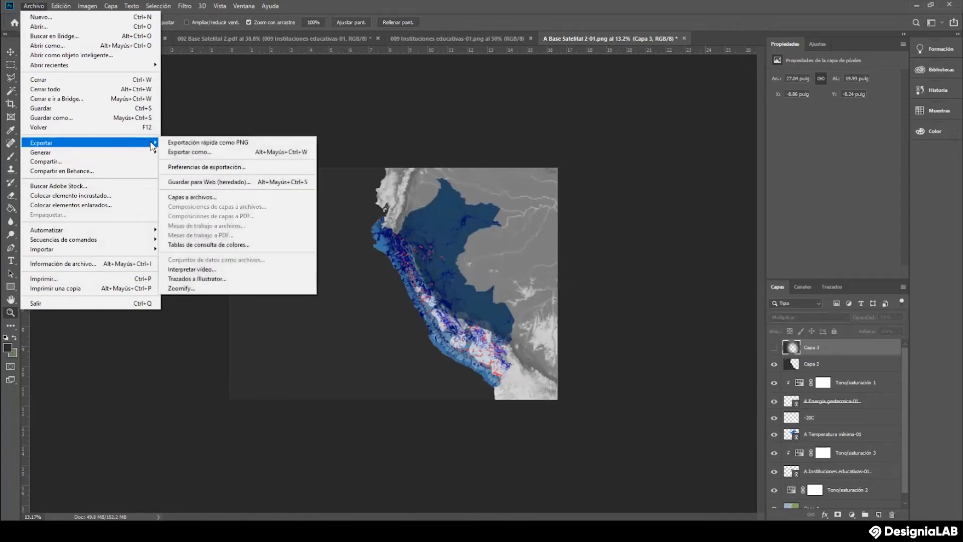
left_click(190, 142)
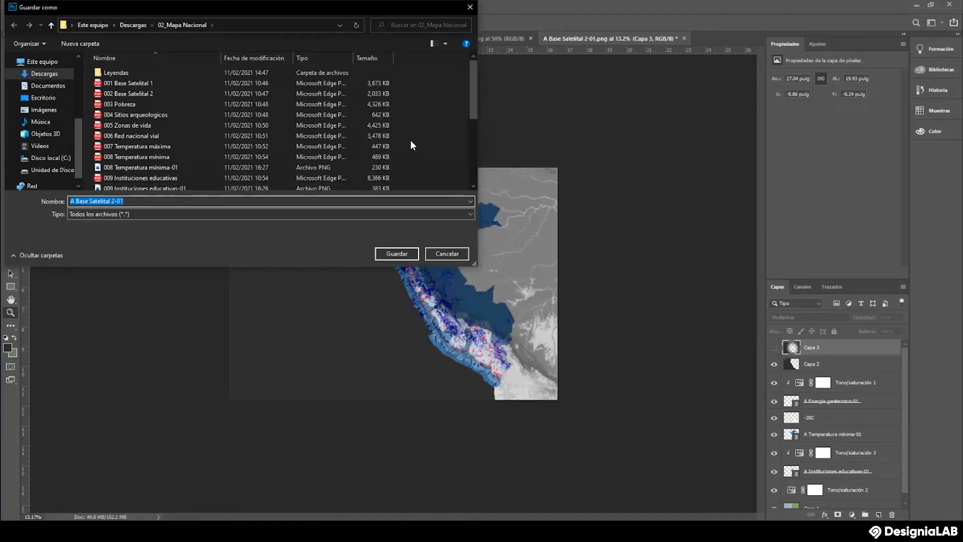
key("BackSpace")
type("Geotermia y colegios")
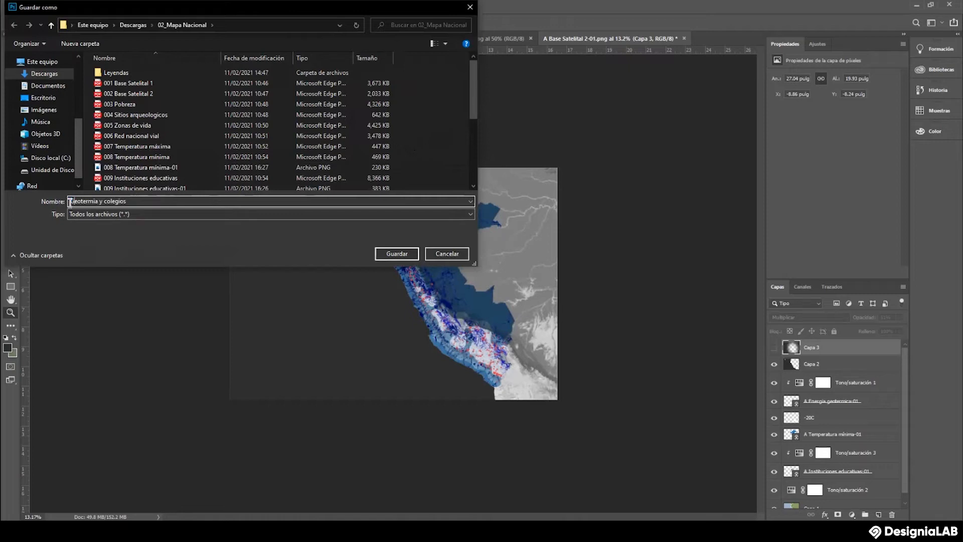
left_click(395, 255)
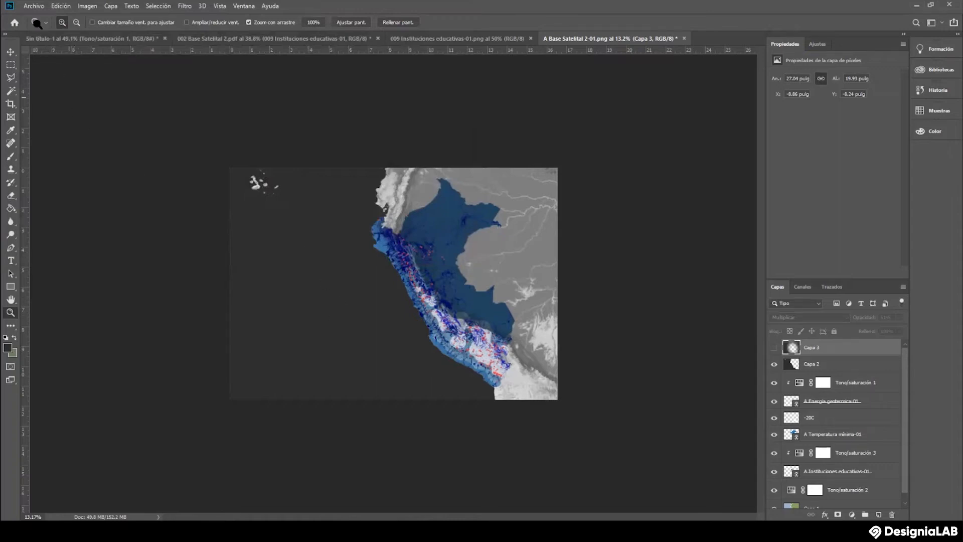
Check the 02_Mapa Nacional folder for the exported Geotermia y colegios PNG without opening any file.
left_click(32, 7)
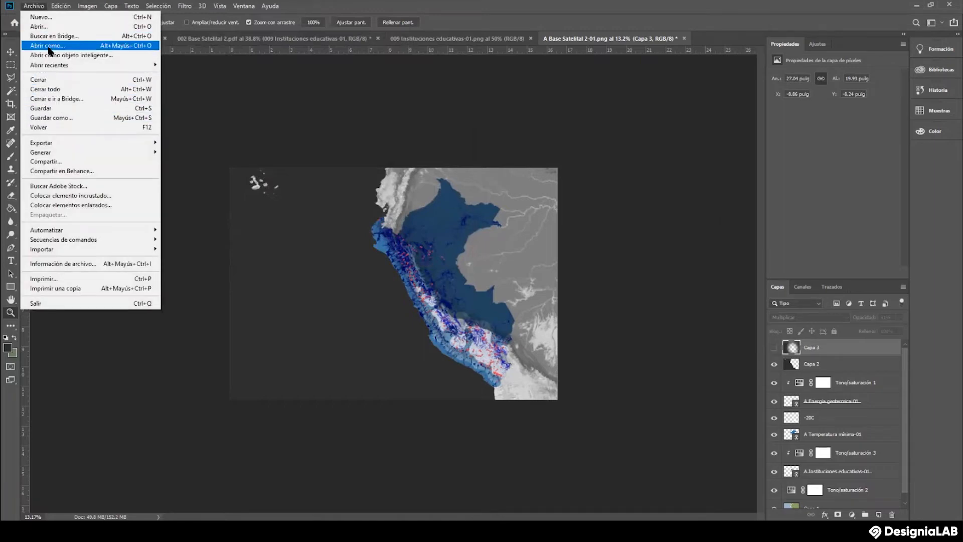
left_click(40, 27)
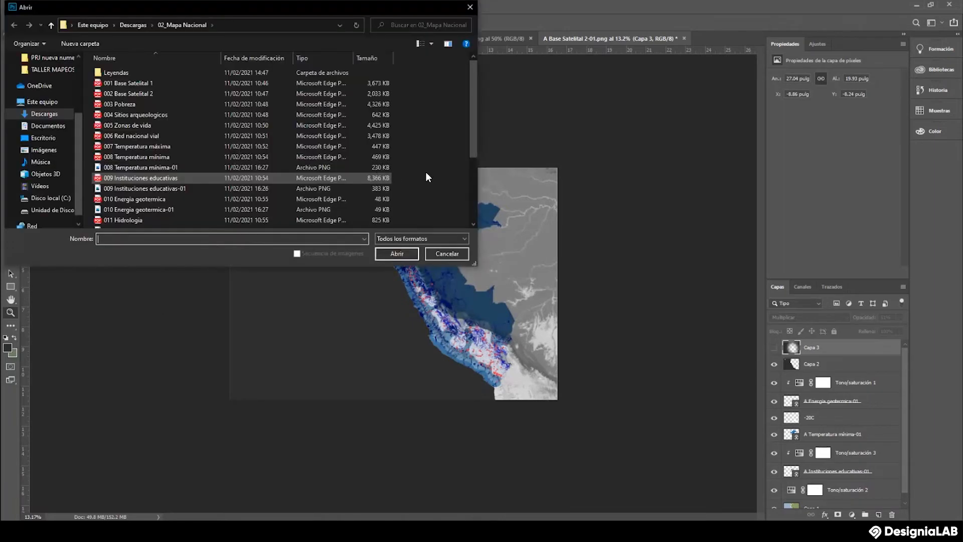
left_click_drag(471, 128, 481, 207)
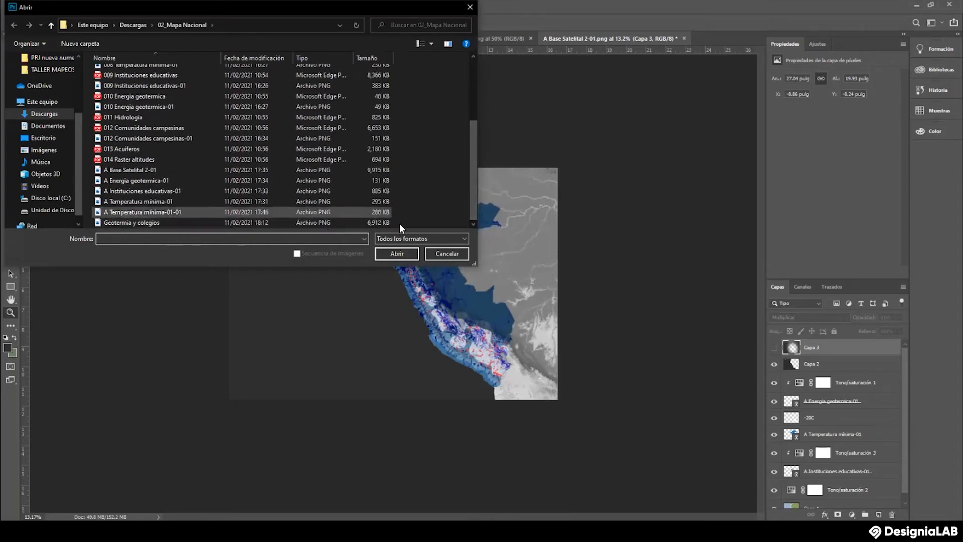
left_click(445, 255)
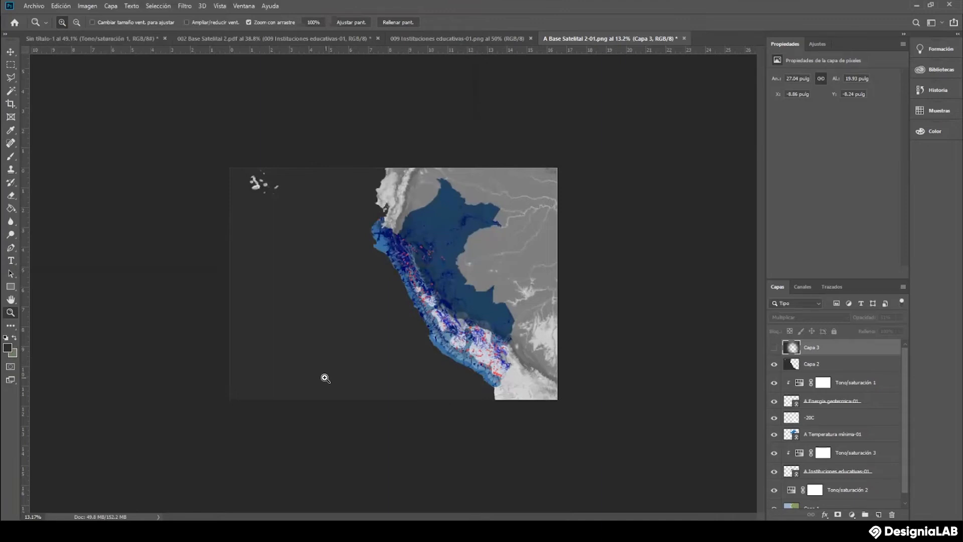
Check the map document's canvas width and height in centimetres.
left_click(84, 6)
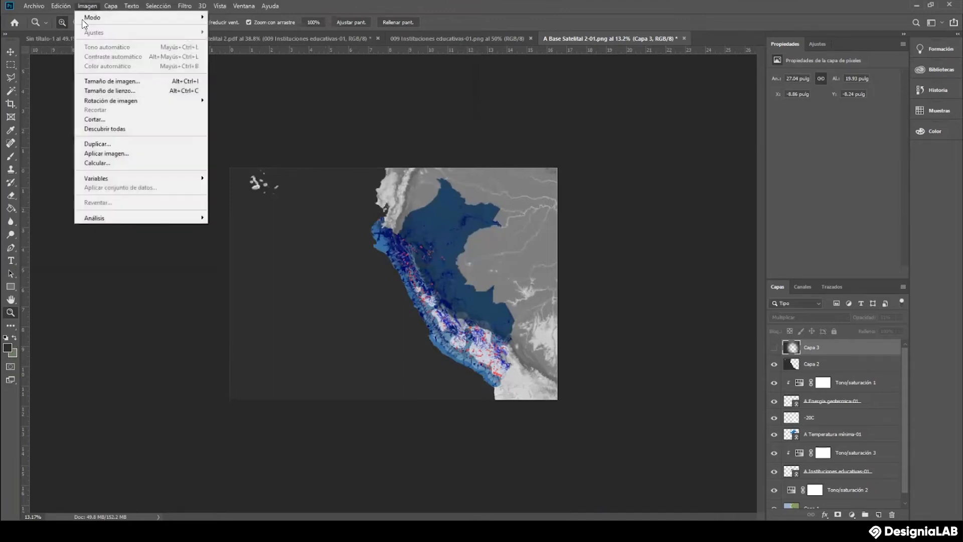
mouse_move(128, 106)
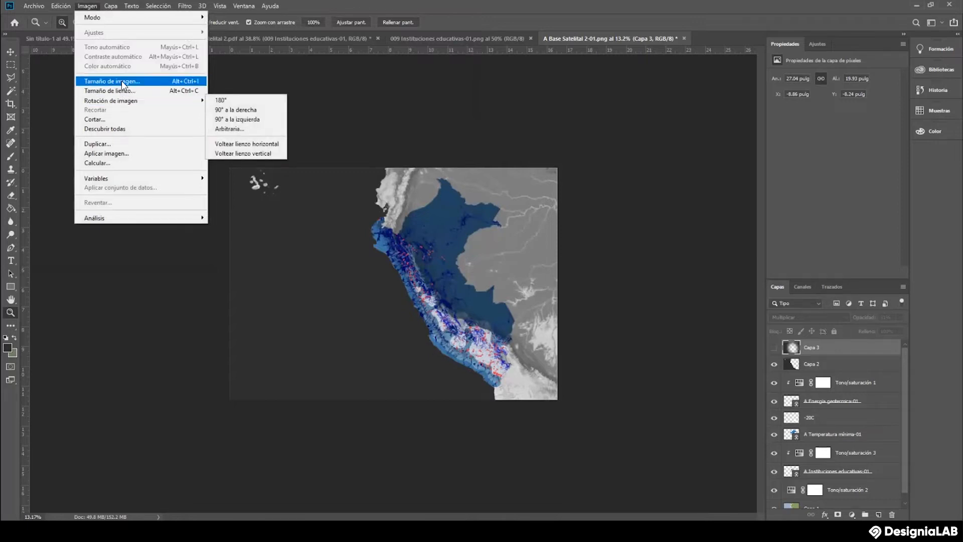
left_click(125, 91)
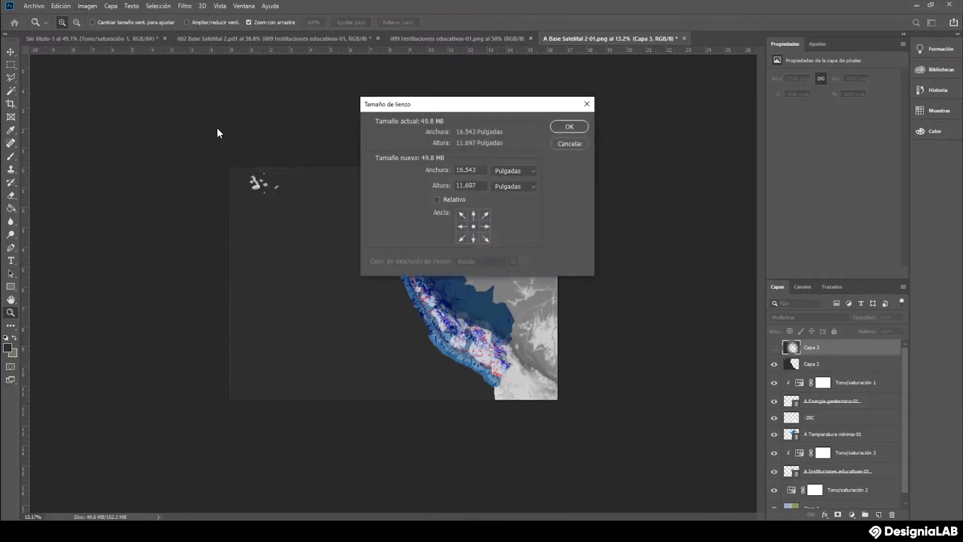
left_click(507, 170)
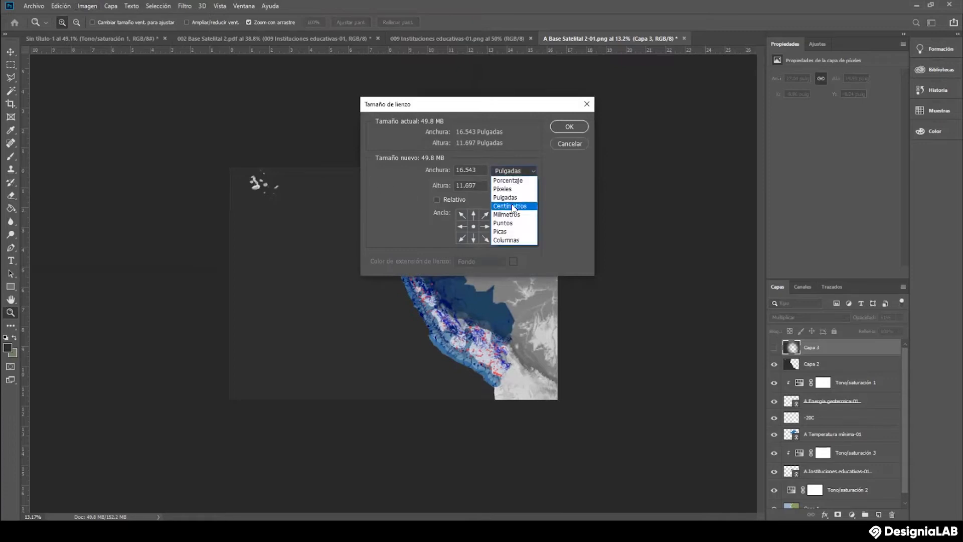
left_click(510, 201)
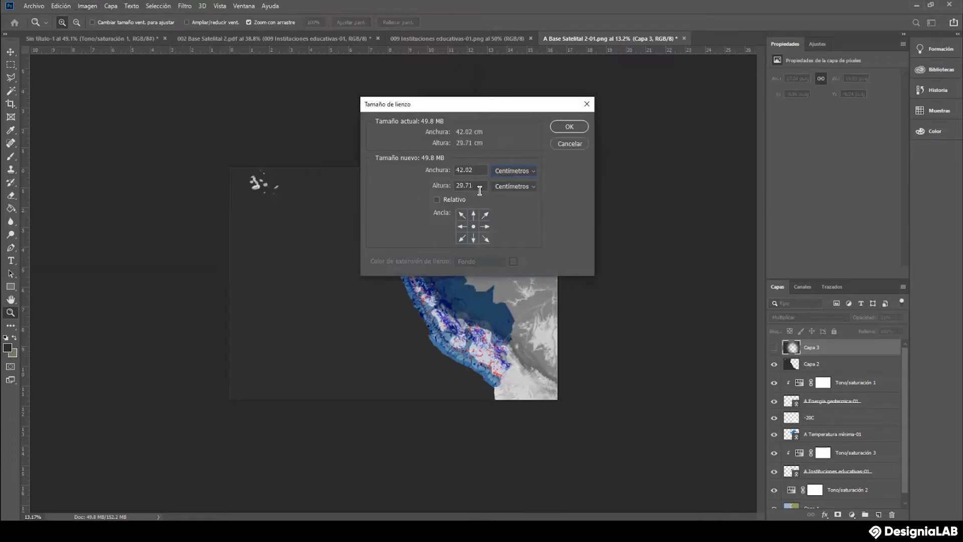
left_click(572, 124)
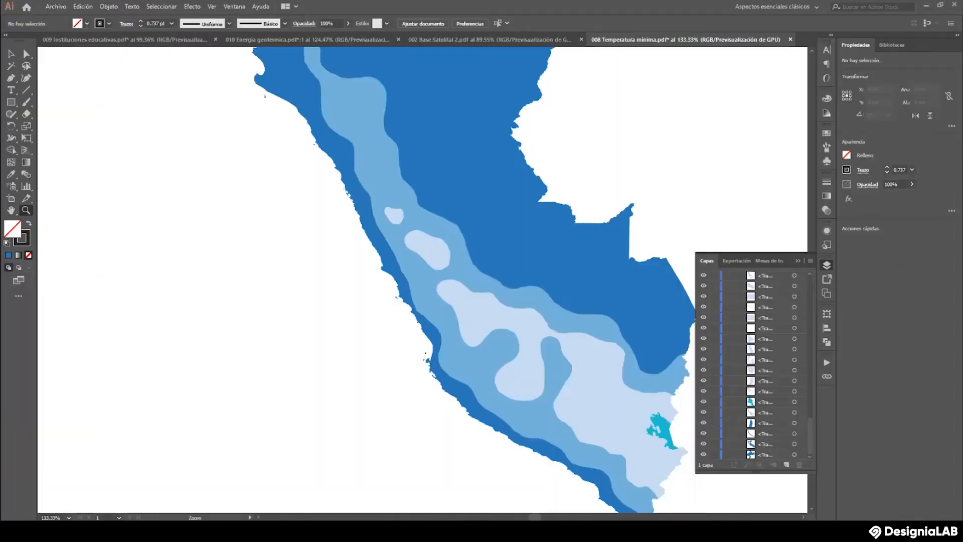
Switch to Illustrator and create an A3 landscape print document in centimetres, 42 x 29.7 cm, with CMYK colour and 300 ppi raster effects.
left_click(55, 7)
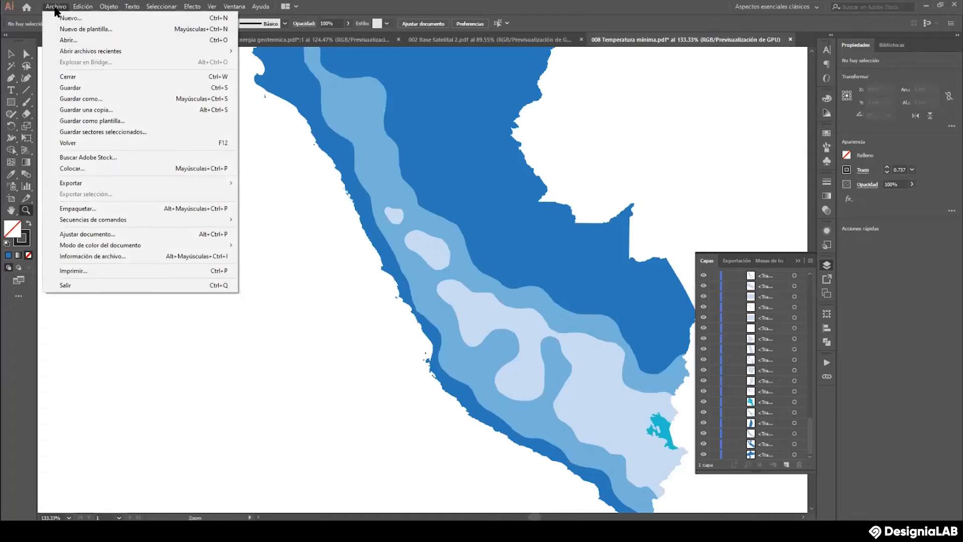
left_click(67, 18)
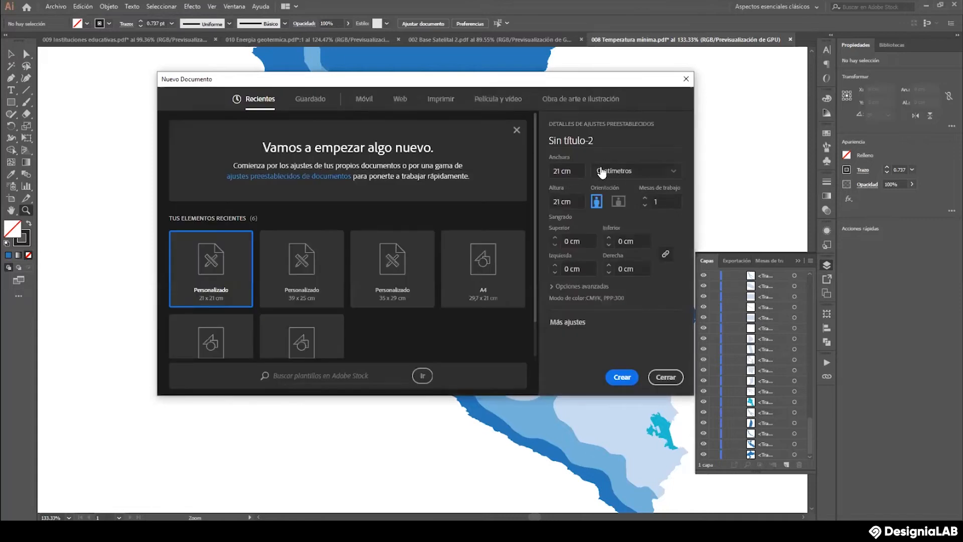
left_click(441, 100)
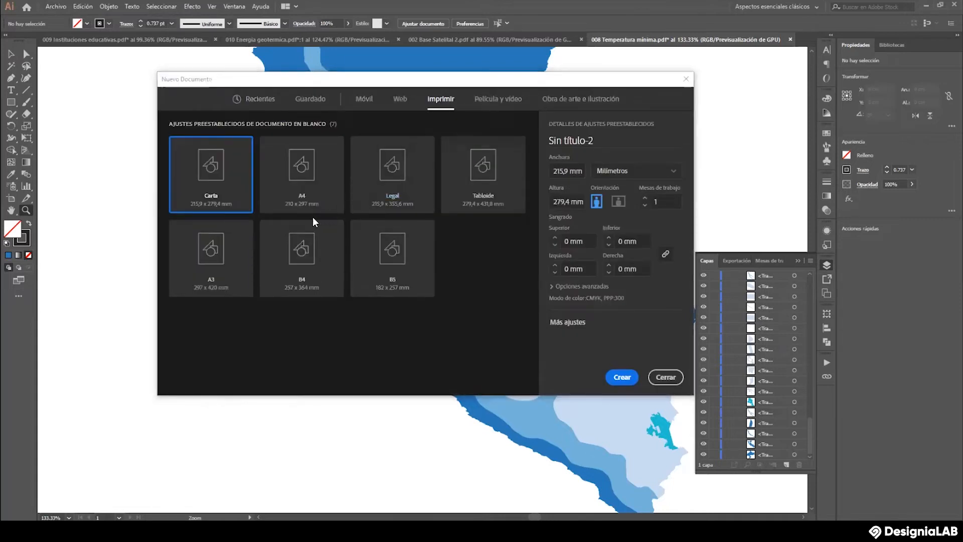
left_click(211, 253)
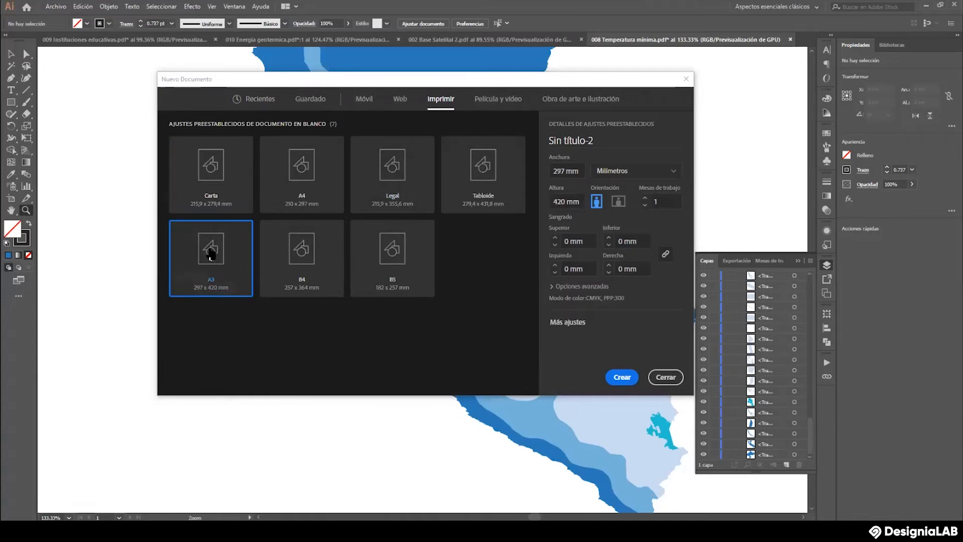
left_click(617, 206)
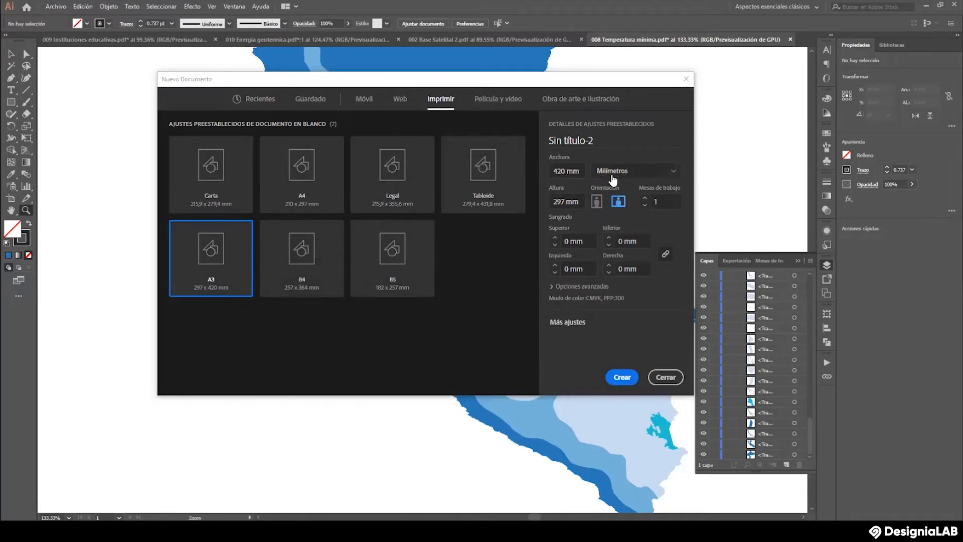
left_click(618, 173)
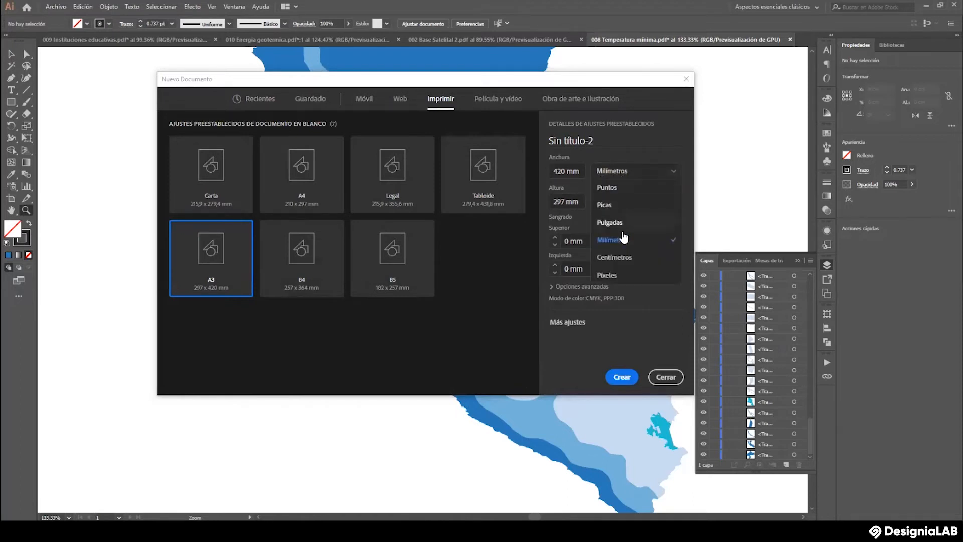
left_click(624, 257)
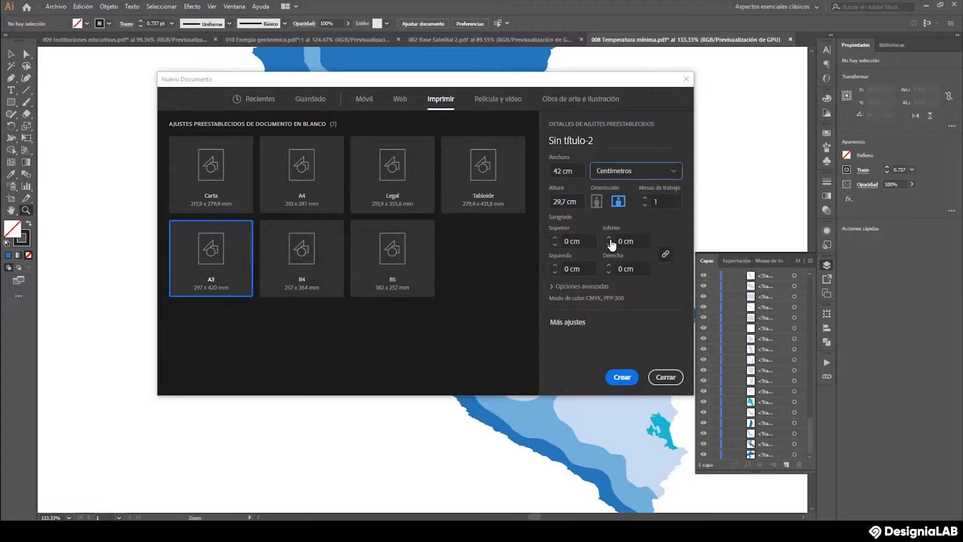
left_click(552, 287)
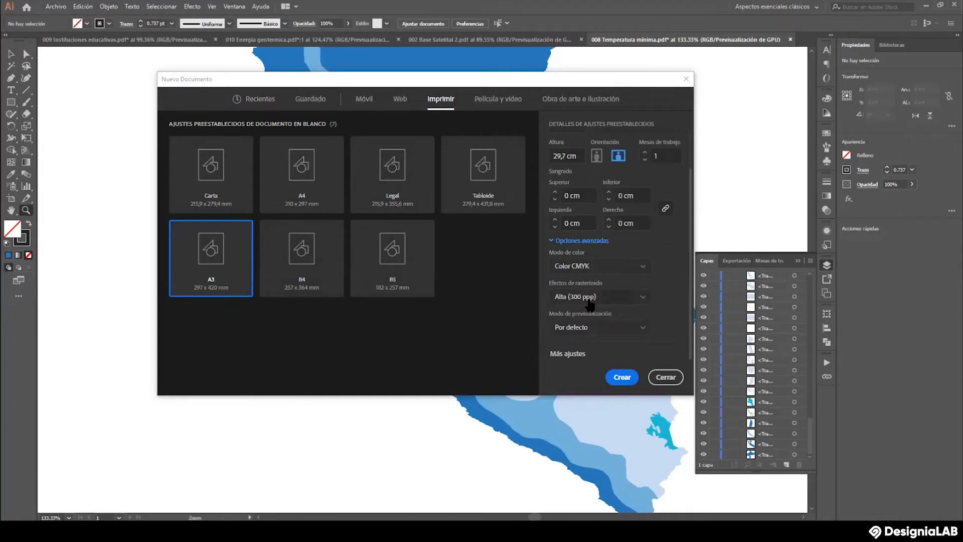
left_click(624, 377)
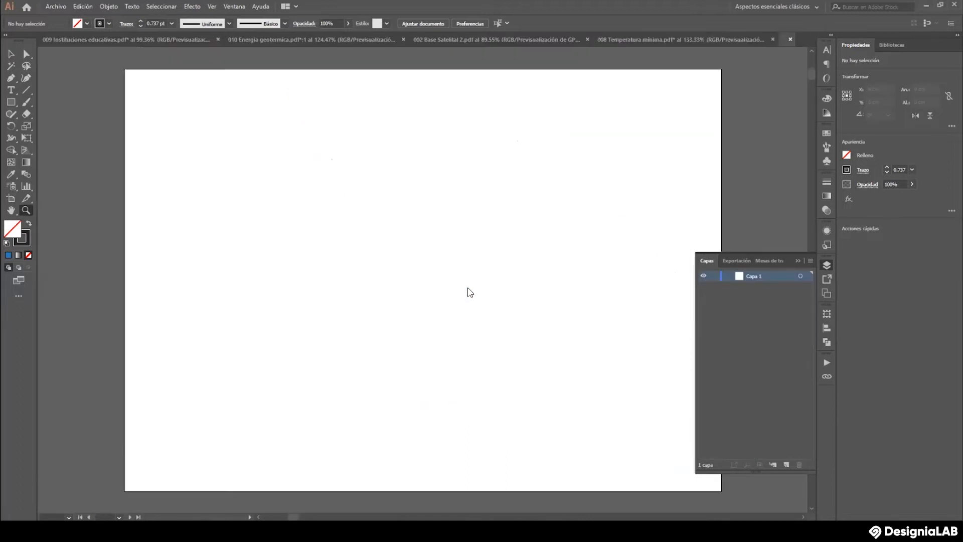
Save the new document as the Illustrator file MAPA 02 in the 02_Mapa Nacional folder, accepting the save options.
left_click(48, 6)
left_click(83, 98)
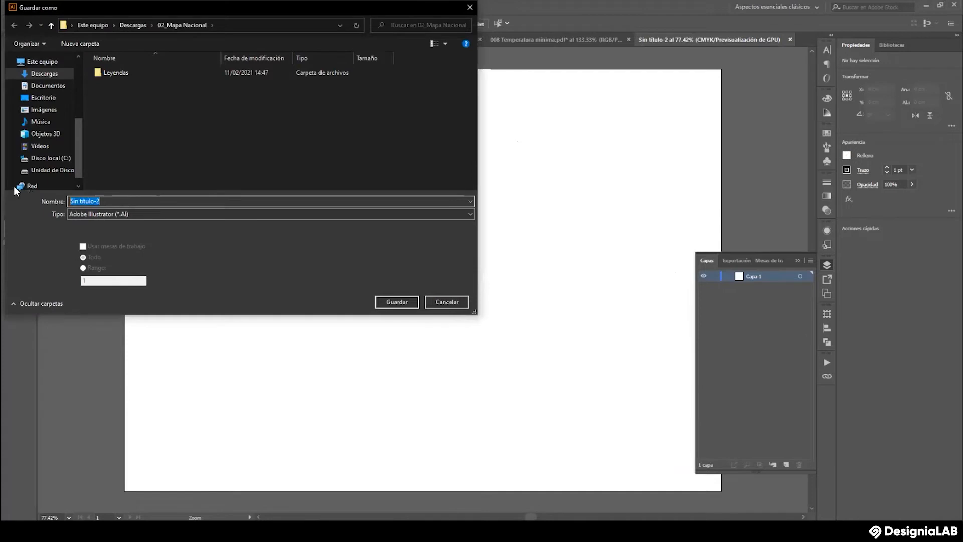
type("map")
left_click(396, 301)
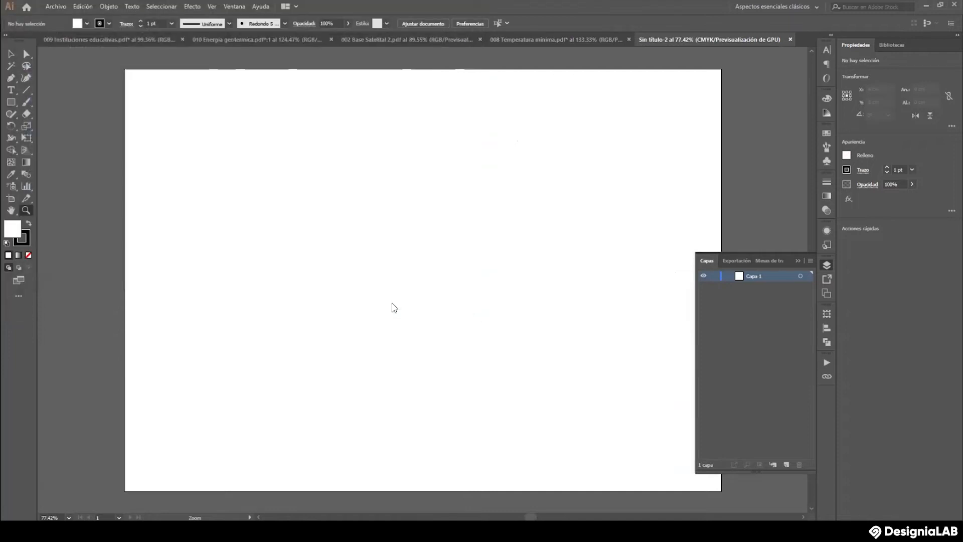
left_click(586, 407)
Place the image Geotermia y colegios.png so it covers the whole artboard, about 42 x 29.7 cm.
left_click(57, 6)
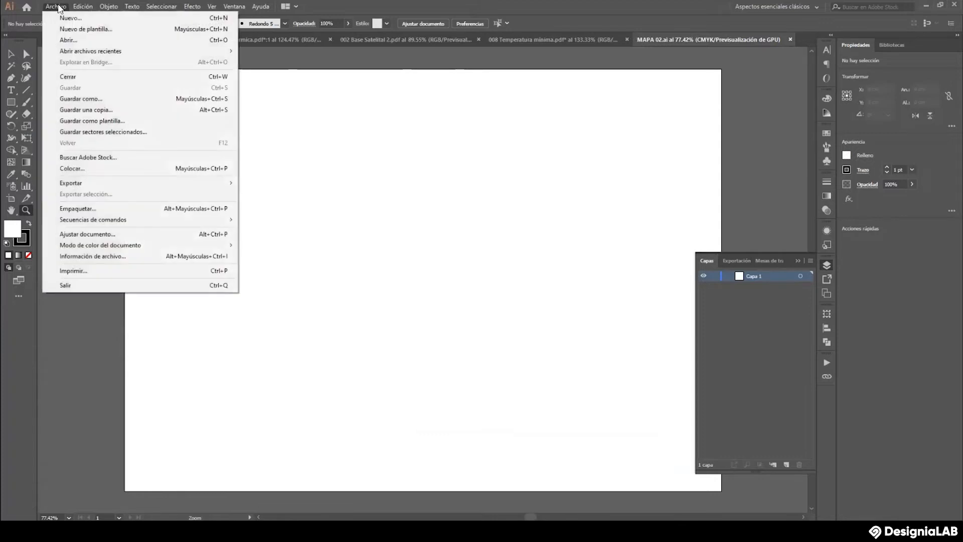
left_click(99, 168)
scroll(179, 224, "down", 3)
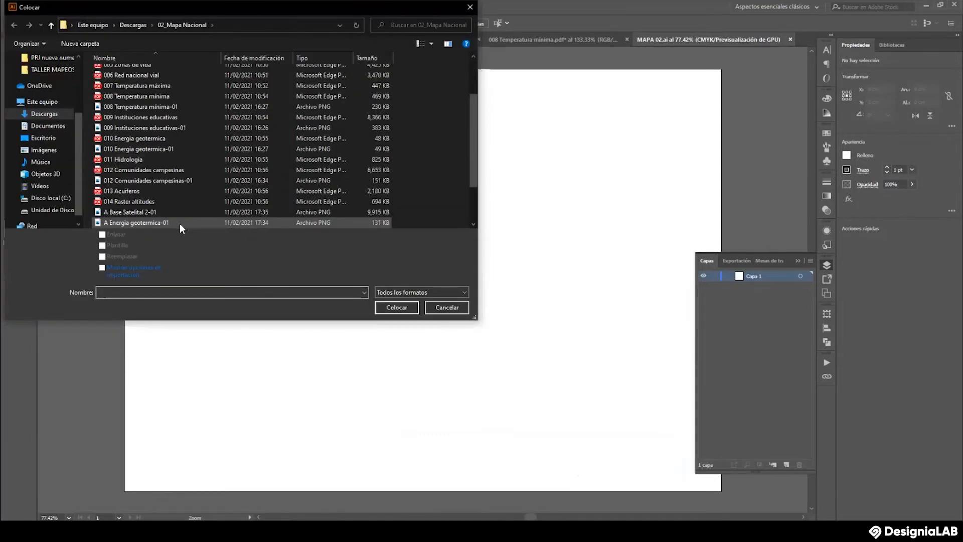
scroll(180, 223, "down", 2)
left_click(172, 212)
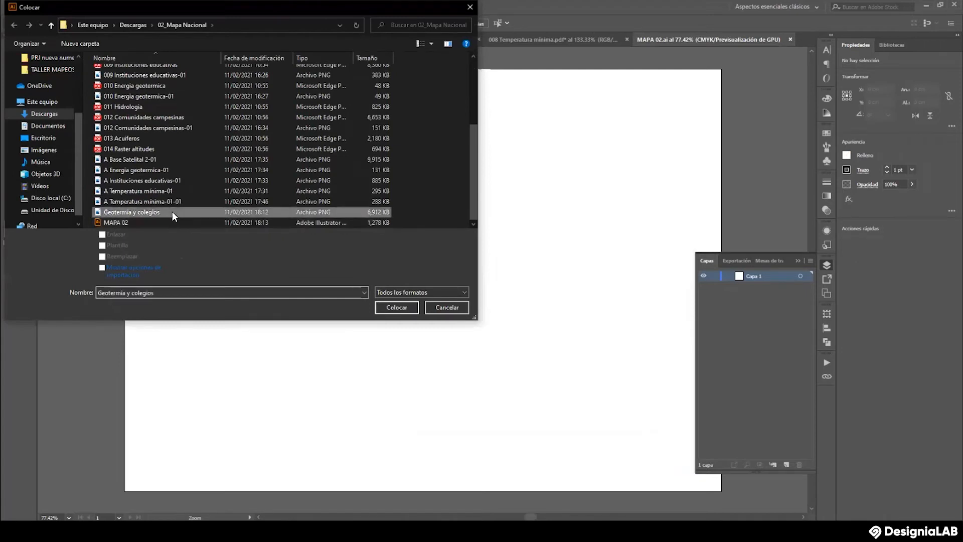
left_click(393, 303)
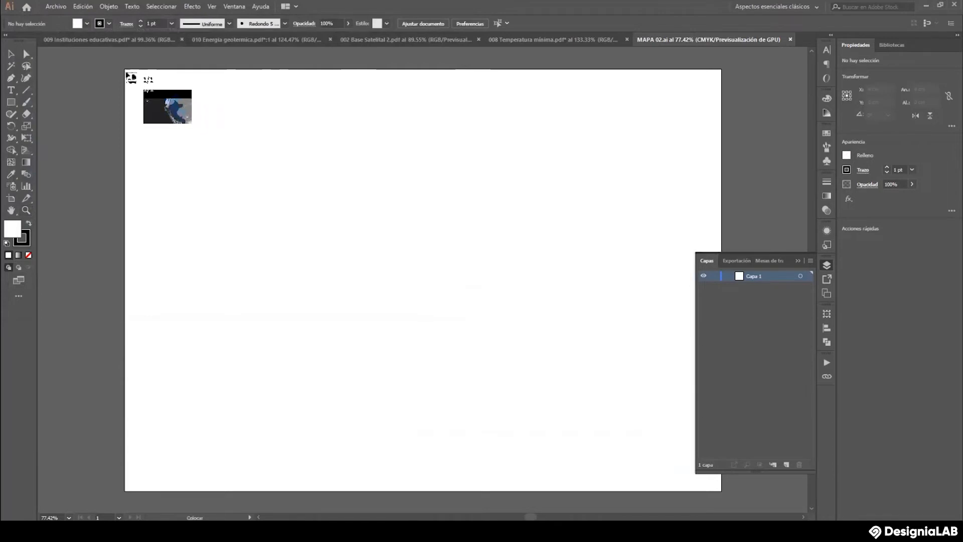
left_click_drag(125, 70, 738, 490)
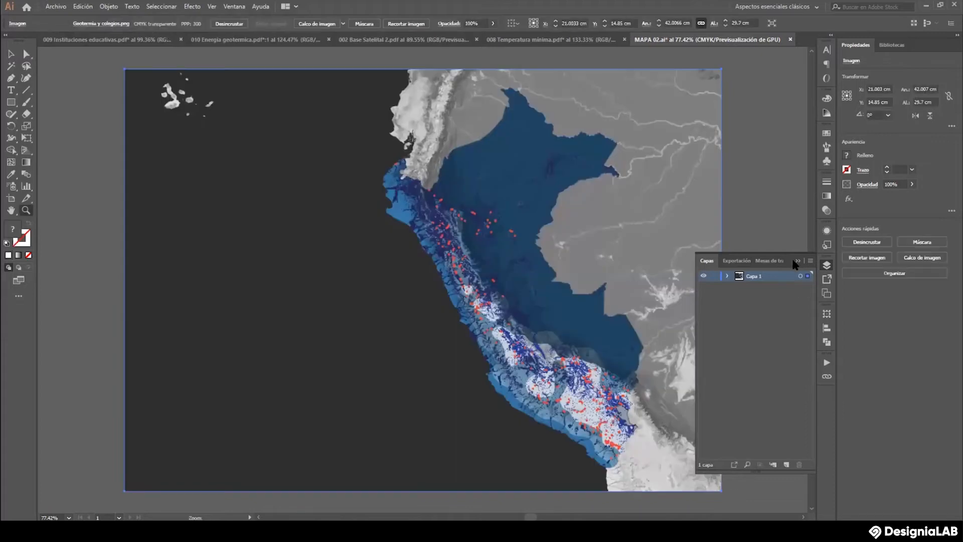
left_click(793, 261)
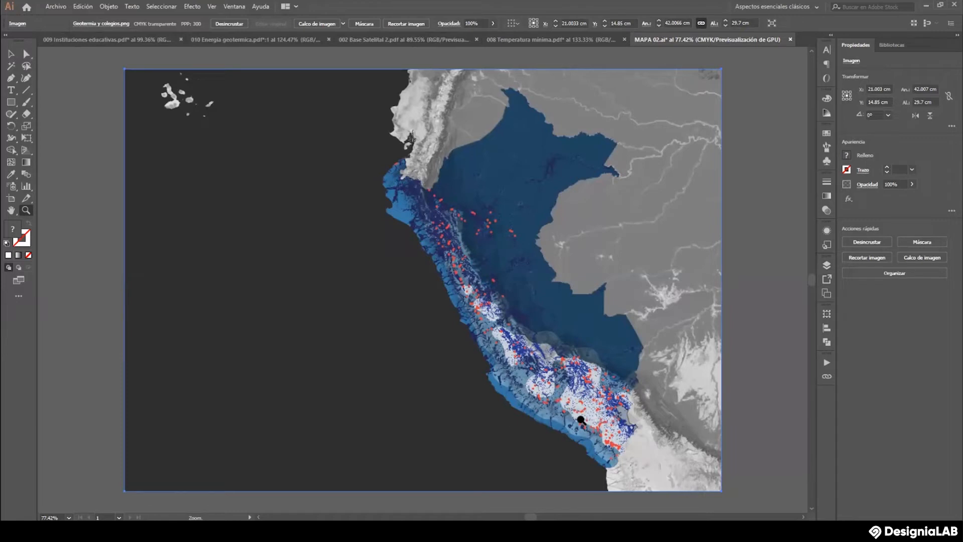
Draw an open curve with the Pen tool in the dark ocean southwest of Peru, crossing the artboard's lower edge, with a white stroke and no fill.
left_click(581, 419)
left_click(430, 282)
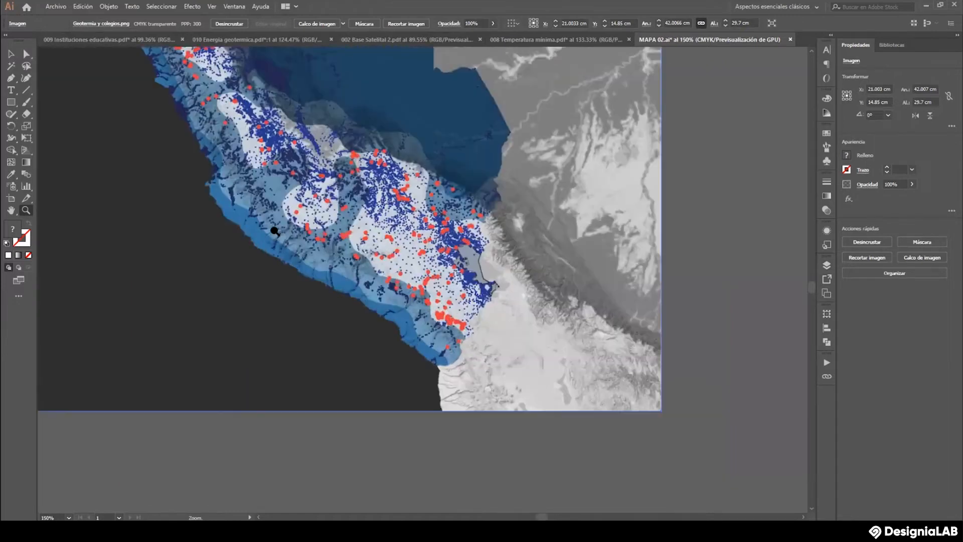
left_click(11, 79)
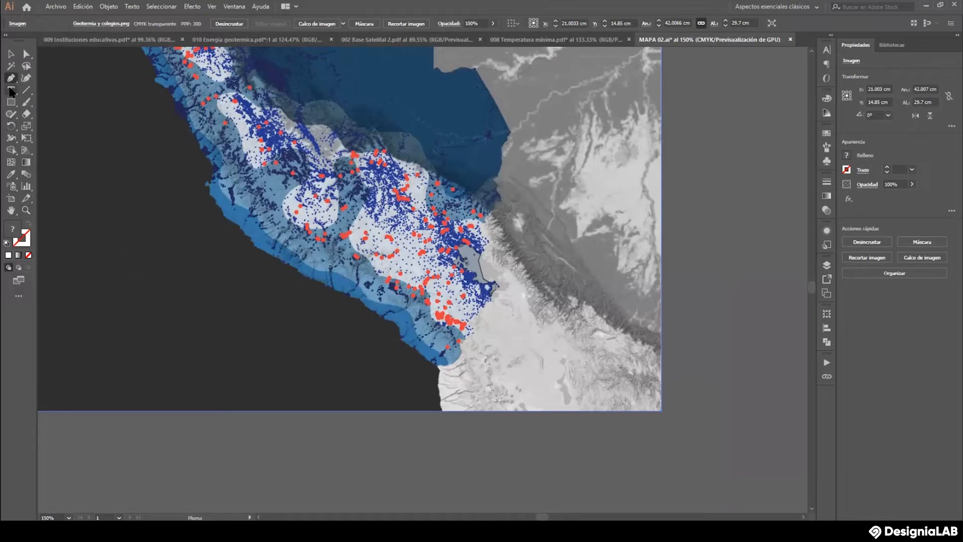
left_click(109, 282)
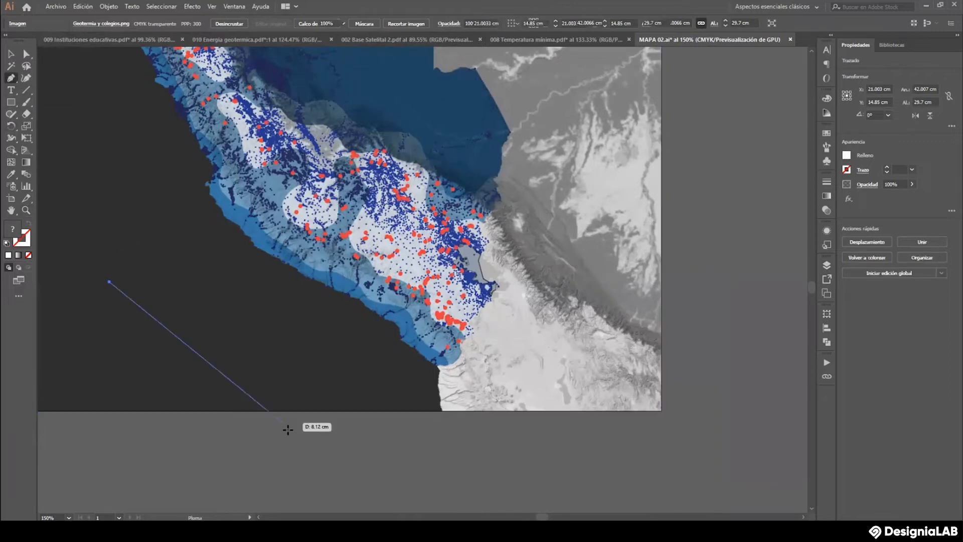
scroll(281, 452, "down", 4)
left_click_drag(267, 332, 312, 435)
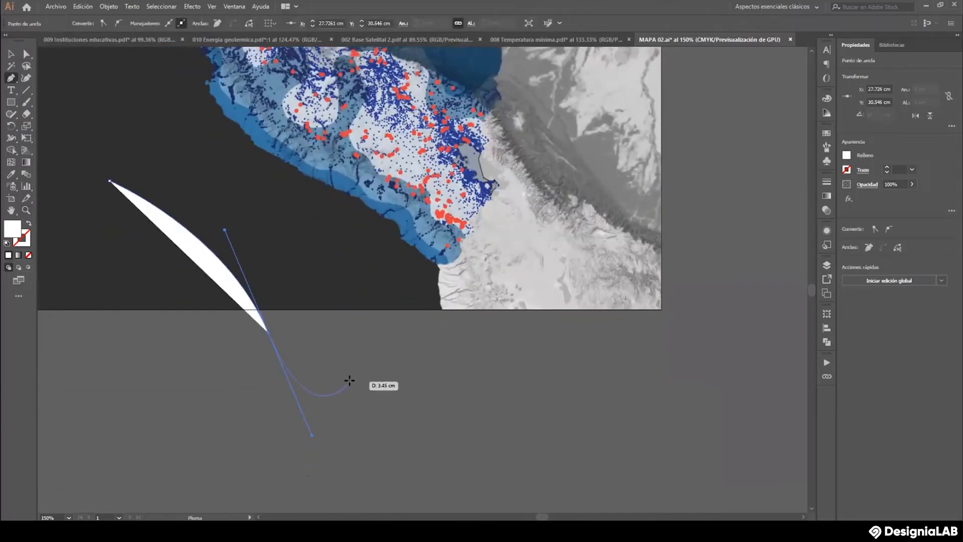
left_click(28, 225)
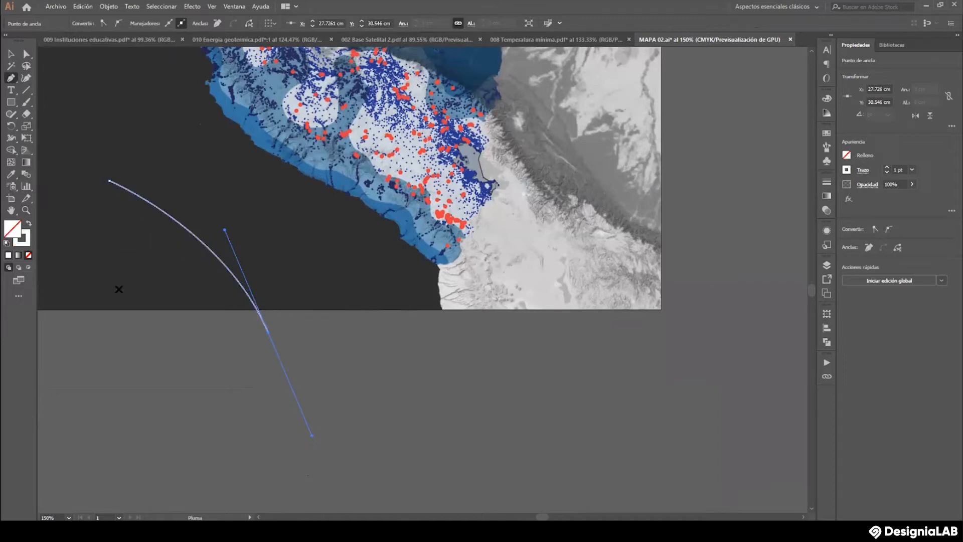
Duplicate the curve onto the grey land southeast of Peru and rotate the copy to about 331°.
key("v")
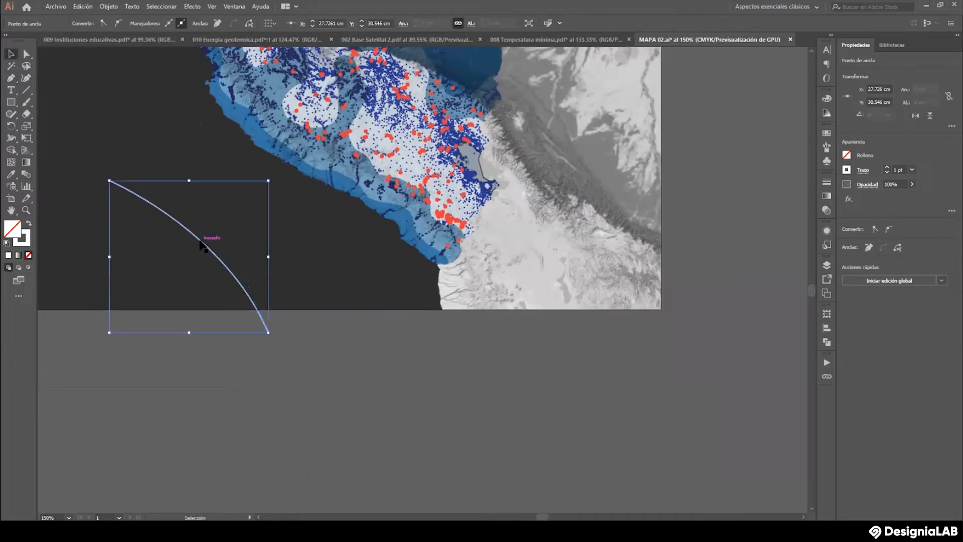
left_click_drag(203, 246, 573, 175)
left_click_drag(639, 113, 667, 163)
left_click_drag(565, 150, 593, 137)
scroll(590, 157, "up", 3)
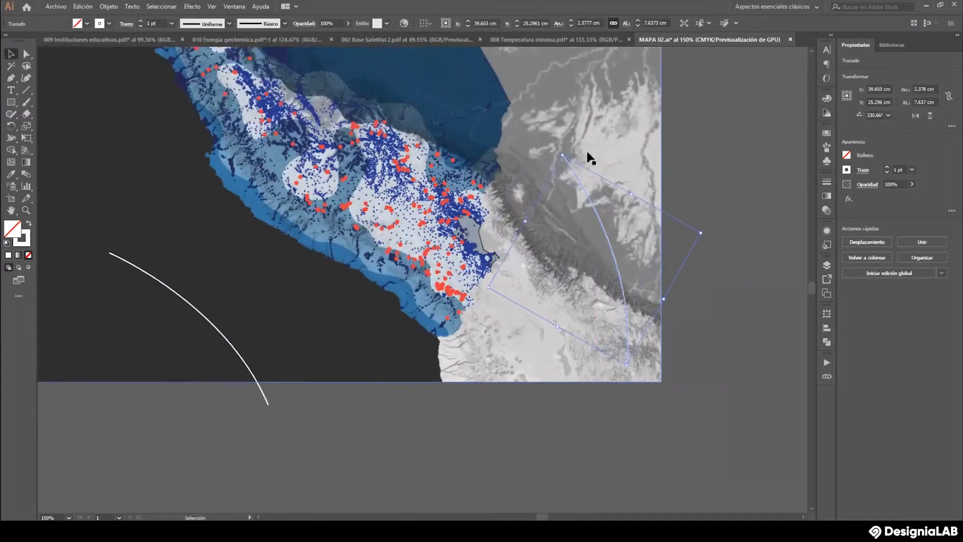
scroll(590, 157, "up", 4)
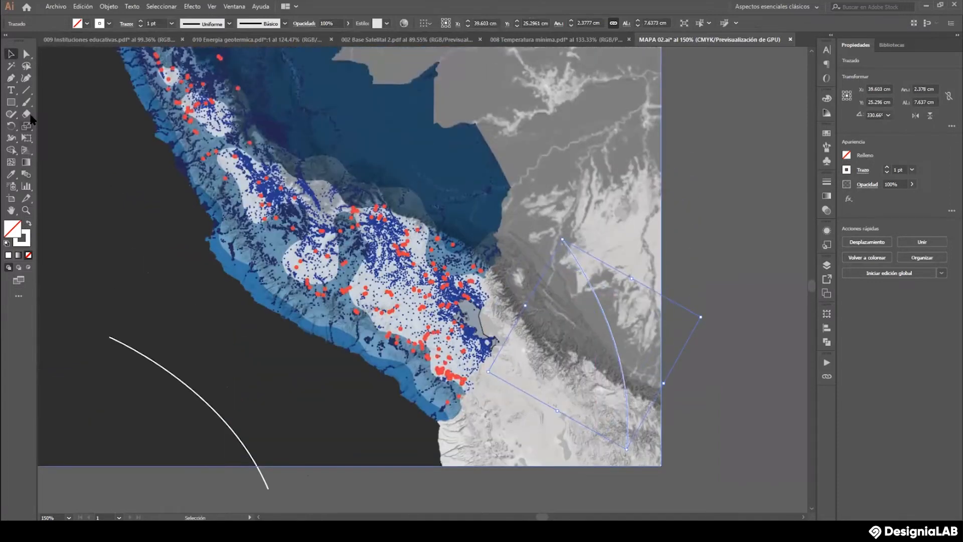
Lengthen both curves by moving their upper anchors to about X 14.27, Y 20.44 cm (ocean) and X 36.67, Y 16.82 cm (land).
left_click(26, 54)
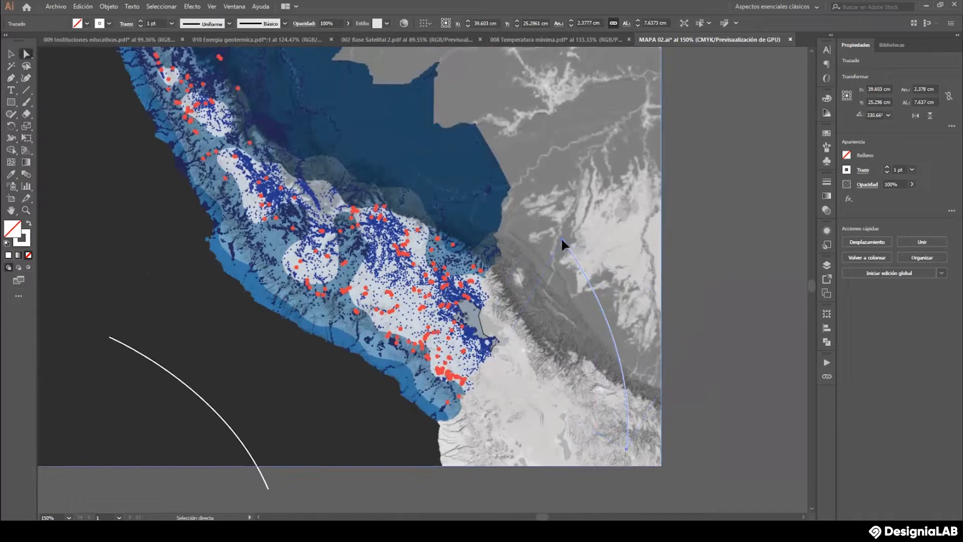
left_click_drag(563, 240, 532, 116)
left_click_drag(110, 337, 120, 213)
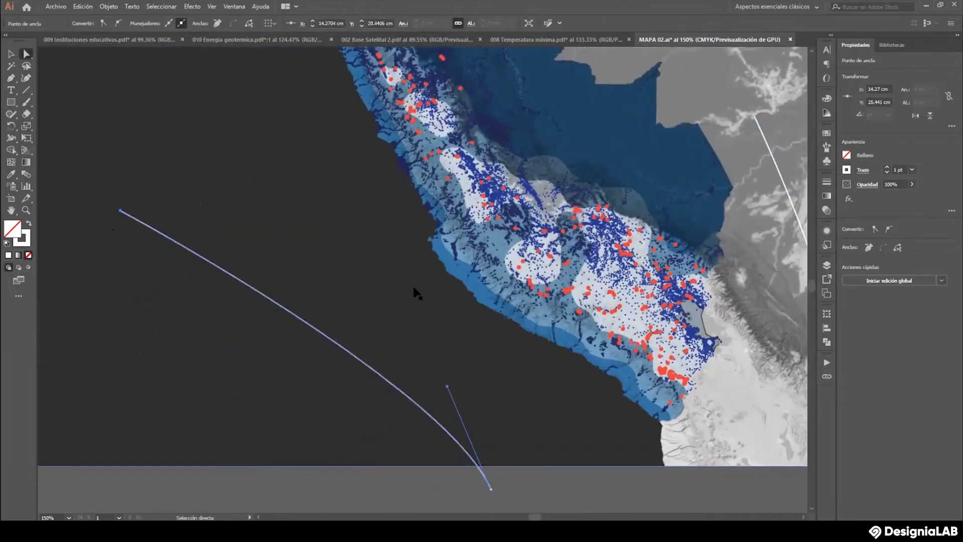
left_click(754, 116)
left_click_drag(746, 113, 737, 111)
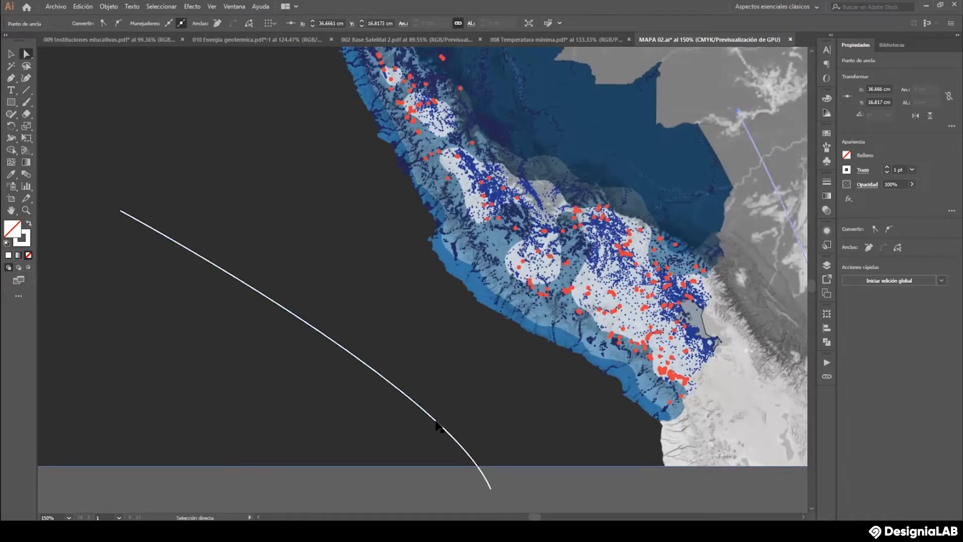
scroll(370, 341, "up", 2)
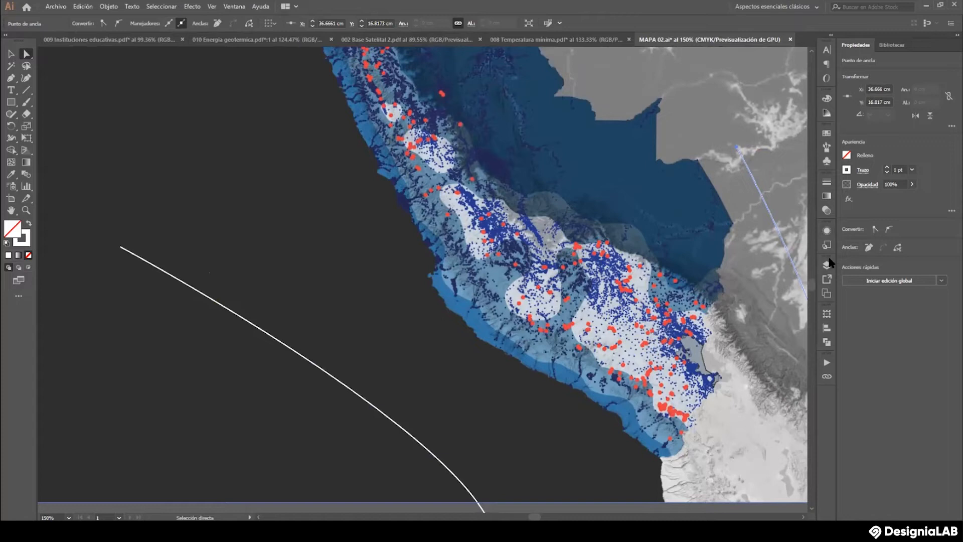
Add the Flecha 3 arrowhead to the end of the curve over the grey land.
left_click(826, 184)
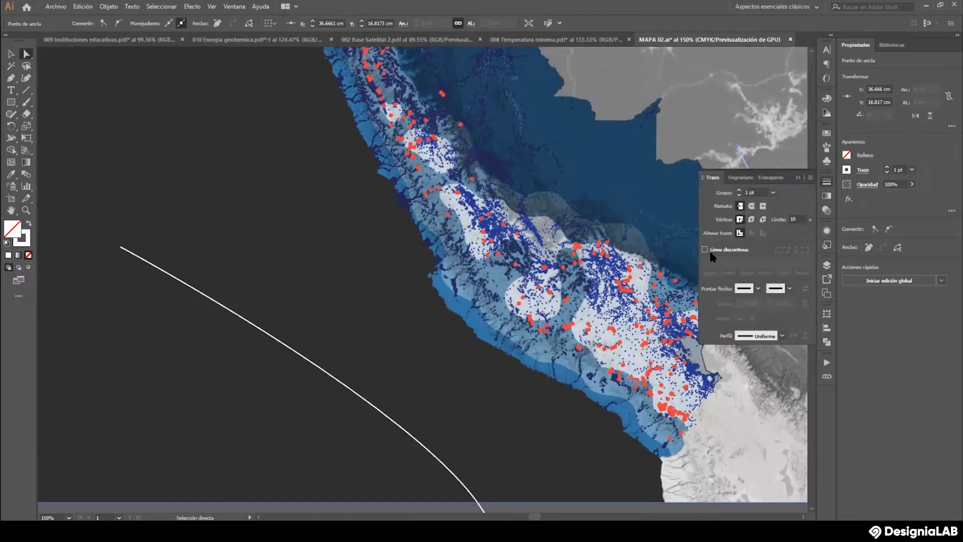
left_click(790, 288)
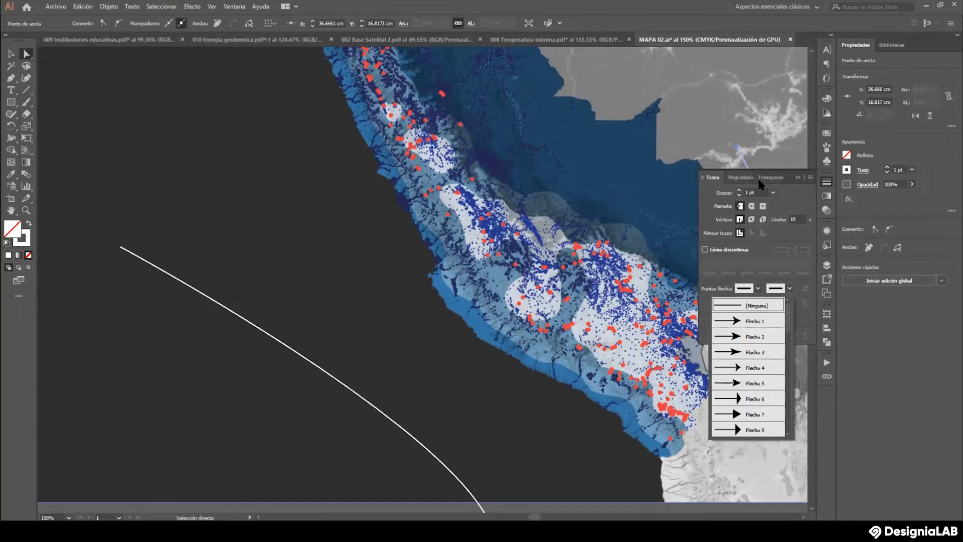
left_click(825, 181)
left_click(826, 186)
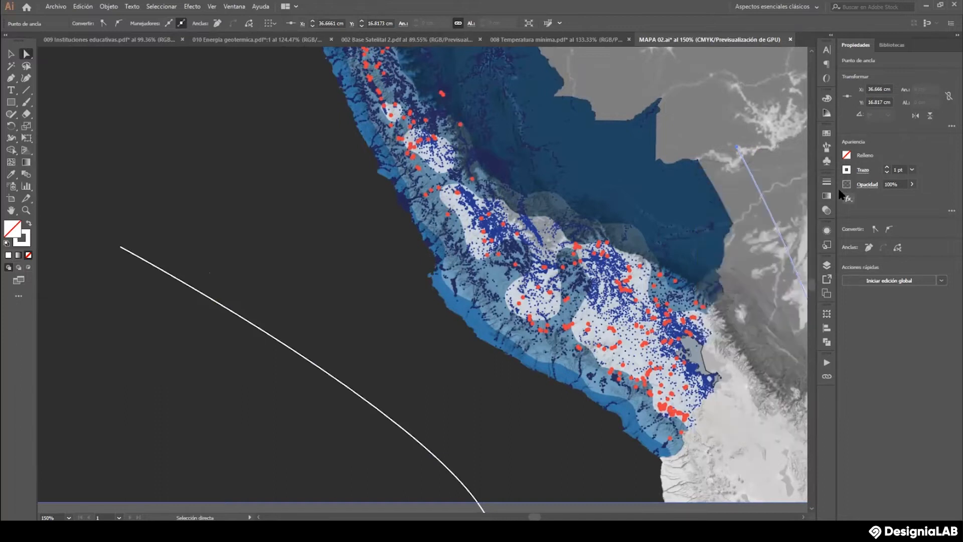
left_click(827, 182)
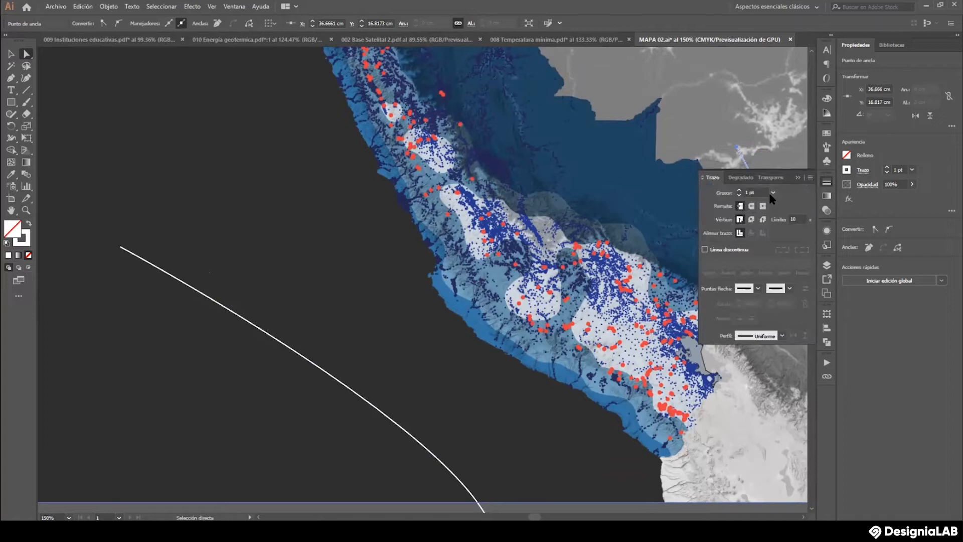
left_click(778, 288)
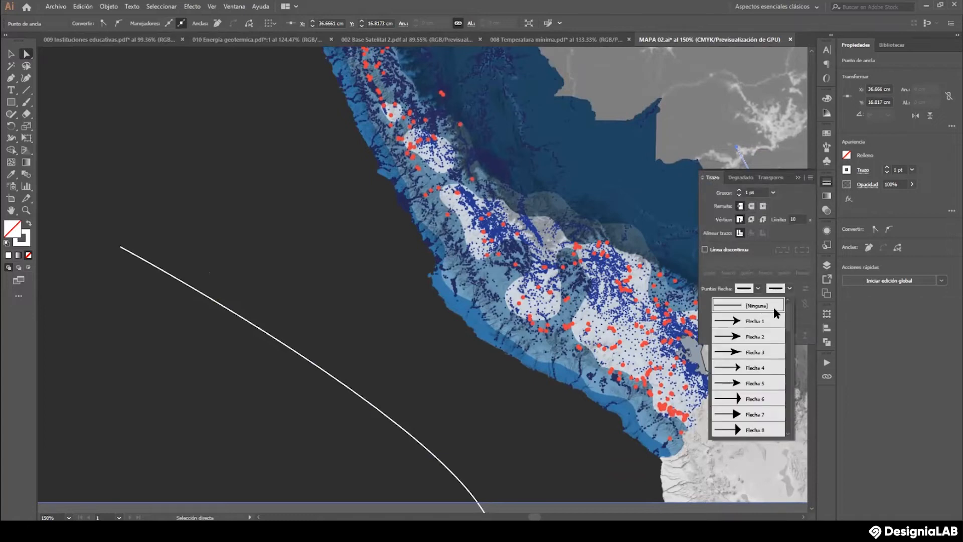
left_click(750, 354)
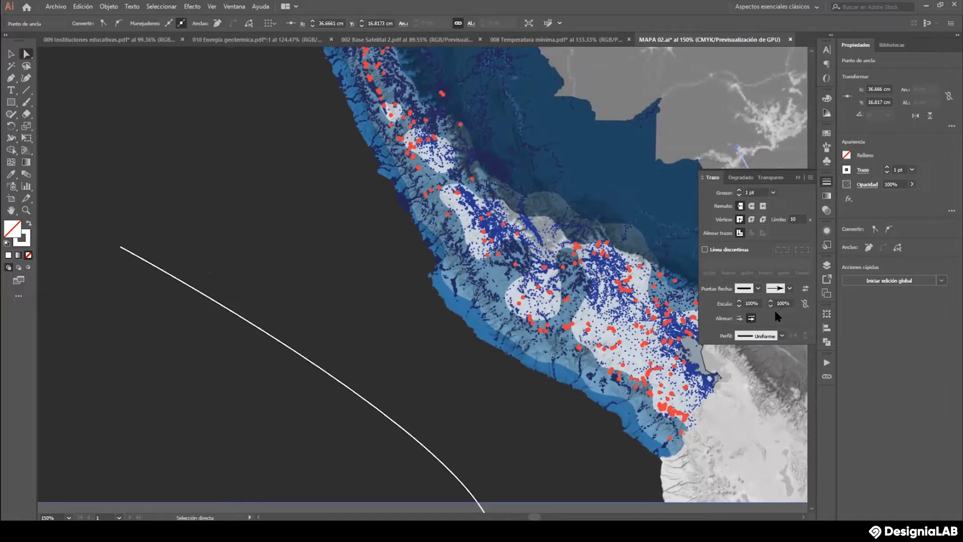
left_click(803, 289)
Give the ocean curve an arrowhead and swap the arrow ends so it points from the upper anchor.
left_click(307, 372)
left_click(306, 367)
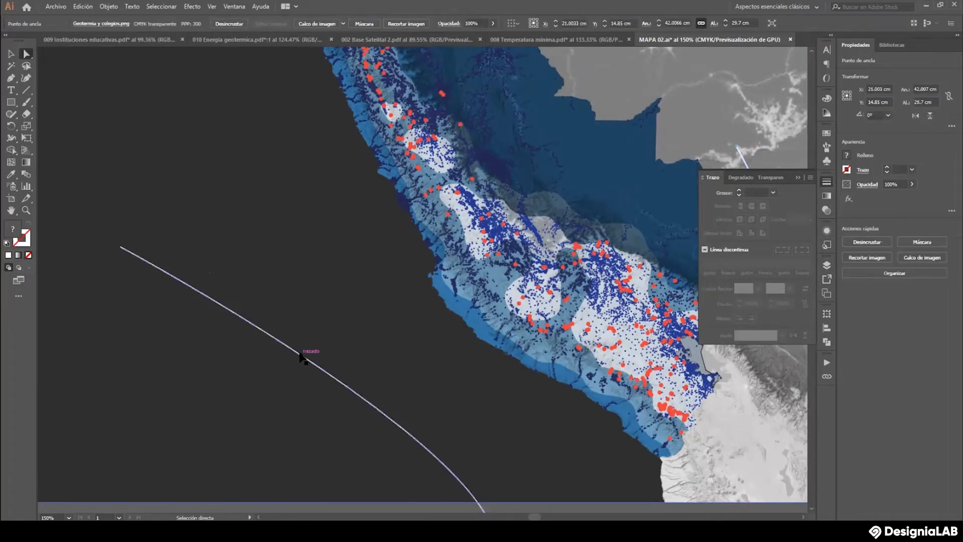
left_click(786, 290)
left_click(745, 323)
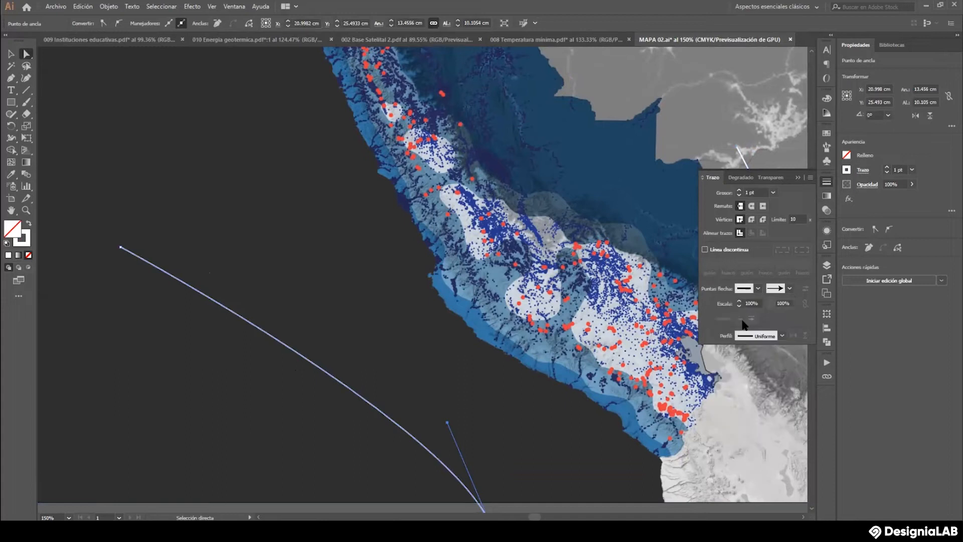
left_click(786, 290)
left_click(790, 288)
left_click(804, 288)
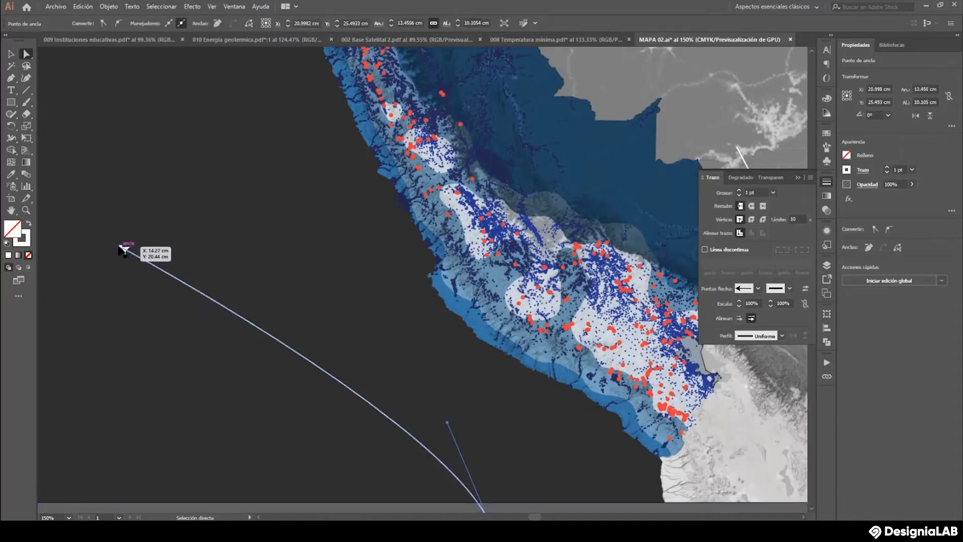
left_click(121, 247)
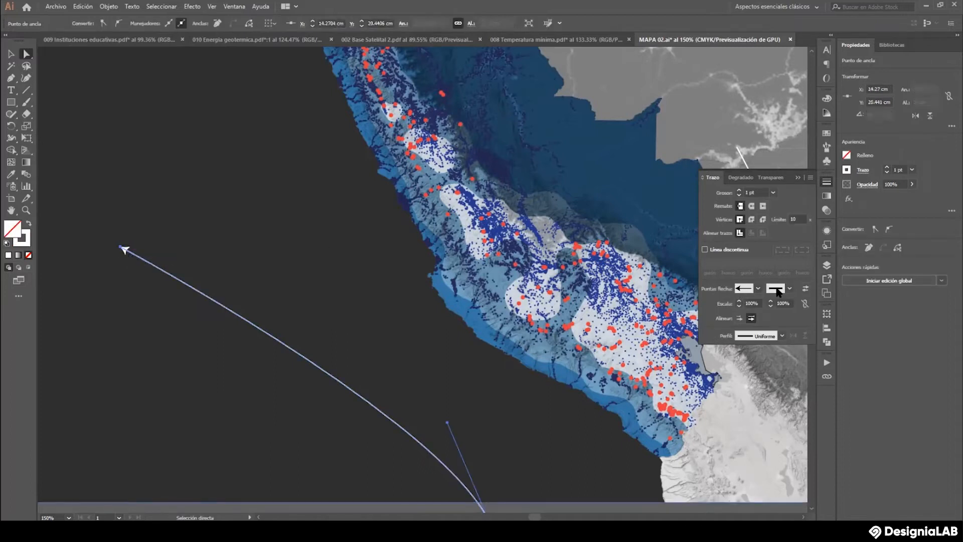
Swap the arrow ends of the curve over the grey land so its arrowhead sits at the upper anchor.
scroll(408, 365, "down", 5)
scroll(407, 365, "up", 4)
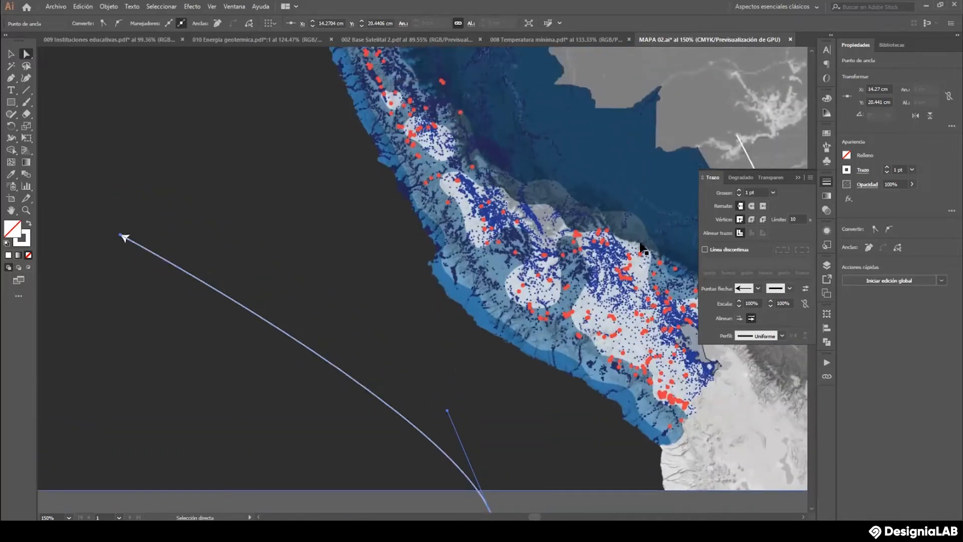
left_click(736, 135)
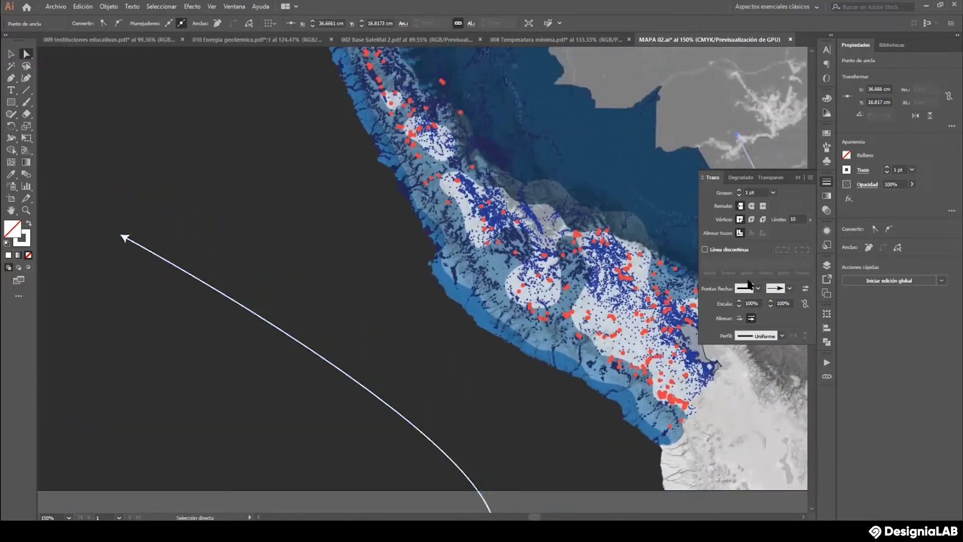
left_click(805, 288)
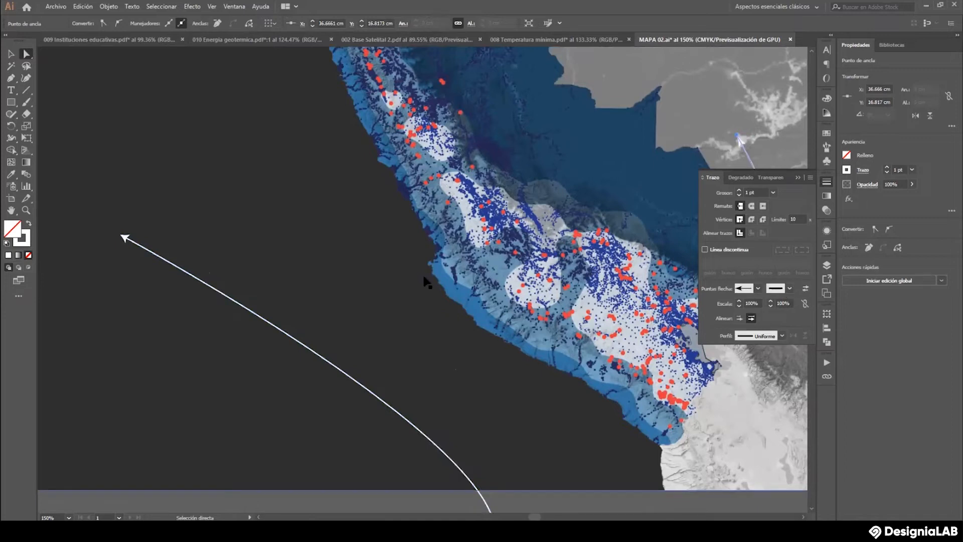
left_click(797, 178)
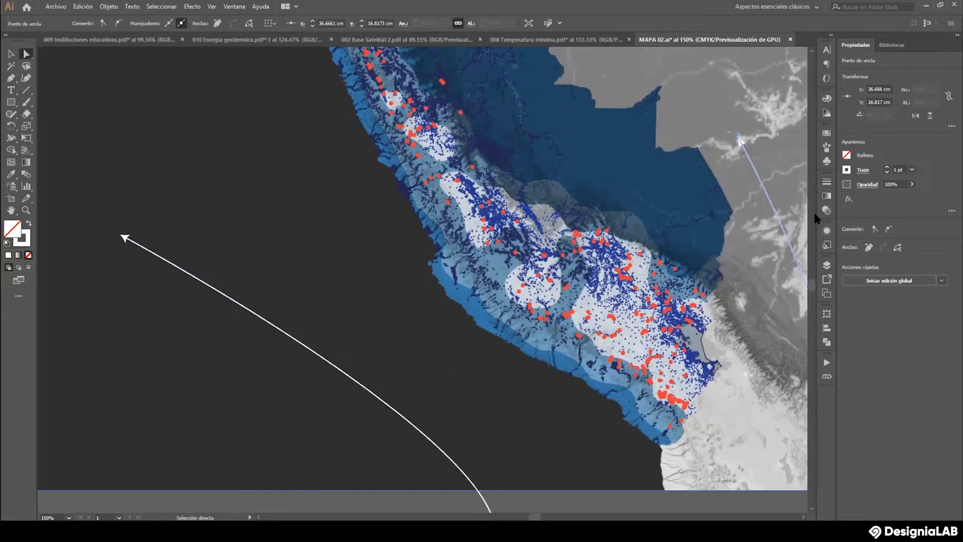
Try a dashed line on the arrow over the grey land.
left_click(826, 182)
left_click(705, 249)
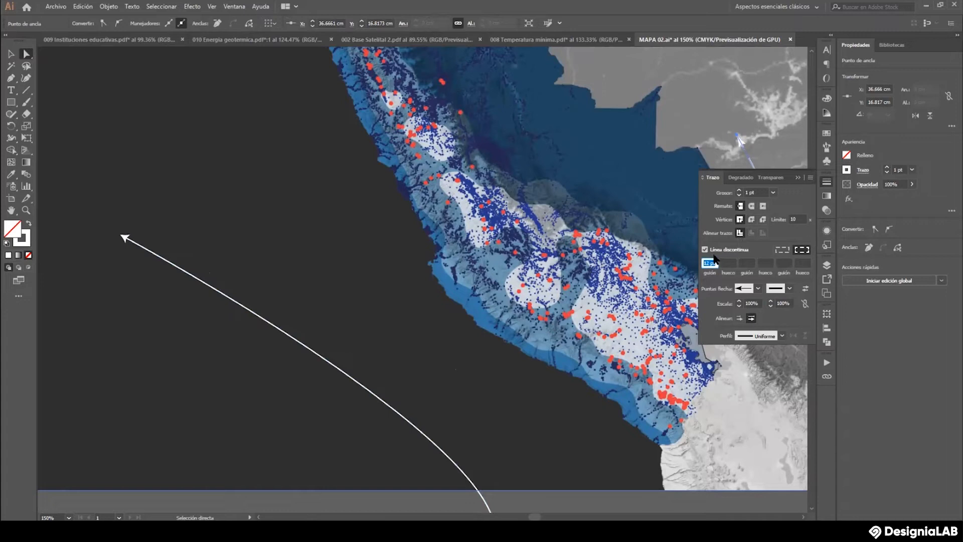
left_click(705, 249)
left_click(397, 374)
left_click(757, 177)
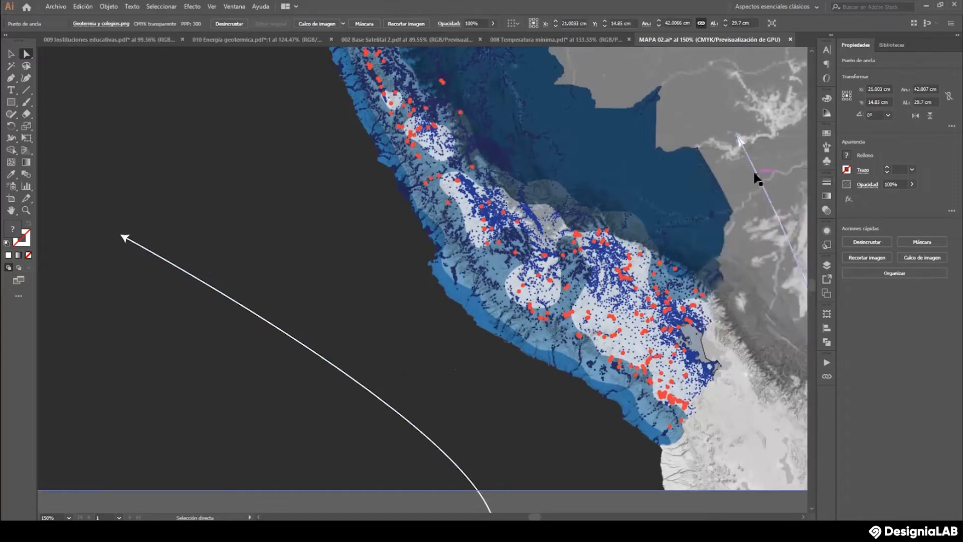
left_click(256, 317, "shift")
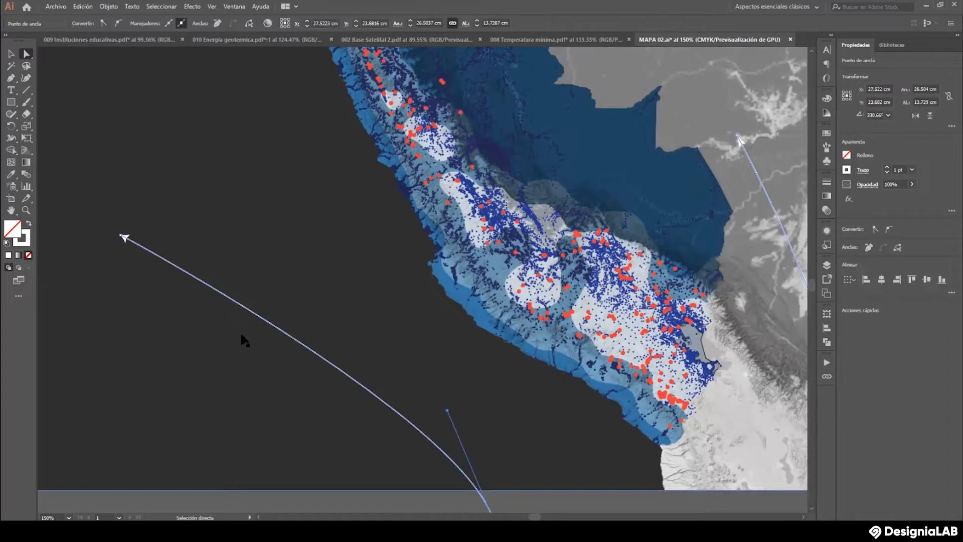
left_click(64, 8)
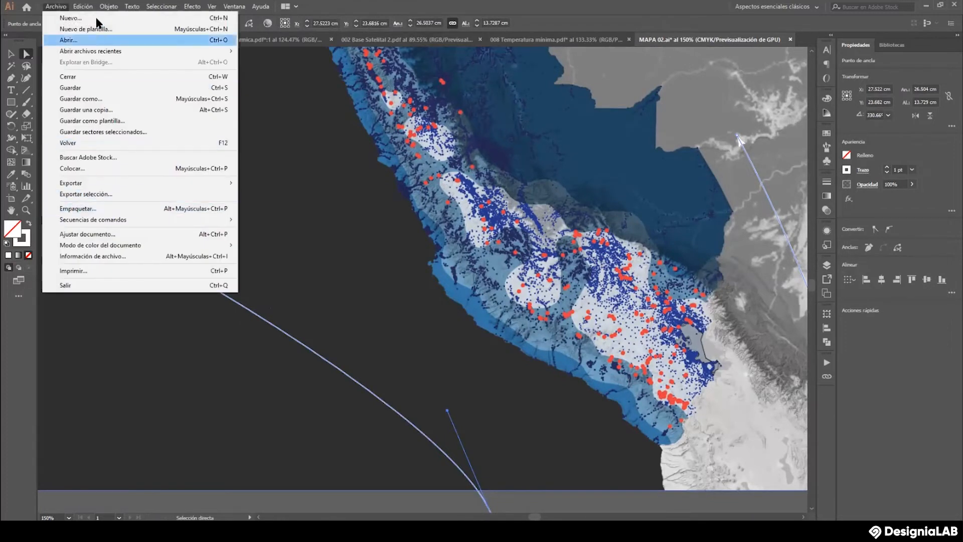
mouse_move(112, 11)
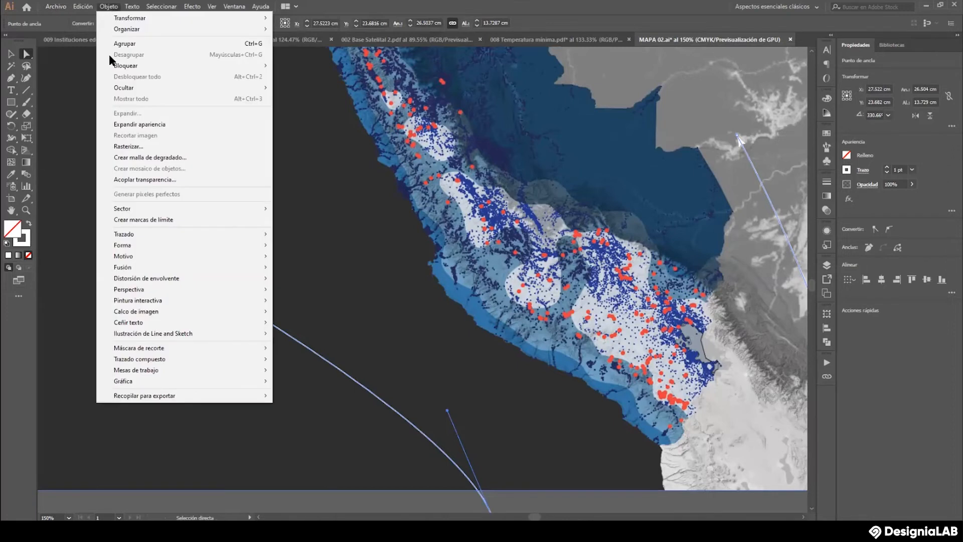
mouse_move(140, 269)
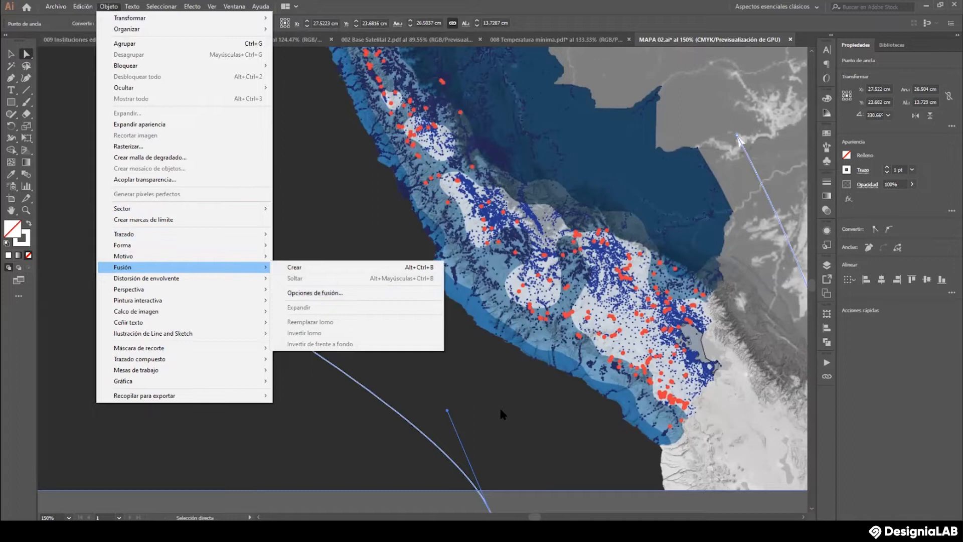
left_click(370, 442)
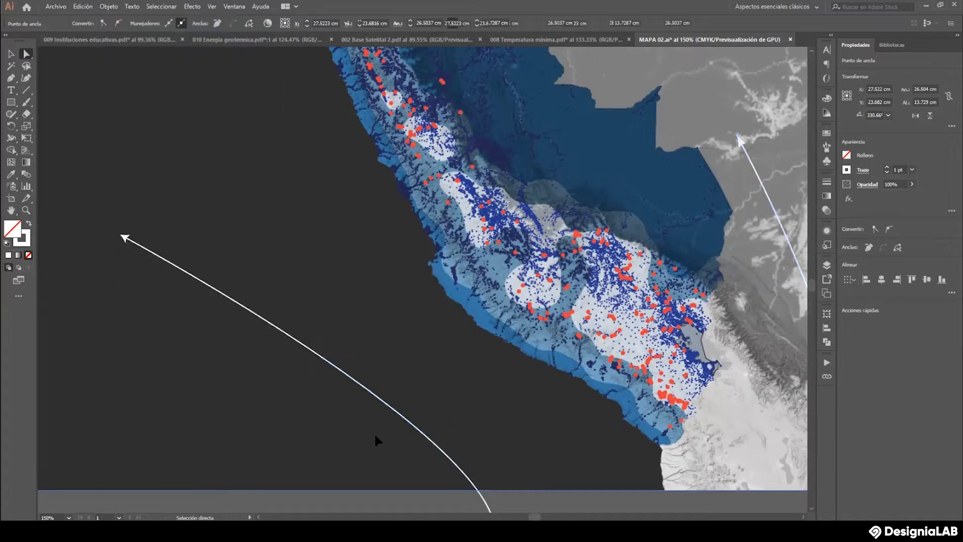
Select the ocean arrow and the arrow over the grey land together and set their blend spacing to Pasos especificados.
left_click(382, 403)
left_click(769, 204)
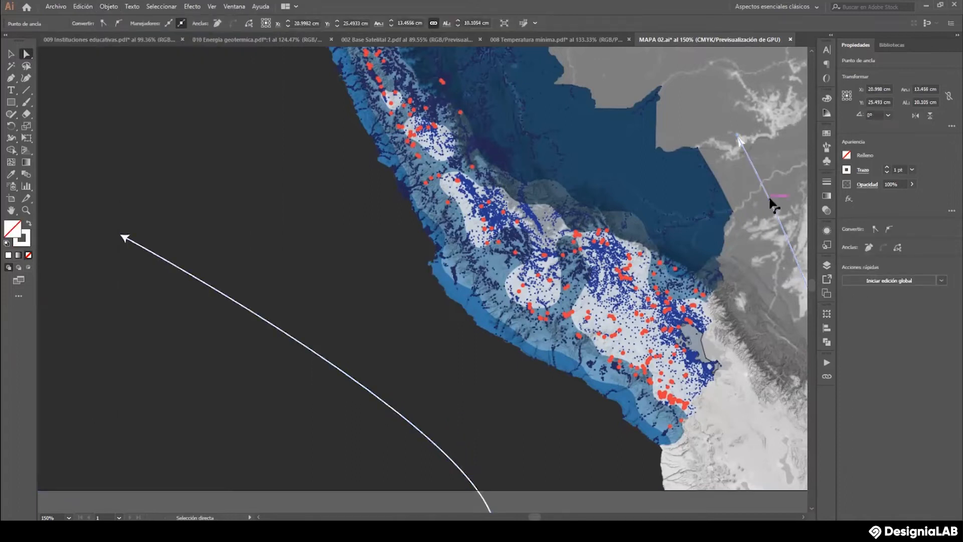
left_click(287, 341, "shift")
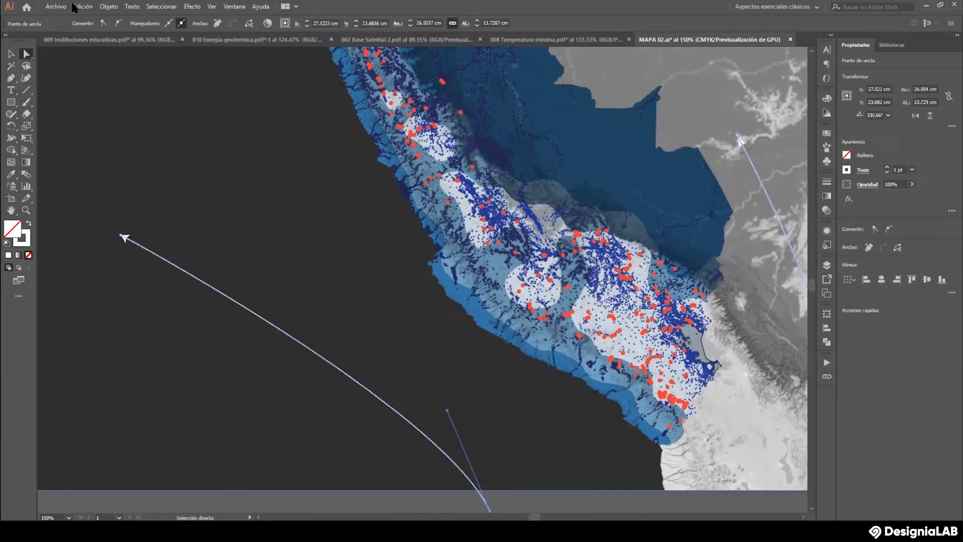
left_click(117, 7)
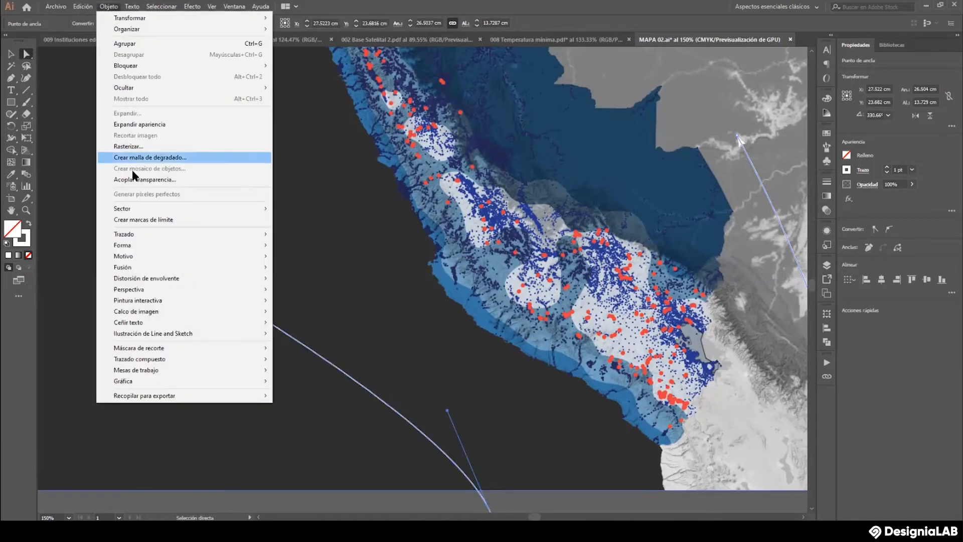
mouse_move(165, 266)
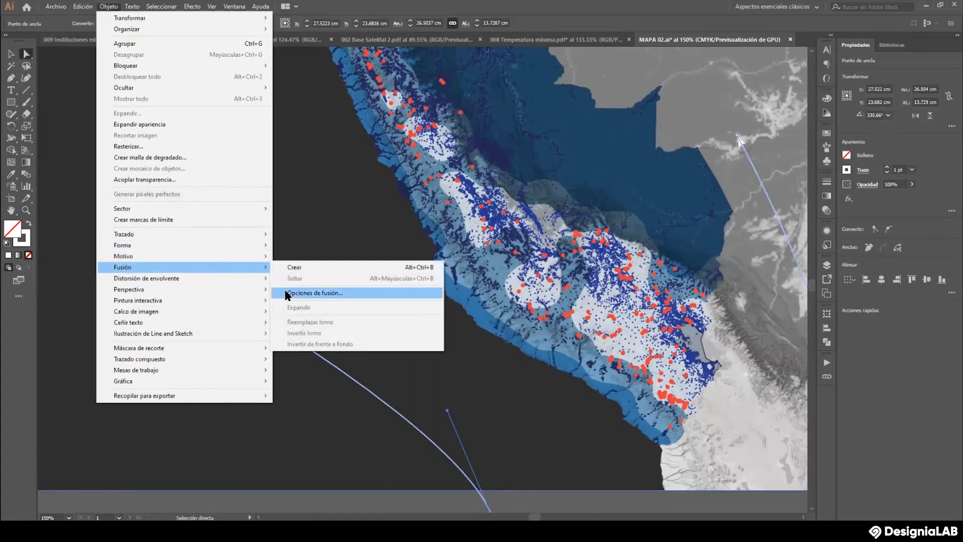
left_click(284, 292)
left_click(556, 232)
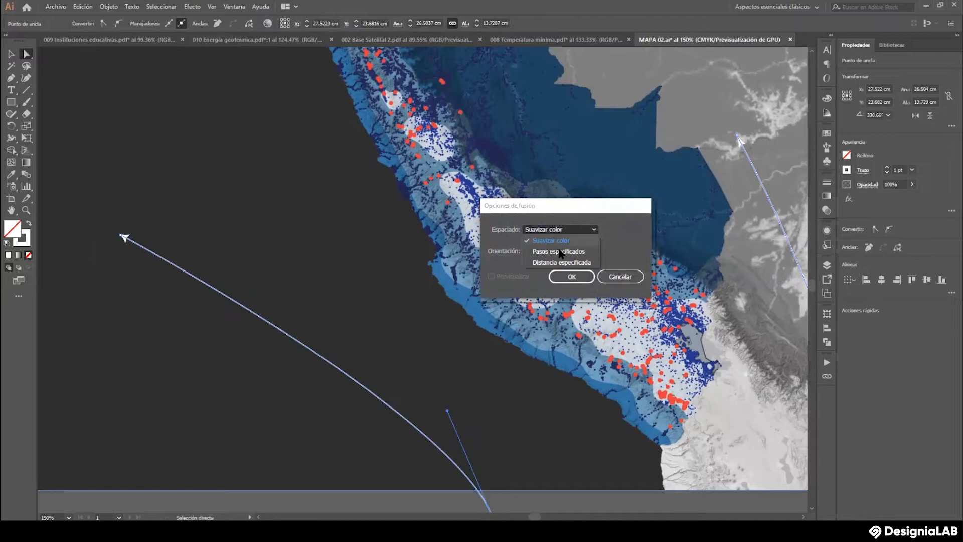
left_click(561, 251)
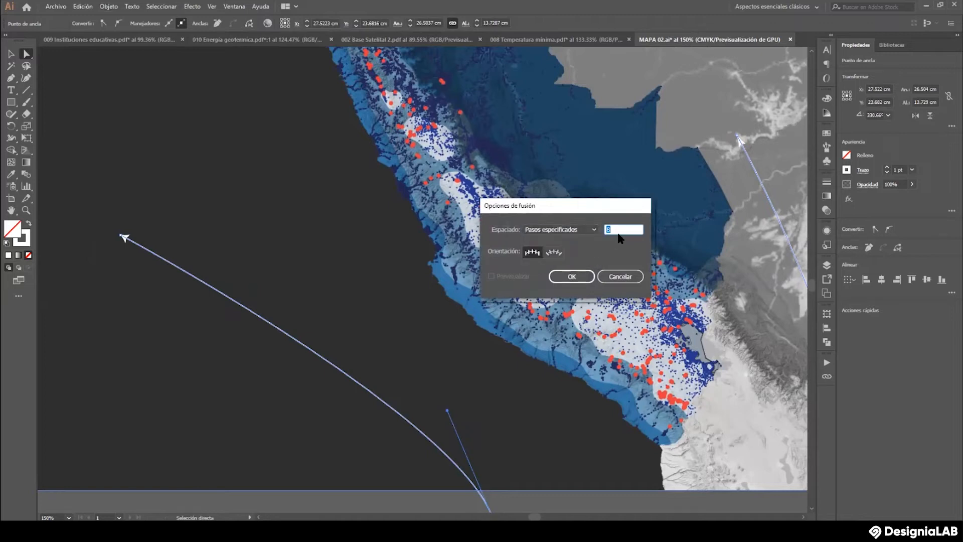
left_click(583, 278)
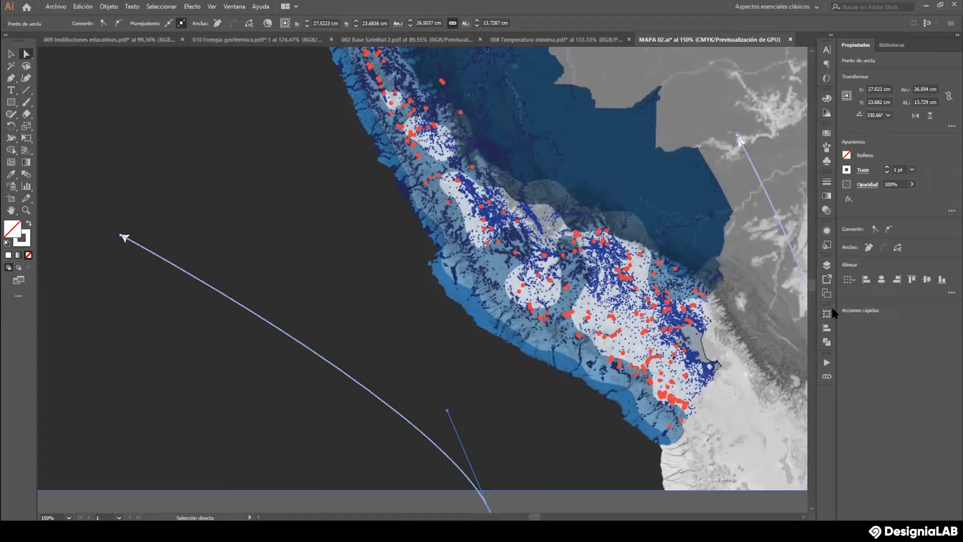
Create a blend between the two selected arrows with five intermediate arrows.
left_click(107, 8)
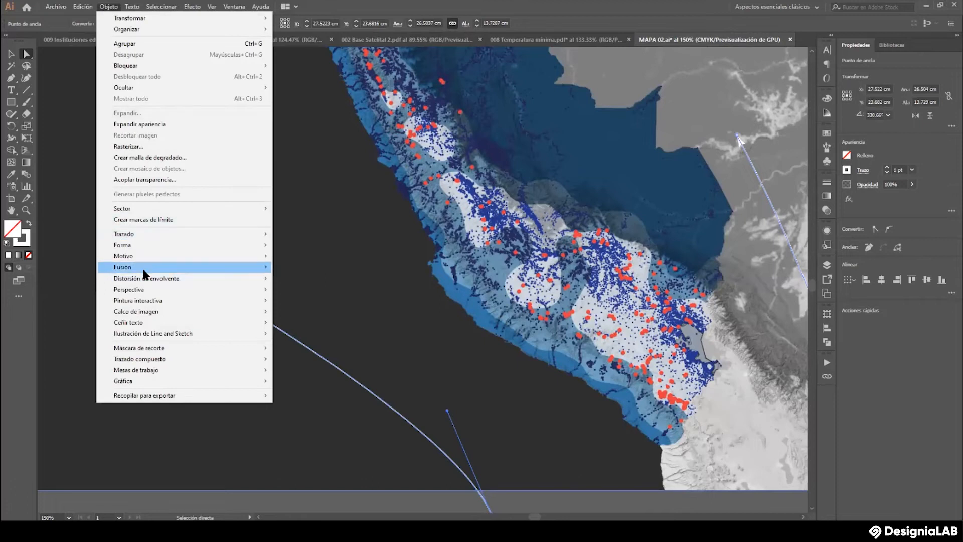
mouse_move(261, 275)
left_click(312, 269)
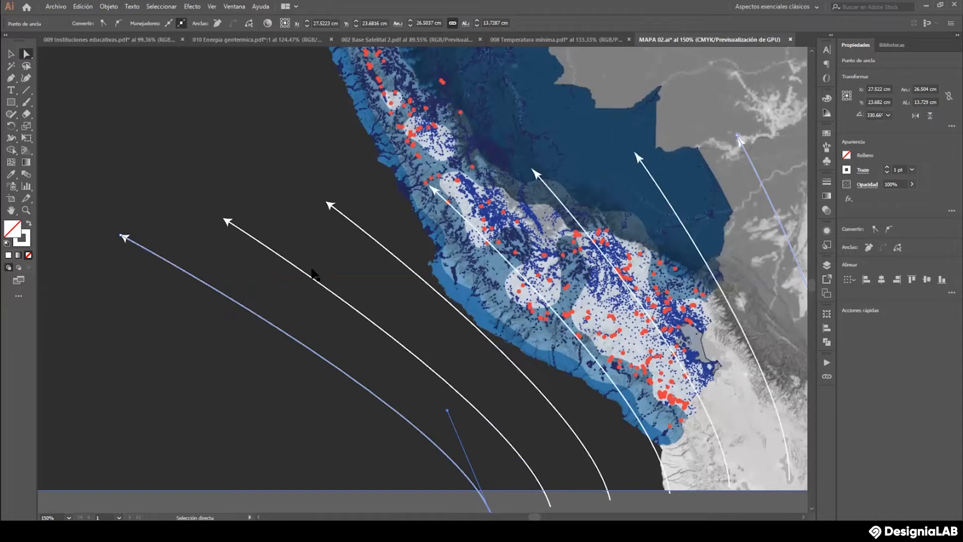
Move the lower anchors of the blend's two outer arrows below the sheet's bottom edge, bringing the ocean arrow's anchor farther east.
left_click(26, 210)
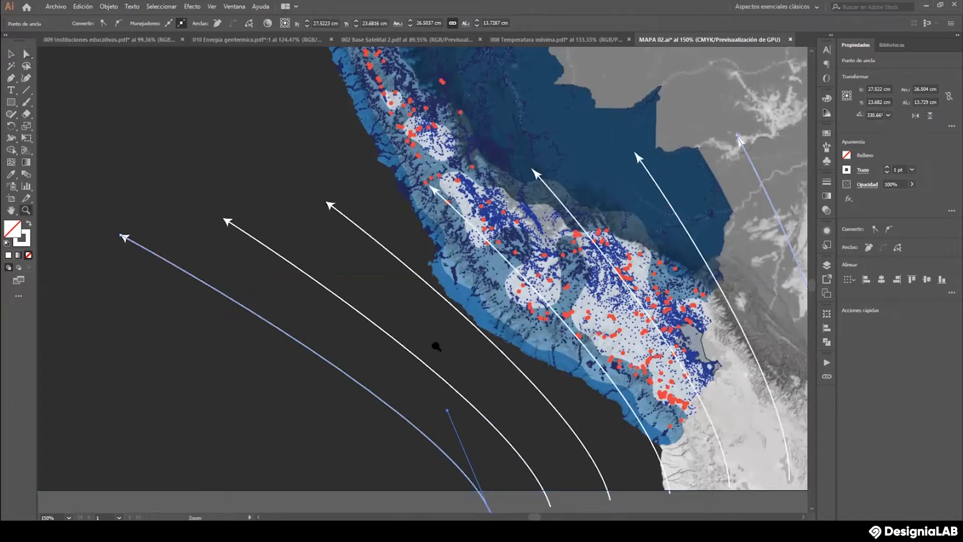
left_click(481, 322, "alt")
left_click(451, 284, "alt")
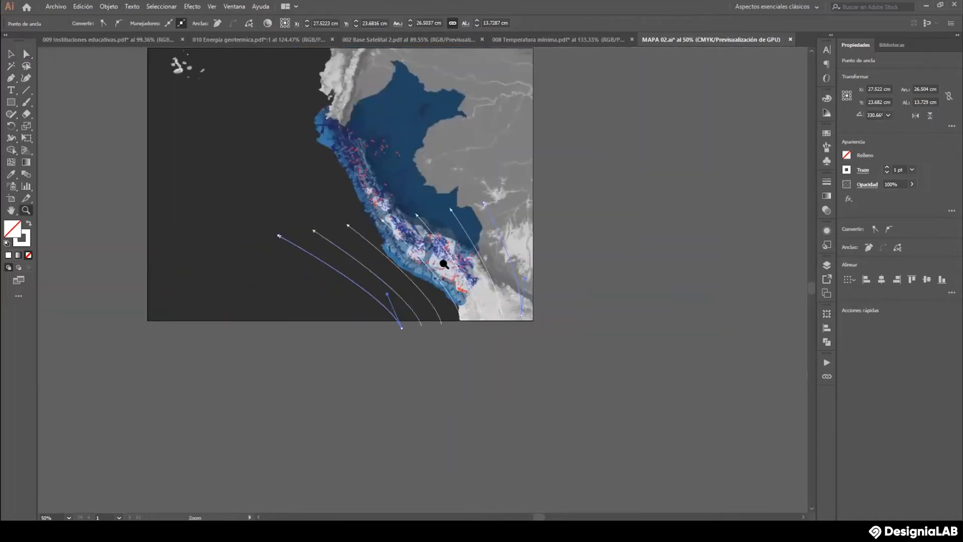
left_click(431, 279)
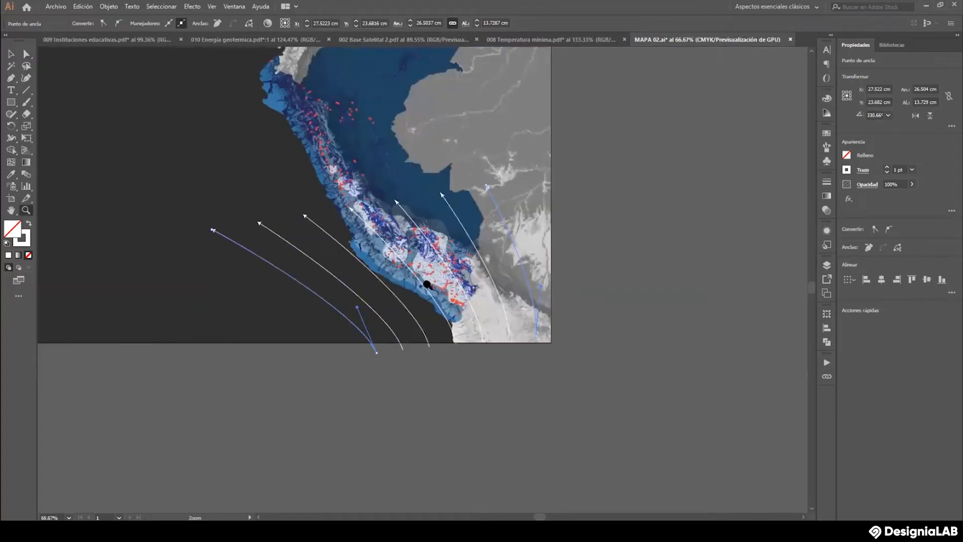
left_click(26, 53)
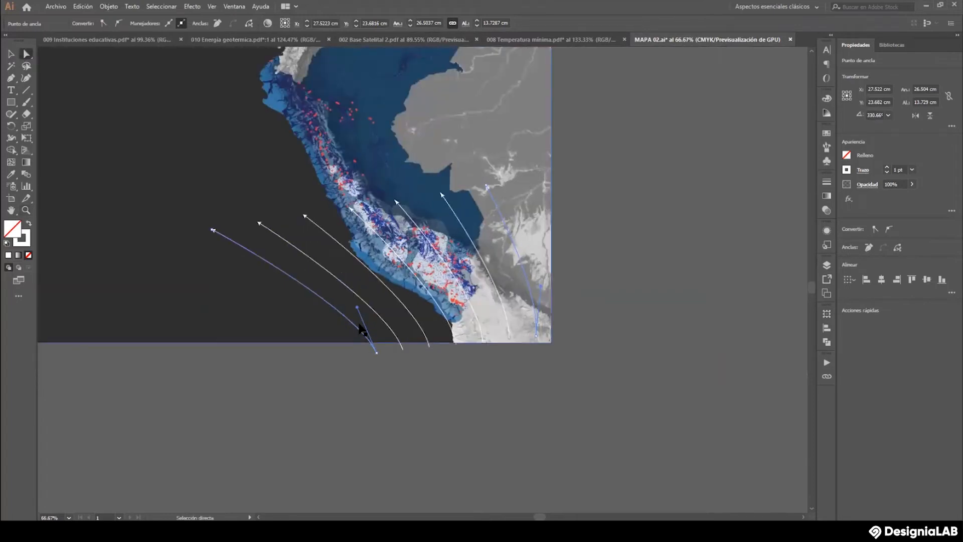
left_click(377, 353)
left_click_drag(376, 353, 434, 360)
left_click(516, 363)
left_click_drag(536, 338, 534, 365)
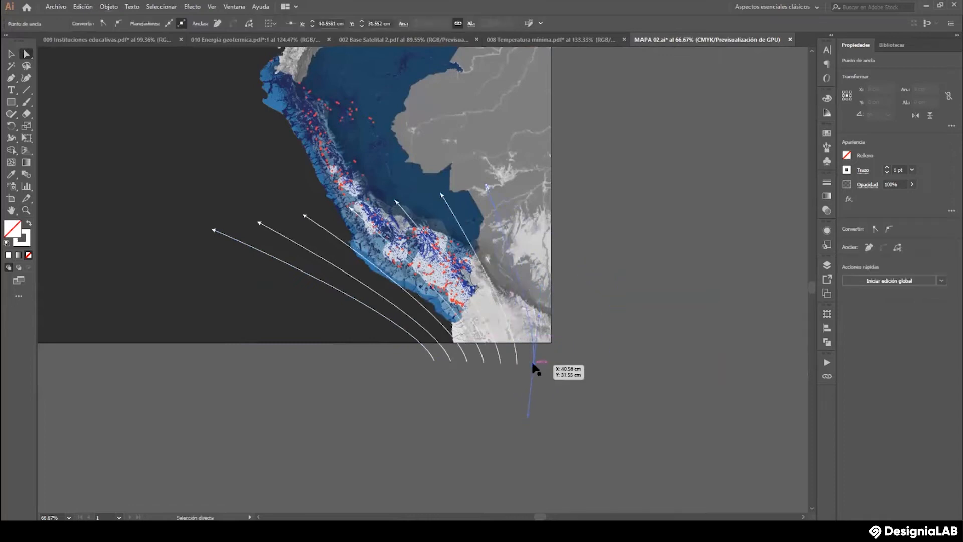
Raise the land arrow's upper anchor northwest and lengthen its lower handle for a rounder curve, then shift the ocean arrow's lower anchor slightly west.
left_click_drag(487, 188, 456, 112)
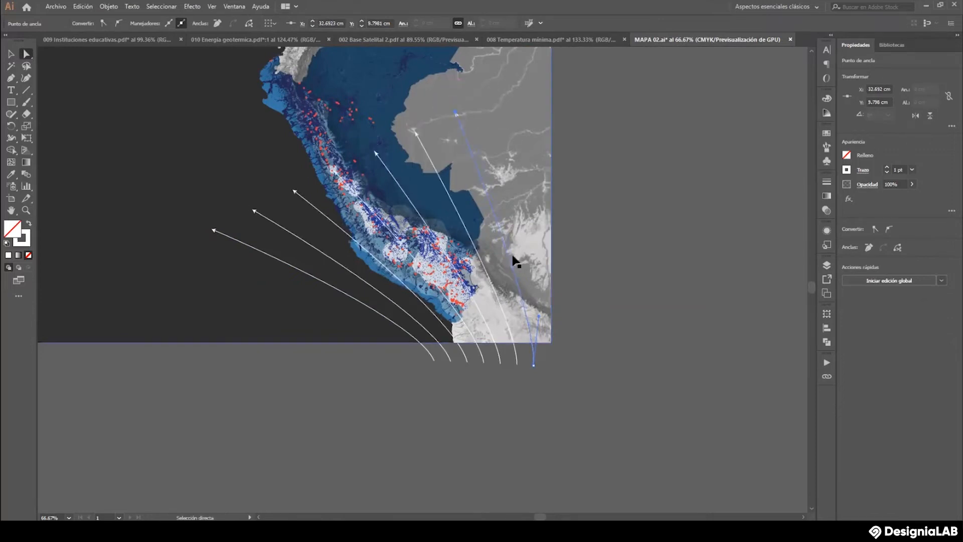
left_click_drag(538, 315, 545, 215)
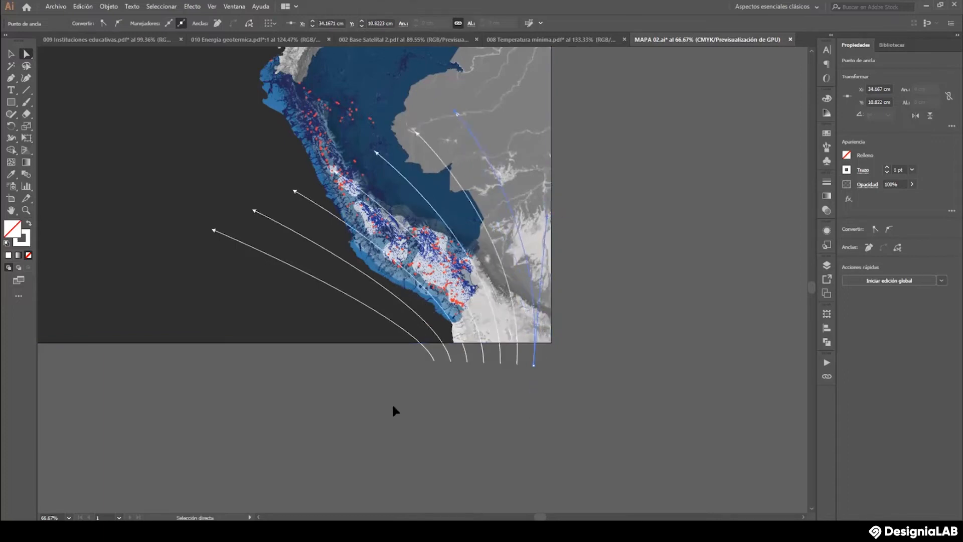
left_click_drag(434, 360, 410, 362)
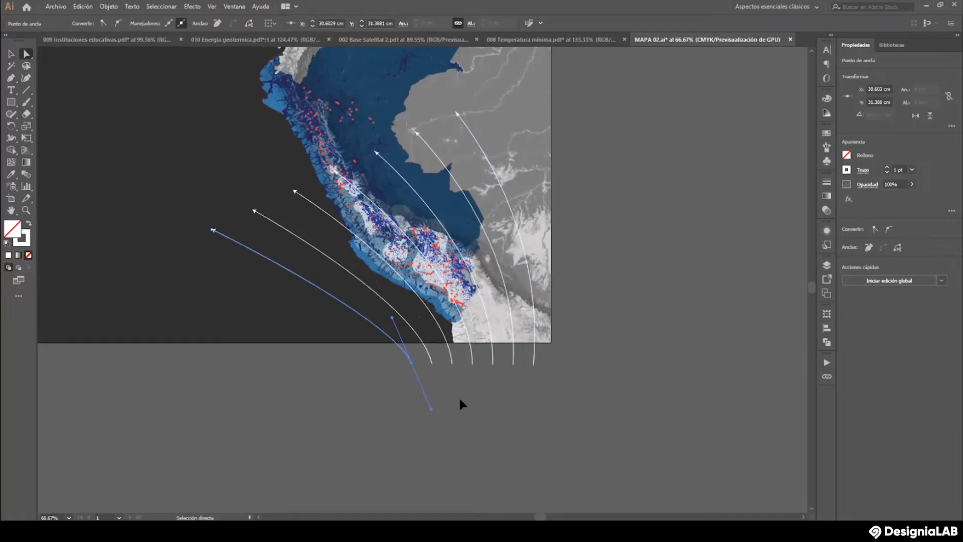
left_click_drag(412, 362, 411, 364)
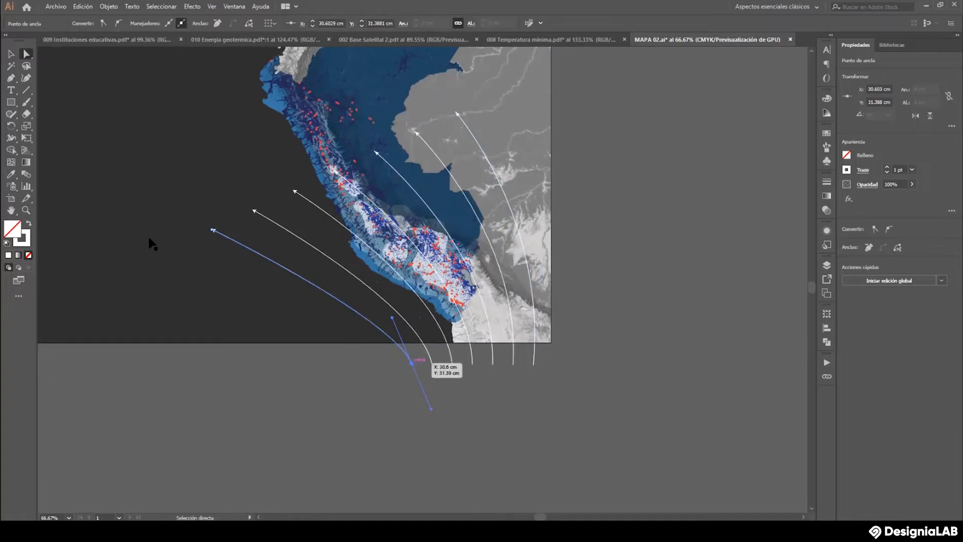
Try to move the whole arrow blend west across the ocean.
left_click(11, 54)
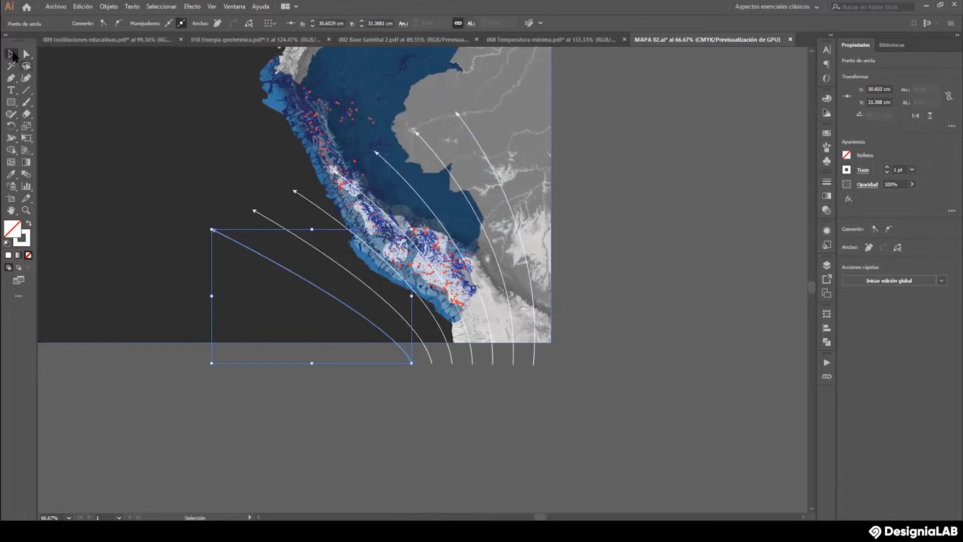
left_click_drag(308, 278, 237, 290)
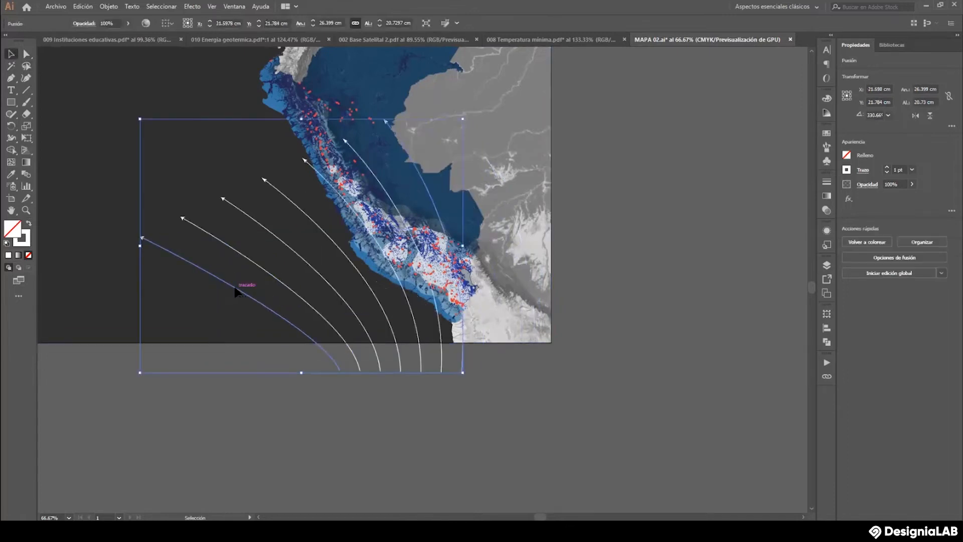
key("ctrl+z")
key("a")
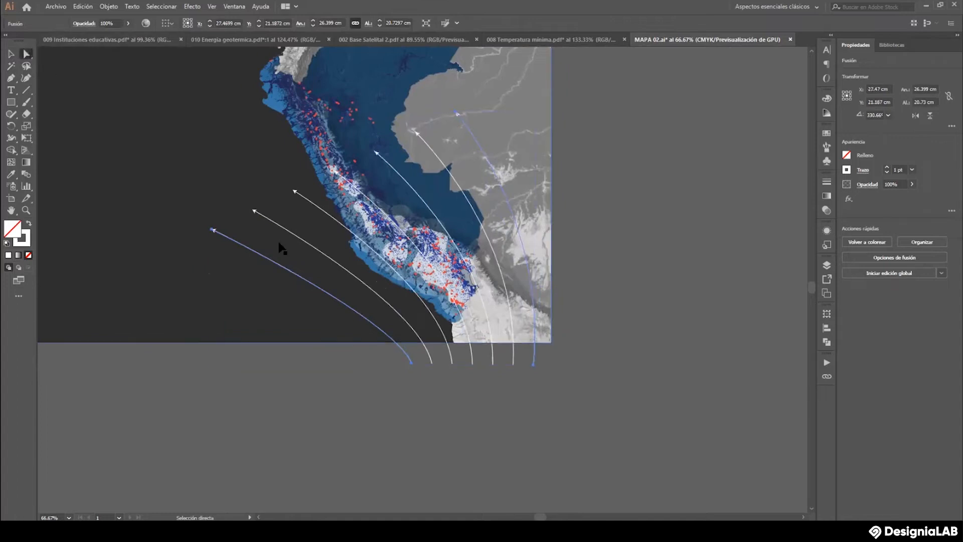
left_click(312, 284)
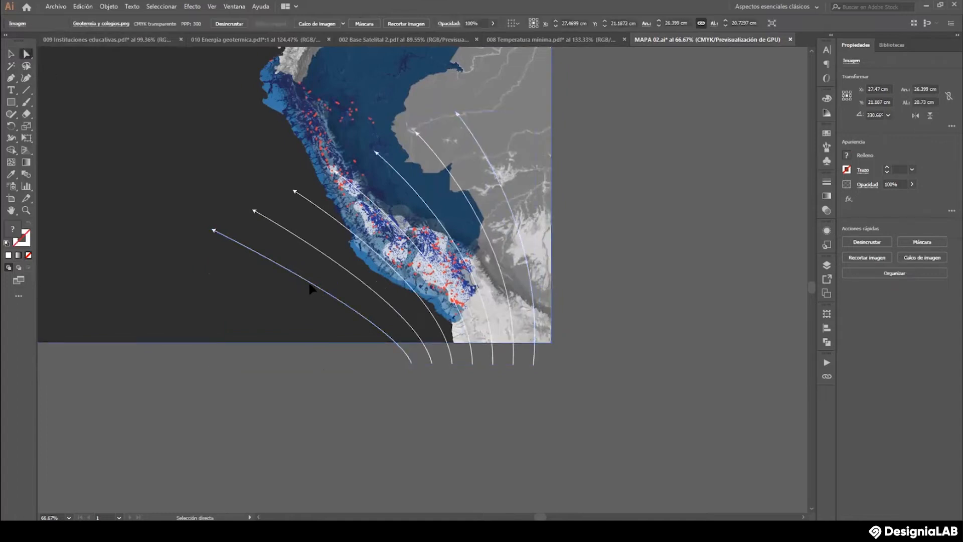
left_click(11, 54)
left_click_drag(284, 271, 223, 270)
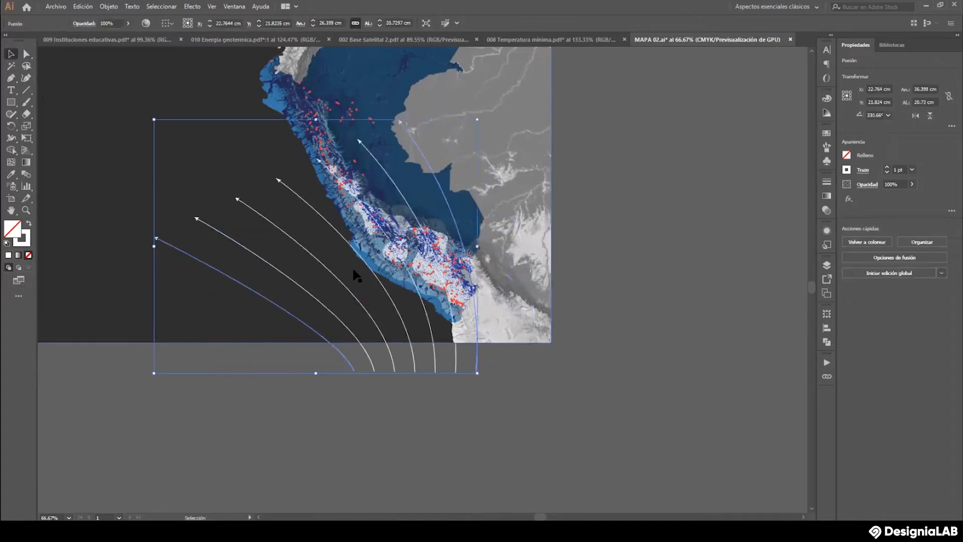
Widen the arrow fan by moving both anchors of the ocean arrow west and the land arrow's lower anchor slightly east.
mouse_move(354, 372)
left_mouse_down()
mouse_move(413, 361)
mouse_move(358, 362)
left_mouse_up()
key("a")
left_click_drag(213, 230, 162, 248)
left_click_drag(532, 364, 546, 365)
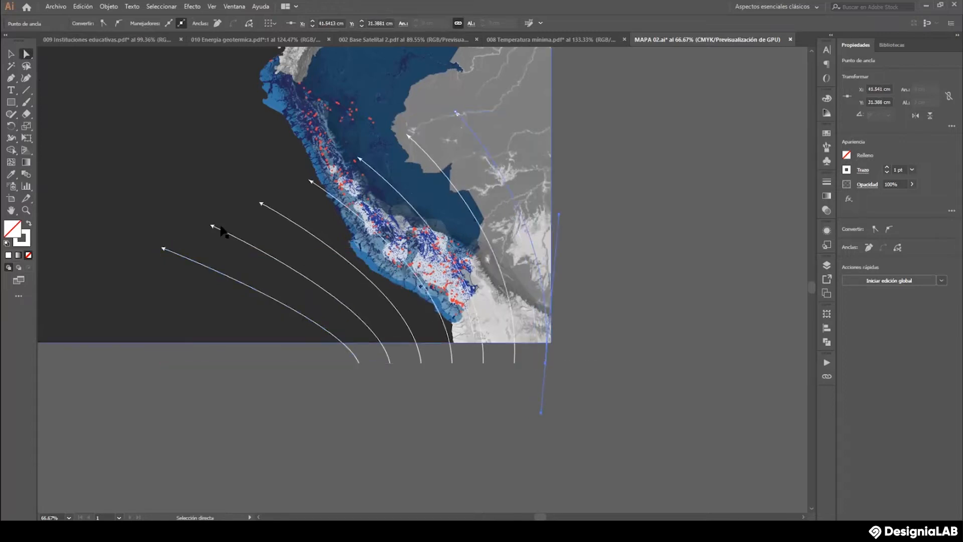
Move the whole arrow blend southeast to about X 30.54 cm, Y 24.06 cm, and undo the accidental shift of the map image.
left_click(26, 211)
left_click(320, 196, "alt")
left_click(407, 182, "alt")
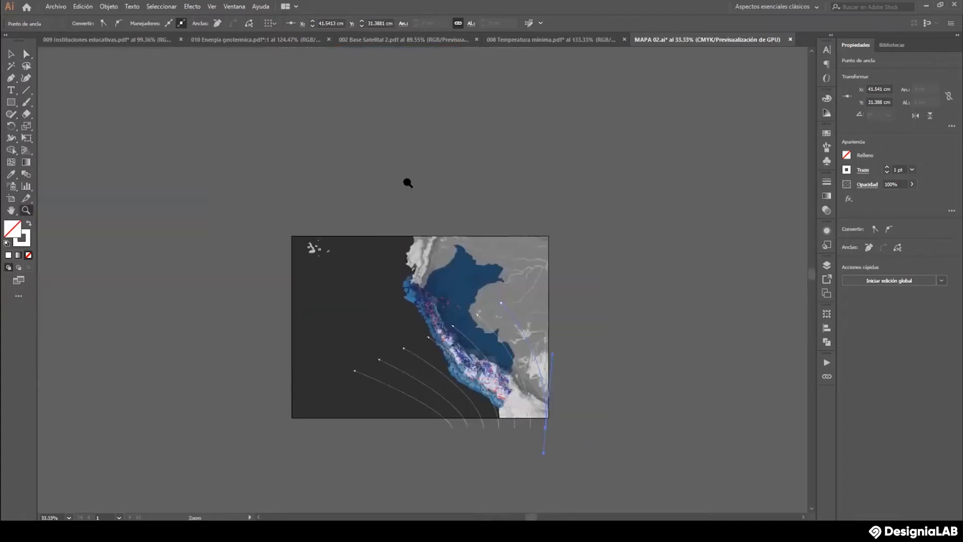
left_click_drag(482, 363, 550, 359)
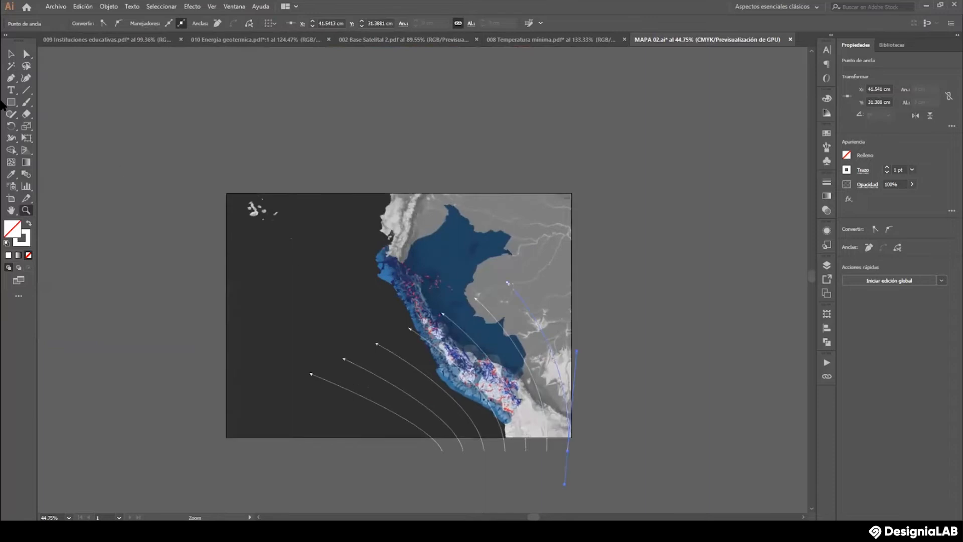
left_click(10, 54)
left_click(377, 379)
left_click_drag(376, 375, 420, 403)
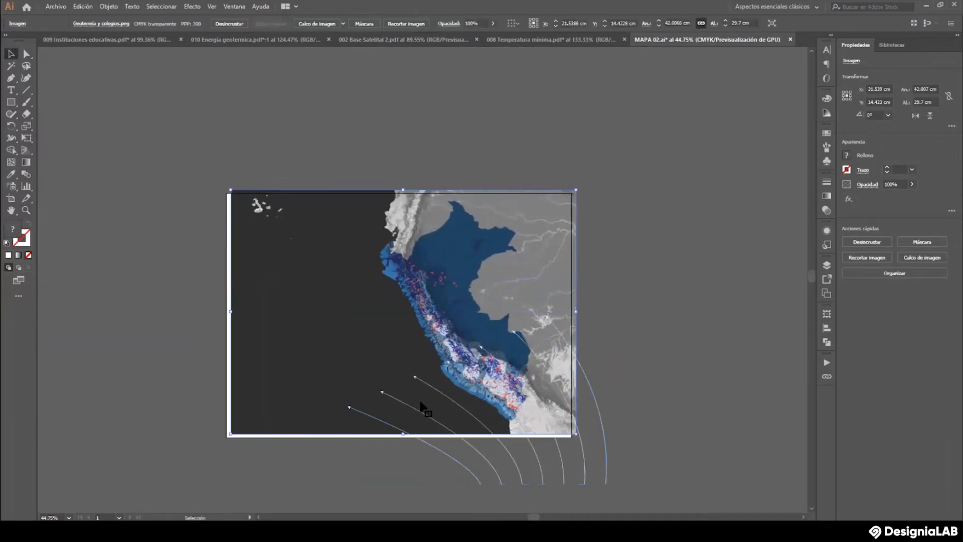
key("ctrl+z")
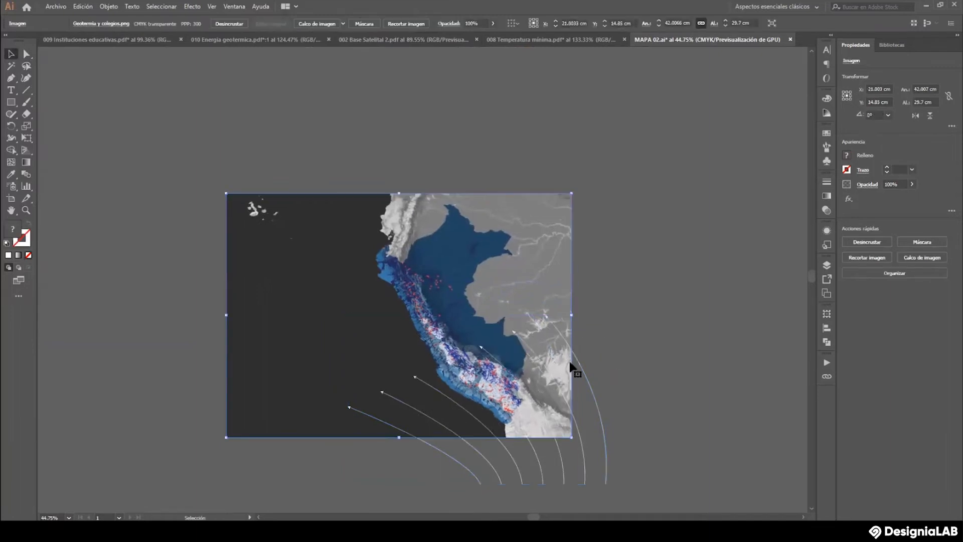
left_click(580, 355)
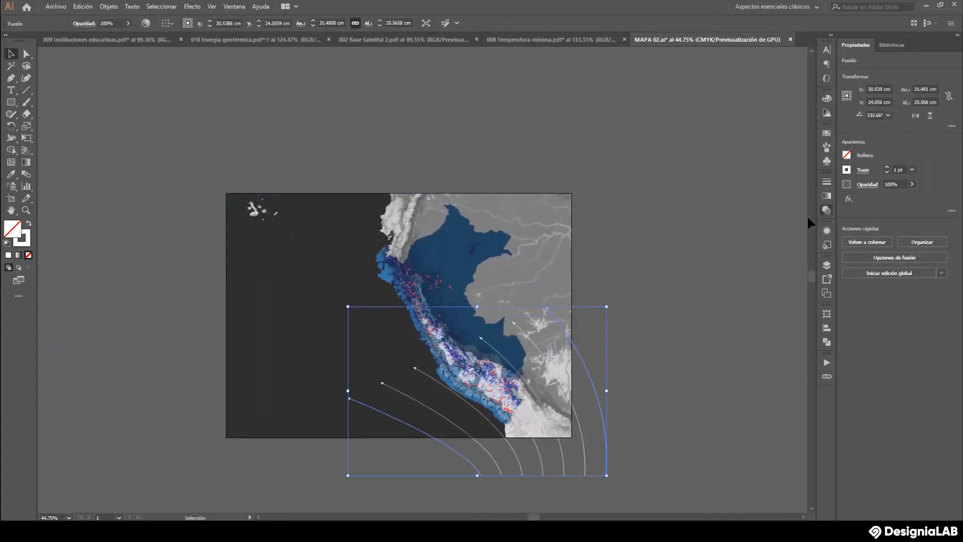
Reduce the opacity of the whole arrow blend to 37%.
left_click(823, 210)
left_click(803, 192)
left_click_drag(793, 208, 787, 207)
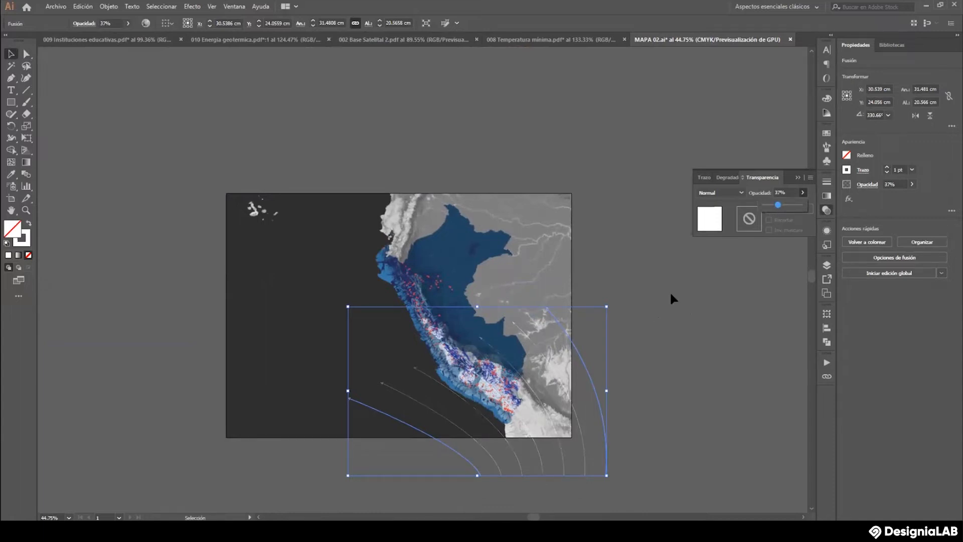
left_click(657, 305)
left_click(622, 349)
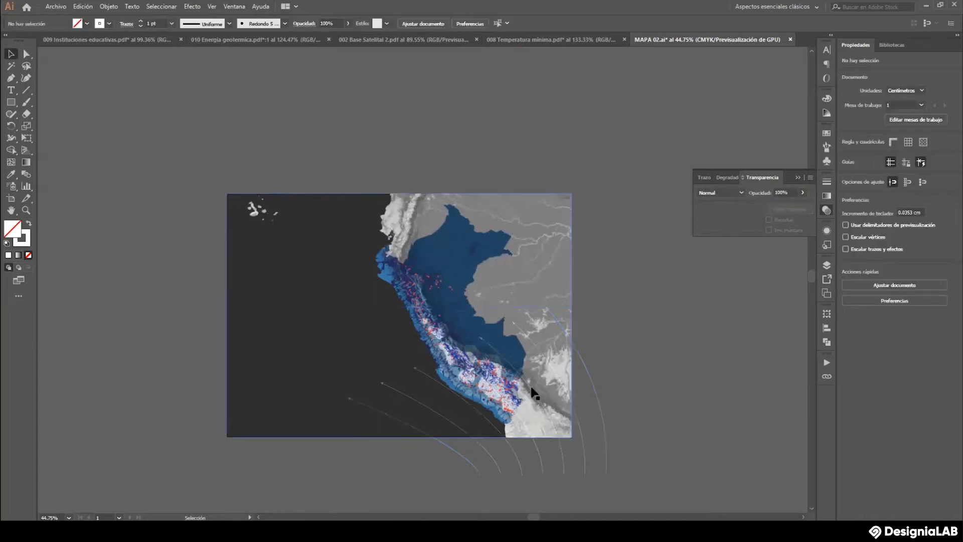
Undo the accidental shift of the map image and lock the image within Capa 1.
left_click_drag(532, 391, 522, 374)
key("ctrl+z")
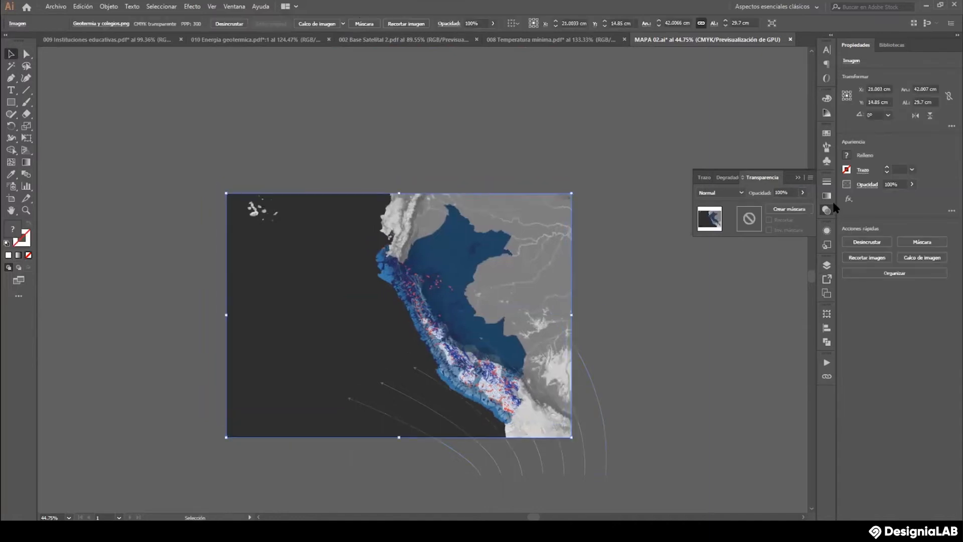
left_click(826, 265)
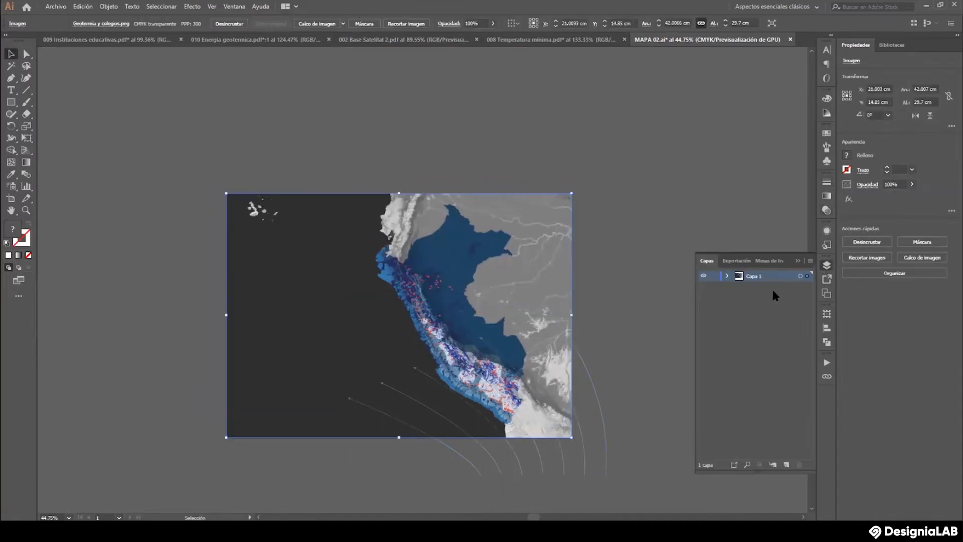
left_click(727, 276)
left_click(714, 297)
left_click(680, 337)
Move the arrow blend north to about X 30.21 cm, Y 20.64 cm, and set its opacity to 72%.
left_click_drag(582, 364, 585, 342)
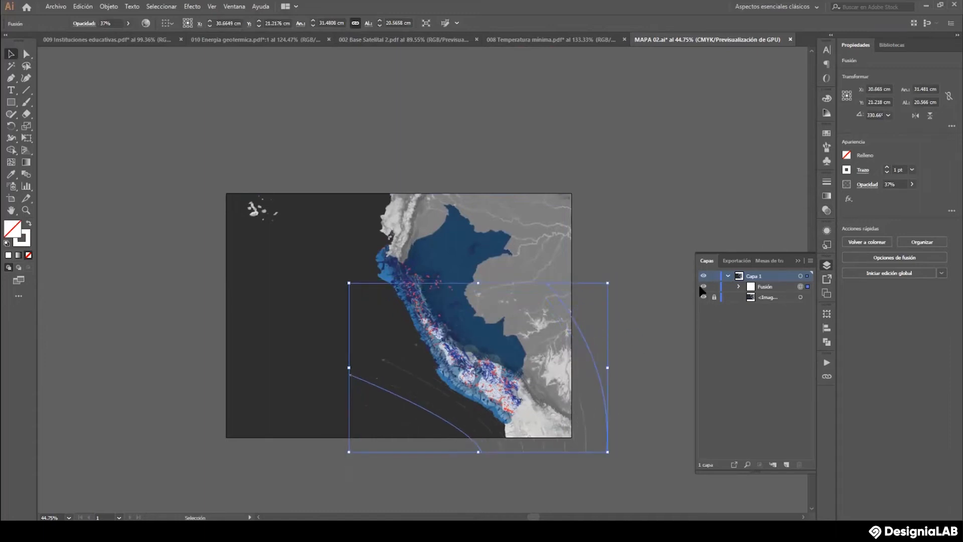
left_click_drag(584, 334, 582, 325)
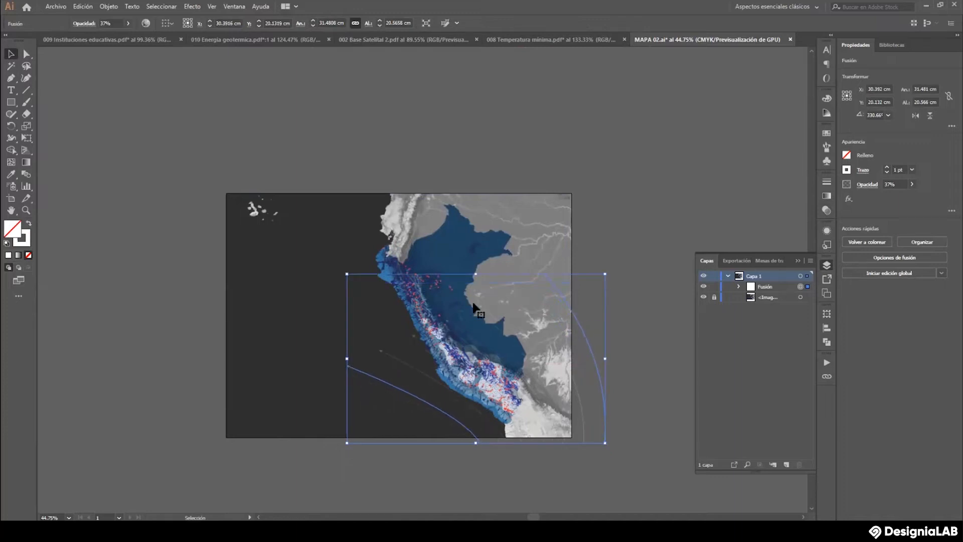
left_click(827, 210)
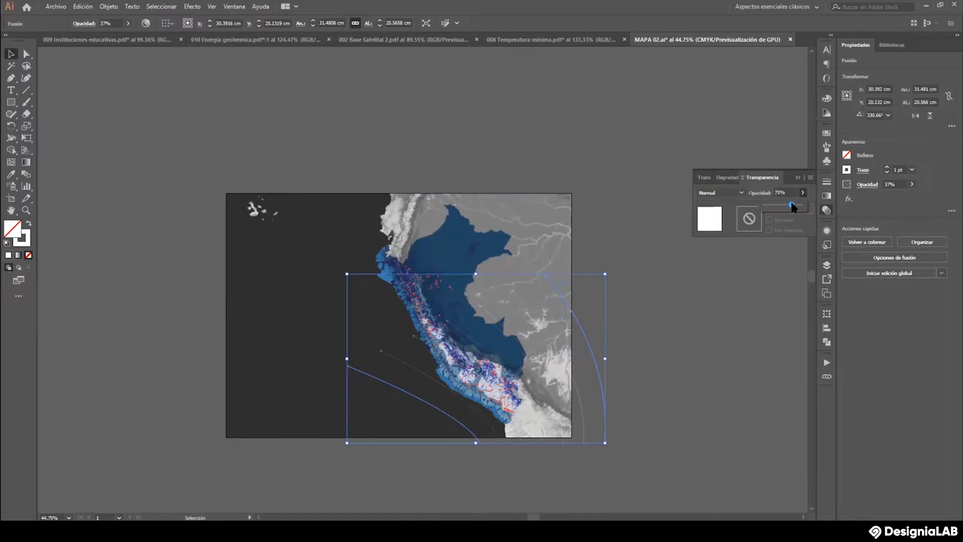
left_click_drag(790, 200, 790, 200)
left_click_drag(582, 330, 581, 335)
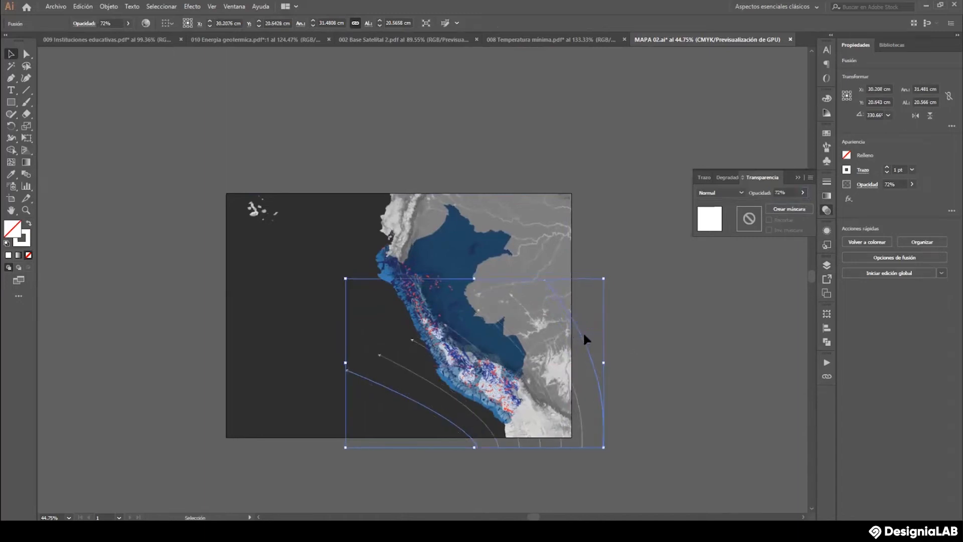
Move the land arrow's upper anchor to about X 35.37 cm, Y 11.72 cm, and the ocean arrow's lower anchor to about X 29.02 cm, Y 31.68 cm.
left_click(27, 54)
left_click(542, 279)
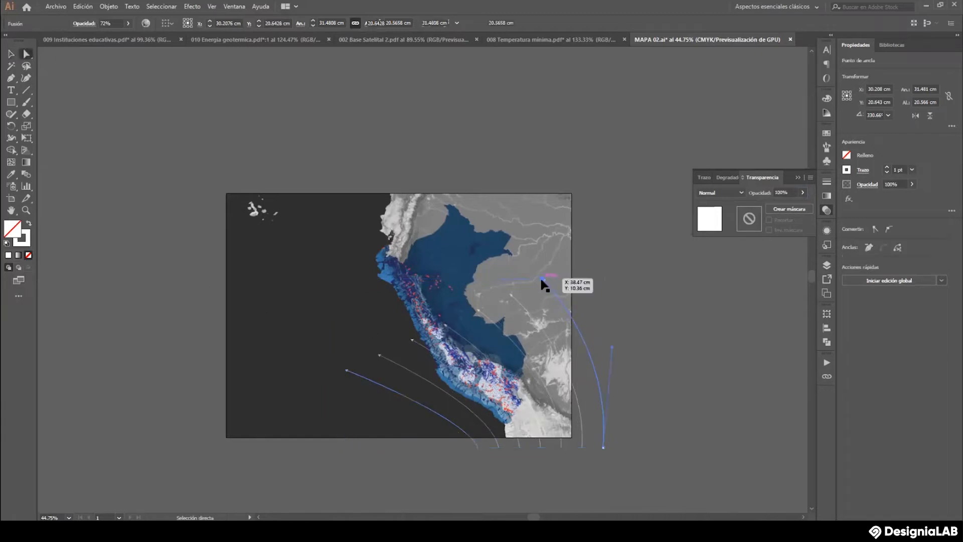
left_click_drag(541, 277, 517, 288)
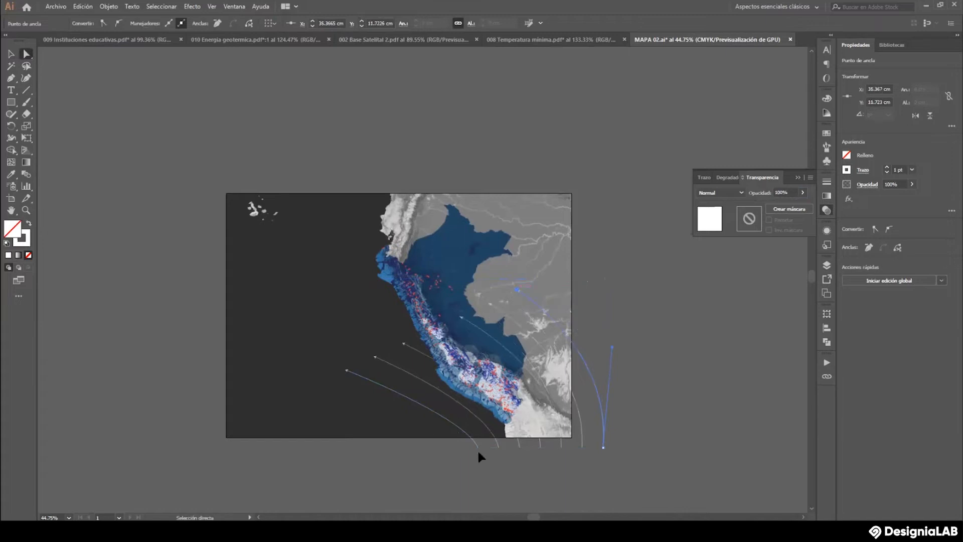
left_click_drag(476, 444, 462, 451)
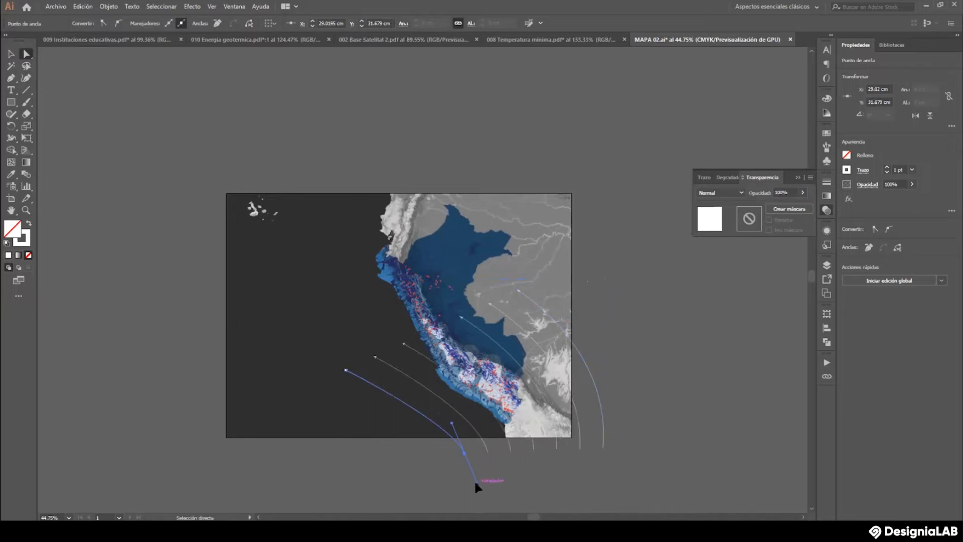
Bow the land arrow slightly outward with its lower handle and check the ocean arrow's lower anchor.
left_click(622, 345)
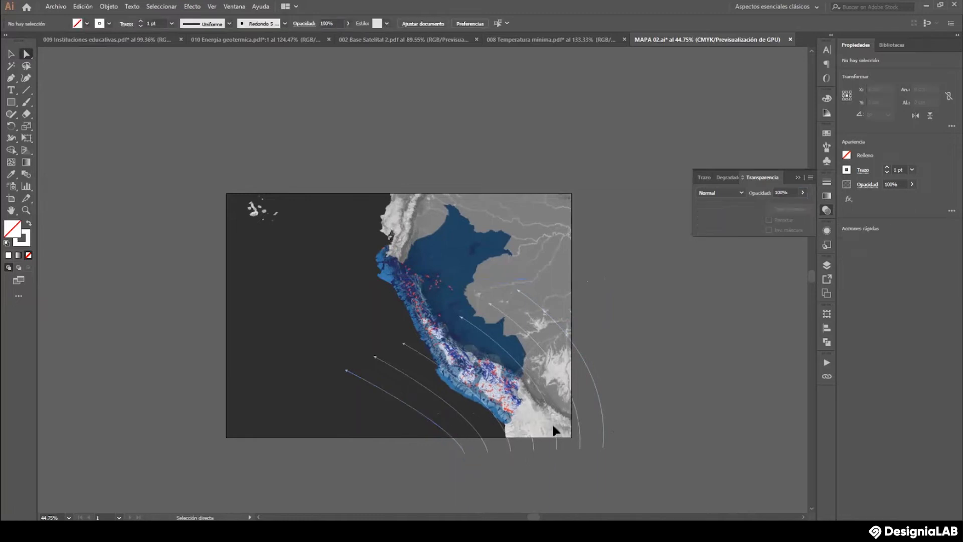
left_click(593, 370)
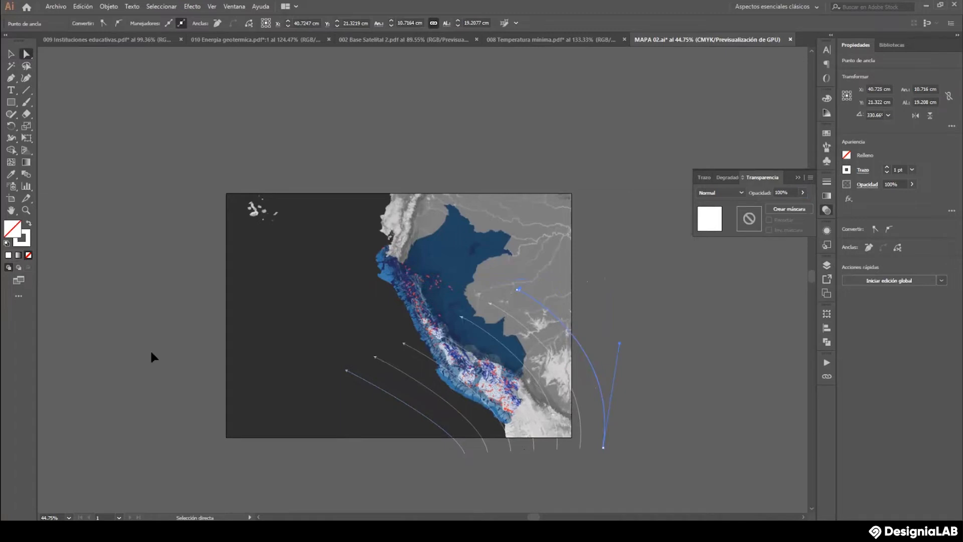
left_click(101, 256)
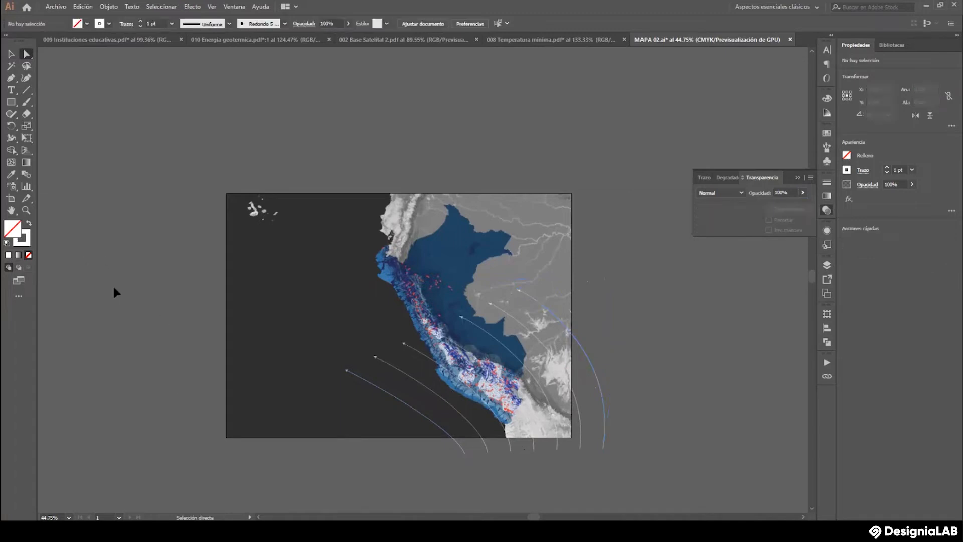
left_click(464, 453)
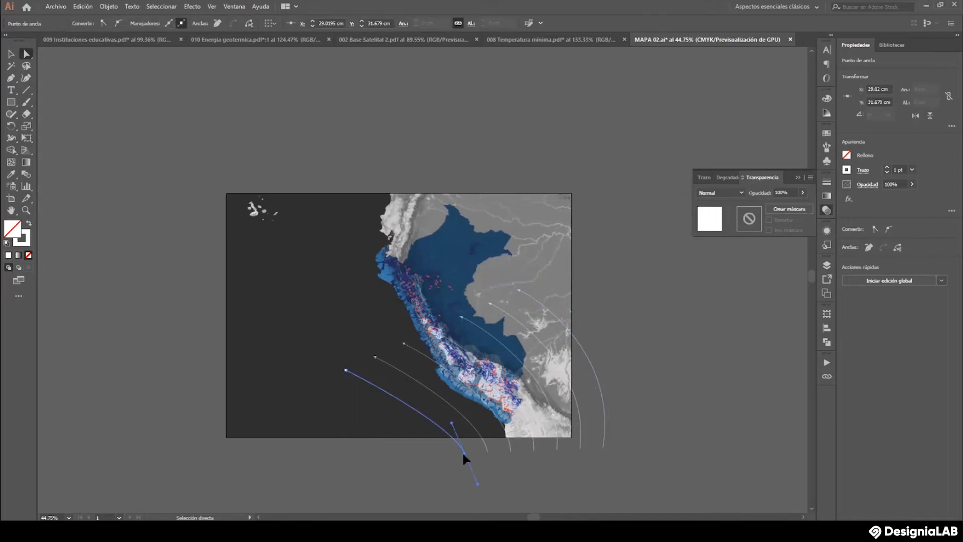
left_click_drag(464, 453, 462, 454)
Expand the blend's appearance and objects into separate arrows, keeping their curves as editable stroked paths.
left_click(495, 336)
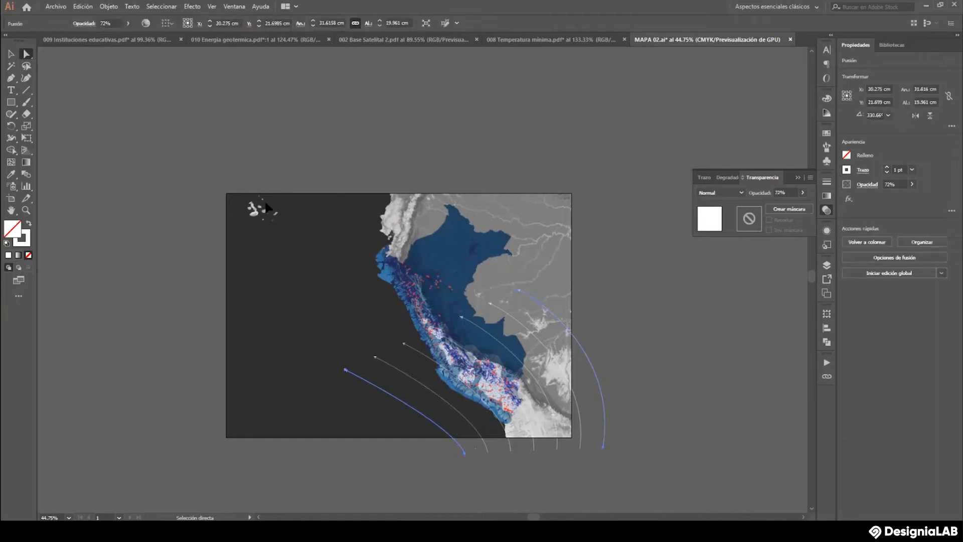
left_click(106, 7)
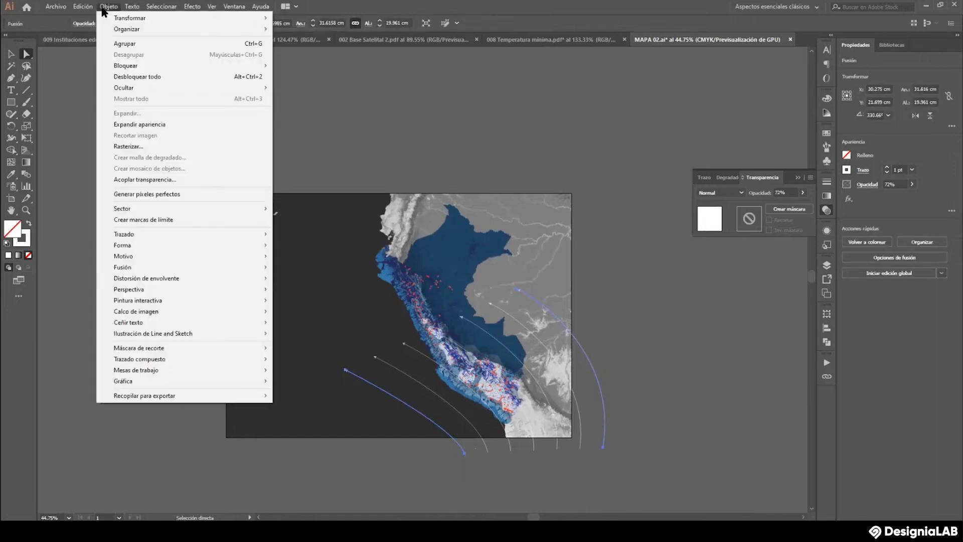
left_click(144, 124)
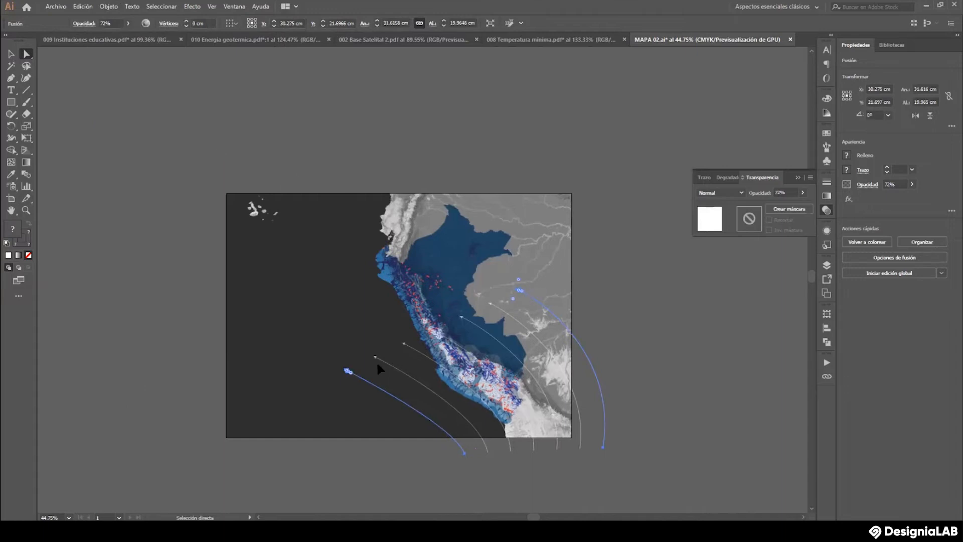
left_click(106, 7)
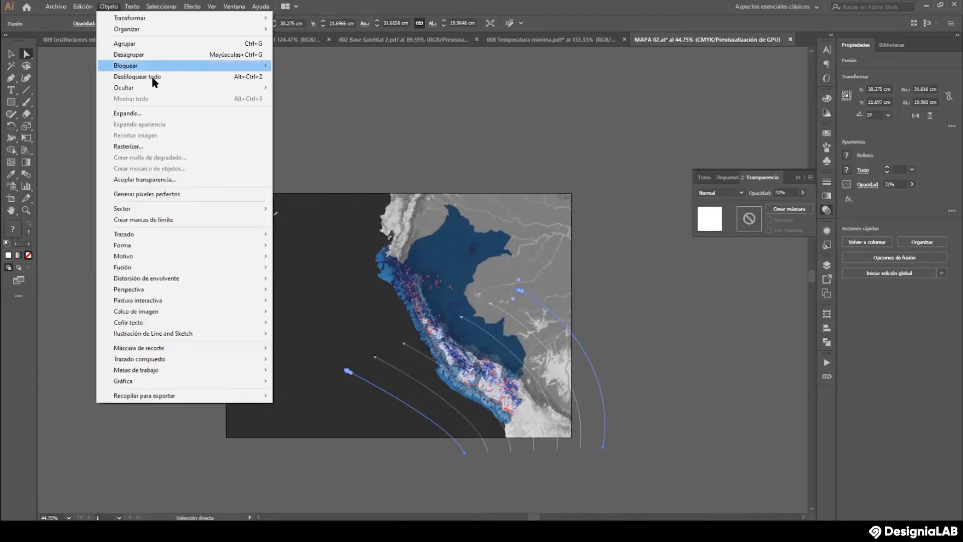
left_click(161, 111)
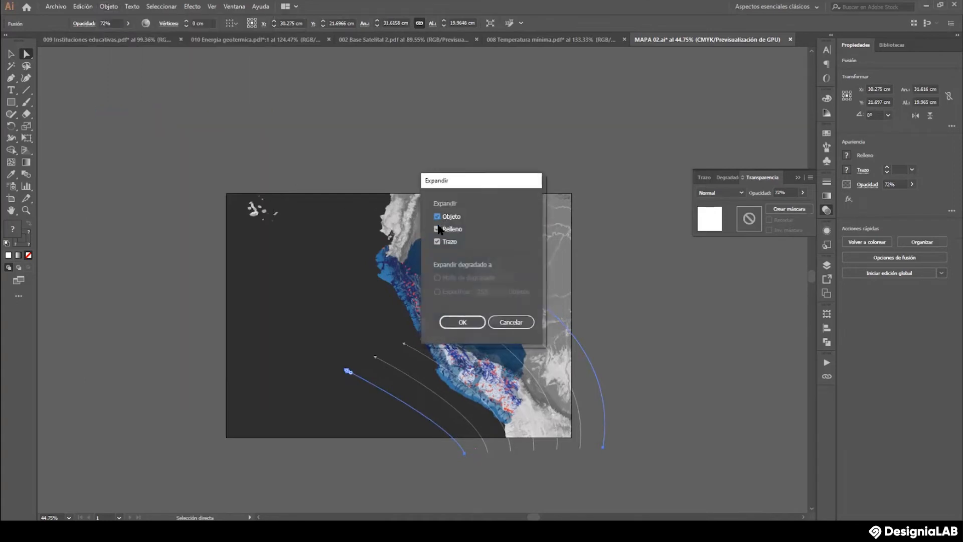
left_click(437, 241)
left_click(437, 228)
left_click(436, 241)
left_click(462, 324)
left_click(466, 323)
Move the upper anchor of the third arrow from the east to about X 27.82 cm, Y 14.31 cm, and pull its lower handle inward.
left_click(26, 210)
left_click(557, 346)
left_click(377, 329)
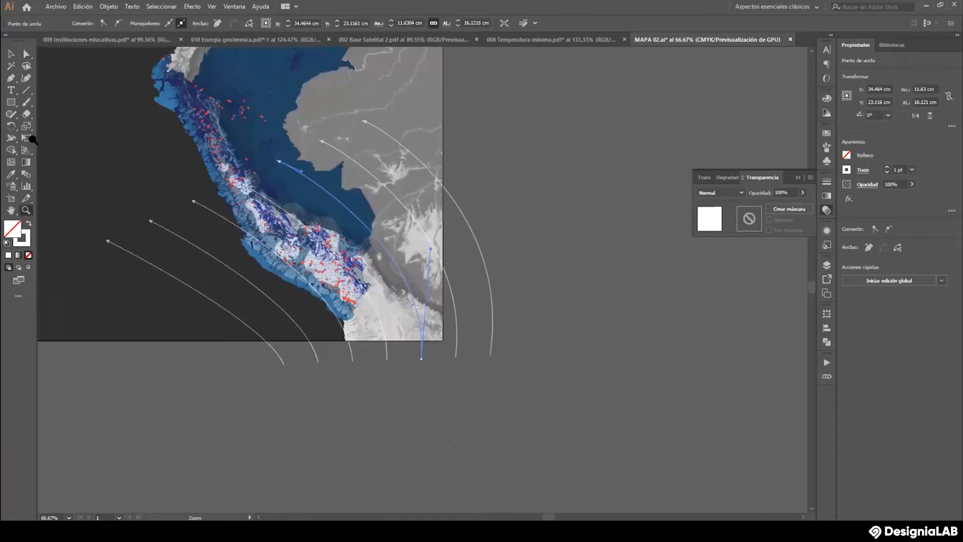
left_click(11, 53)
left_click(26, 53)
left_click_drag(280, 161, 270, 152)
left_click_drag(429, 248, 410, 266)
Straighten the lower ends of the two easternmost arrows and the middle arrow by moving their lower handles west.
left_click(456, 357)
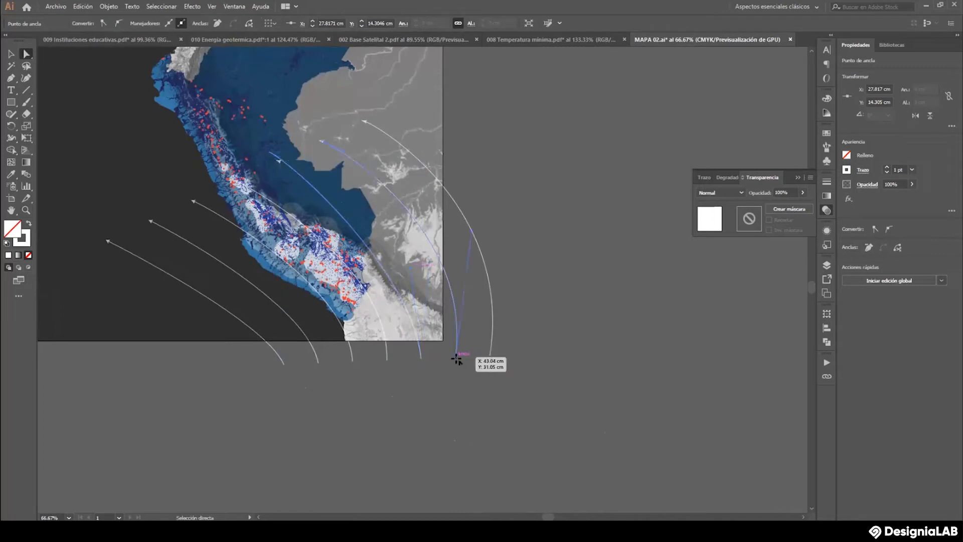
left_click_drag(446, 248, 423, 249)
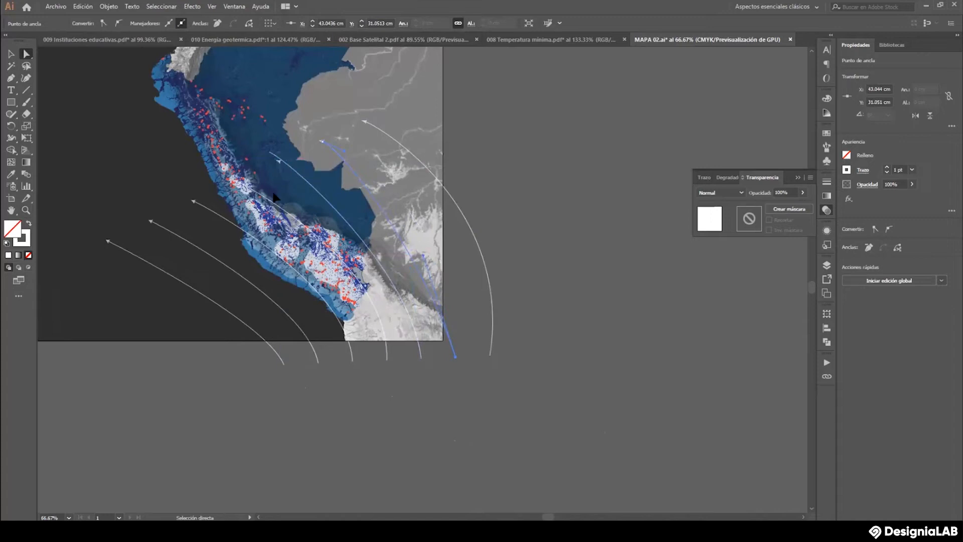
left_click(387, 359)
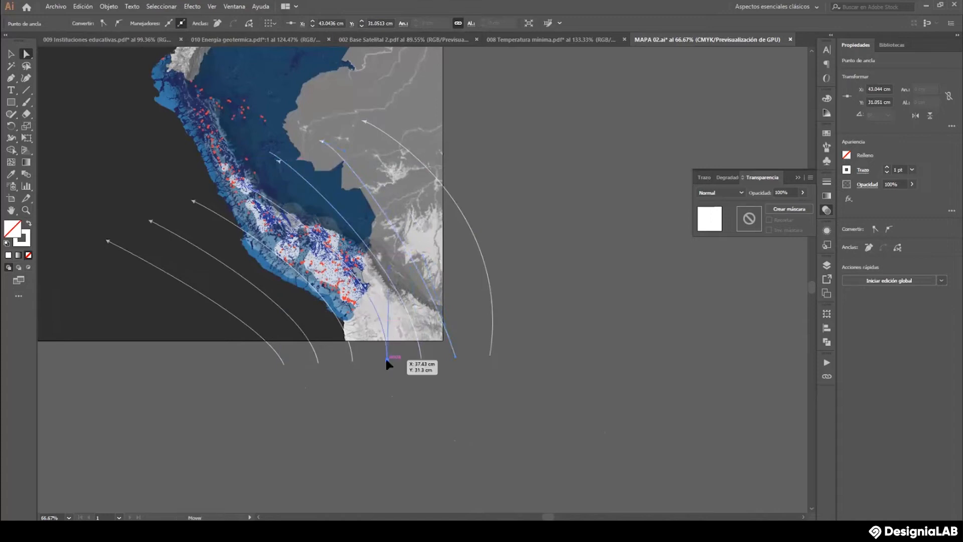
left_click_drag(389, 267, 366, 285)
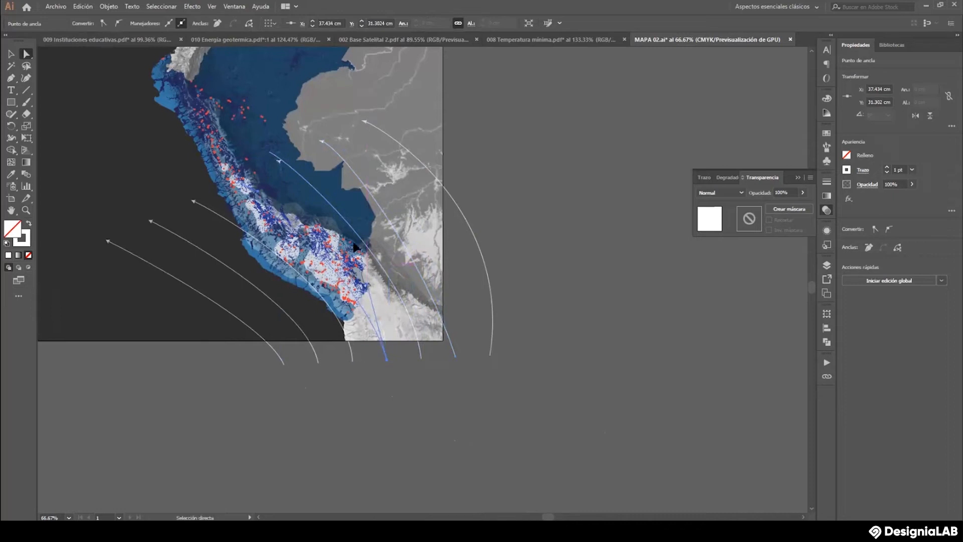
left_click(490, 356)
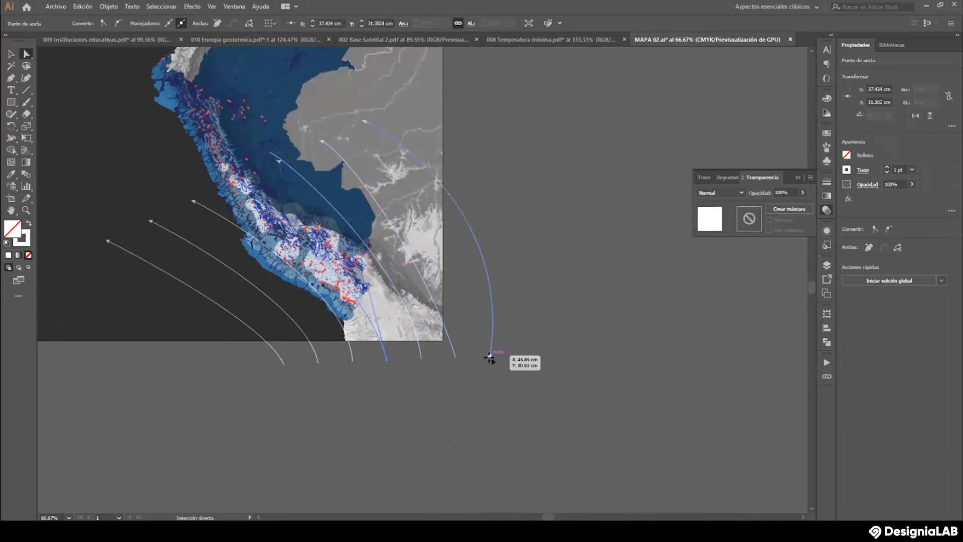
left_click_drag(511, 214, 467, 227)
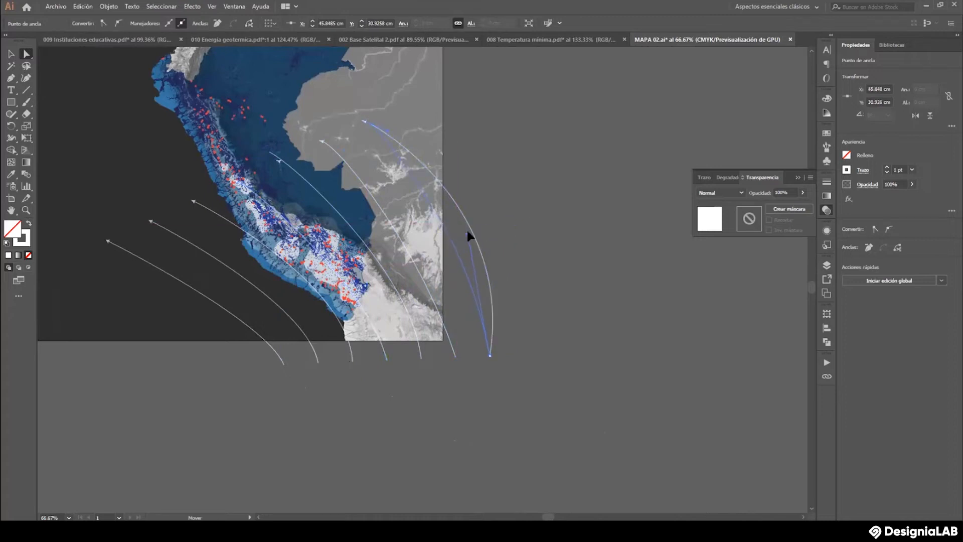
left_click(492, 203)
Delete the separate arrowheads of the three easternmost arrows, leaving only their curves.
left_click(278, 162)
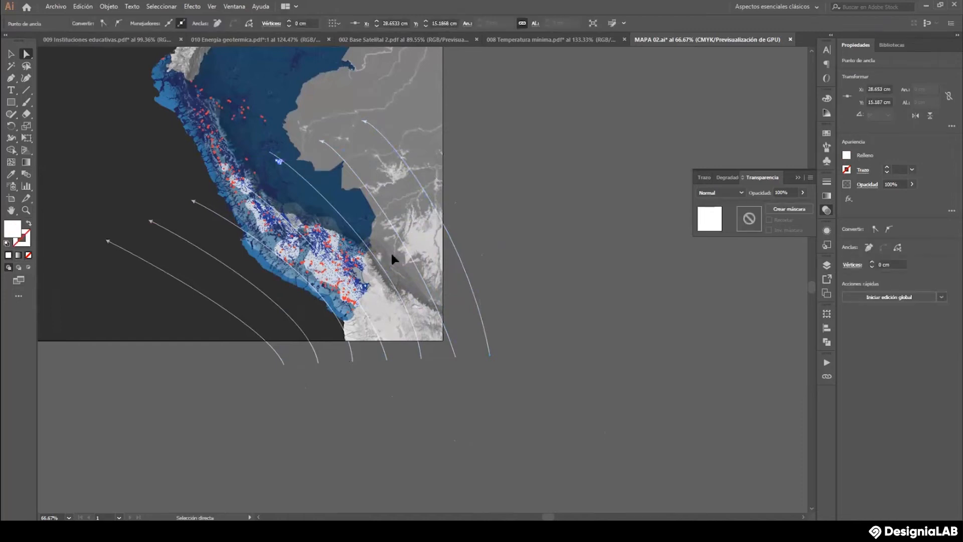
left_click(391, 245)
left_click(368, 122)
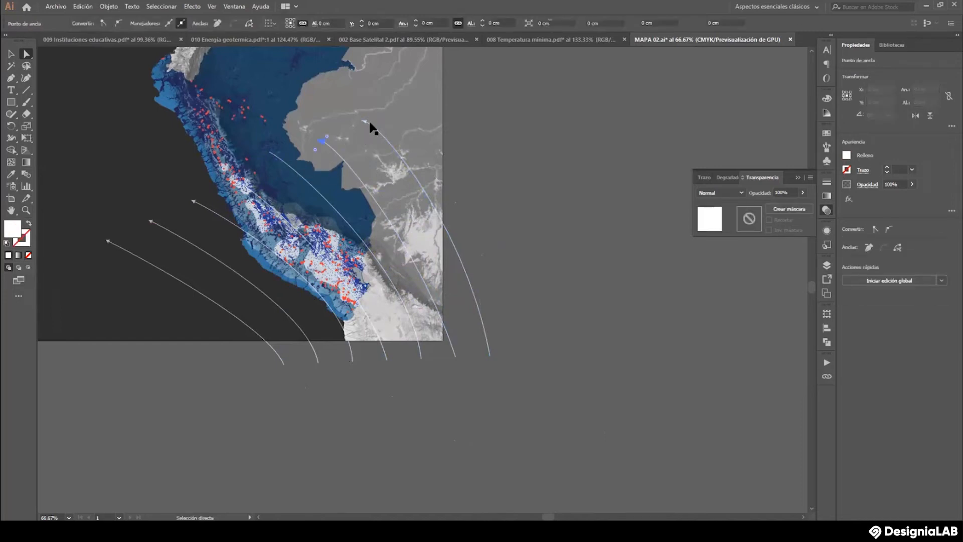
key("Delete")
key("Delete")
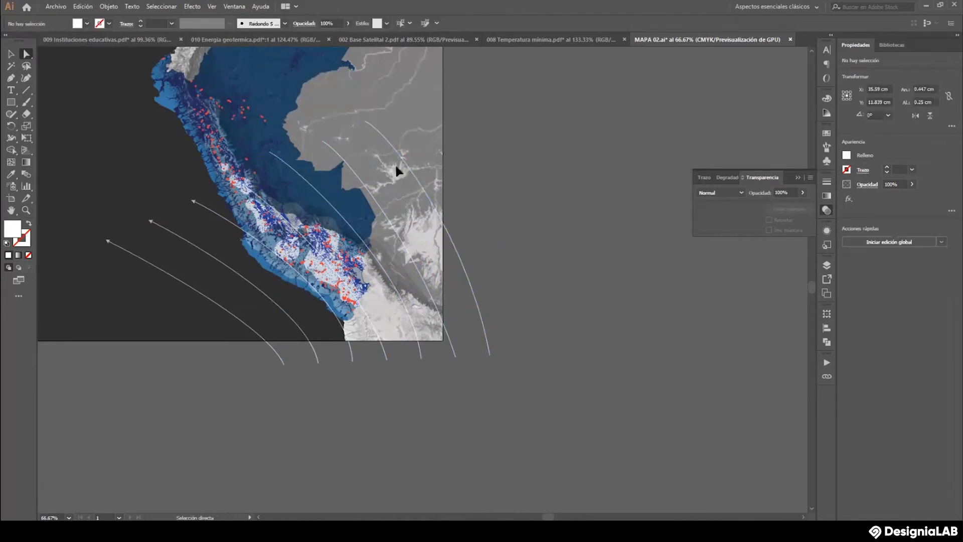
Shift the lower anchors of the three westernmost arrows southwest, moving the outermost one farthest.
left_click(345, 162)
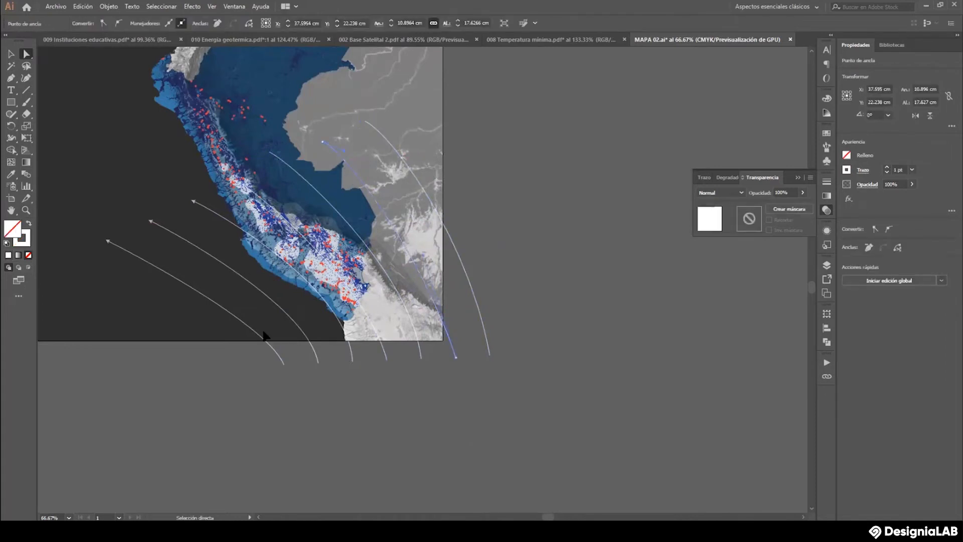
left_click_drag(285, 365, 252, 369)
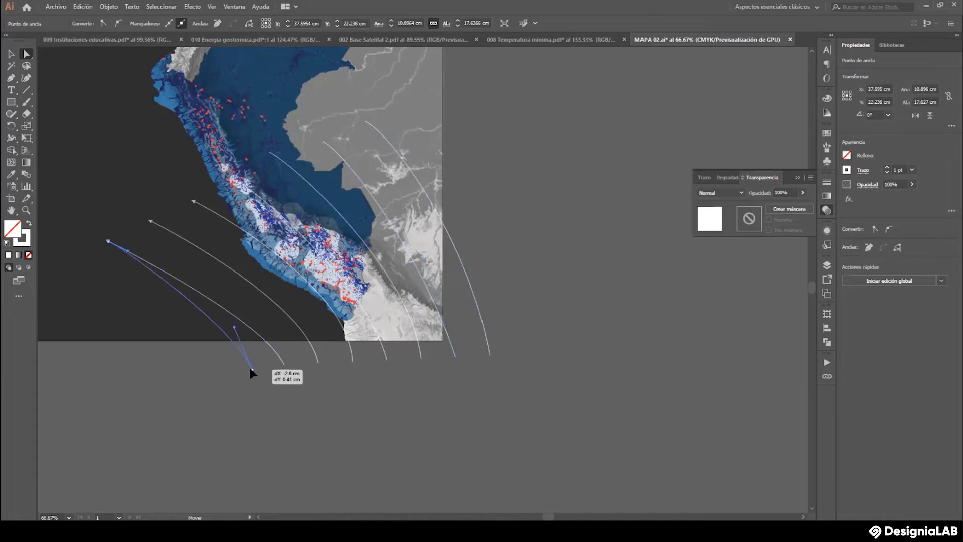
left_click_drag(318, 362, 299, 375)
left_click_drag(353, 362, 345, 367)
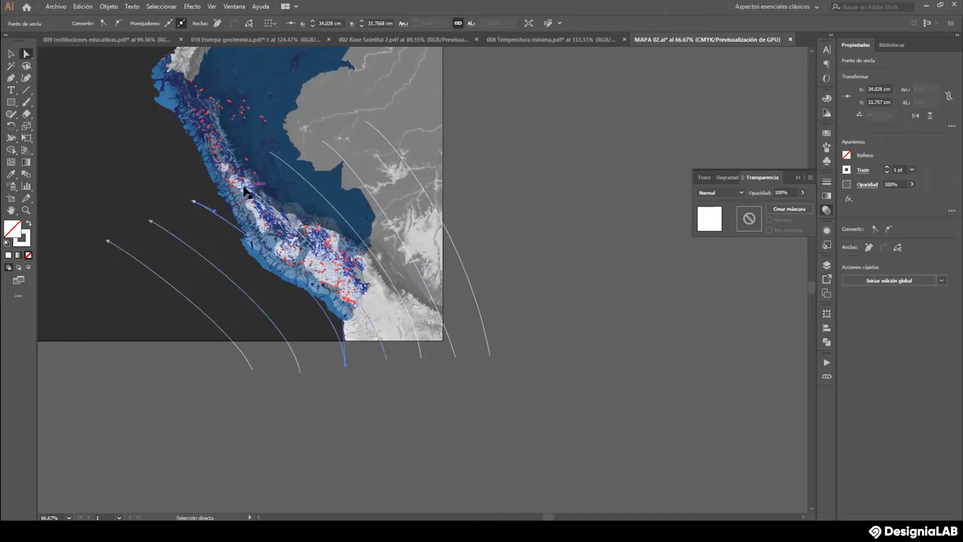
Delete the separate arrowhead of the middle arrow, the fourth from the west, leaving only its curve.
left_click_drag(236, 182, 248, 168)
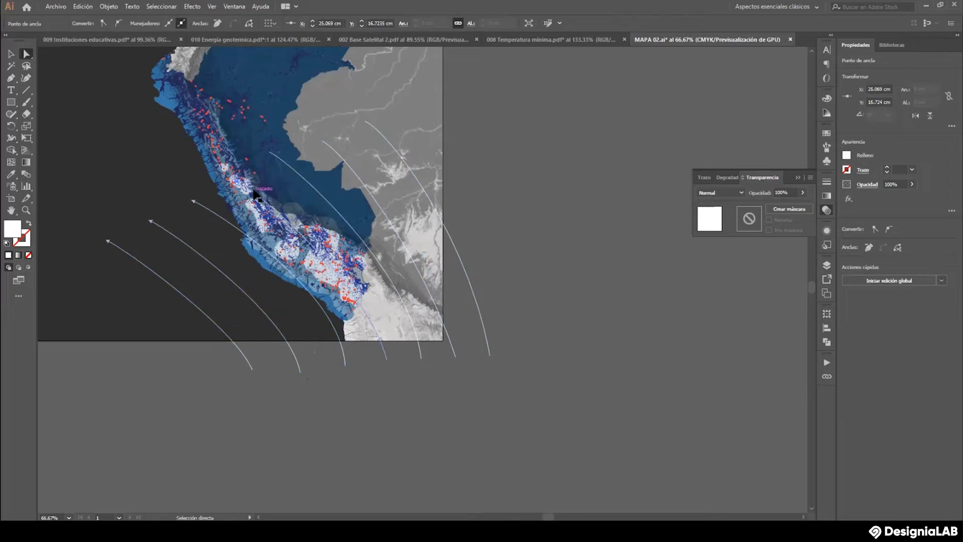
left_click(242, 189)
key("v")
key("ctrl+y")
key("a")
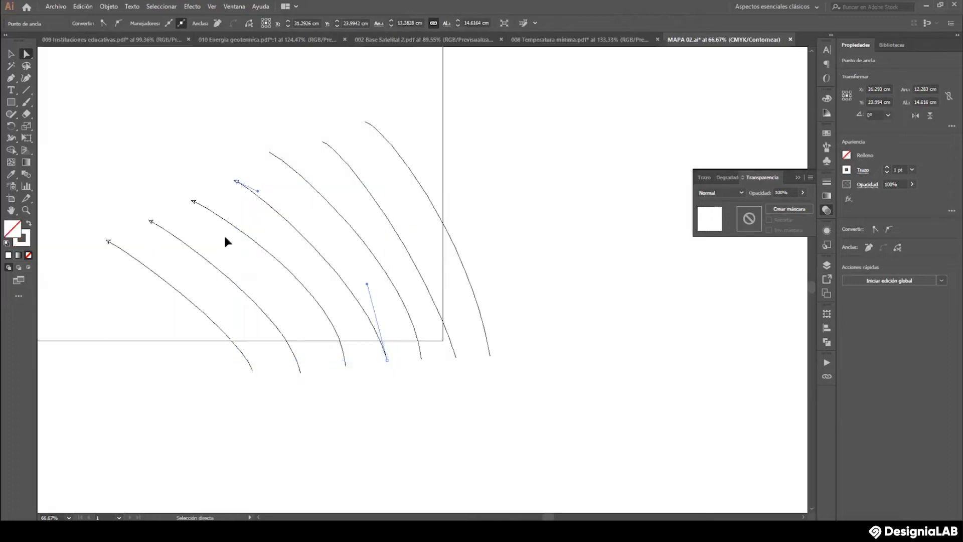
left_click(237, 183)
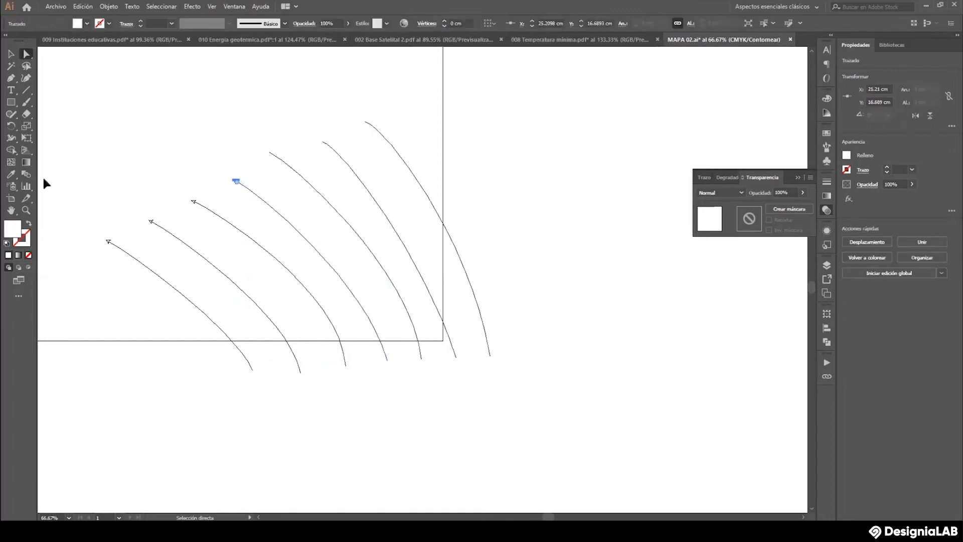
left_click(26, 210)
left_click(230, 181)
scroll(552, 338, "down", 4)
left_click(10, 53)
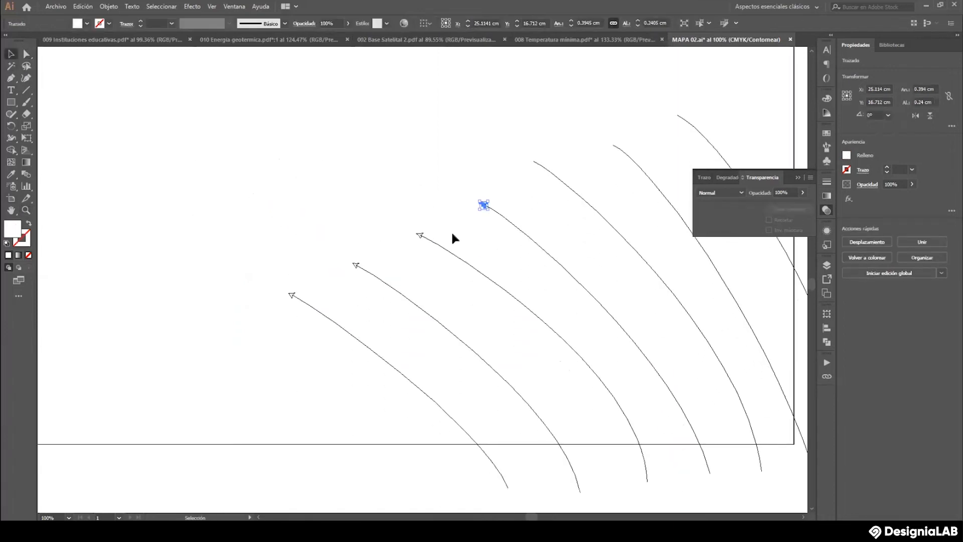
key("Delete")
left_click(419, 235)
key("Delete")
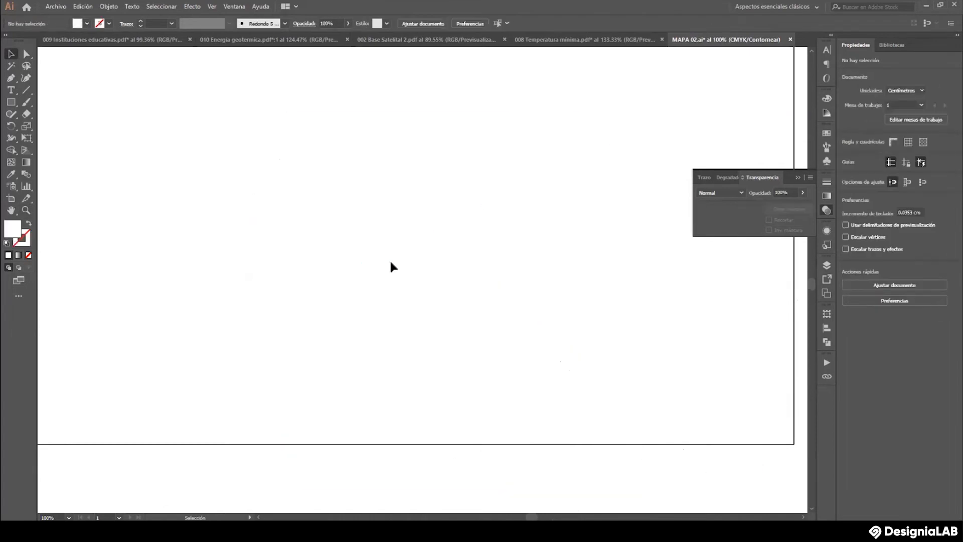
key("a")
key("ctrl+z")
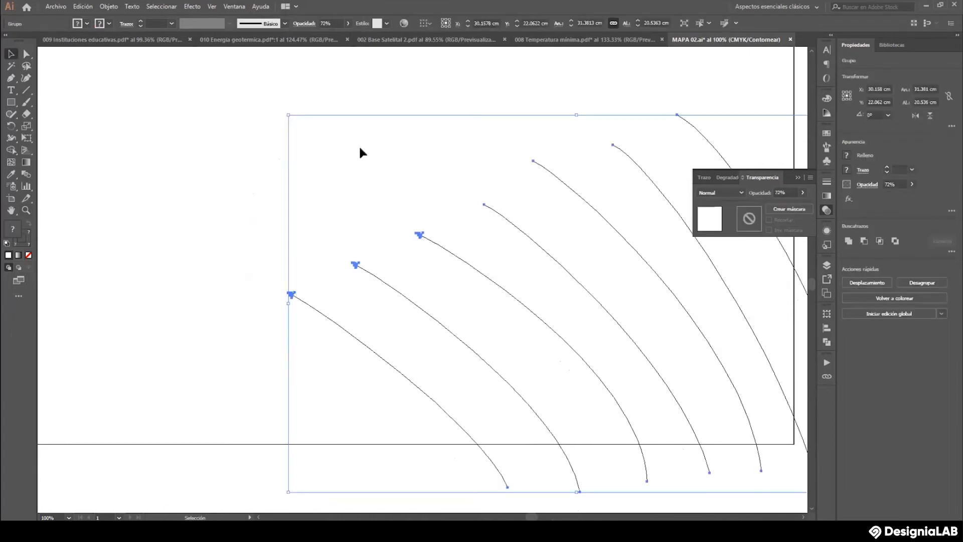
key("ctrl+shift+a")
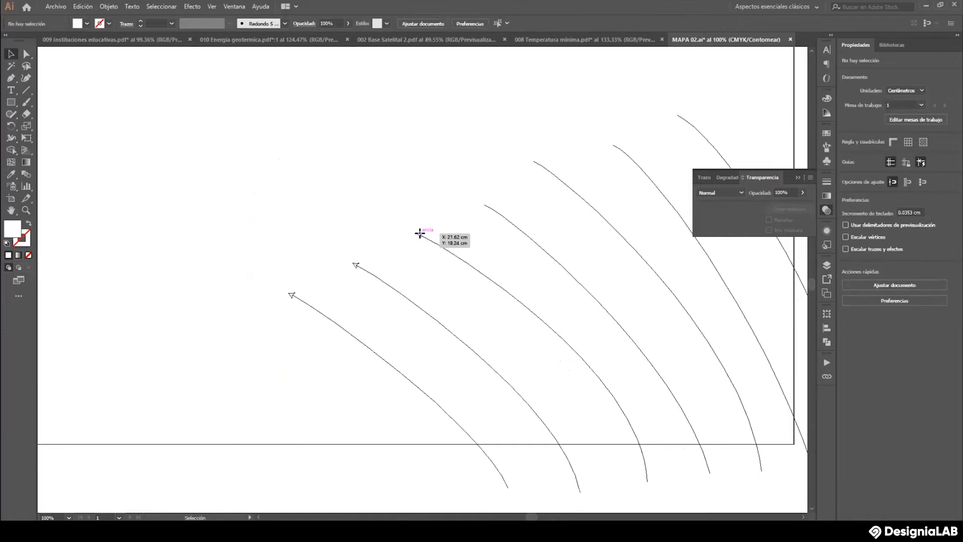
Ungroup the outer group that holds all the curved arrows.
left_click(420, 234)
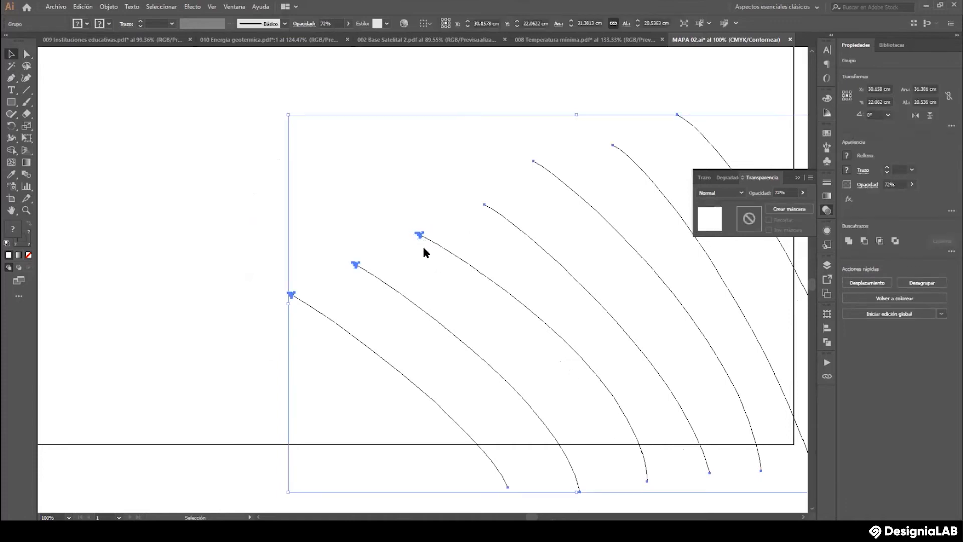
right_click(423, 246)
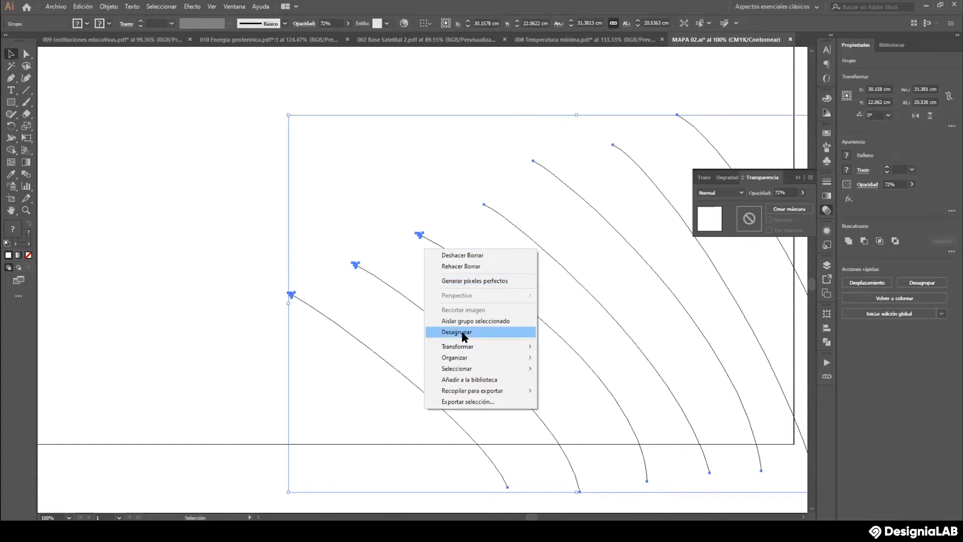
left_click(462, 332)
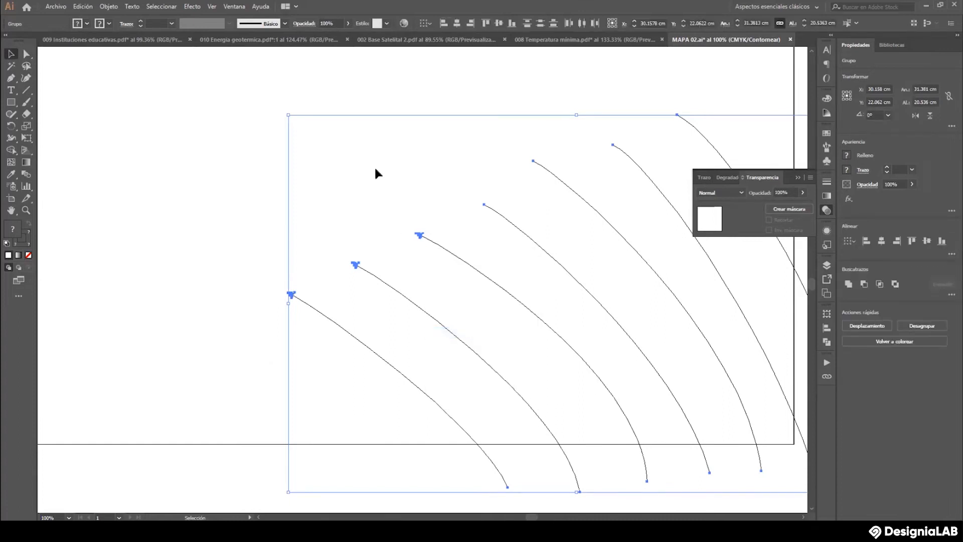
left_click(408, 235)
left_click(419, 234)
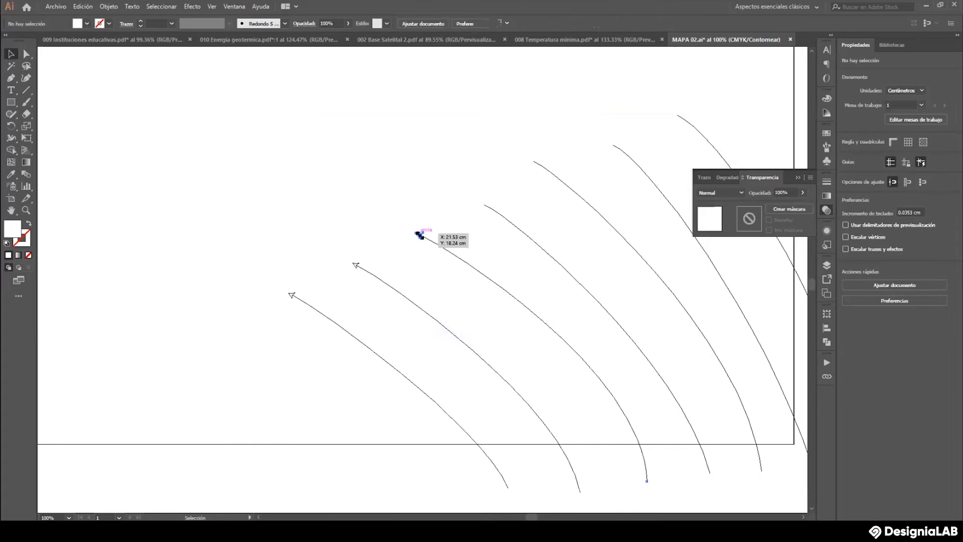
key("Delete")
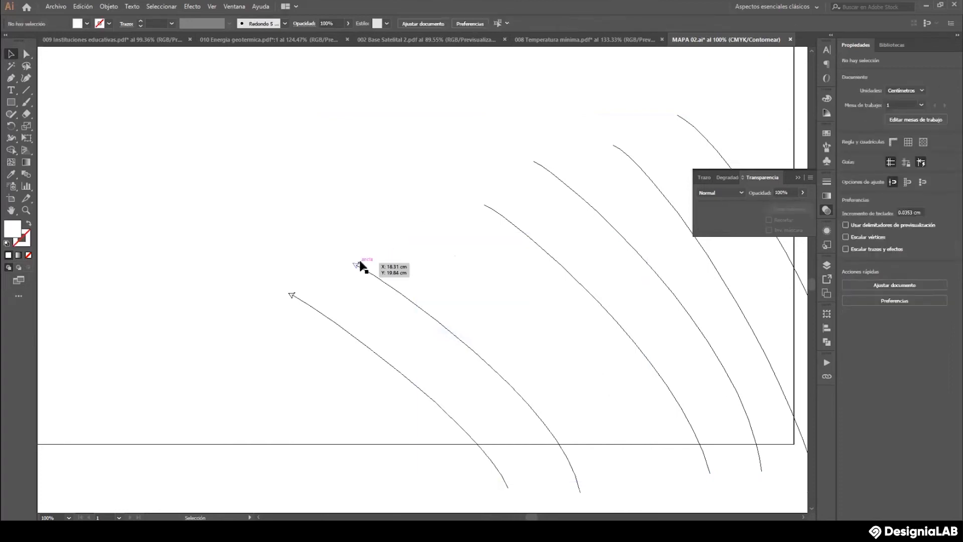
key("ctrl+z")
left_click(412, 203)
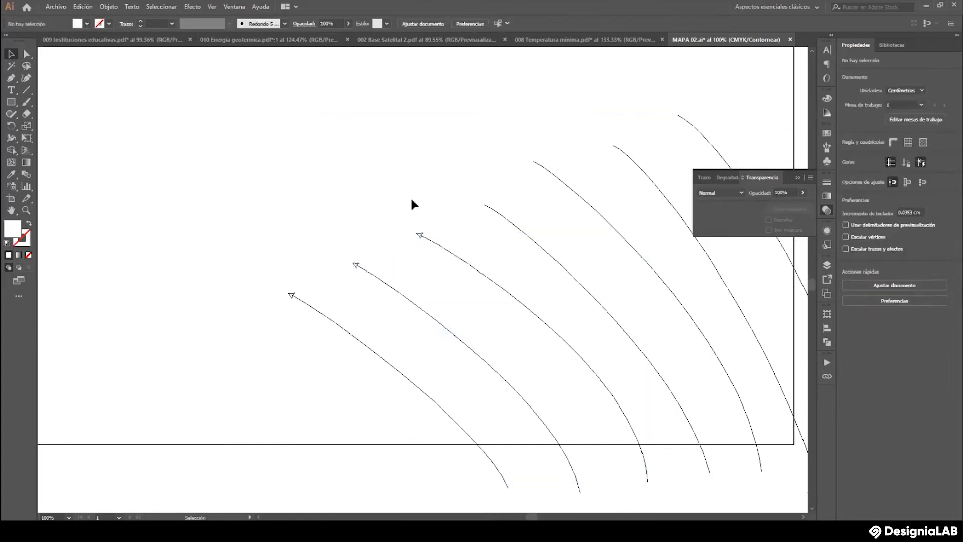
Ungroup the third arrow from the west and delete its separate arrowhead, keeping the curve.
left_click(419, 235)
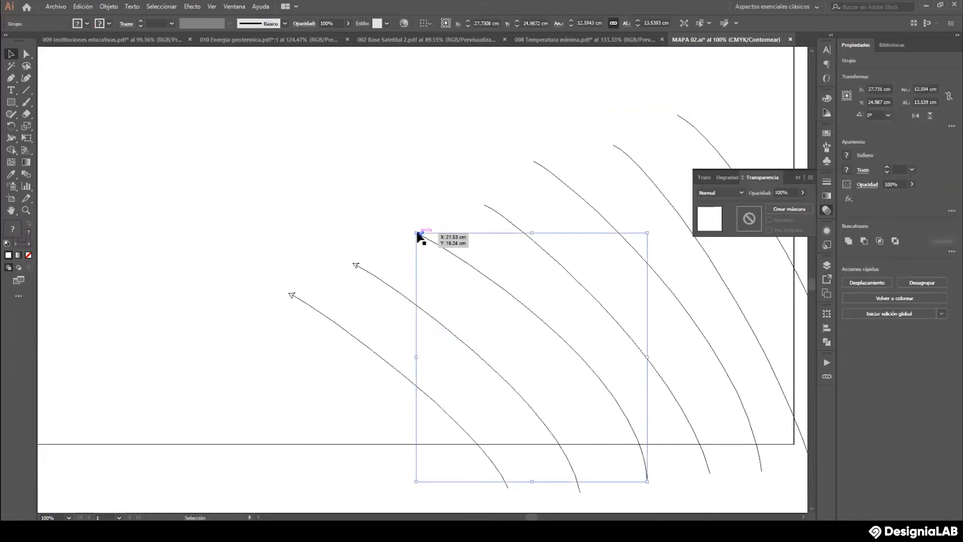
right_click(419, 236)
left_click(447, 317)
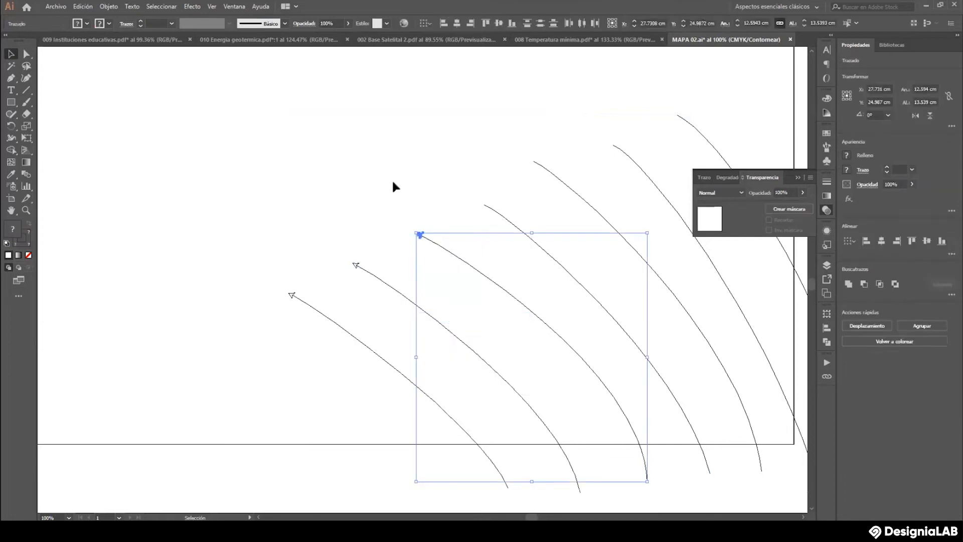
left_click(420, 235)
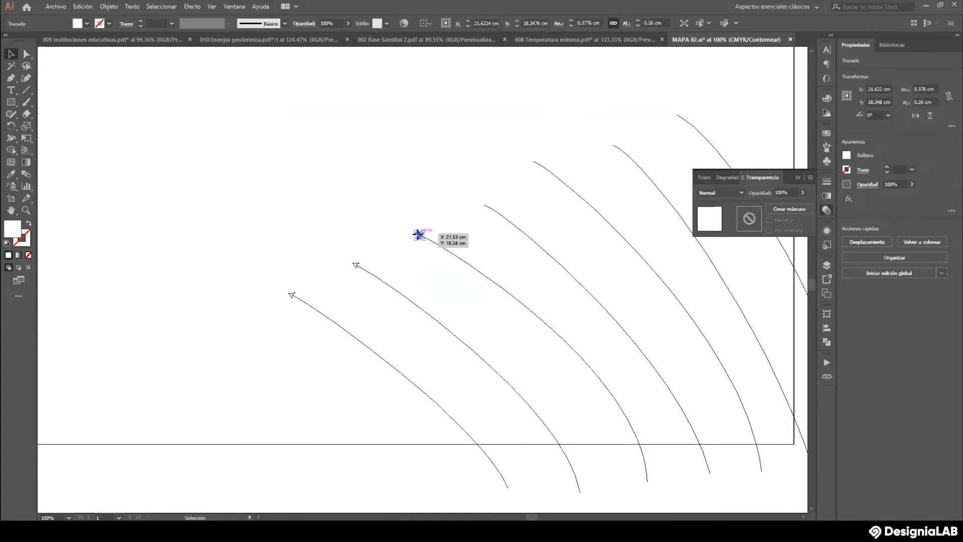
key("Return")
left_click(518, 348)
key("Return")
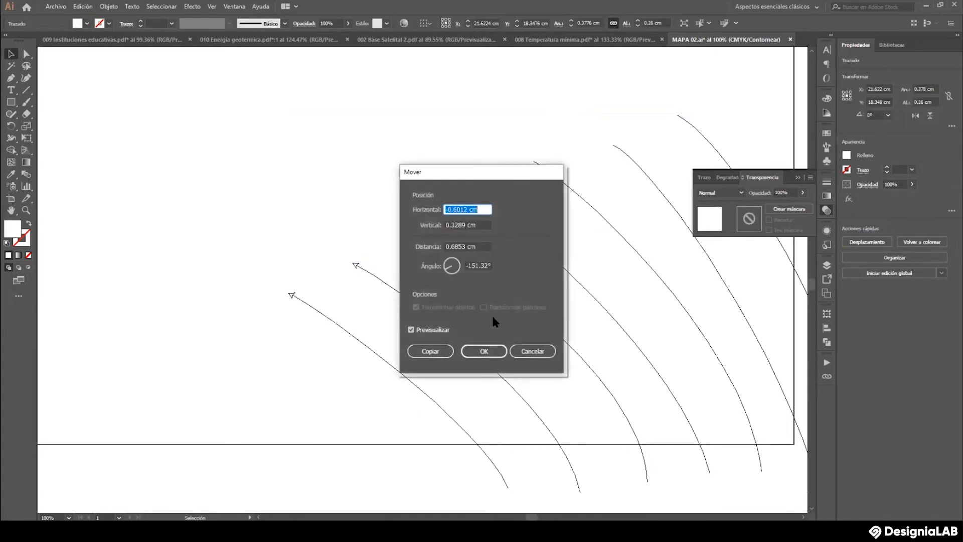
left_click(522, 350)
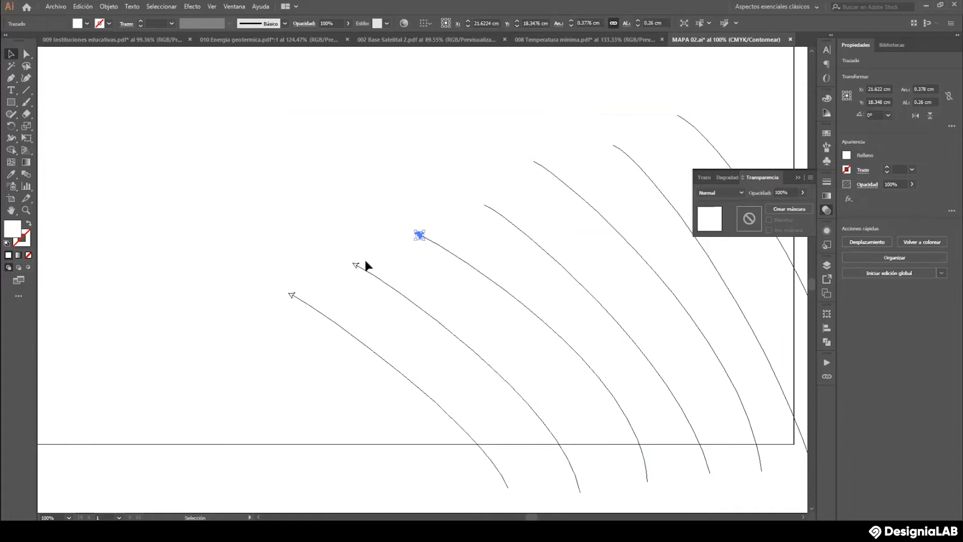
key("Delete")
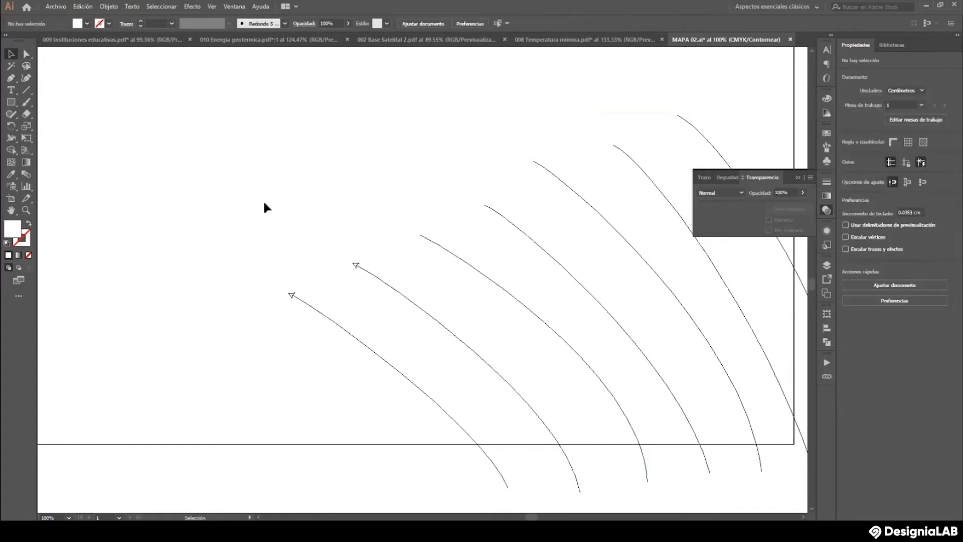
Apply the Flecha 1 arrowhead to the start of the third curve from the east and check it in normal preview.
left_click(354, 266)
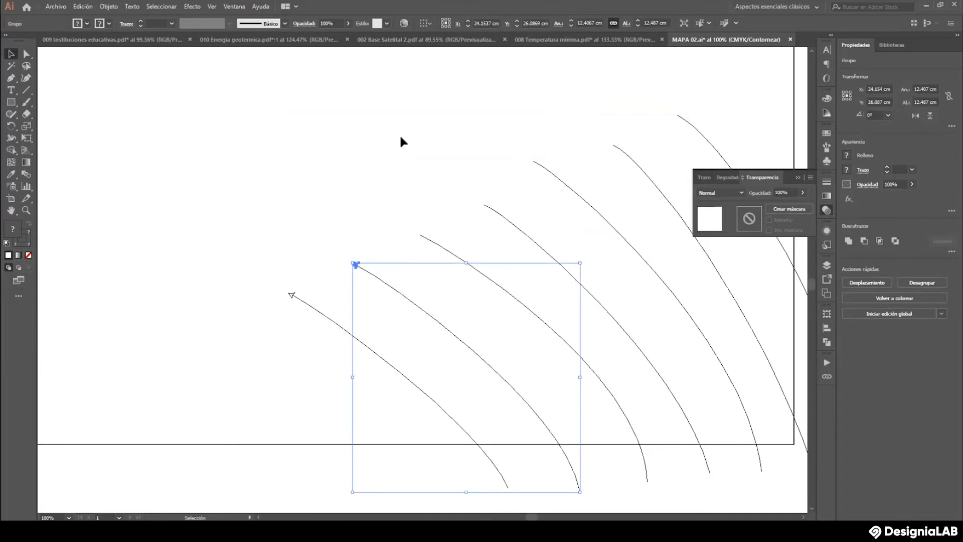
left_click(400, 181)
left_click(534, 162)
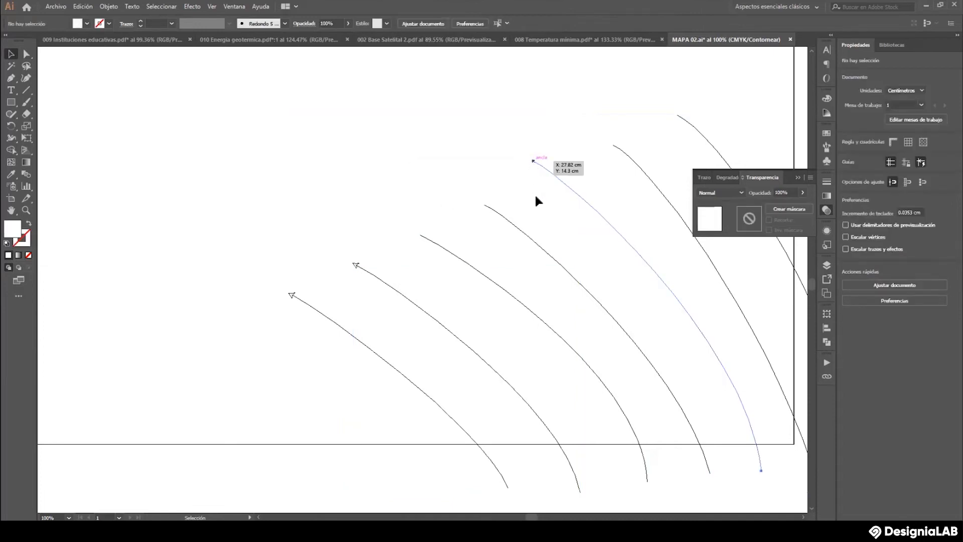
left_click(827, 182)
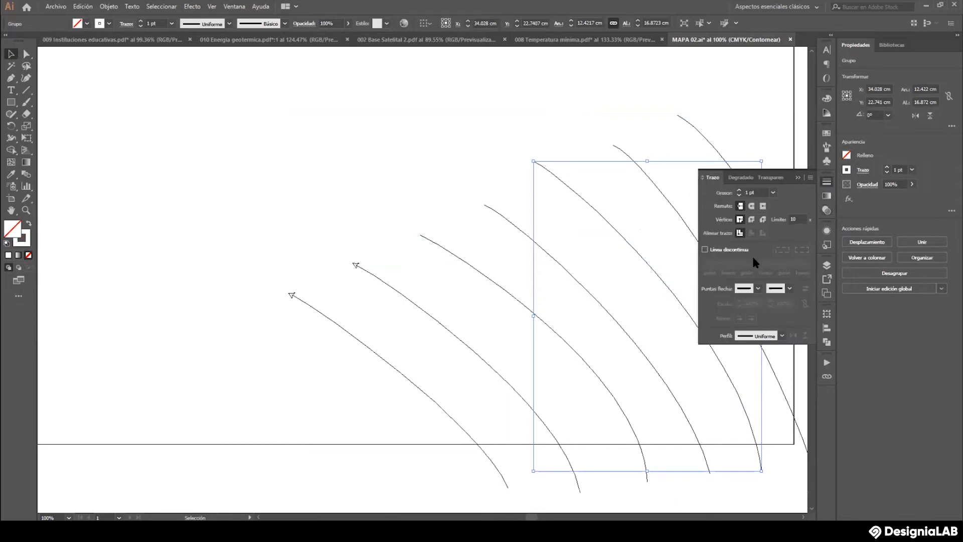
left_click(790, 288)
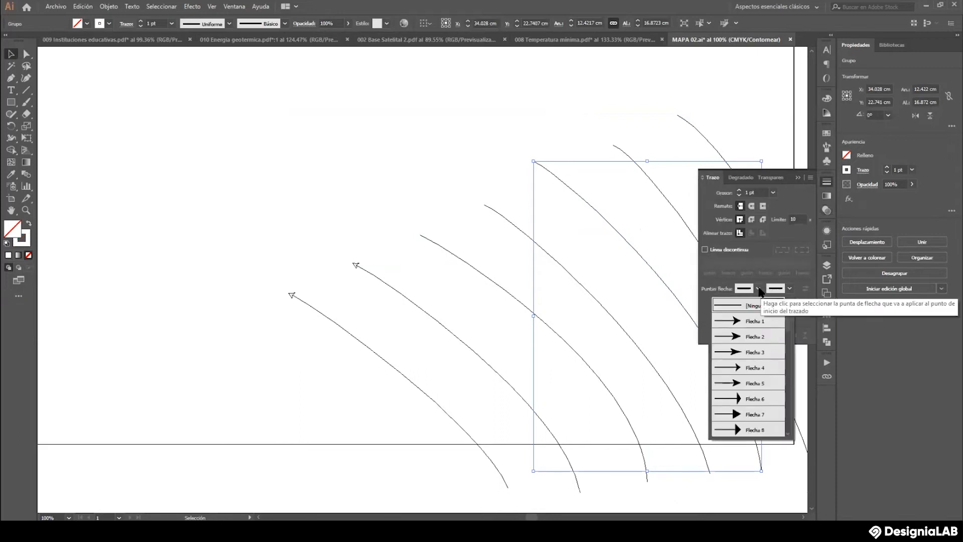
left_click(768, 292)
left_click(751, 288)
left_click(716, 321)
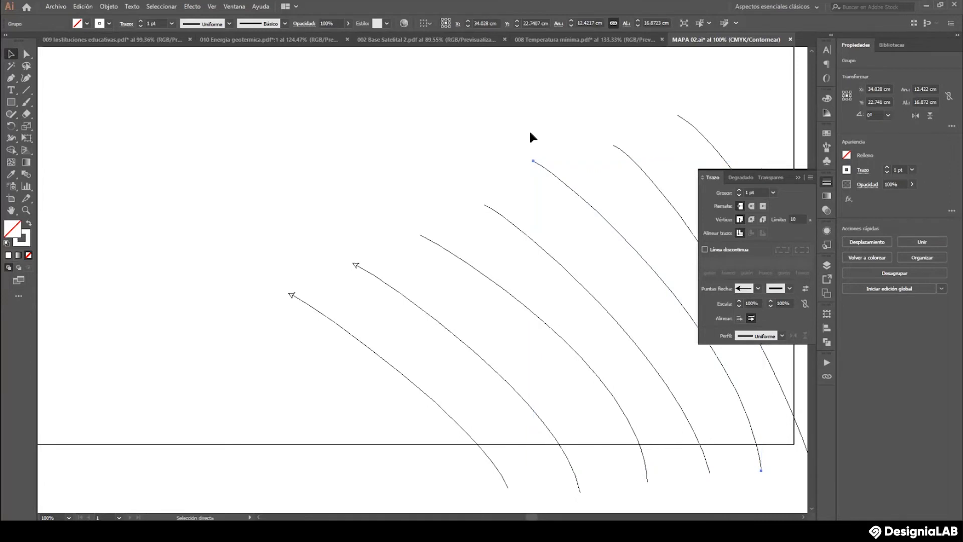
key("ctrl+y")
left_click(653, 326)
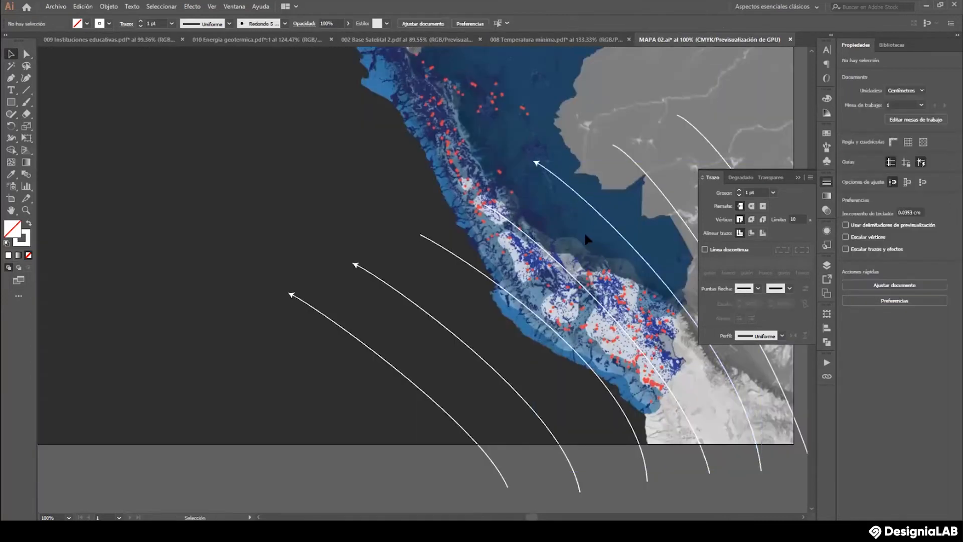
key("ctrl+y")
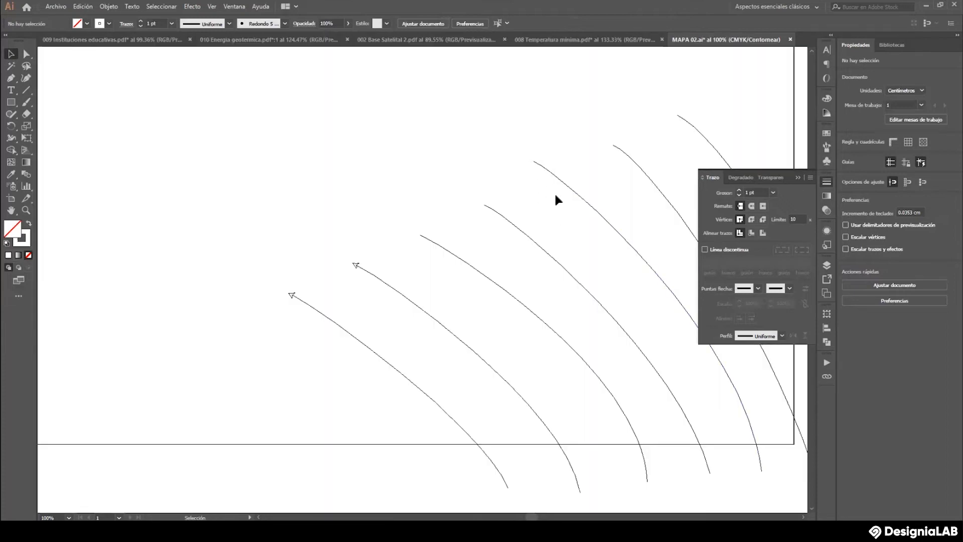
left_click(356, 265)
left_click(427, 300)
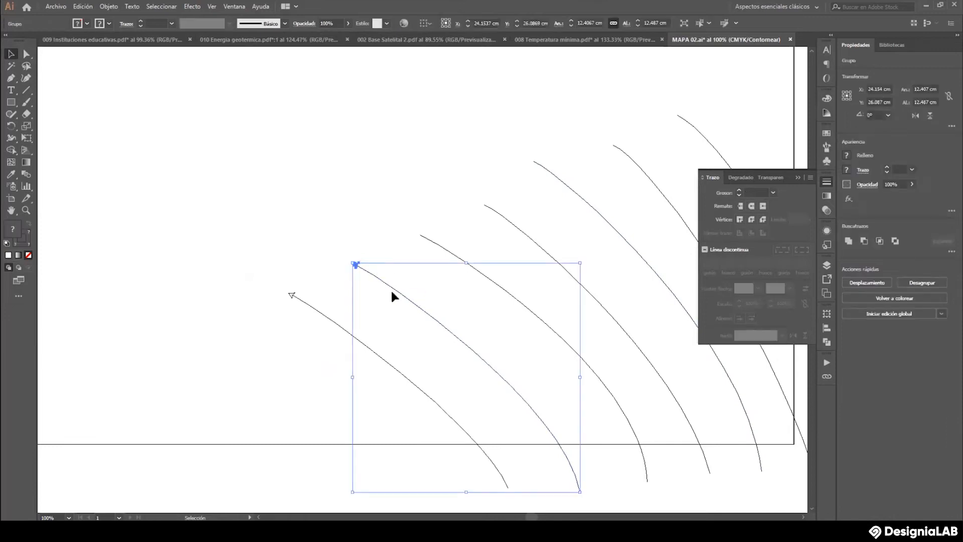
left_click(513, 183)
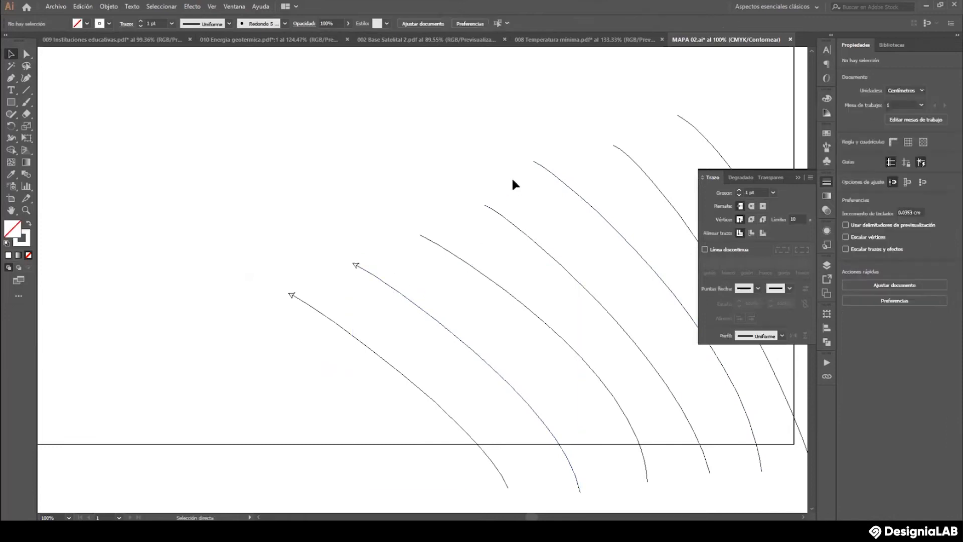
key("ctrl+t")
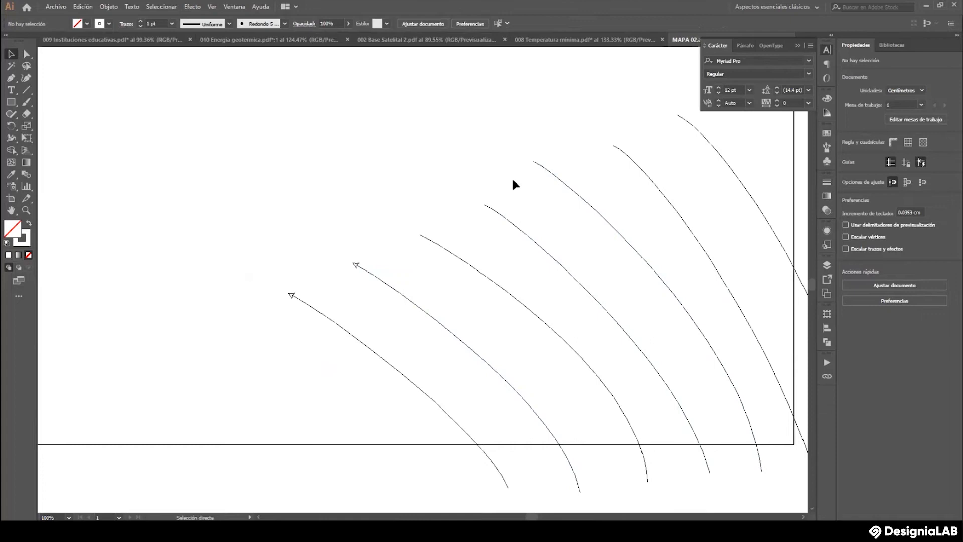
key("ctrl+y")
Move the upper anchor of the third arrow from the east slightly southwest.
left_click(536, 164)
left_click(27, 54)
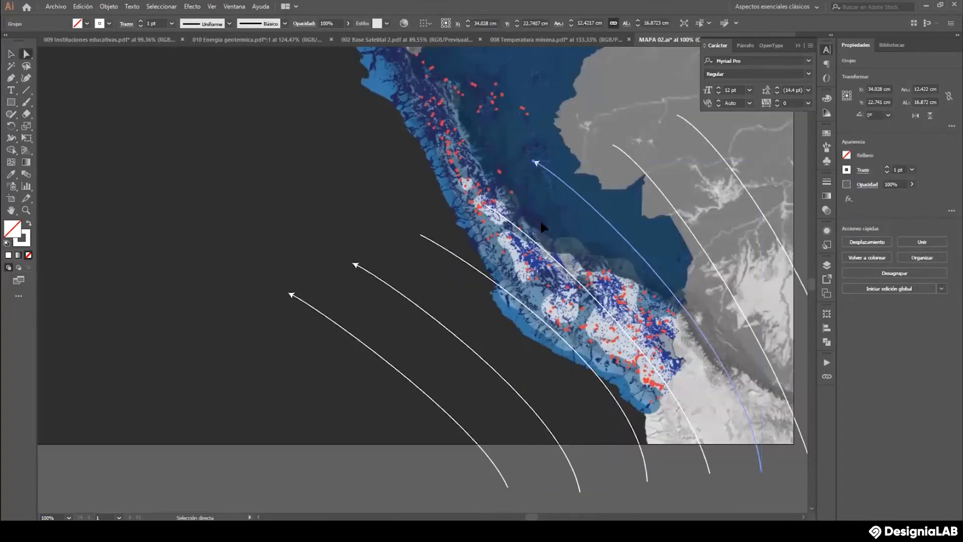
left_click_drag(533, 165, 512, 170)
Straighten the upper ends of the two easternmost curves with their handles, moving the outermost upper anchor to about X 36.61 cm, Y 11.52 cm.
left_click(632, 160)
left_click_drag(587, 190, 658, 203)
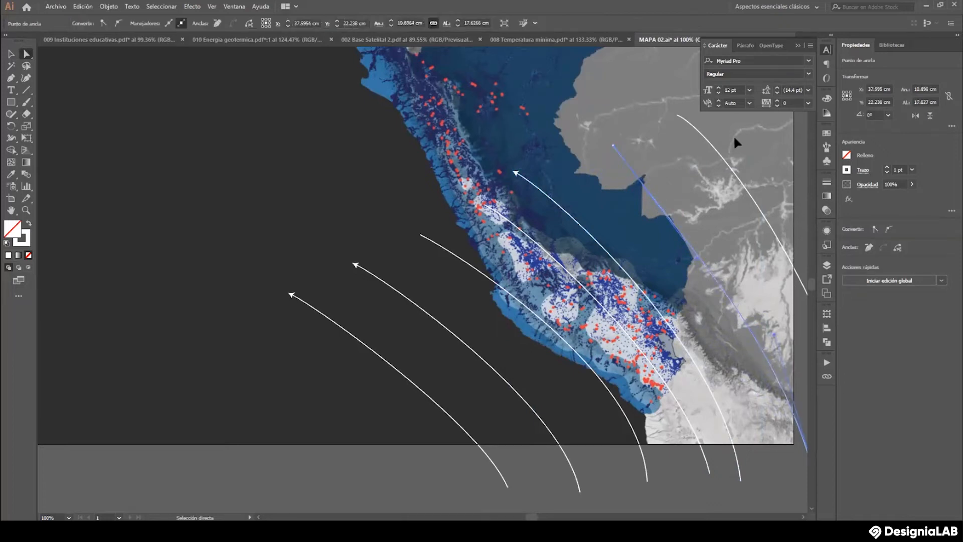
left_click_drag(675, 121, 696, 110)
left_click_drag(713, 172, 744, 220)
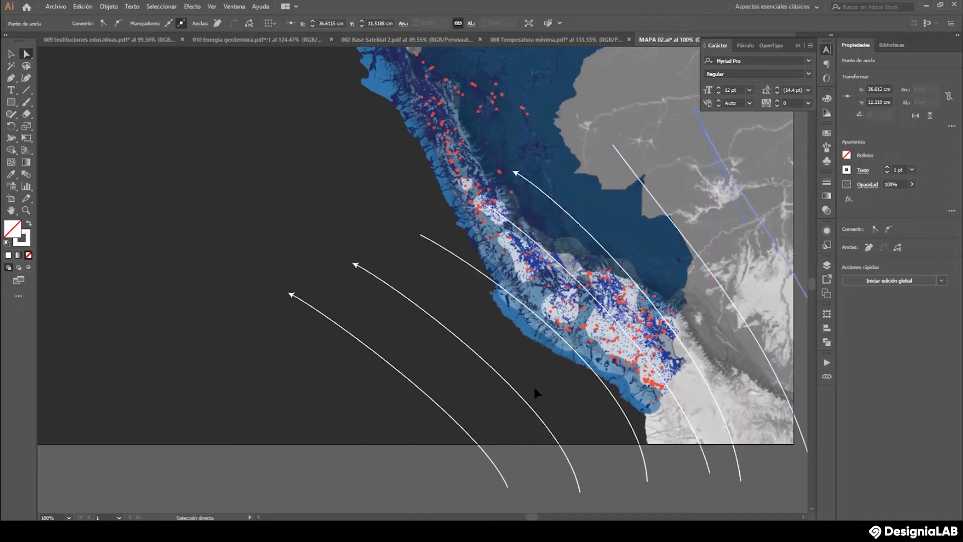
Bow the lower ends of the two westernmost arrows outward by moving their lower handles east.
left_click_drag(481, 366, 510, 364)
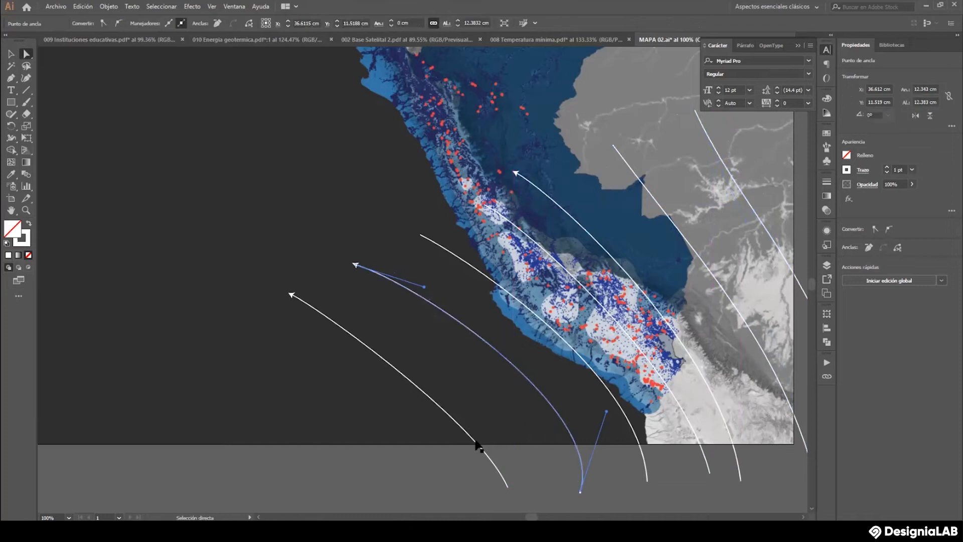
left_click(508, 487)
left_click_drag(480, 423, 526, 414)
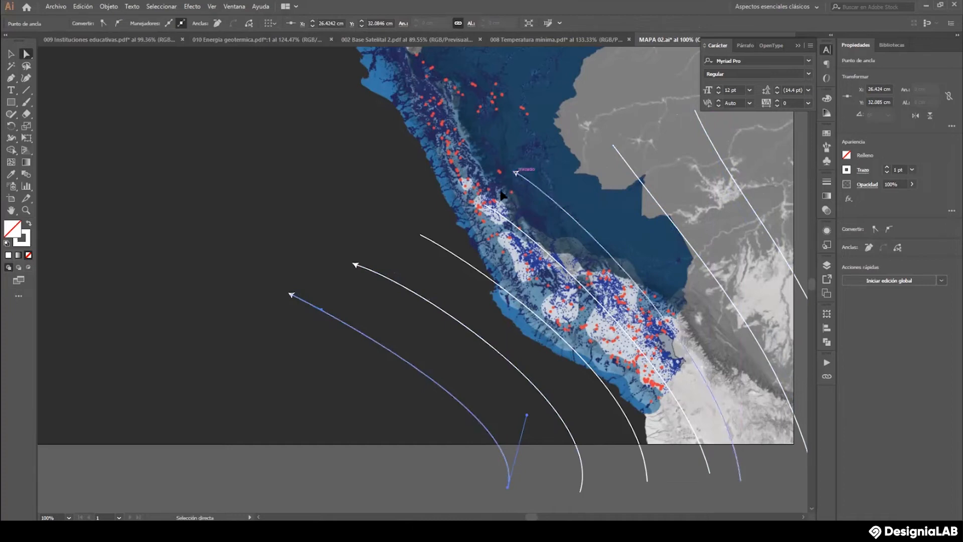
Apply the same start arrowhead as the finished arrows to the third and fourth curves from the west.
left_click(484, 204)
left_click(439, 243, "shift")
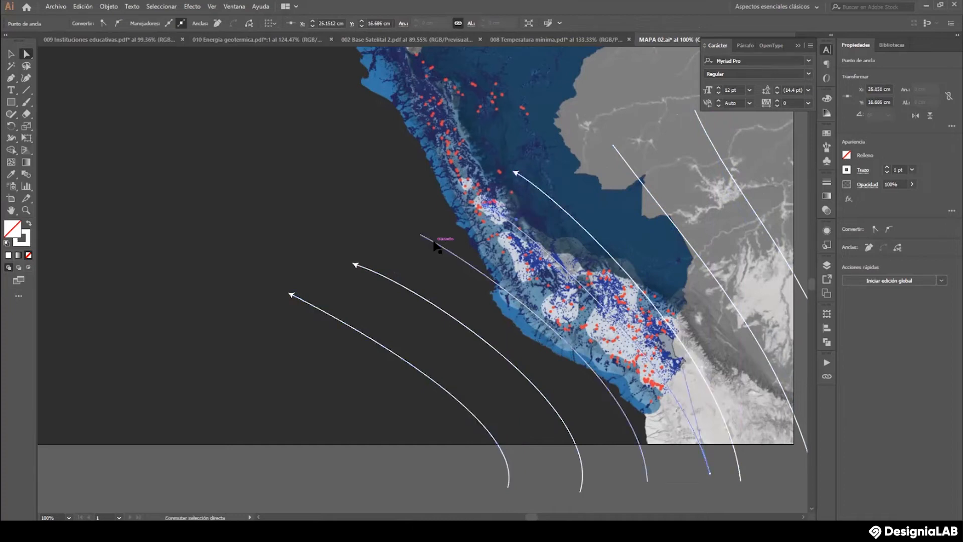
left_click(11, 174)
left_click(525, 177)
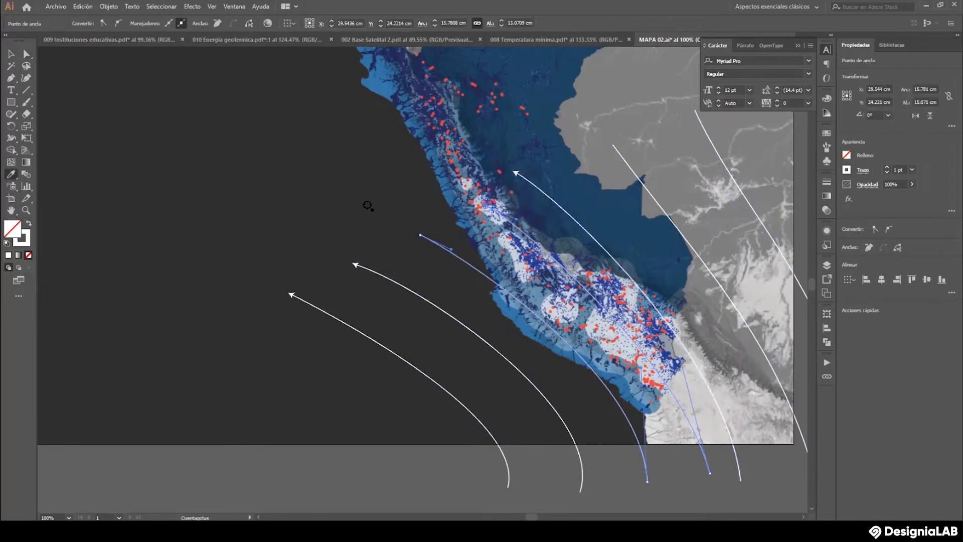
left_click(826, 182)
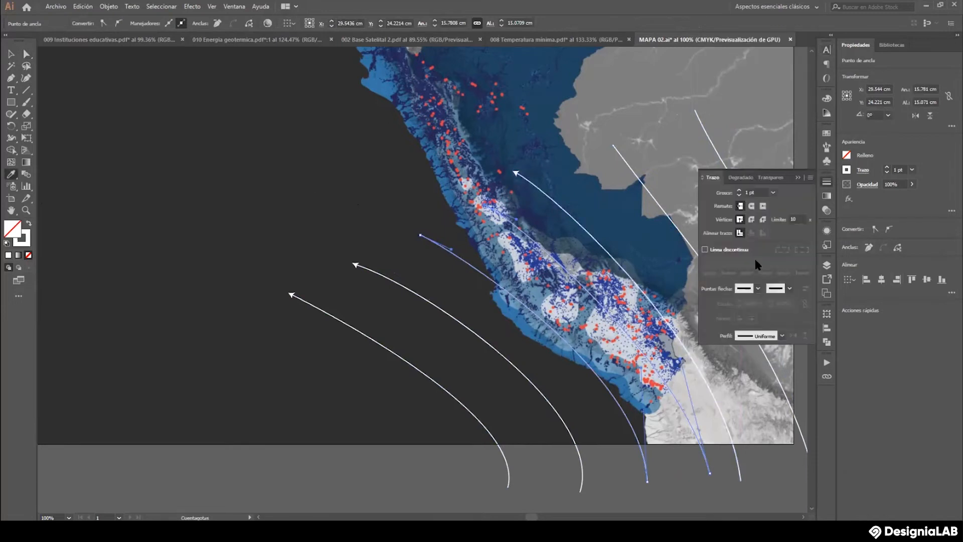
left_click(757, 289)
left_click(710, 321)
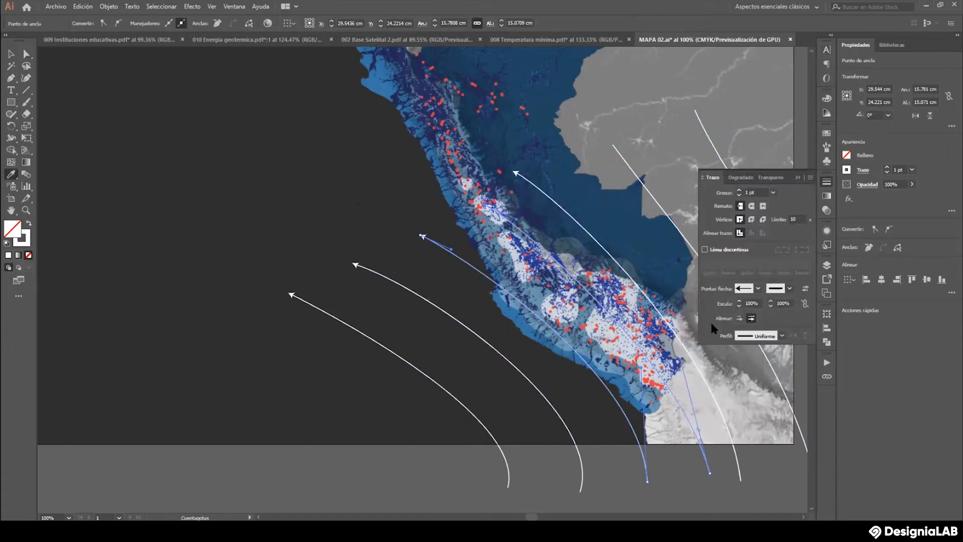
Apply the matching start arrowhead to the two easternmost curves.
left_click(11, 53)
left_click(626, 161)
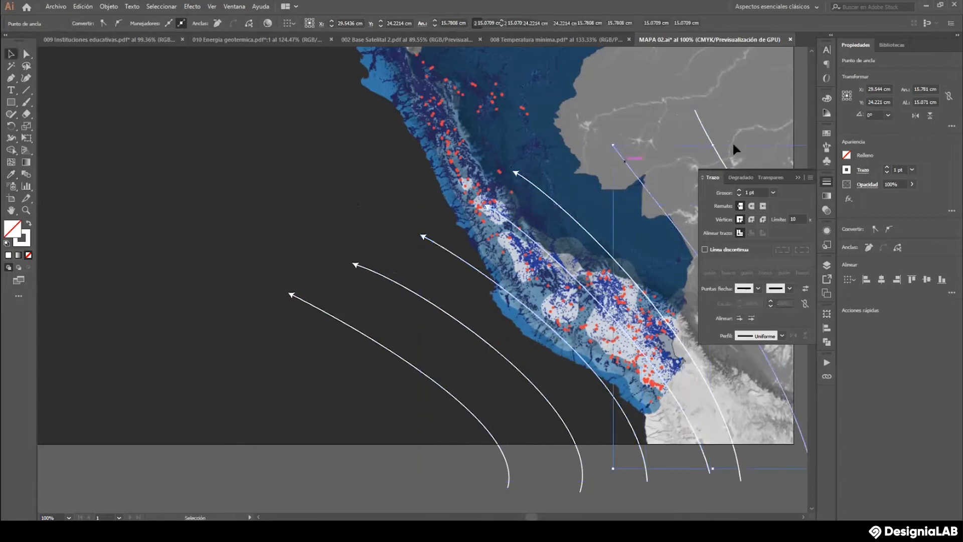
left_click(712, 135)
left_click(705, 135, "shift")
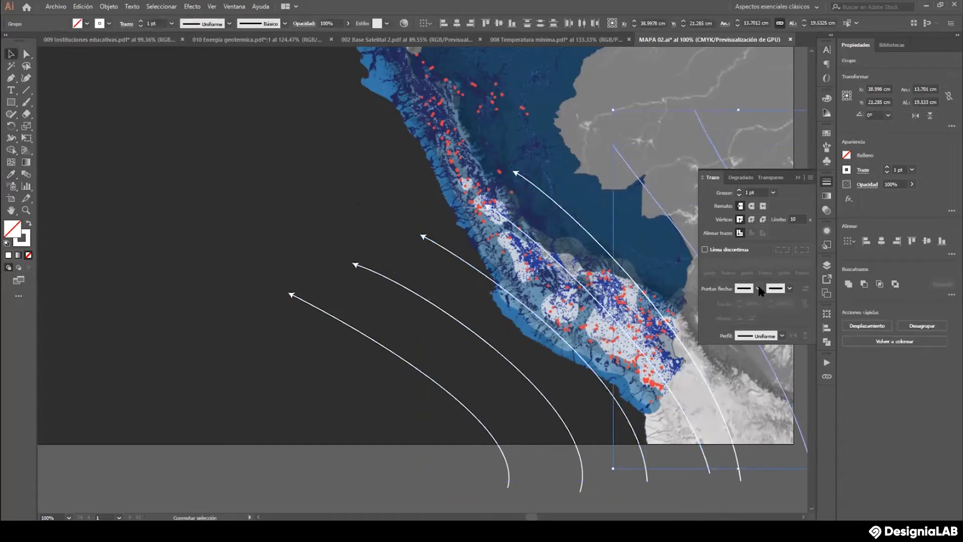
left_click(759, 288)
left_click(711, 320)
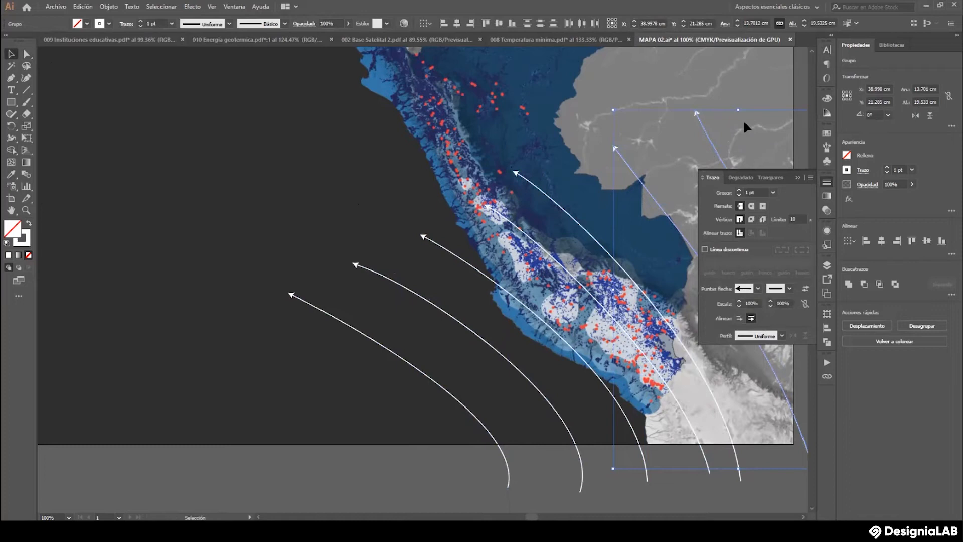
left_click(748, 74)
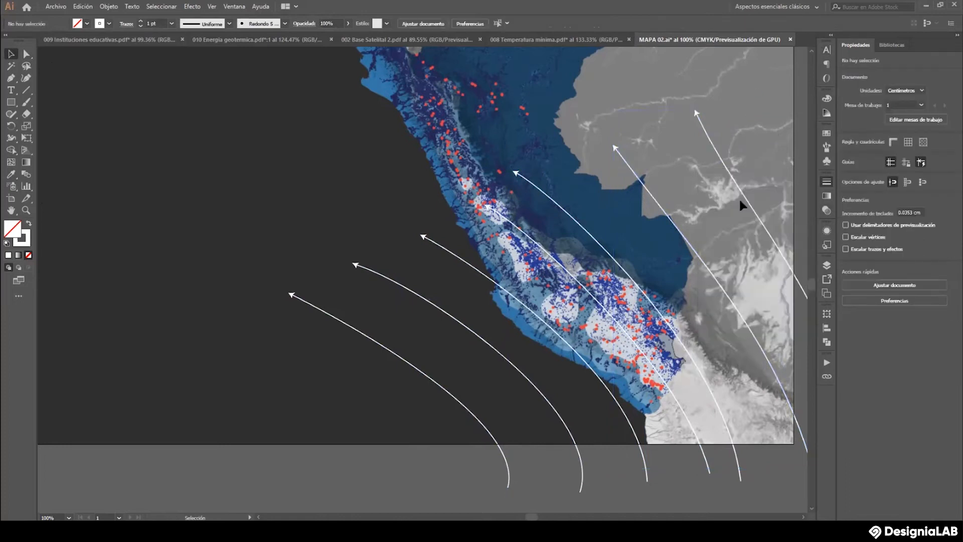
Shift the third arrow from the east slightly northeast and the easternmost arrow southwest to about X 40.42 cm, Y 22.24 cm.
left_click(26, 210)
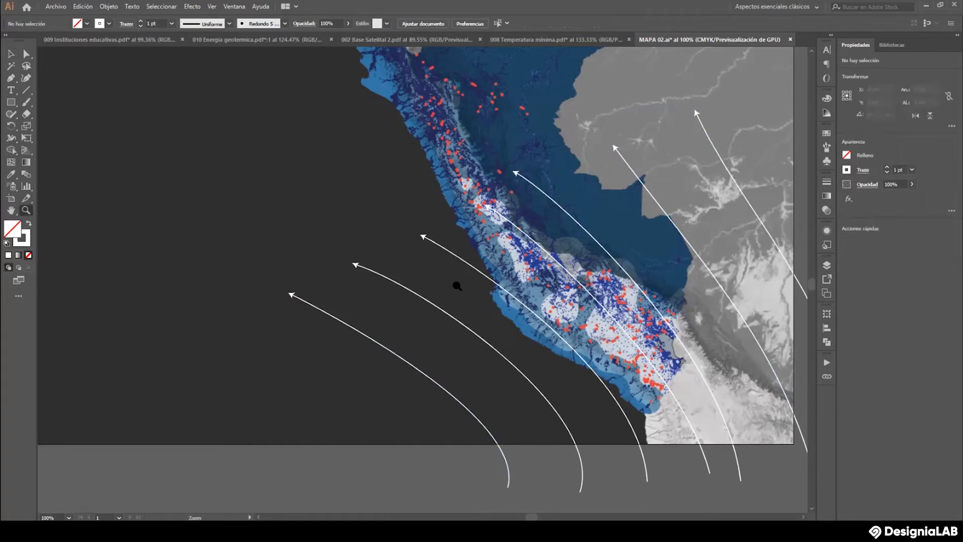
left_click(457, 286, "alt")
left_click_drag(353, 287, 490, 286)
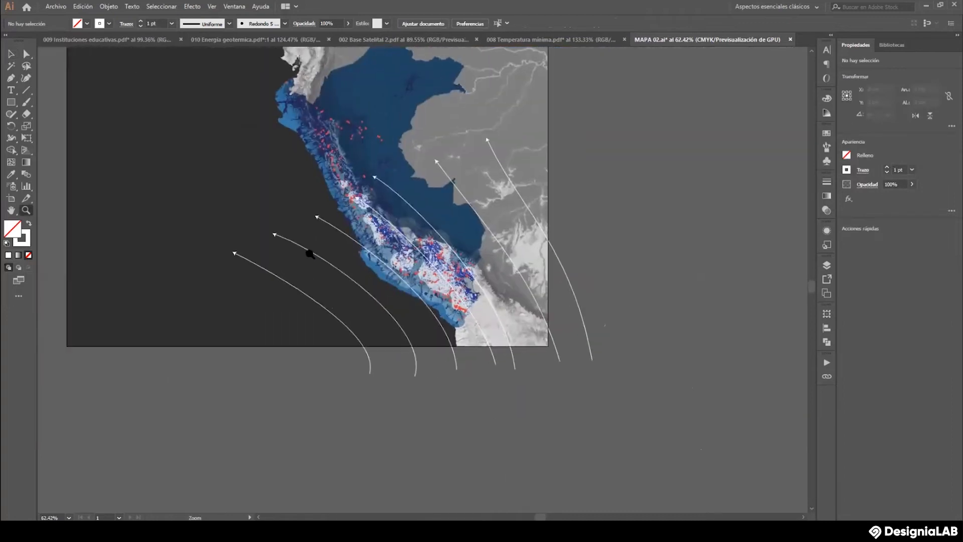
left_click(11, 54)
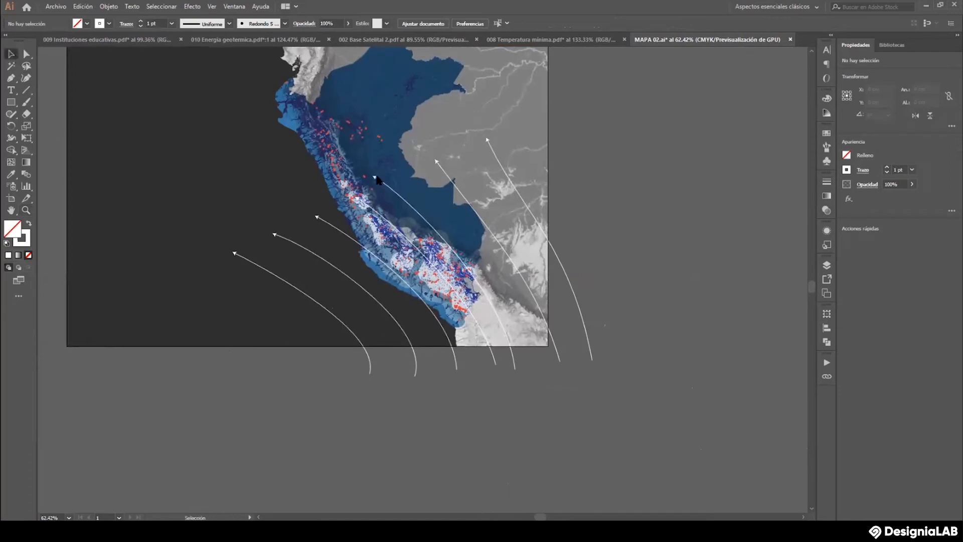
left_click(374, 177)
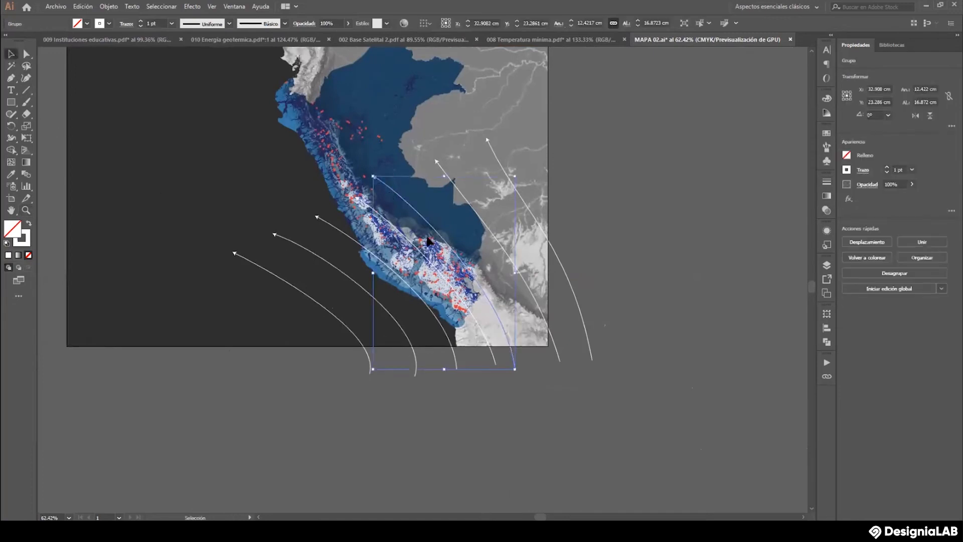
left_click_drag(424, 222, 429, 217)
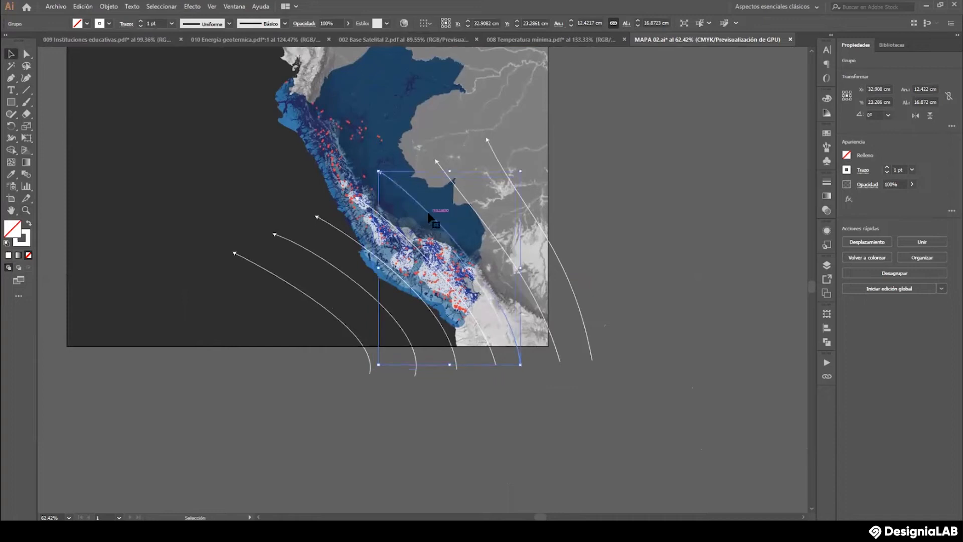
left_click(632, 251)
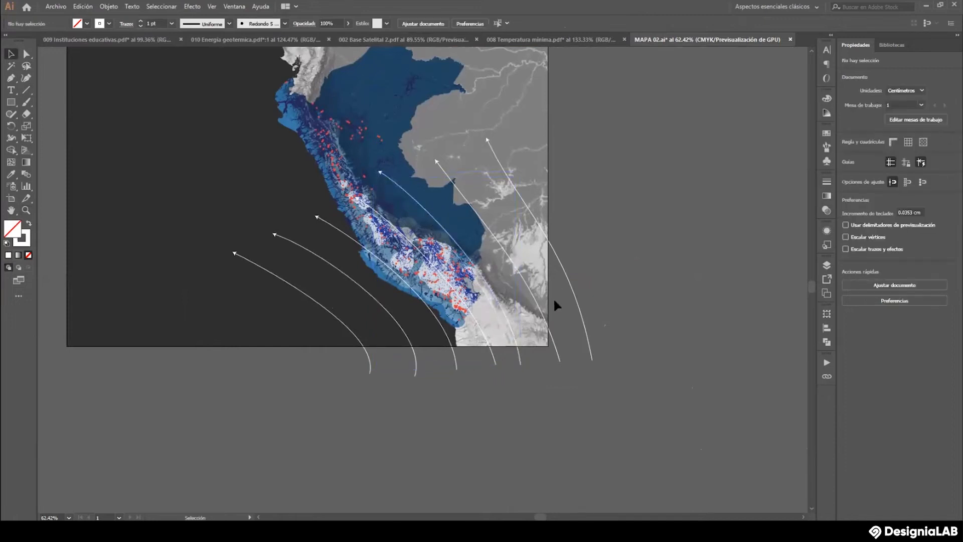
left_click_drag(580, 316, 572, 325)
left_click(623, 284)
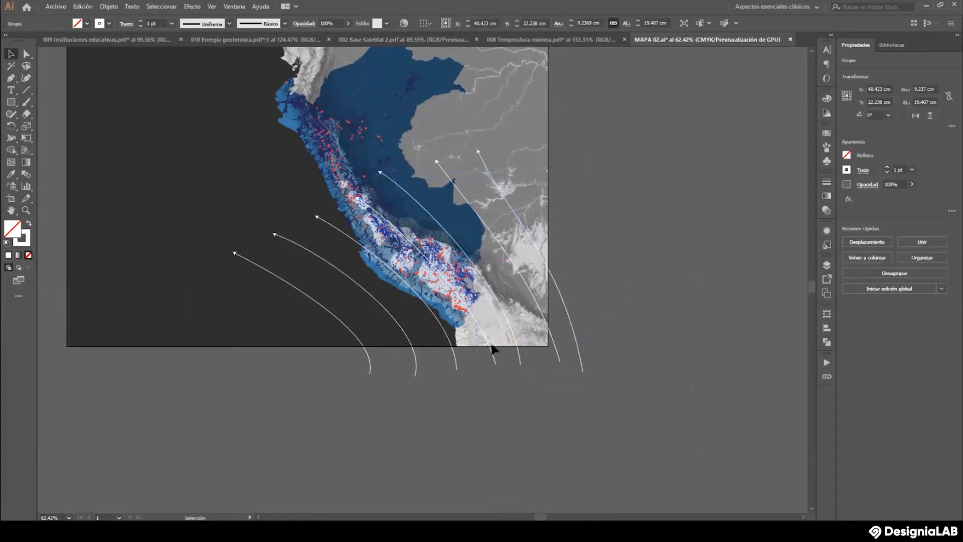
Move the westernmost arrow's lower anchor east to about X 26.38 cm, and the third and fourth arrows' lower anchors slightly west.
left_click(370, 373)
left_click(27, 54)
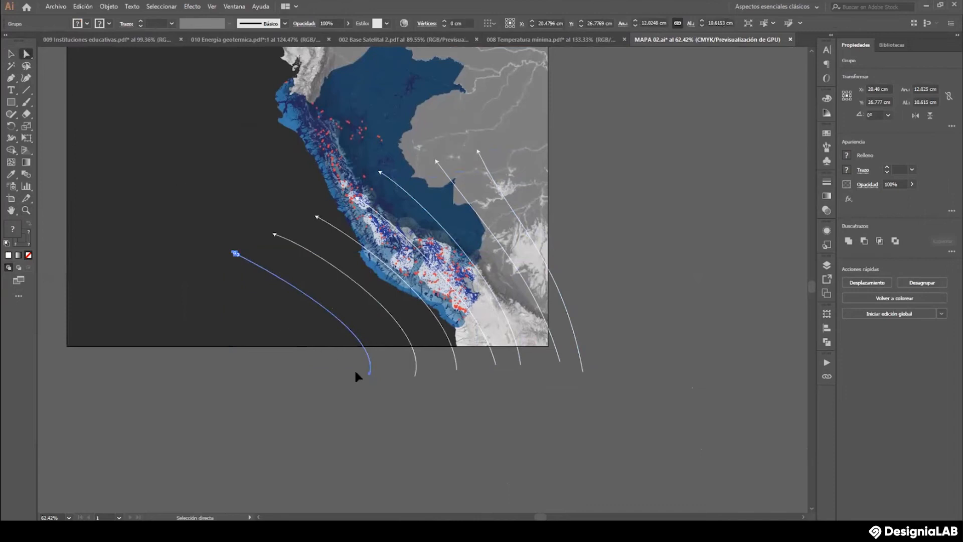
left_click(370, 374)
left_click_drag(369, 374, 393, 374)
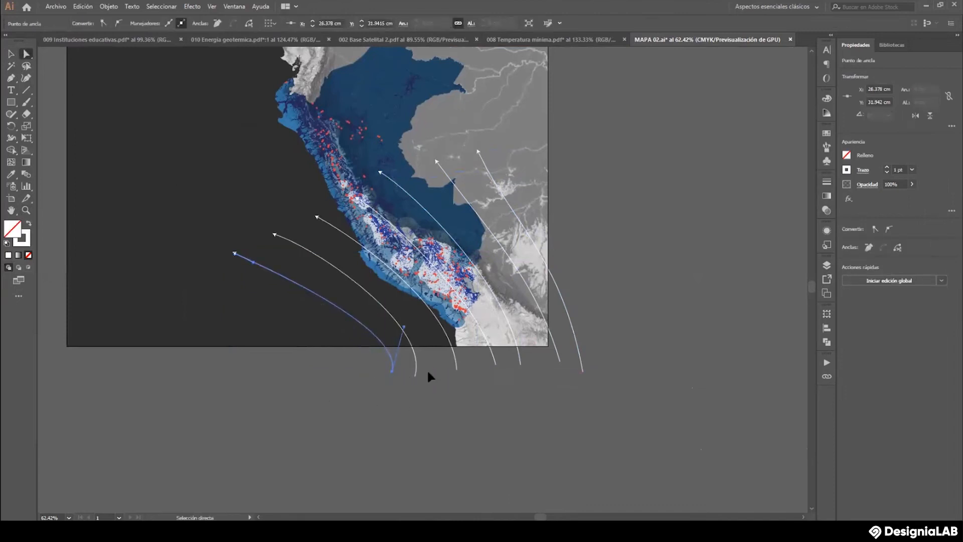
left_click_drag(415, 376, 480, 357)
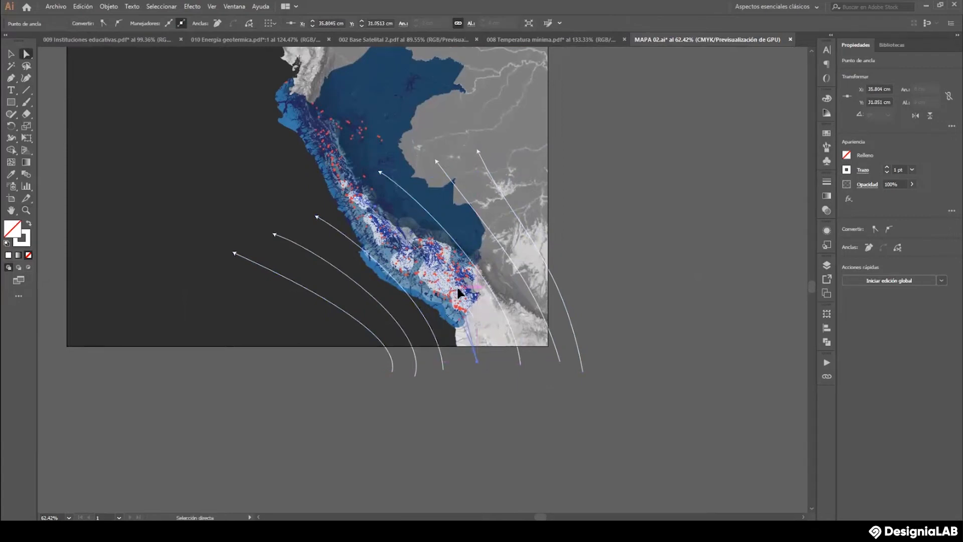
left_click(427, 396)
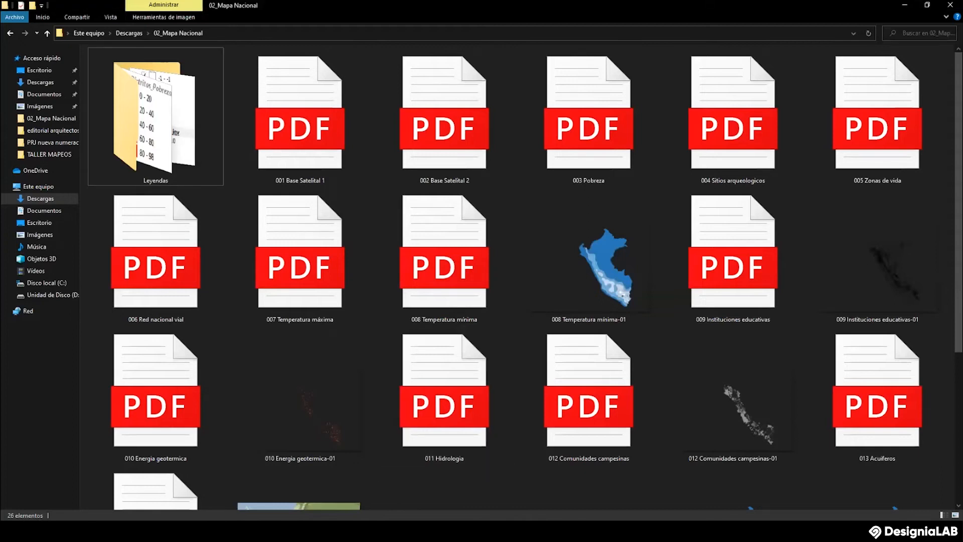
Switch to the 02_Mapa Nacional folder to examine its files, and highlight the title and body paragraphs in the texto mapas 02 notes.
scroll(249, 382, "down", 3)
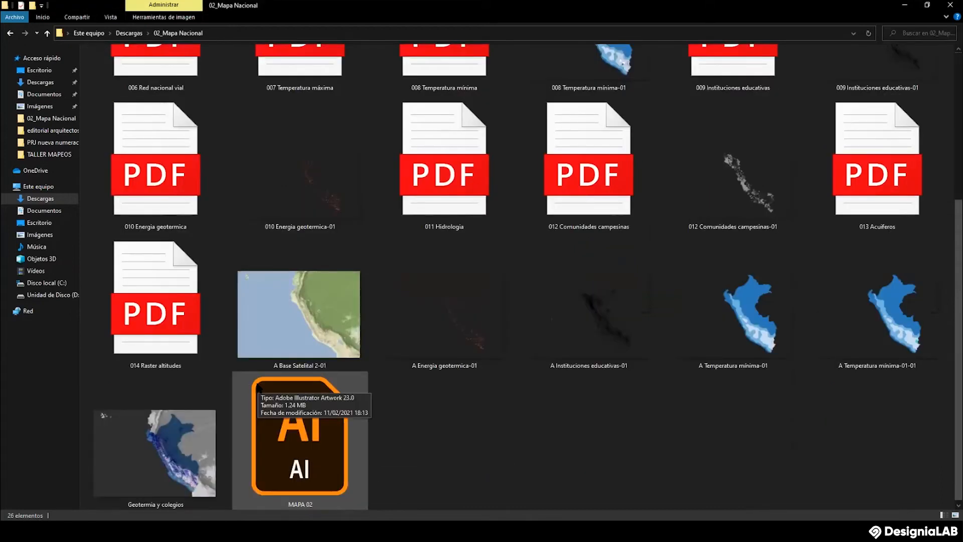
scroll(256, 382, "up", 3)
scroll(256, 382, "down", 3)
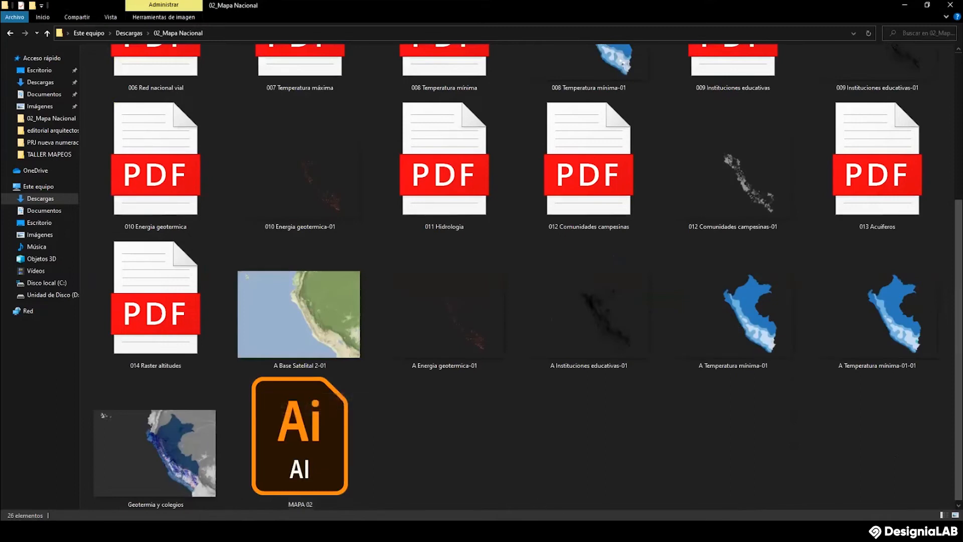
left_click(353, 531)
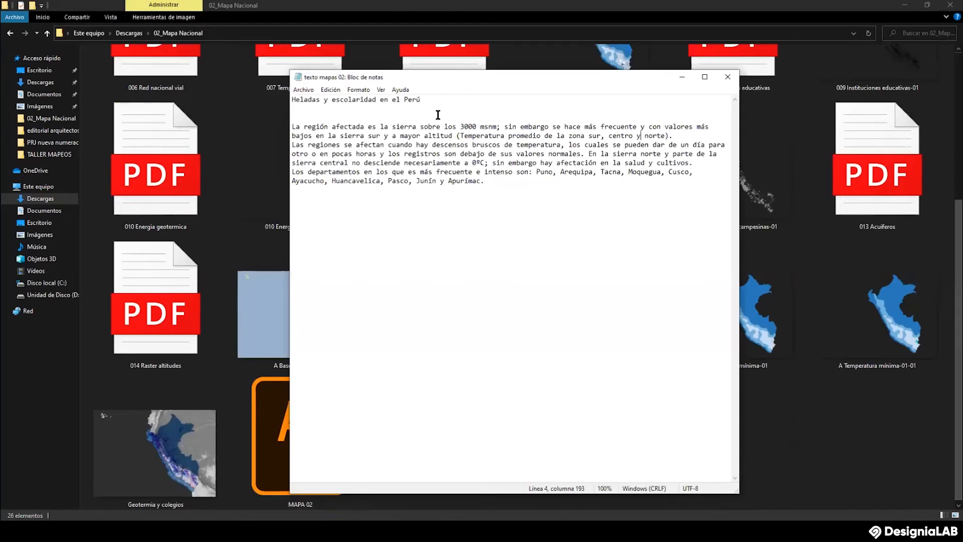
left_click_drag(424, 99, 279, 88)
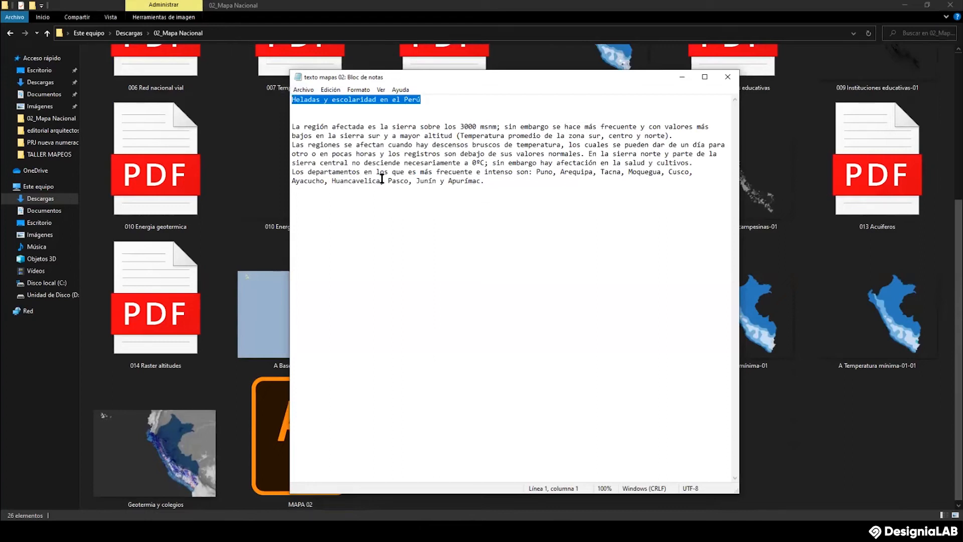
left_click_drag(293, 126, 496, 185)
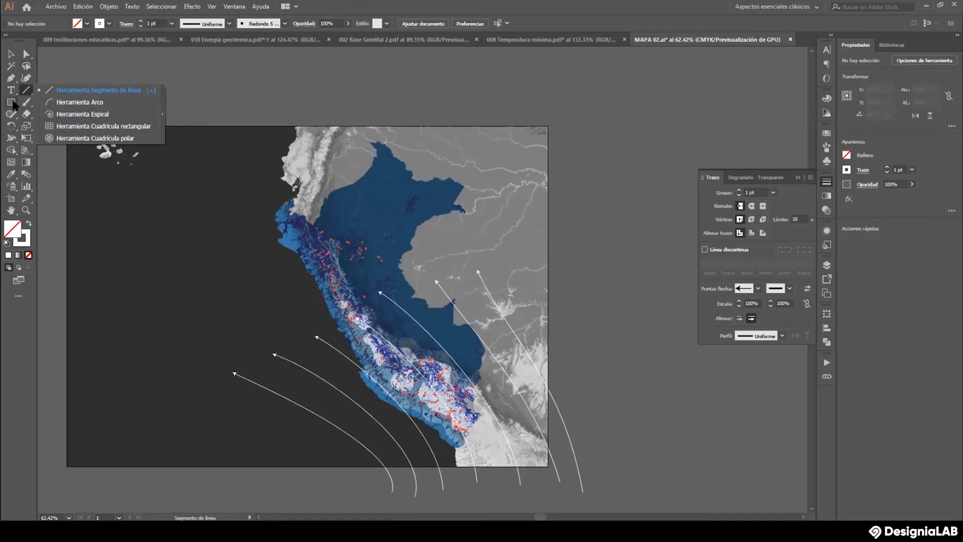
Create a rectangular grid with one horizontal and four vertical dividers, and stretch it over the sheet to about 39.56 by 27.57 cm.
left_click(77, 126)
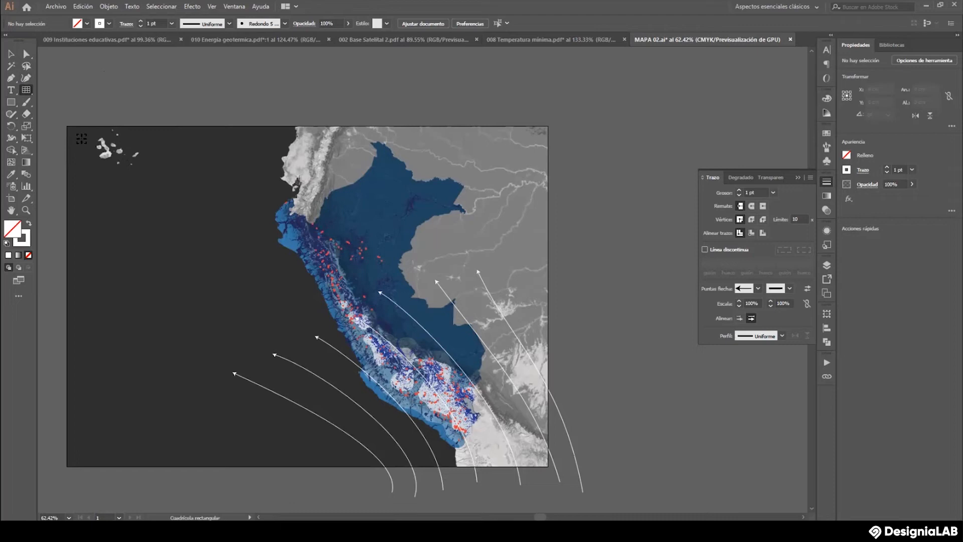
left_click(98, 139)
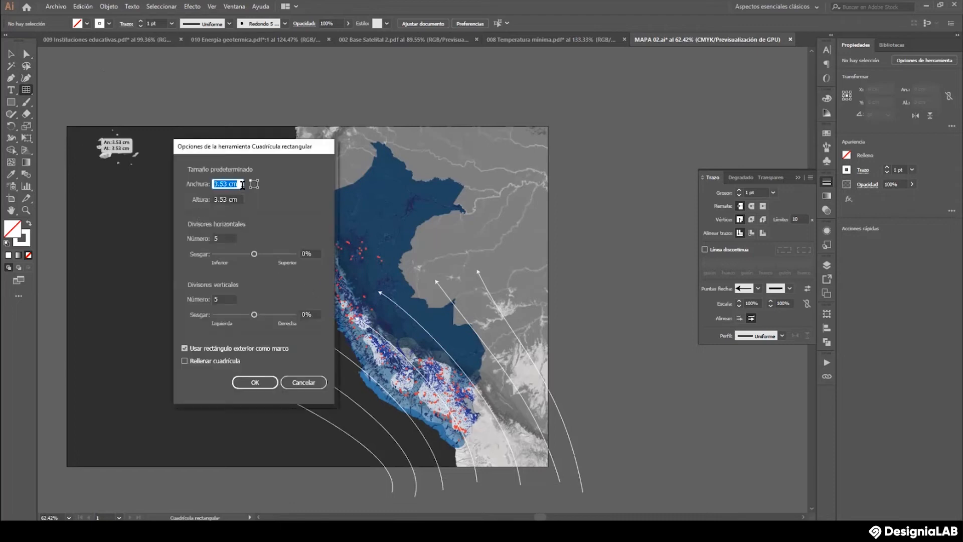
left_click(224, 238)
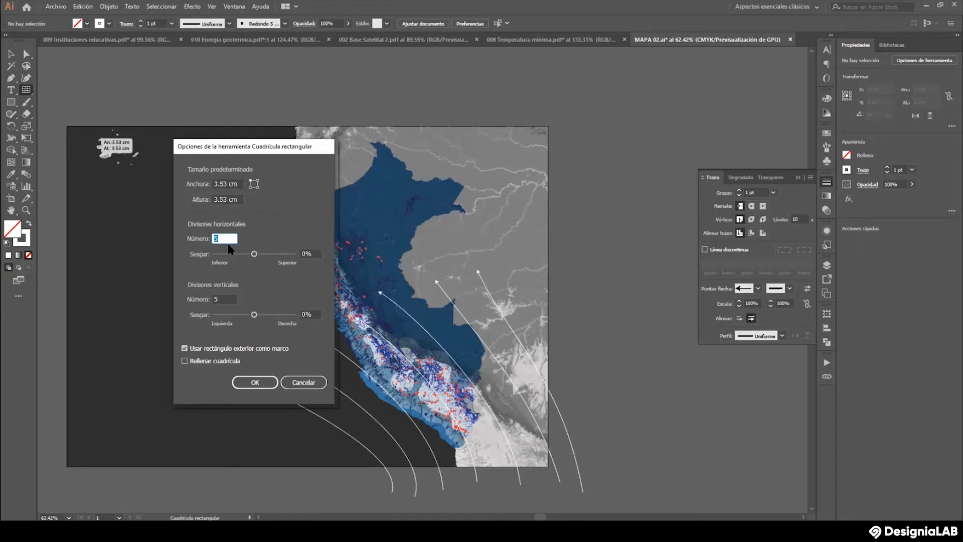
left_click(234, 300)
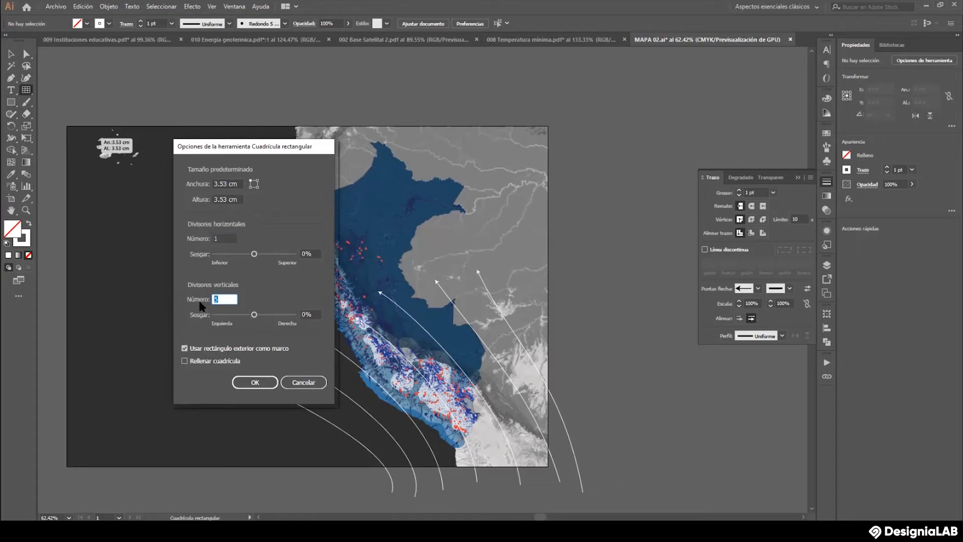
left_click(257, 382)
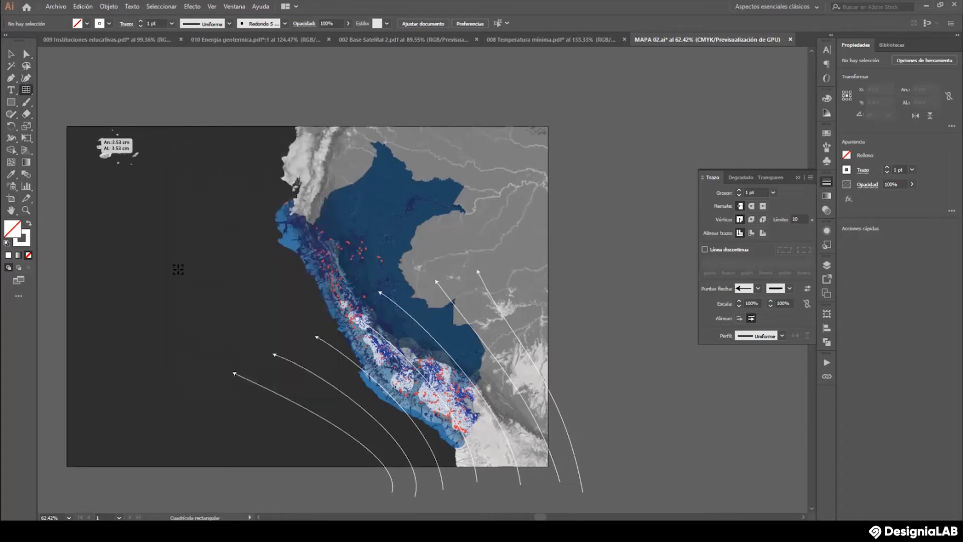
left_click(11, 54)
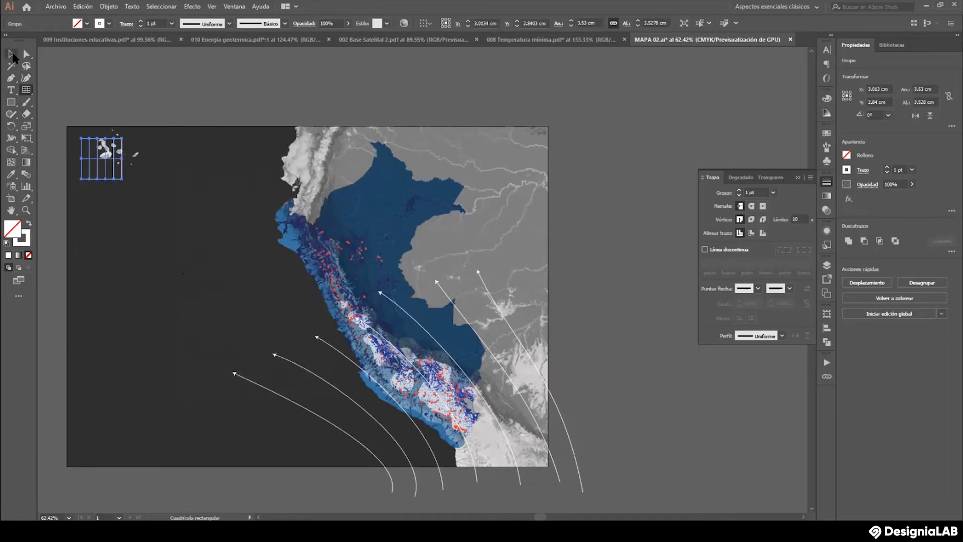
left_click_drag(122, 178, 535, 454)
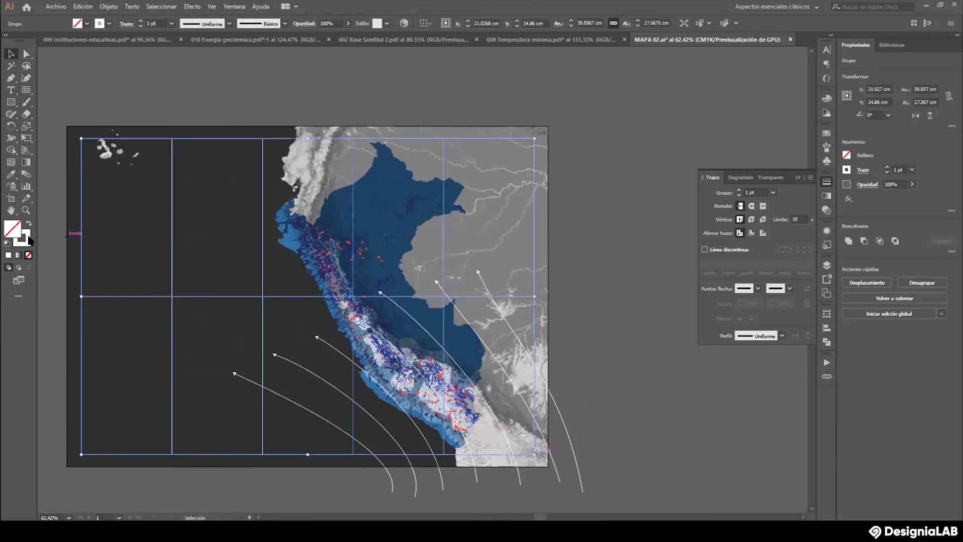
Draw a 2 by 2 cm rectangle at the northwest corner of the sheet.
left_click(11, 101)
left_click(82, 140)
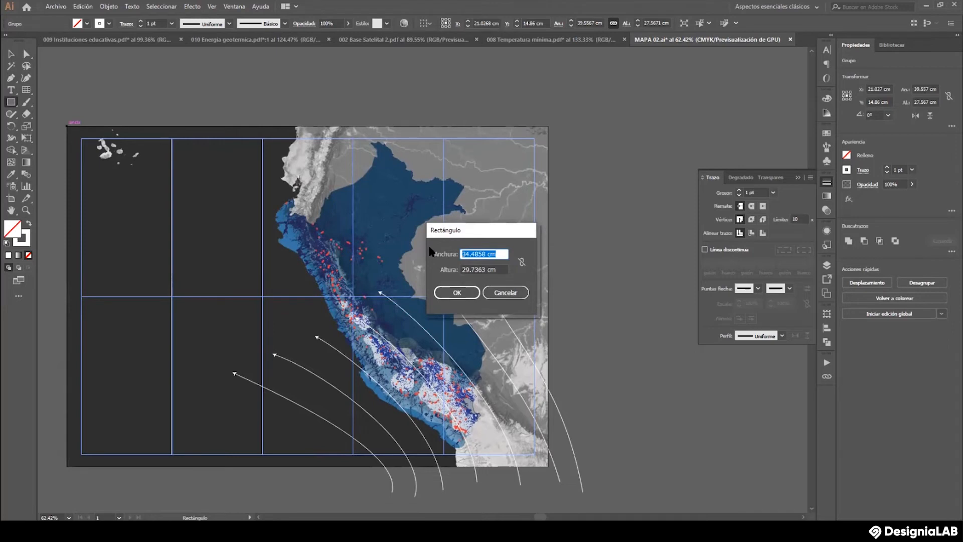
type("2")
key("Tab")
type("2")
left_click(456, 294)
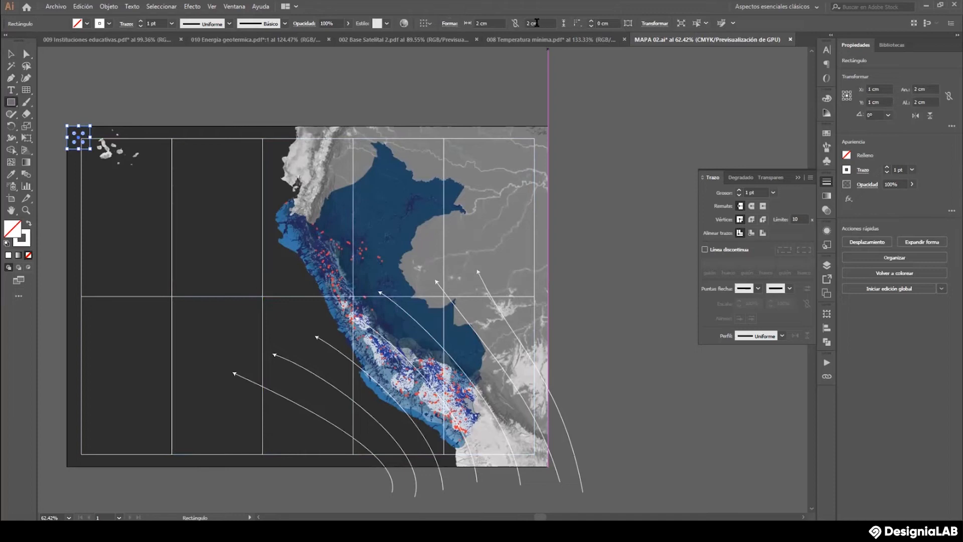
Resize the corner square to 1 by 1 cm with linked proportions.
left_click(512, 23)
left_click(489, 23)
type("1")
left_click(538, 23)
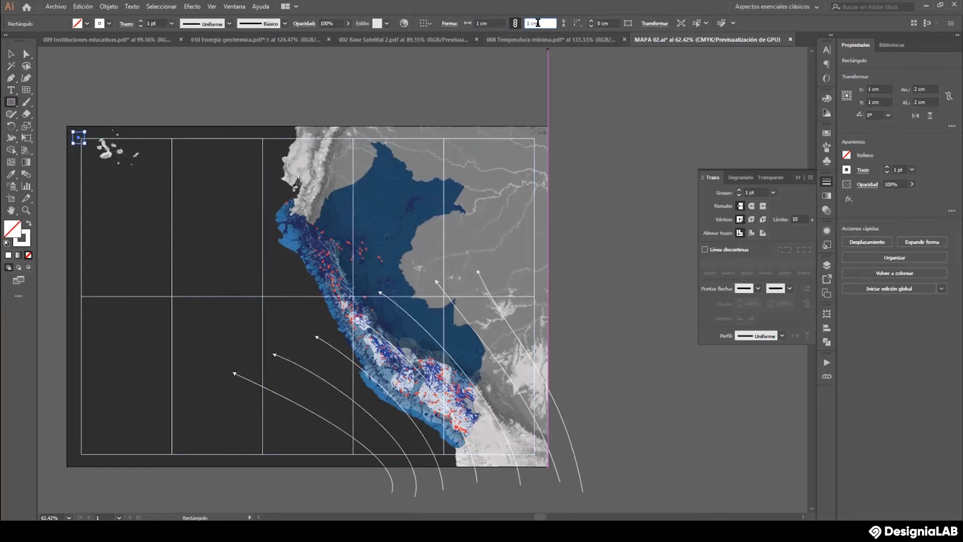
Fit the 1 cm square into the sheet's northwest corner and extend the grid's west edge to meet it.
left_click(11, 54)
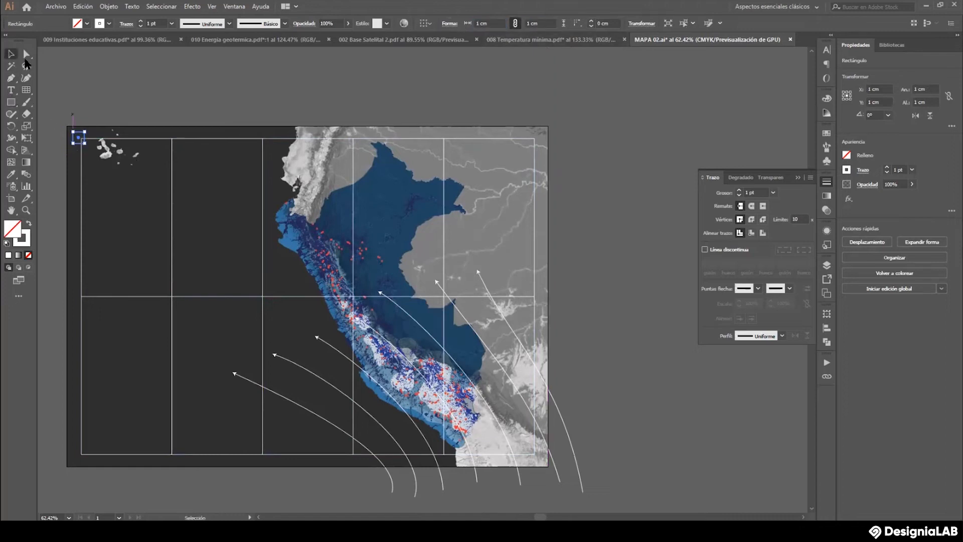
left_click_drag(85, 135, 71, 127)
left_click(130, 144)
left_click(128, 146)
left_click_drag(81, 297, 78, 296)
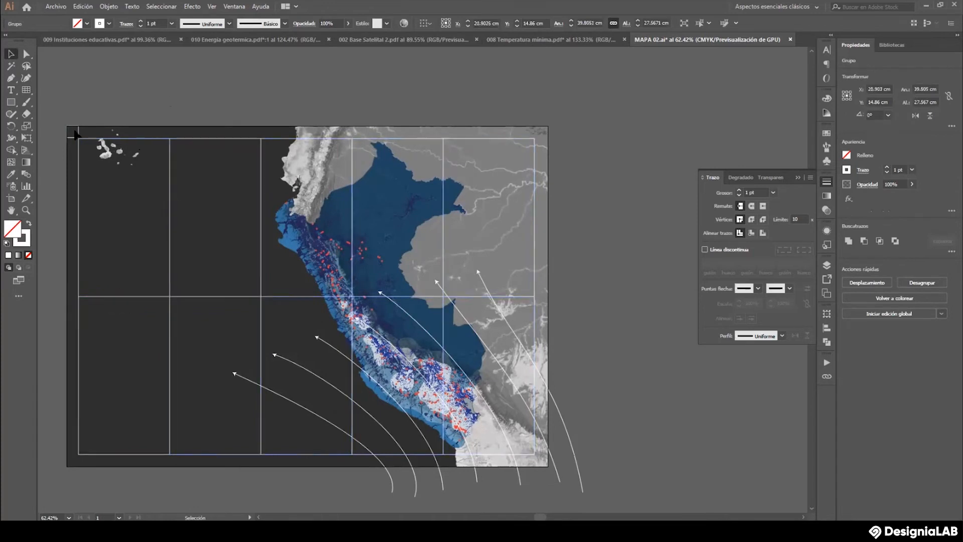
Place a copy of the 1 cm square in the sheet's southeast corner and extend the grid's east edge to meet it.
left_click(75, 134)
left_click_drag(79, 134, 548, 463)
left_click(535, 351)
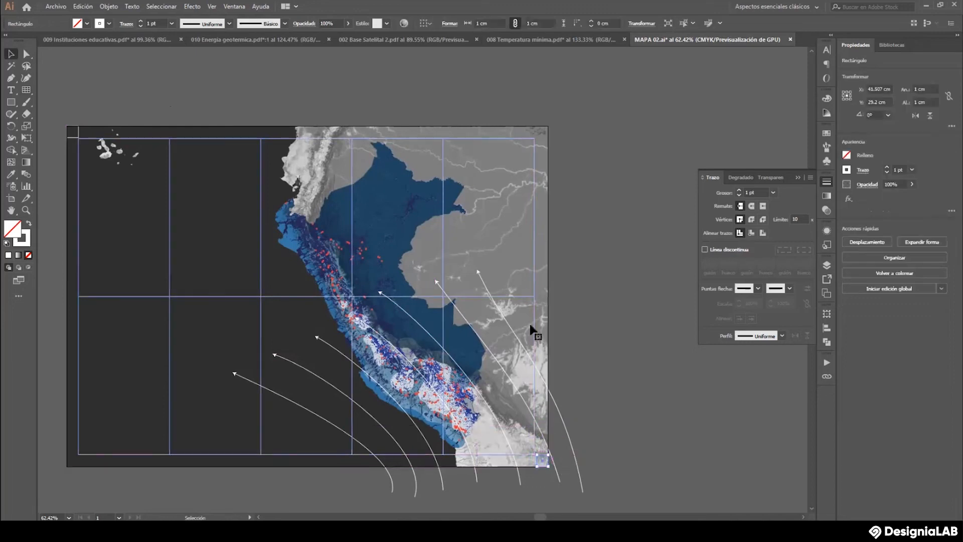
left_click_drag(535, 297, 537, 297)
left_click(398, 337)
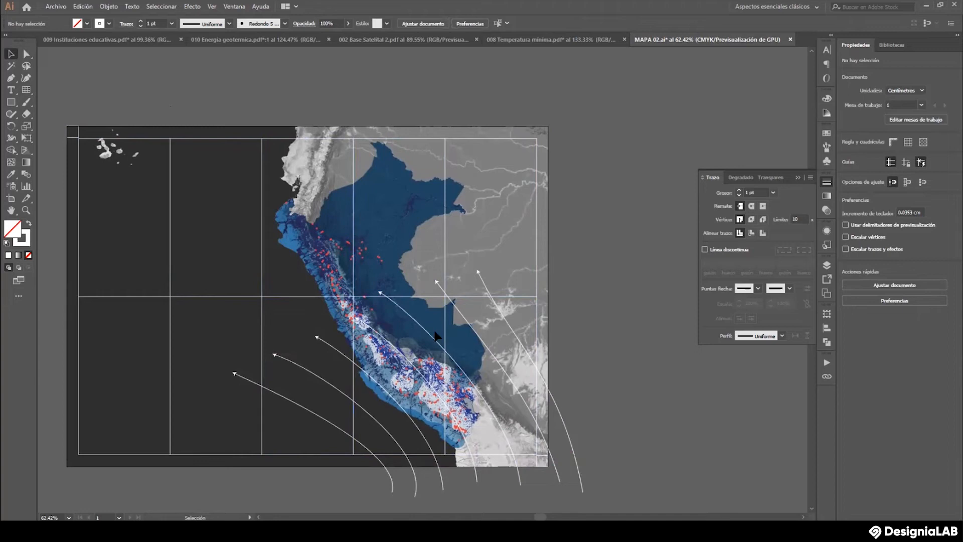
Select the grid that spans the map sheet.
left_click(321, 296)
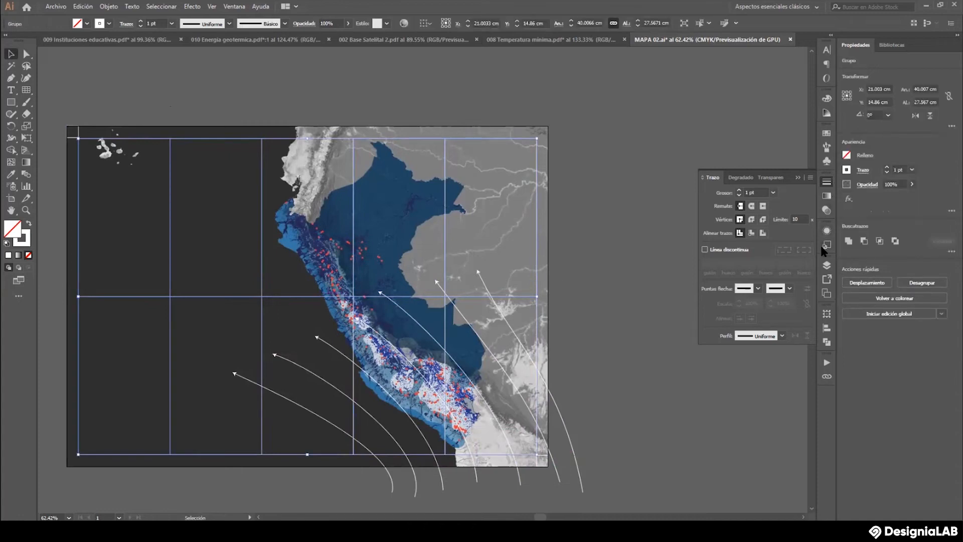
Find the white grid group in the layer list and try to lower its opacity.
left_click(827, 264)
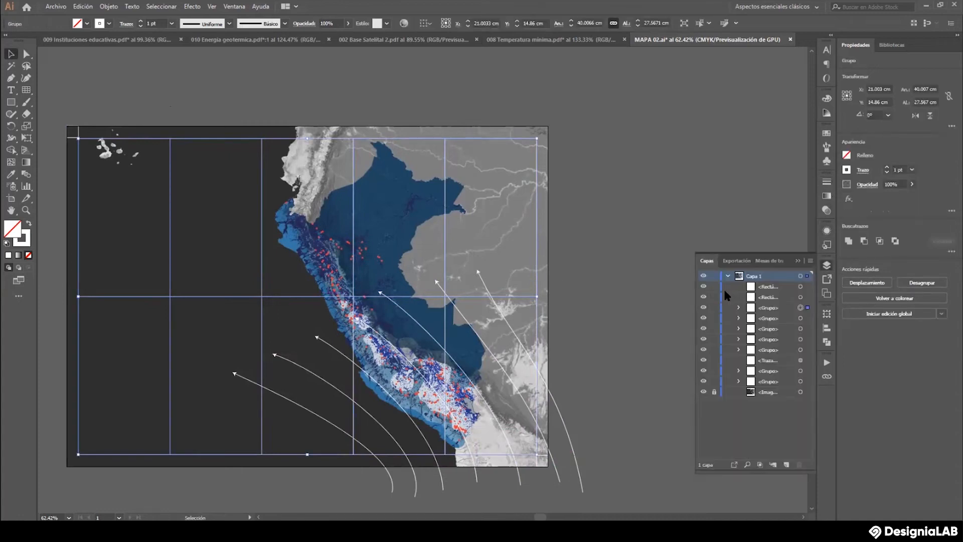
left_click(703, 308)
left_click(703, 308)
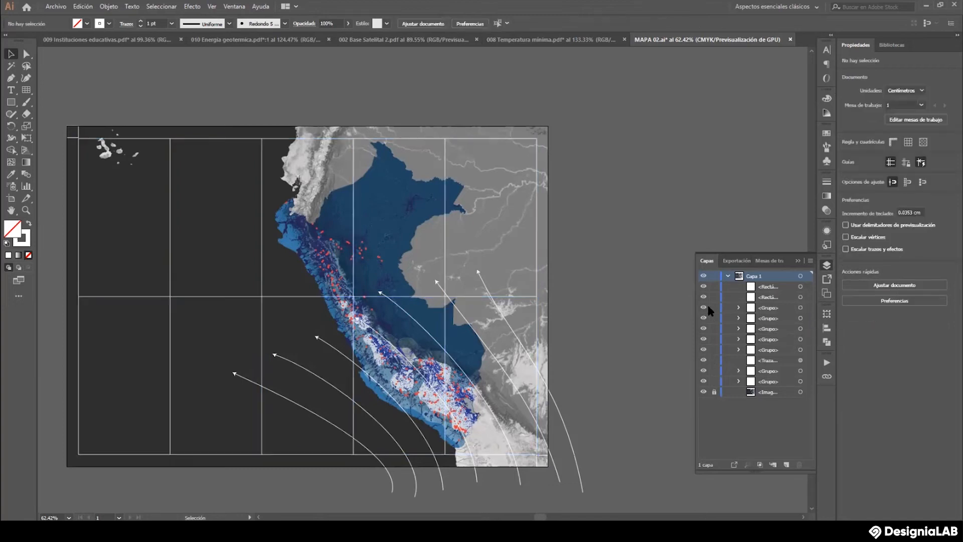
left_click(788, 309)
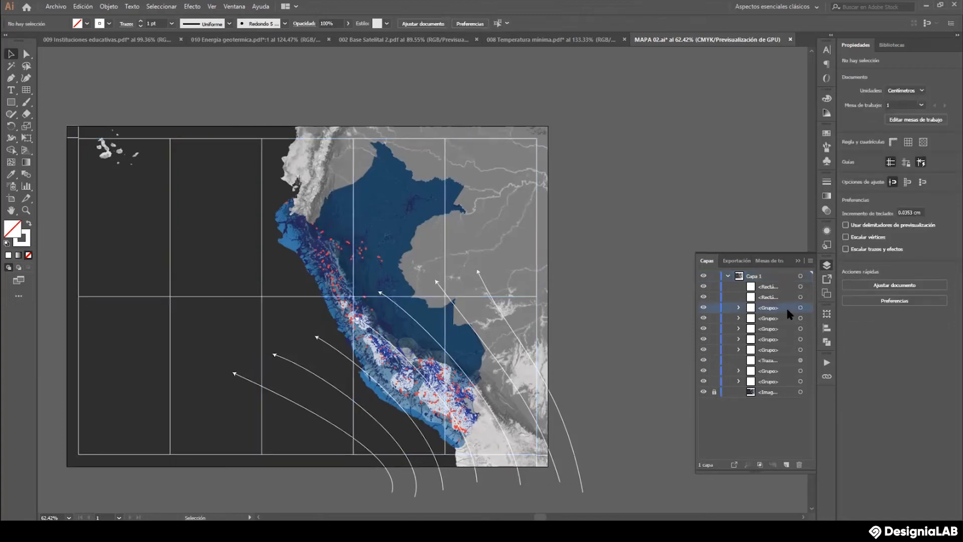
left_click(827, 182)
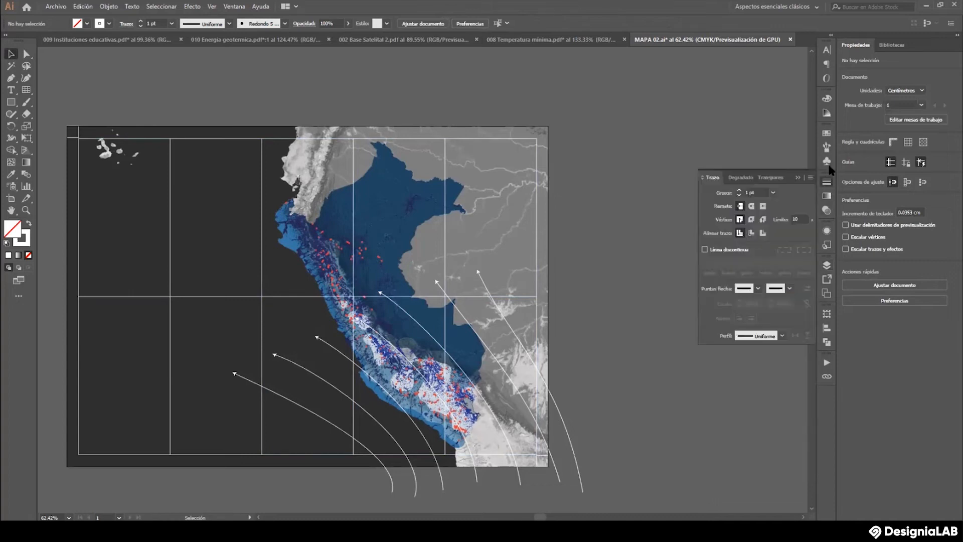
left_click(827, 210)
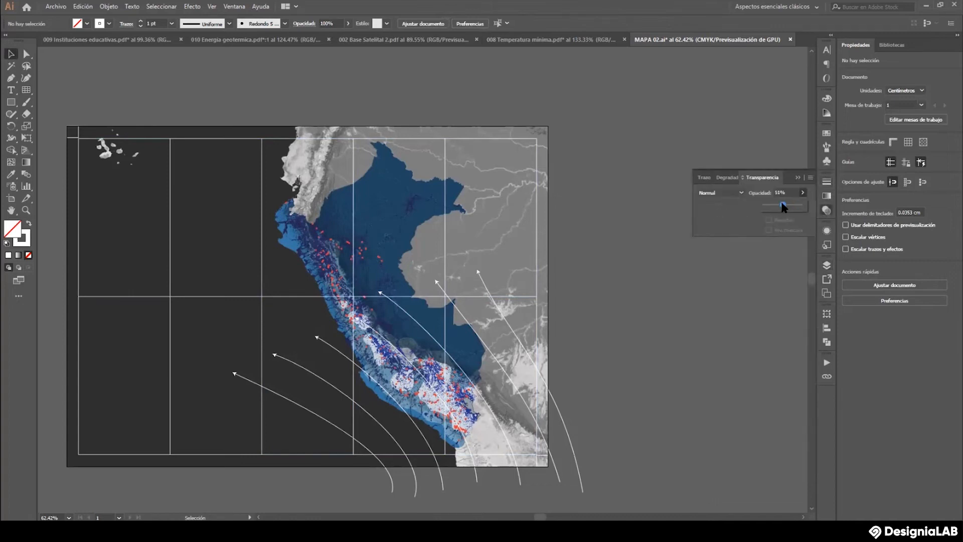
left_click(827, 265)
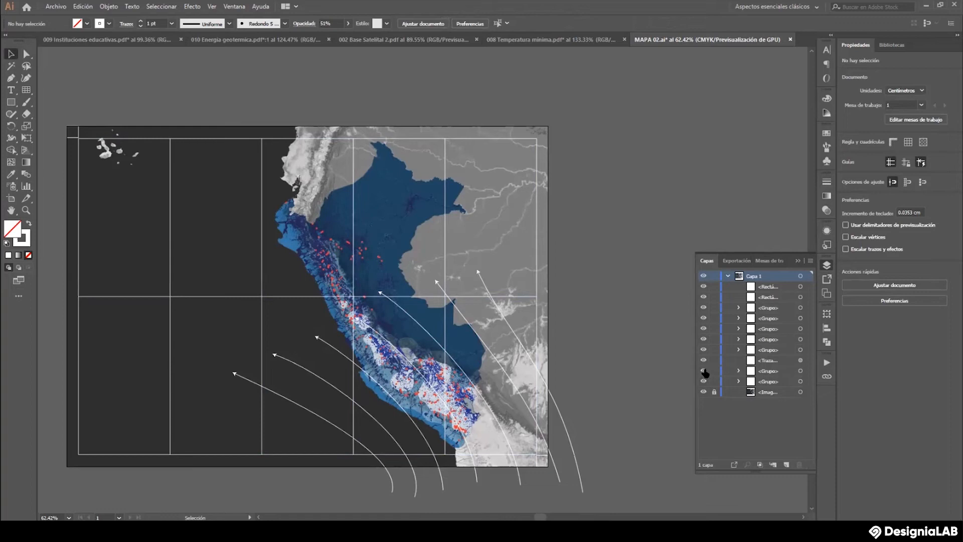
Set the white grid group's opacity to 39% and lock the group against editing.
left_click(528, 296)
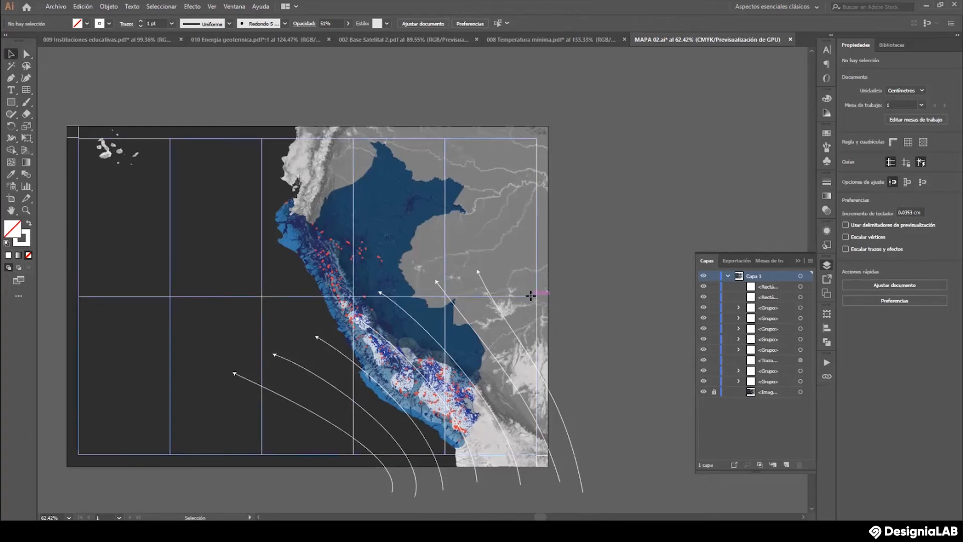
left_click(704, 308)
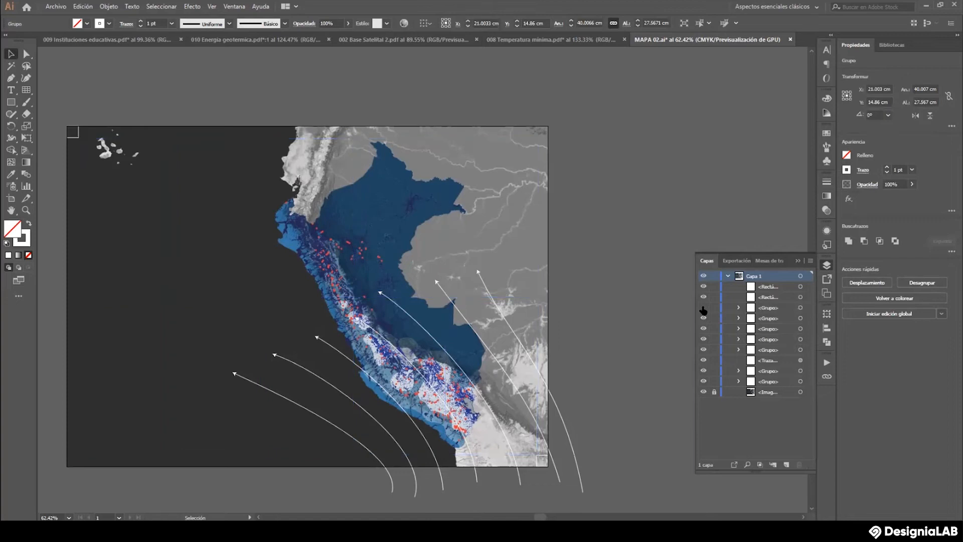
left_click(704, 307)
left_click(801, 307)
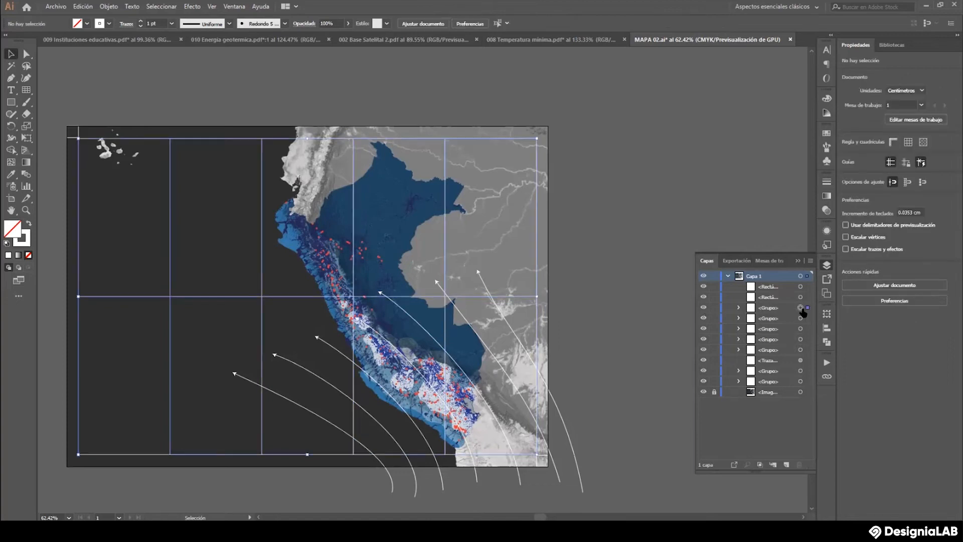
left_click(827, 210)
left_click(802, 193)
left_click_drag(782, 202, 781, 202)
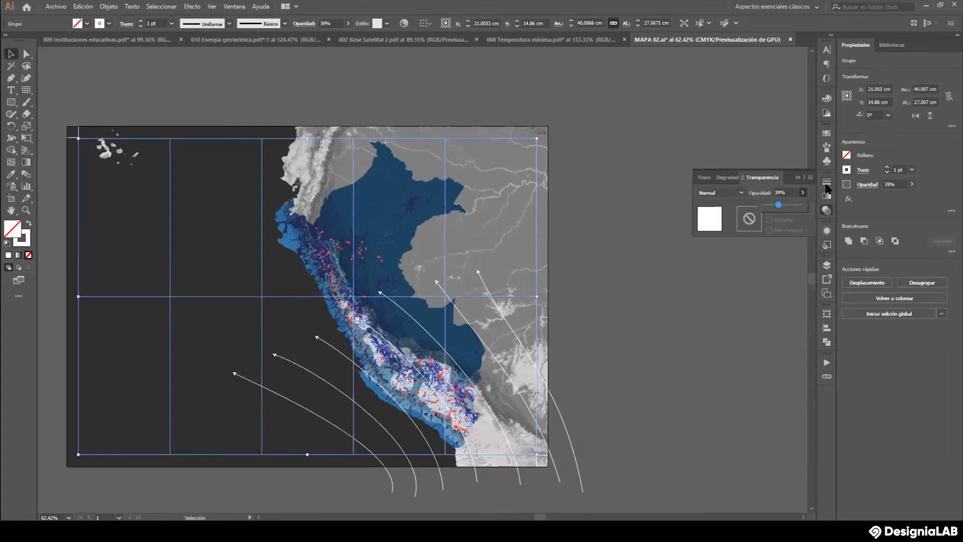
left_click(734, 296)
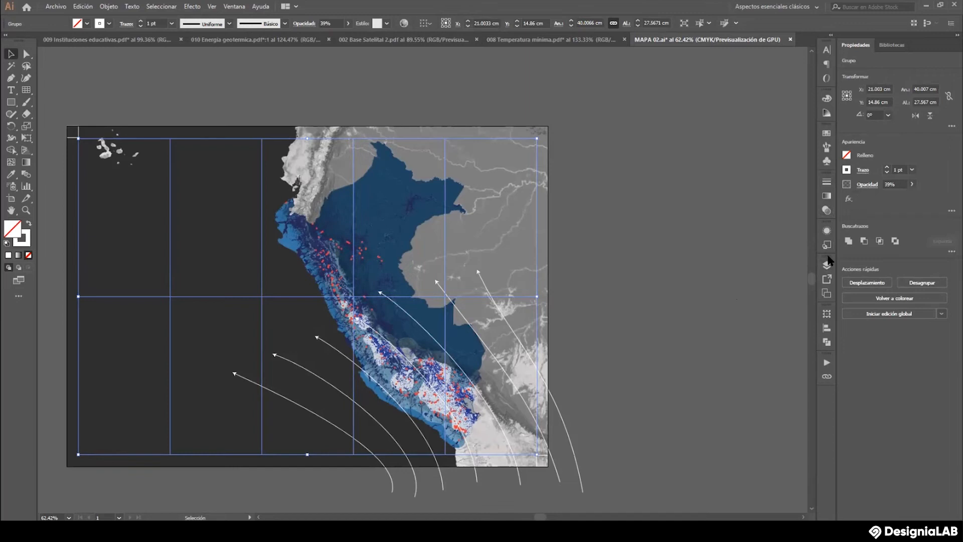
left_click(827, 263)
left_click(714, 308)
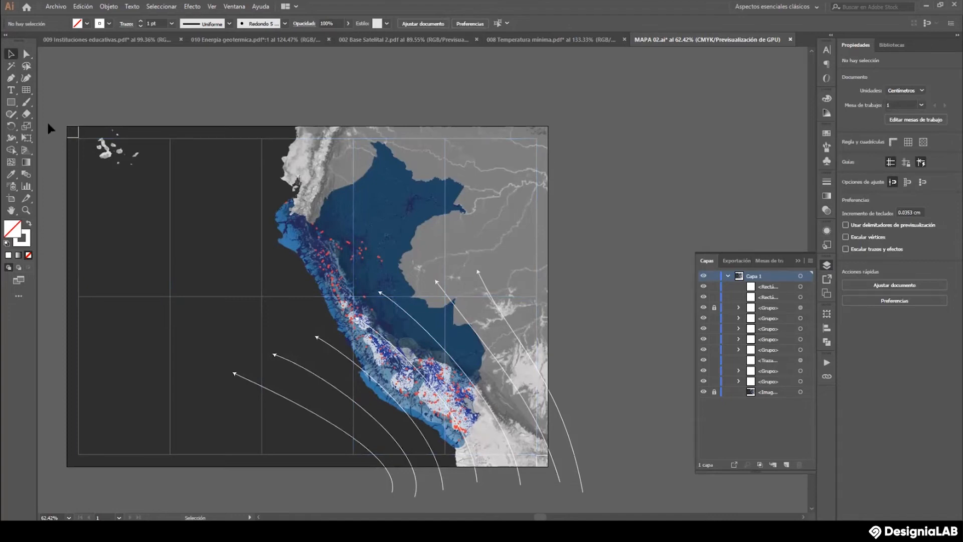
Delete the small squares at the artboard's upper-left and lower-right corners.
left_click(71, 135)
key("Delete")
left_click(504, 467)
left_click(504, 471)
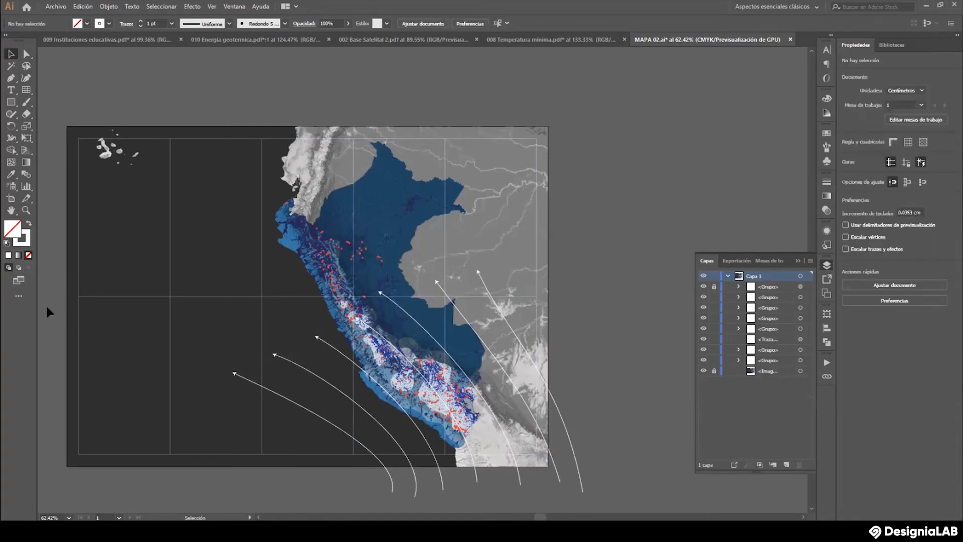
Draw a text frame about 16 by 4.1 cm in the grid's upper-left columns and set it to Coolvetica Regular, 60 pt.
left_click(11, 90)
left_click_drag(79, 161, 261, 206)
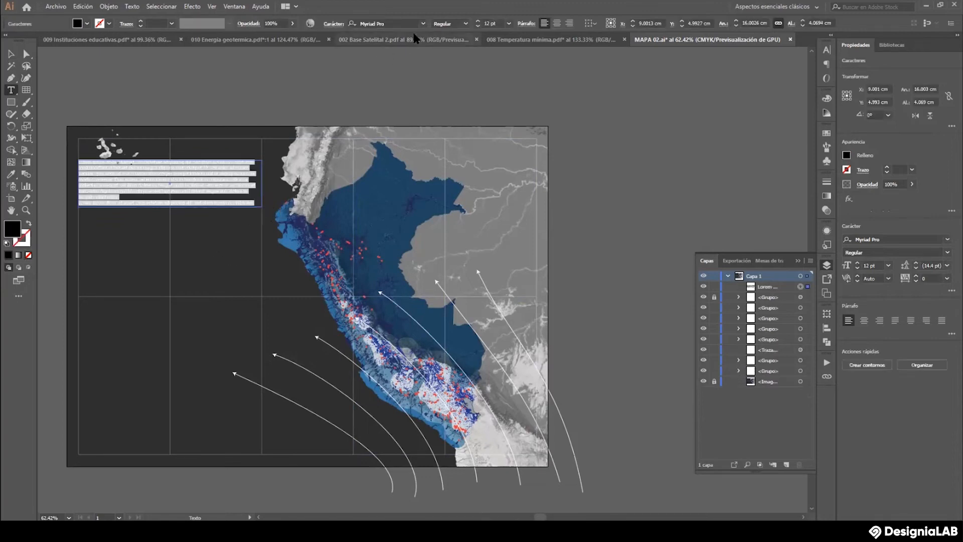
left_click(421, 25)
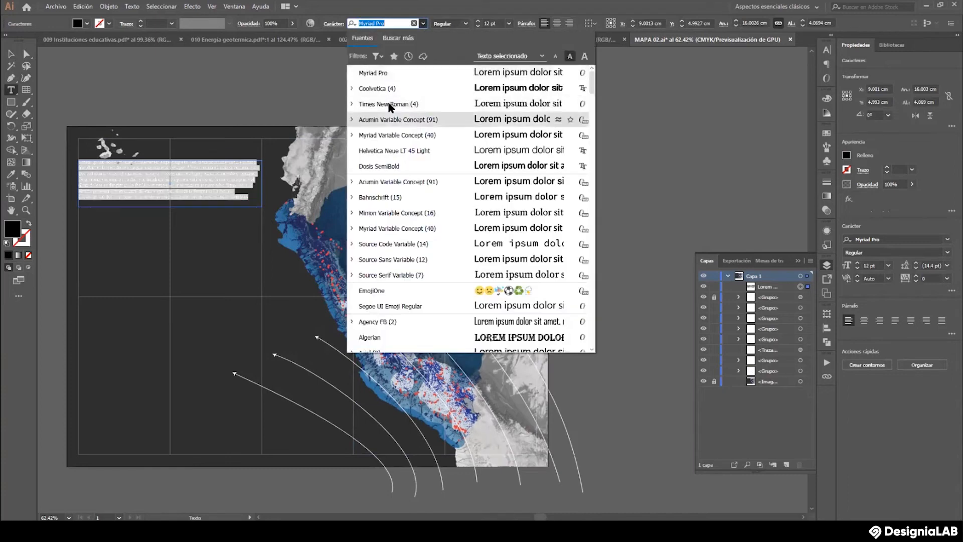
left_click(384, 89)
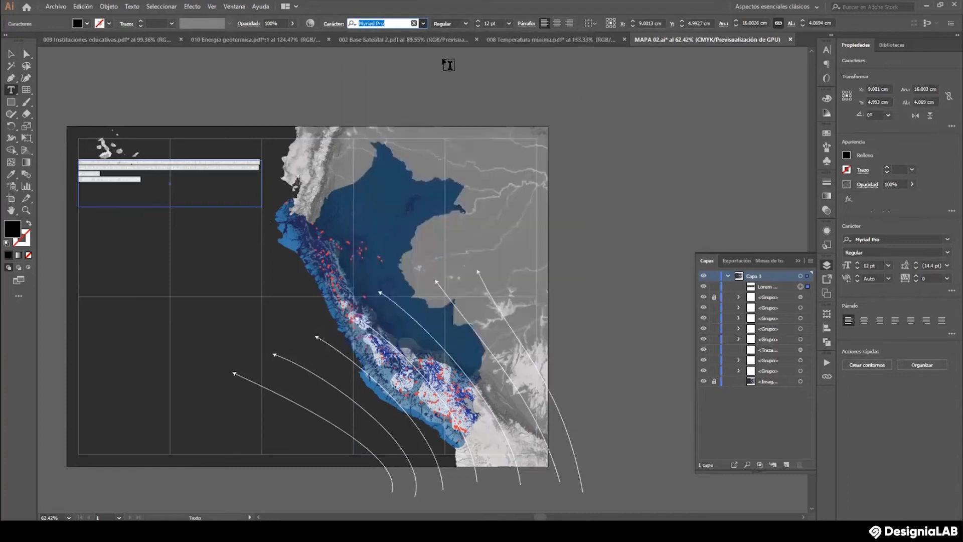
left_click(508, 23)
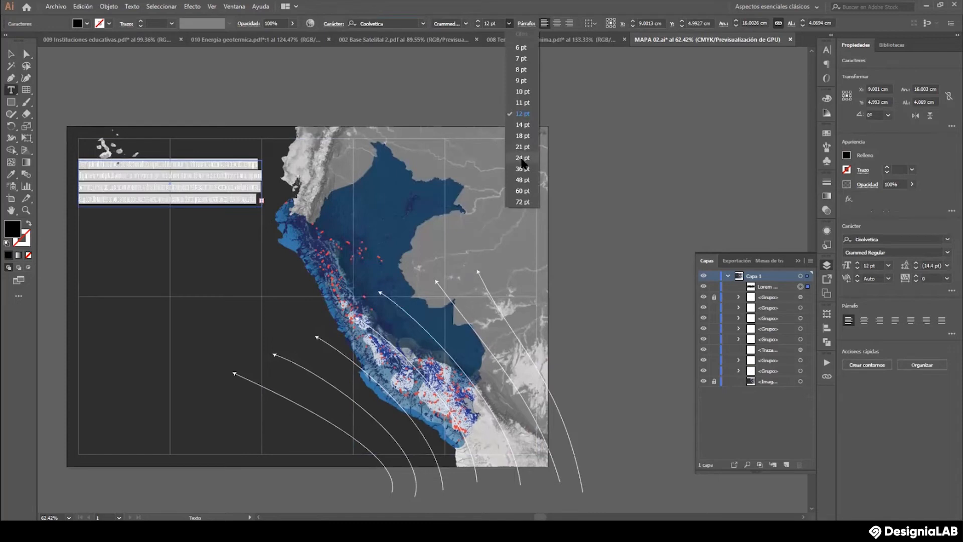
left_click(523, 189)
left_click(466, 24)
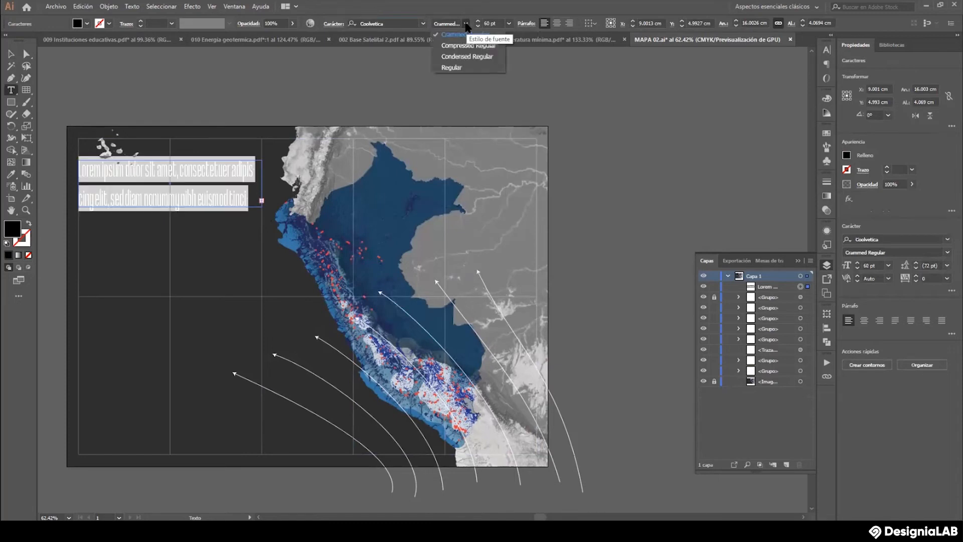
left_click(465, 65)
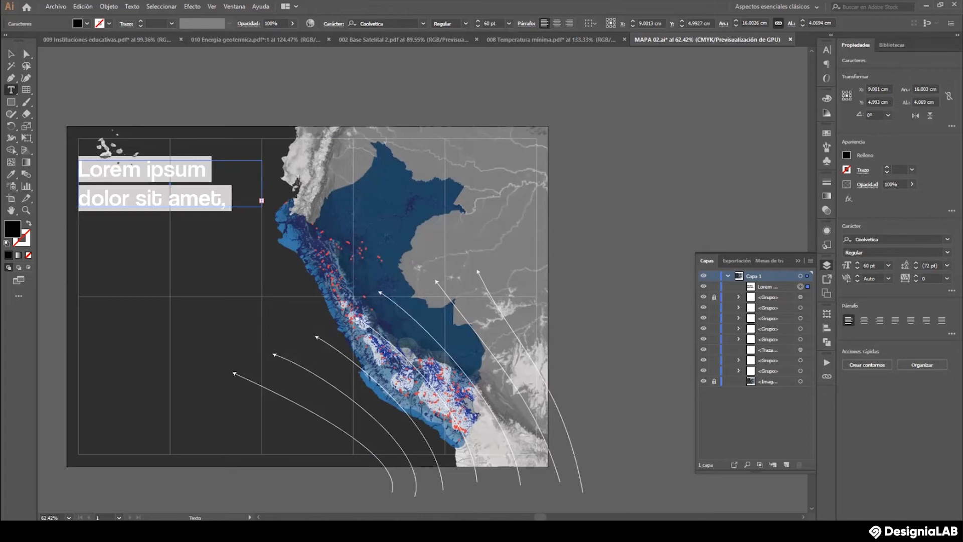
Look up the title in the Notepad file "texto mapas 02", return to Illustrator and try to enter it over the placeholder in white.
key("alt+Tab")
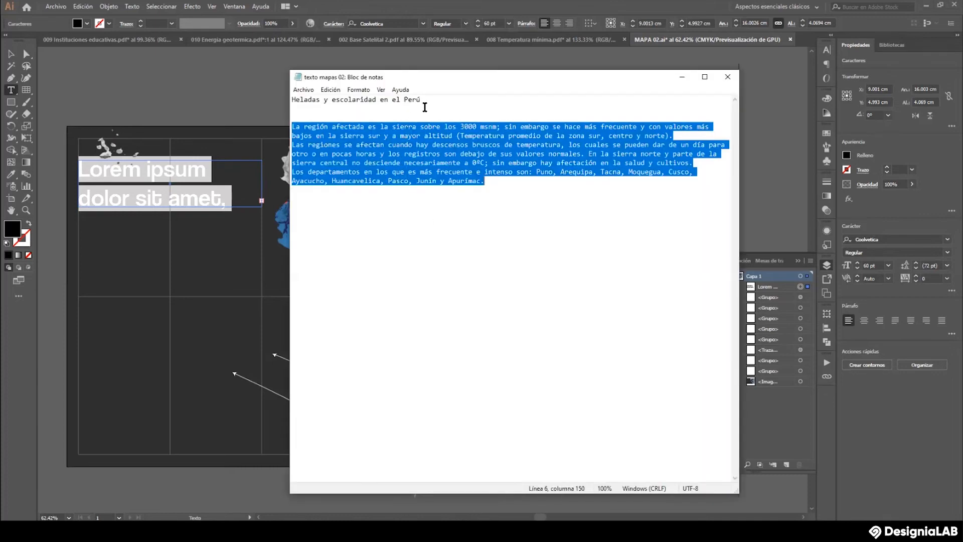
key("alt+Tab")
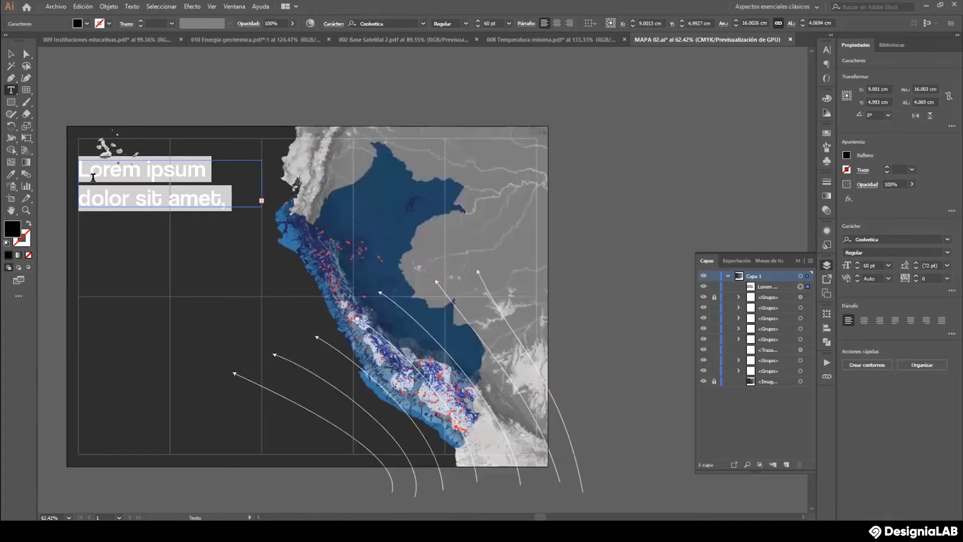
left_click(81, 166)
left_click_drag(81, 166, 238, 210)
left_click(87, 24)
left_click(22, 41)
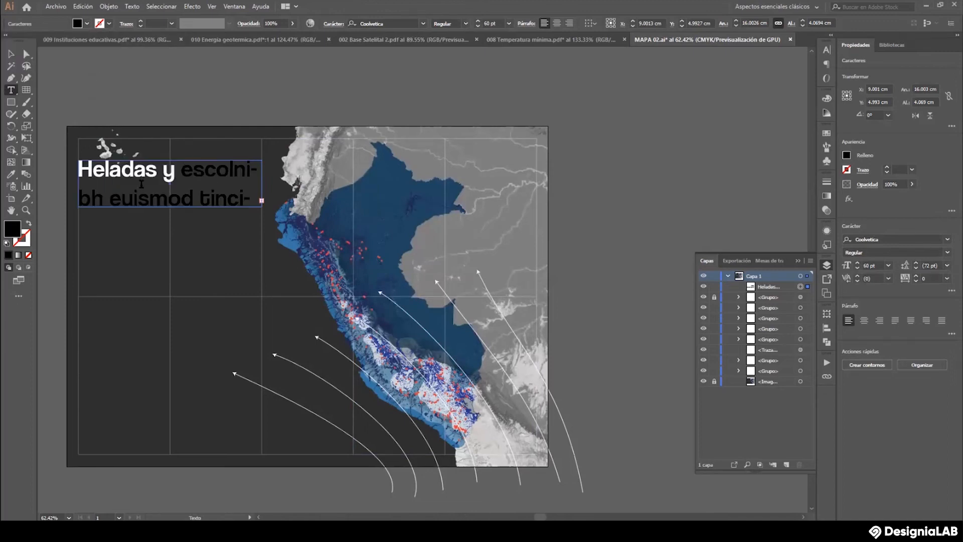
Try to remove the leftover placeholder text after "Heladas" in the title frame.
left_click_drag(163, 170, 279, 222)
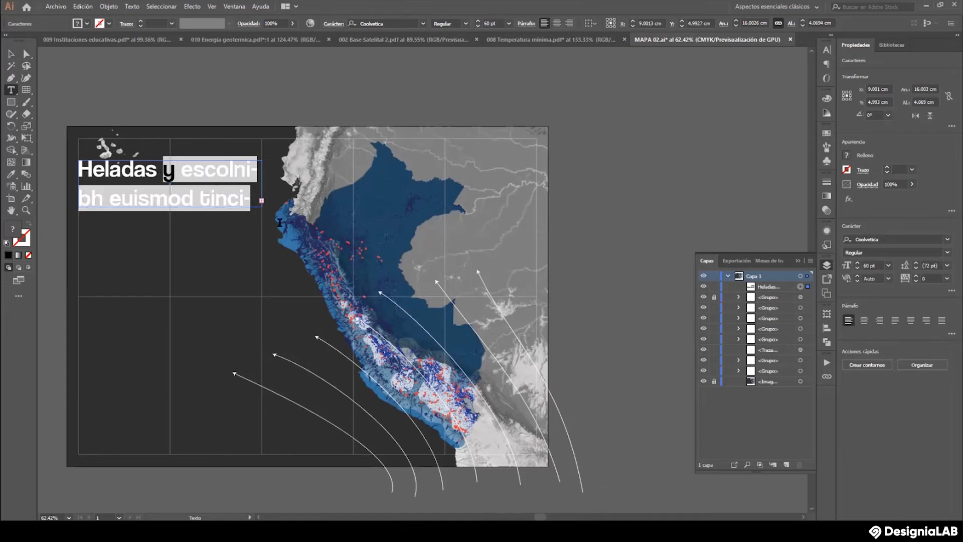
key("Delete")
key("Delete")
key("Delete")
key("Delete")
key("Delete")
key("Delete")
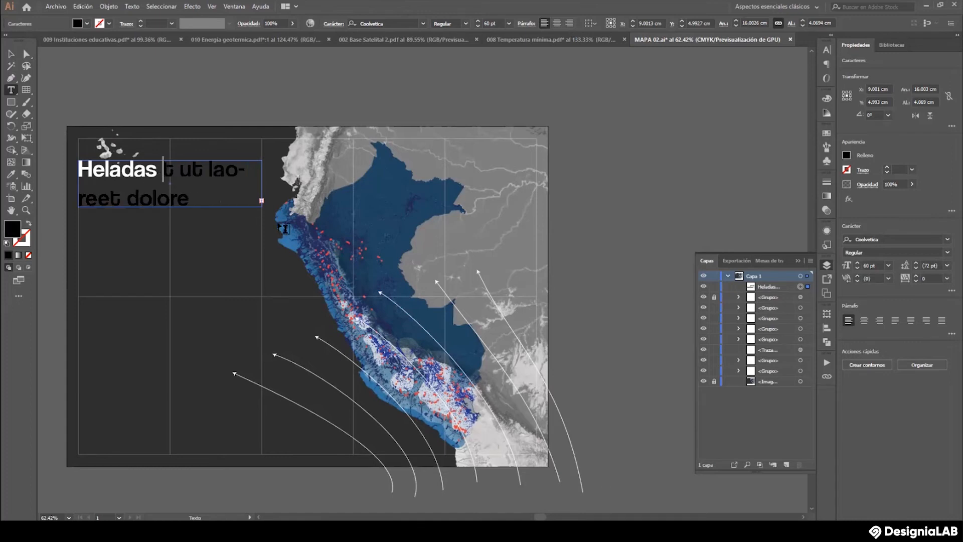
key("Delete")
key("Delete")
key("Delete")
key("Delete")
key("Delete")
key("Delete")
key("Delete")
key("Delete")
key("Delete")
key("Delete")
key("Delete")
key("Delete")
key("Delete")
key("Delete")
key("Delete")
key("Delete")
key("Delete")
key("Delete")
key("Delete")
key("Delete")
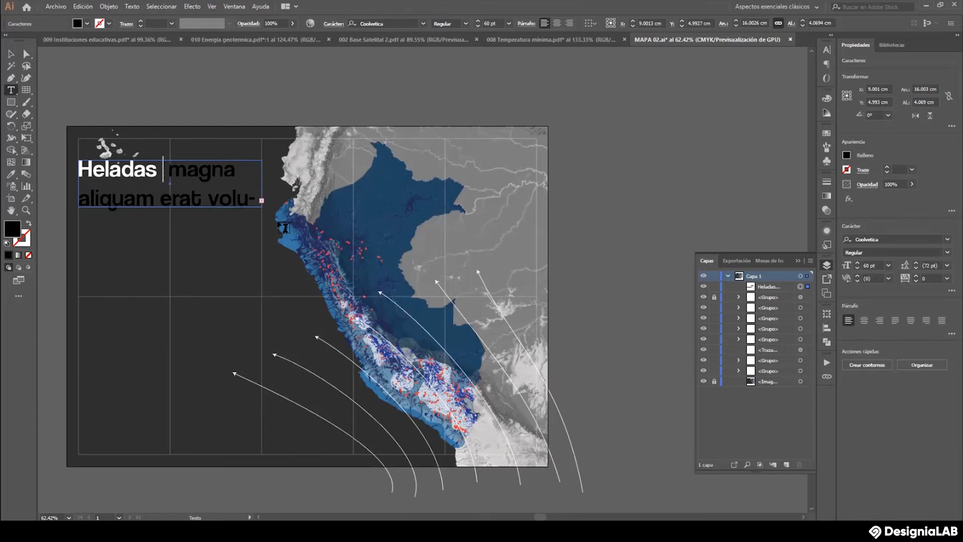
key("Delete")
key("Delete")
key("Delete")
key("Delete")
key("Delete")
key("Delete")
key("Delete")
key("Delete")
key("Delete")
key("Delete")
key("Delete")
key("Delete")
key("Delete")
key("Delete")
key("Delete")
key("Delete")
key("Delete")
key("Delete")
key("Delete")
key("Delete")
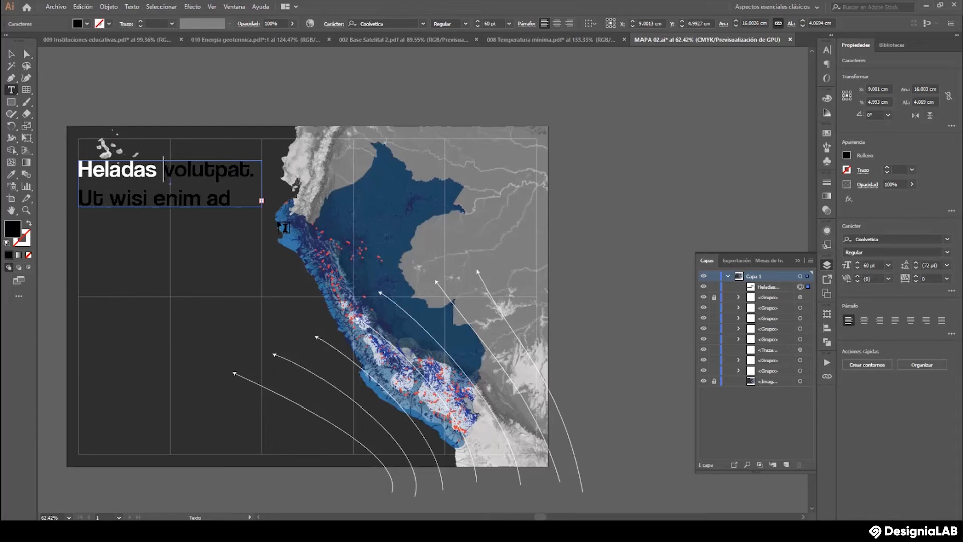
key("Delete")
key("Delete")
key("Delete")
key("Delete")
key("Delete")
key("Delete")
key("Delete")
key("Delete")
key("Delete")
key("Delete")
key("Delete")
key("Delete")
key("Delete")
key("Delete")
key("Delete")
key("Delete")
key("Delete")
key("Delete")
key("Delete")
key("Delete")
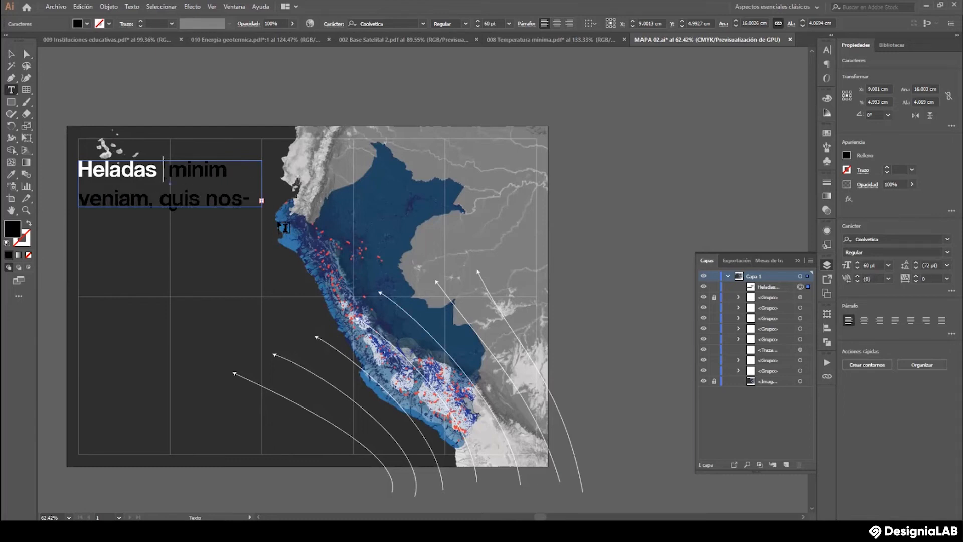
key("Delete")
key("Delete")
key("Delete")
key("Delete")
key("Delete")
key("Delete")
key("Delete")
key("Delete")
key("Delete")
key("Delete")
key("Delete")
key("Delete")
key("Delete")
key("Delete")
key("Delete")
key("Delete")
key("Delete")
key("Delete")
key("Delete")
key("Delete")
key("Delete")
key("Delete")
key("Delete")
key("Delete")
key("Delete")
key("Delete")
key("Delete")
key("Delete")
key("Delete")
key("Delete")
key("Delete")
key("Delete")
key("Delete")
key("Delete")
key("Delete")
key("Delete")
key("Delete")
key("Delete")
key("Delete")
key("Delete")
key("Delete")
key("Delete")
key("Delete")
key("Delete")
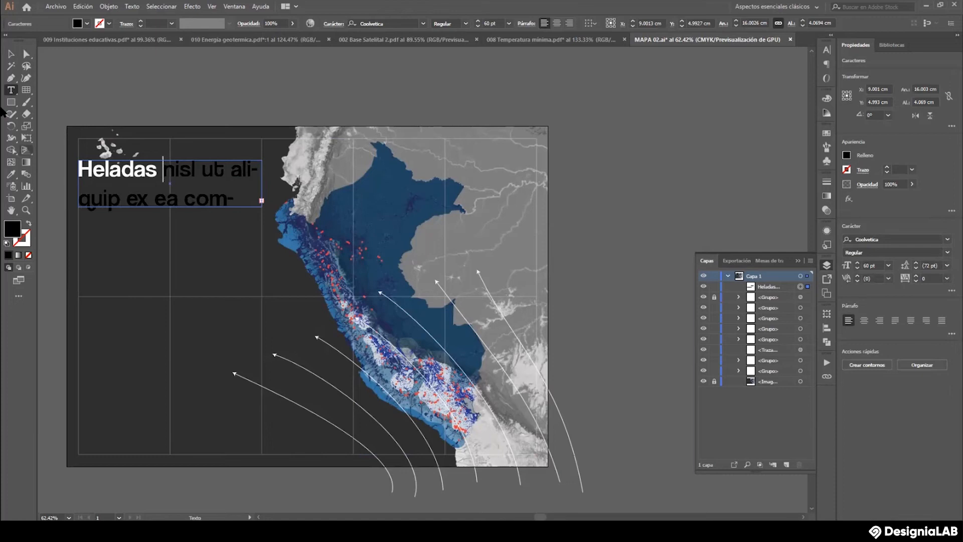
Replace the title text frame with a new one about 16 by 4.7 cm, filled with placeholder text.
left_click(11, 54)
key("Delete")
left_click(11, 90)
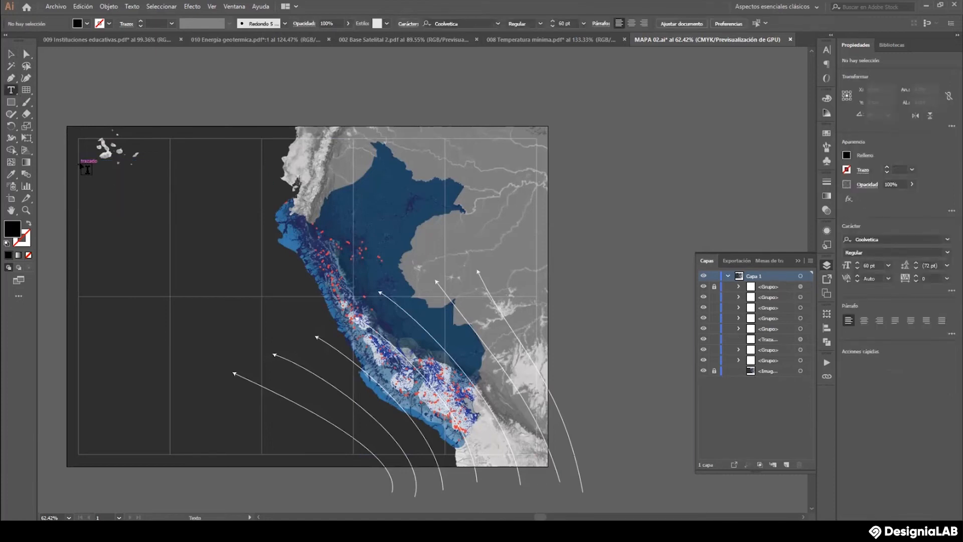
left_click_drag(80, 165, 262, 218)
right_click(219, 209)
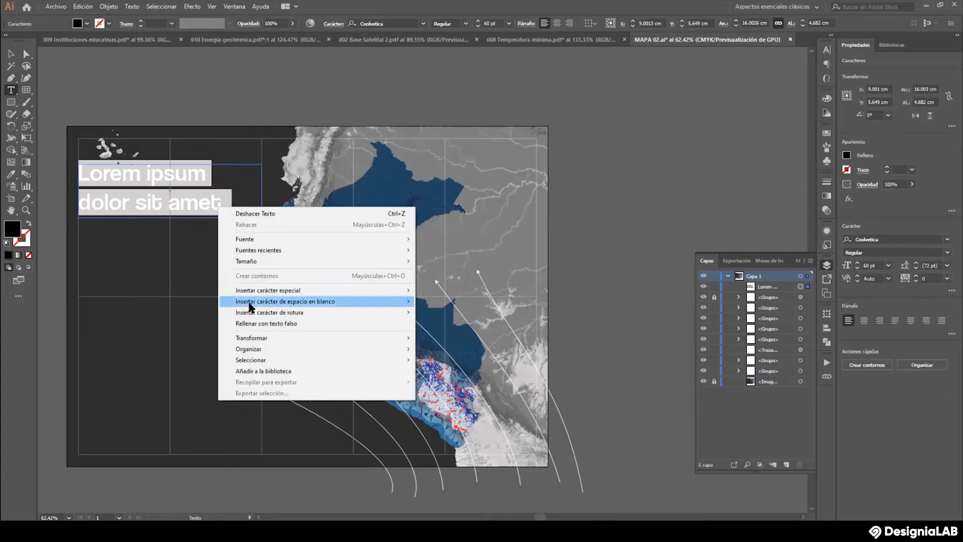
left_click(257, 324)
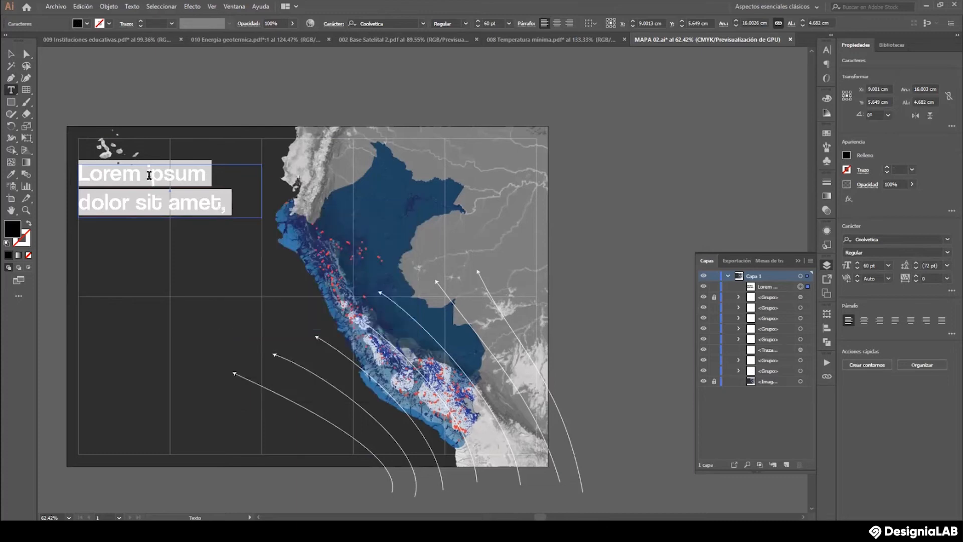
left_click(99, 169)
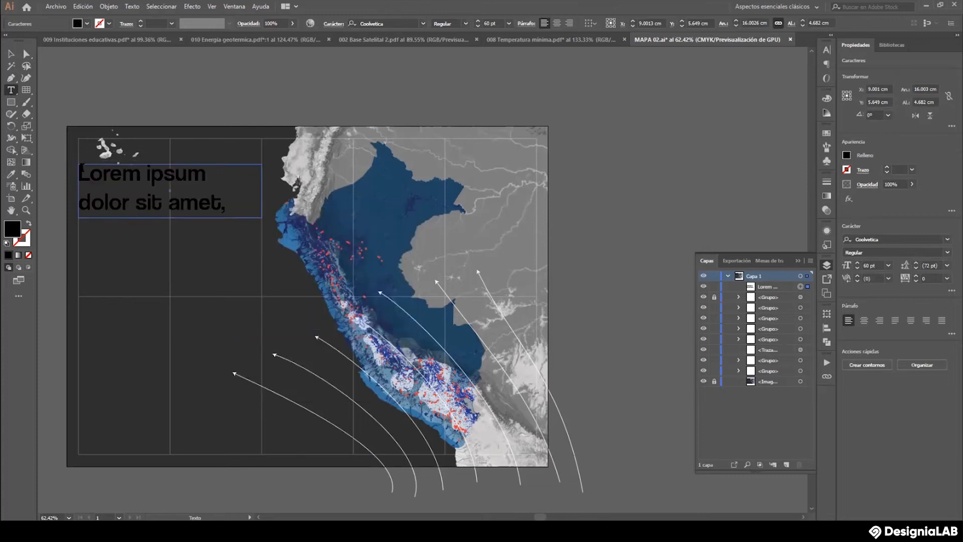
Draw a second text frame about 16 by 5.5 cm directly below the title frame and clear its placeholder text.
left_click(11, 90)
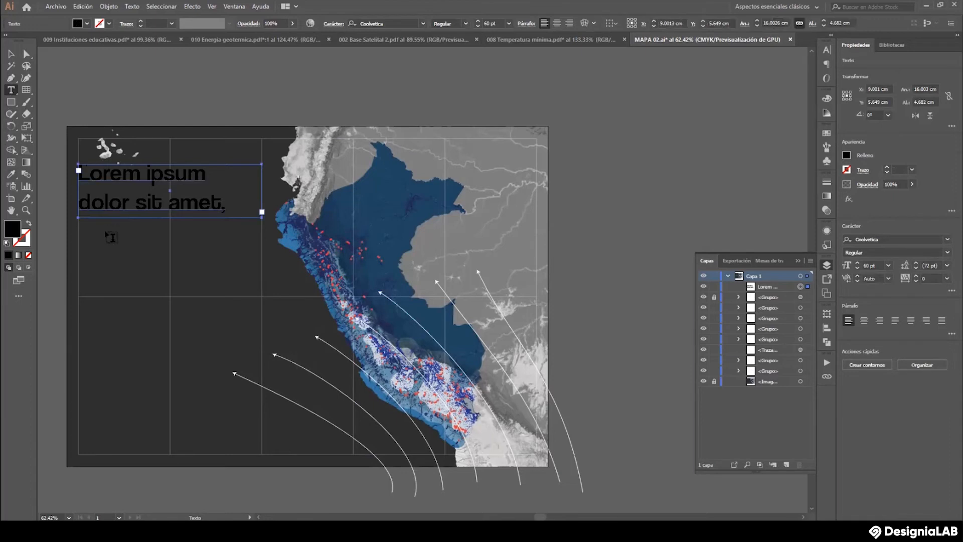
left_click_drag(79, 224, 258, 285)
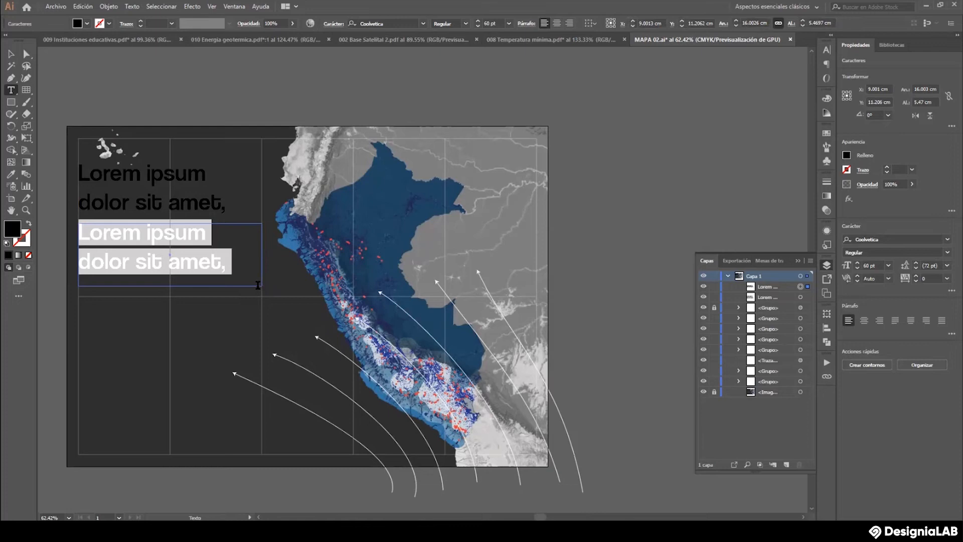
key("BackSpace")
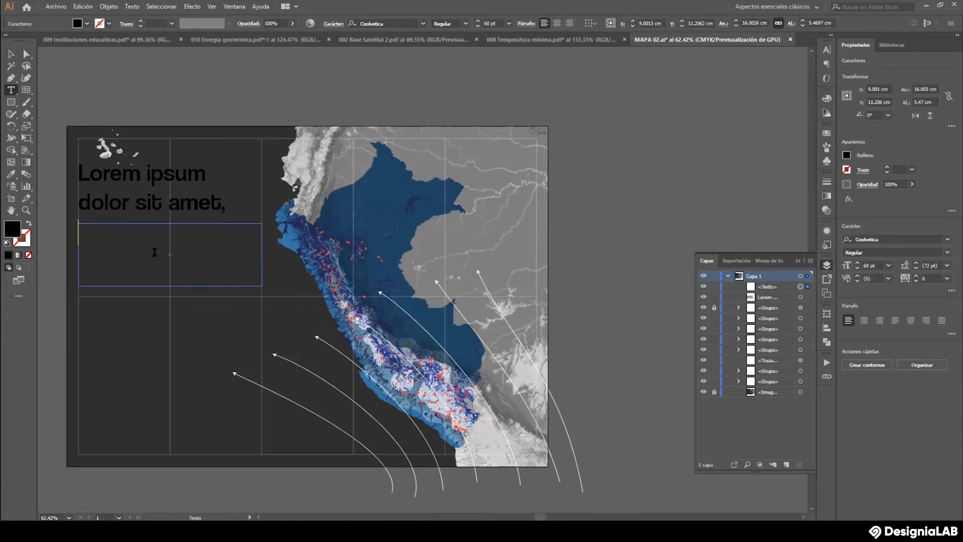
Set the second text frame's fill to white and enter "Escolari" as the beginning of the title word.
type("e")
key("BackSpace")
left_click(87, 24)
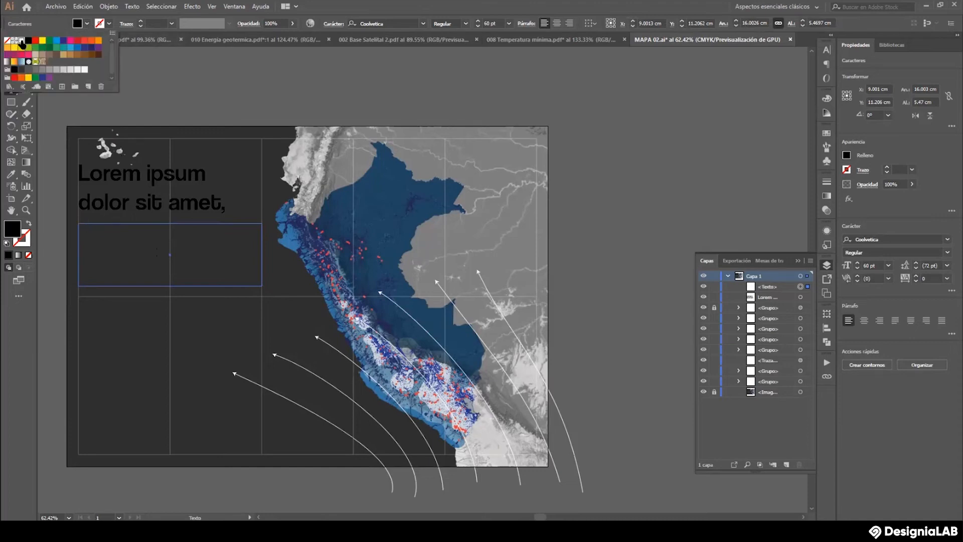
left_click(21, 40)
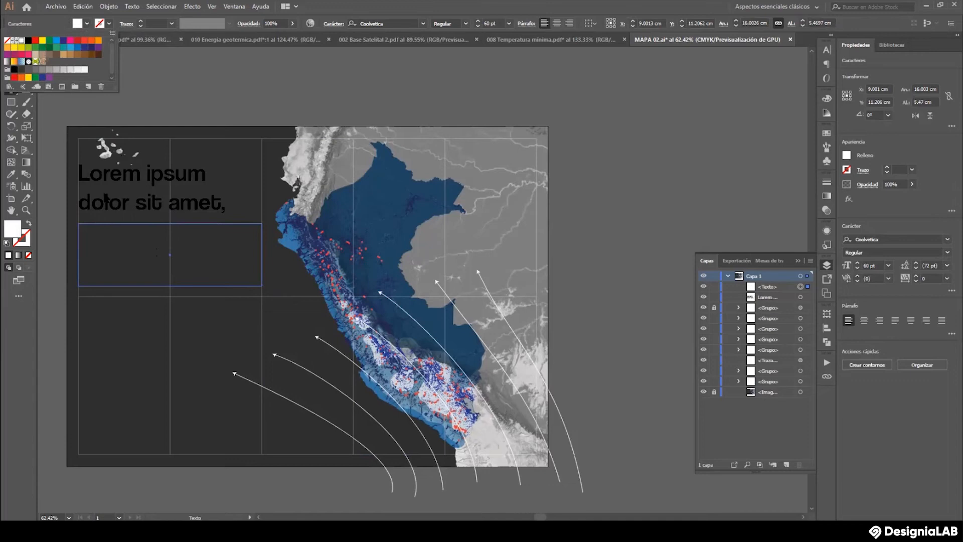
left_click(98, 231)
type("Escolarid")
key("BackSpace")
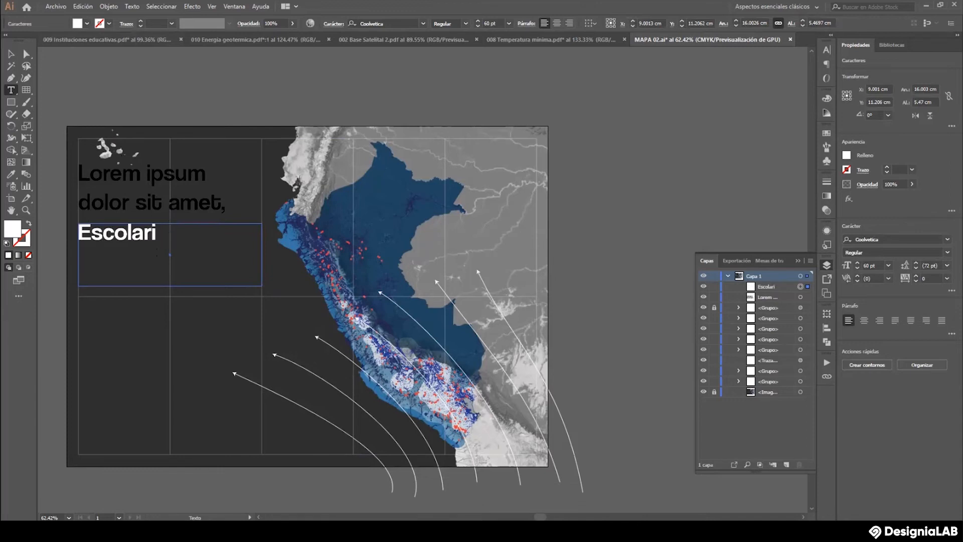
Check the title wording in Notepad, return to Illustrator and insert "Heladas y" in front so the line reads "Heladas y escolari".
key("alt+Tab")
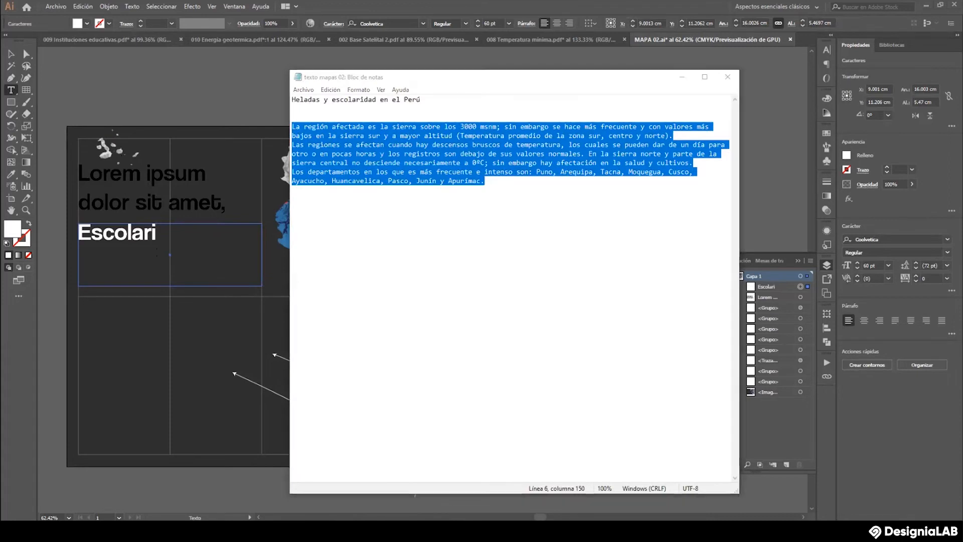
key("alt+Tab")
left_click_drag(91, 234, 78, 233)
type("Helad")
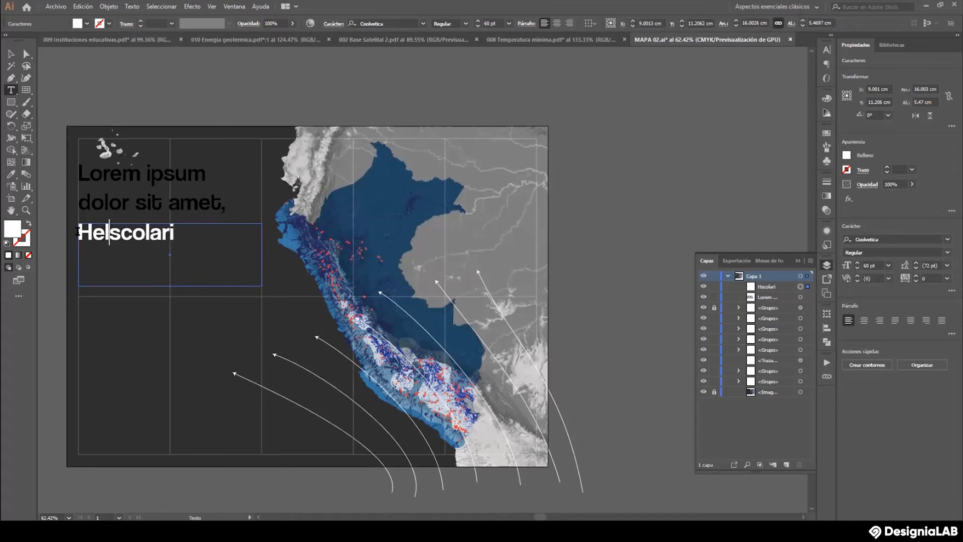
type("as ")
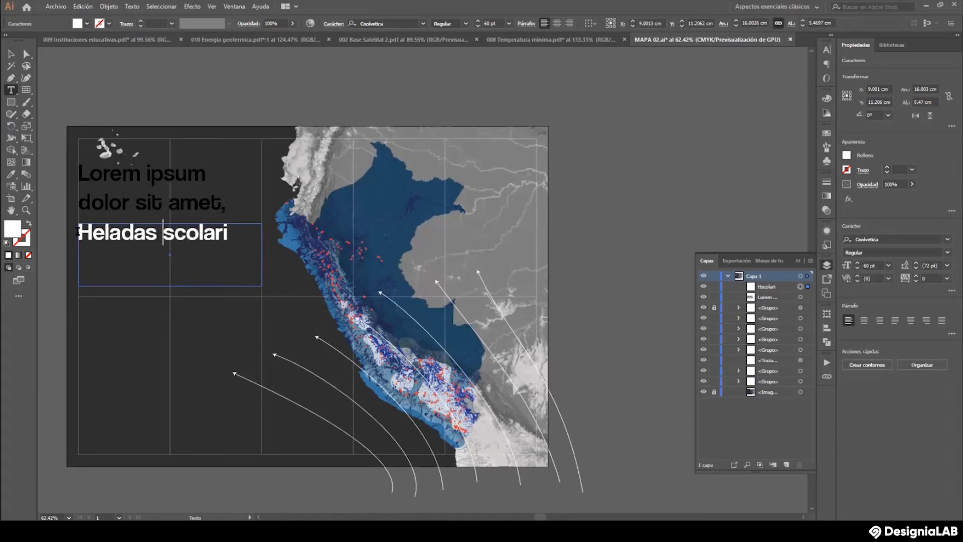
type("y e")
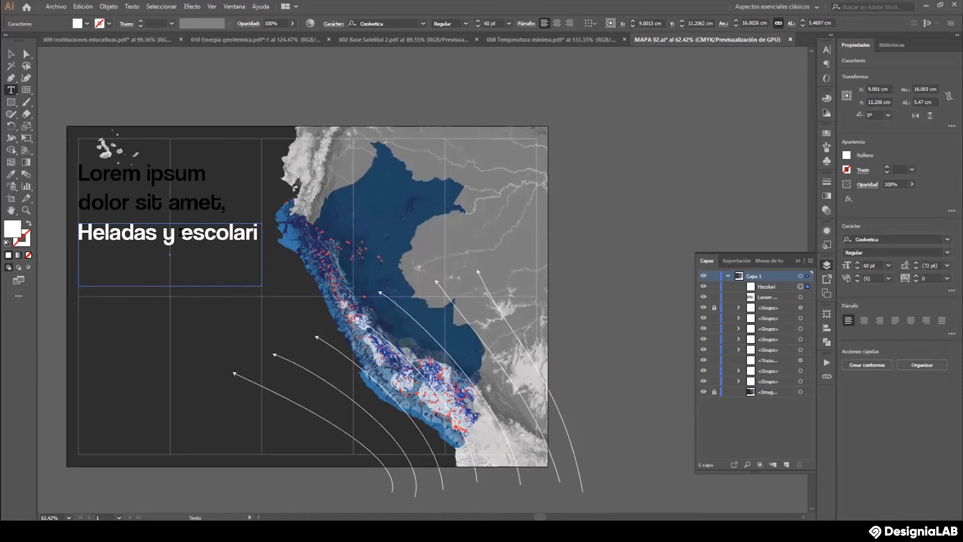
Break the title after "Heladas y" and complete the rest as "escolaridad en el Perú".
left_click(181, 234)
key("Return")
left_click(158, 262)
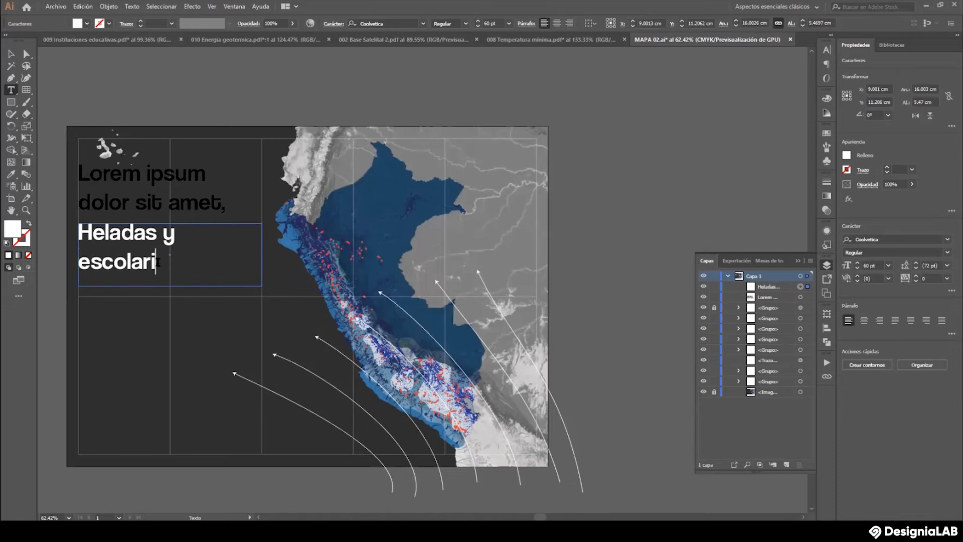
type("dad e")
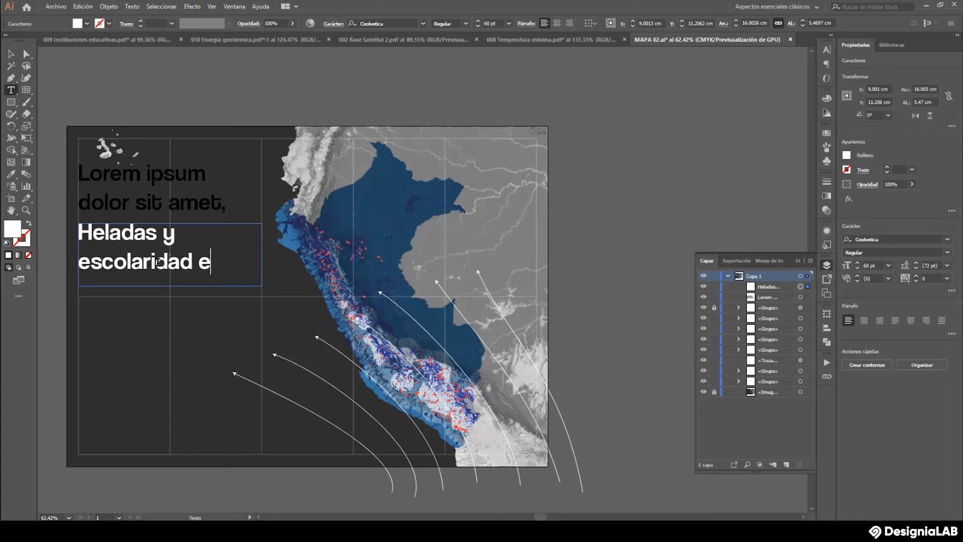
type("n")
Delete the black placeholder frame, move the title frame up about 3.5 cm and extend it to about 7.2 cm tall.
left_click(11, 54)
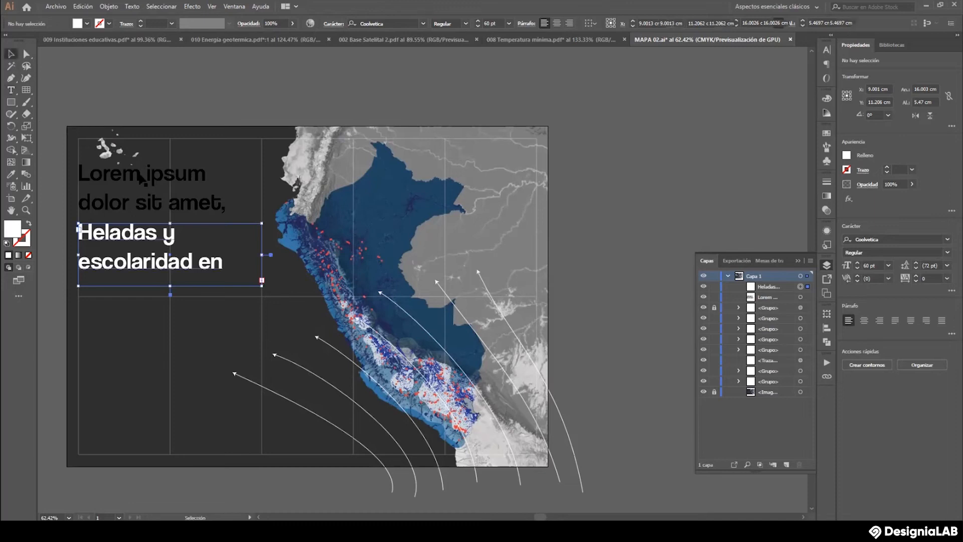
left_click(142, 181)
key("Delete")
left_click_drag(132, 234, 131, 194)
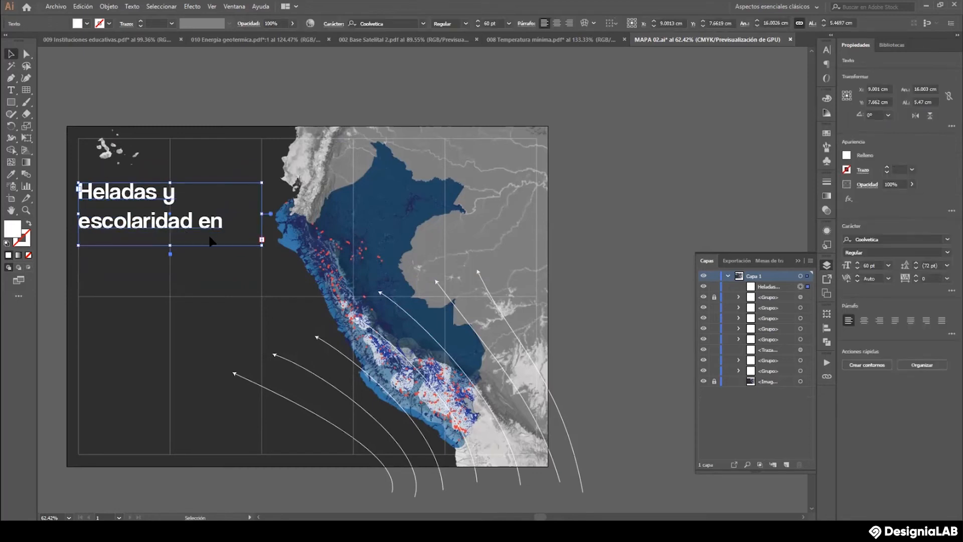
left_click_drag(170, 245, 172, 266)
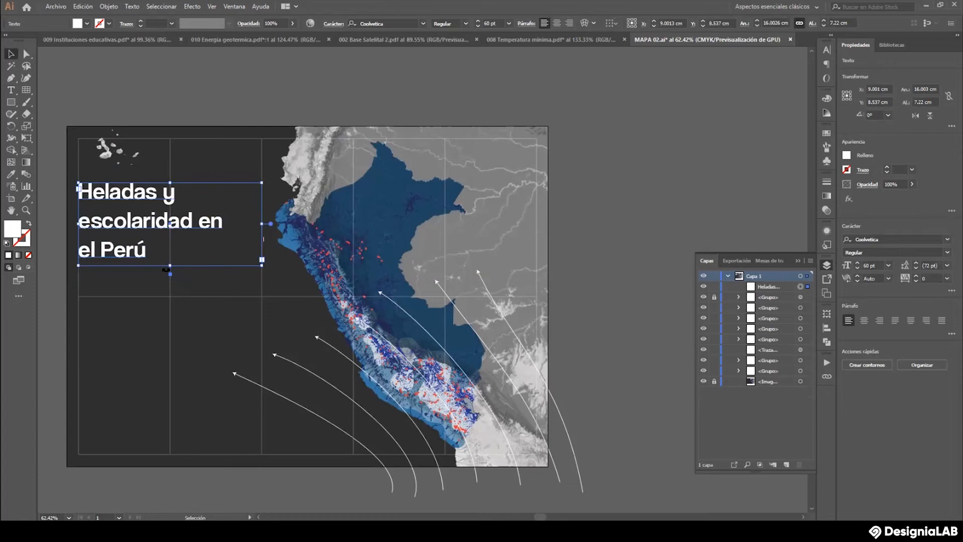
Break the title after "escolaridad" so that "en el Perú" forms the third line.
double_click(194, 227)
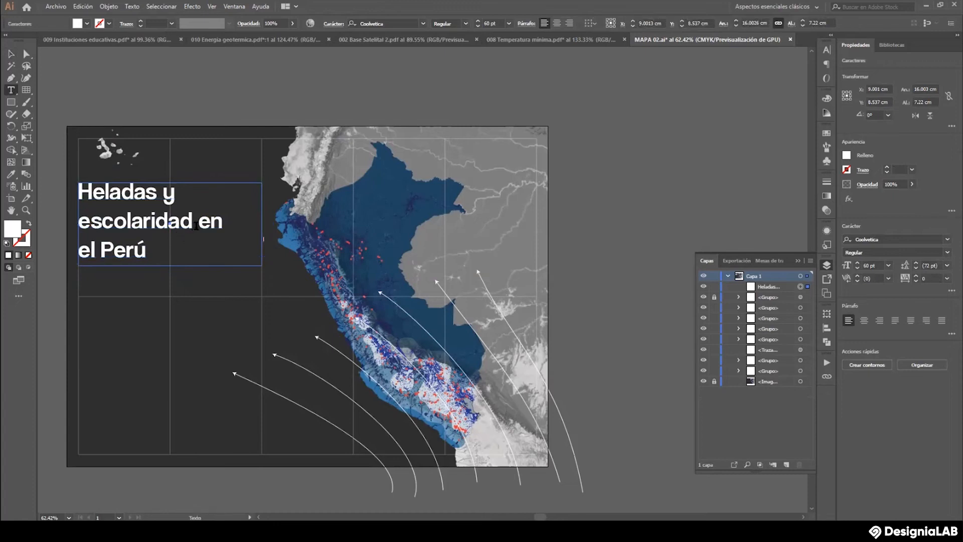
double_click(194, 225)
key("Return")
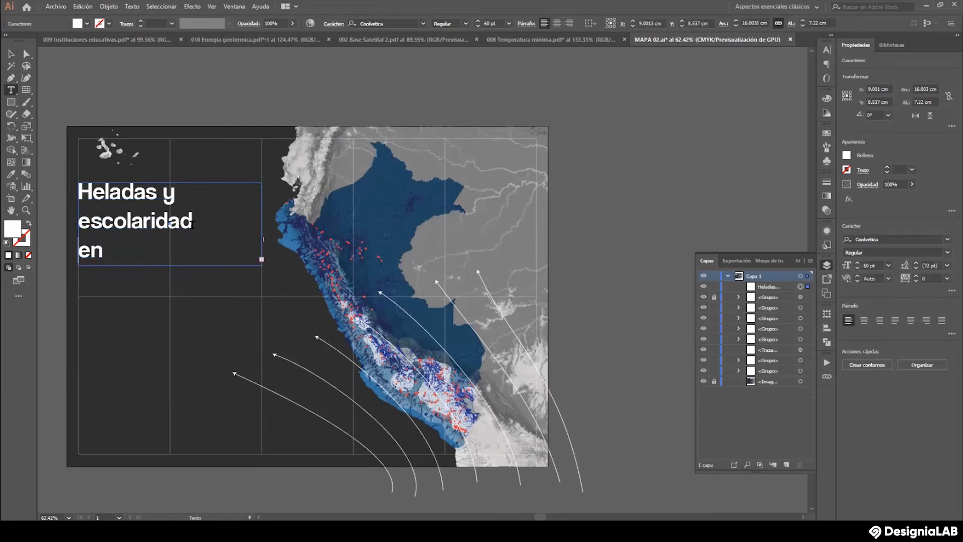
key("End")
key("Delete")
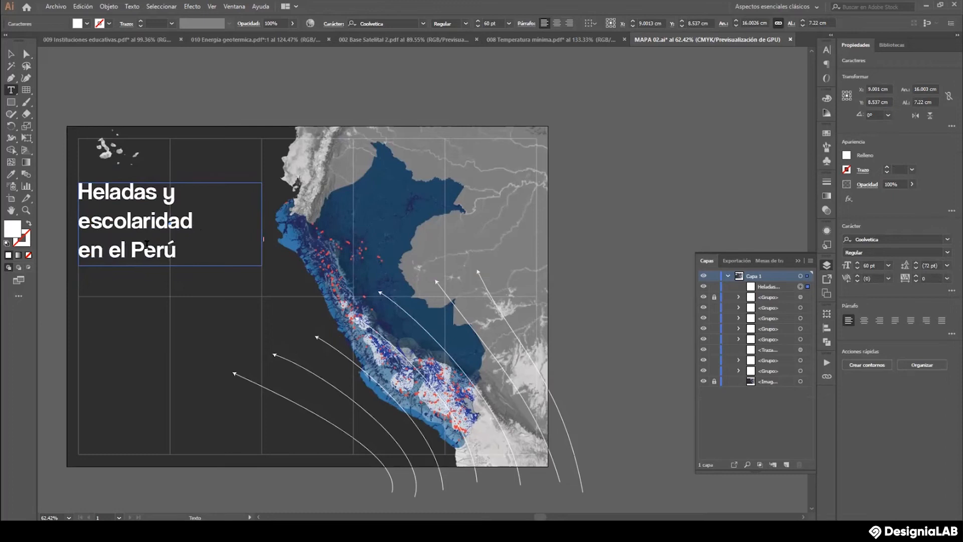
Tighten the leading of the whole title, trying 48 pt and then 50 pt.
left_click_drag(177, 254, 63, 188)
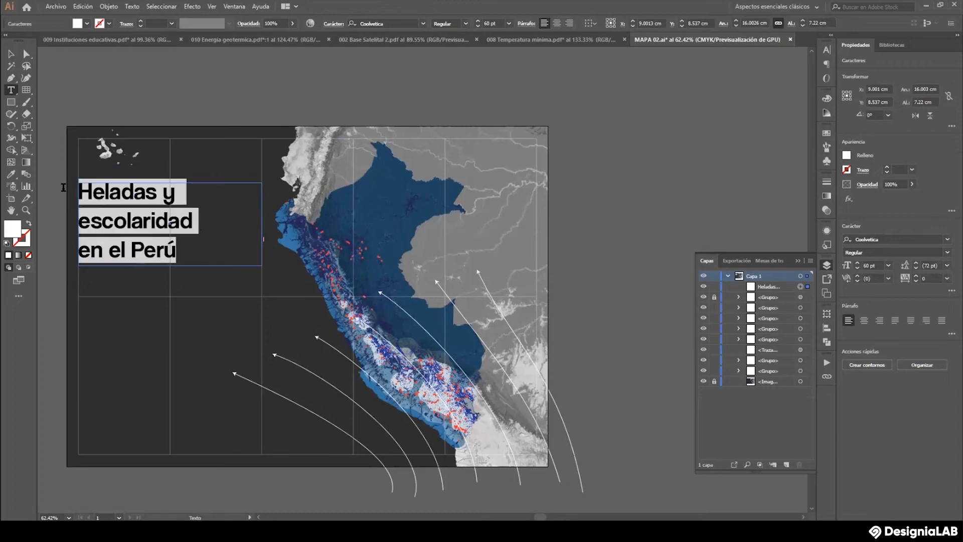
left_click(334, 24)
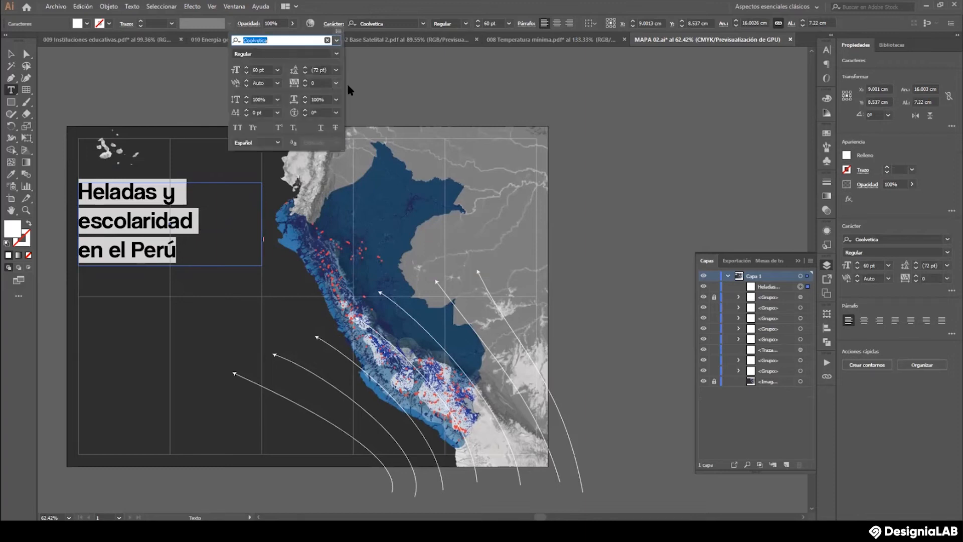
left_click(336, 71)
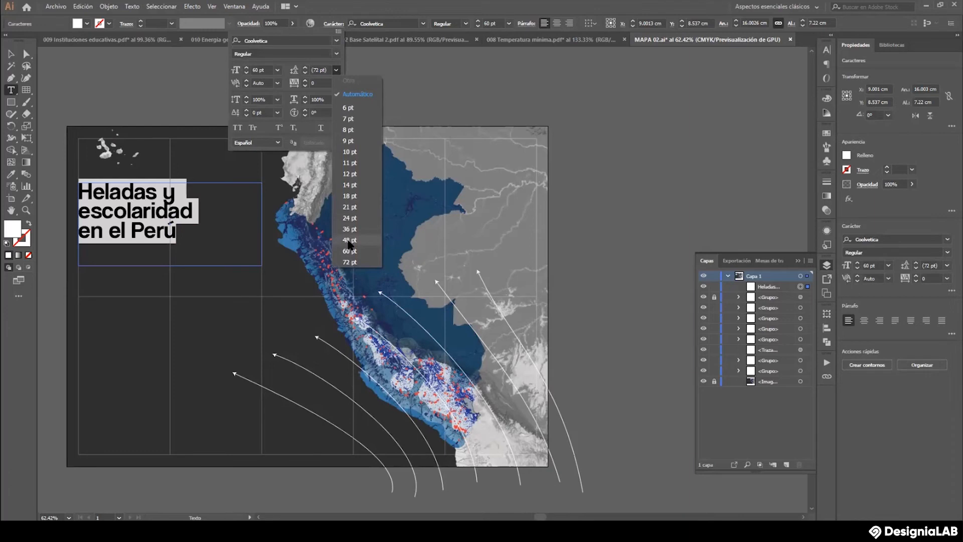
left_click(349, 241)
left_click(297, 70)
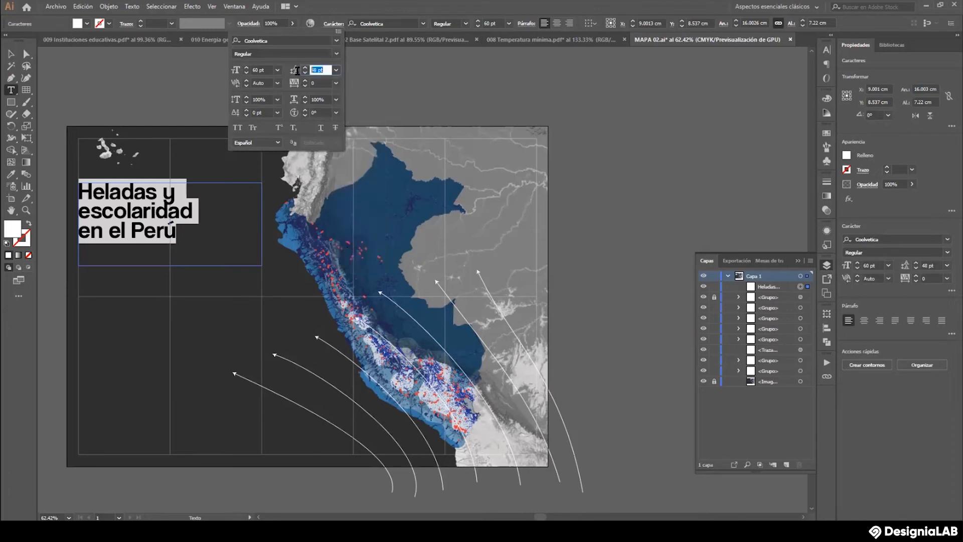
type("50")
key("Return")
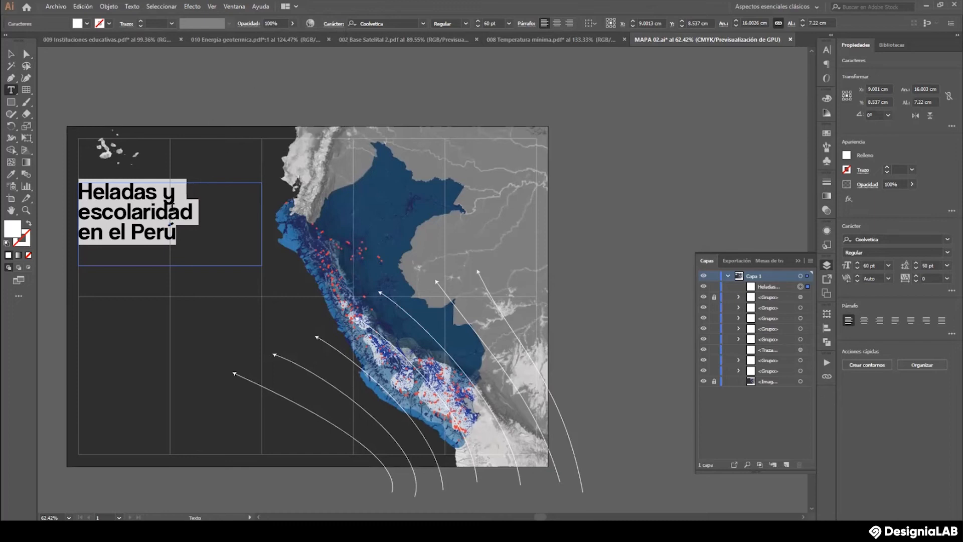
Inspect the title's line spacing up close and set the leading of the whole text to 60 pt.
left_click(26, 211)
left_click(164, 199)
left_click(428, 279)
left_click(404, 257)
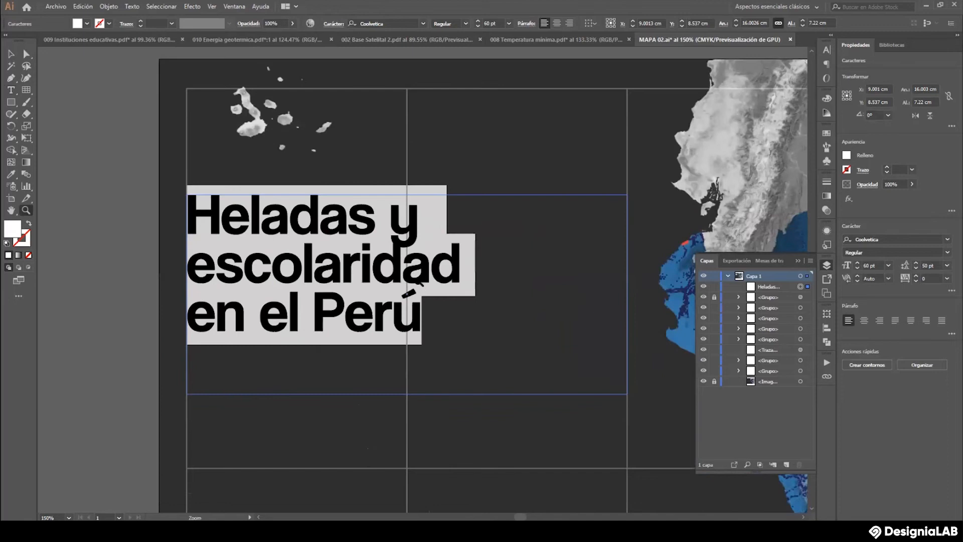
left_click(11, 53)
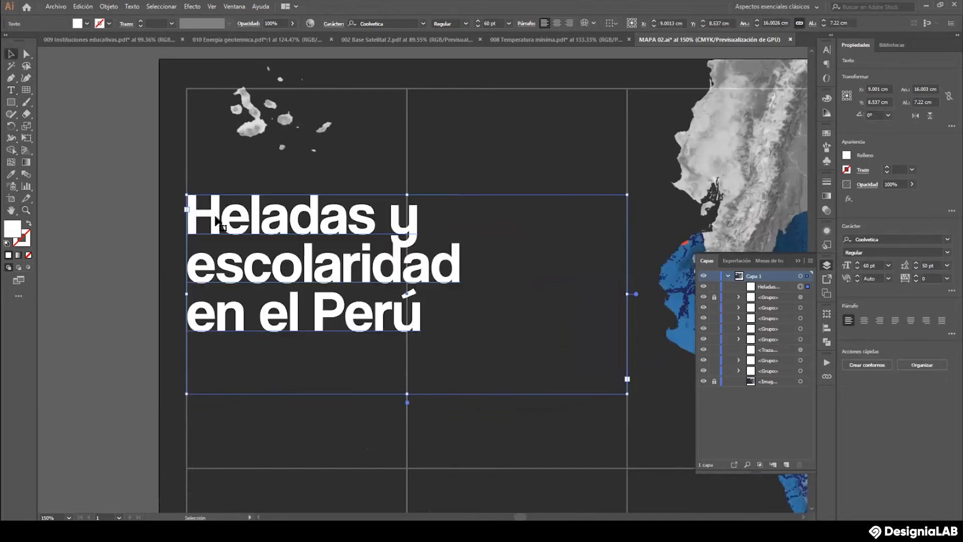
key("t")
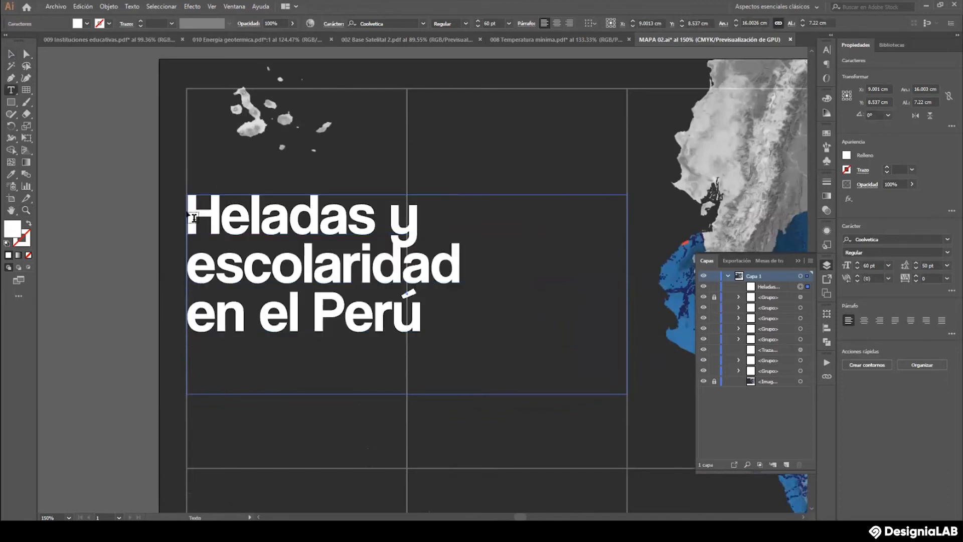
left_click(329, 261)
key("ctrl+a")
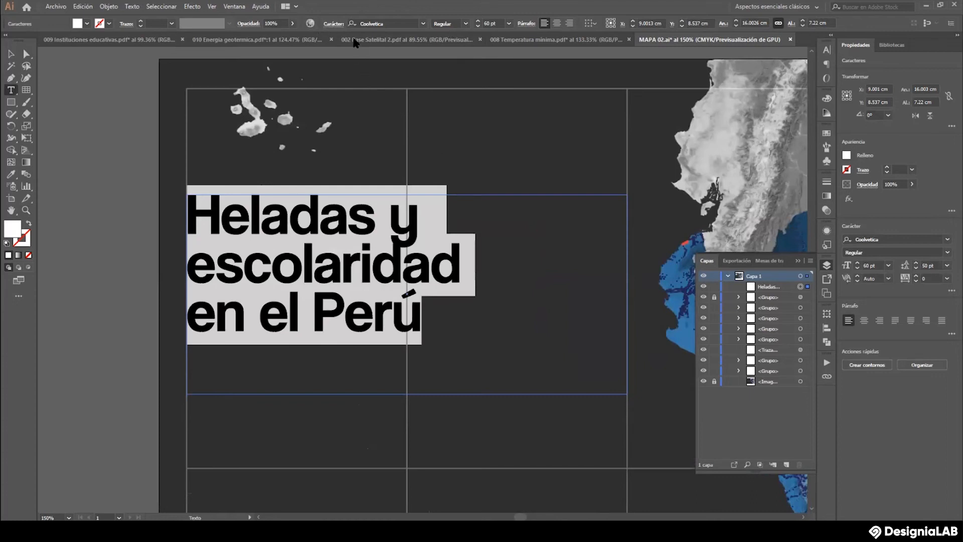
left_click(335, 25)
left_click(336, 71)
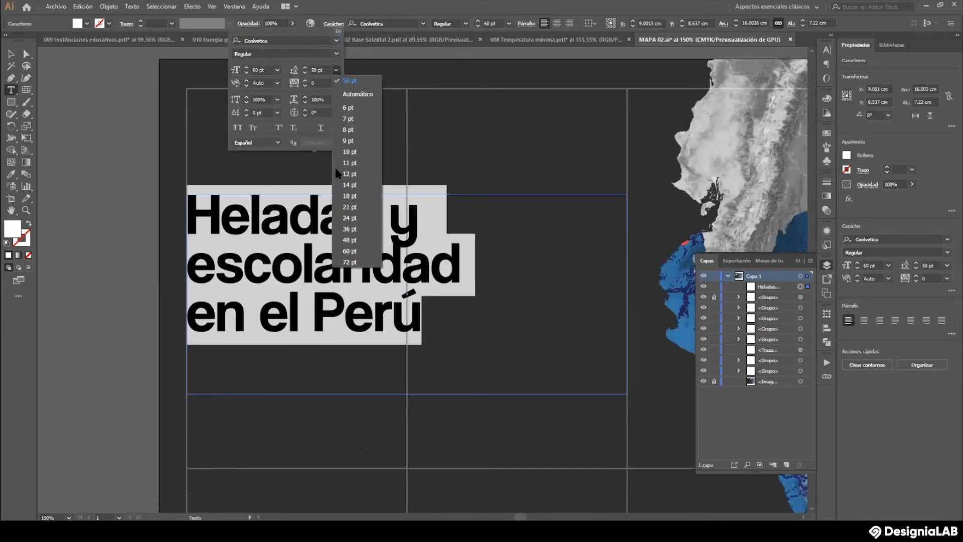
left_click(348, 251)
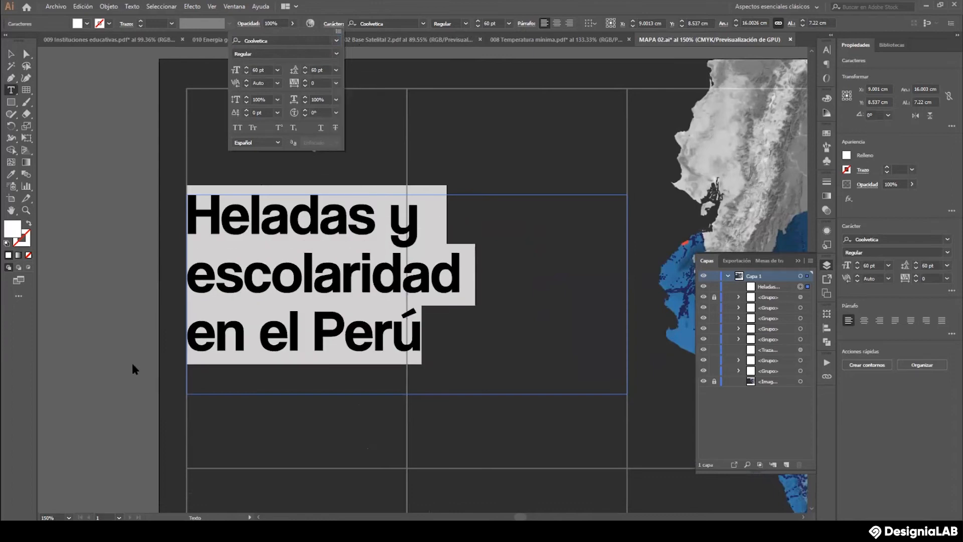
Move the title frame straight up about 1.1 cm along the grid's outer vertical line.
left_click(11, 54)
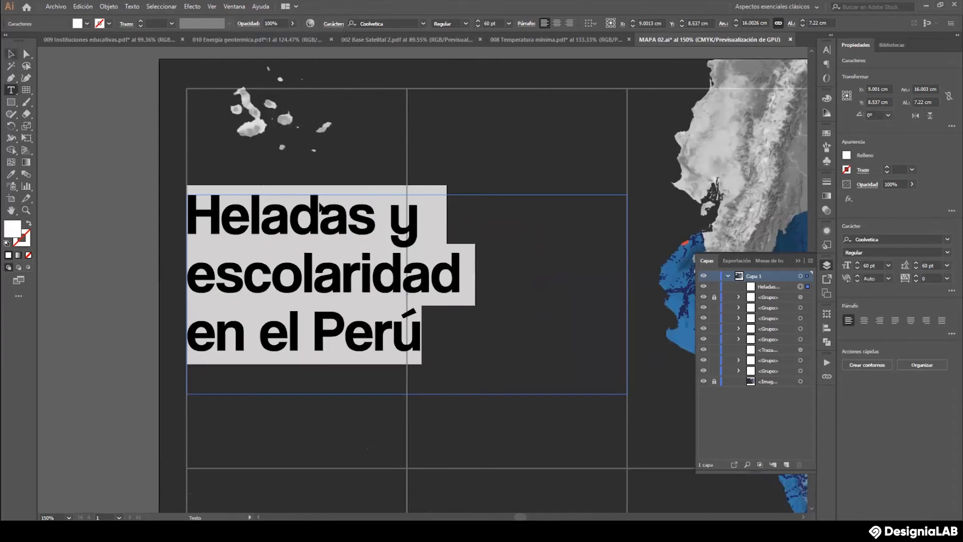
left_click(319, 217)
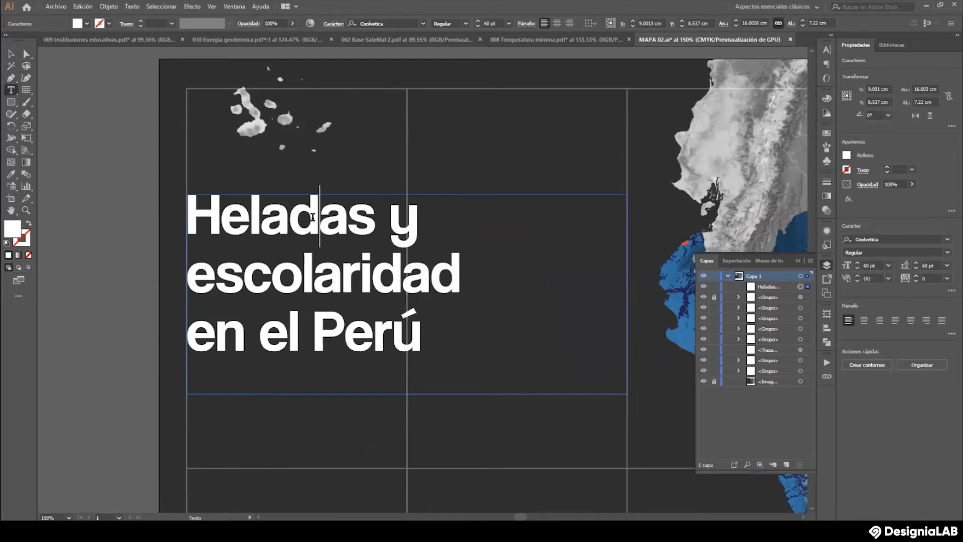
left_click(11, 54)
left_click_drag(256, 220, 255, 185)
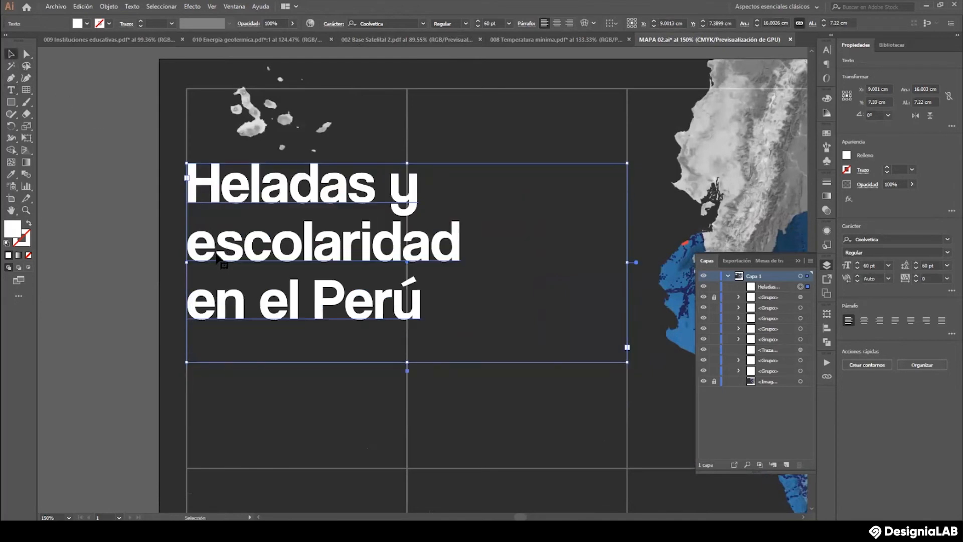
Deselect the title and draw a text frame about 16 by 2.9 cm below it, ending at the horizontal grid line.
left_click(109, 362)
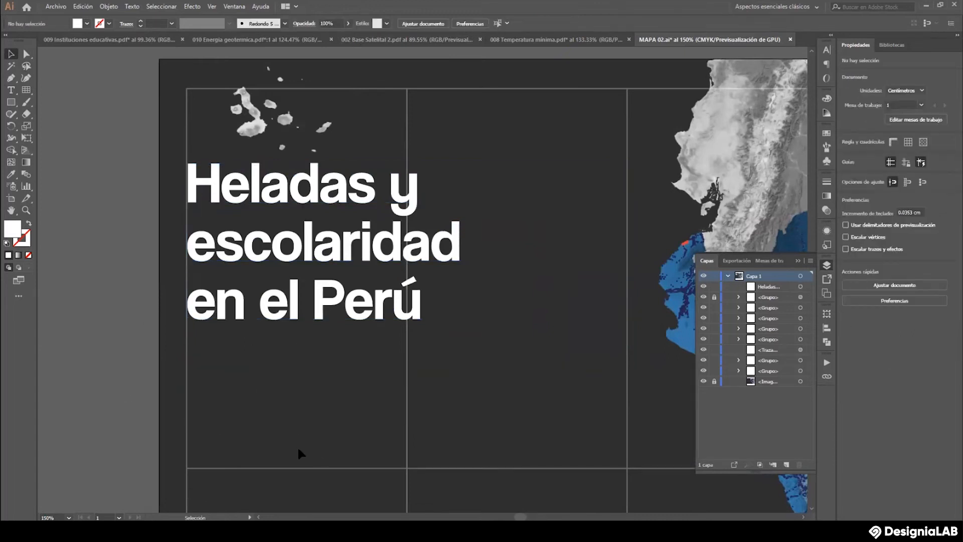
left_click(11, 90)
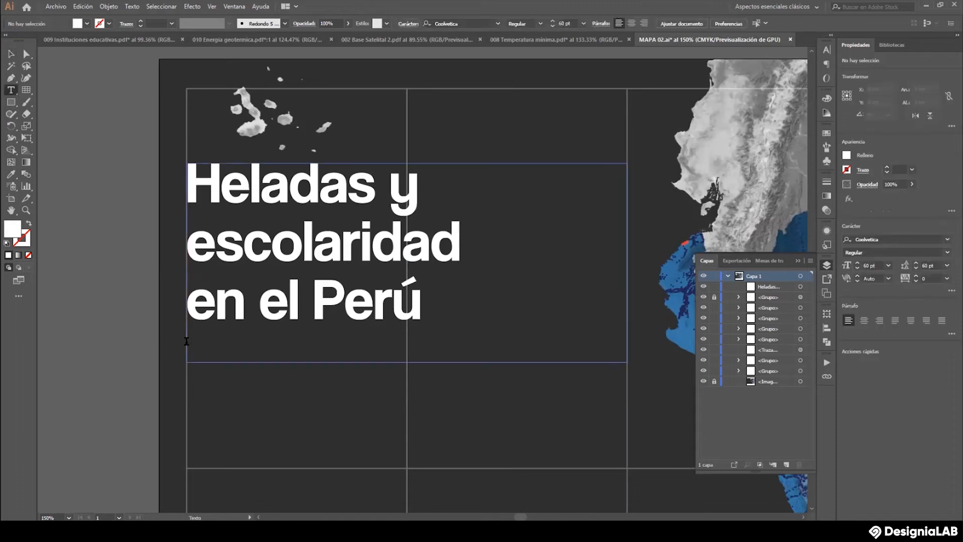
left_click_drag(186, 388, 629, 468)
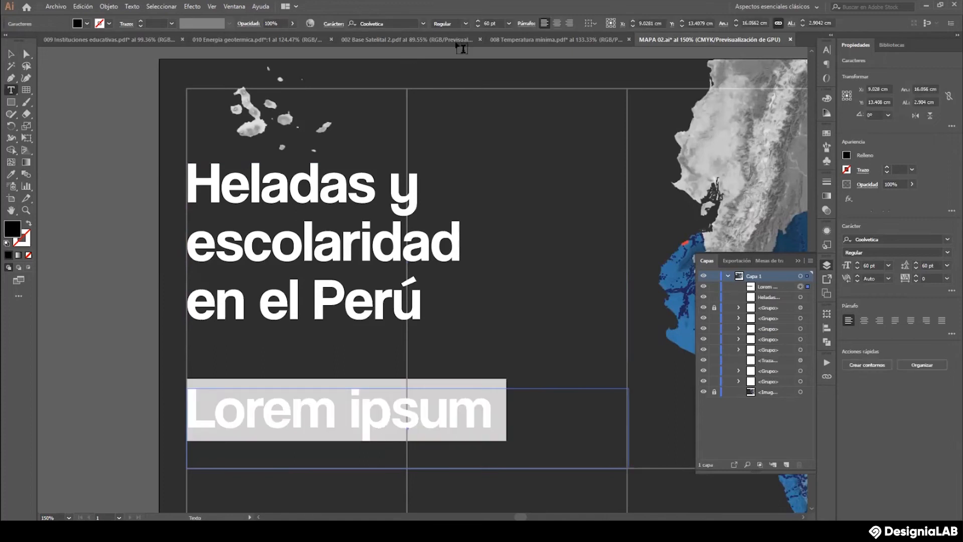
Set the placeholder text in the new frame to Times New Roman at 12 pt.
left_click(423, 24)
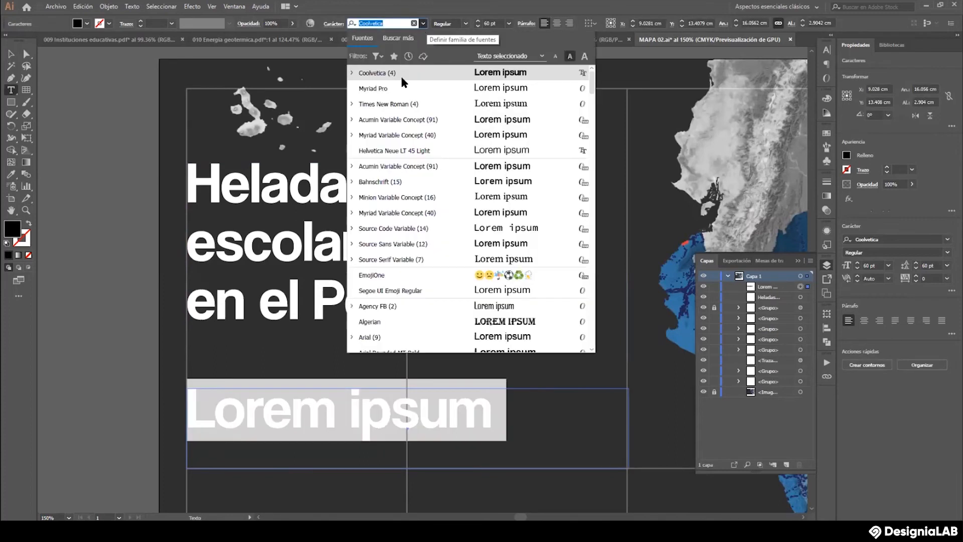
left_click(392, 103)
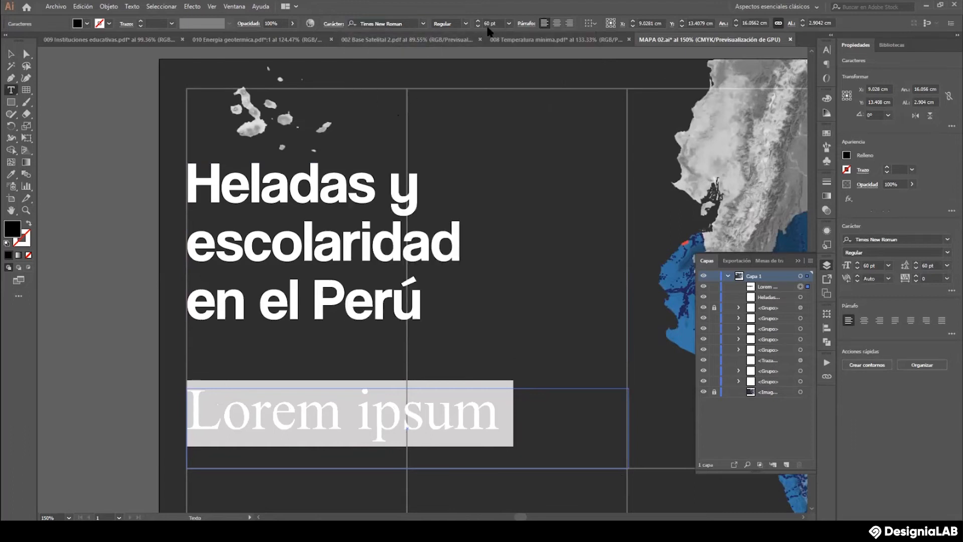
left_click(507, 24)
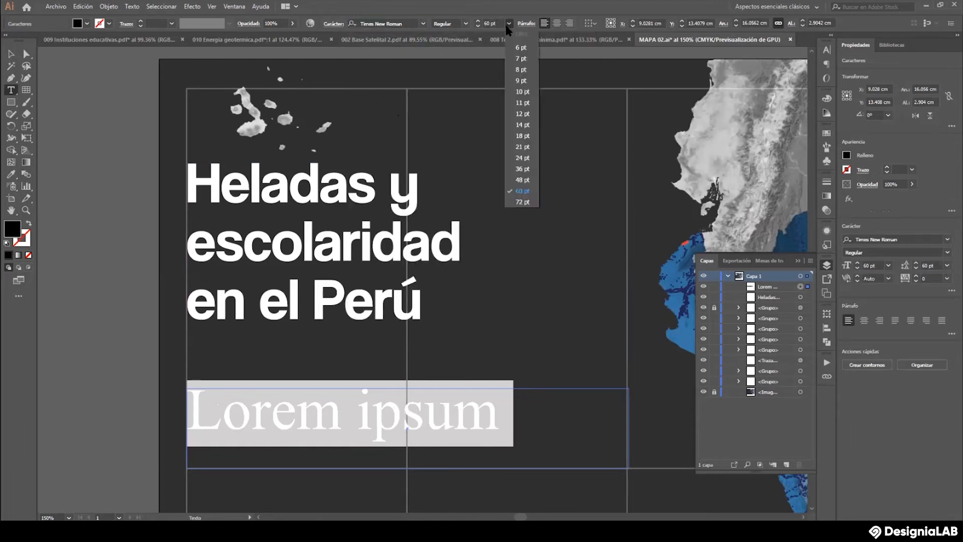
left_click(522, 114)
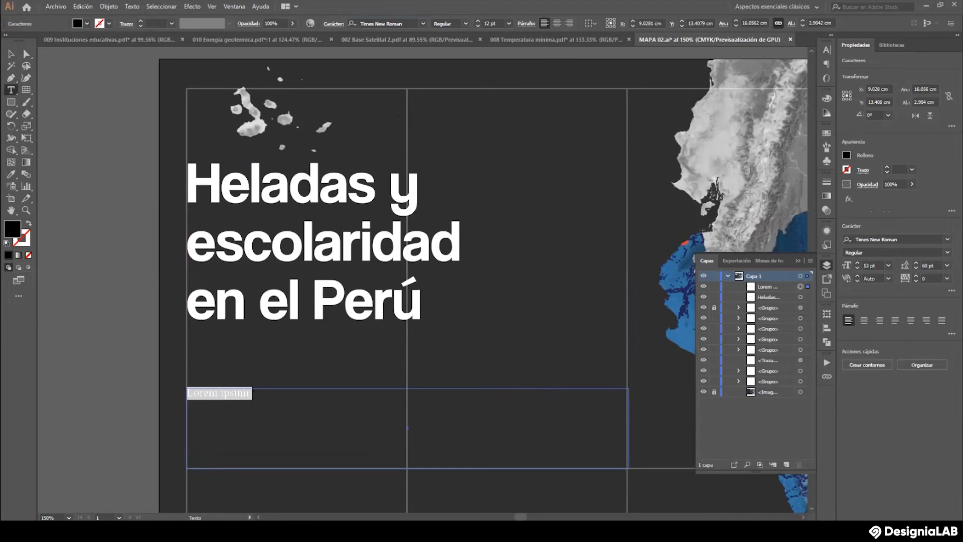
Switch to the Notepad file "texto mapas 02", copy the descriptive paragraphs below the title line, and return to the Illustrator document.
key("alt+Tab")
left_click_drag(486, 183, 290, 126)
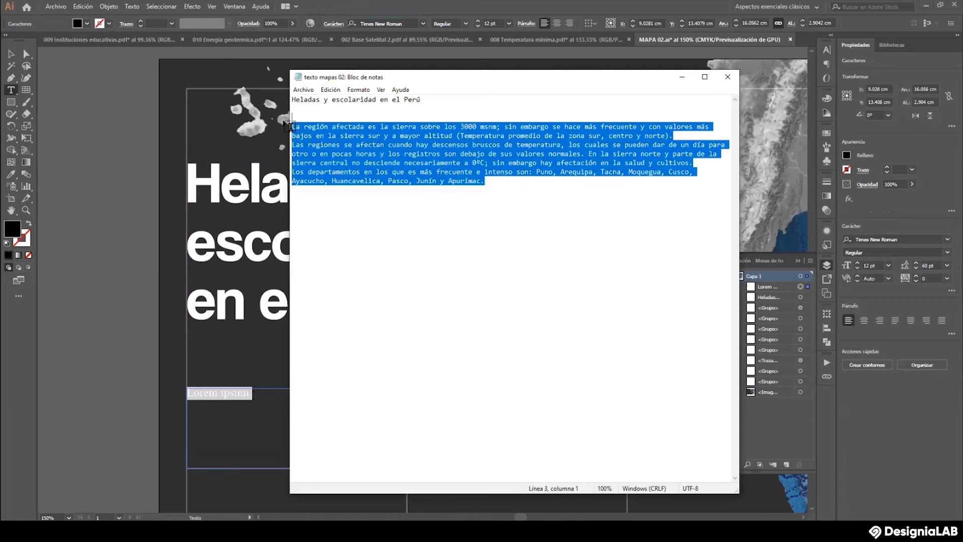
left_click(225, 402)
Try to paste the copied description over the placeholder text, and undo both the paste and the 12 pt size change.
left_click(254, 392)
left_click_drag(254, 392, 187, 392)
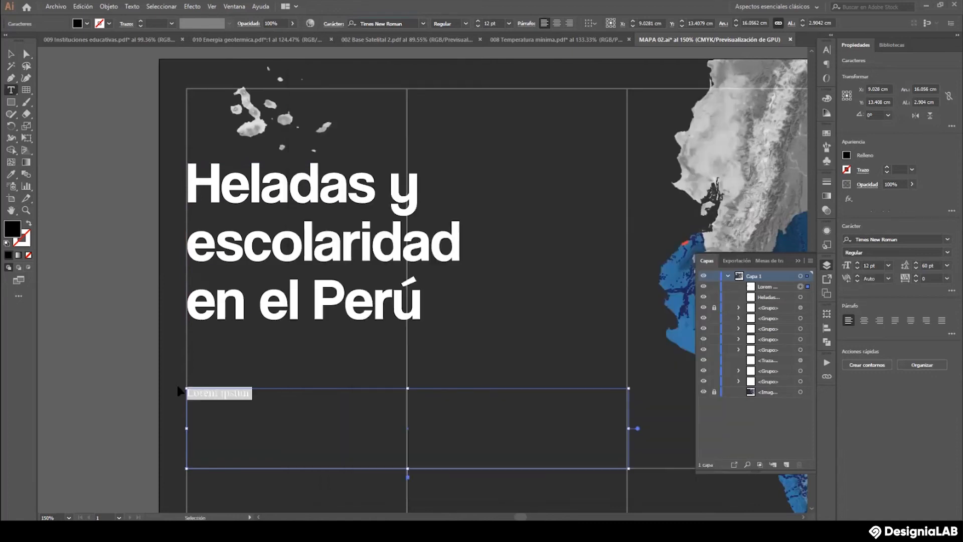
key("ctrl+v")
key("ctrl+a")
scroll(669, 335, "down", 5)
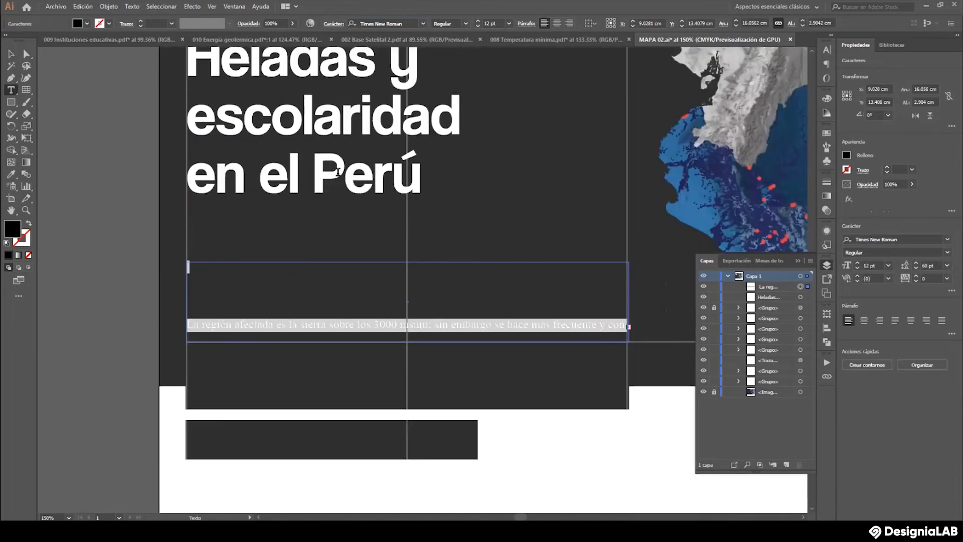
left_click(236, 299)
key("ctrl+z")
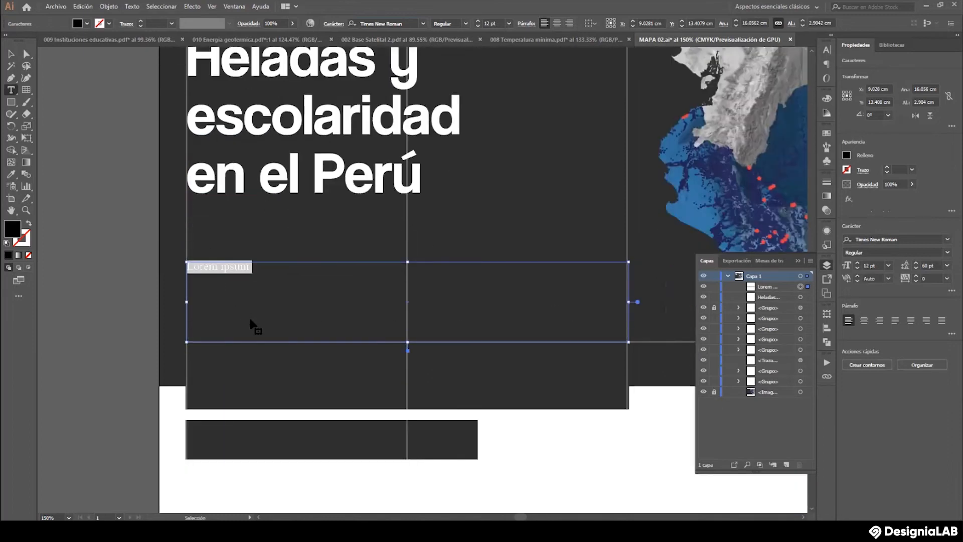
key("ctrl+z")
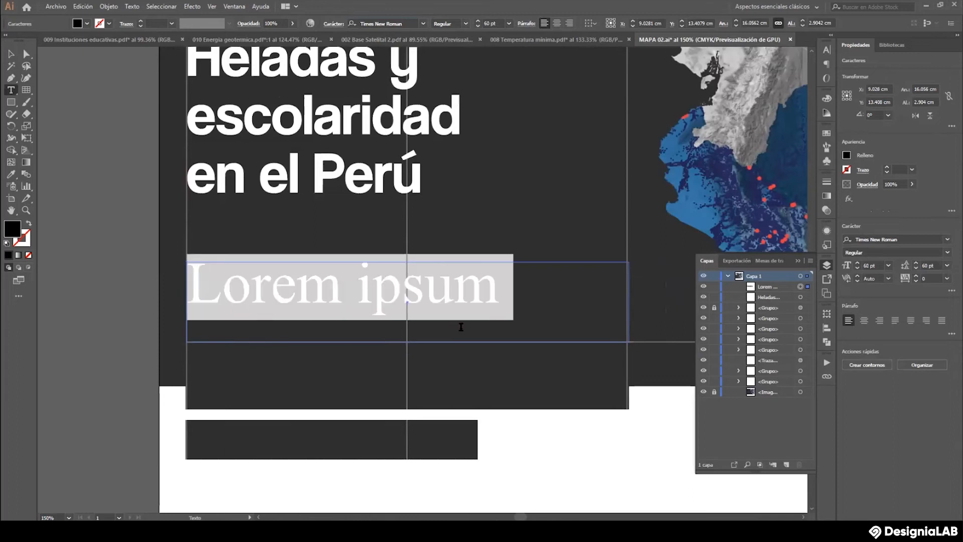
Replace the placeholder in the frame with the dummy text "sgsg" and select all of it.
key("BackSpace")
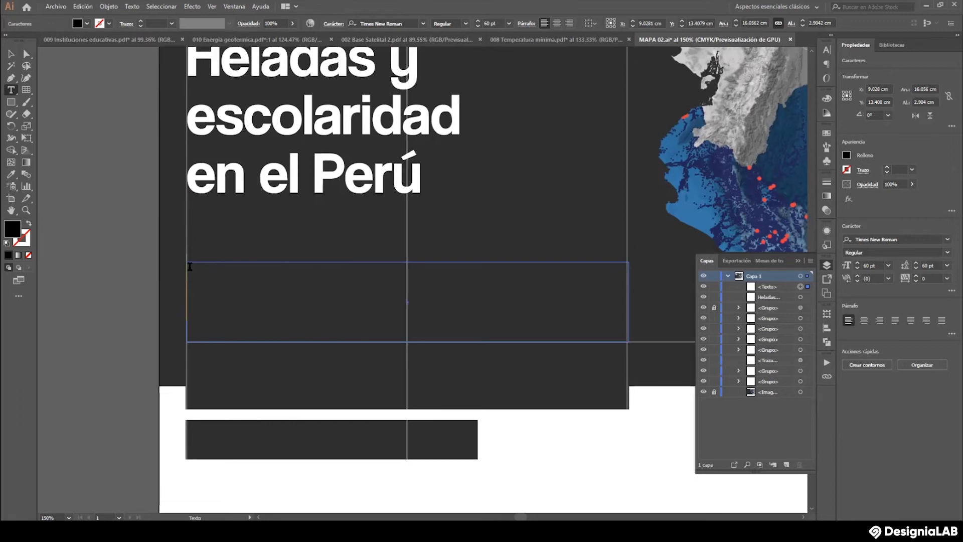
type("sgsg")
key("shift+Left")
key("shift+Left")
key("shift+Left")
key("shift+Left")
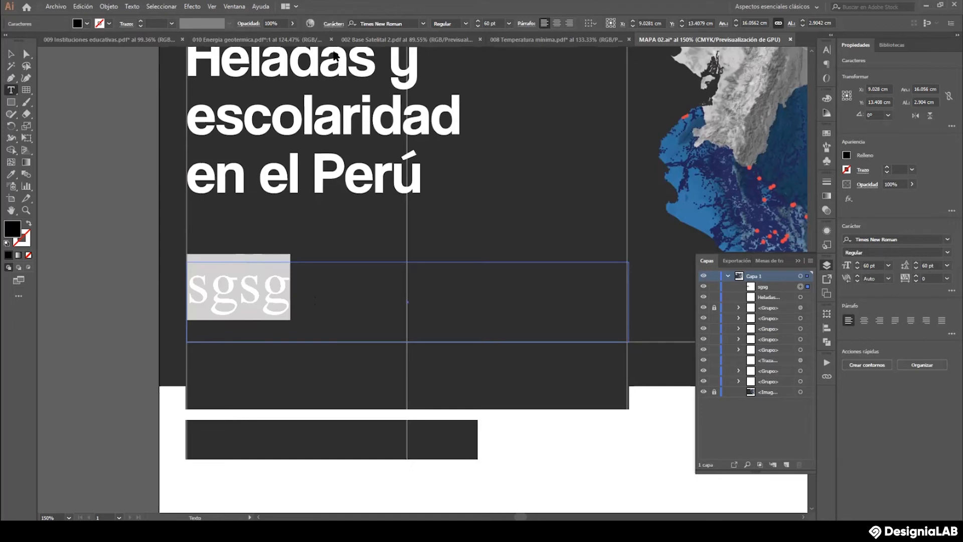
Try automatic leading and 12 pt leading on the dummy text.
left_click(333, 24)
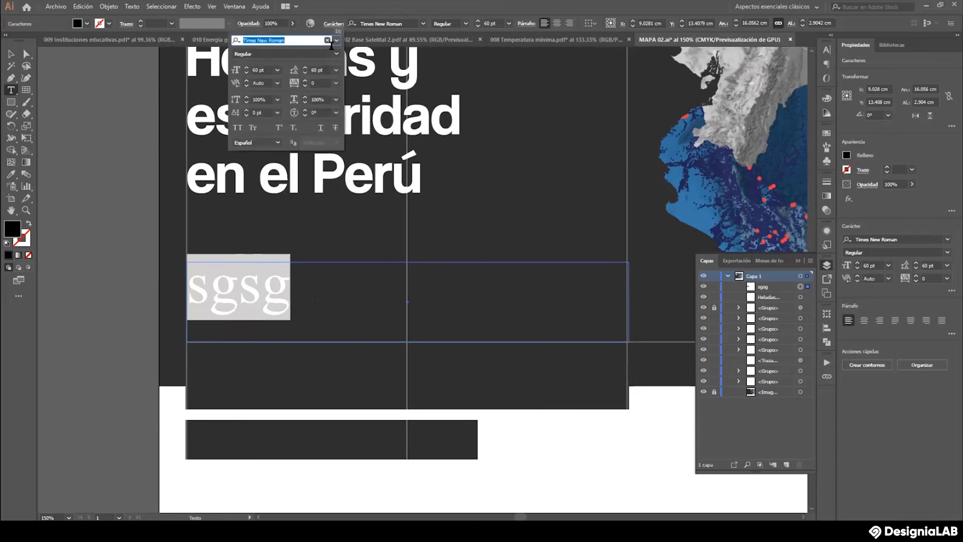
left_click(336, 71)
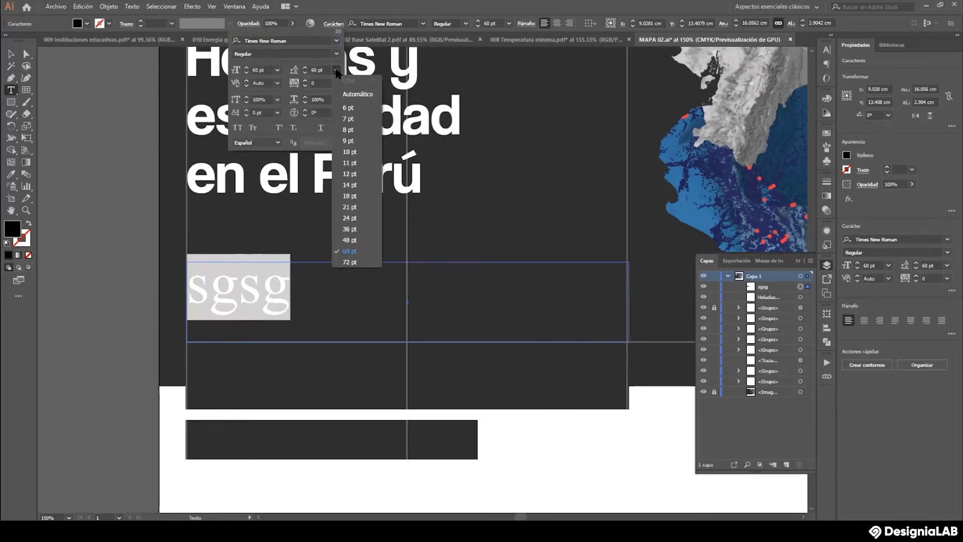
left_click(351, 95)
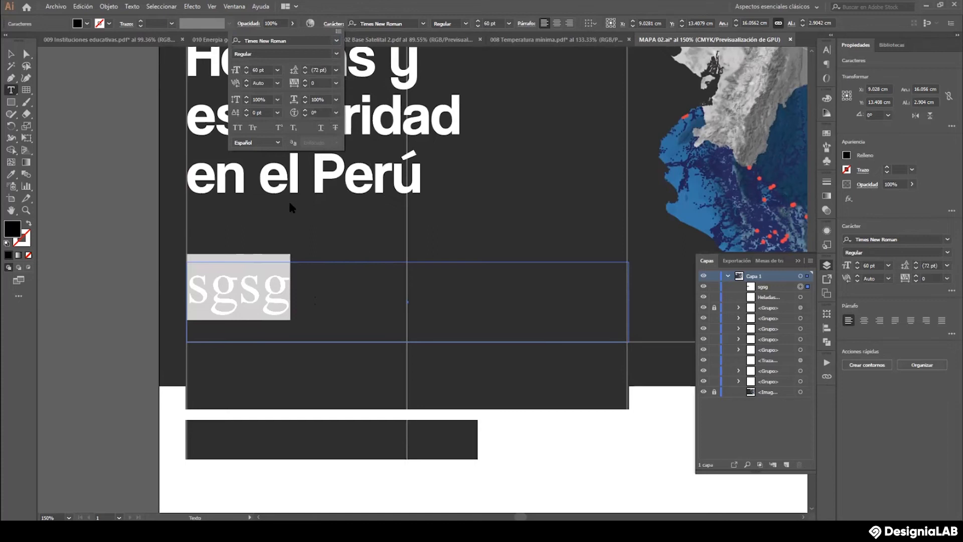
left_click(337, 71)
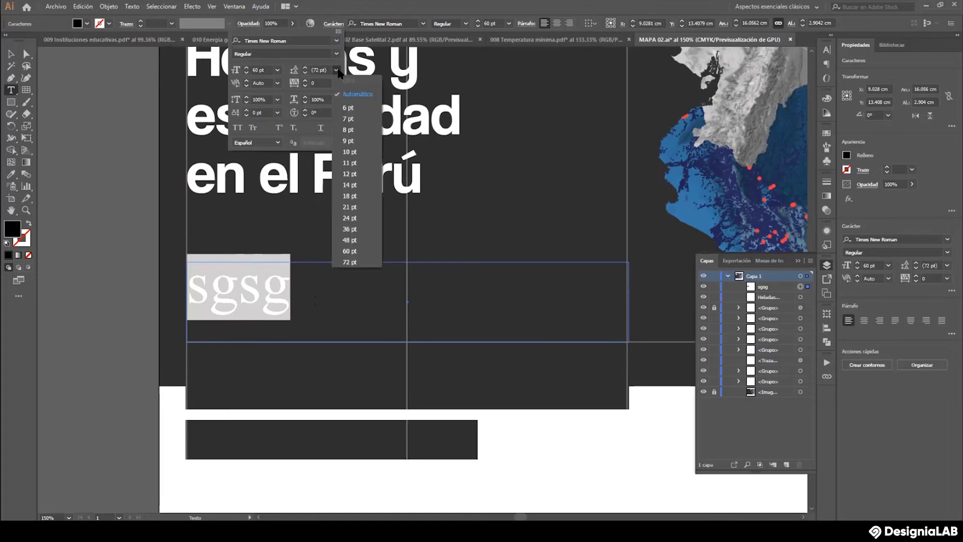
left_click(351, 174)
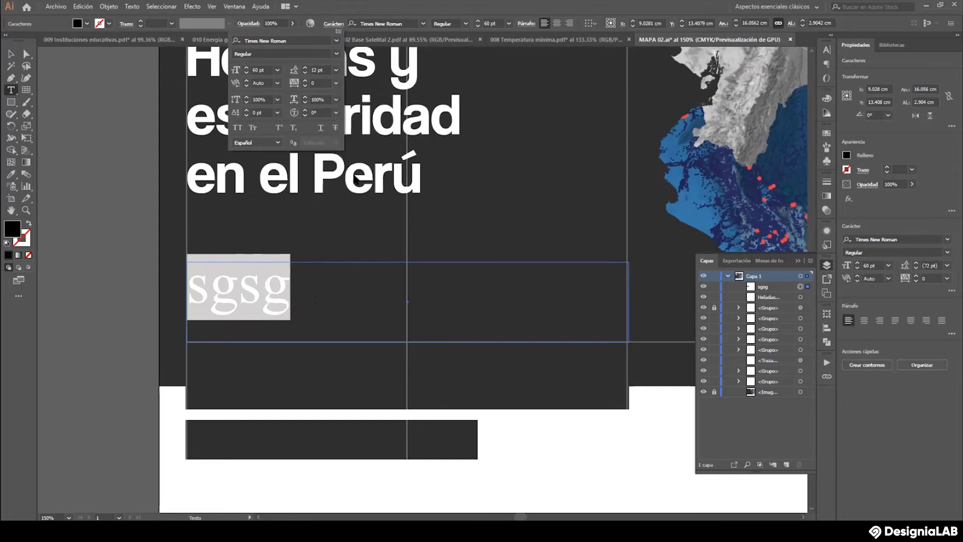
Set both the font size and the leading of the dummy text to 14 pt.
left_click(278, 70)
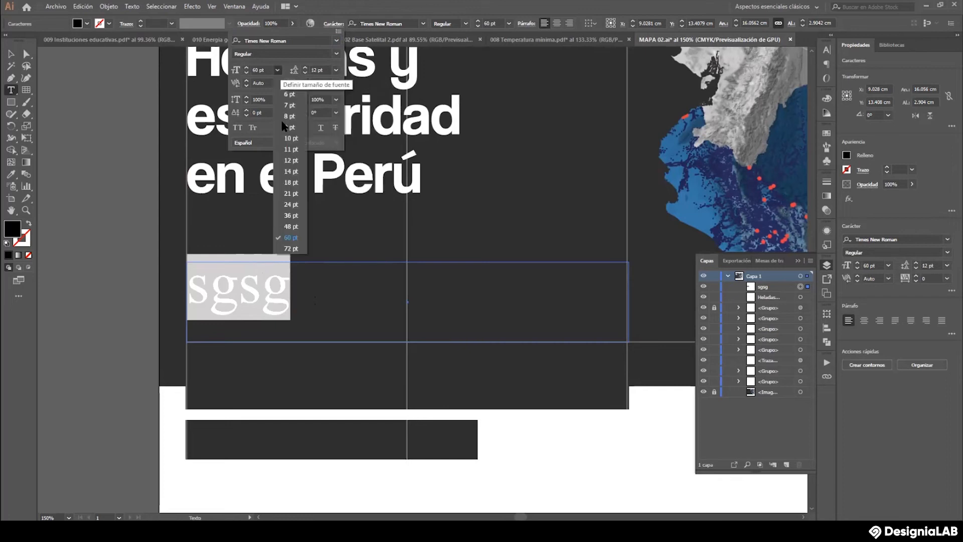
left_click(292, 174)
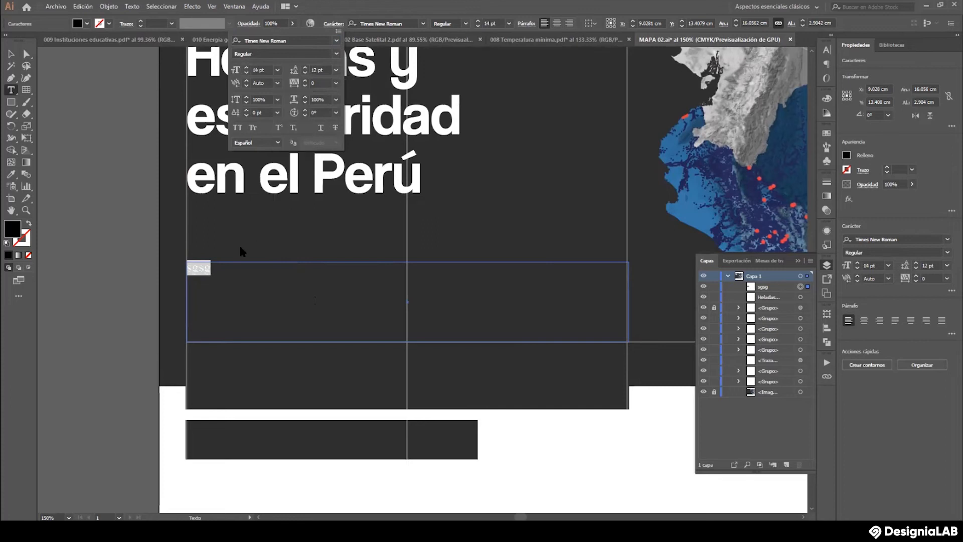
left_click(340, 70)
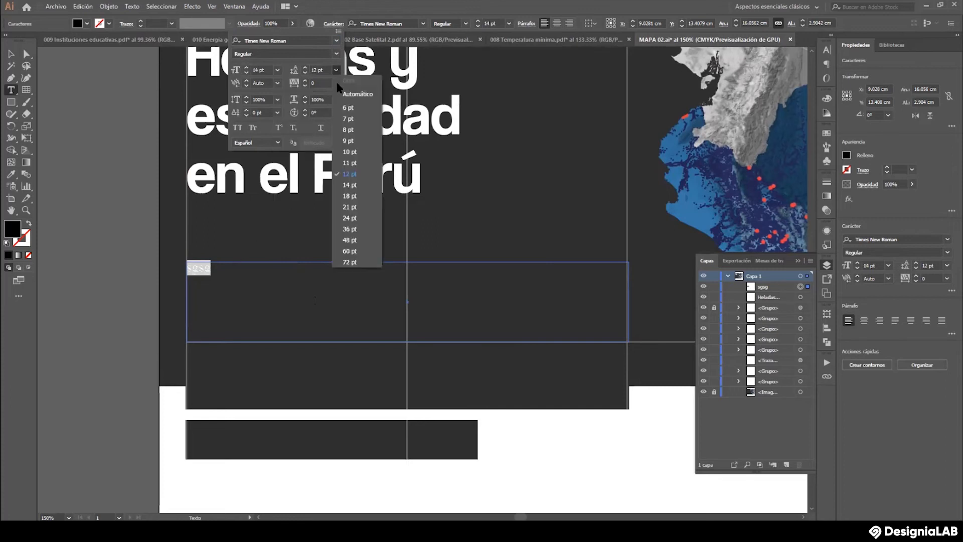
left_click(352, 183)
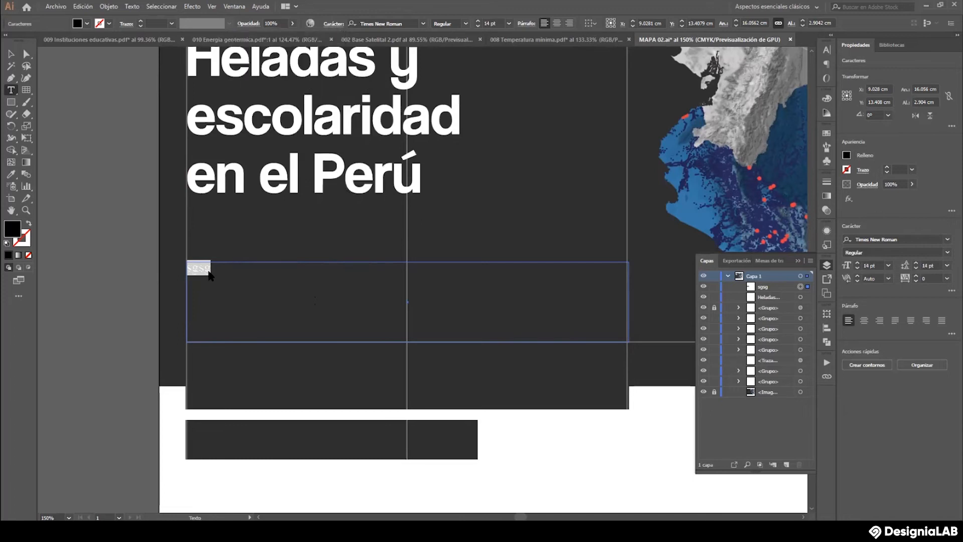
Replace the dummy text with the copied description and remove the blank line at its start.
left_click(205, 268)
left_click_drag(212, 268, 171, 268)
key("Escape")
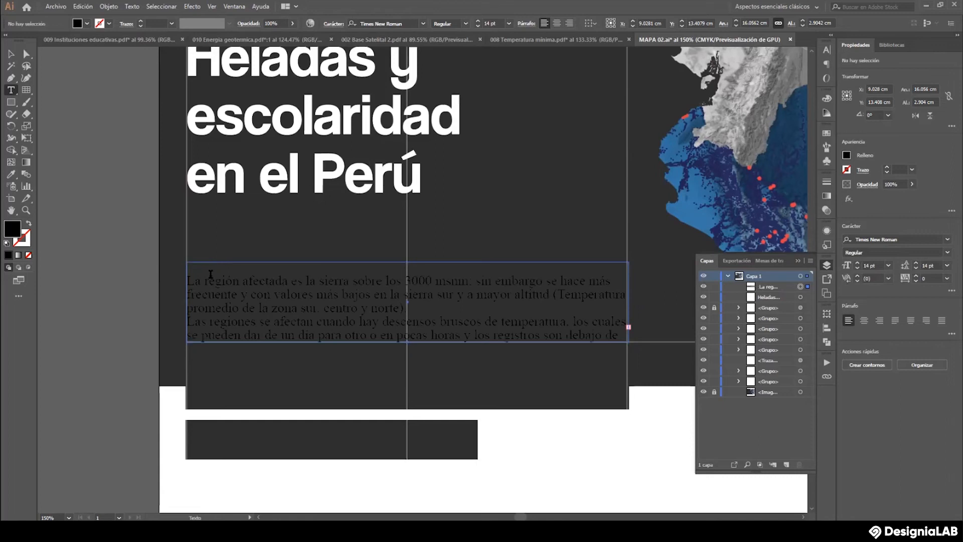
key("Delete")
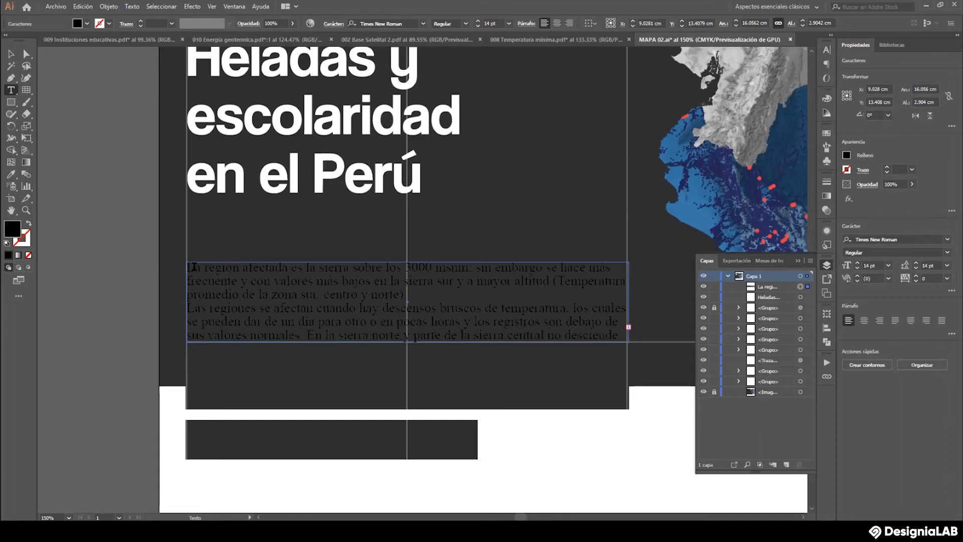
Fill all the description lines that fit in the frame with white.
left_click_drag(189, 264, 682, 349)
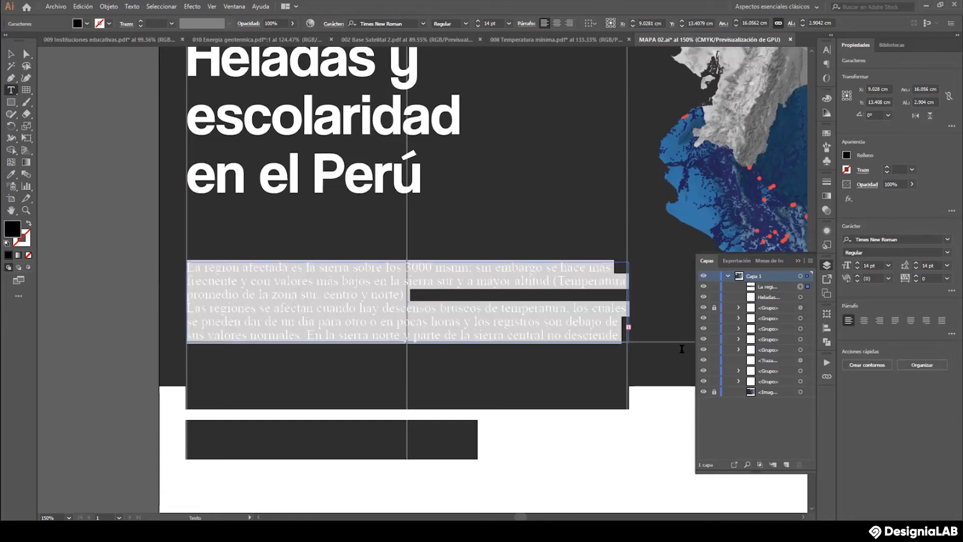
left_click(87, 24)
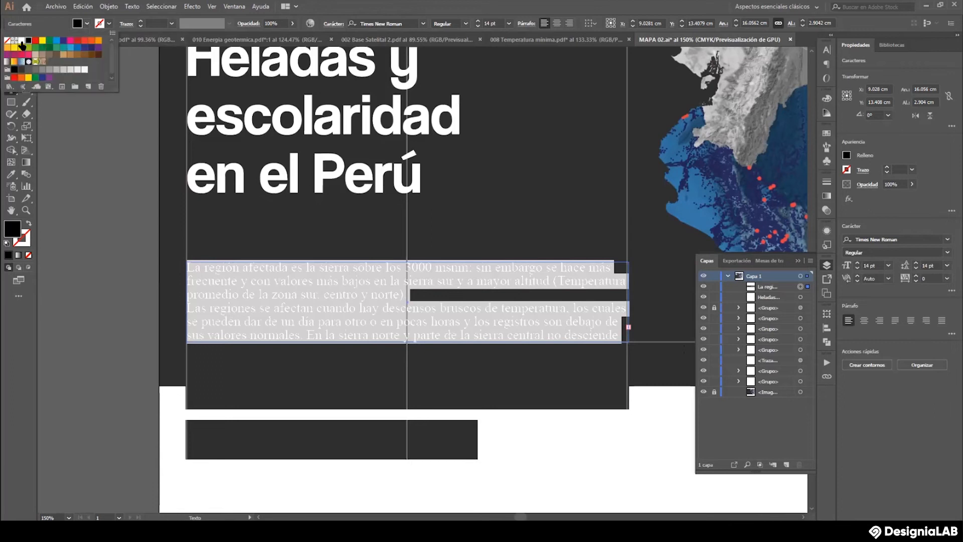
left_click(21, 40)
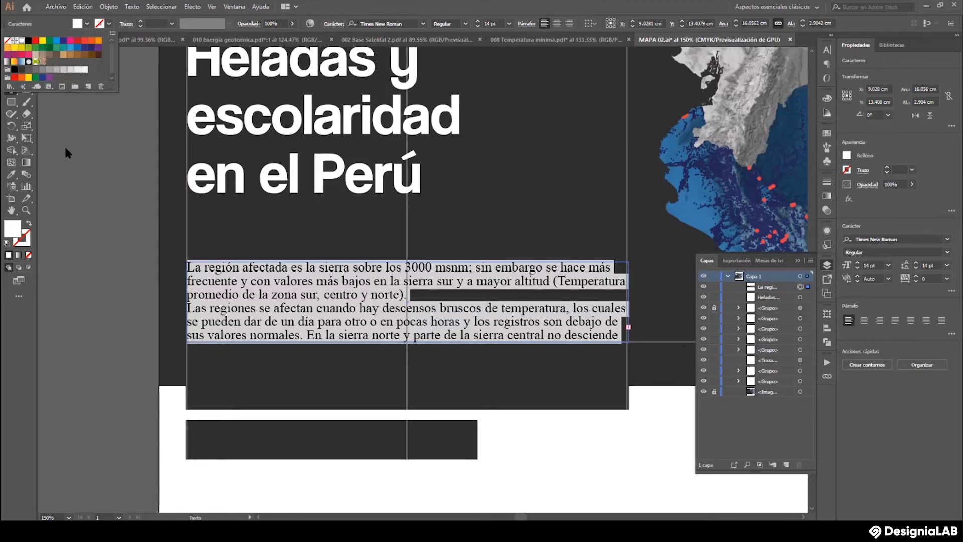
left_click(68, 152)
Enlarge the description frame downward to about 16 by 5.4 cm and fill the entire text with white.
left_click(11, 54)
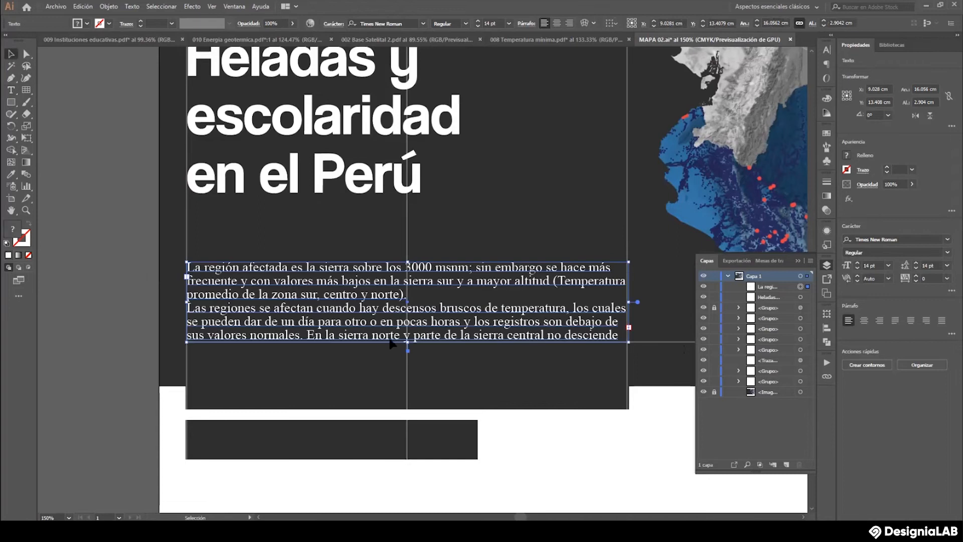
left_click_drag(629, 341, 628, 411)
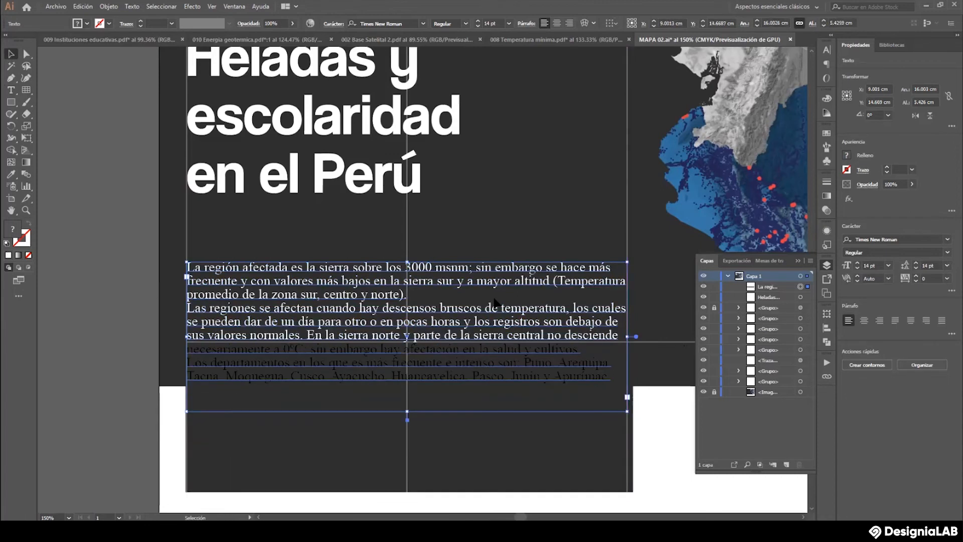
double_click(574, 379)
left_click_drag(612, 380, 186, 267)
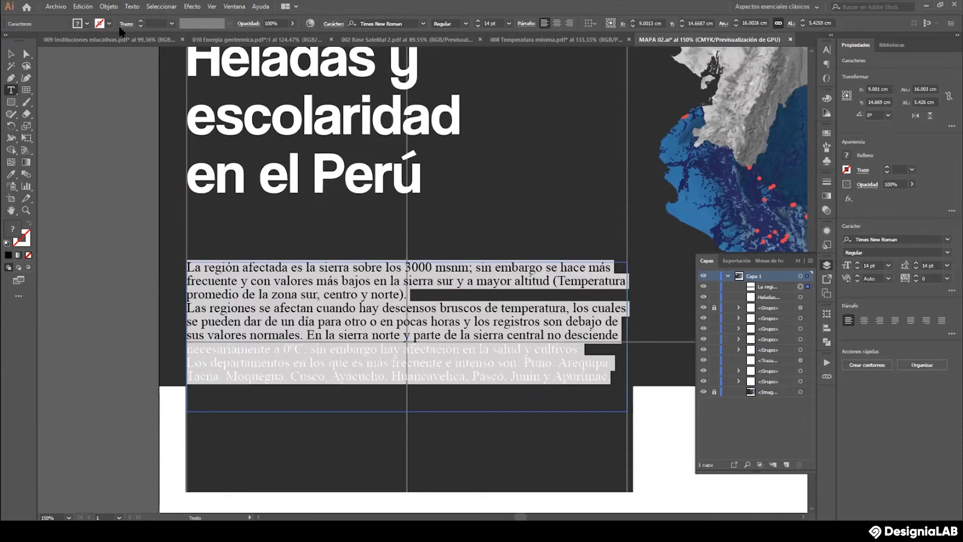
left_click(79, 24)
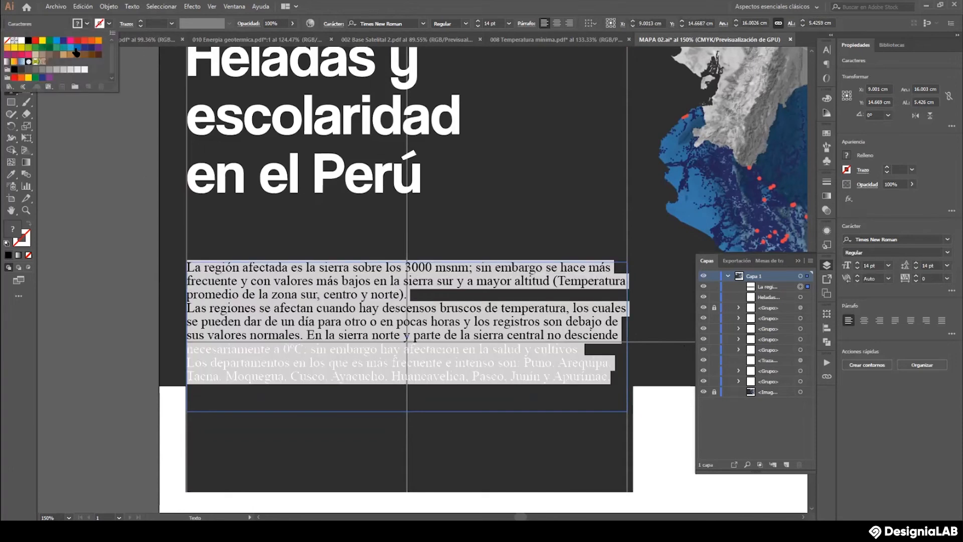
left_click(21, 41)
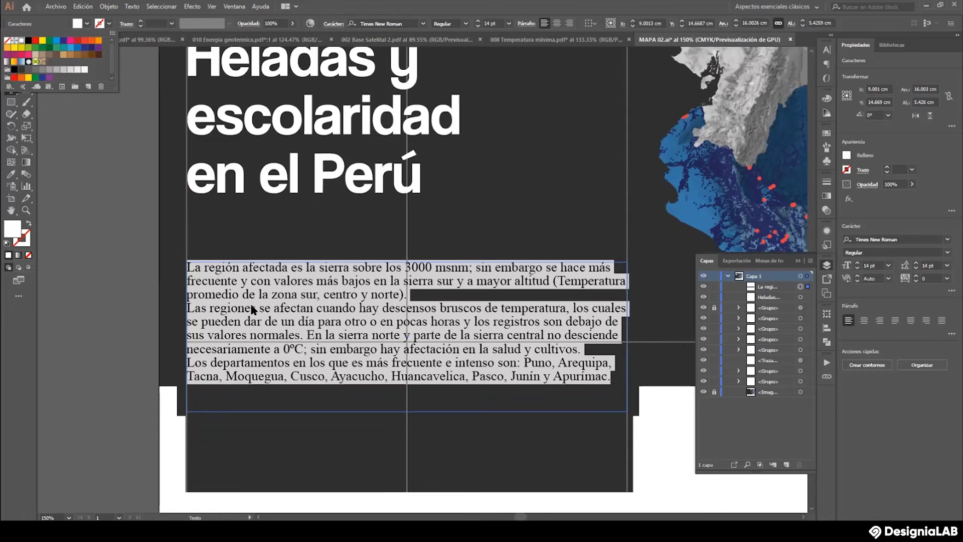
left_click(256, 266)
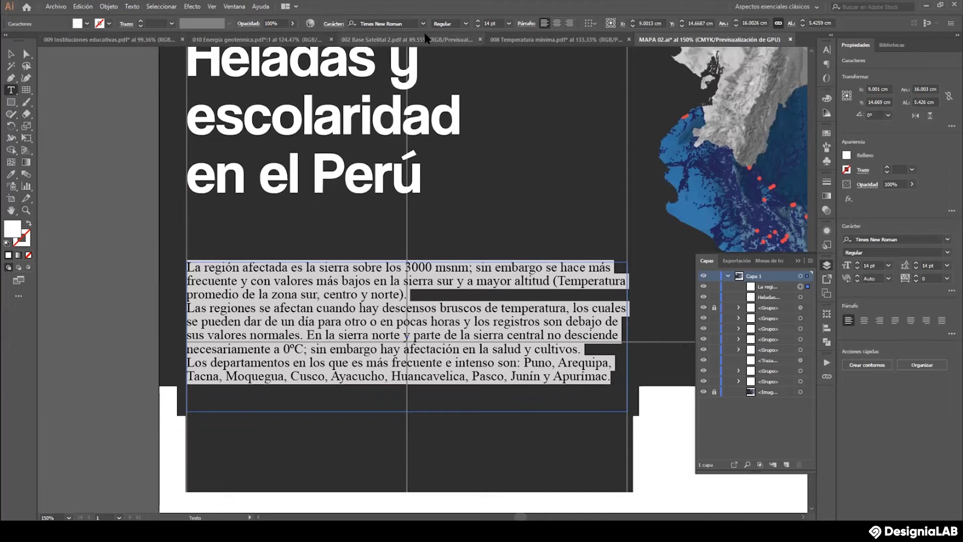
Set the whole description in Italic and move its frame straight up about 1.9 cm to just beneath the title.
left_click(465, 24)
left_click(456, 45)
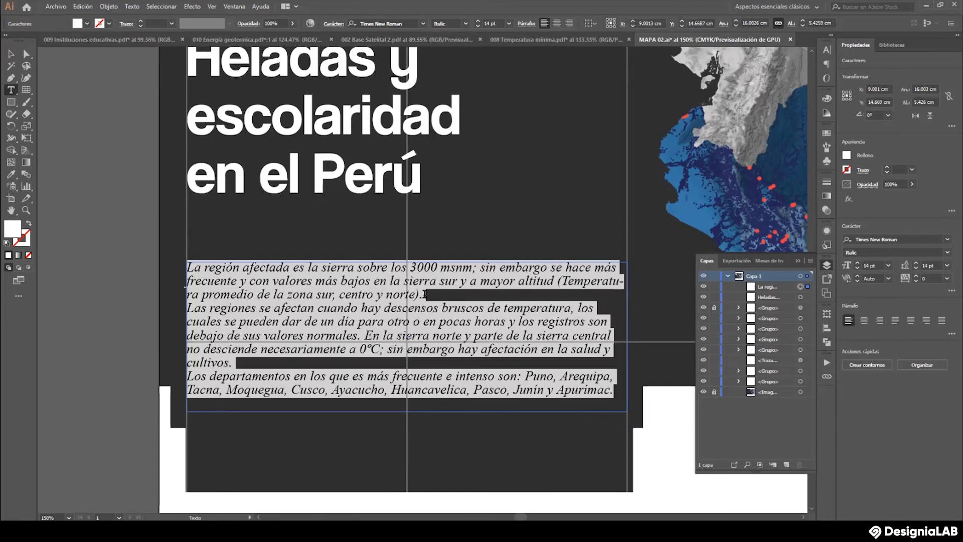
left_click(10, 53)
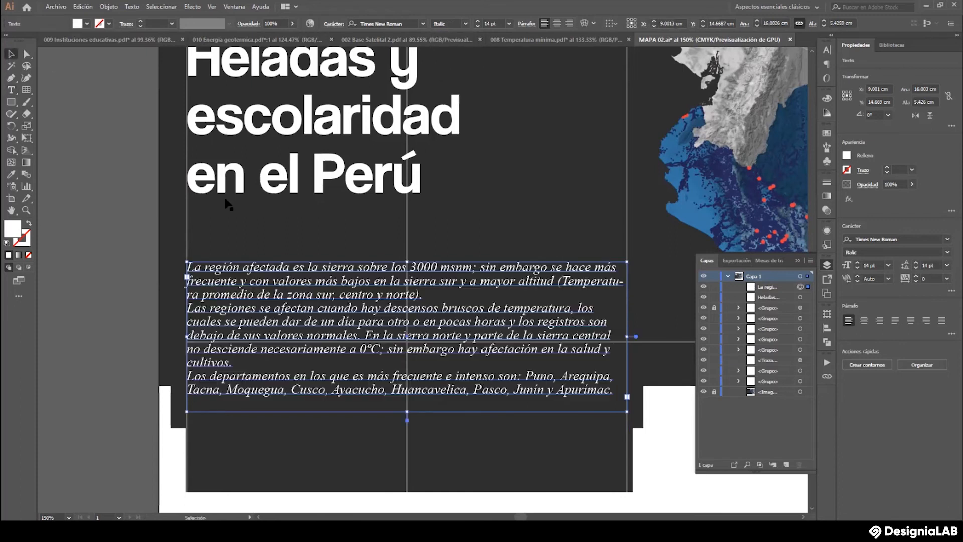
left_click_drag(264, 270, 265, 219)
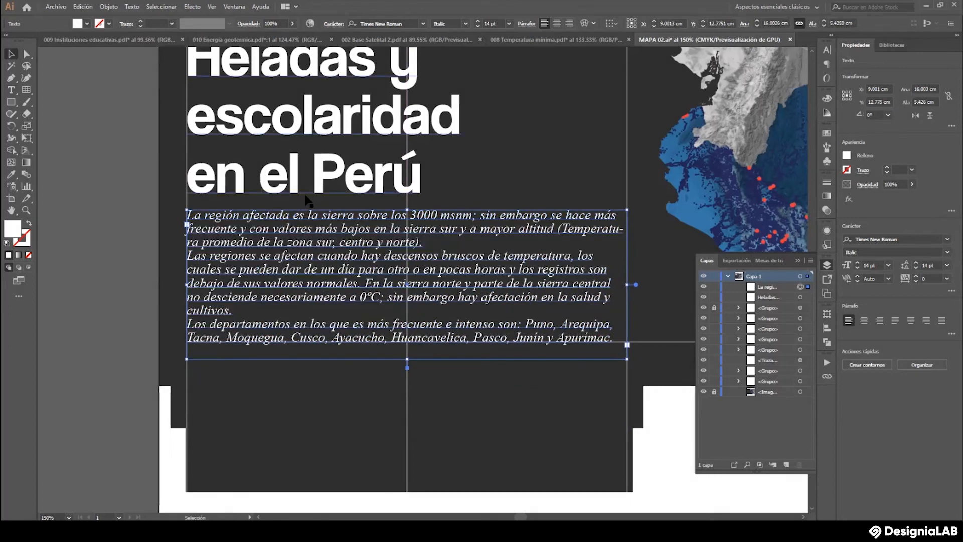
scroll(311, 193, "up", 5)
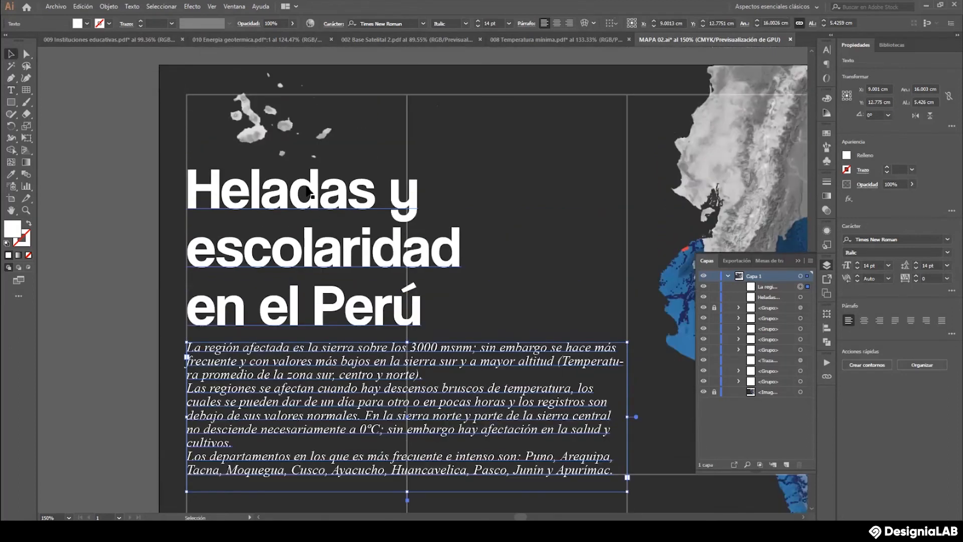
Move the title frame straight up about 0.3 cm so it sits clear of the description.
left_click_drag(307, 186, 307, 179)
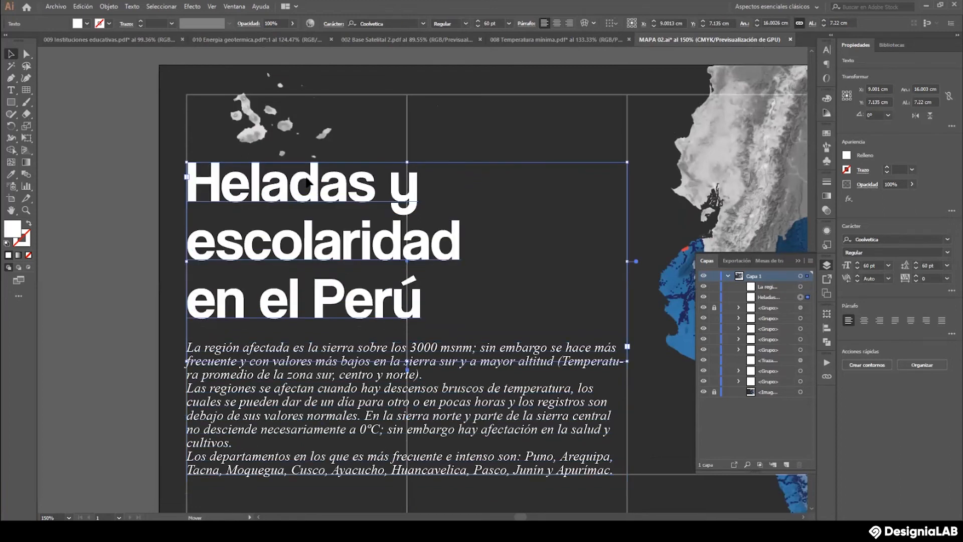
scroll(293, 345, "down", 1)
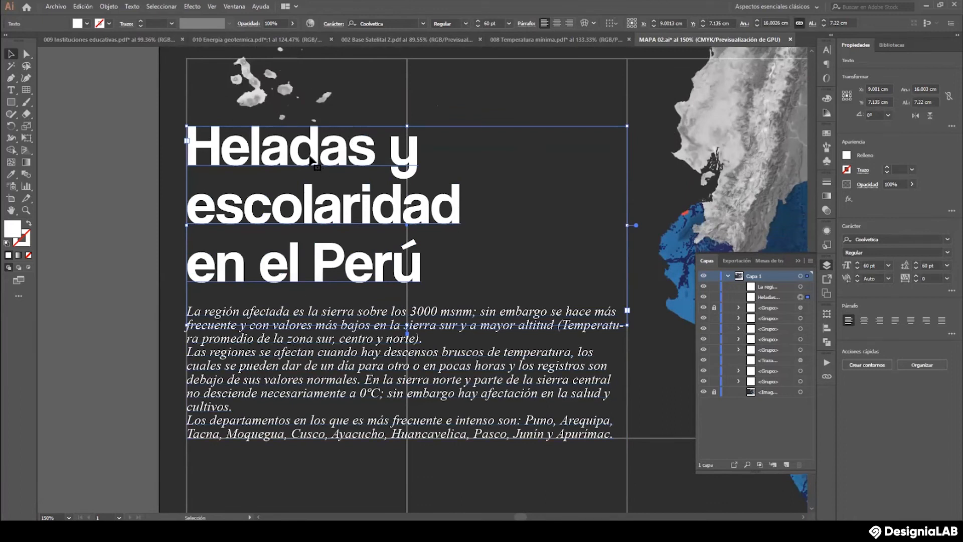
left_click(123, 158)
Turn off syllable hyphenation for the whole description text, with the preview enabled.
left_click(357, 356)
double_click(196, 313)
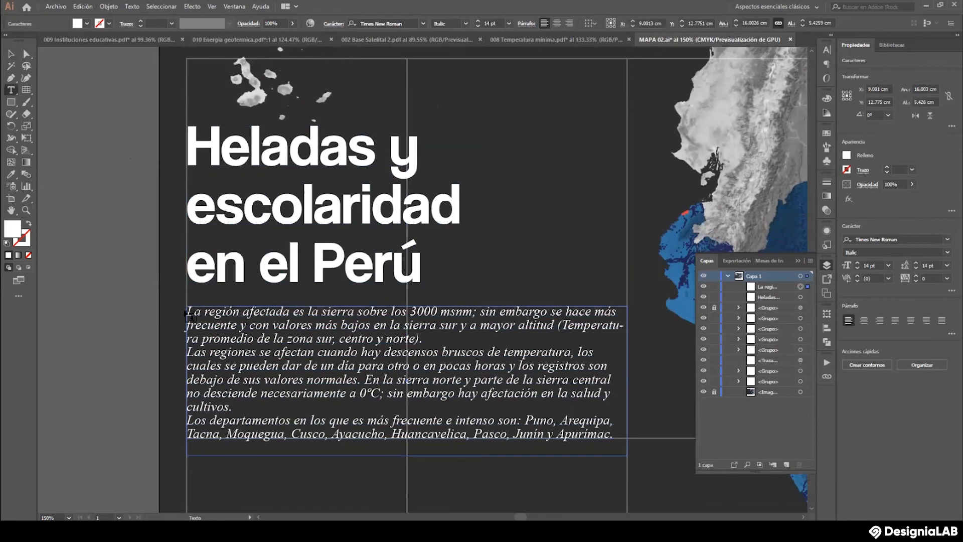
left_click_drag(187, 312, 624, 434)
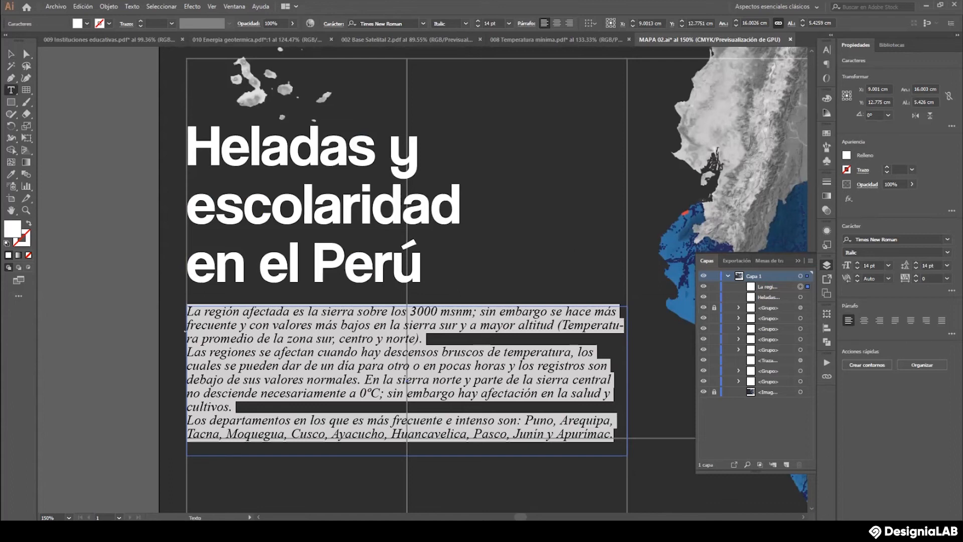
left_click(528, 25)
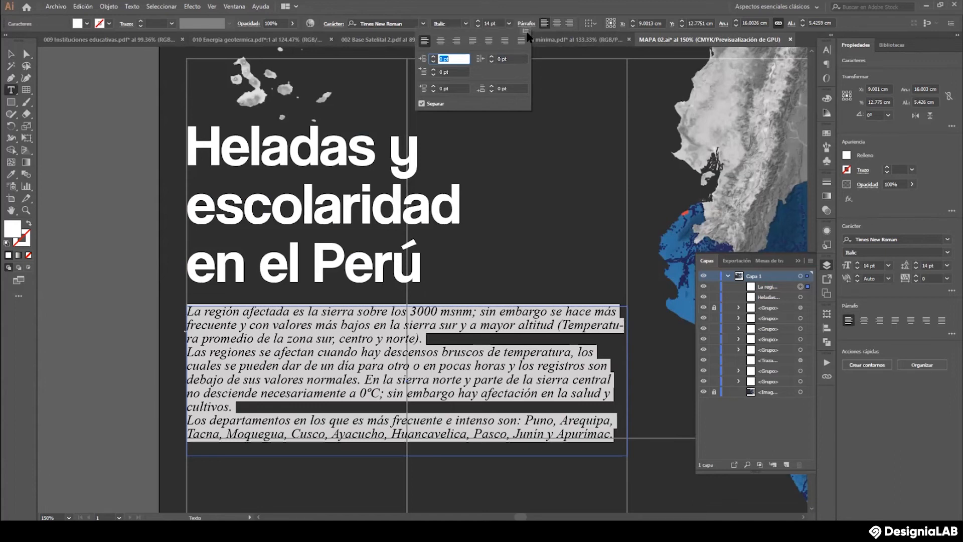
left_click(526, 31)
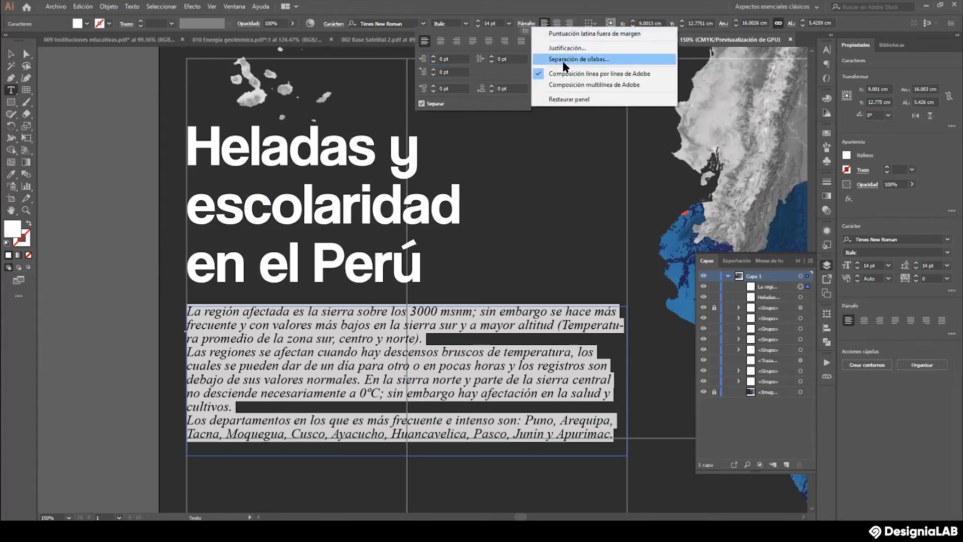
left_click(563, 61)
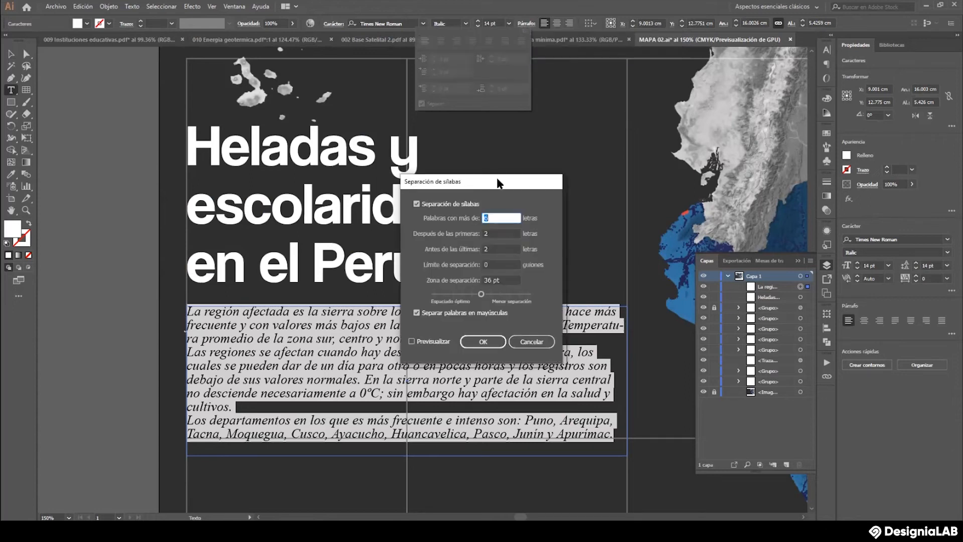
left_click_drag(497, 178, 582, 131)
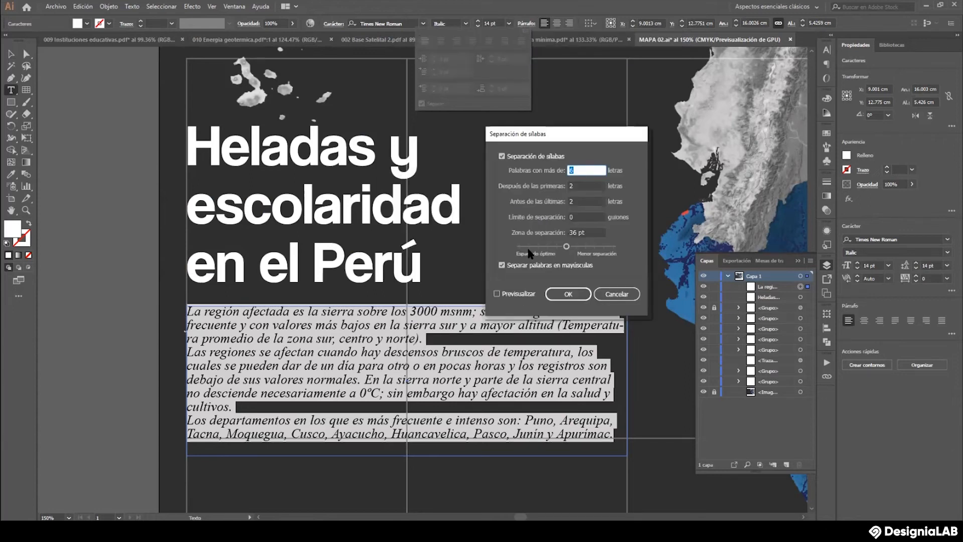
left_click(502, 157)
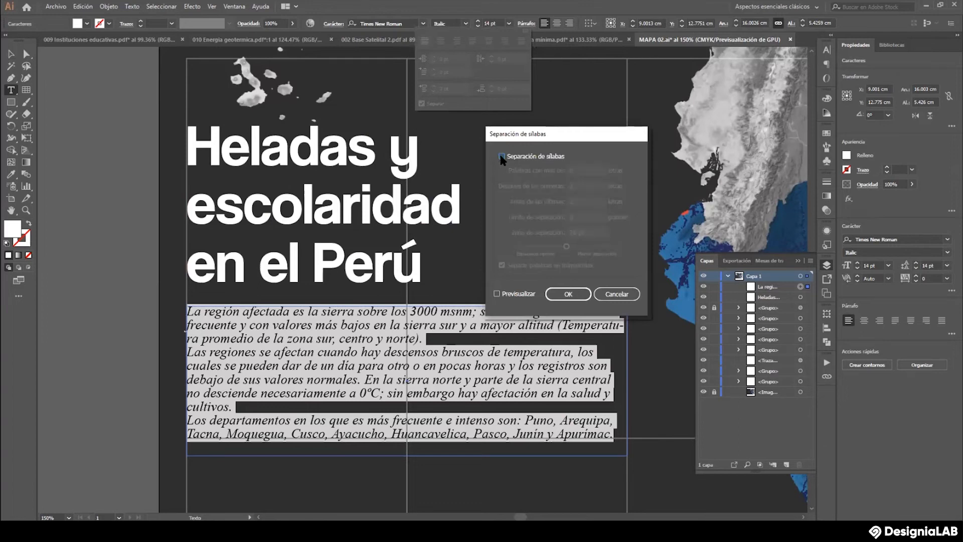
left_click(497, 294)
left_click_drag(571, 134, 629, 85)
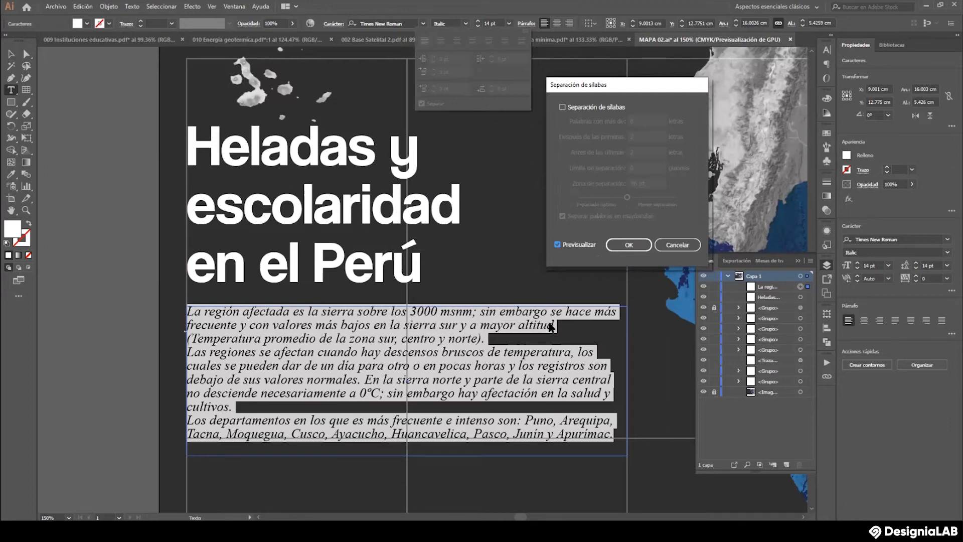
left_click(627, 245)
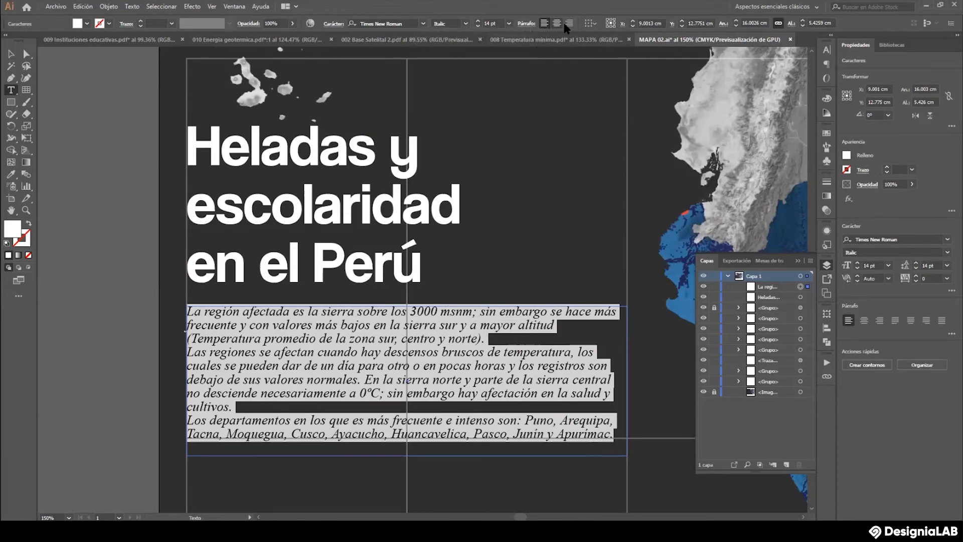
Justify the whole description with the last line of each paragraph aligned left.
left_click(526, 24)
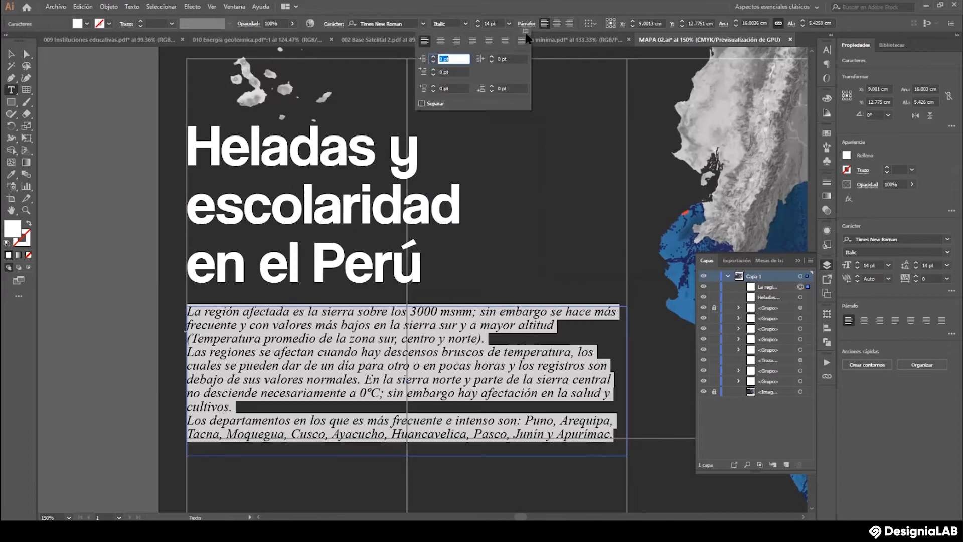
left_click(473, 42)
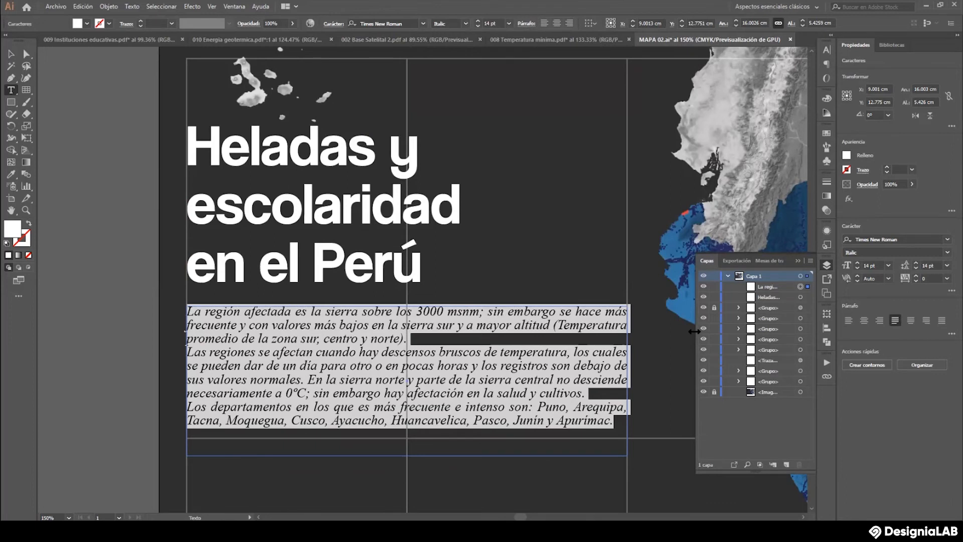
left_click(52, 184)
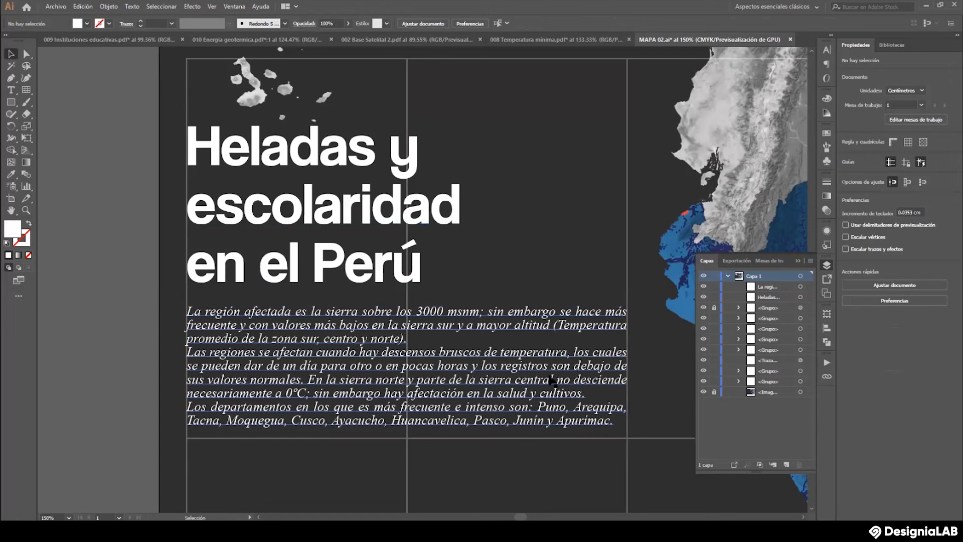
Rebreak the title into the three lines "Heladas", "y escolaridad" and "en el Perú".
key("z")
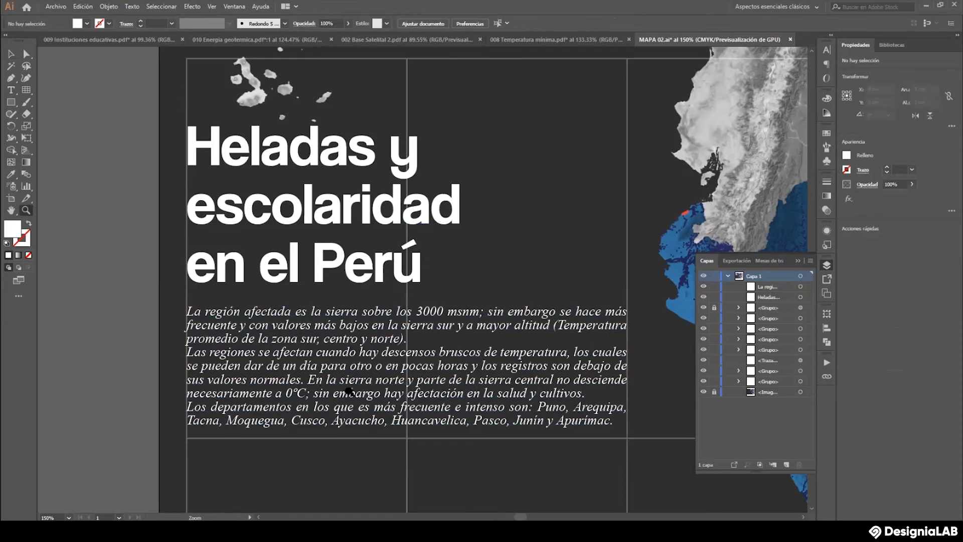
left_click(469, 358, "alt")
left_click(473, 292, "alt")
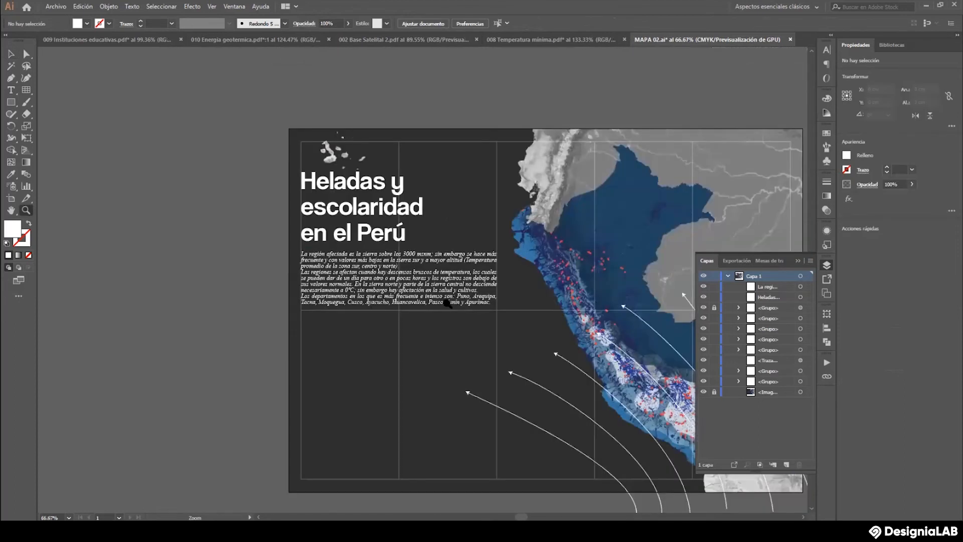
scroll(437, 319, "down", 3)
scroll(434, 327, "up", 3)
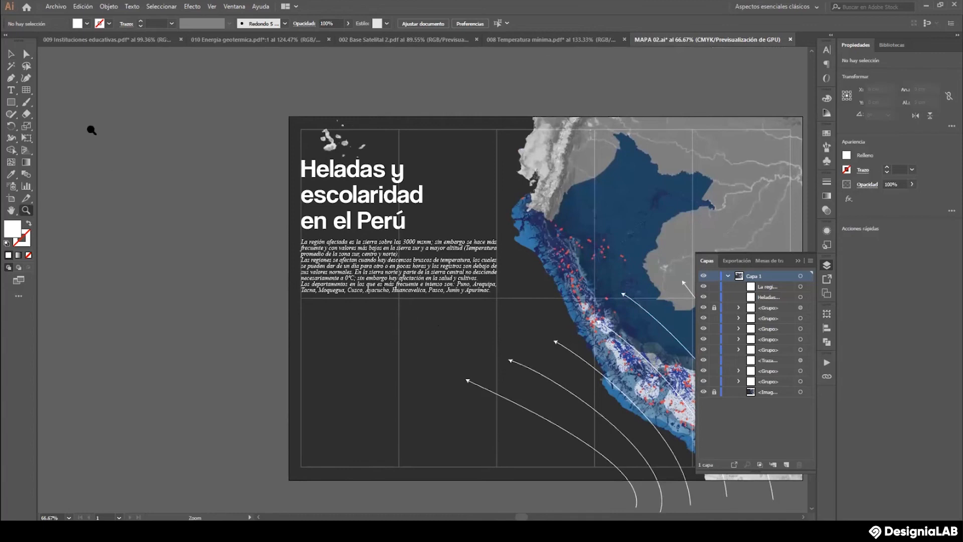
left_click(11, 54)
left_click(360, 169)
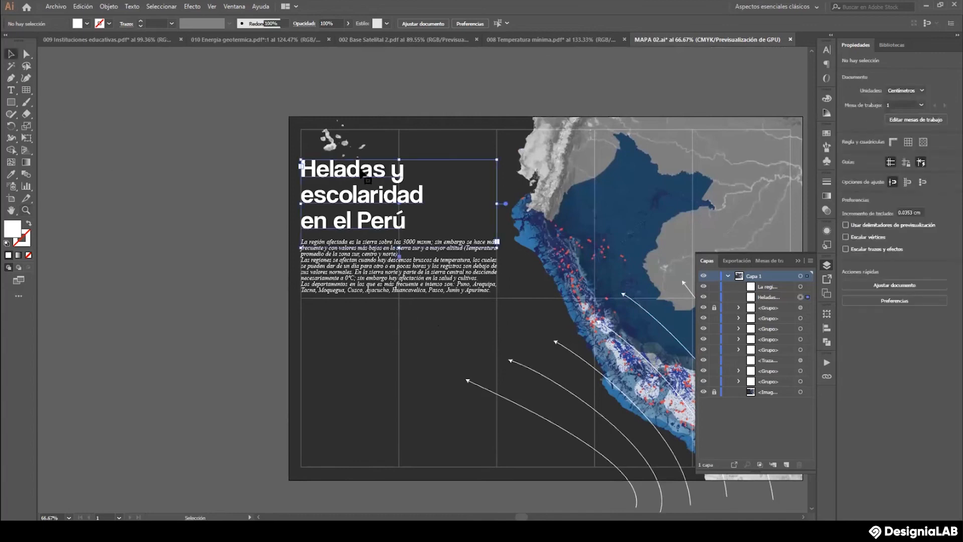
double_click(394, 170)
left_click_drag(392, 170, 404, 170)
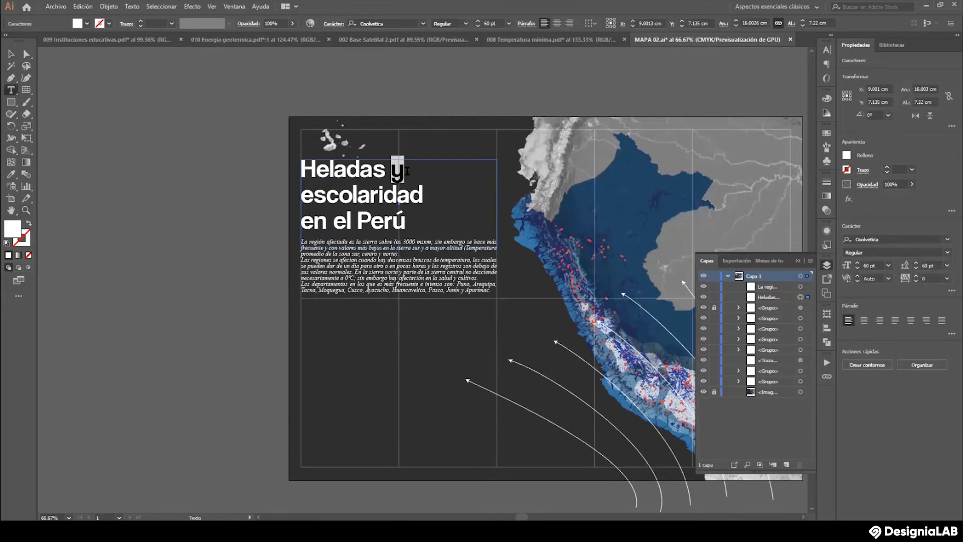
left_click(392, 170)
mouse_move(393, 171)
left_mouse_down()
mouse_move(409, 172)
mouse_move(391, 171)
left_mouse_up()
key("Return")
left_click(342, 194)
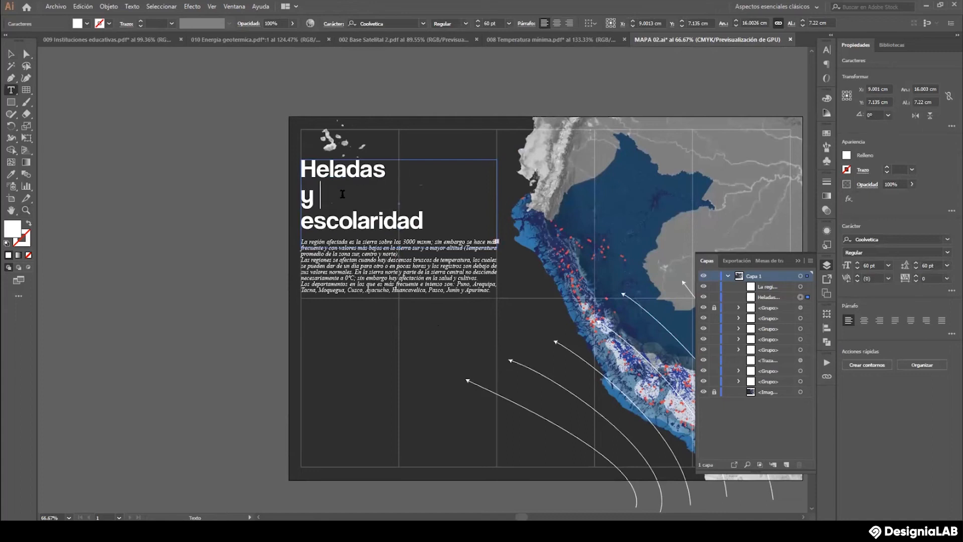
key("Delete")
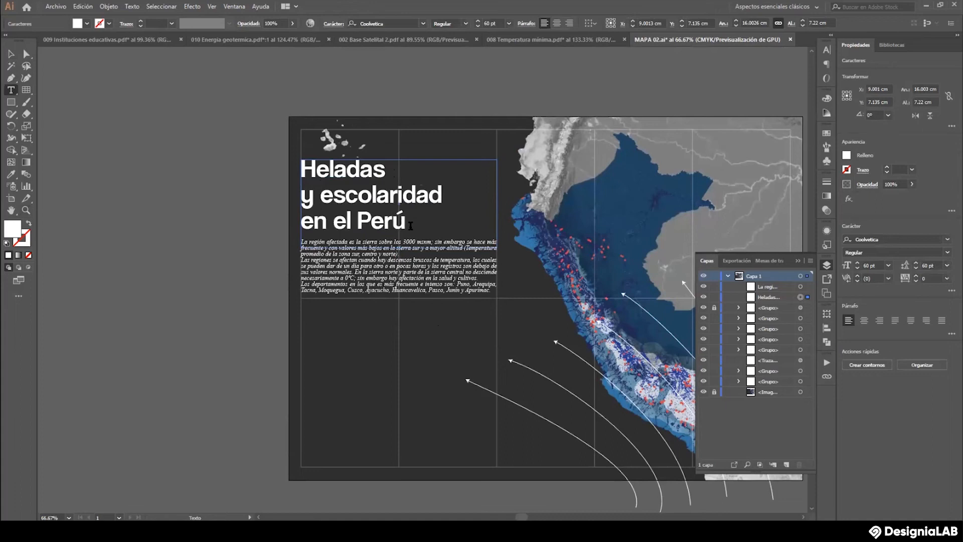
Set the leading of the whole three-line title to 48 pt.
left_click_drag(408, 226, 294, 178)
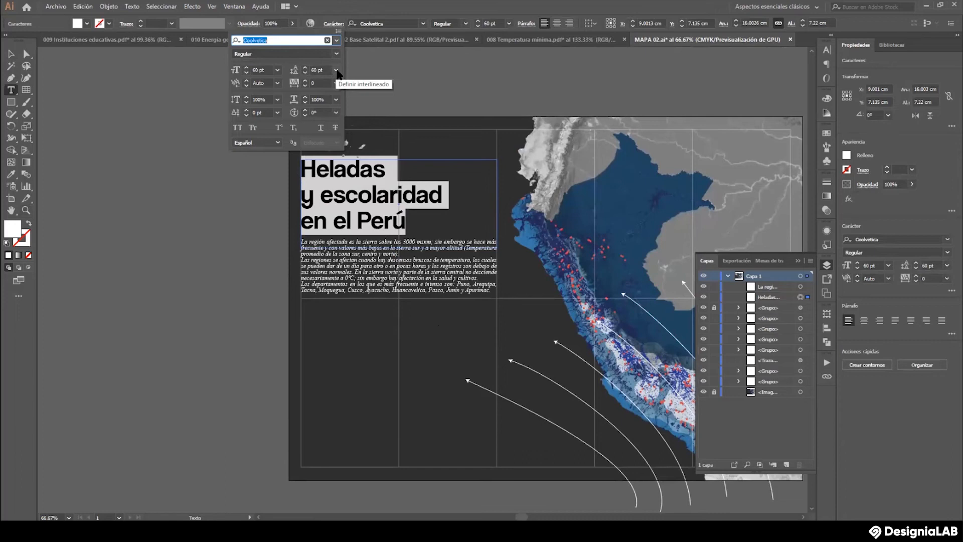
left_click(336, 70)
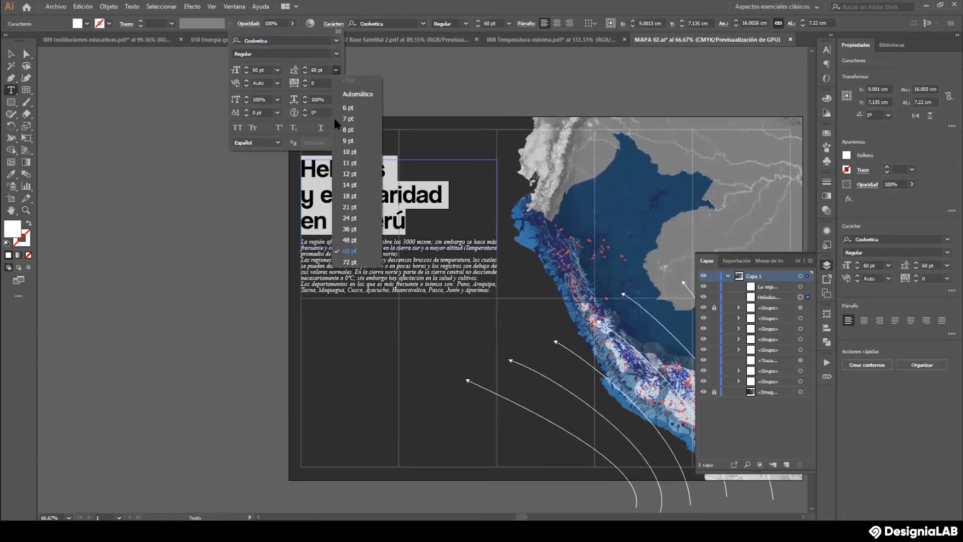
left_click(350, 240)
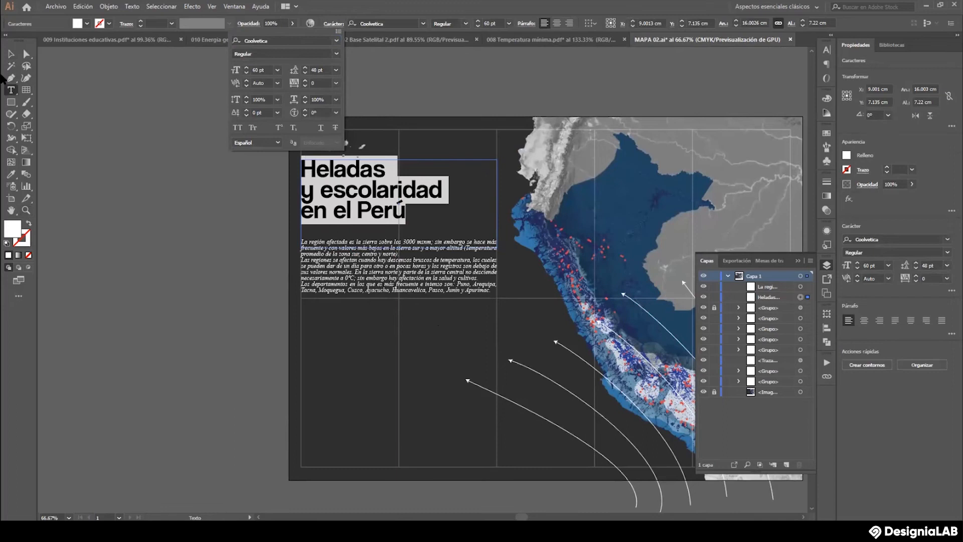
left_click(9, 55)
left_click(108, 131, "ctrl")
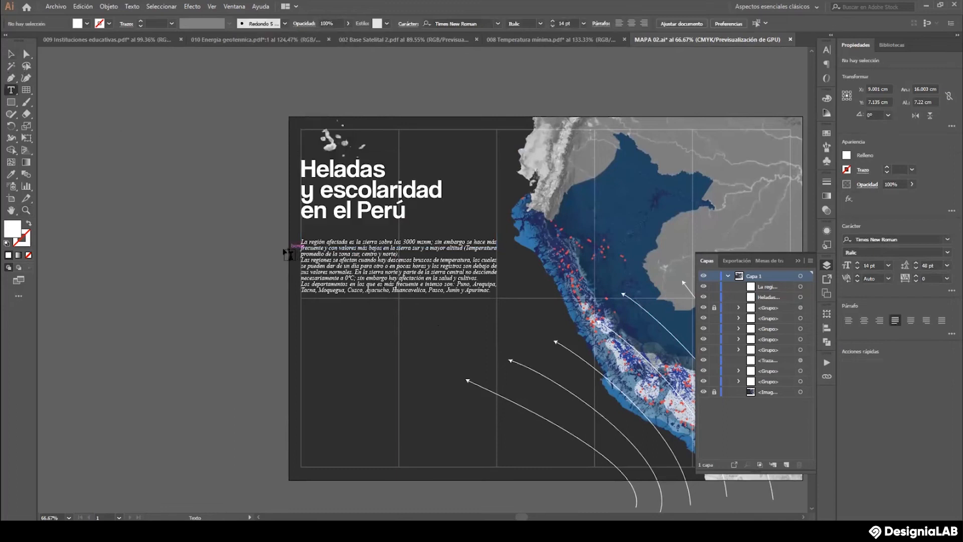
Move the description down about 0.4 cm to the grid line beneath it and the title down about 0.9 cm.
left_click(11, 54)
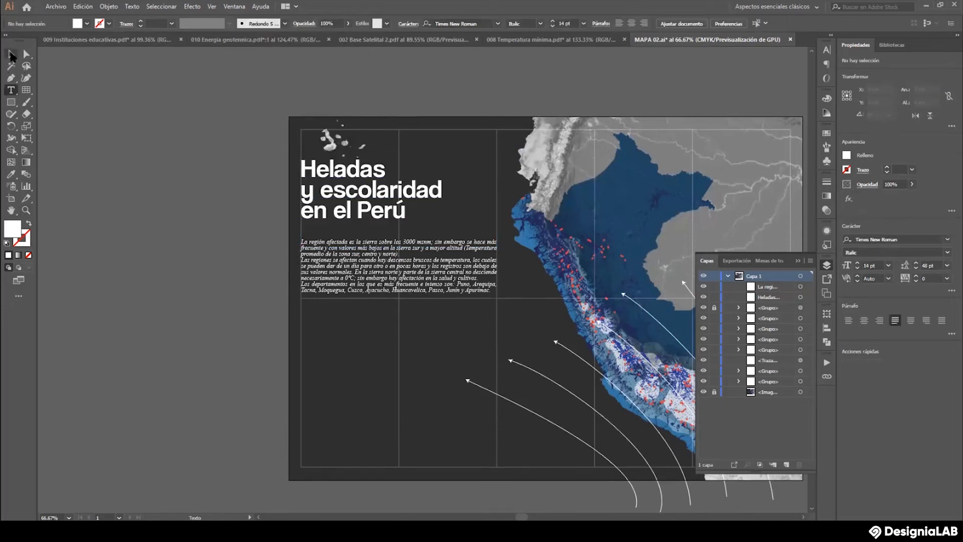
left_click_drag(359, 247, 381, 253)
left_click_drag(361, 197, 361, 208)
left_click(189, 175)
Draw a white square of about 0.65 cm without a stroke near the left edge of the lower-left grid cell.
scroll(241, 246, "down", 4)
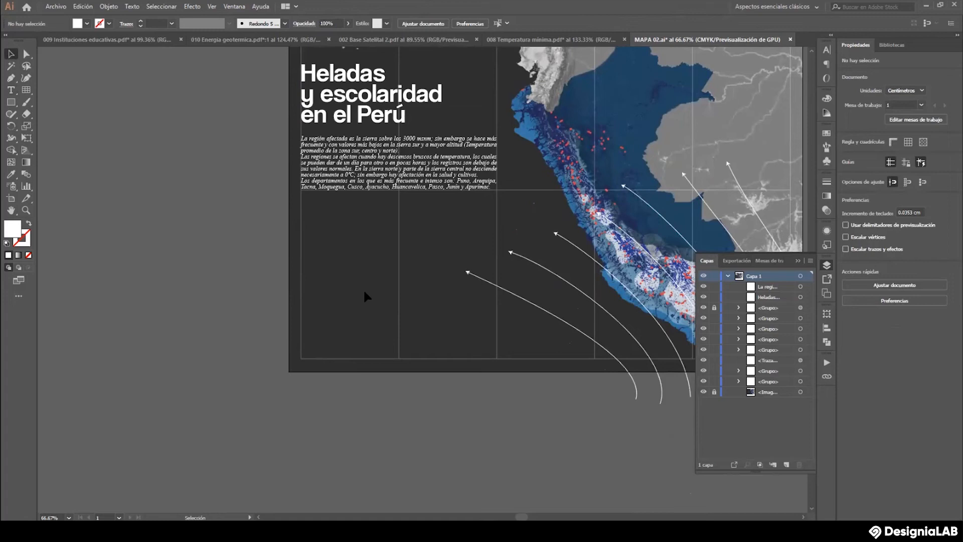
left_click(26, 210)
left_click(422, 276)
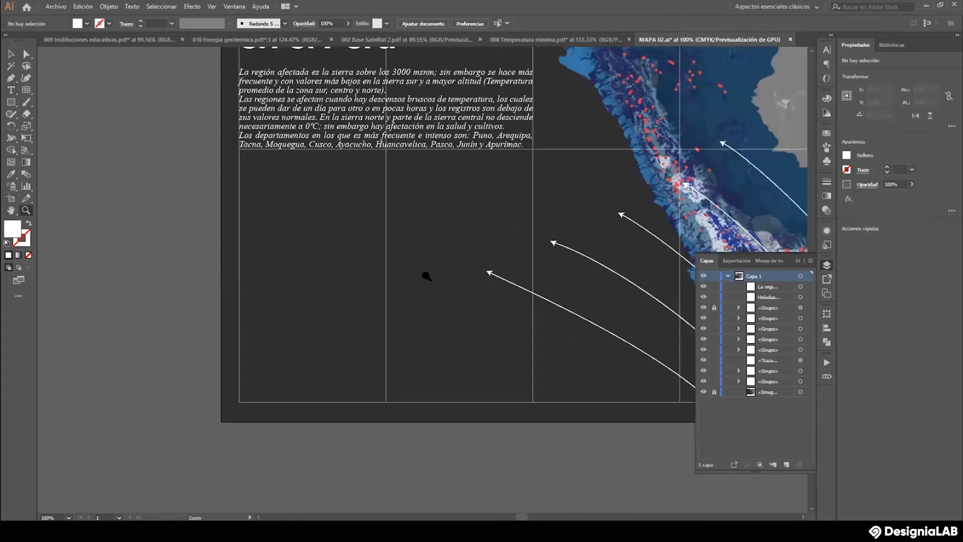
scroll(426, 273, "up", 3)
scroll(401, 265, "down", 2)
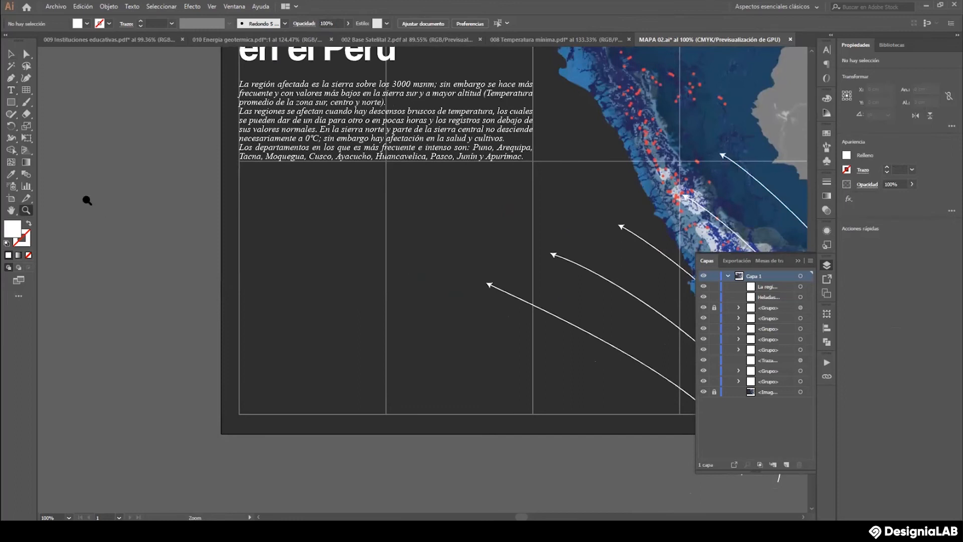
left_click(11, 101)
left_click_drag(248, 327, 261, 340)
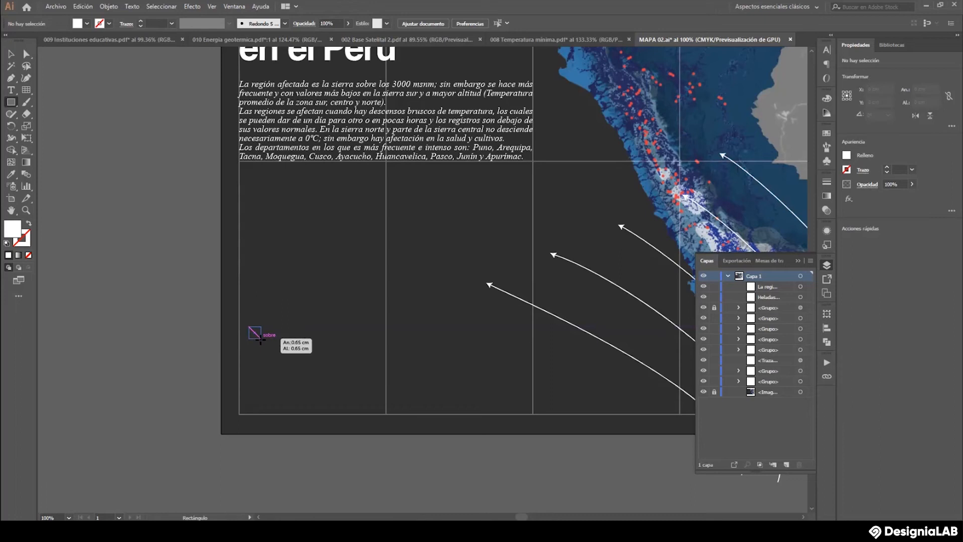
left_click_drag(260, 339, 261, 340)
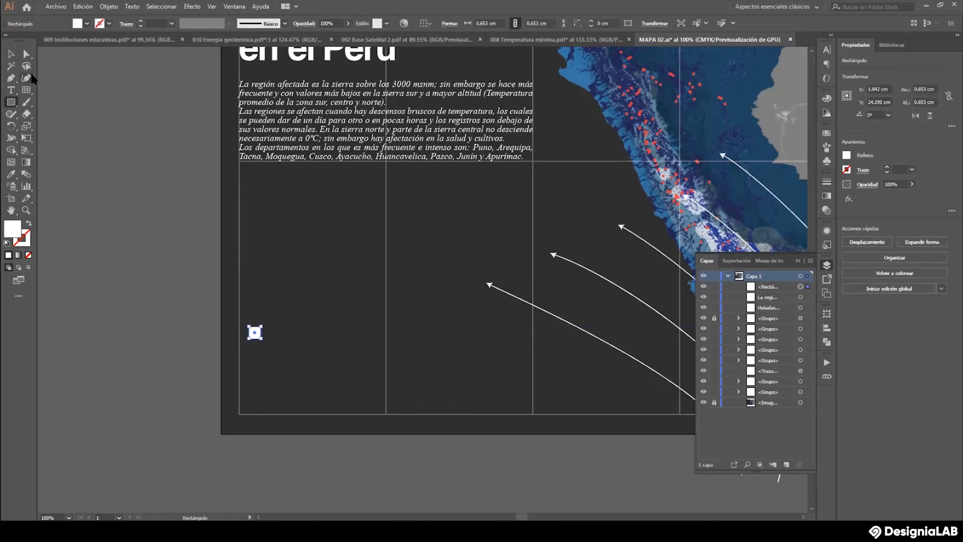
Duplicate the white square twice straight down at about 1 cm spacing and shift the column of three up about 0.2 cm.
left_click(12, 56)
left_click(300, 334)
left_click_drag(256, 340, 258, 350)
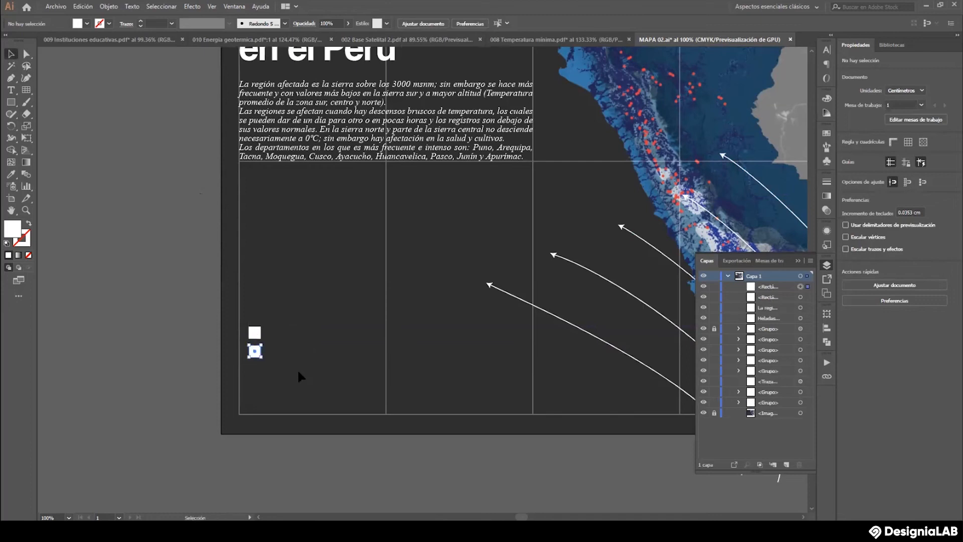
key("ctrl+d")
left_click_drag(279, 312, 255, 382)
left_click_drag(254, 343, 254, 338)
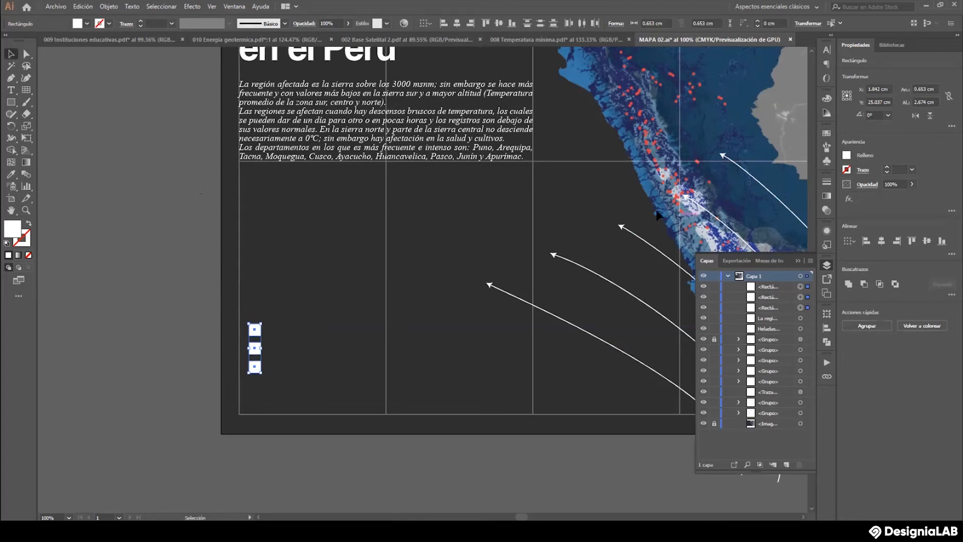
left_click(26, 211)
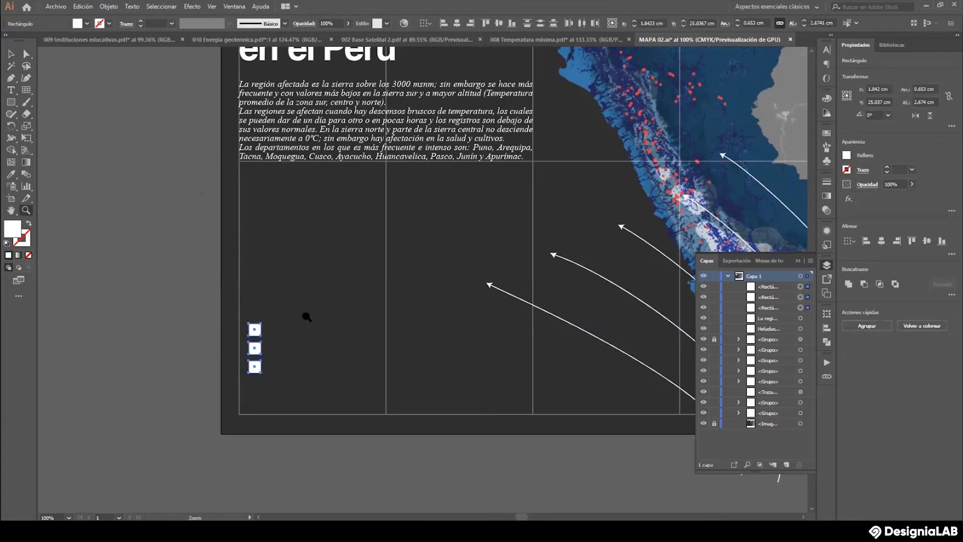
left_click(293, 356)
scroll(446, 270, "down", 2)
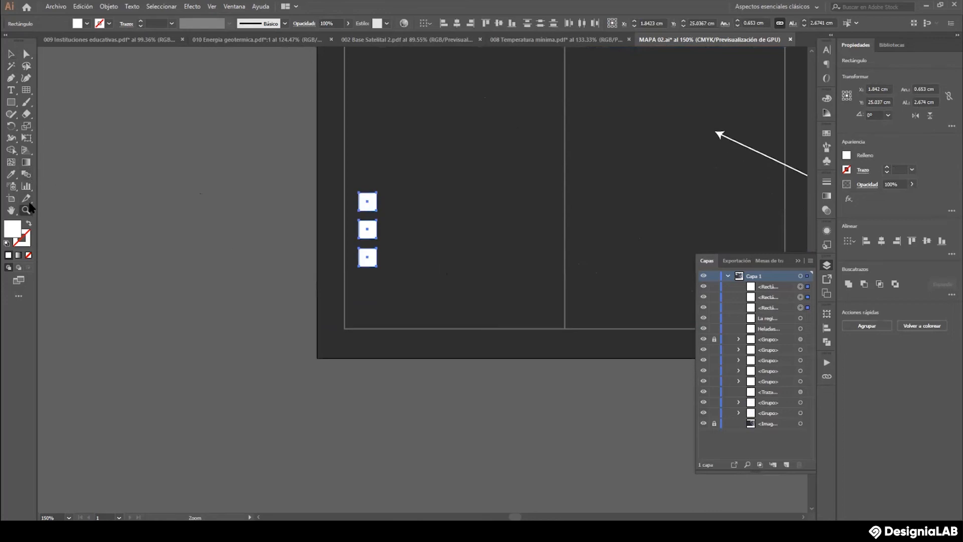
left_click(407, 287)
left_click(396, 277)
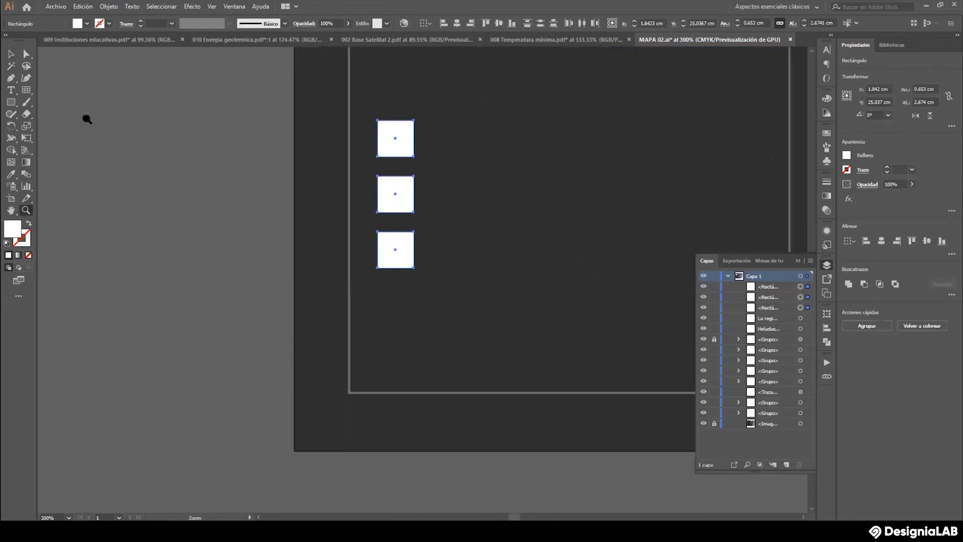
left_click_drag(17, 102, 92, 135)
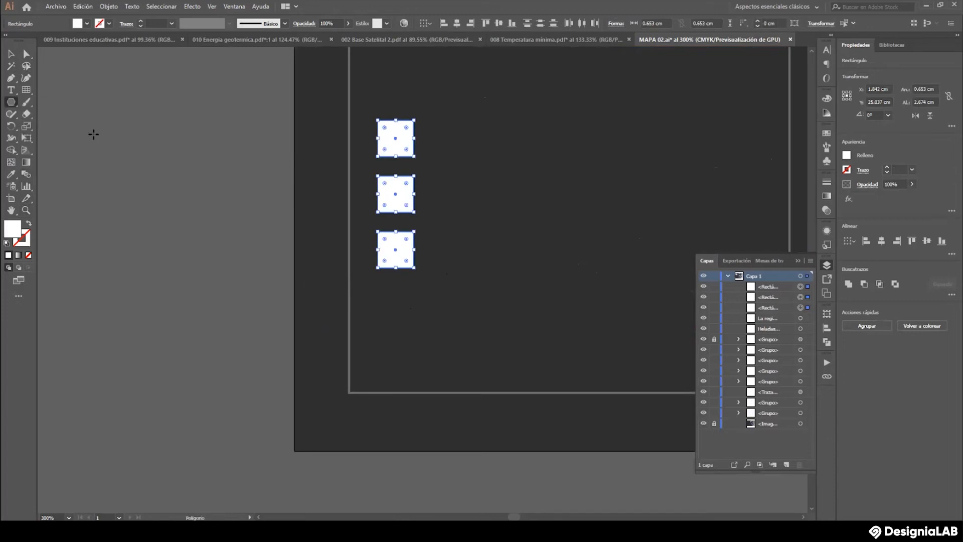
left_click_drag(394, 293, 403, 302)
key("ctrl+z")
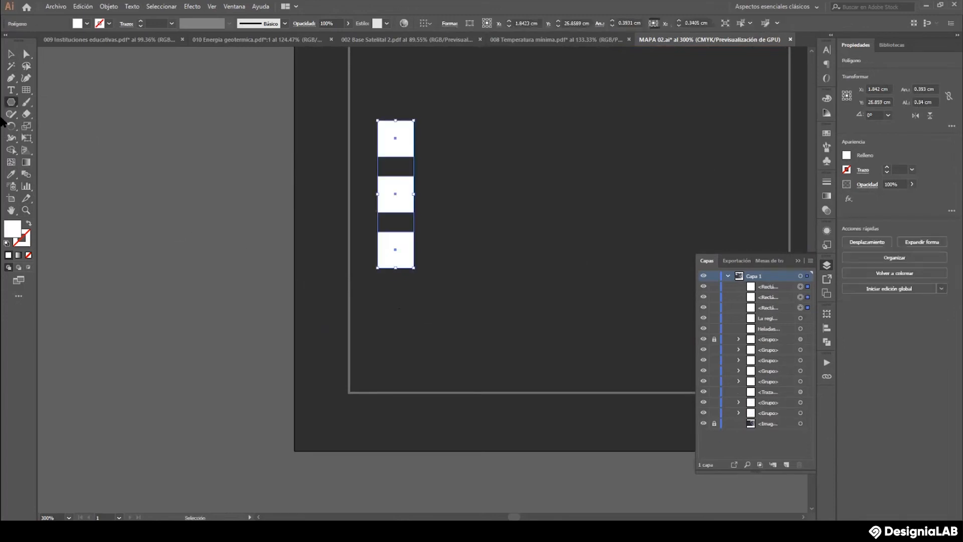
Draw a white circle about 0.2 cm across centred beneath the legend squares and a duplicate about 0.38 cm across below it.
left_click_drag(15, 106, 51, 127)
mouse_move(396, 304)
left_mouse_down()
mouse_move(408, 321)
mouse_move(402, 314)
left_mouse_up()
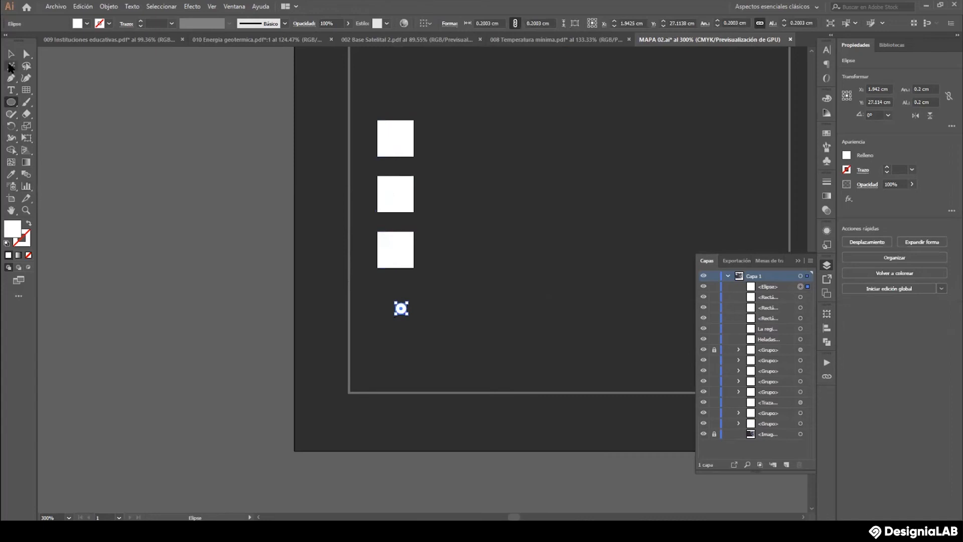
left_click(11, 54)
left_click(412, 319)
mouse_move(400, 307)
left_mouse_down()
mouse_move(395, 296)
mouse_move(395, 329)
mouse_move(406, 318)
left_mouse_up()
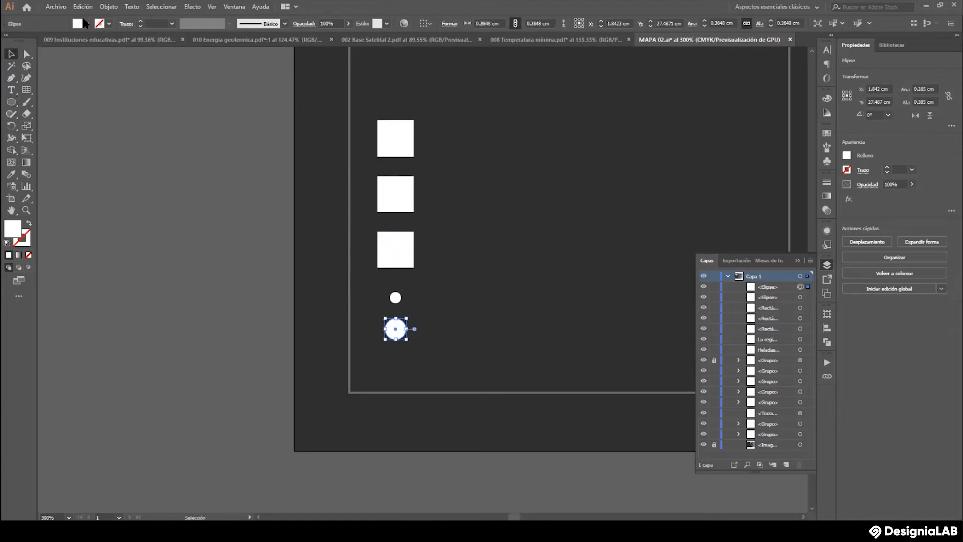
Draw a horizontal line about 0.85 cm long below the two circles and copy the curved arrows' white 1 pt stroke onto it.
left_click(25, 210)
left_click(438, 236, "alt")
left_click(514, 232, "alt")
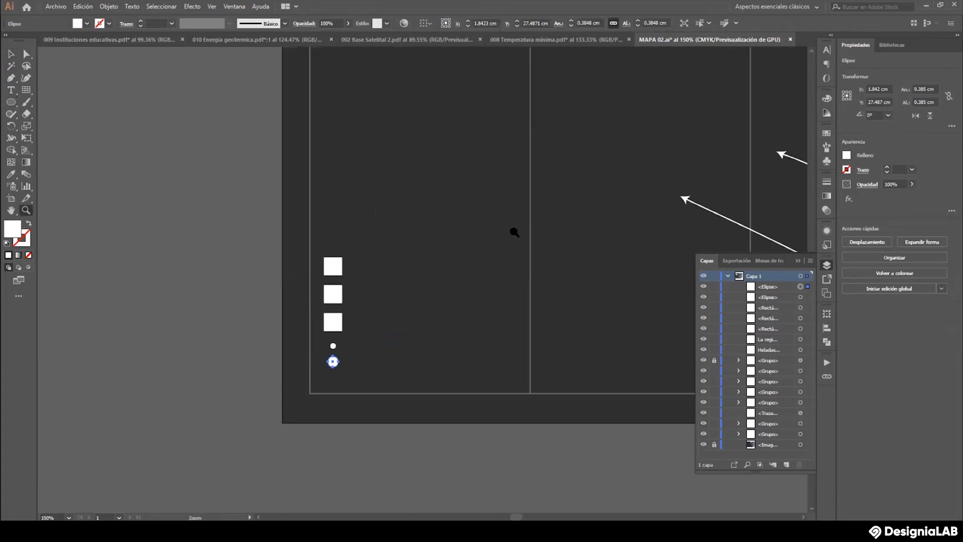
left_click(515, 232, "alt")
scroll(605, 243, "down", 2)
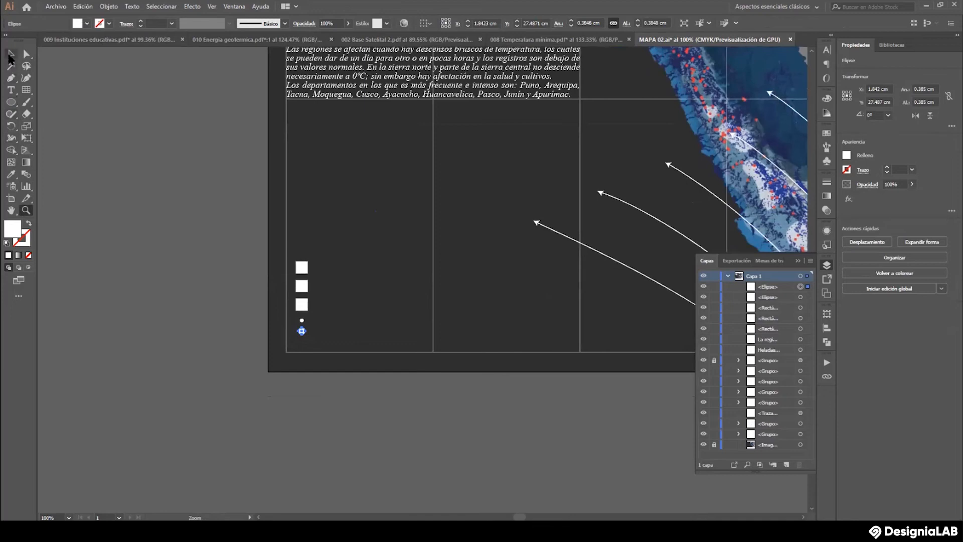
left_click(11, 77)
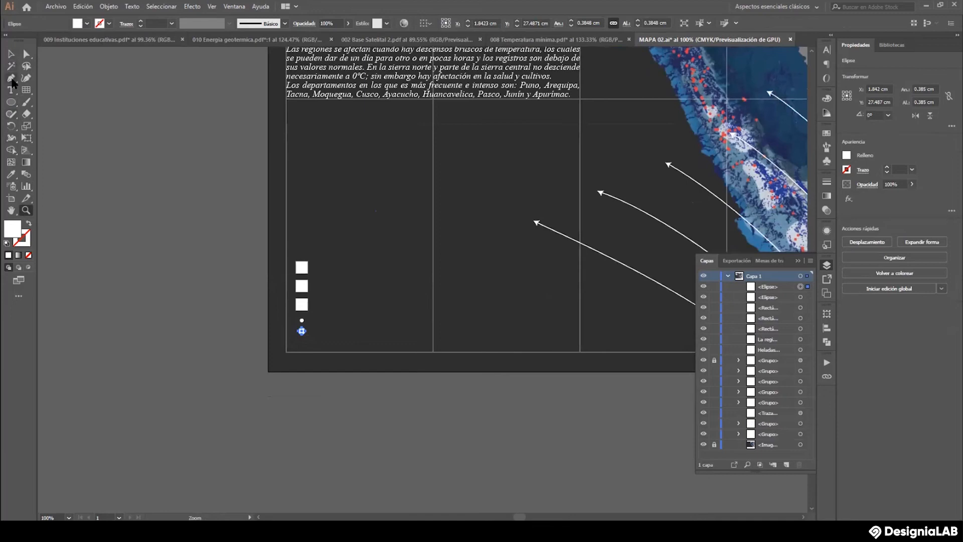
left_click(295, 343)
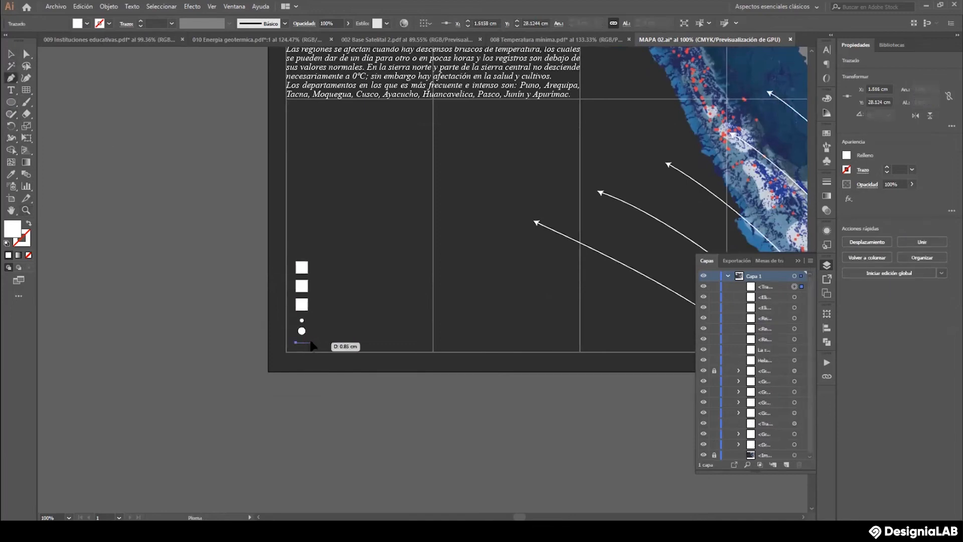
left_click(311, 343)
left_click(11, 174)
left_click(543, 225)
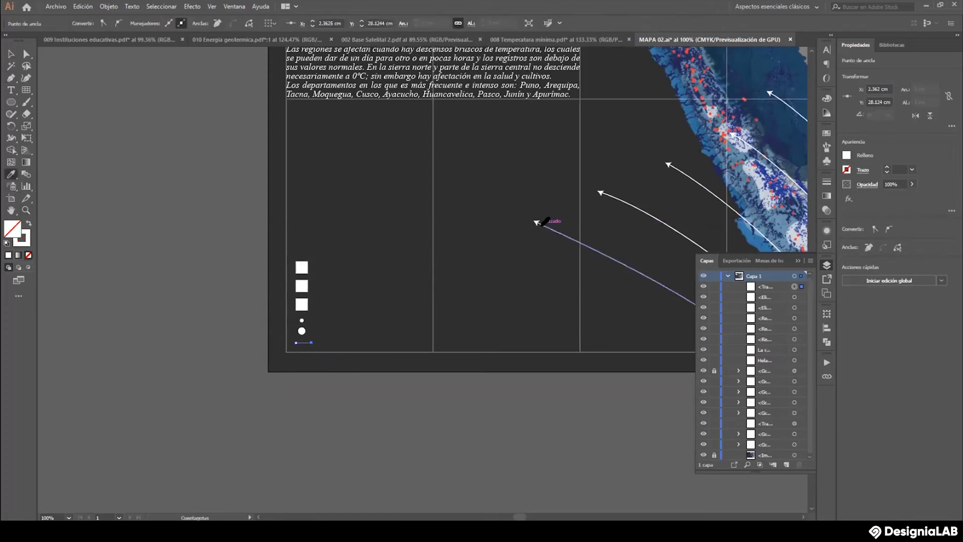
left_click(12, 52)
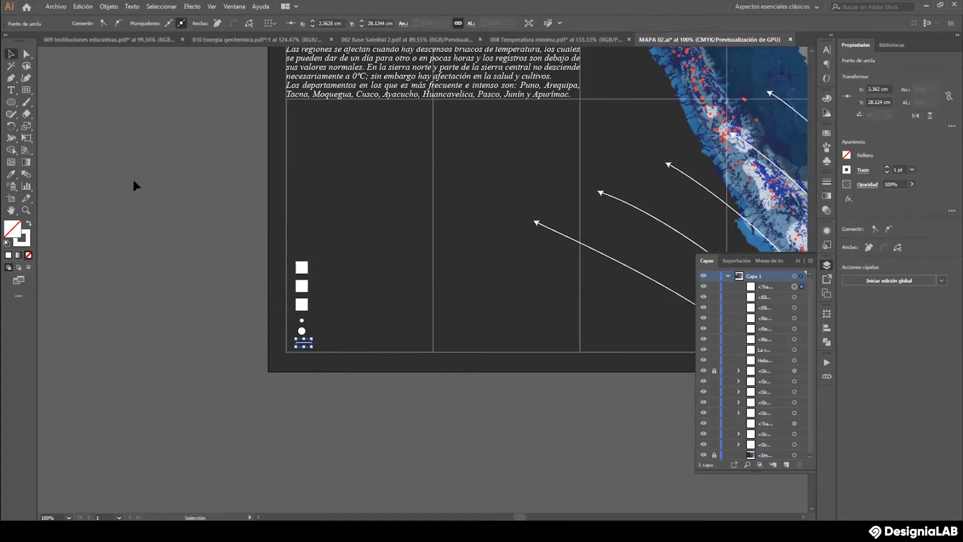
Add the Flecha 1 arrowhead to the start of the short legend line.
left_click(308, 348)
left_click(307, 344)
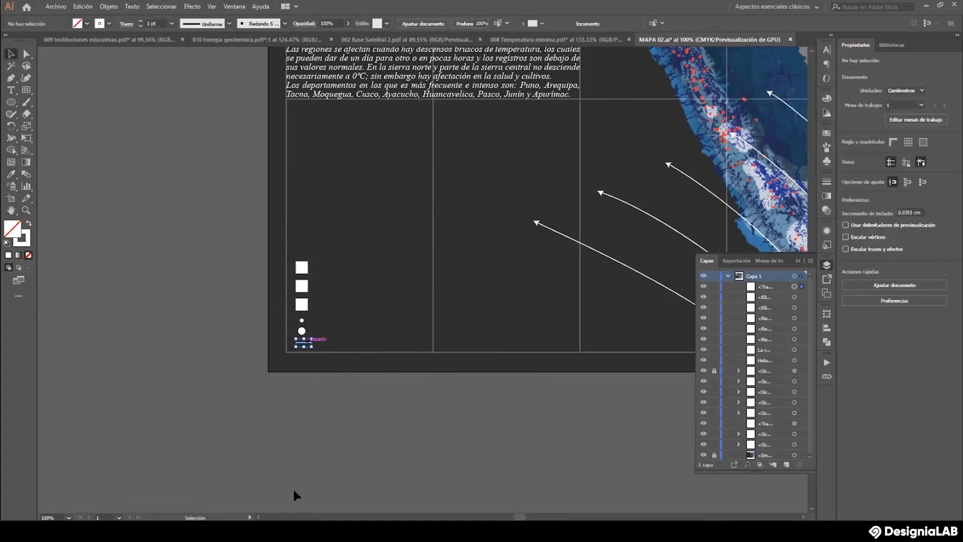
left_click(828, 182)
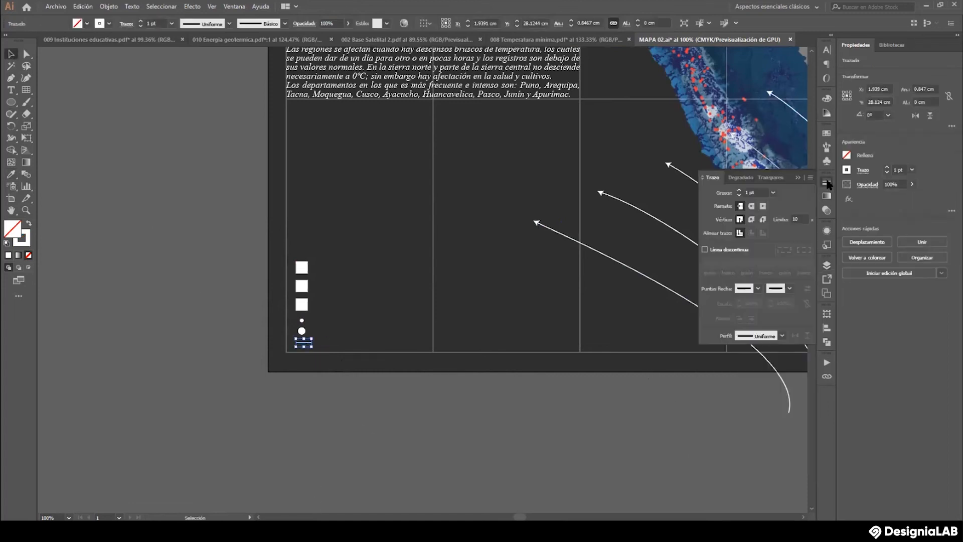
left_click(747, 291)
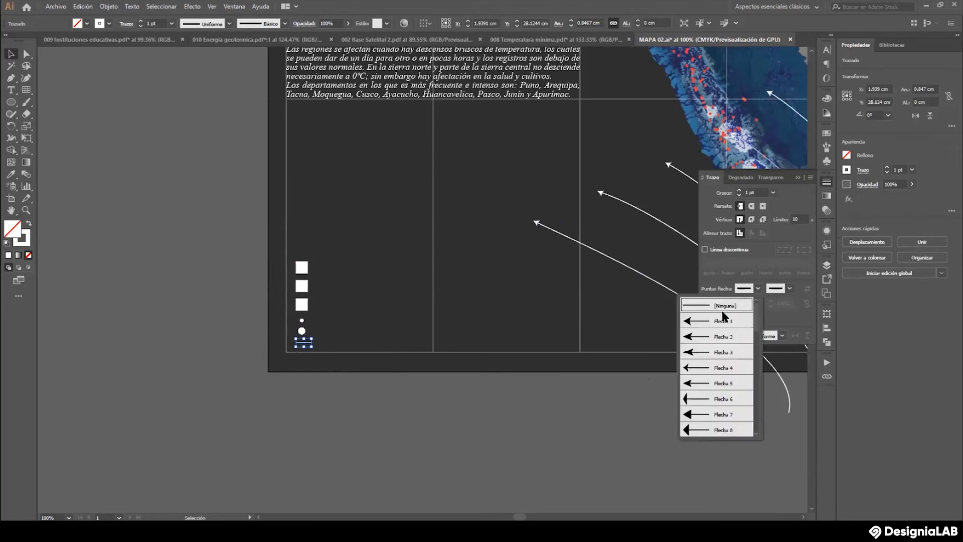
left_click(721, 319)
left_click(351, 417)
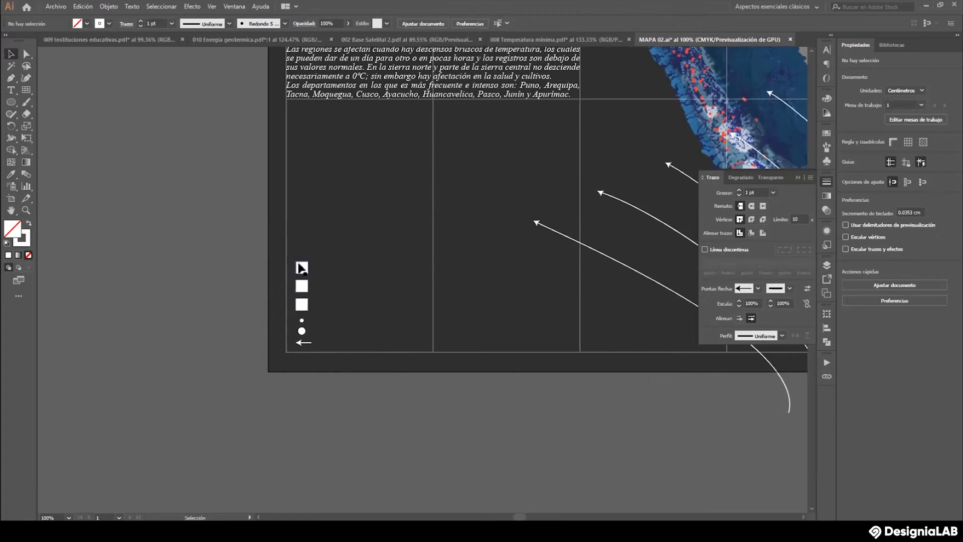
Fill the top legend square with the medium blue sampled from the map's coastal strip.
left_click_drag(521, 517, 531, 516)
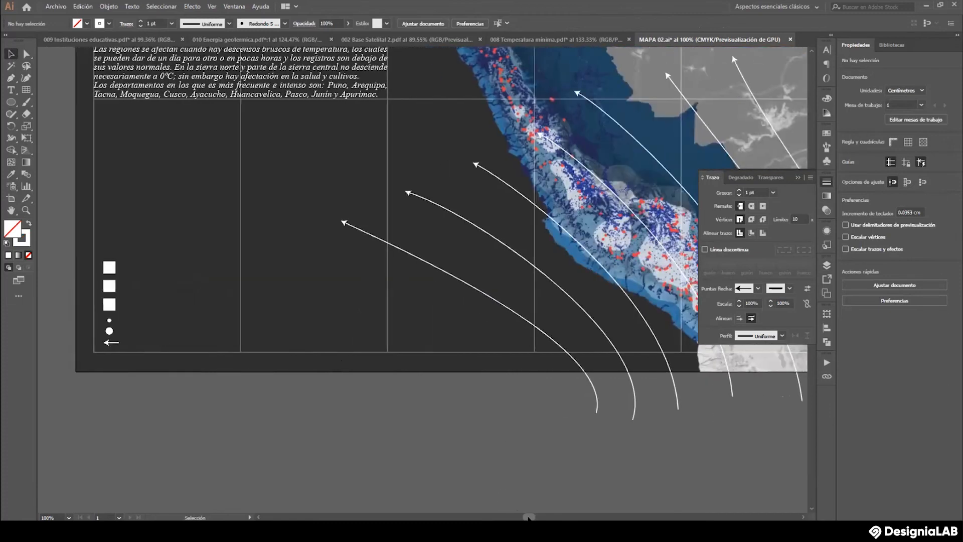
left_click(798, 178)
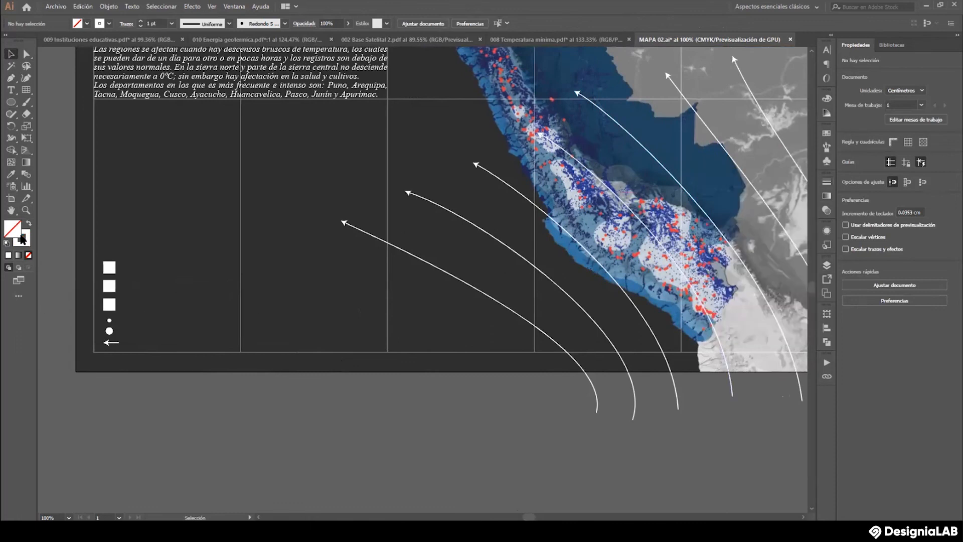
left_click(109, 267)
left_click(110, 287)
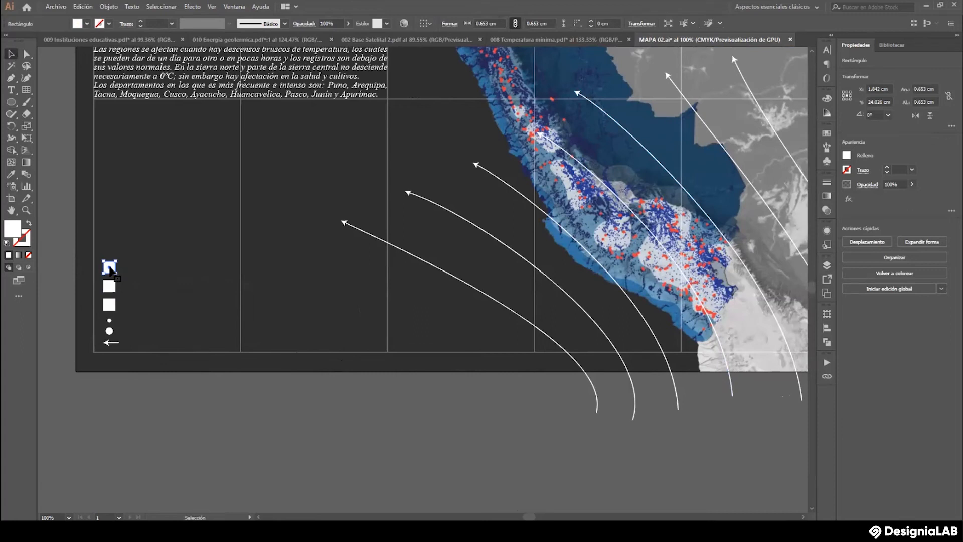
left_click(10, 174)
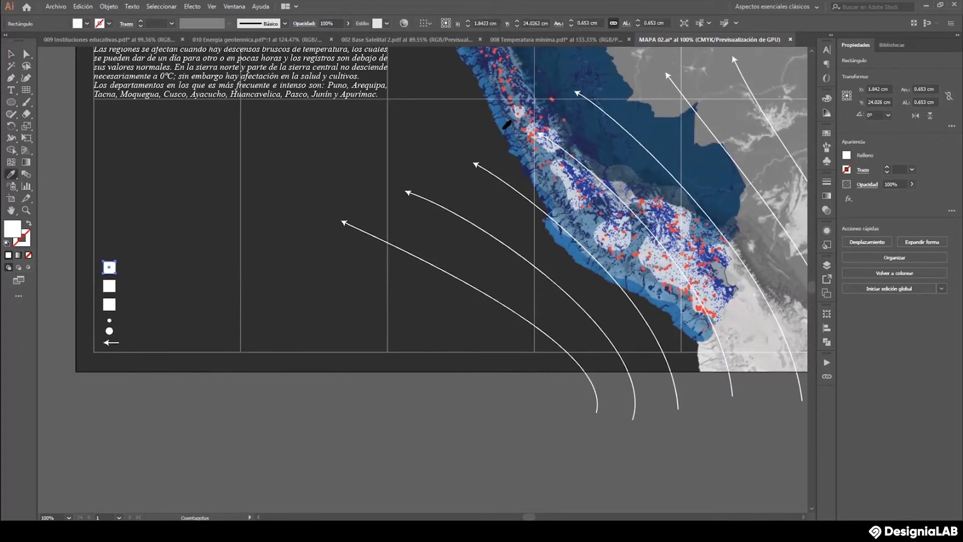
left_click(504, 122)
key("v")
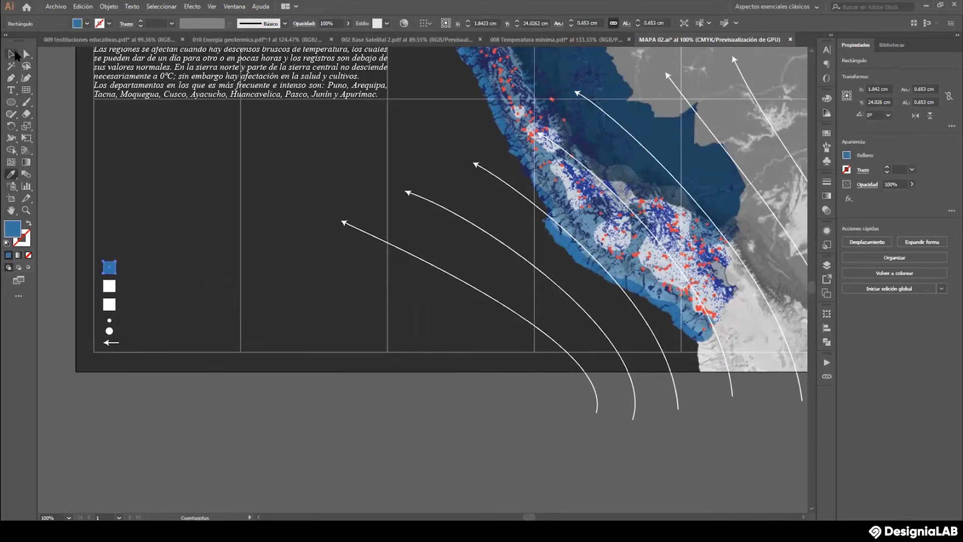
Fill the middle legend square with the lighter greyish blue sampled from the map's inner band.
left_click(109, 286)
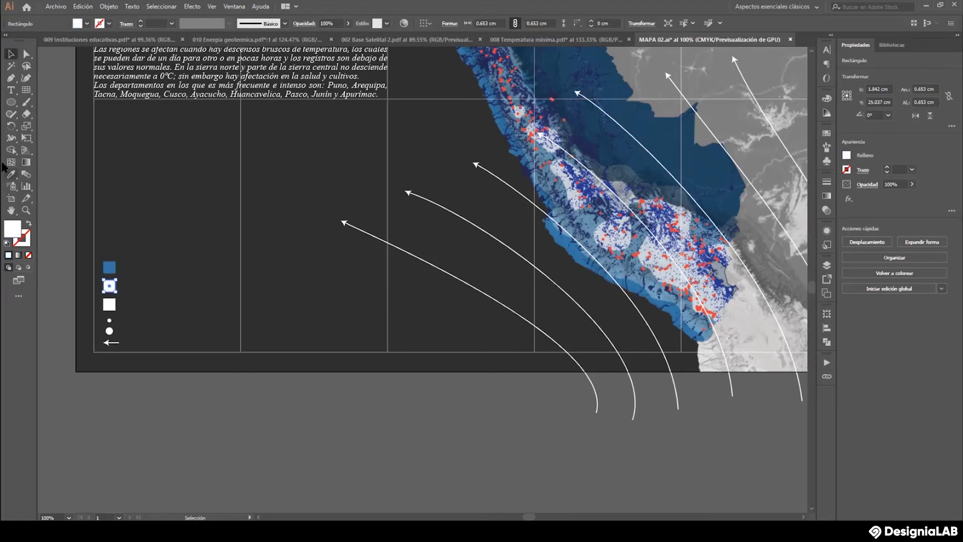
left_click(10, 174)
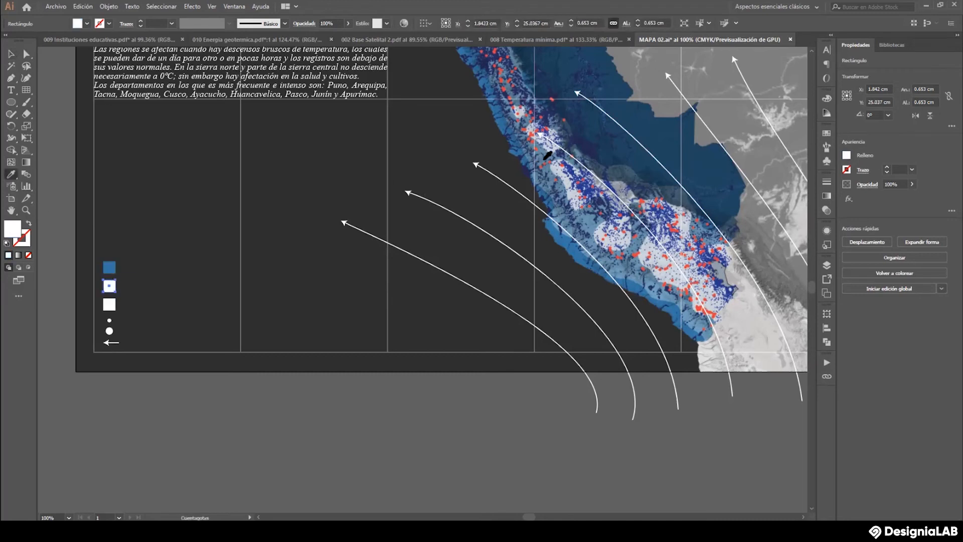
left_click(545, 158)
left_click(10, 54)
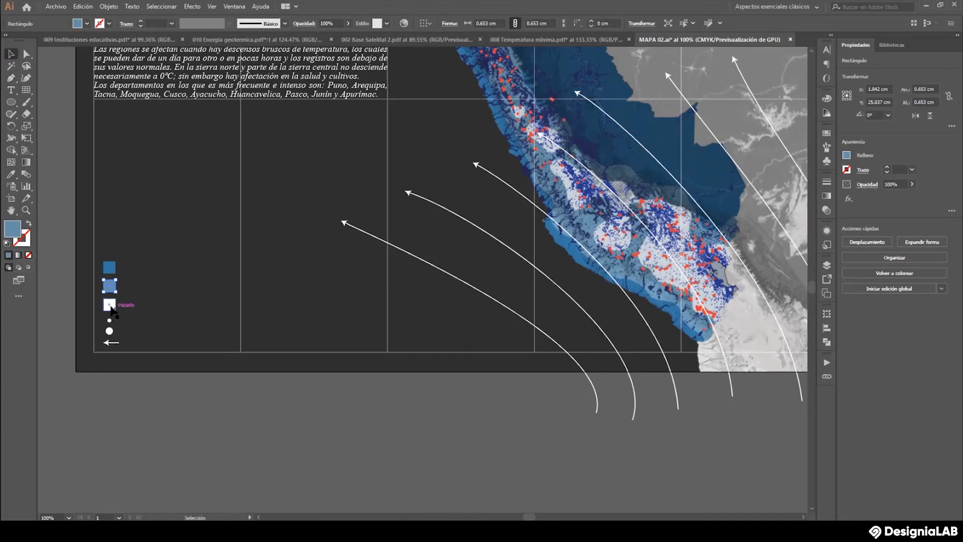
Fill the bottom legend square with the pale grey sampled from the map's highland area.
left_click(110, 306)
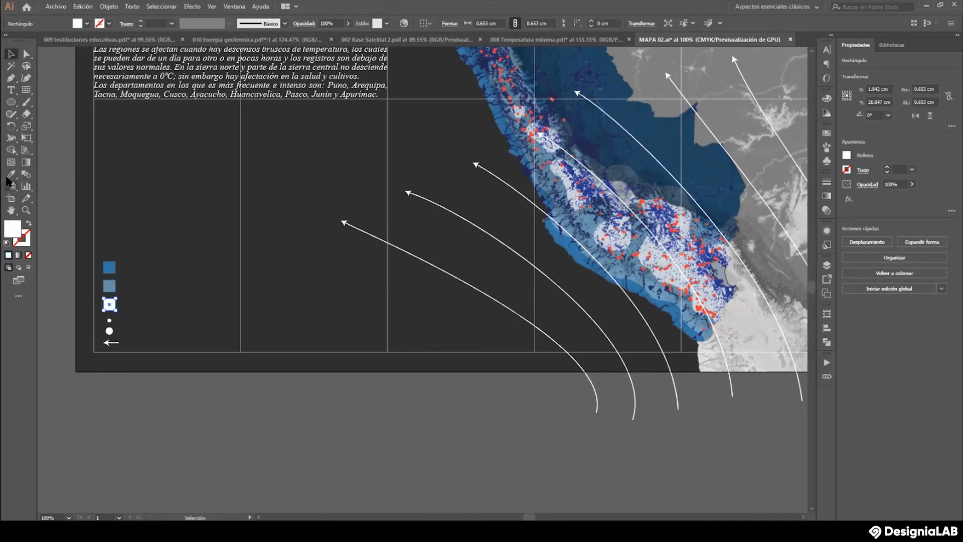
left_click(10, 174)
left_click(569, 193)
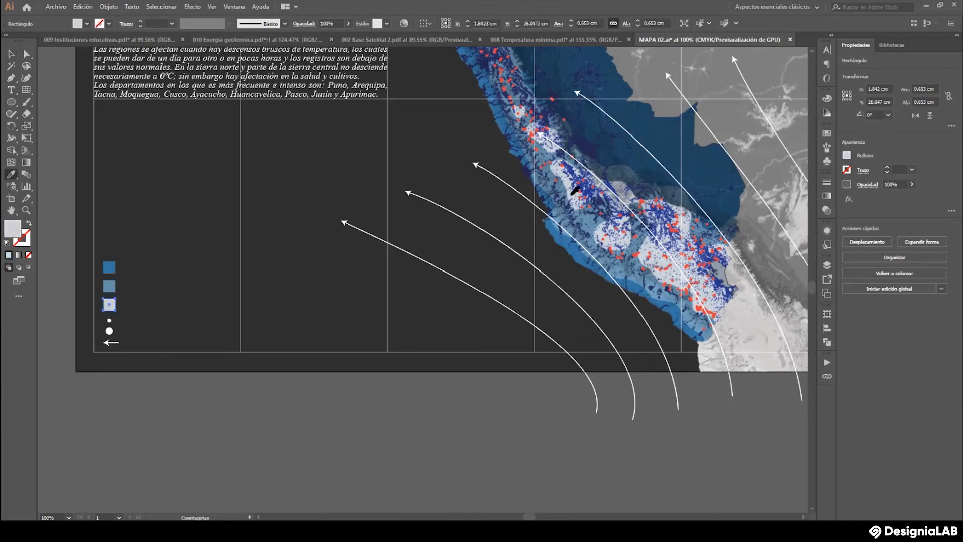
left_click(11, 54)
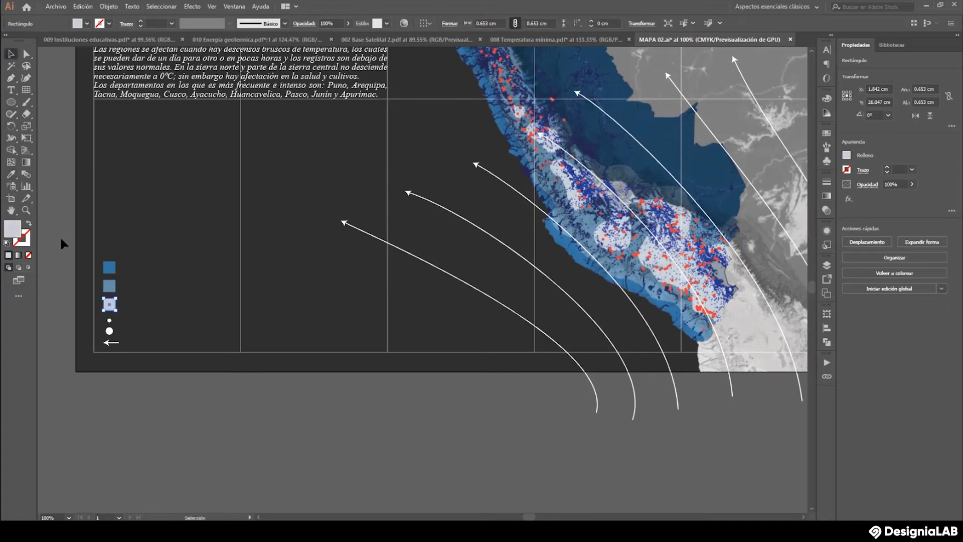
left_click(155, 409)
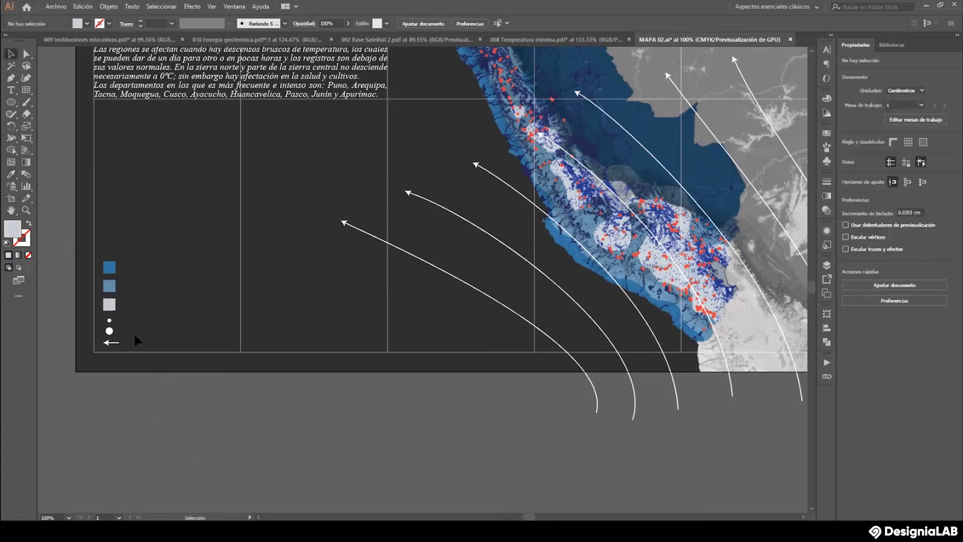
Fill the small legend circle with the dark blue sampled from the dots on the map.
left_click(109, 320)
key("i")
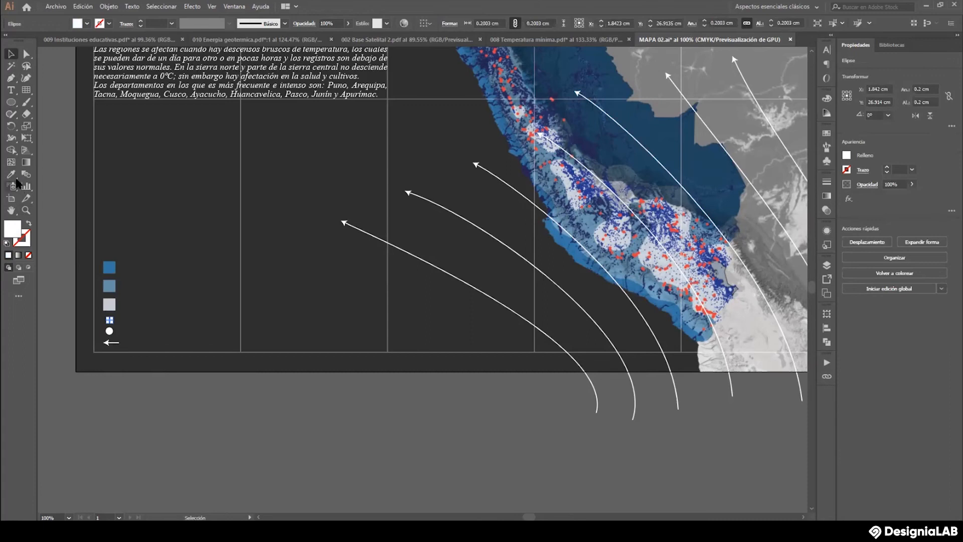
left_click(582, 182)
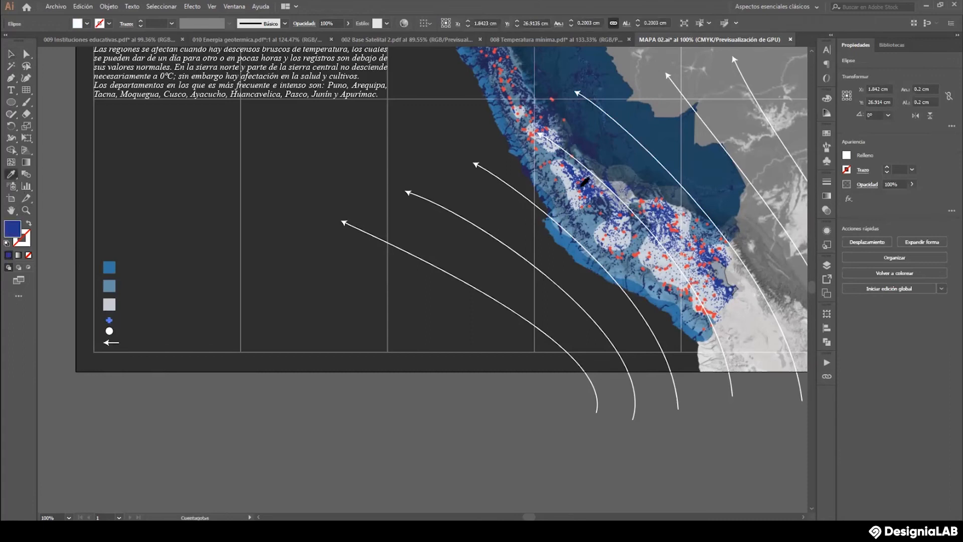
left_click(10, 53)
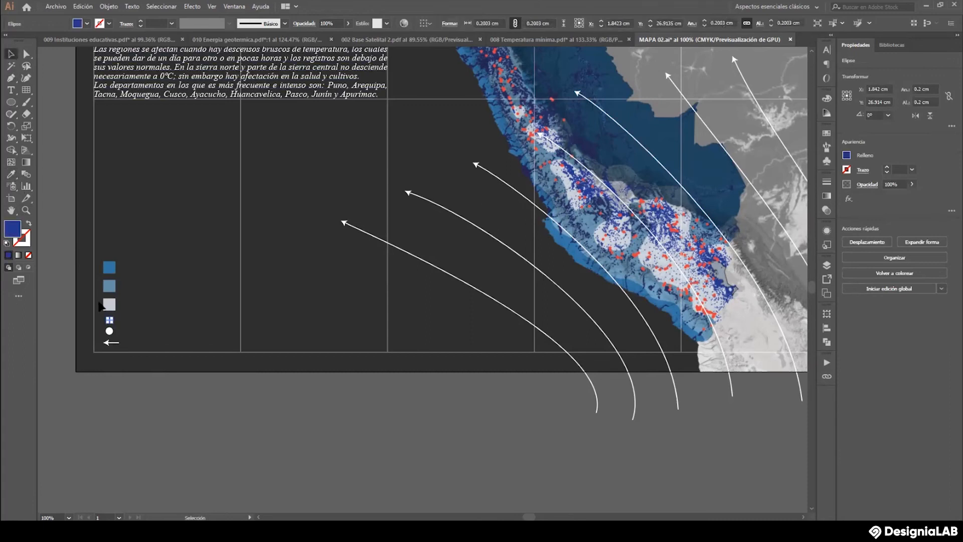
left_click(142, 414)
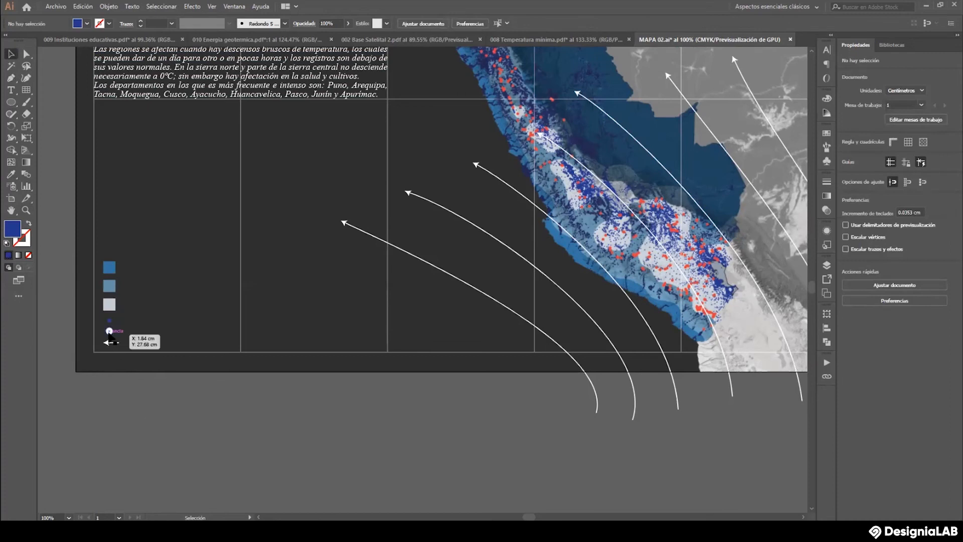
Fill the larger legend circle with the red sampled from the dots on the map.
left_click(109, 331)
left_click(10, 174)
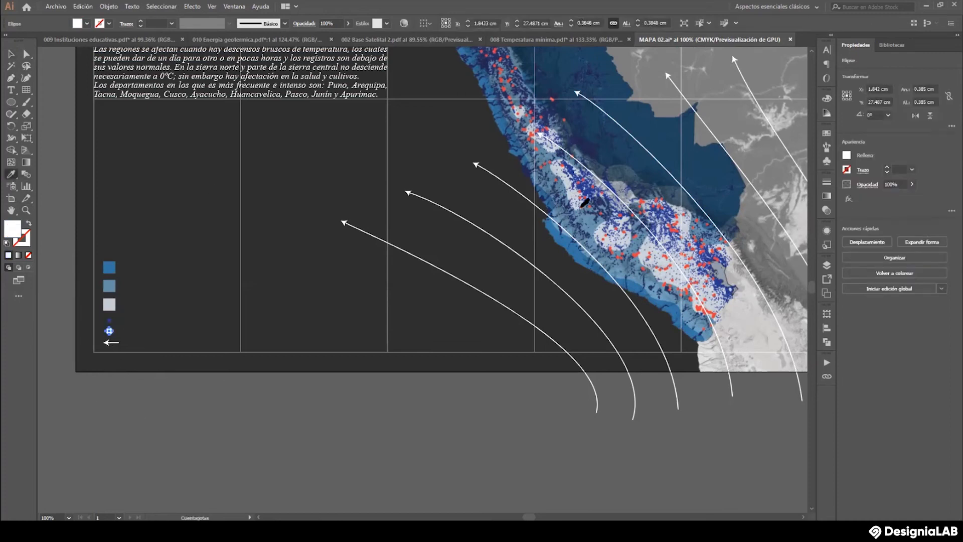
left_click(580, 191)
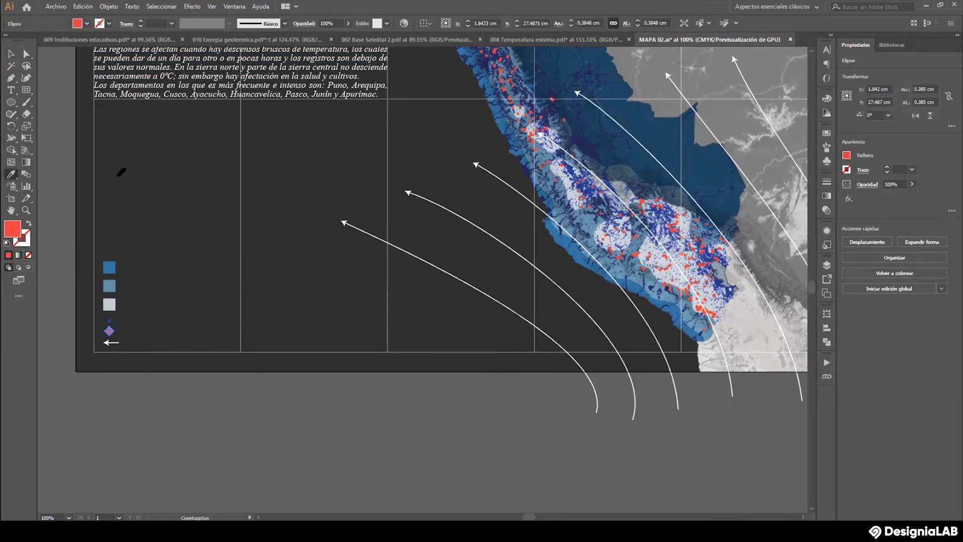
left_click(11, 54)
left_click(139, 396)
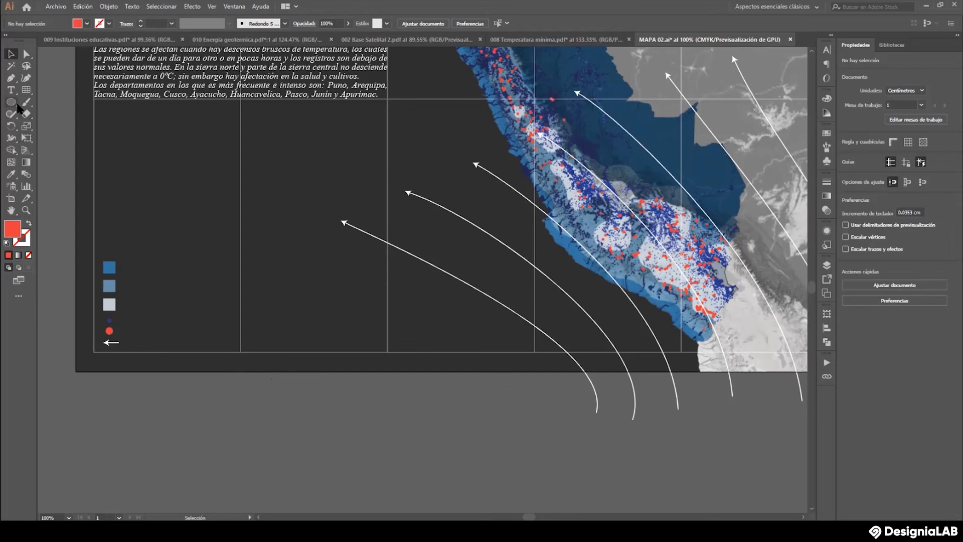
Place a white 14 pt Times New Roman Italic placeholder text label beside the top legend square.
left_click(12, 91)
left_click(130, 270)
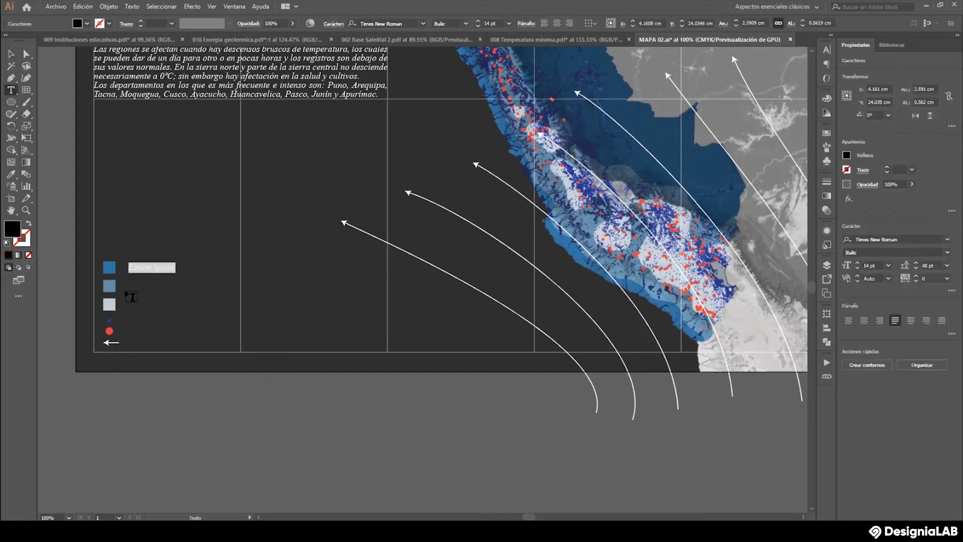
left_click(176, 279)
left_click(456, 303)
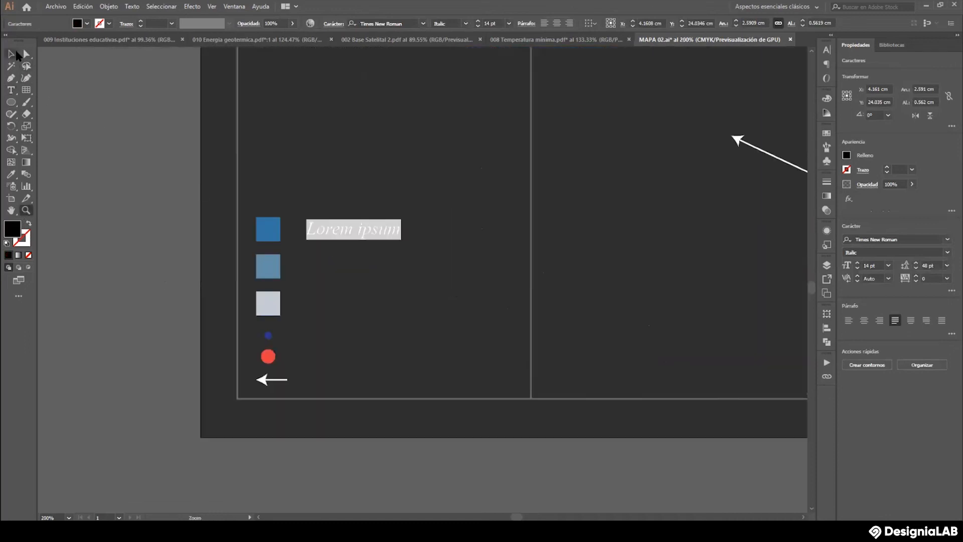
left_click(16, 54)
left_click_drag(333, 234, 322, 233)
left_click(88, 24)
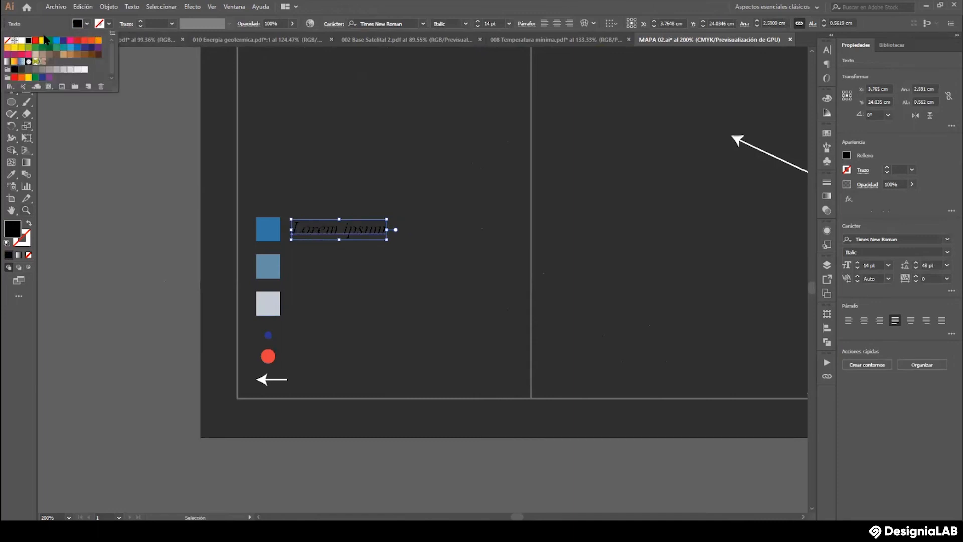
left_click(22, 40)
left_click(185, 220)
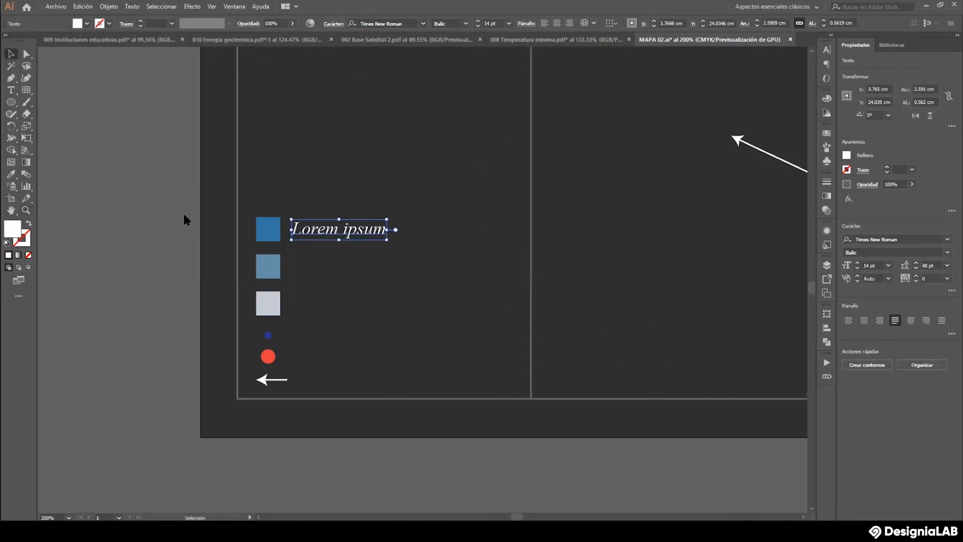
Duplicate the placeholder label downward at the spacing of the squares until there are six labels in the column.
left_click_drag(321, 233, 317, 271)
key("ctrl+d")
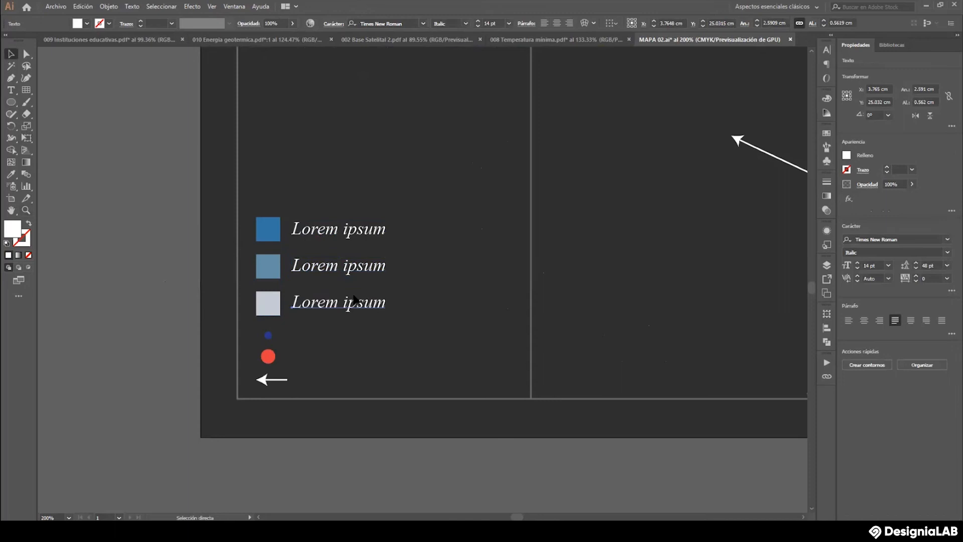
key("ctrl+d")
key("ctrl+d")
key("ctrl+d")
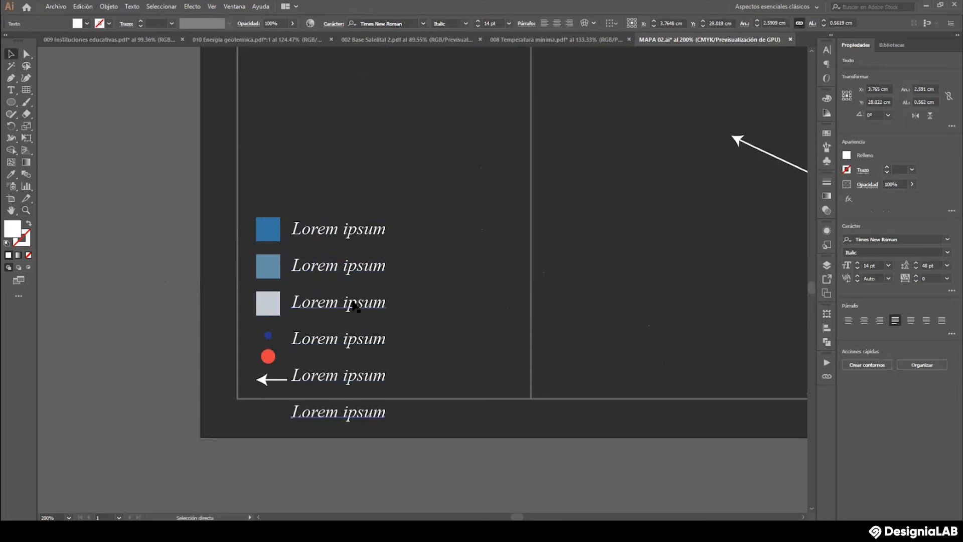
Move the lower three labels up to line up with the small circle, the larger circle and the arrow.
left_click_drag(347, 338, 347, 333)
left_click_drag(348, 376, 348, 362)
left_click_drag(345, 410, 345, 380)
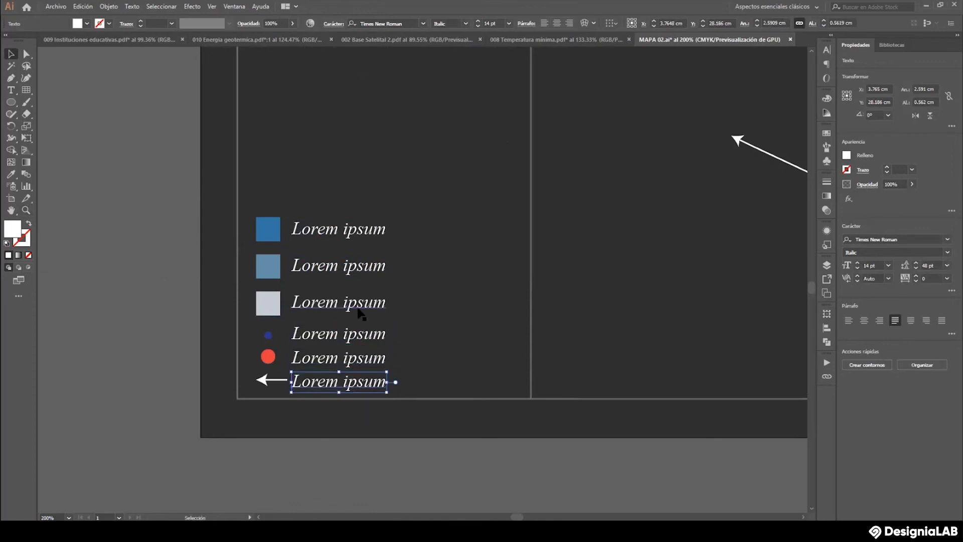
Set the font size of all six legend labels to 11 pt.
left_click(362, 362, "shift")
left_click(361, 340, "shift")
left_click(360, 307, "shift")
left_click(358, 269, "shift")
left_click(354, 235, "shift")
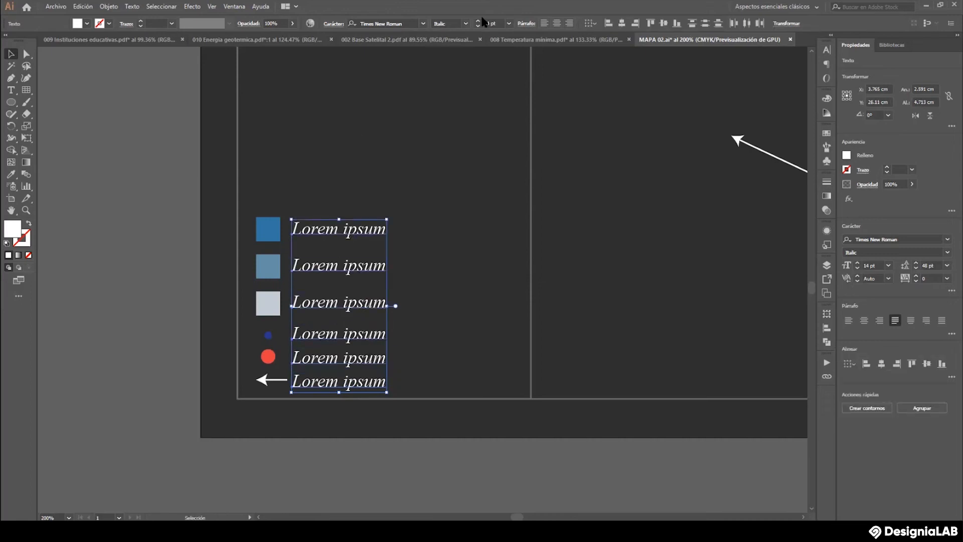
left_click(509, 23)
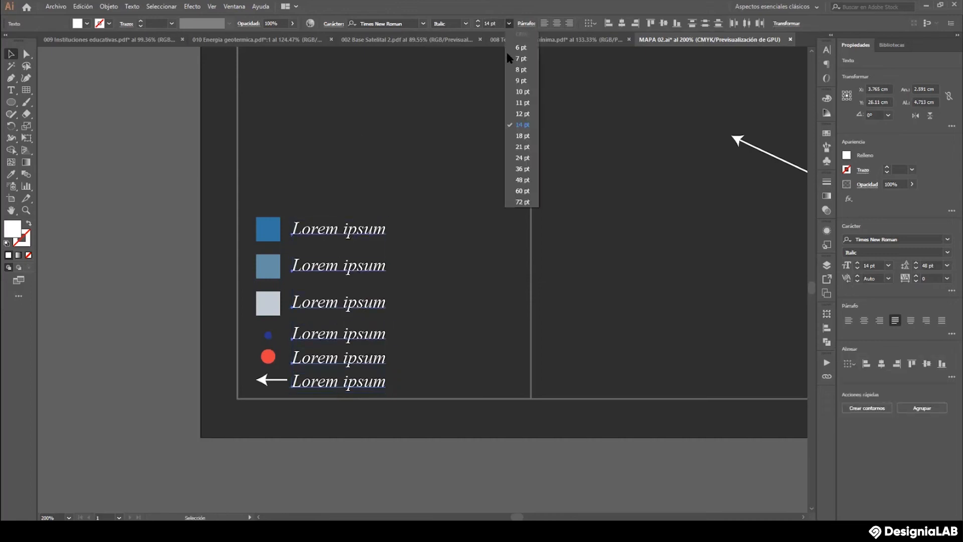
left_click(524, 102)
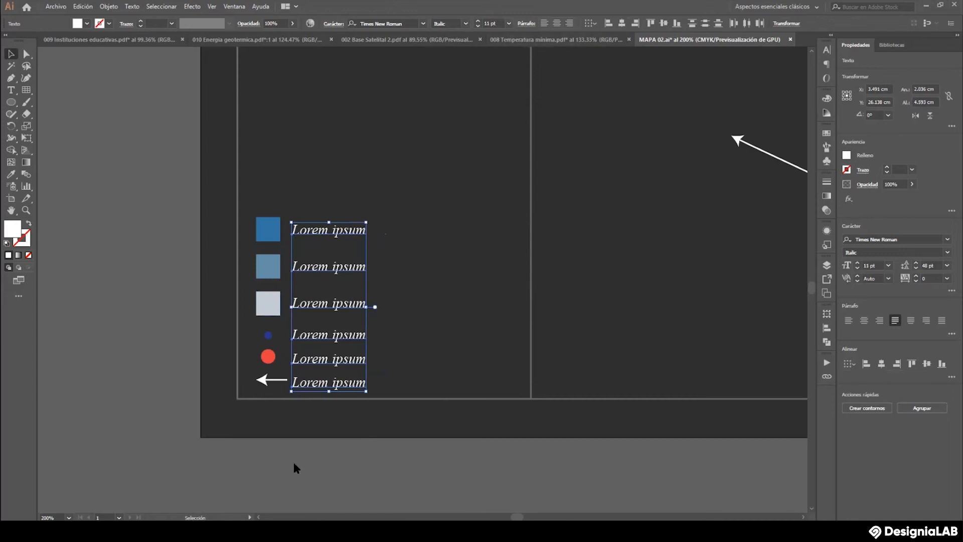
Check the minimum temperature ranges in the Temperaturas image of the Leyendas folder, then return to the MAPA 02 document.
key("alt+Tab")
scroll(191, 176, "up", 3)
double_click(180, 133)
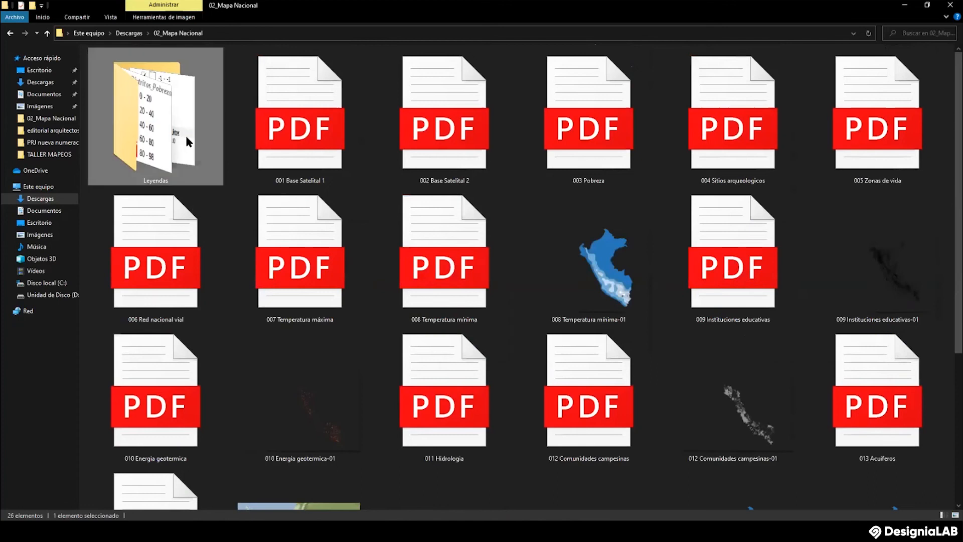
double_click(157, 55)
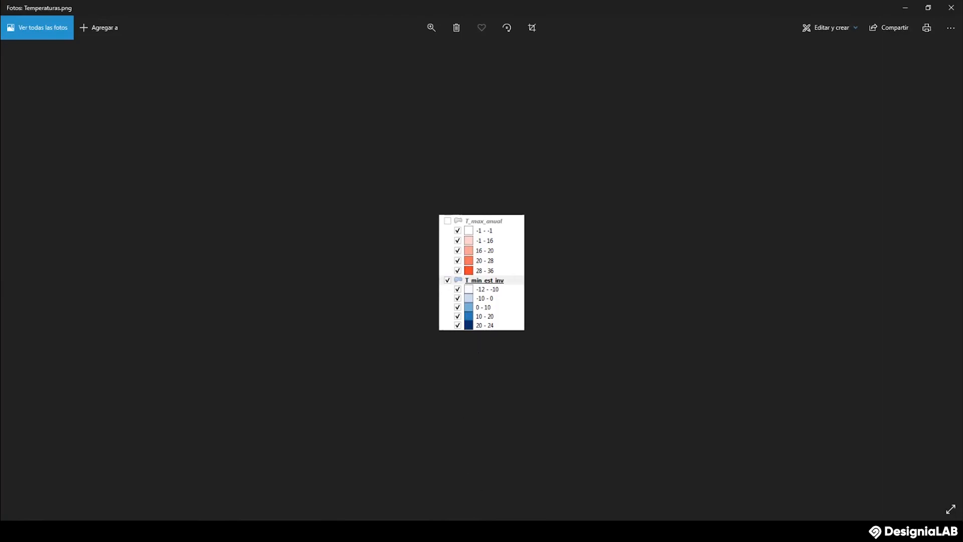
left_click(331, 531)
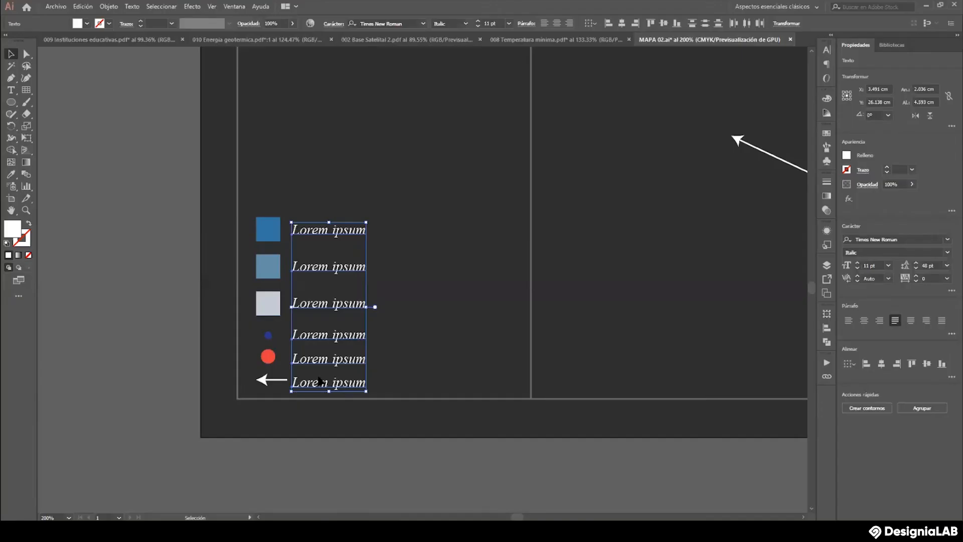
Replace the top square's placeholder label with the temperature range 20°C 10°C.
double_click(308, 240)
left_click_drag(292, 230, 394, 230)
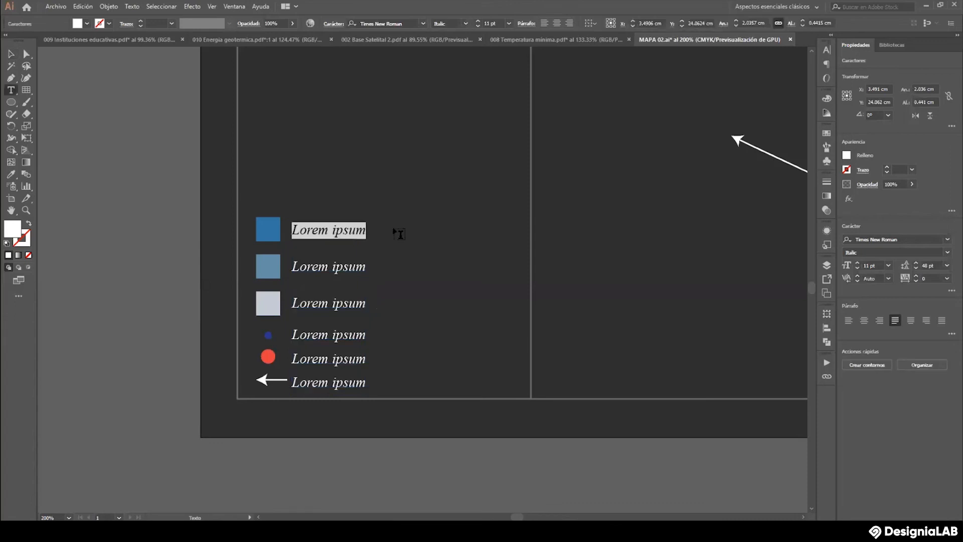
type("20")
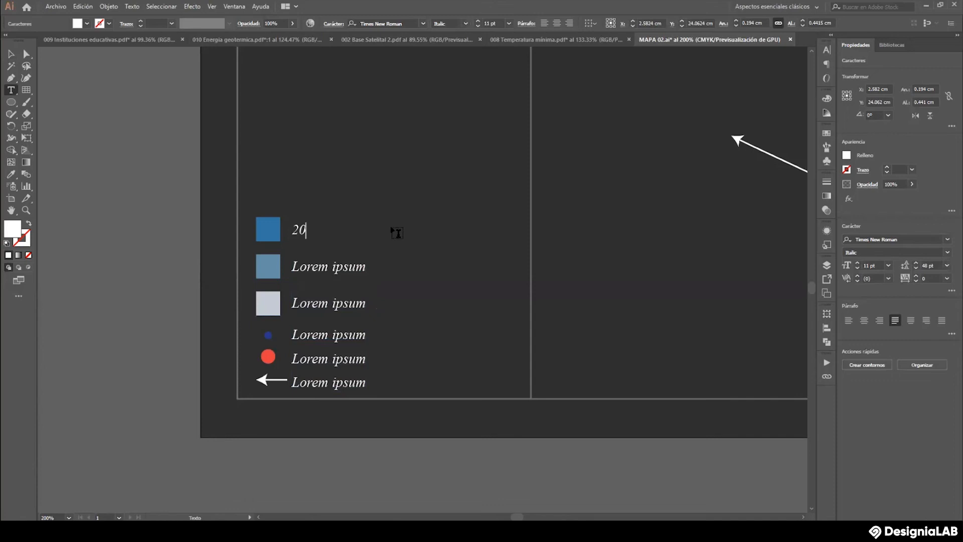
type("°c")
key("BackSpace")
type("C    10°C")
Label the middle legend square 10°C 0°C and the bottom legend square 0°C -28°C.
left_click_drag(292, 268, 383, 265)
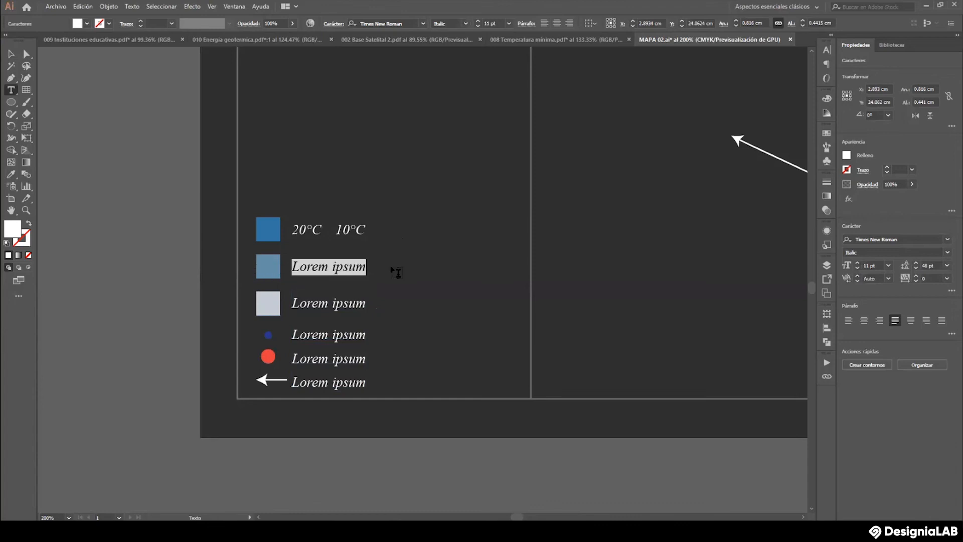
type("10")
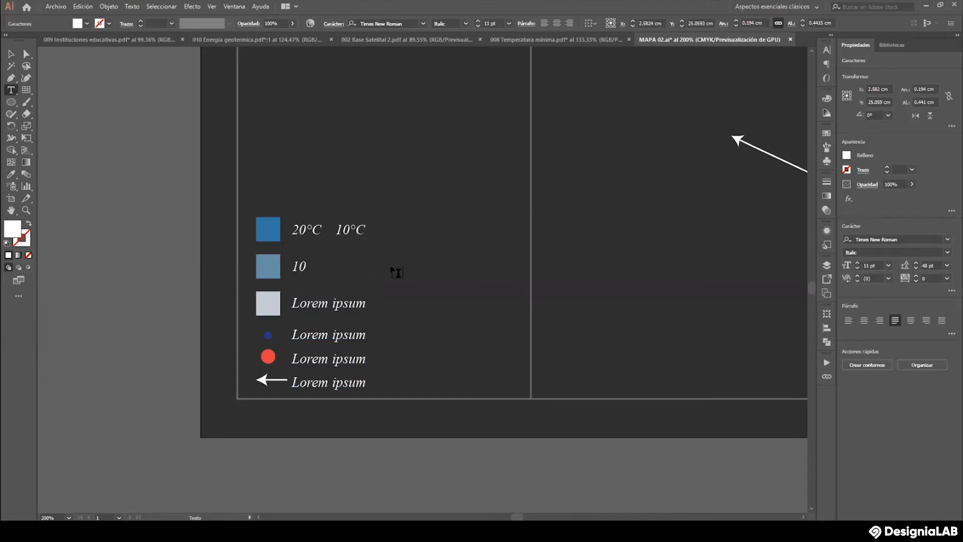
type("°C  0°C")
triple_click(325, 300)
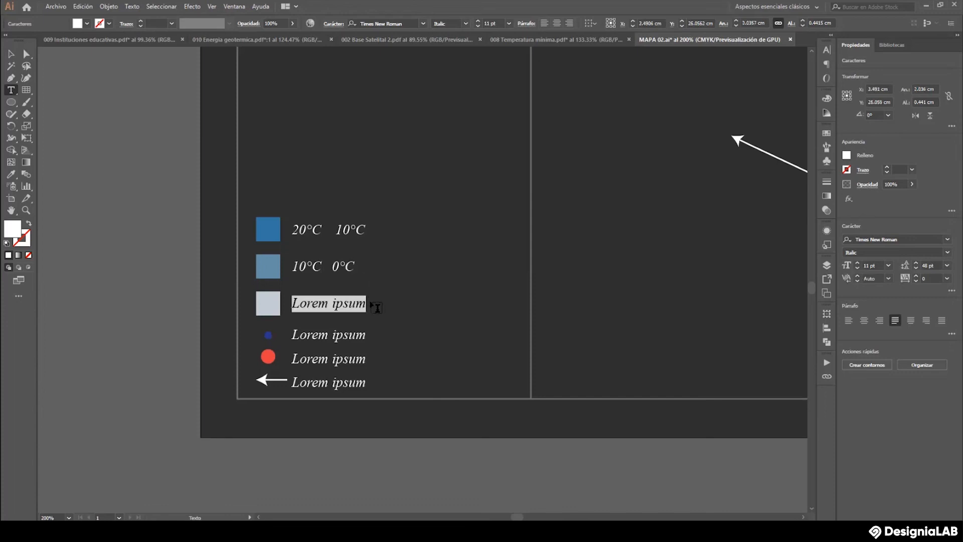
type("0")
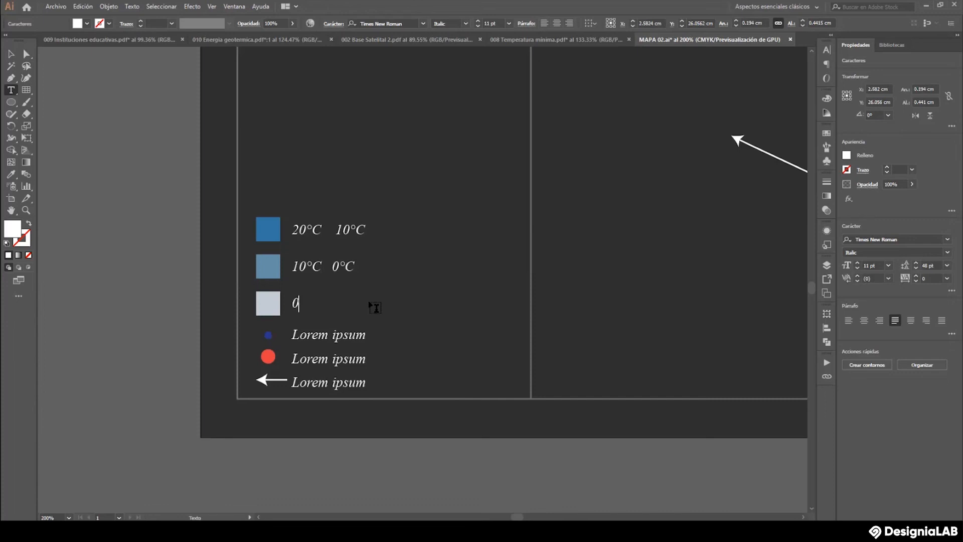
type("°C -")
type("28°C")
Adjust the spaces in the three temperature labels, tightening the gaps between values and indenting the 0°C -28°C label.
left_click(319, 304)
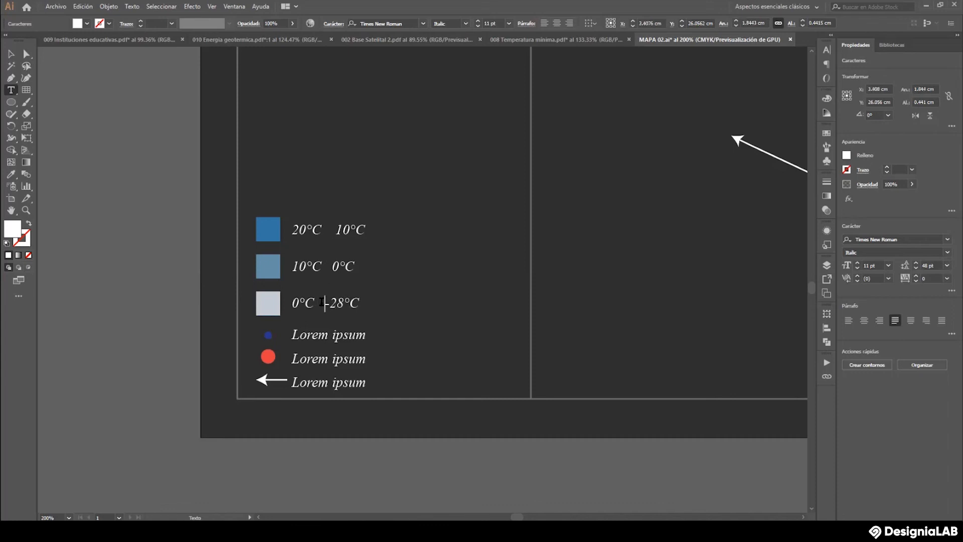
left_click(330, 267)
key("BackSpace")
left_click(325, 303)
key("BackSpace")
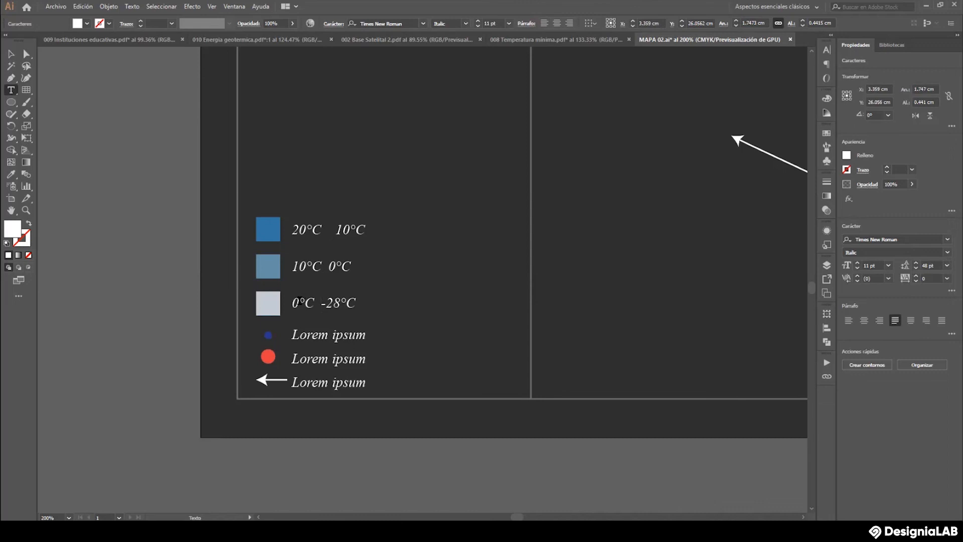
left_click(291, 301)
left_click(335, 230)
key("BackSpace")
key("BackSpace")
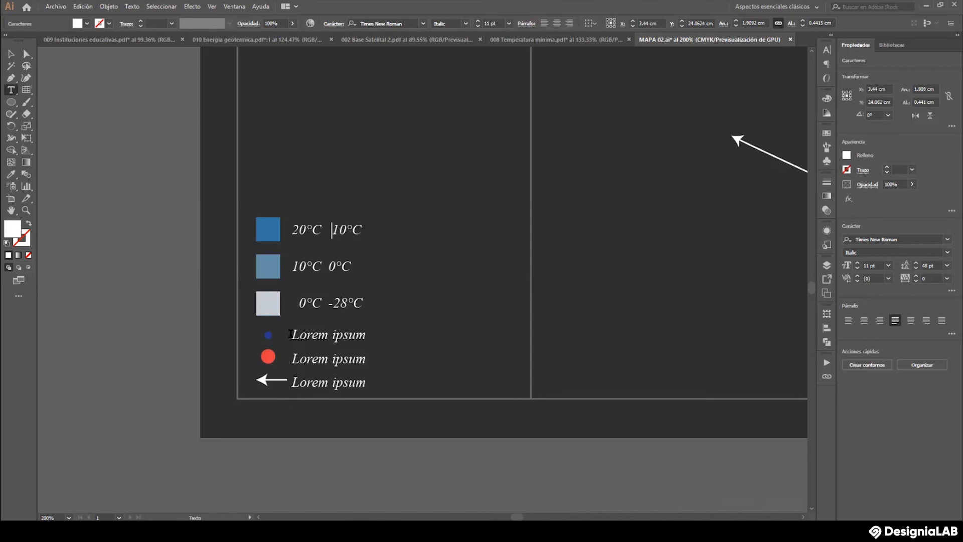
Replace the small blue circle's placeholder label with "Centros educativos".
left_click_drag(290, 334, 371, 334)
type("cE")
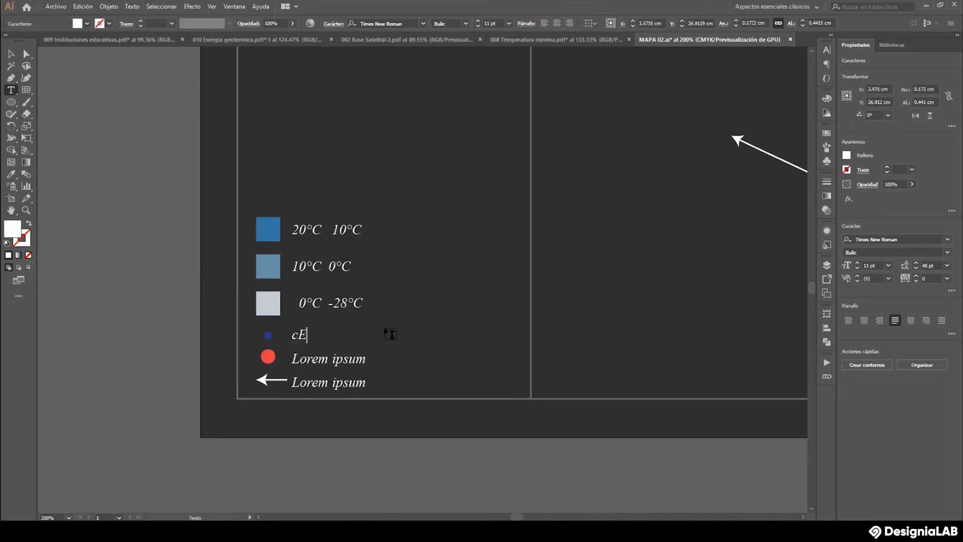
key("BackSpace")
key("BackSpace")
type("c")
key("BackSpace")
type("Centros educativos")
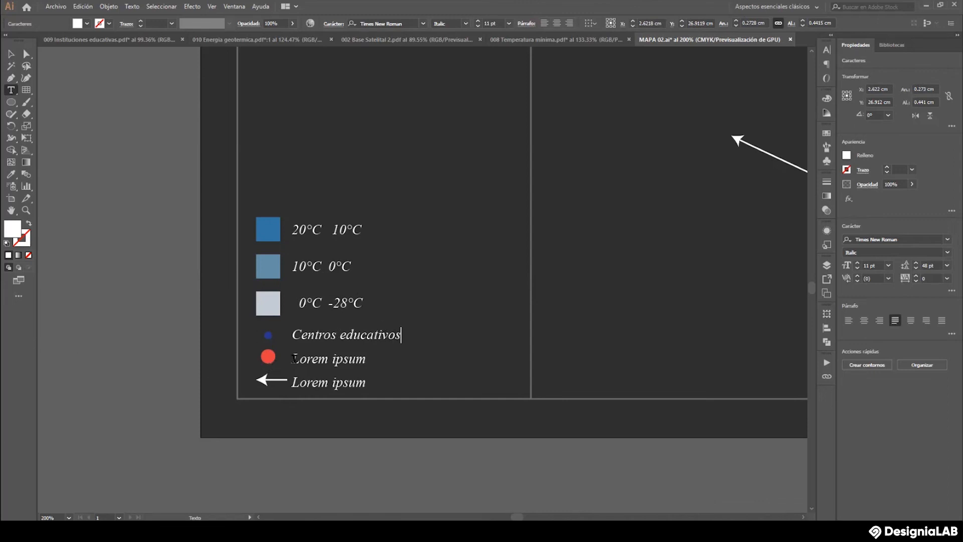
Replace the red circle's placeholder label with the text "Energía geo".
left_click_drag(293, 359, 393, 361)
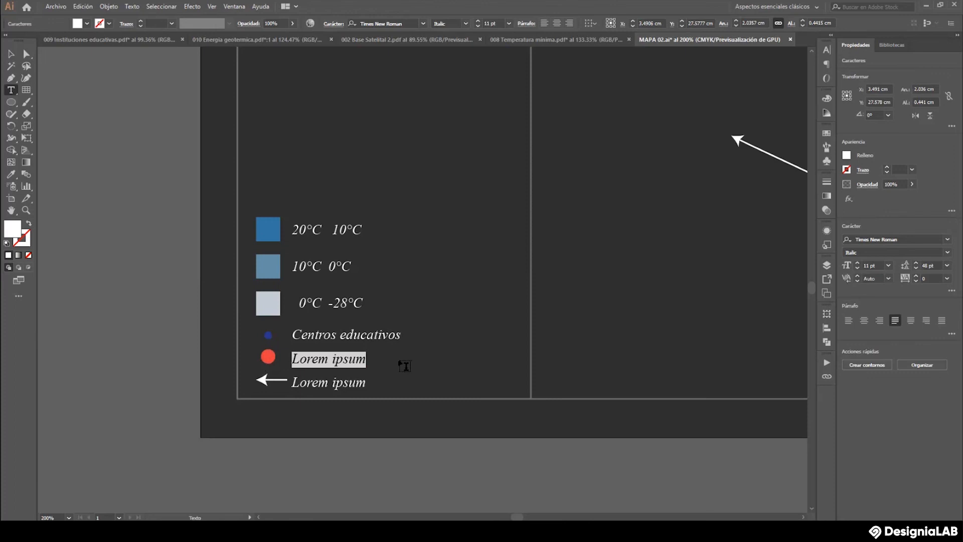
type("Energ")
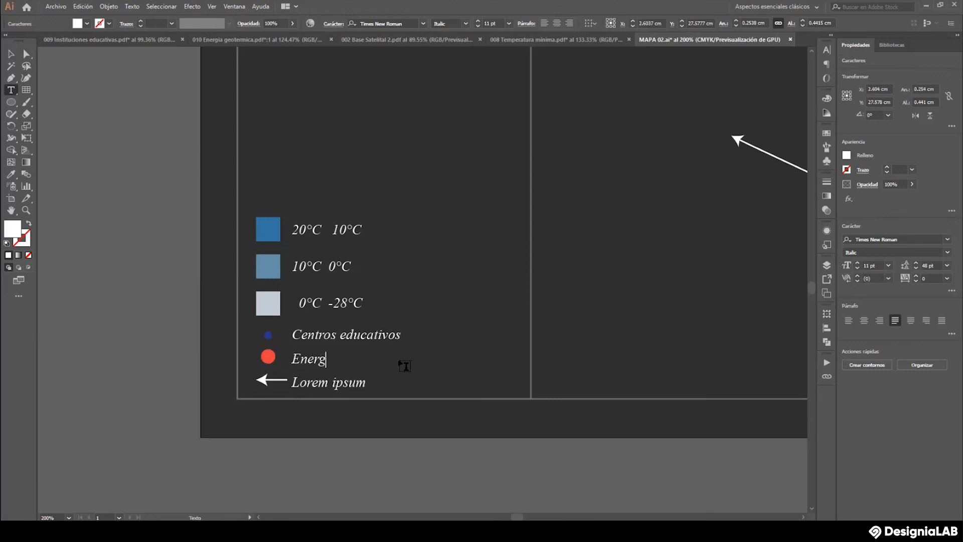
type("ía go")
type("o")
Check the exact layer names among the files in the 02_Mapa Nacional folder, then return to the map document.
left_click(313, 531)
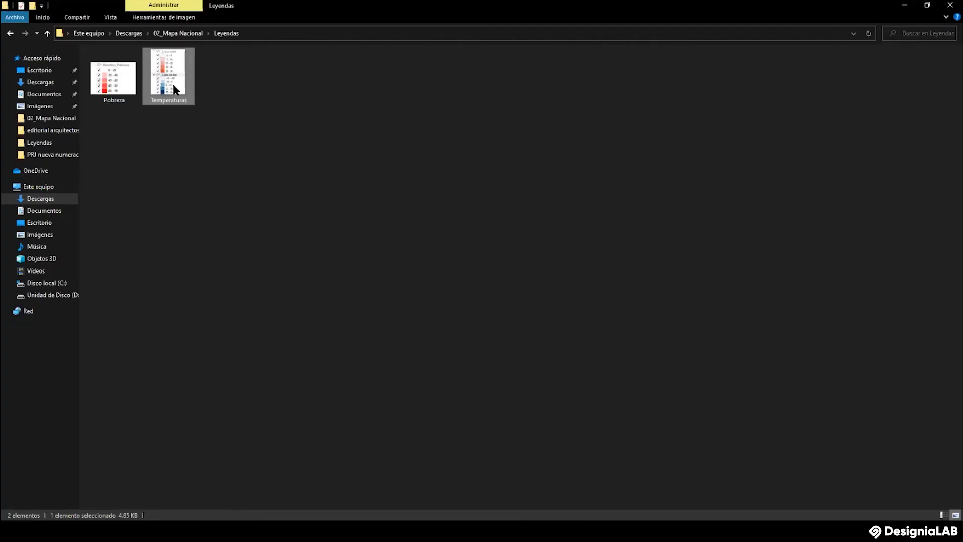
left_click(180, 35)
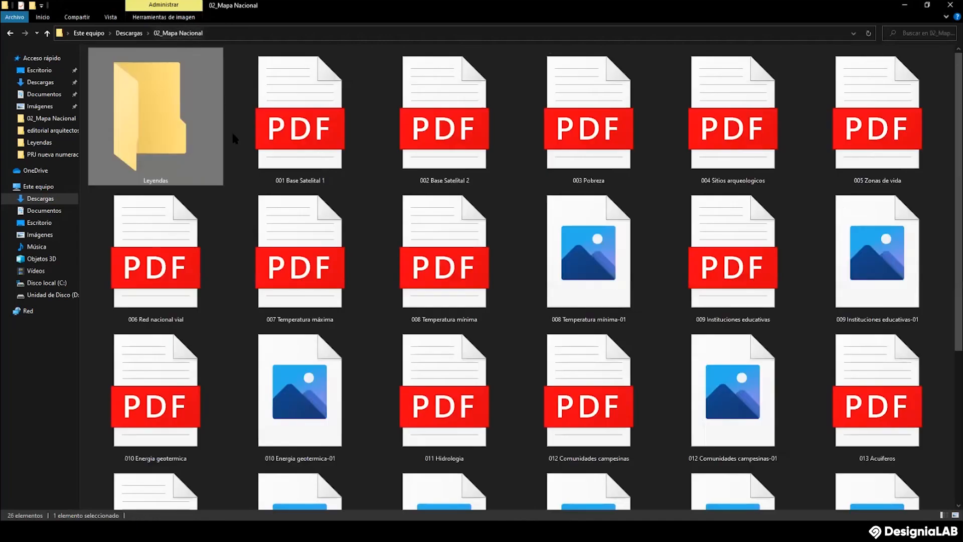
scroll(299, 236, "down", 5)
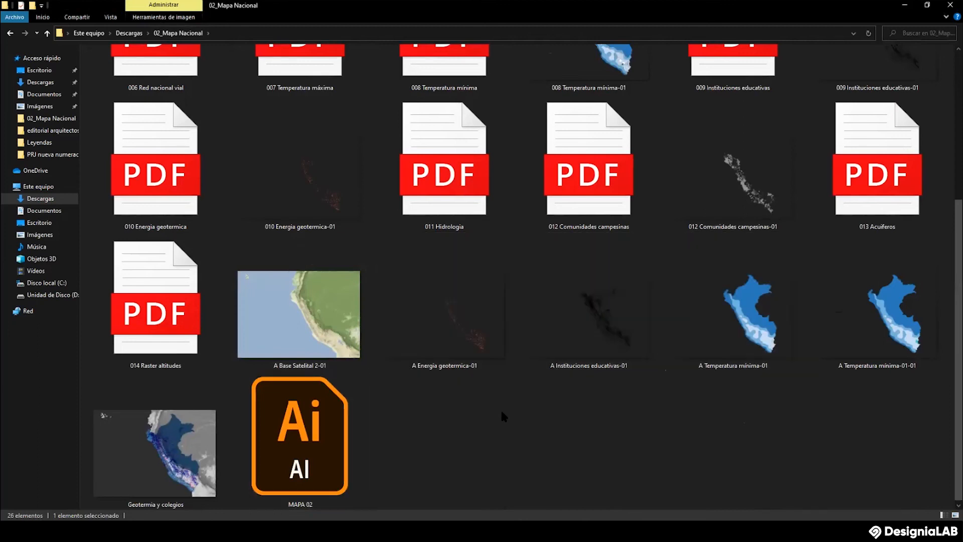
left_click(477, 531)
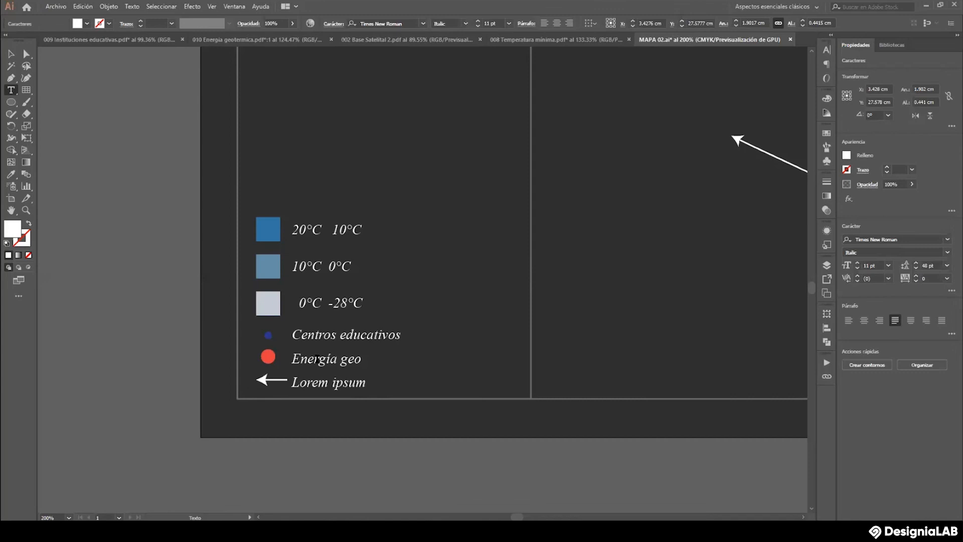
Replace the word "Centros" in the small blue circle's label with "Instituciones".
left_click_drag(293, 334, 333, 335)
type("Ins")
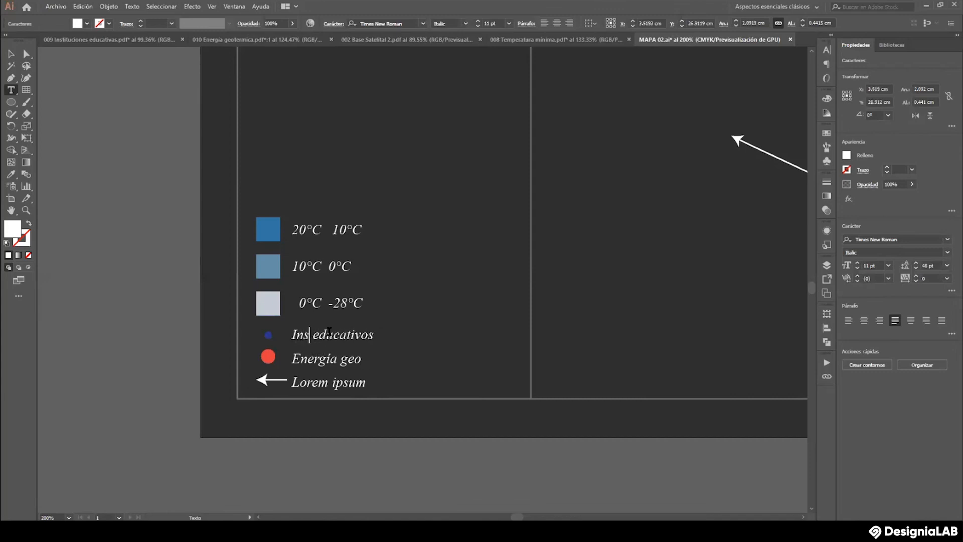
type("tituciones")
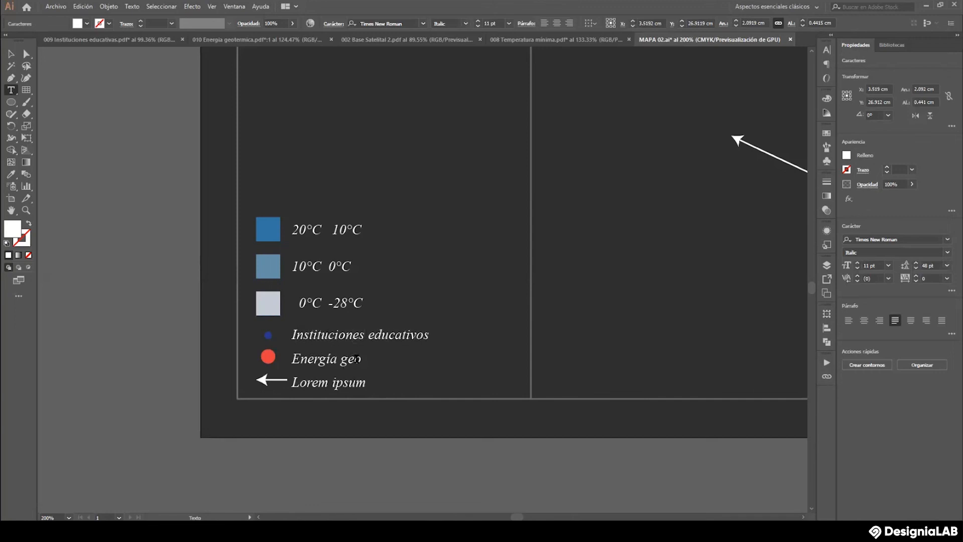
Complete the red circle's label as "Energía geotérmica" and label the arrow "Vientos alisios".
left_click(358, 358)
left_click(367, 365)
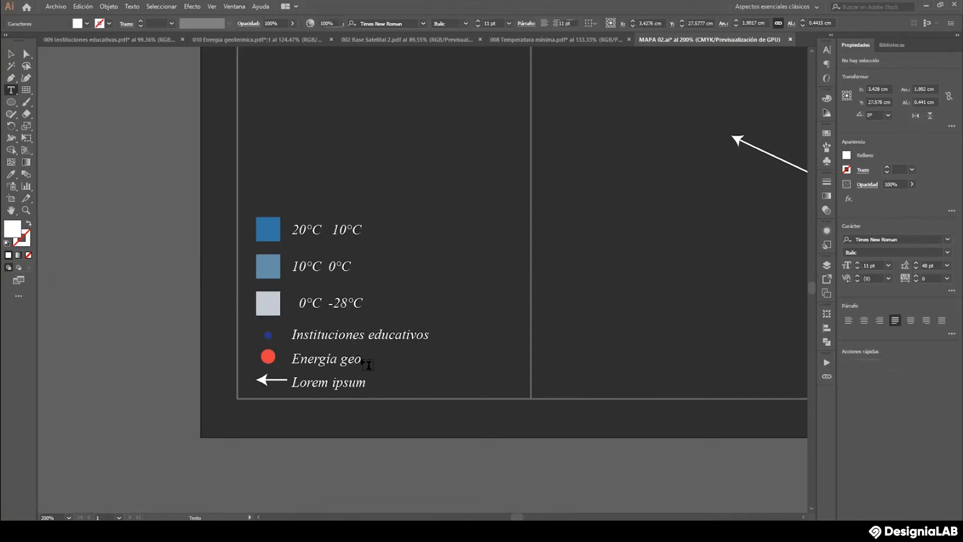
left_click(357, 358)
type("térmica")
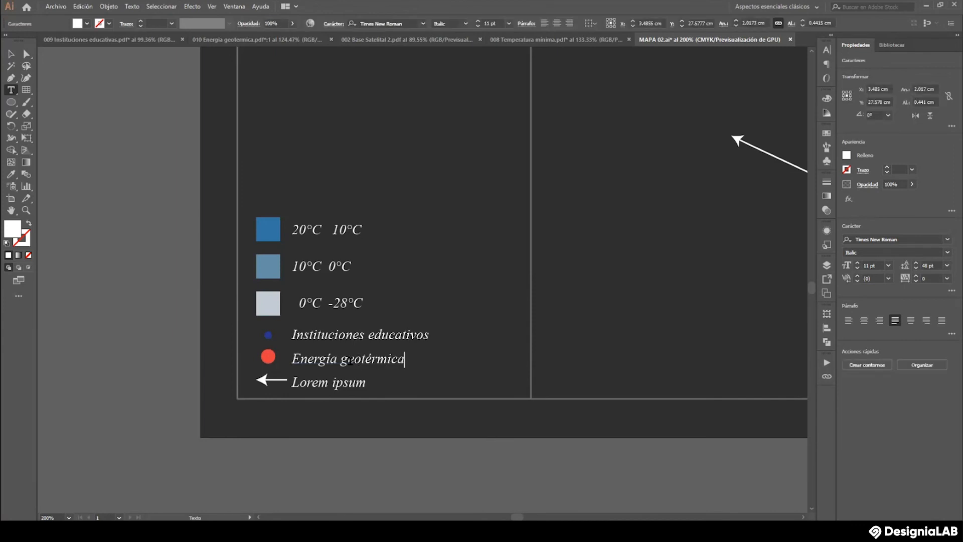
left_click_drag(295, 380, 369, 383)
type("Vientos alisios")
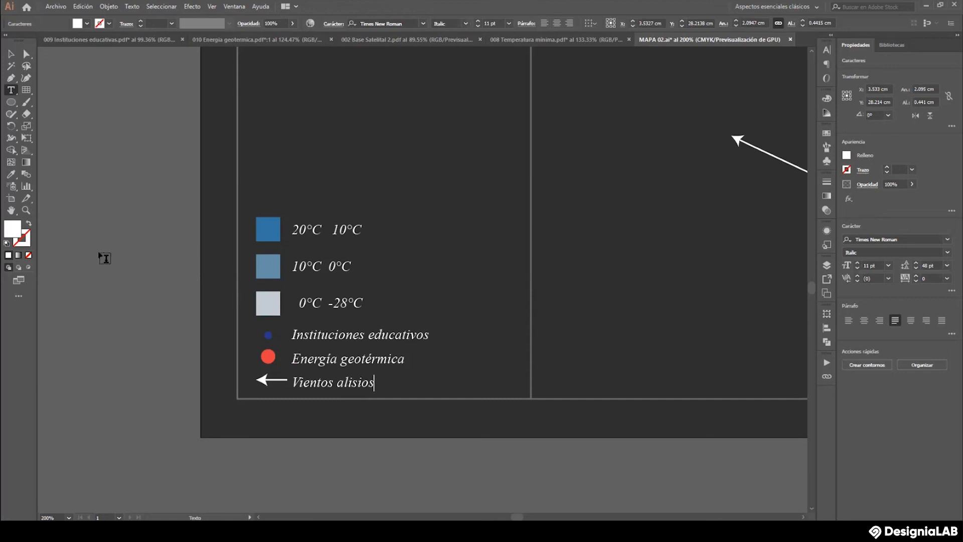
Add a text frame reading "Temperatura" just above the legend's temperature swatches.
left_click(266, 203)
left_click_drag(267, 204, 381, 211)
type("TL")
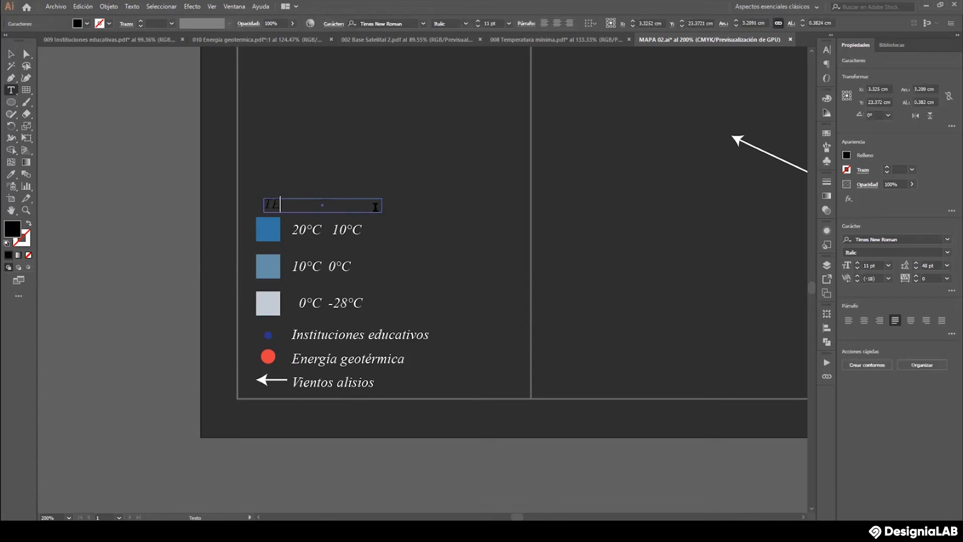
type("MPER")
key("BackSpace")
key("BackSpace")
key("BackSpace")
key("BackSpace")
key("BackSpace")
type("emperatura")
Colour the "Temperatura" heading white.
left_click_drag(345, 204, 227, 197)
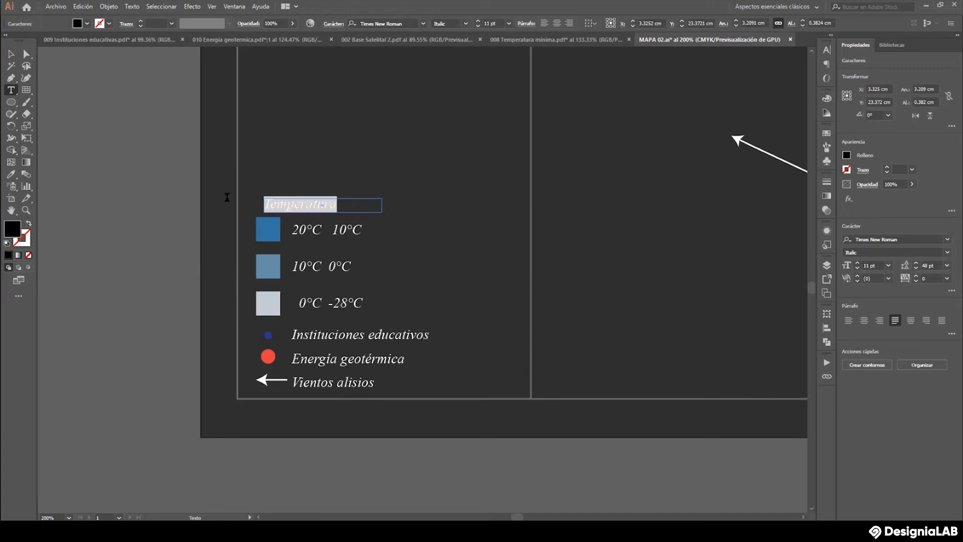
left_click(86, 24)
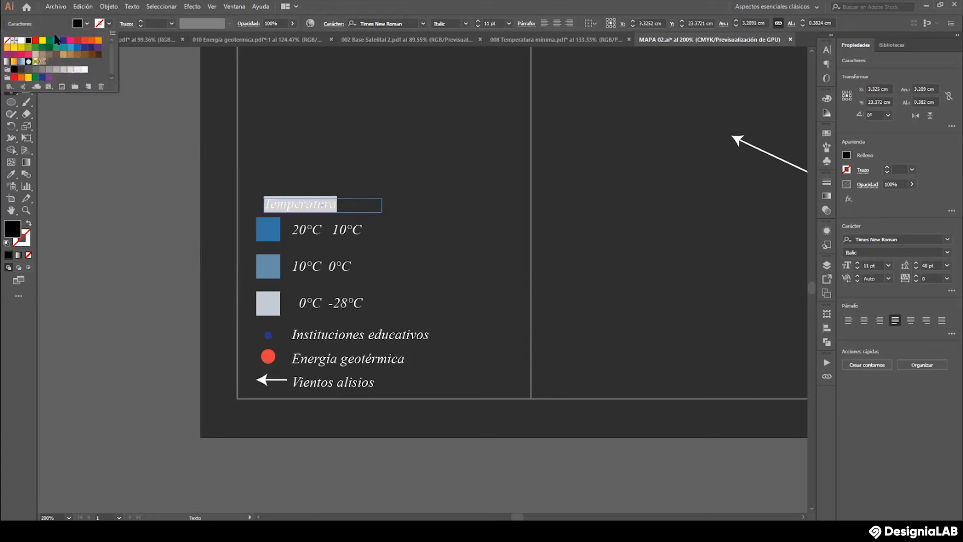
left_click(23, 40)
key("Escape")
key("Escape")
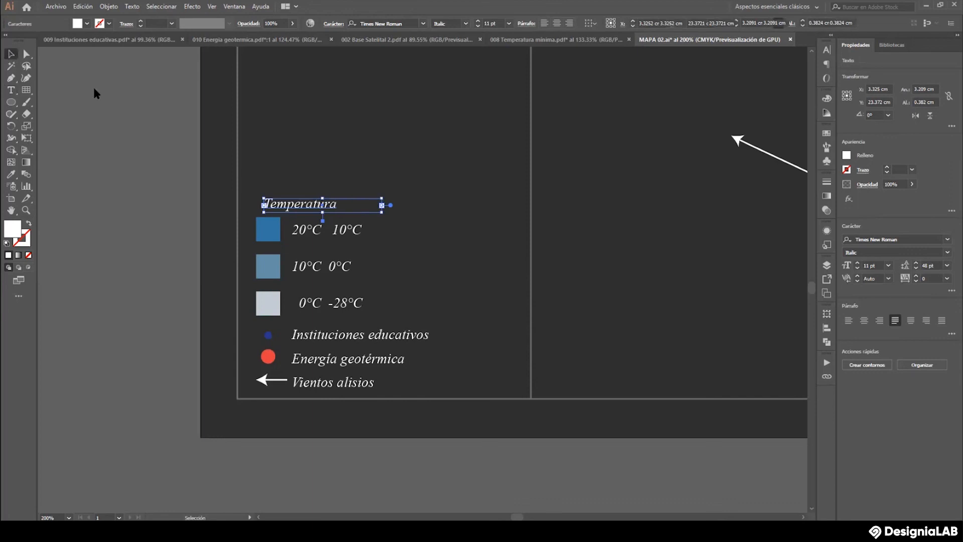
Set the "Temperatura" heading to 14 pt and move it flush with the edge of the swatches below.
left_click(509, 24)
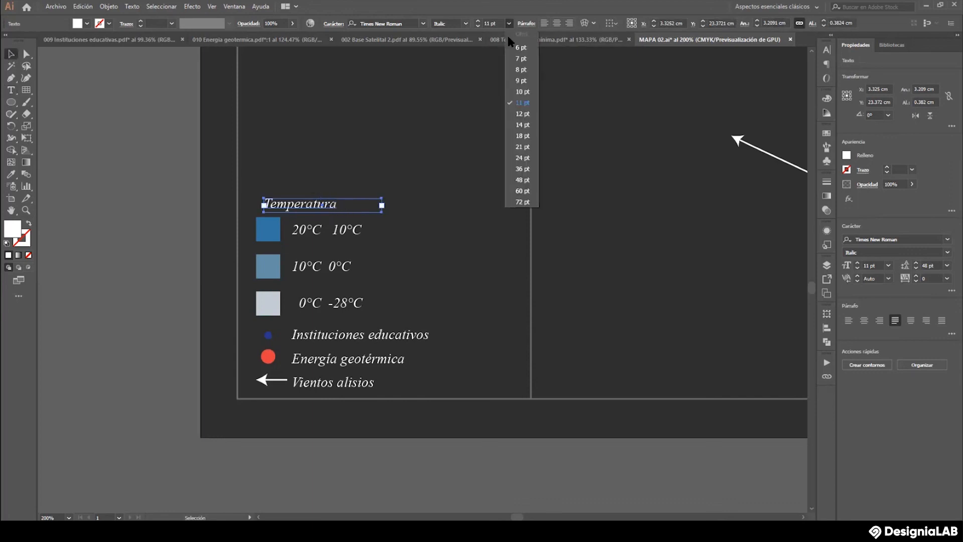
left_click(522, 125)
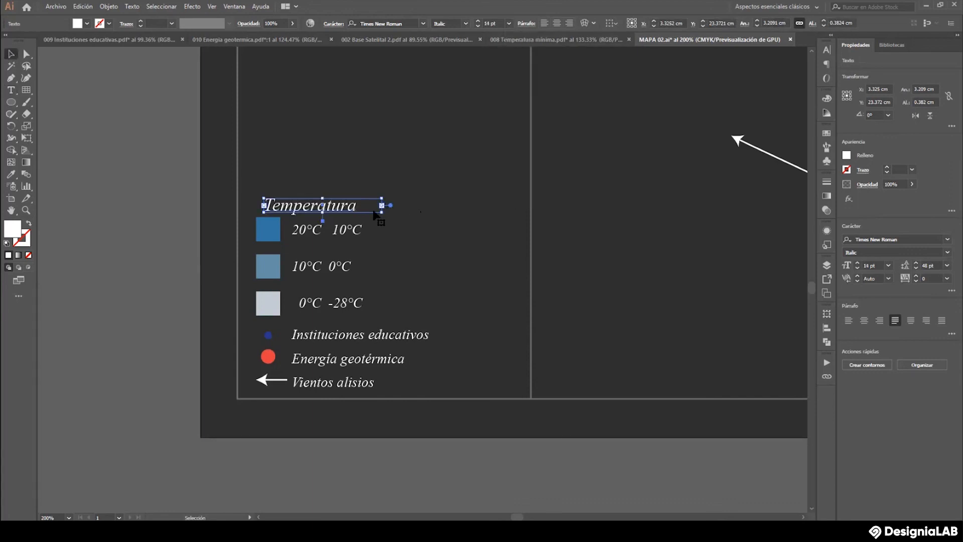
left_click_drag(341, 207, 335, 201)
left_click(434, 209)
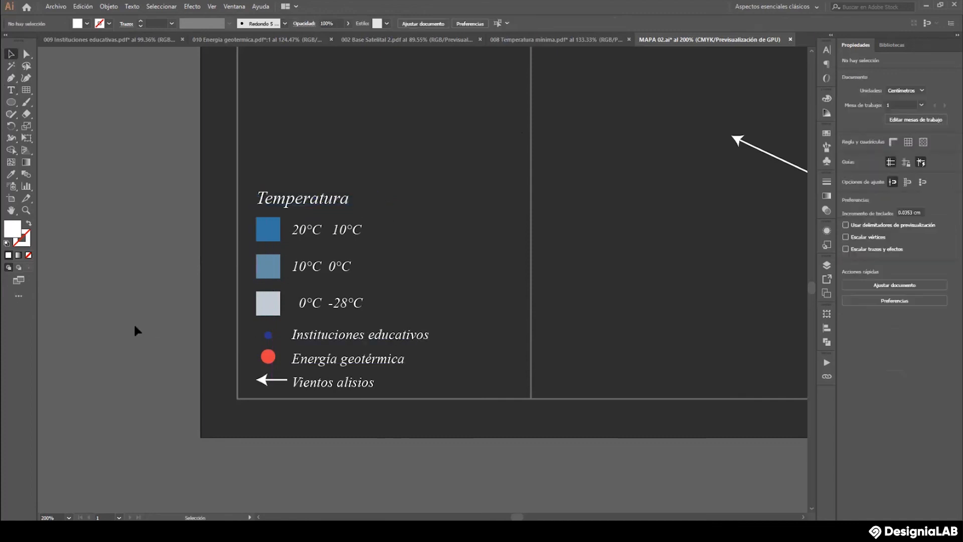
Add the legend title "LEYENDA" above the "Temperatura" heading.
left_click(27, 210)
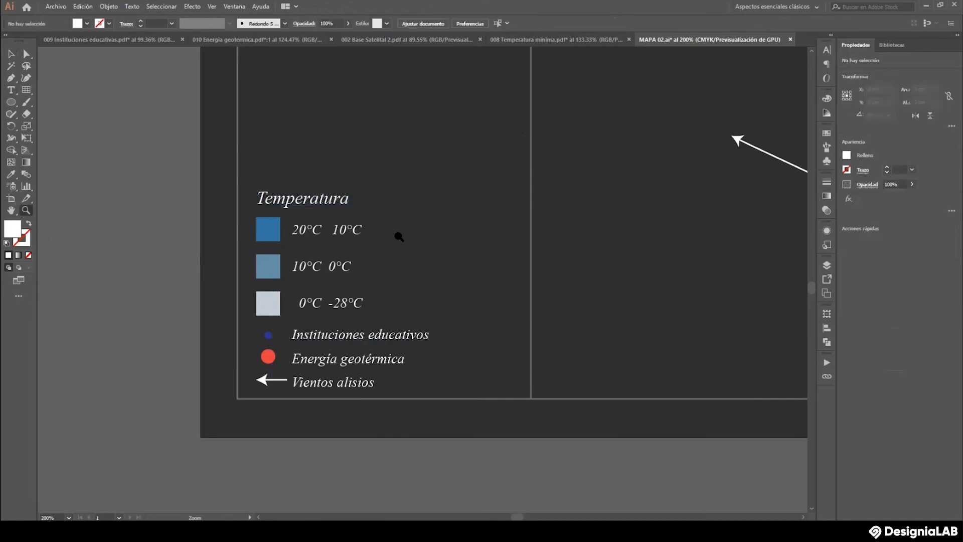
left_click(401, 239, "alt")
left_click(461, 293, "alt")
left_click(462, 295, "alt")
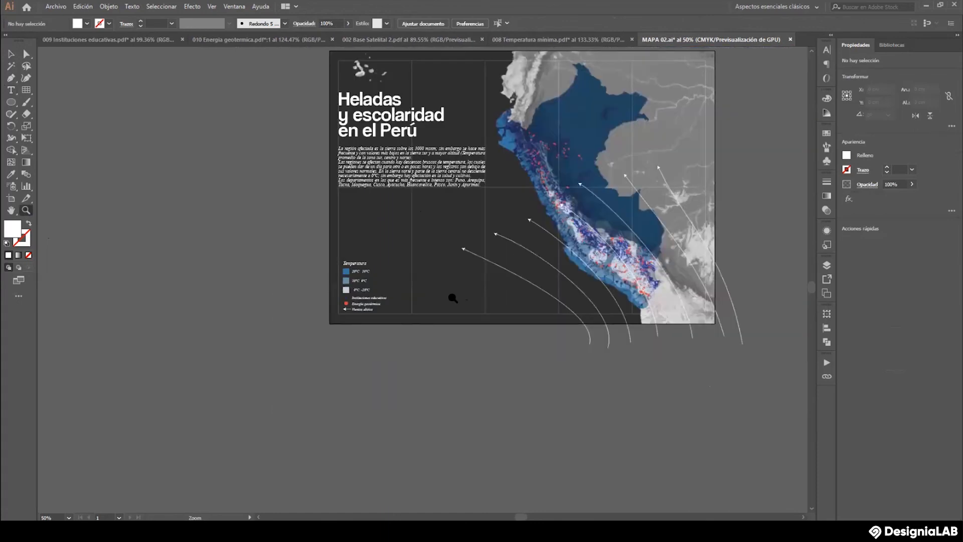
left_click_drag(333, 250, 387, 255)
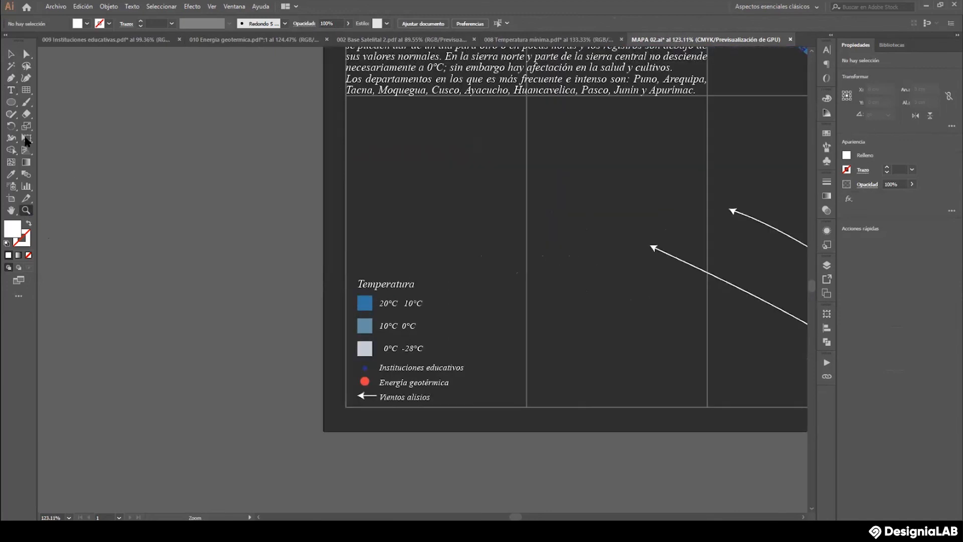
key("t")
left_click(387, 256)
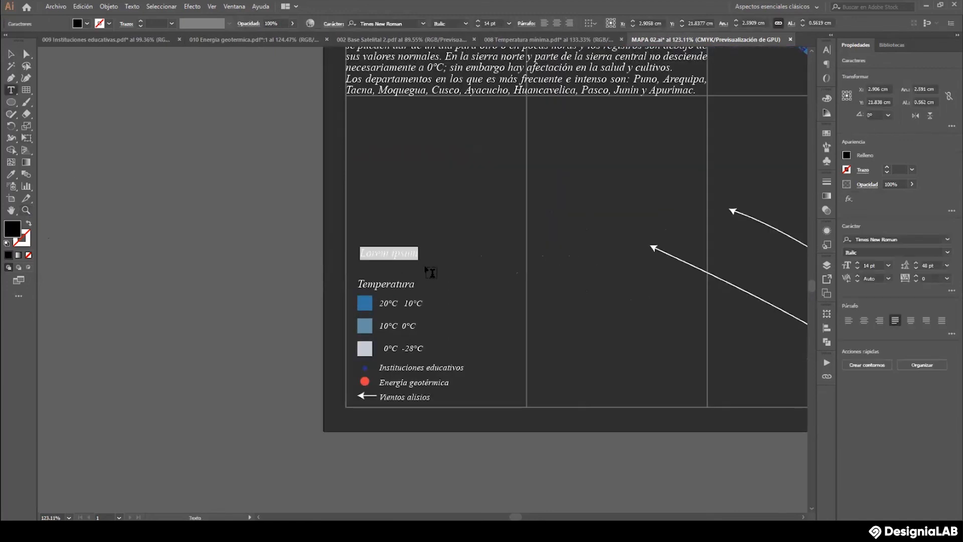
type("L")
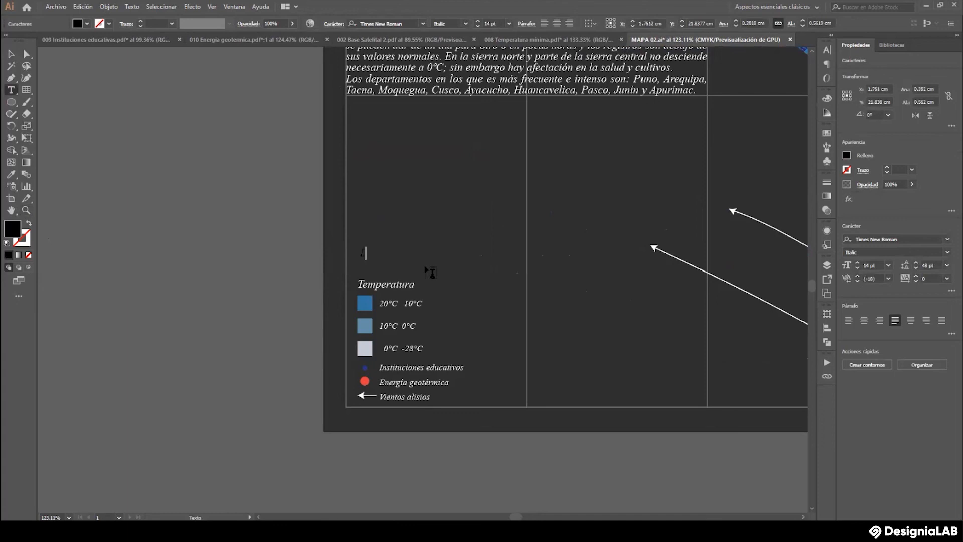
type("EYENDA")
Colour the "LEYENDA" title white and move it closer above "Temperatura", aligned with that heading's starting edge.
left_click_drag(409, 254, 339, 251)
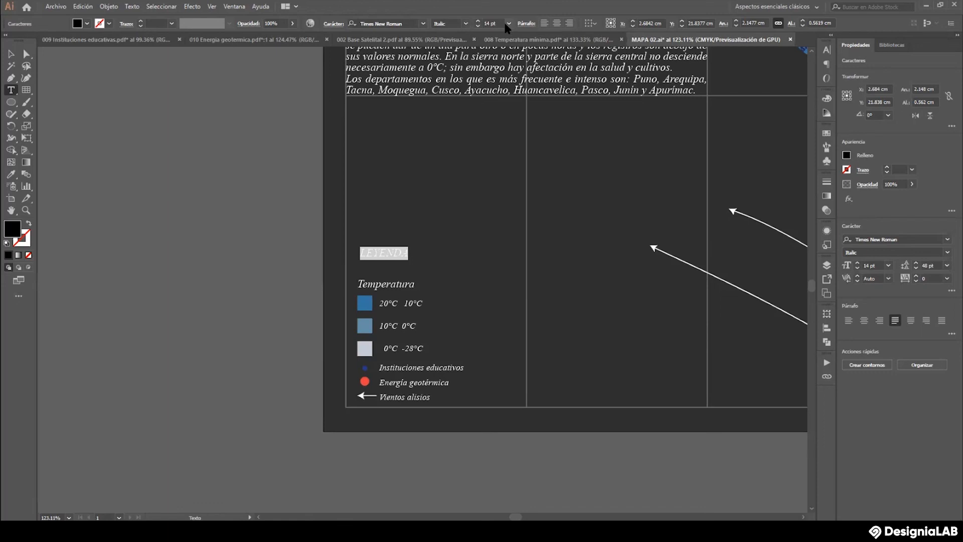
left_click(87, 24)
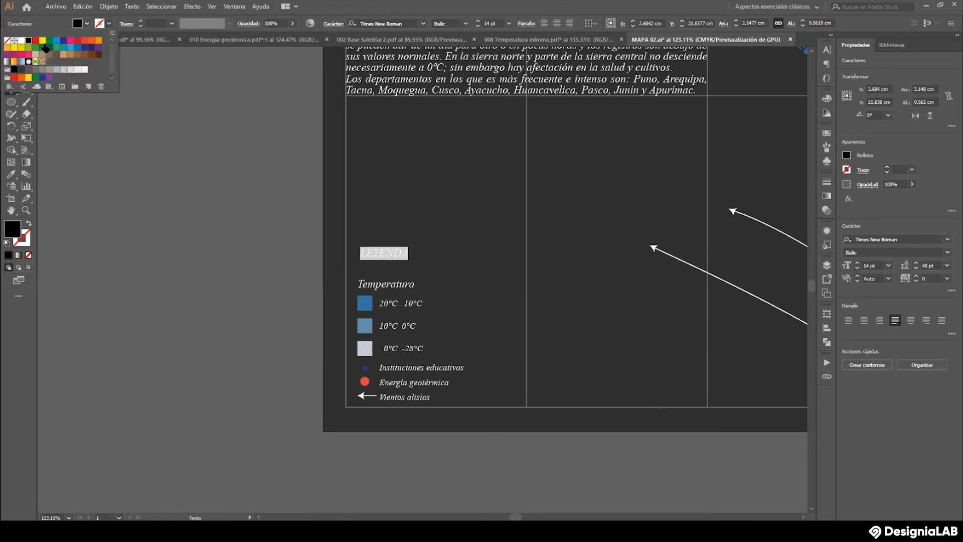
left_click(23, 42)
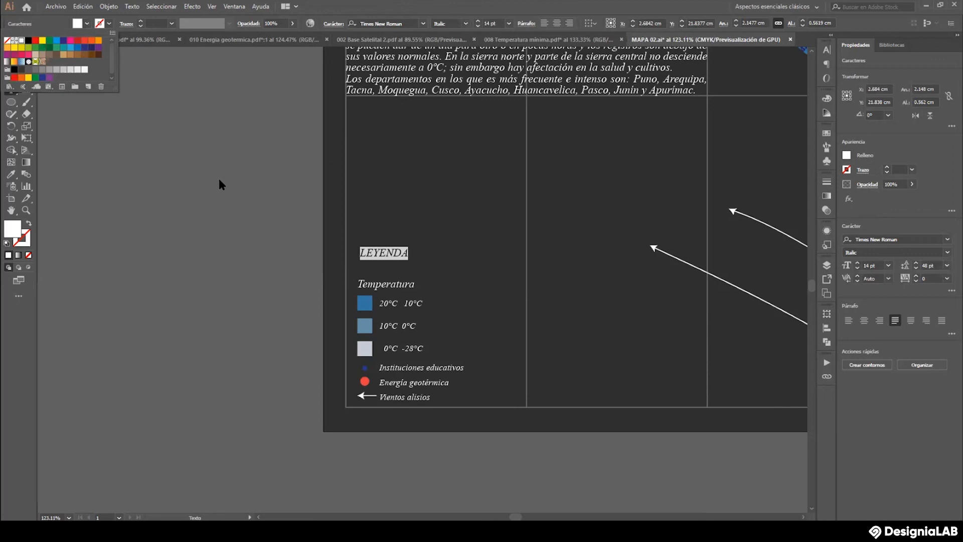
left_click(127, 201)
left_click(11, 54)
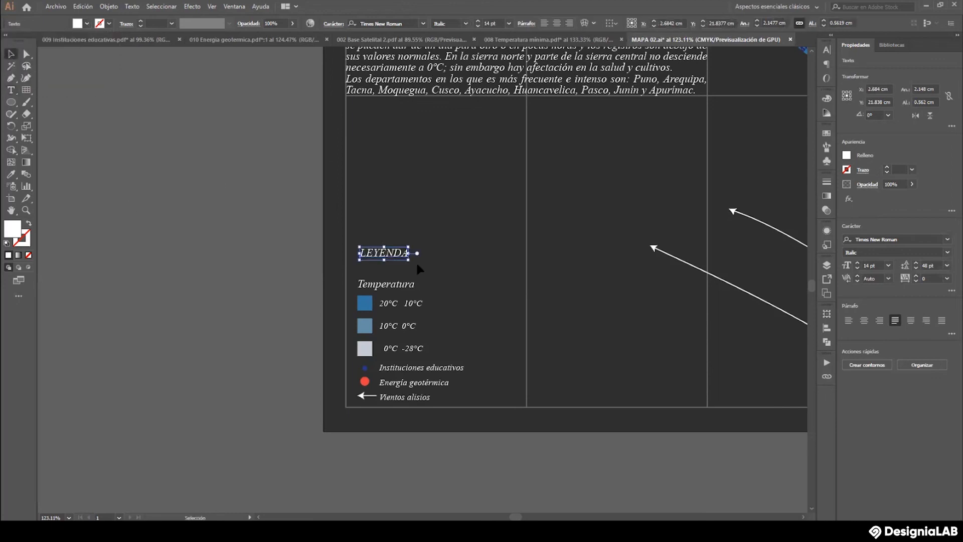
left_click_drag(396, 256, 393, 267)
left_click(258, 288)
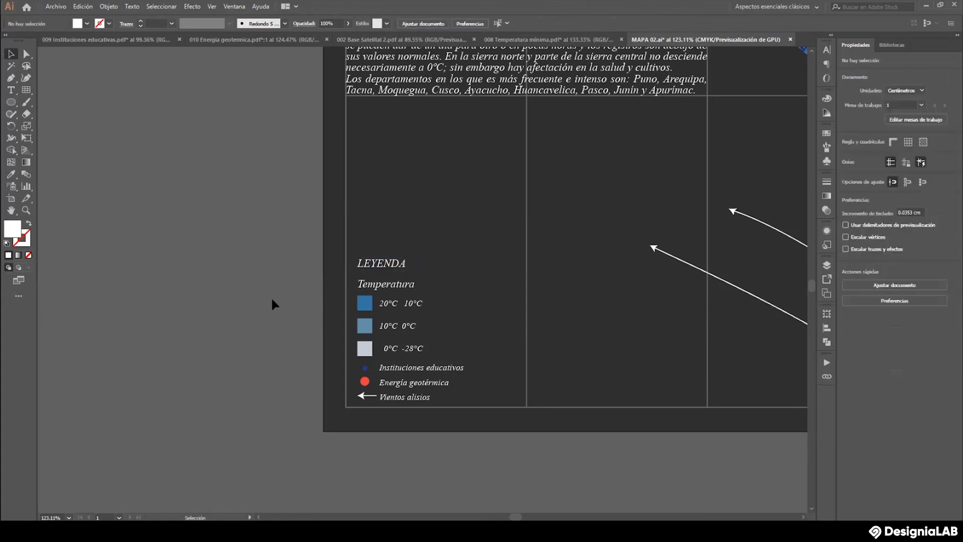
Draw a horizontal divider line about 5.9 cm long between "LEYENDA" and "Temperatura", starting from the grid edge.
left_click(10, 78)
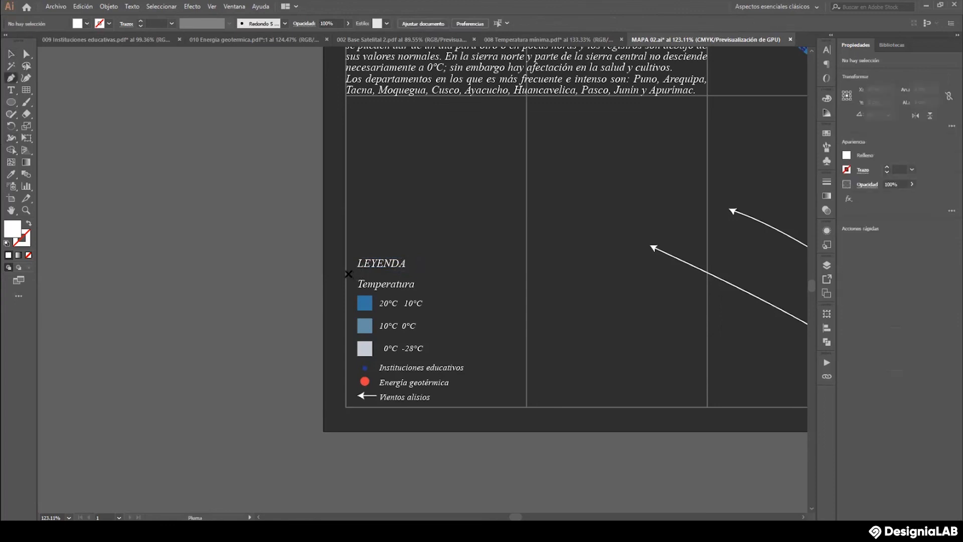
left_click(346, 272)
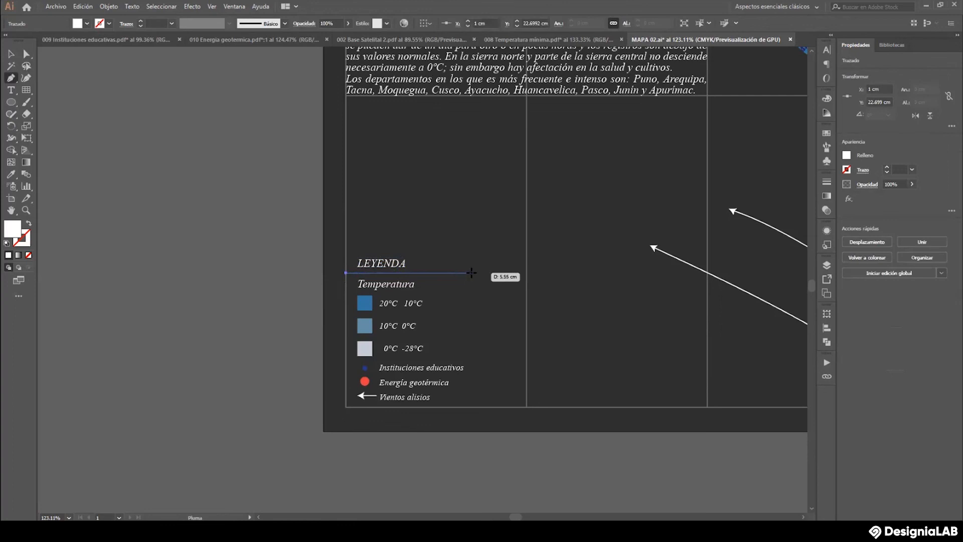
left_click(480, 273)
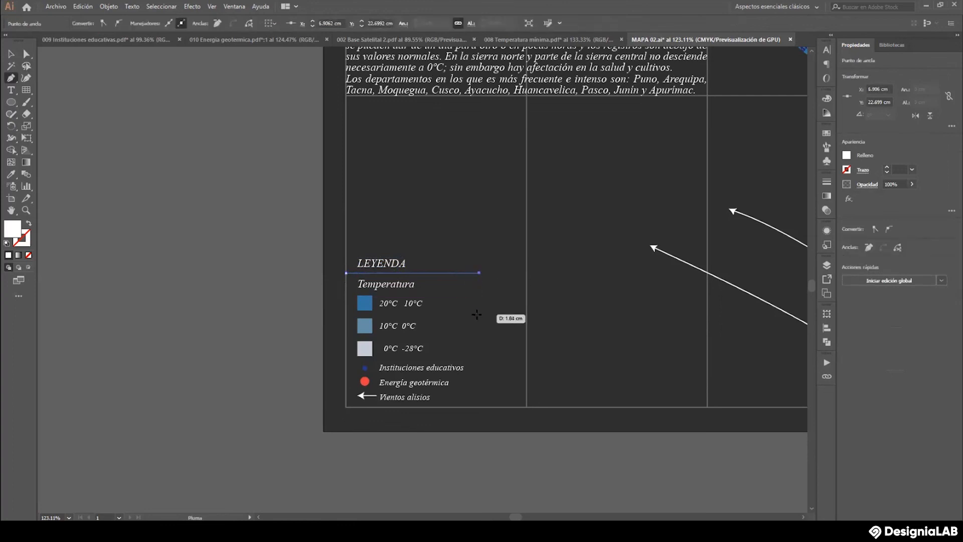
left_click(11, 54)
left_click(48, 84)
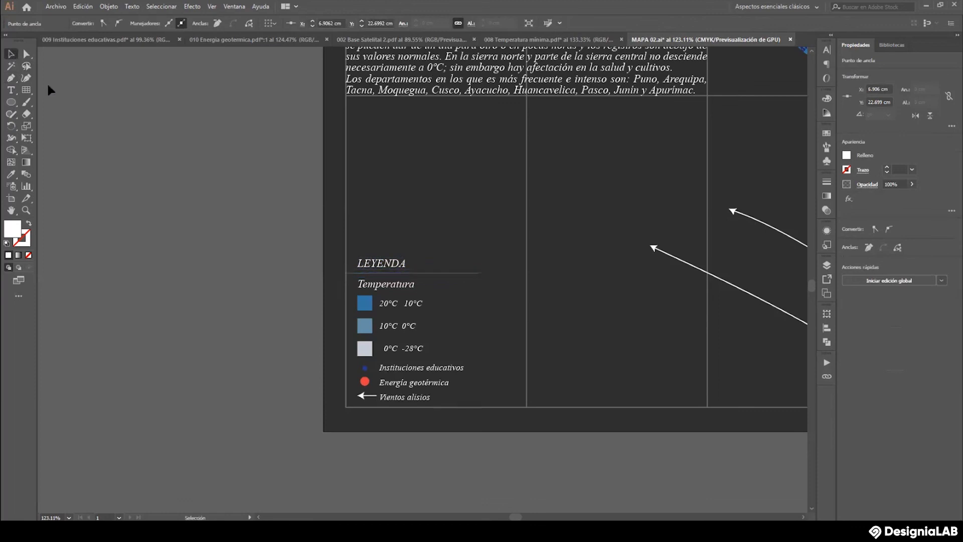
left_click(48, 87)
Nudge the divider line horizontally until it starts flush with the legend headings and swatches.
left_click(404, 272)
key("Right")
key("Right")
key("Right")
key("Right")
key("Right")
key("Right")
key("Right")
key("Right")
key("Right")
key("Right")
key("Right")
key("Right")
key("Right")
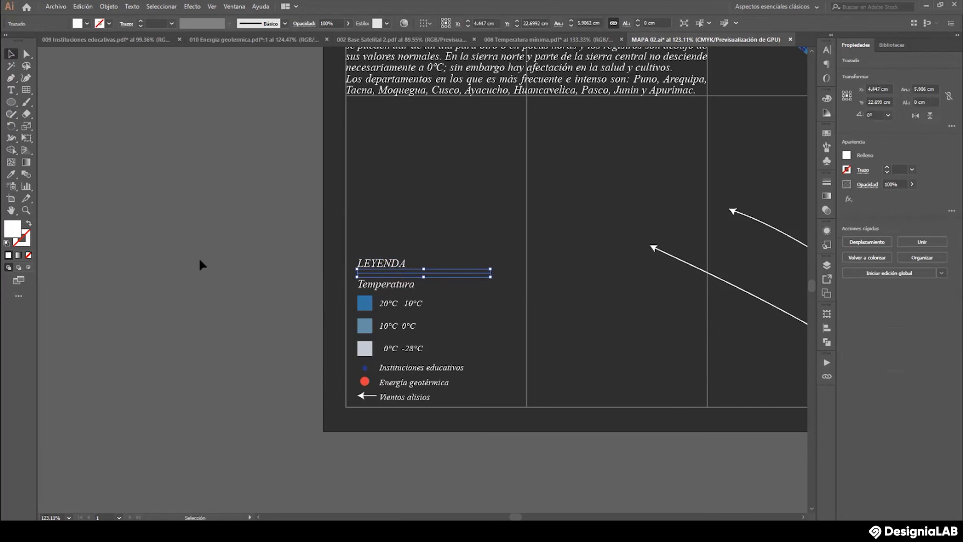
left_click(199, 258)
Examine how the title, description and legend sit together in the map layout.
key("z")
left_click(527, 239, "alt")
scroll(428, 266, "up", 5)
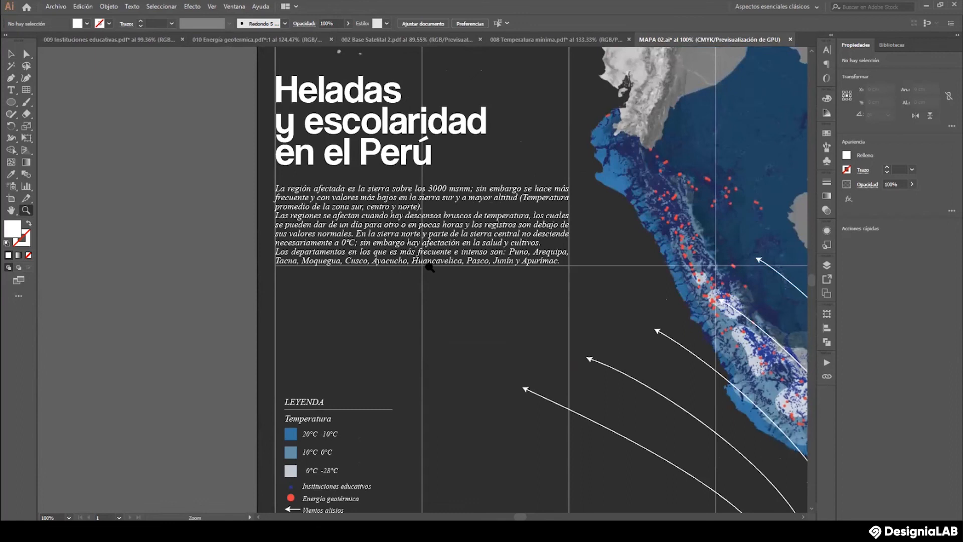
scroll(430, 266, "up", 2)
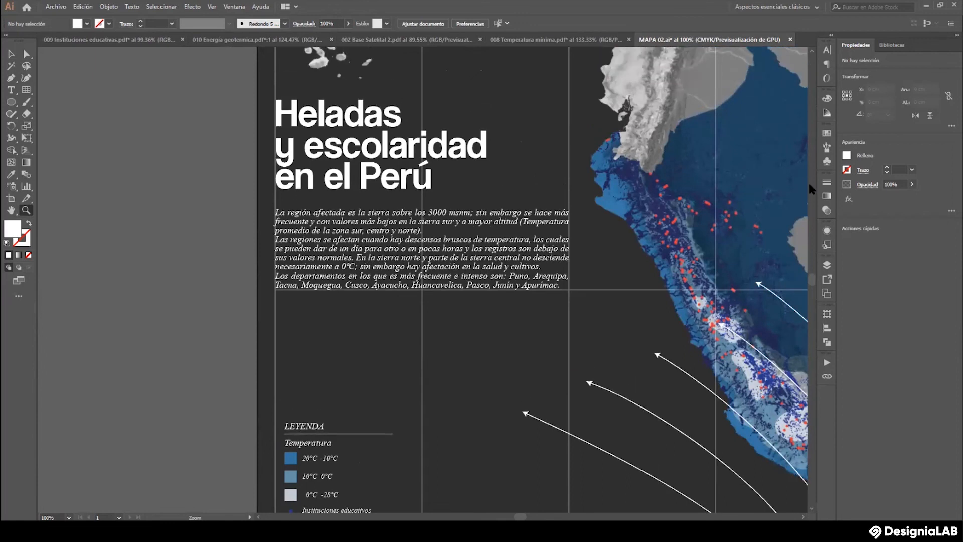
scroll(346, 370, "down", 5)
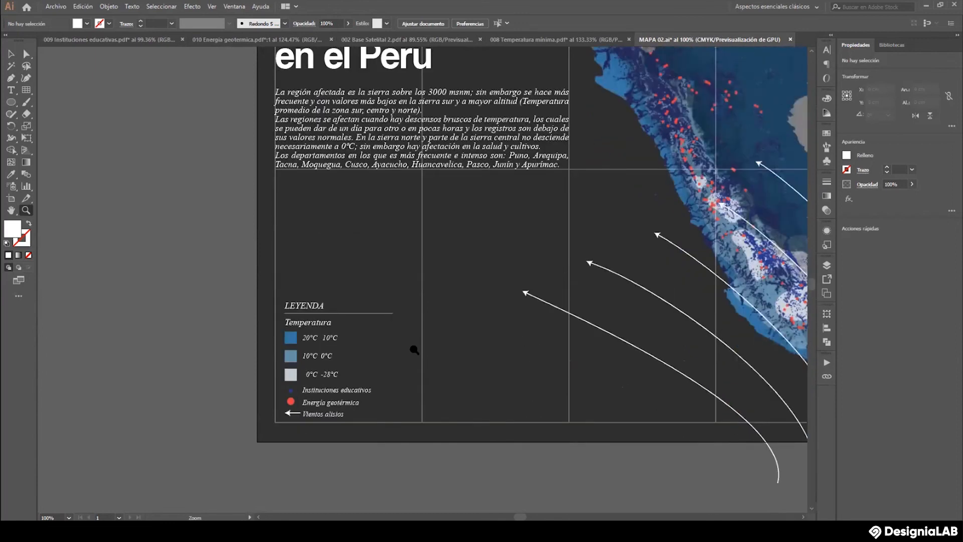
scroll(415, 346, "up", 2)
scroll(389, 304, "up", 2)
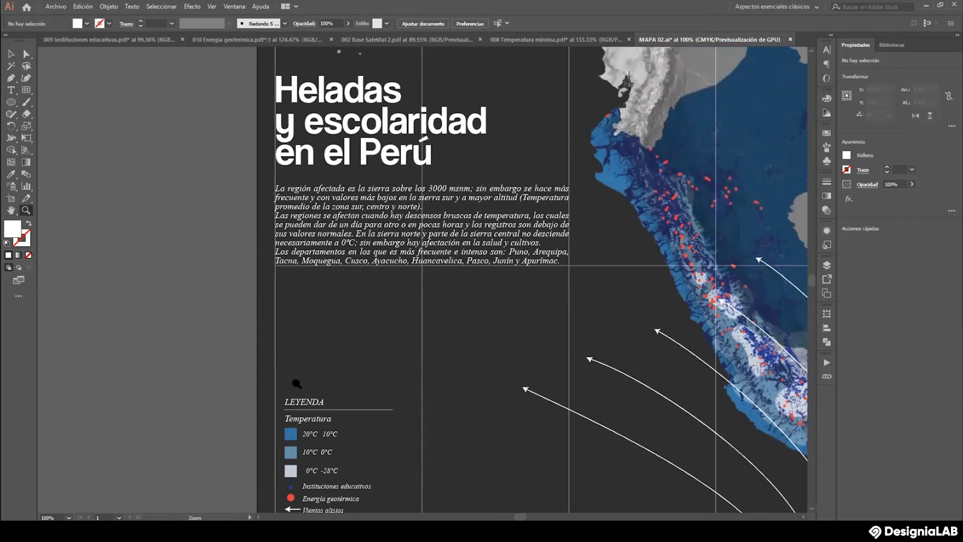
scroll(348, 364, "down", 2)
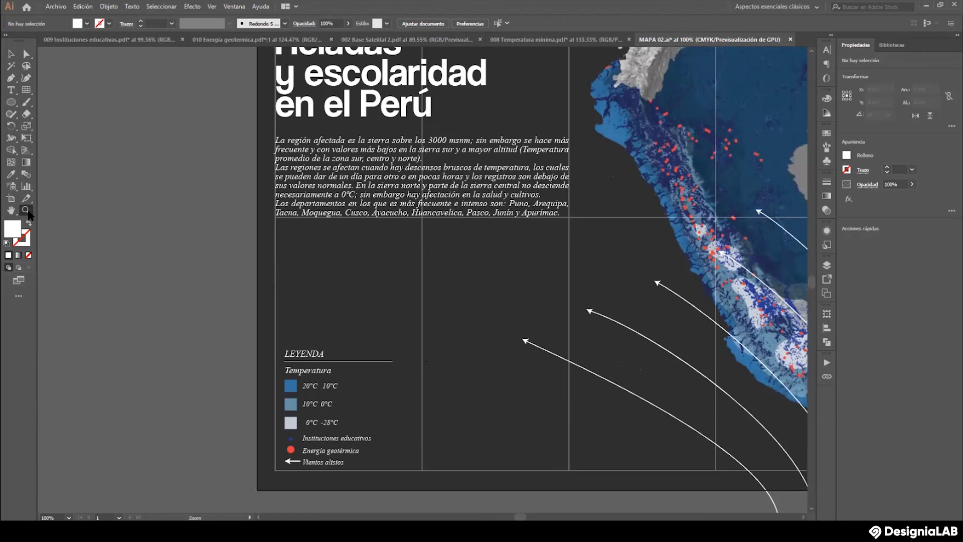
Draw a circle about 2.17 cm across near the foot of the second grid column, beside the legend.
left_click(457, 399)
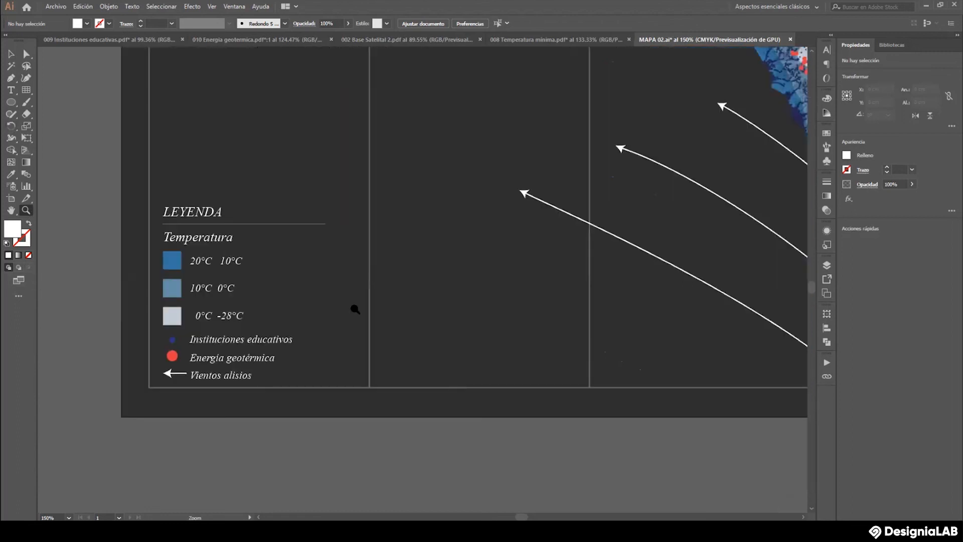
left_click(11, 102)
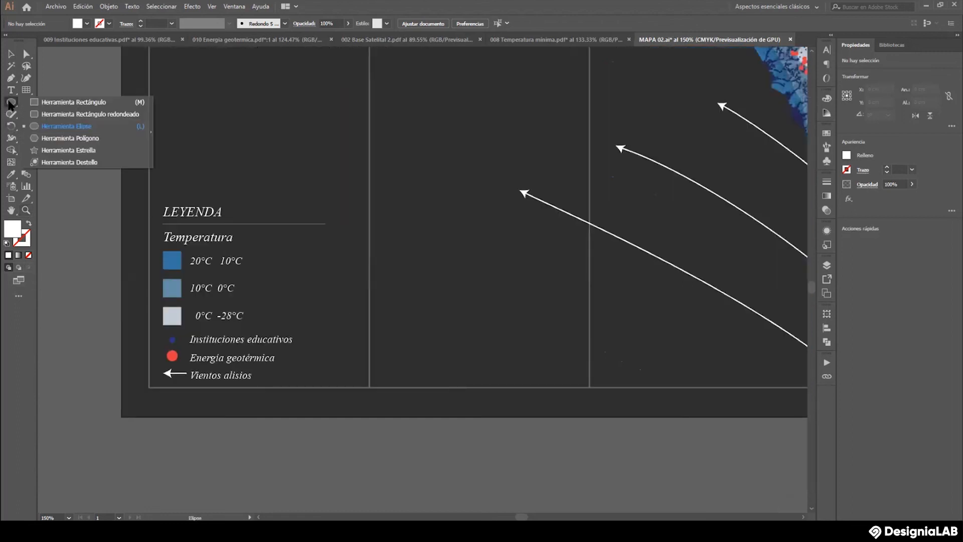
left_click(70, 126)
left_click_drag(414, 340, 474, 378)
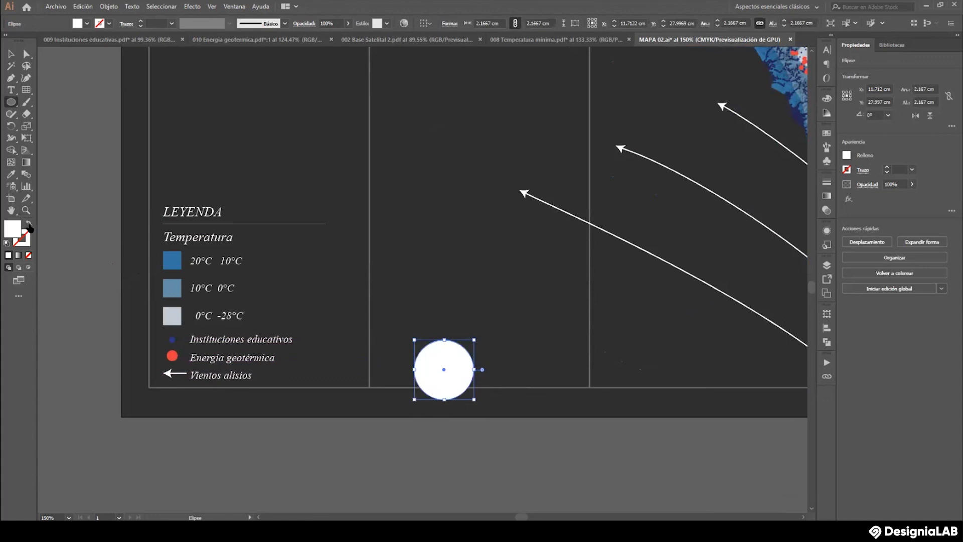
Turn the circle into a 1 pt white outline without fill and shrink it to about 1.85 cm within the grid column.
left_click(29, 225)
left_click(10, 54)
left_click_drag(426, 345, 441, 322)
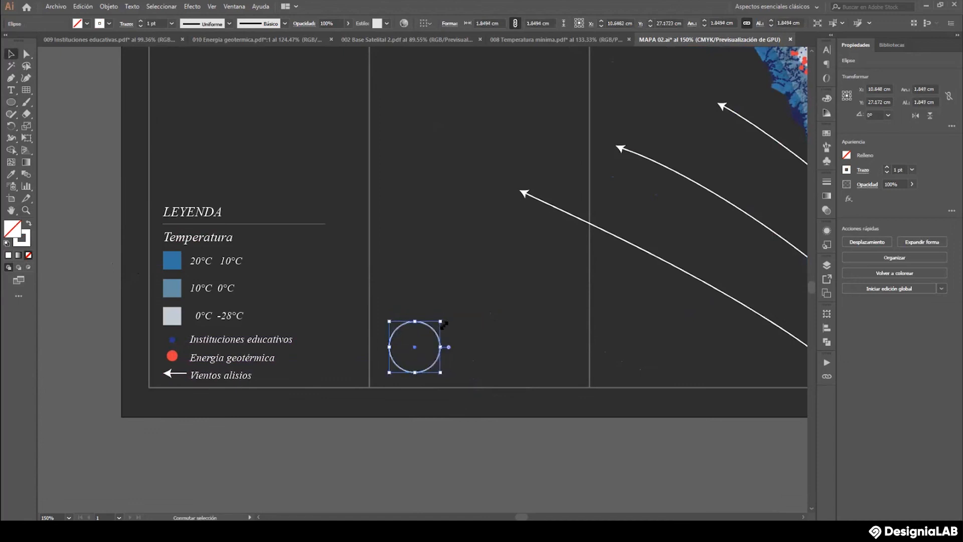
Draw a vertical white line about 0.92 cm long from the circle's centre up to its top point.
left_click(10, 78)
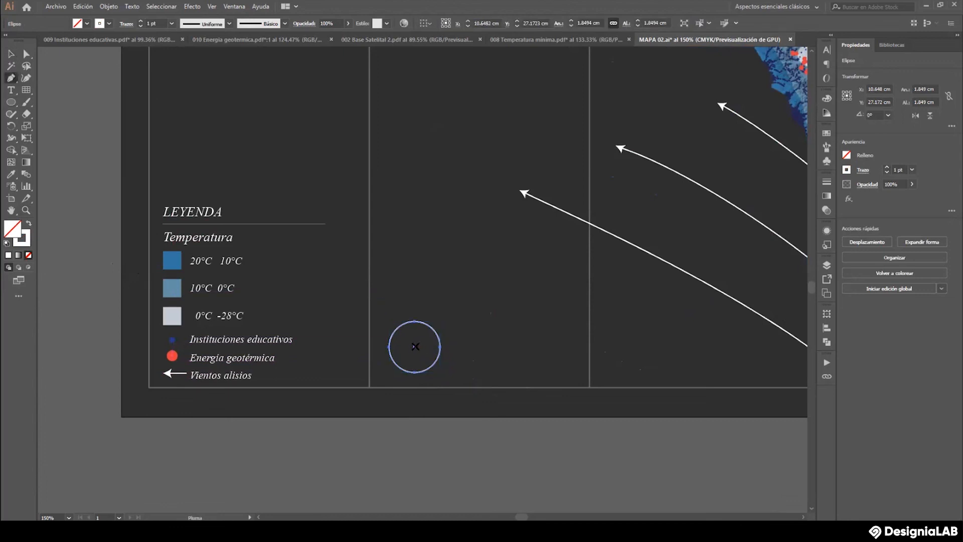
left_click(415, 347)
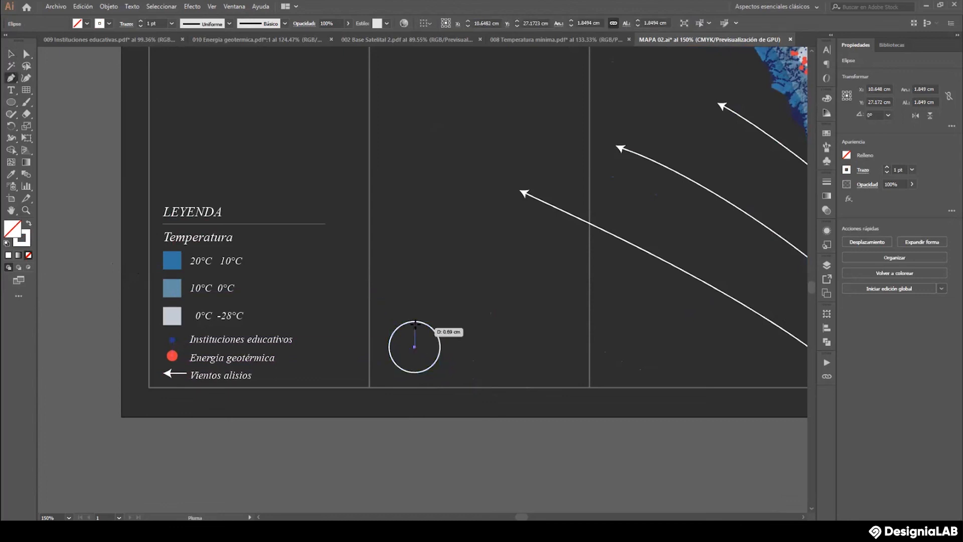
left_click(415, 321)
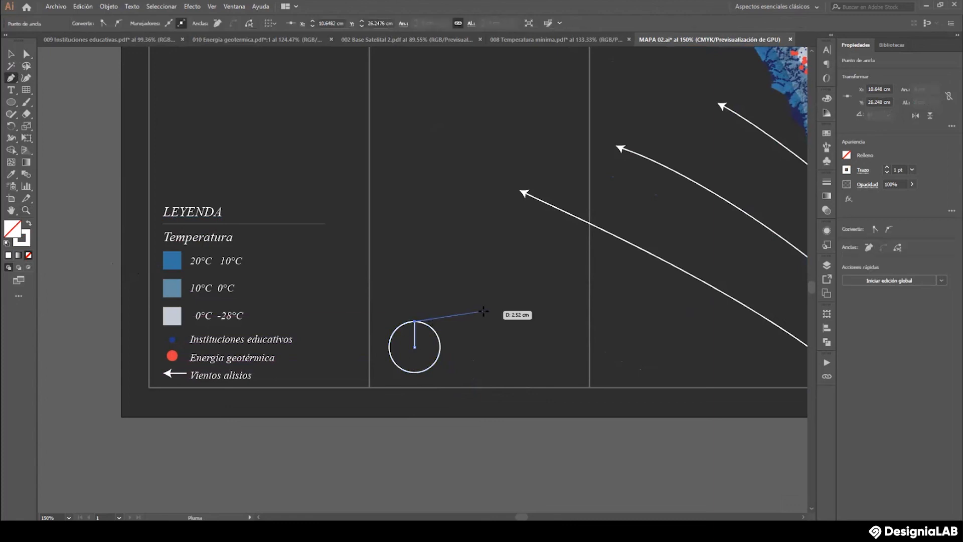
key("Escape")
left_click(11, 53)
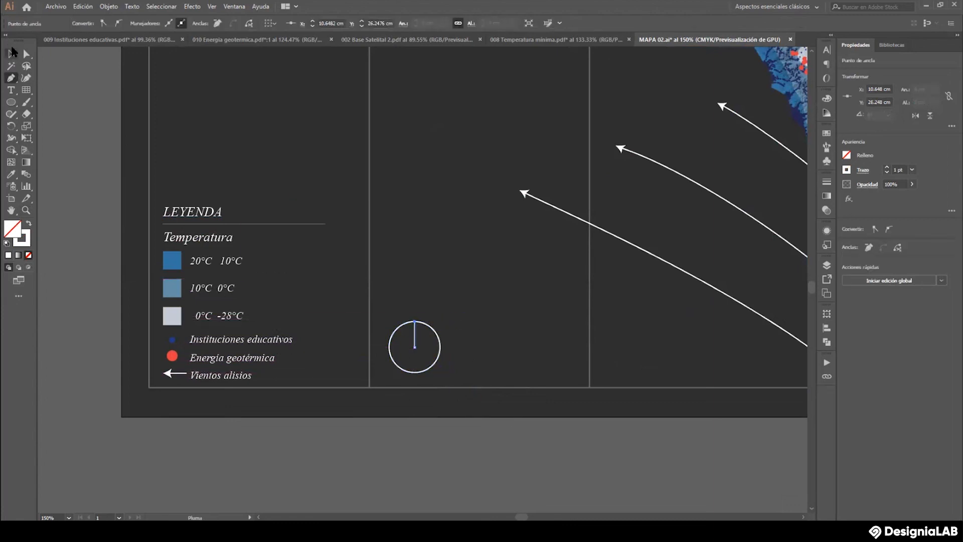
Thicken the vertical line inside the circle to a 3 pt stroke.
left_click(438, 336, "shift")
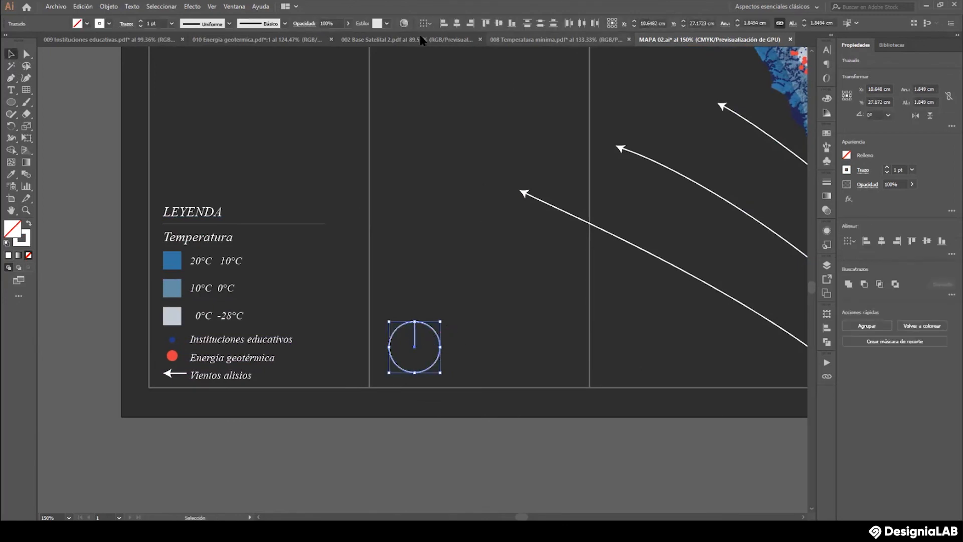
left_click(826, 181)
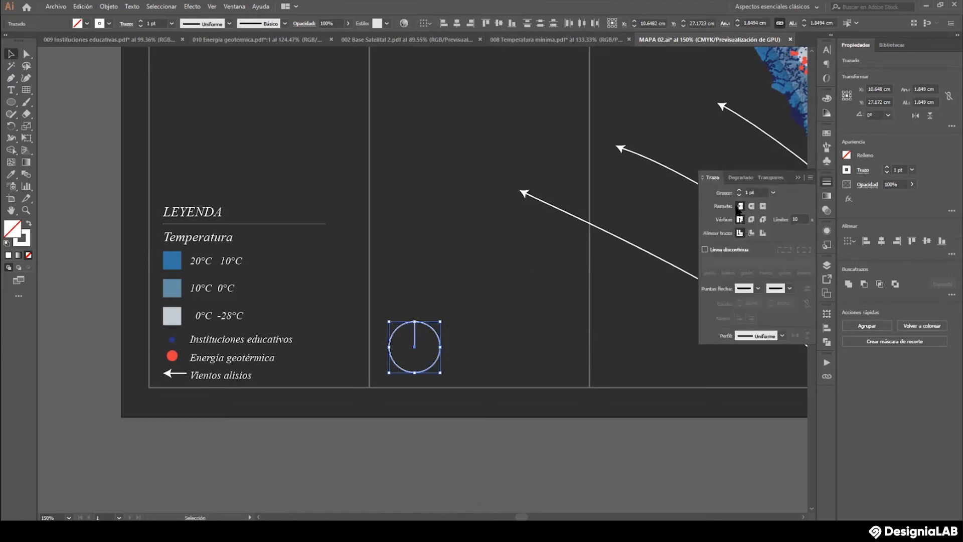
key("ctrl+h")
left_click(415, 338)
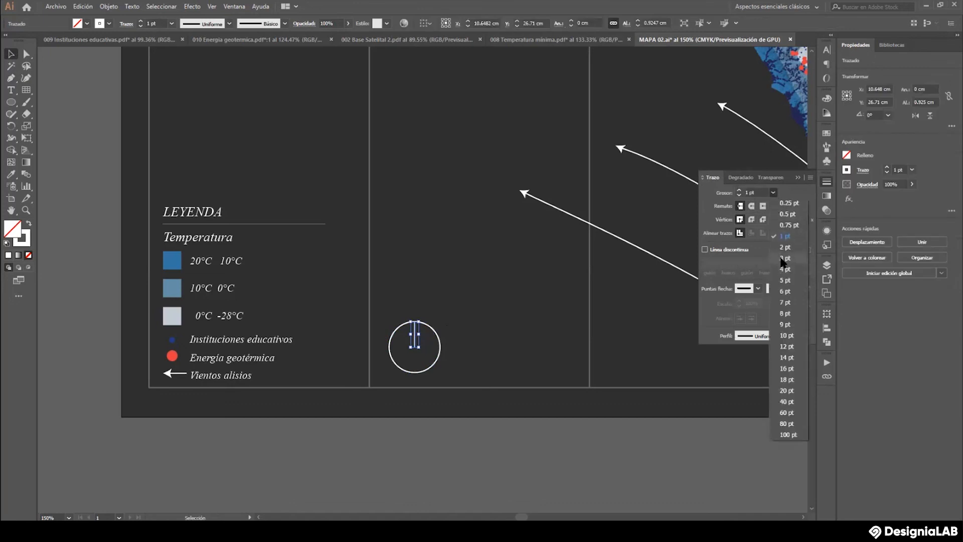
left_click(783, 261)
left_click(449, 310)
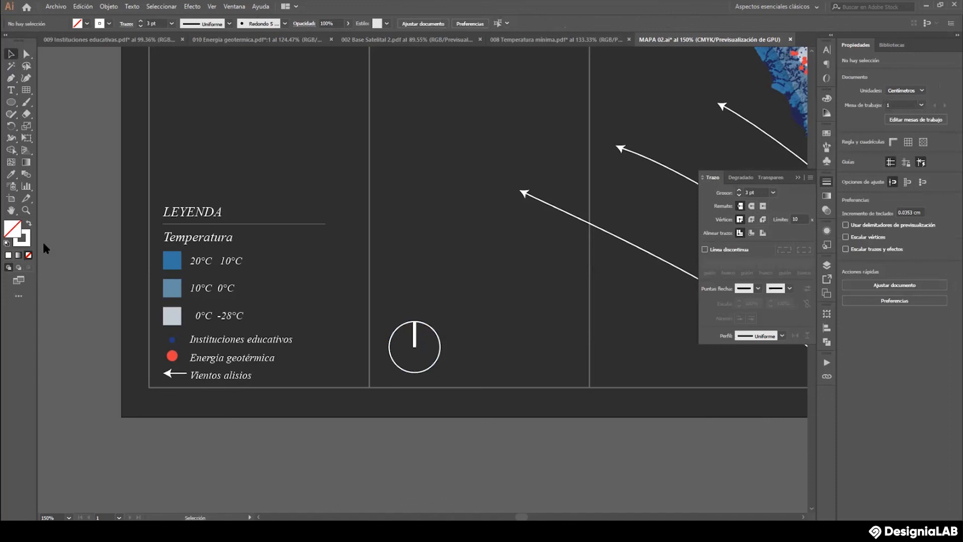
Move the circle and its vertical line to just below the description text, at the start of the first grid column.
left_click(25, 210)
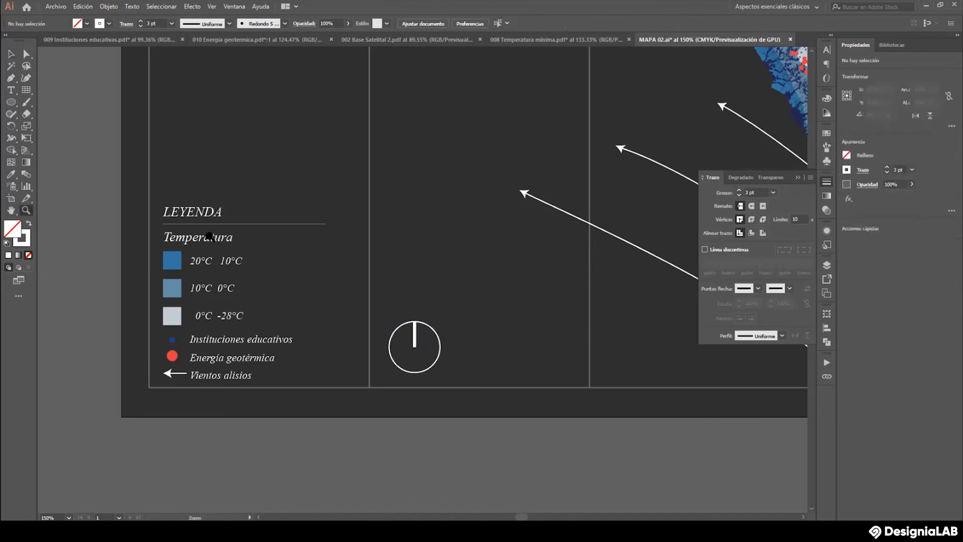
left_click(473, 279, "alt")
left_click(468, 275, "alt")
left_click(468, 276, "alt")
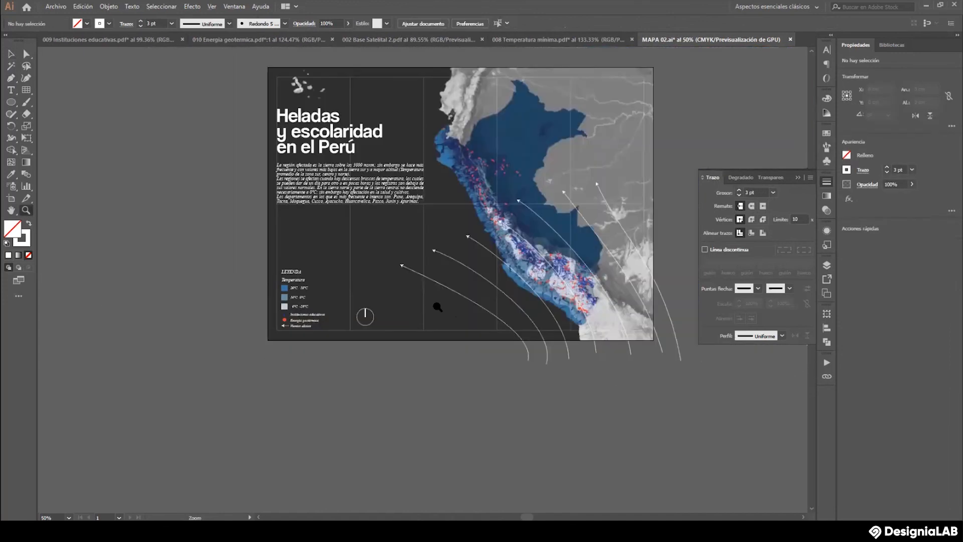
left_click(14, 55)
left_click_drag(372, 321, 287, 220)
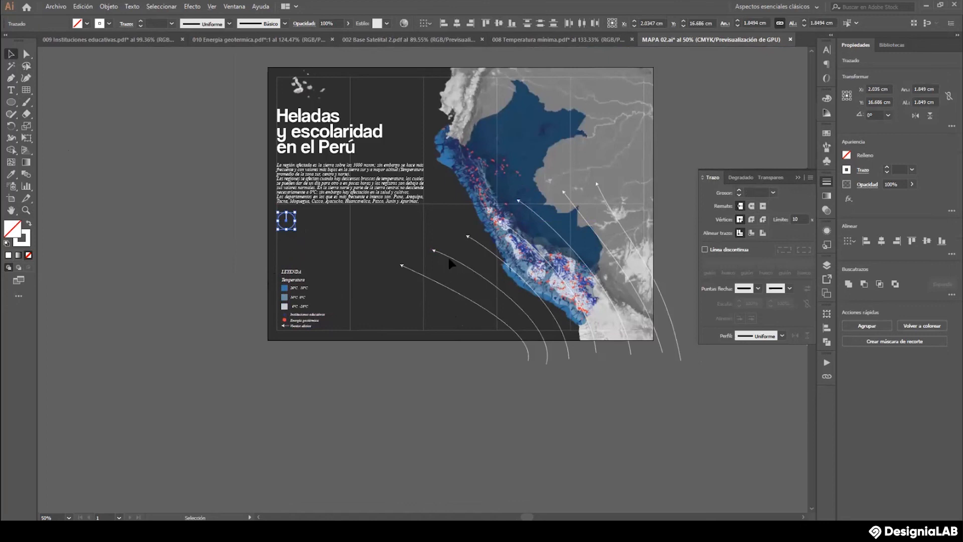
Expand the appearance of all seven curved wind arrows crossing the map together.
left_click(452, 290)
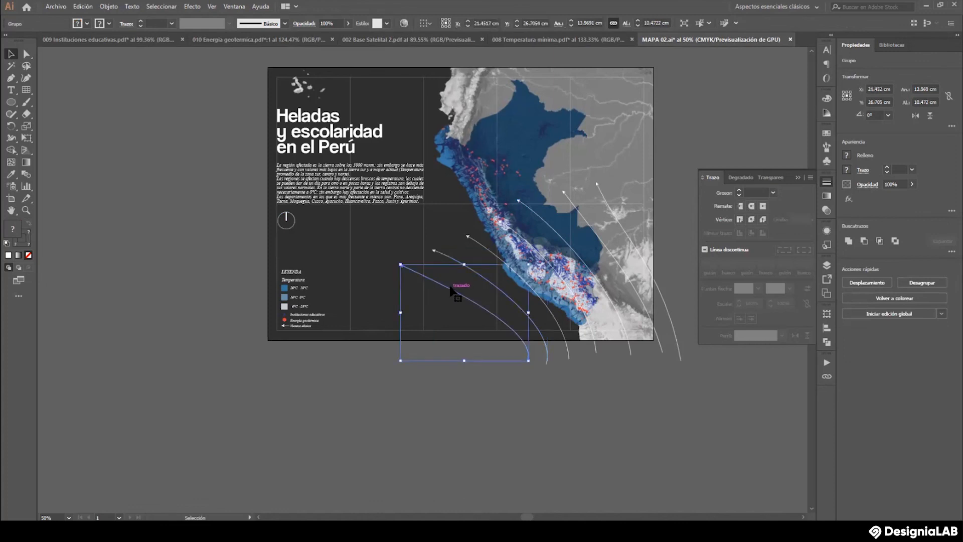
left_click(446, 254, "shift")
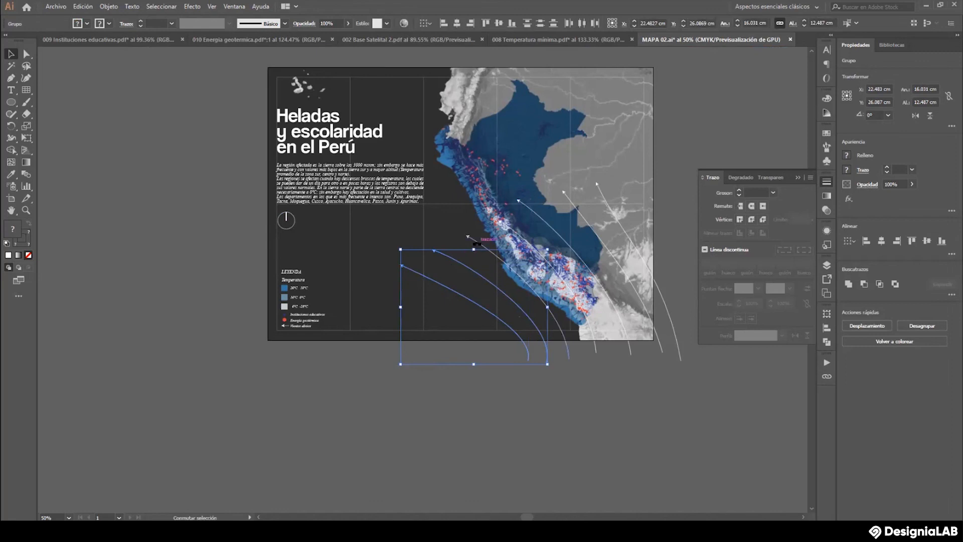
left_click(477, 245, "shift")
left_click(538, 223, "shift")
left_click(575, 205, "shift")
left_click(570, 200, "shift")
left_click(608, 204, "shift")
key("a")
key("ctrl+y")
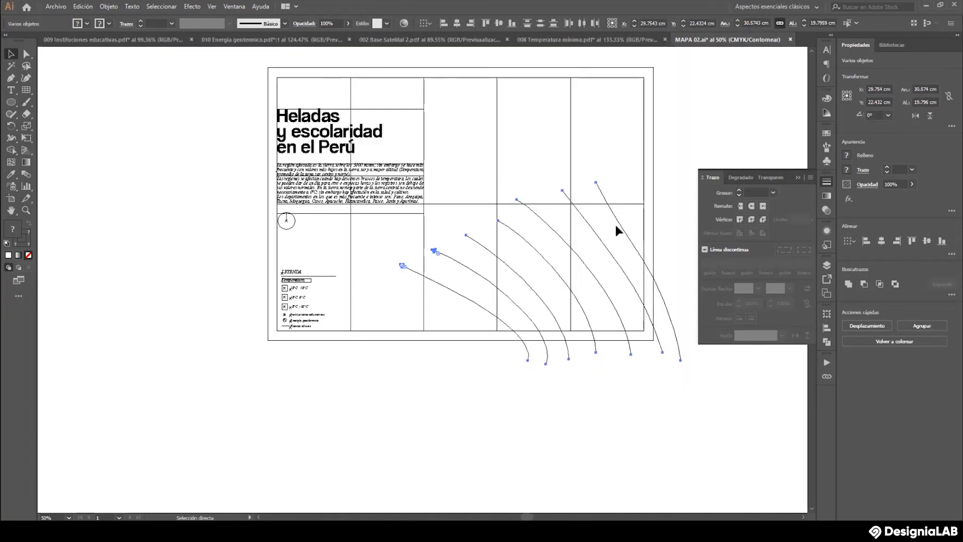
key("ctrl+y")
key("v")
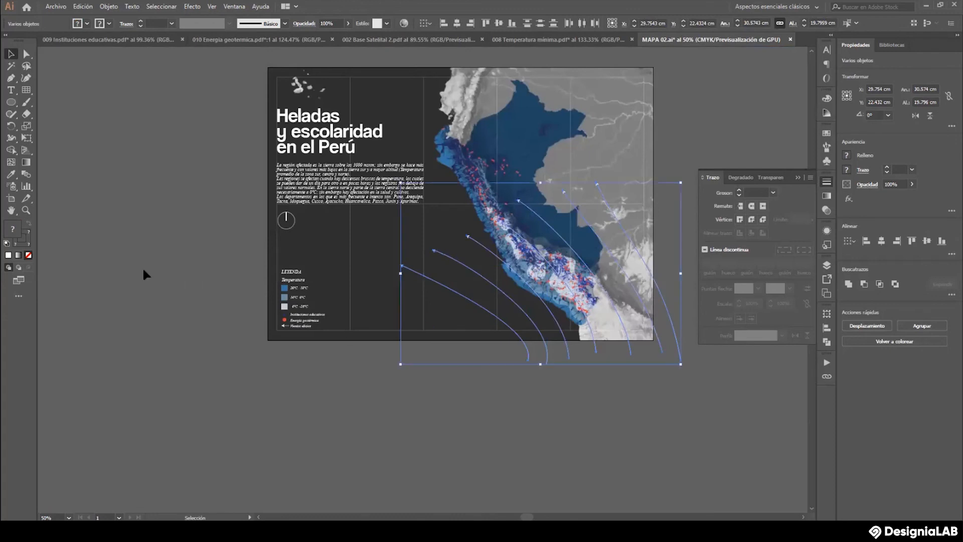
left_click(23, 211)
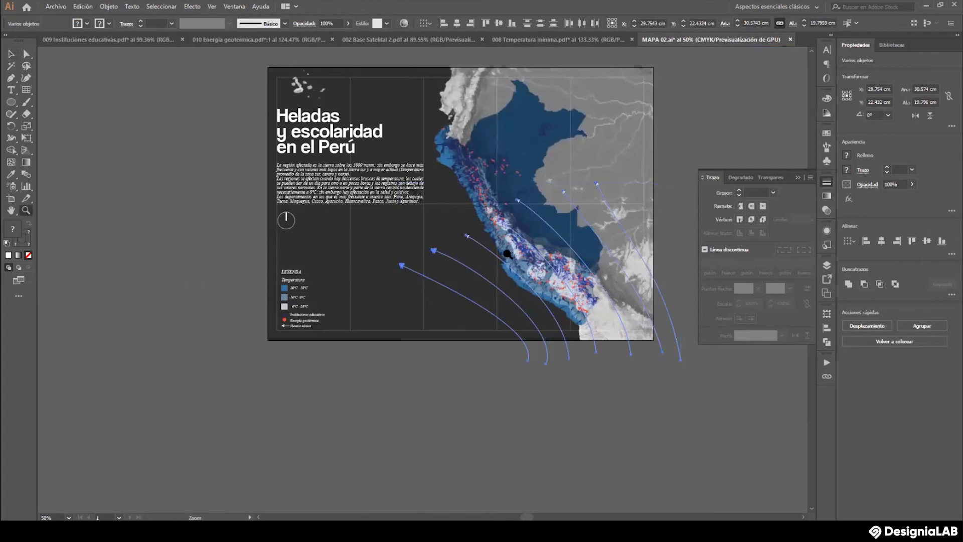
left_click(501, 262)
left_click(453, 260)
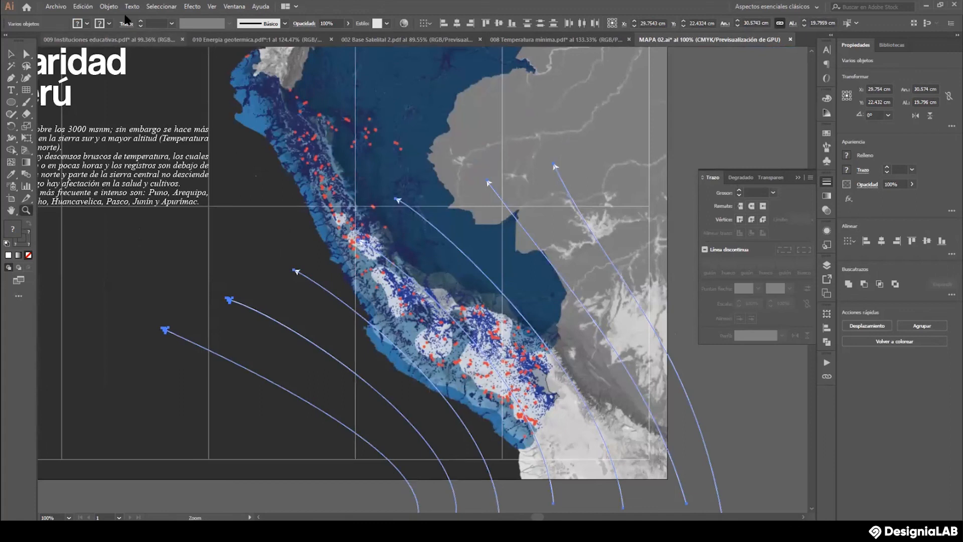
left_click(103, 8)
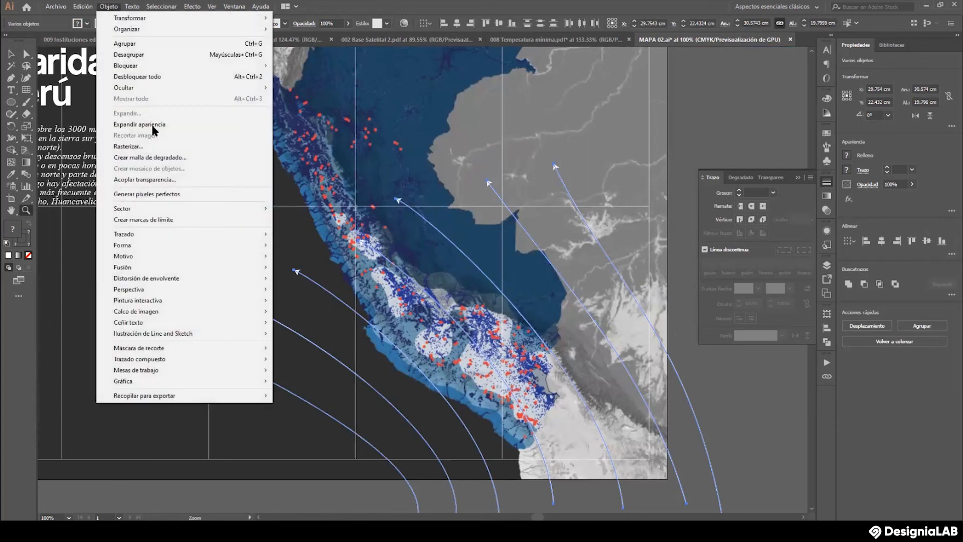
key("Return")
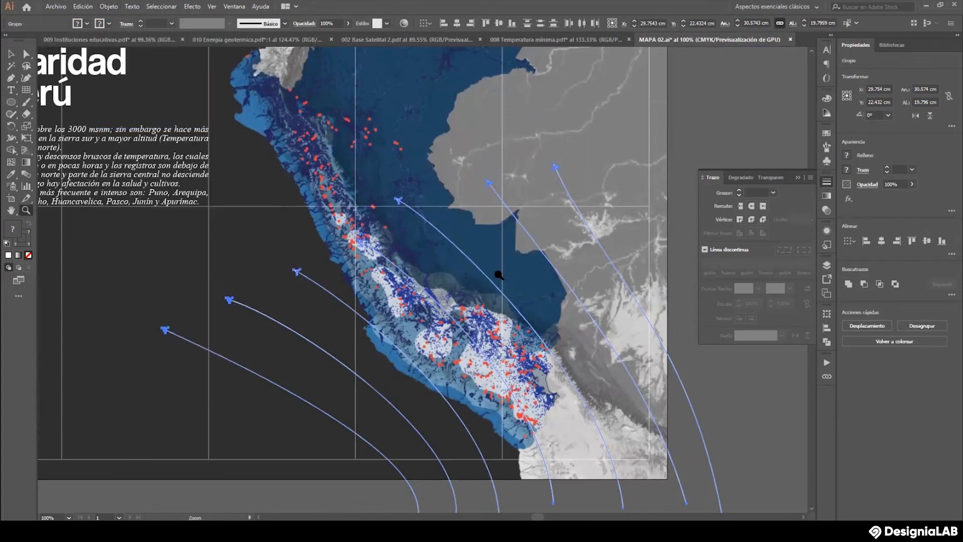
Expand the fill and stroke of the seven wind arrows into outlined shapes while in outline view.
key("ctrl+y")
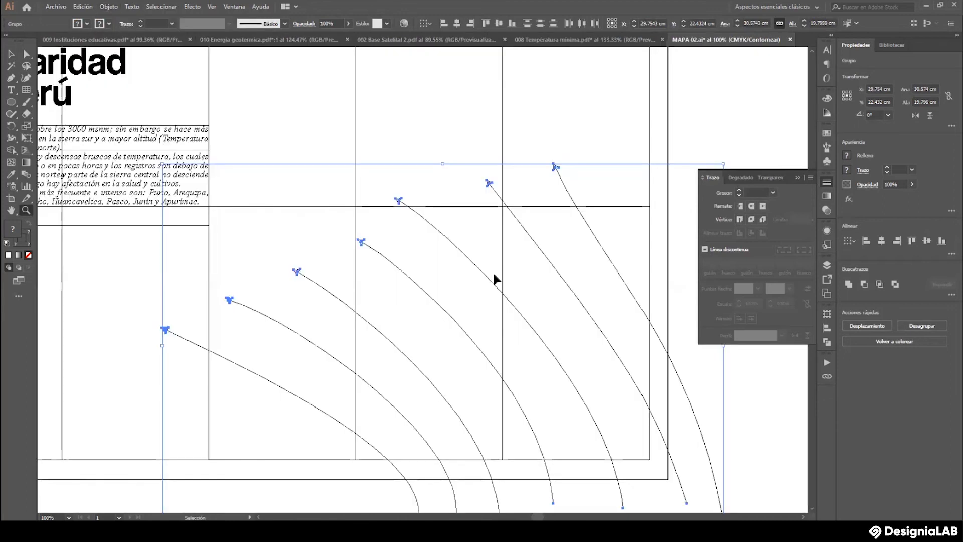
left_click(104, 7)
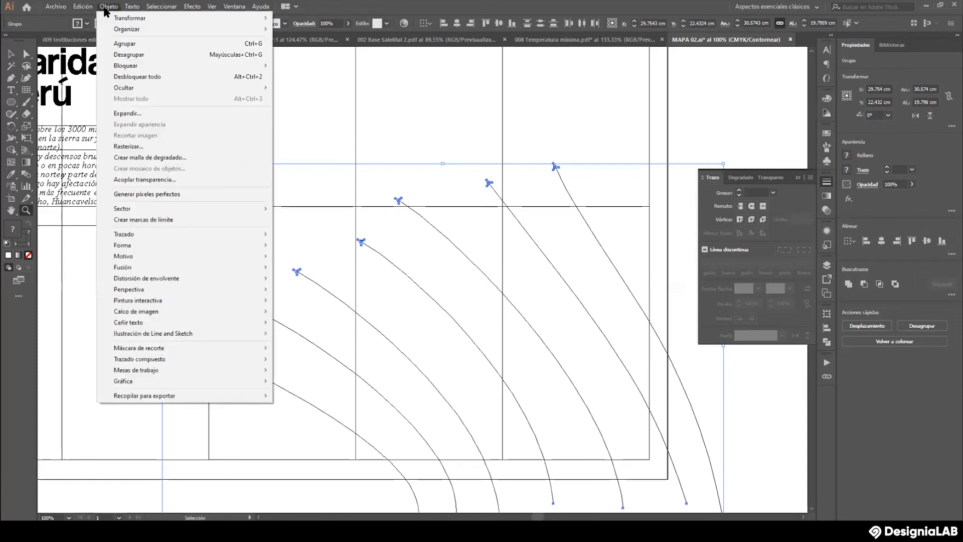
left_click(143, 111)
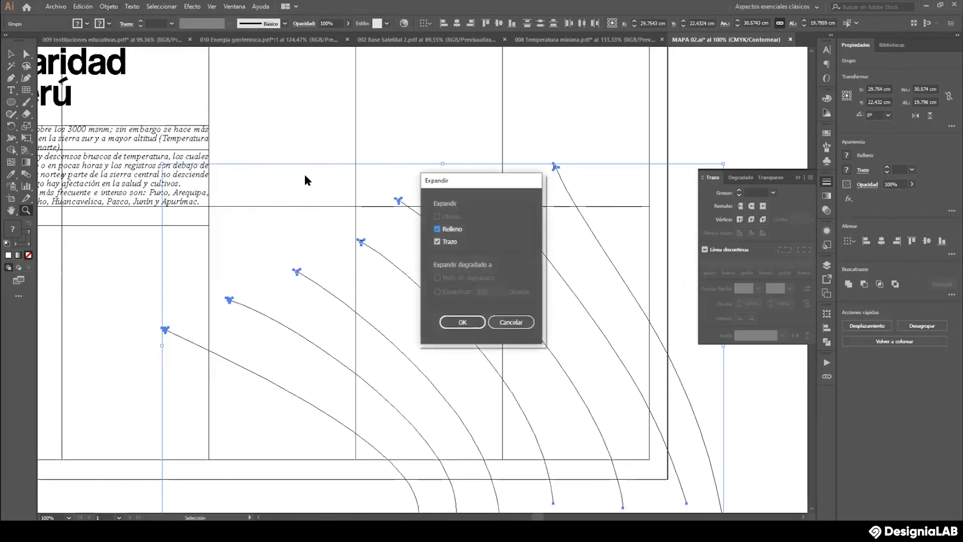
left_click(459, 322)
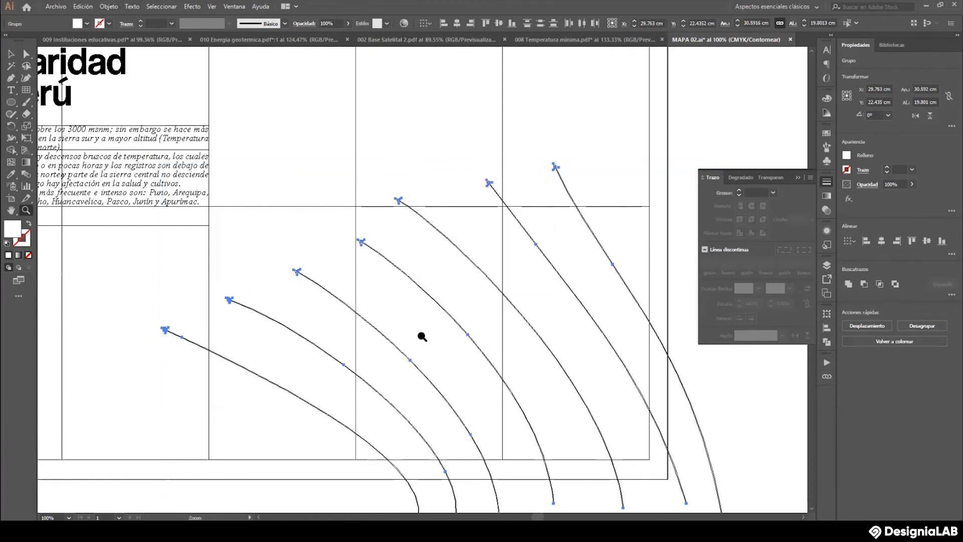
Unite the expanded wind arrow shapes with the Pathfinder.
left_click_drag(395, 263, 532, 316)
left_click(439, 238, "alt")
left_click(417, 232, "alt")
left_click(367, 236, "alt")
left_click(357, 301, "alt")
left_click(371, 319, "alt")
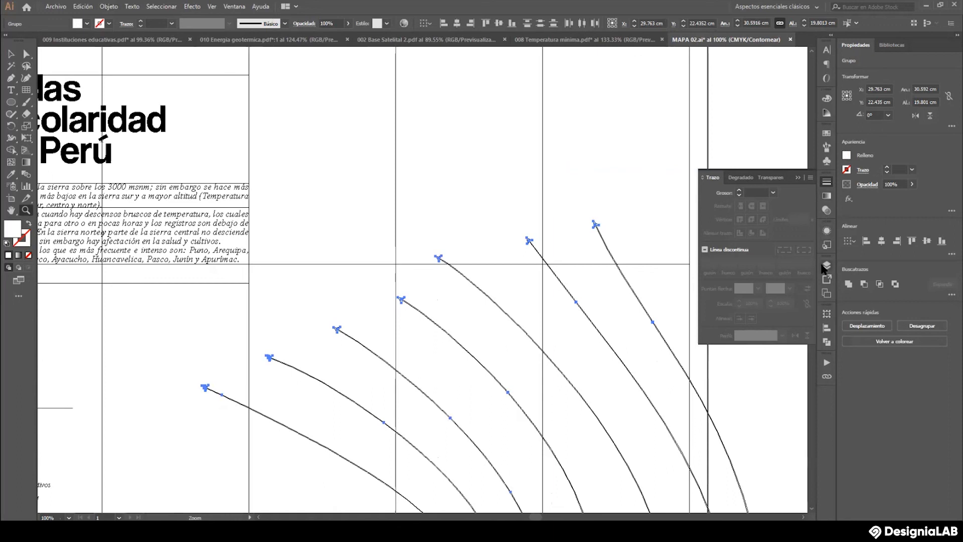
left_click(827, 342)
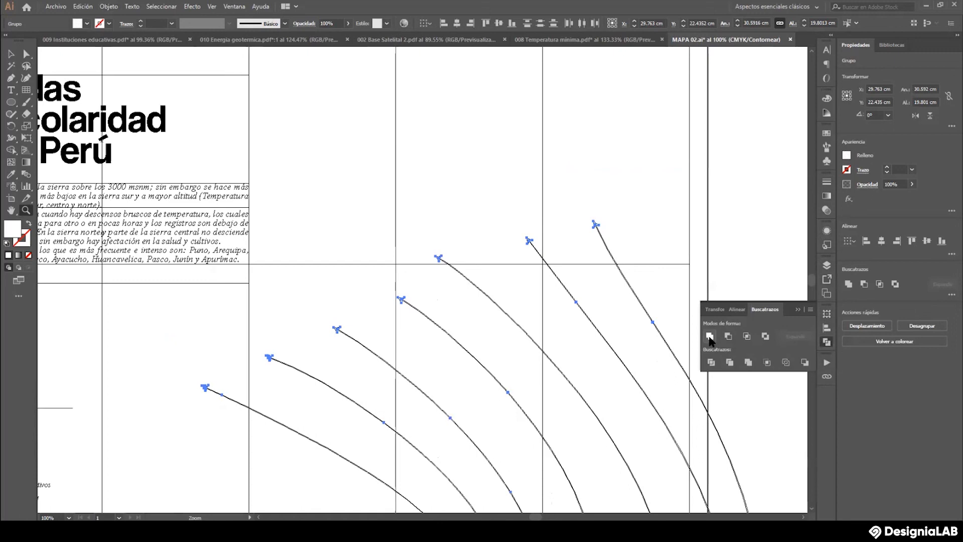
left_click(710, 336)
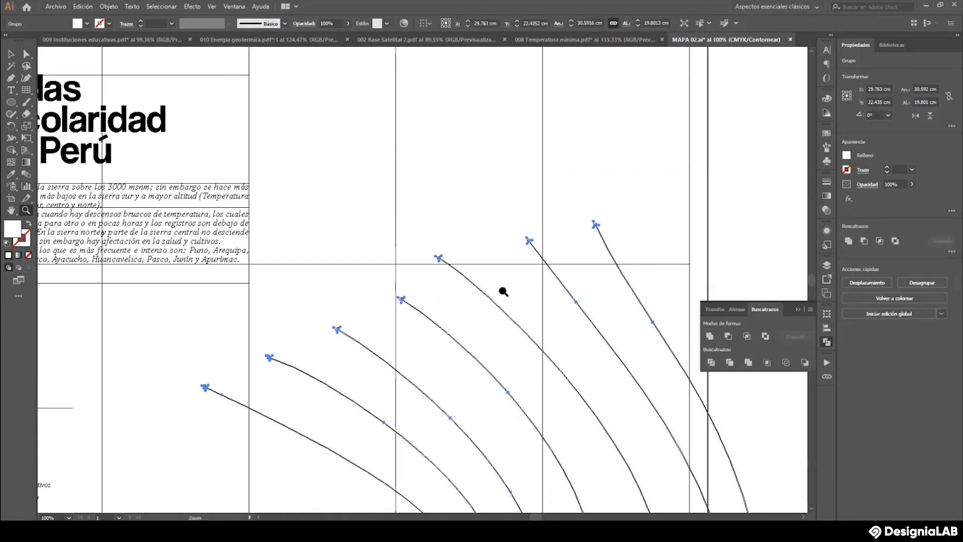
Examine the united wind arrow outlines up close and across the whole layout, and return to the normal preview.
left_click(366, 288, "alt")
left_click(365, 288, "alt")
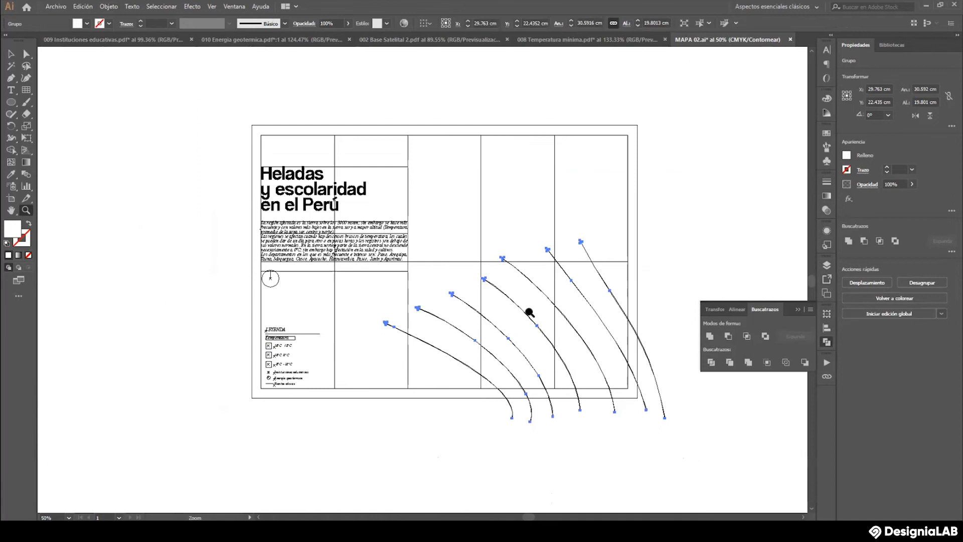
left_click(530, 313, "alt")
left_click_drag(410, 291, 506, 329)
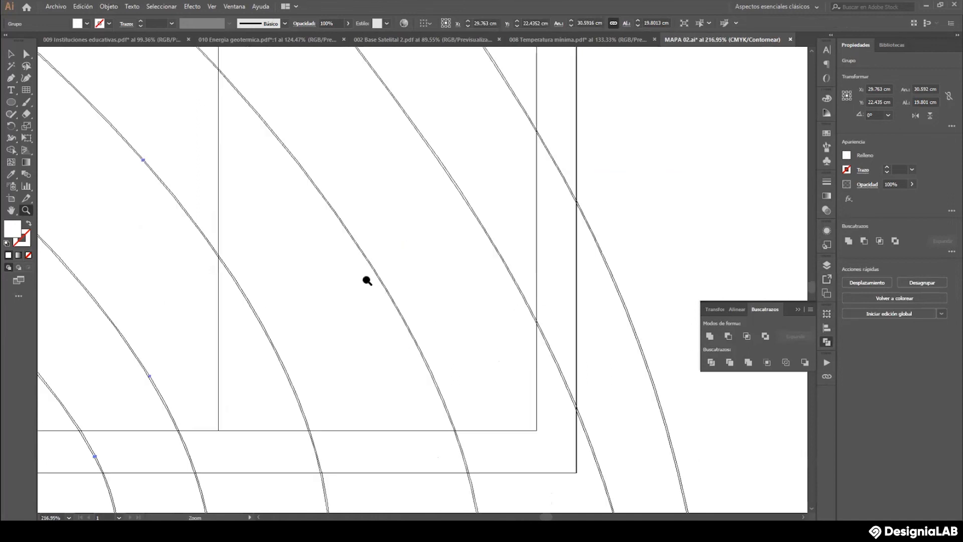
left_click(342, 269, "alt")
left_click(337, 256, "alt")
left_click(382, 233, "alt")
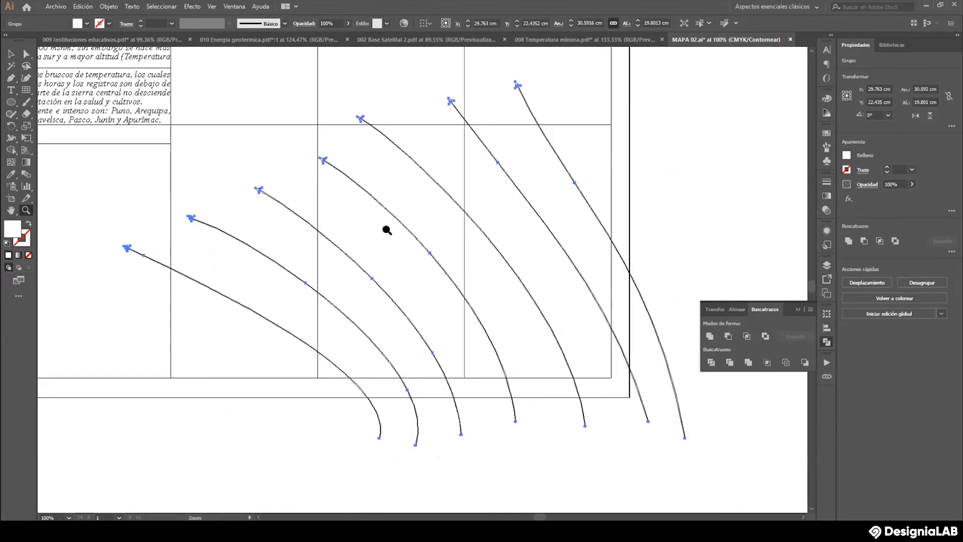
left_click(385, 228, "alt")
key("v")
key("ctrl+y")
key("z")
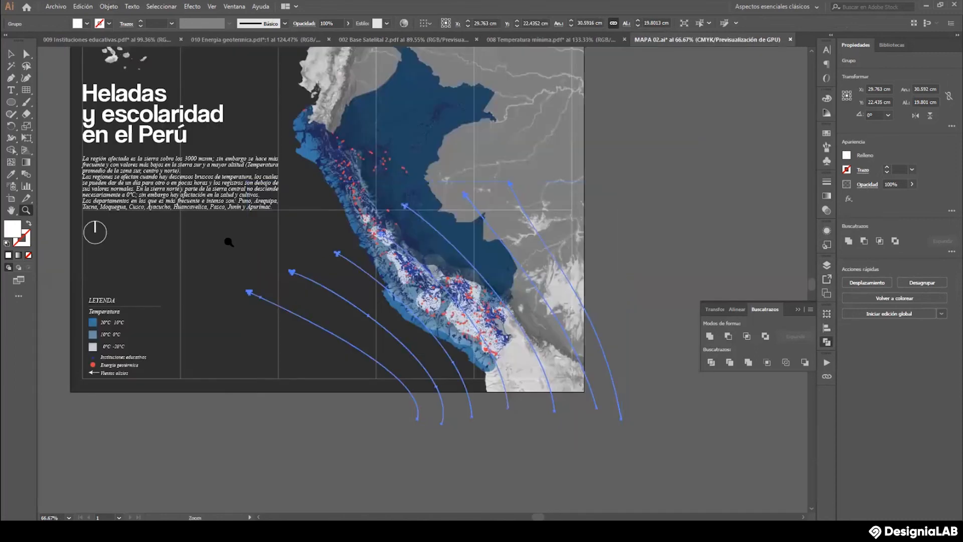
Fill the united wind arrows with a linear white-to-black gradient.
left_click(25, 162)
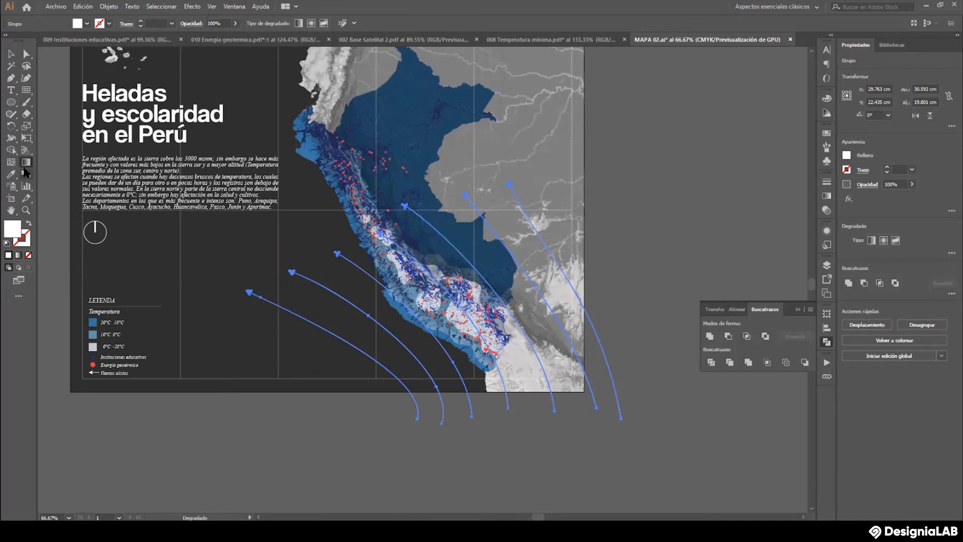
left_click(18, 256)
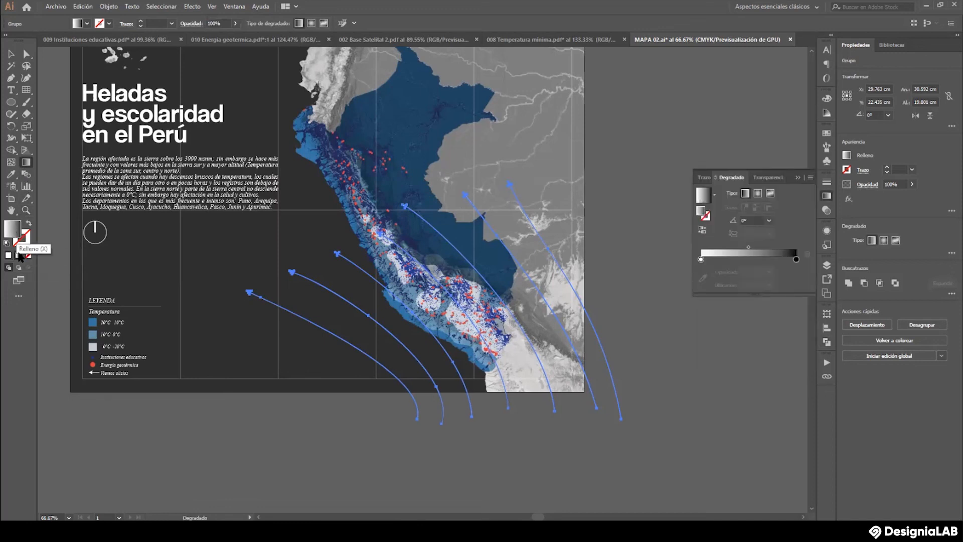
key("z")
left_click(443, 285)
left_click(444, 285)
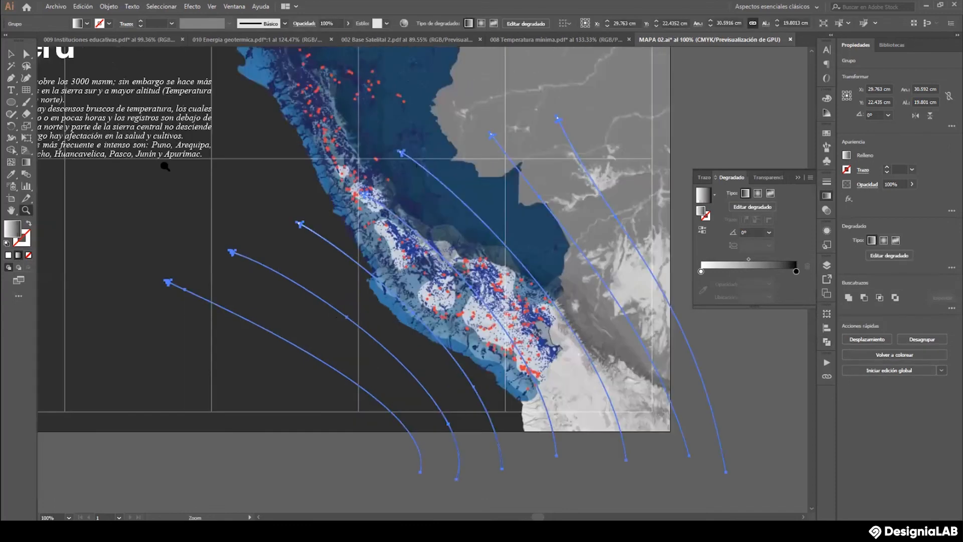
left_click(11, 53)
left_click(125, 161)
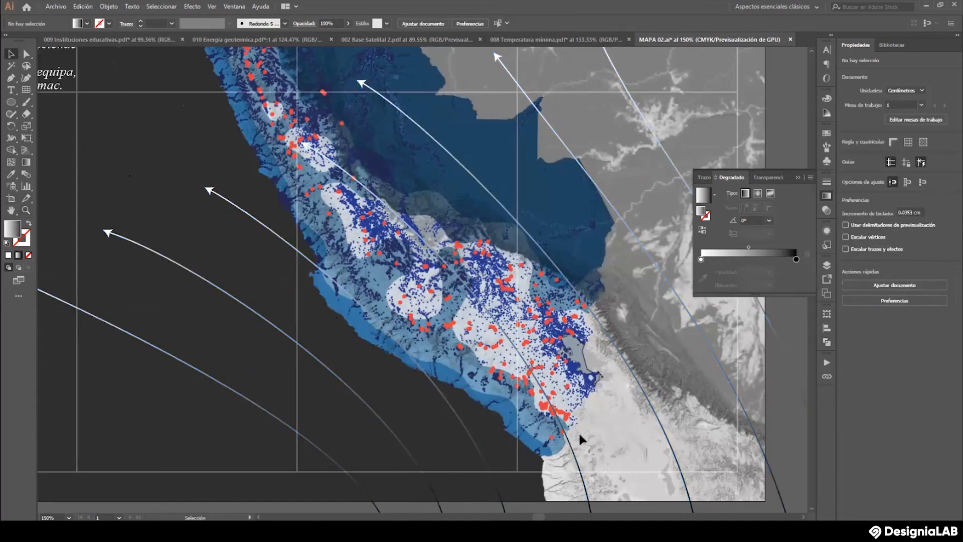
Set the black end stop of the wind arrows' gradient to 0% opacity so their tails fade out.
left_click(314, 358)
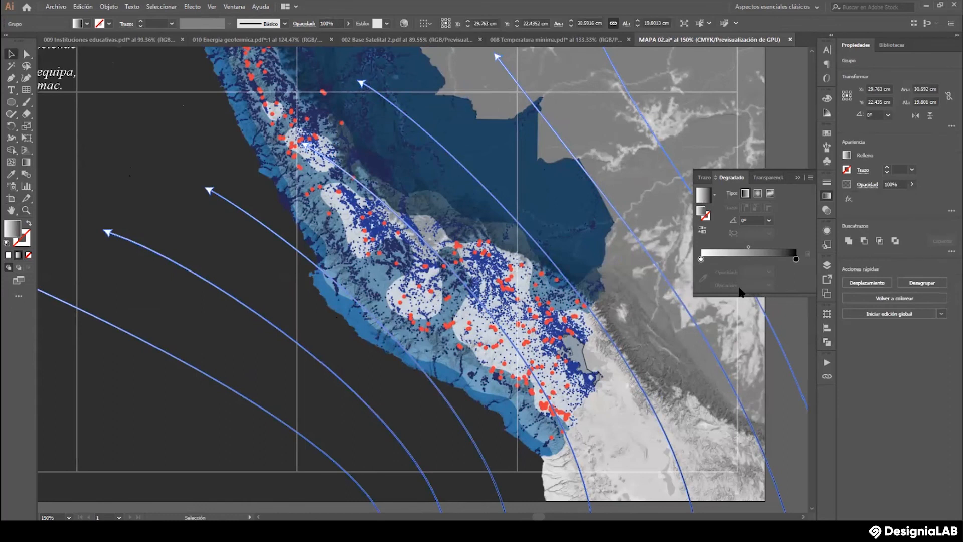
left_click(796, 260)
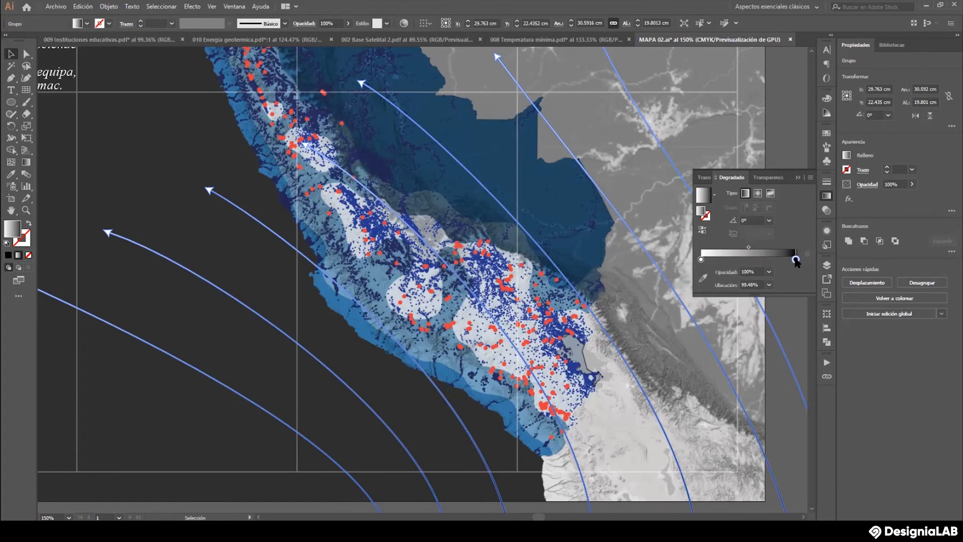
left_click(770, 272)
left_click(783, 286)
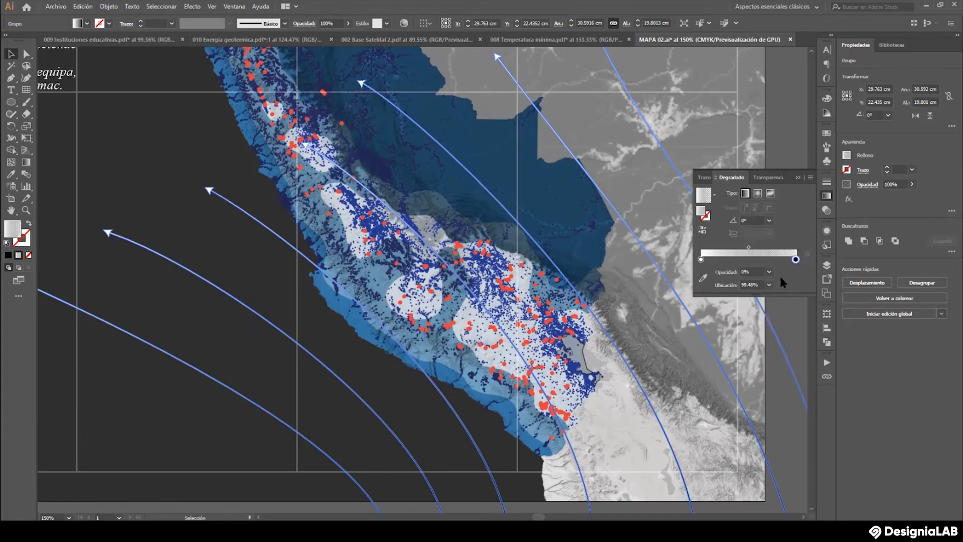
left_click(787, 150)
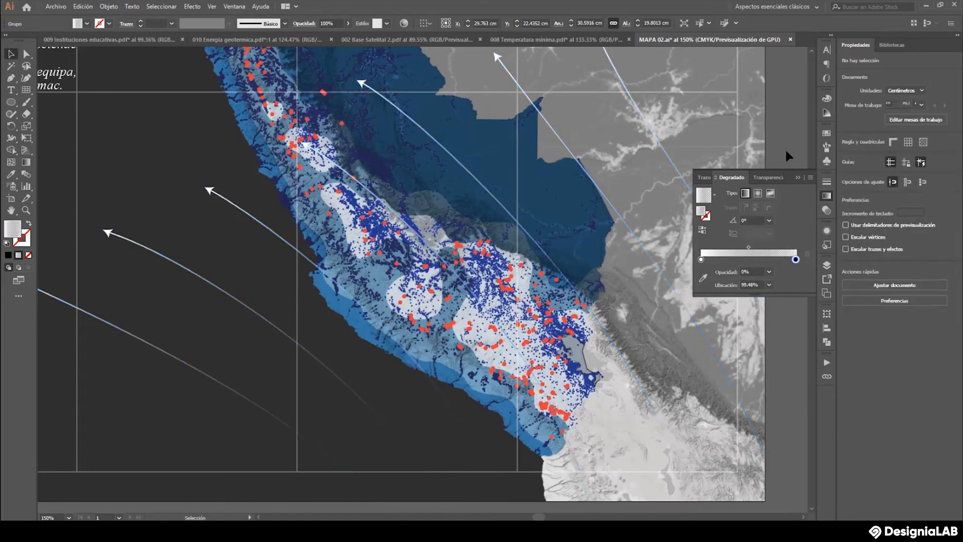
left_click(798, 178)
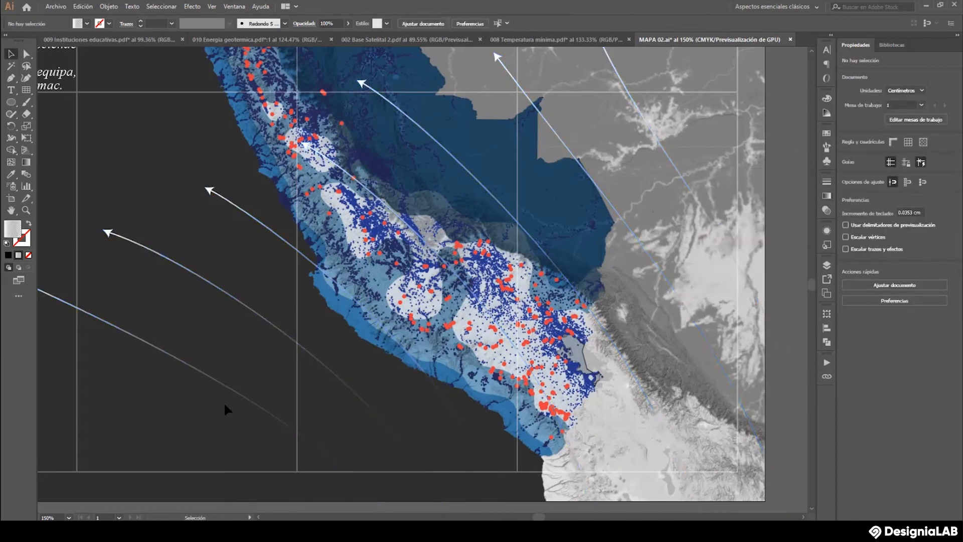
Hide the locked group of white grid lines in the MAPA 02 layer stack.
scroll(225, 404, "up", 1)
left_click(27, 210)
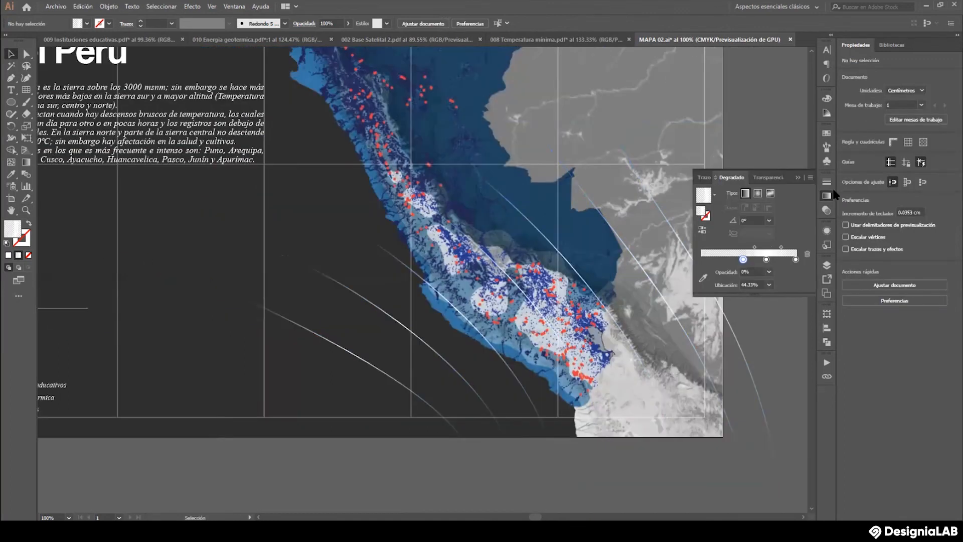
left_click(826, 265)
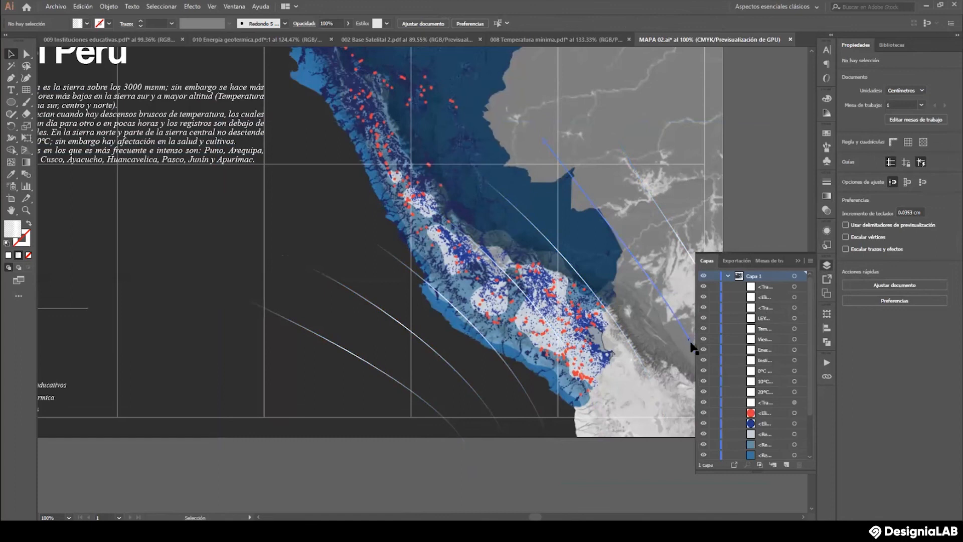
scroll(799, 357, "down", 2)
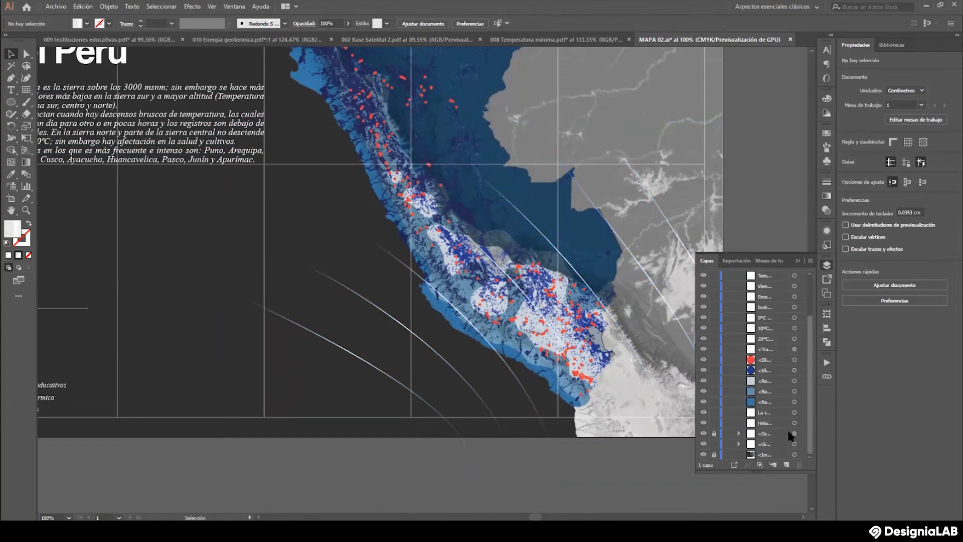
left_click(703, 433)
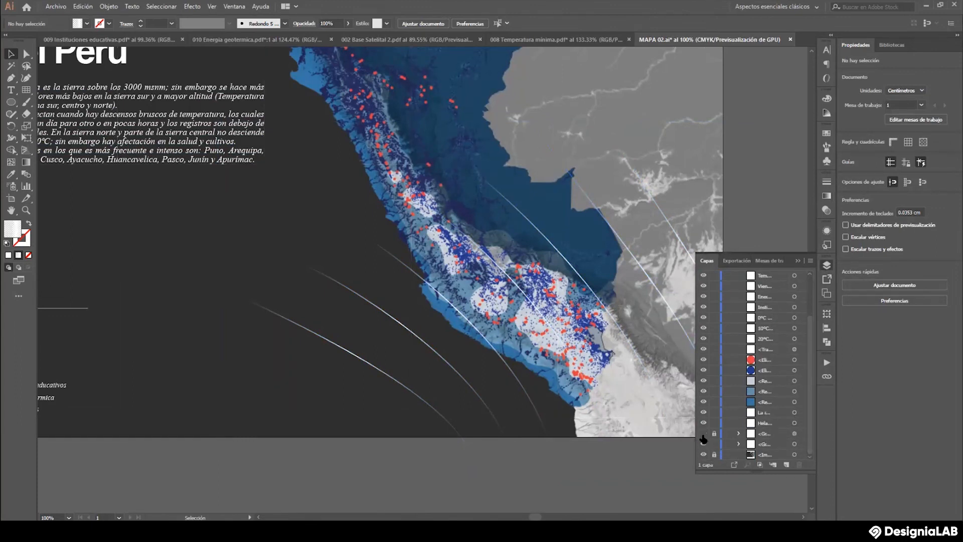
left_click(26, 210)
left_click(407, 268, "alt")
left_click(406, 267, "alt")
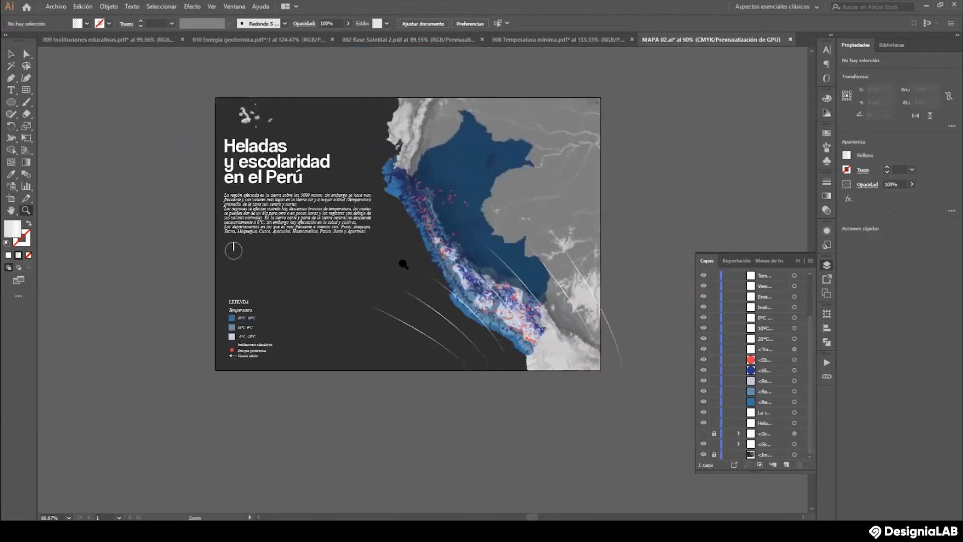
left_click(404, 265, "alt")
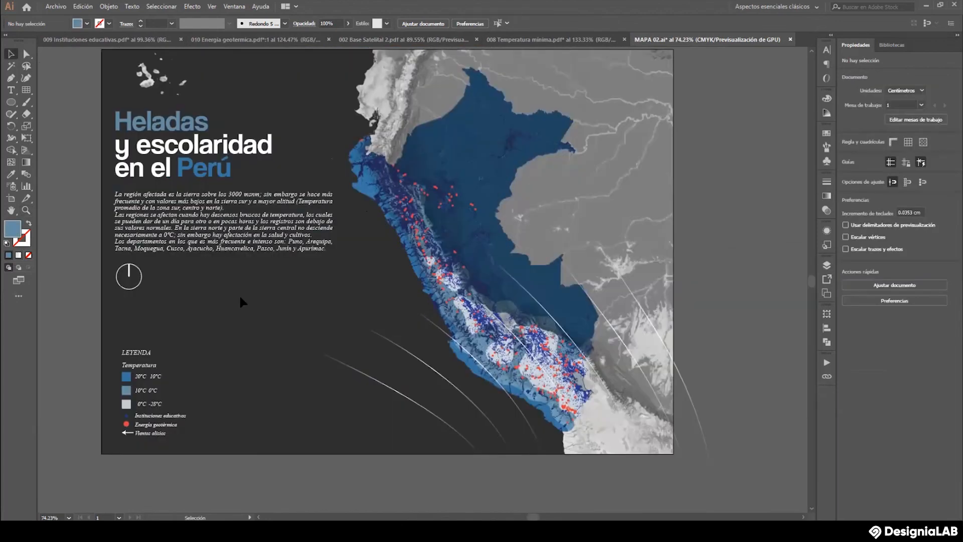
Export the map layout as a PNG named MAPA 02 IMP, using the artboards to bound the image.
scroll(246, 276, "up", 2)
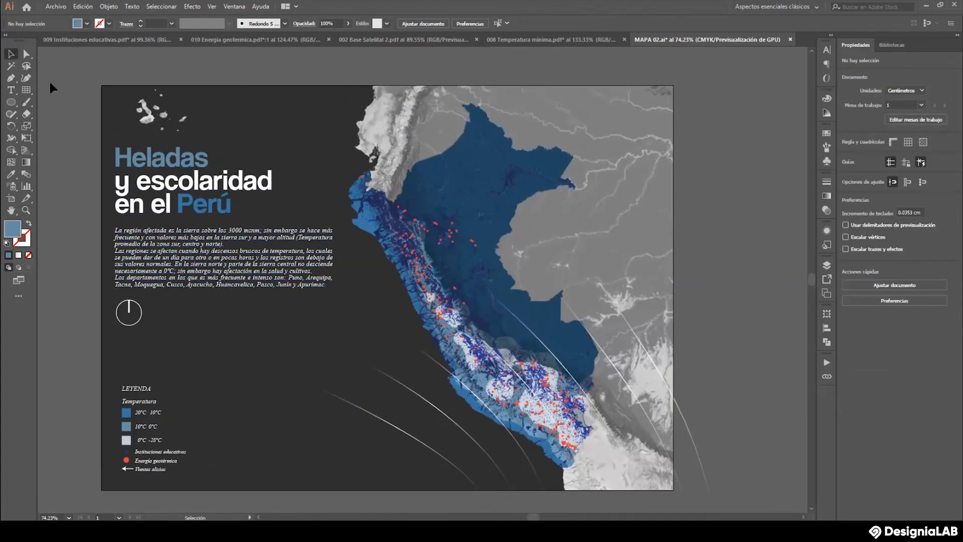
left_click(56, 7)
mouse_move(106, 183)
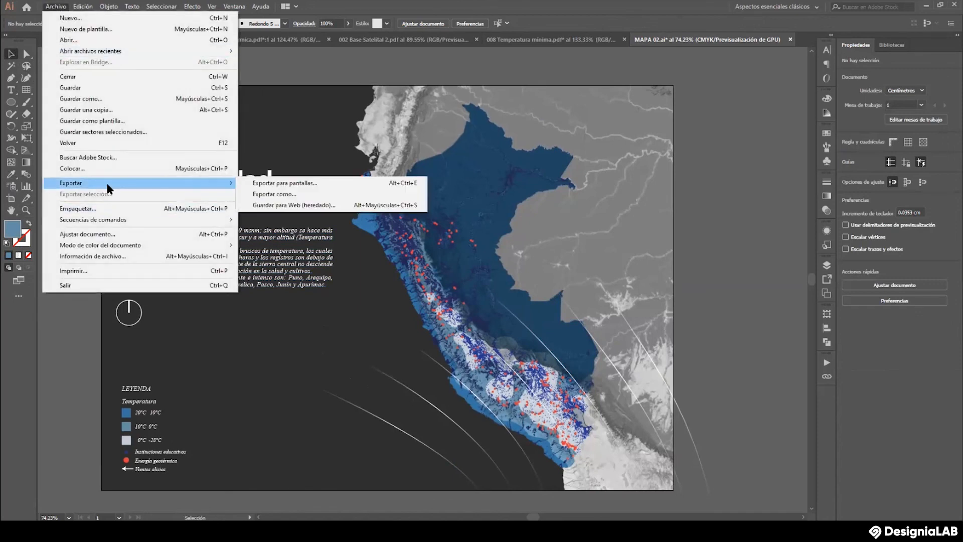
left_click(271, 194)
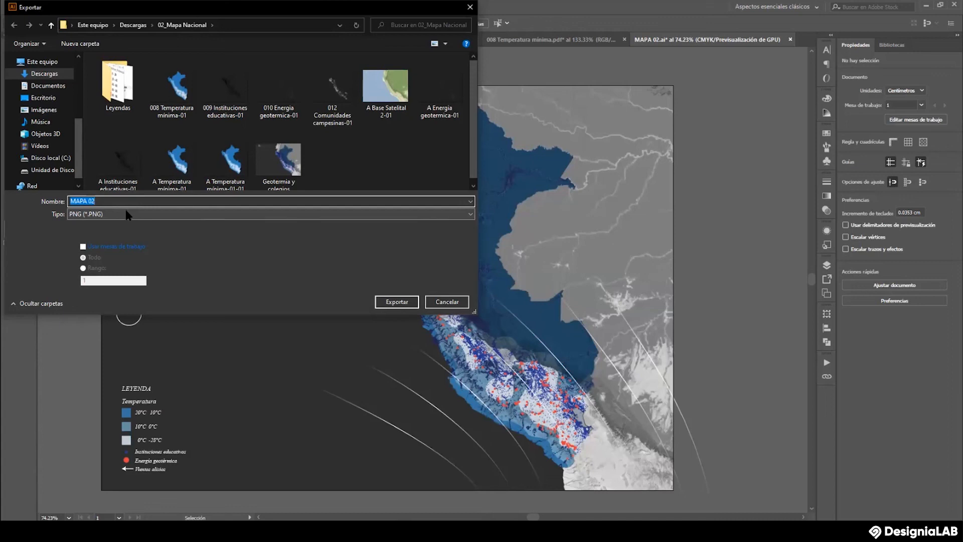
left_click(125, 214)
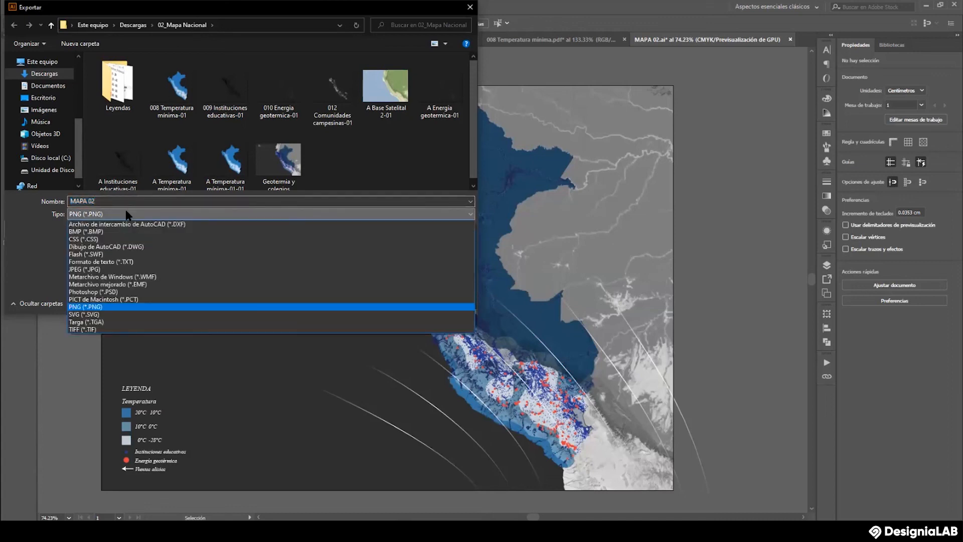
left_click(106, 307)
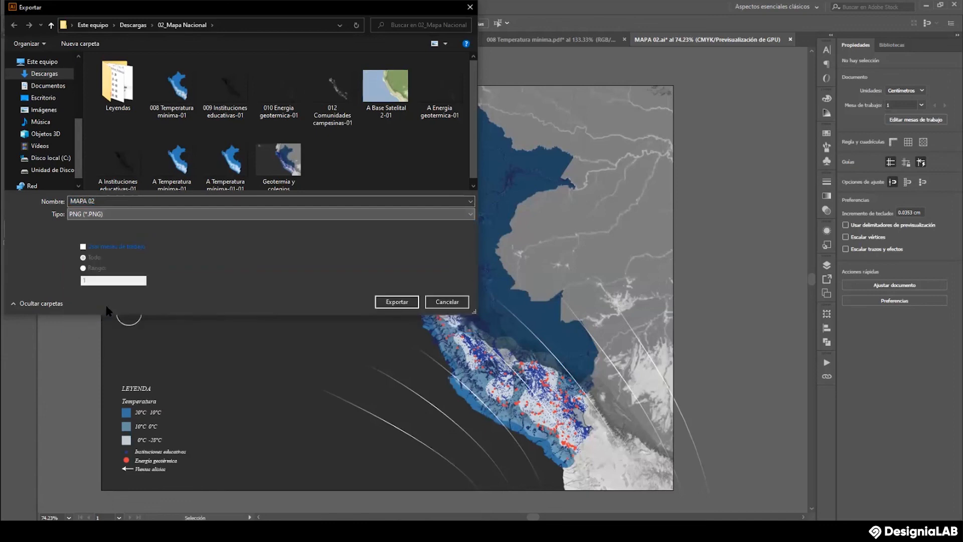
left_click(84, 247)
left_click(104, 203)
left_click(104, 202)
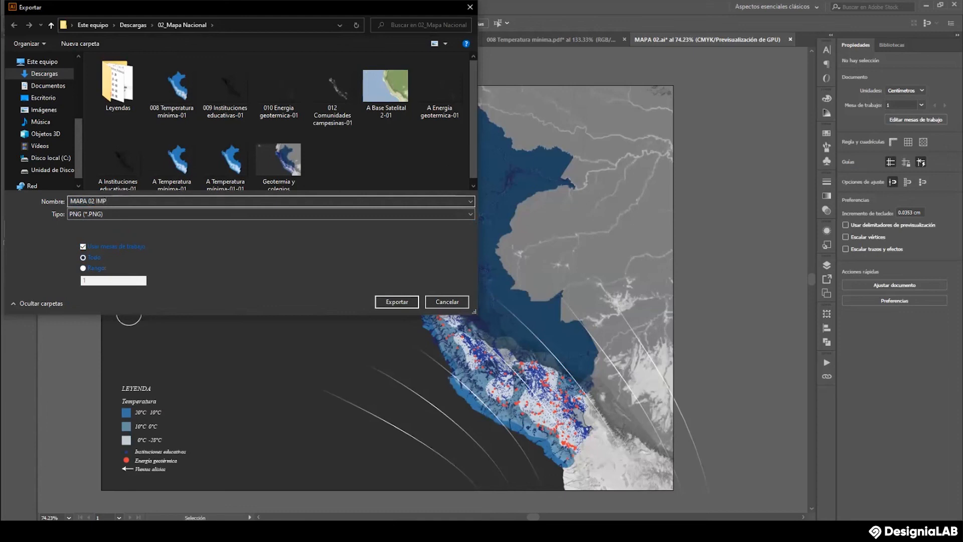
left_click(393, 304)
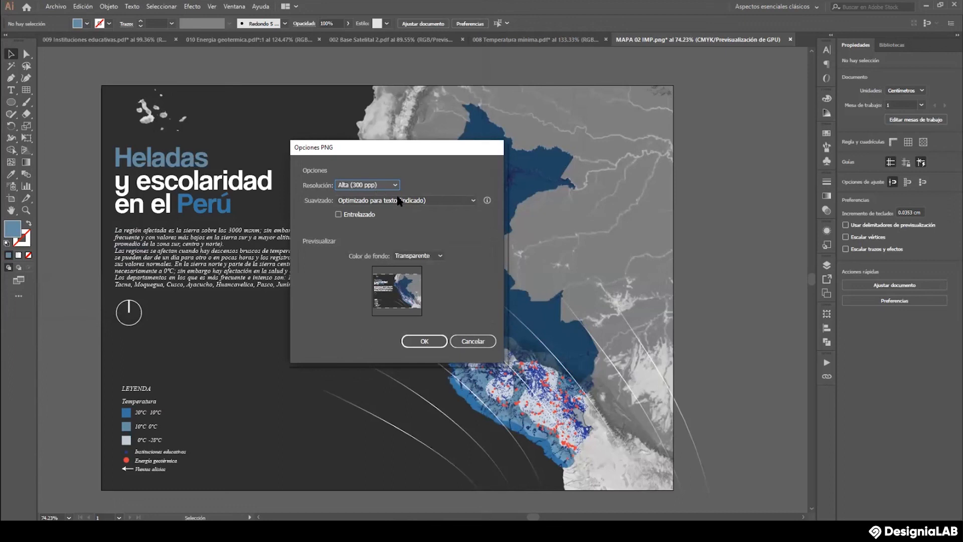
Complete the PNG export at high 300 ppp resolution, text-optimized smoothing and a transparent background.
left_click(412, 256)
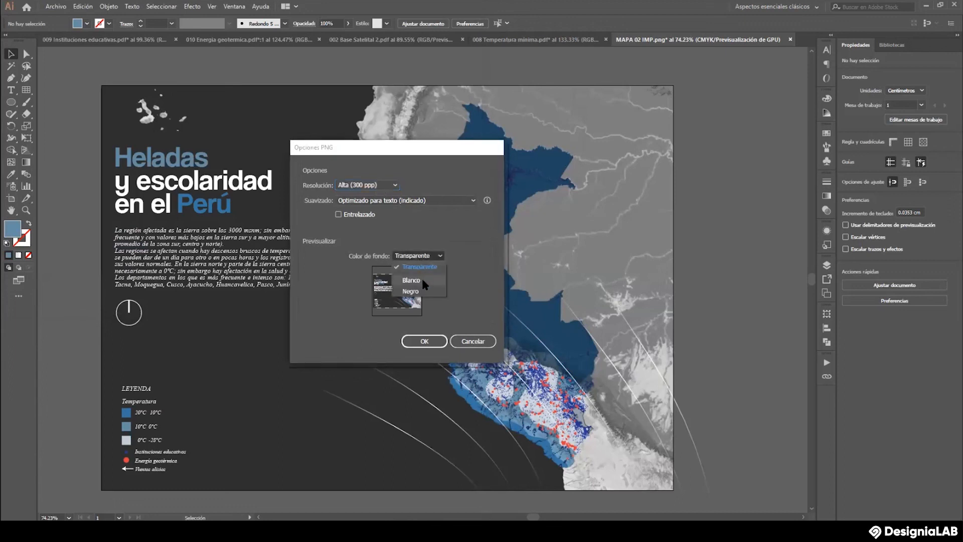
left_click(438, 257)
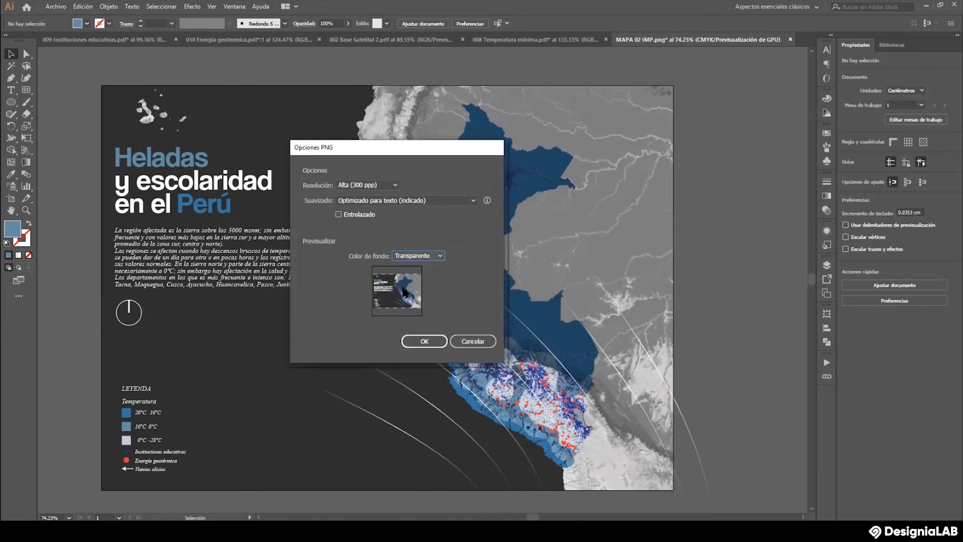
left_click(430, 343)
left_click(430, 342)
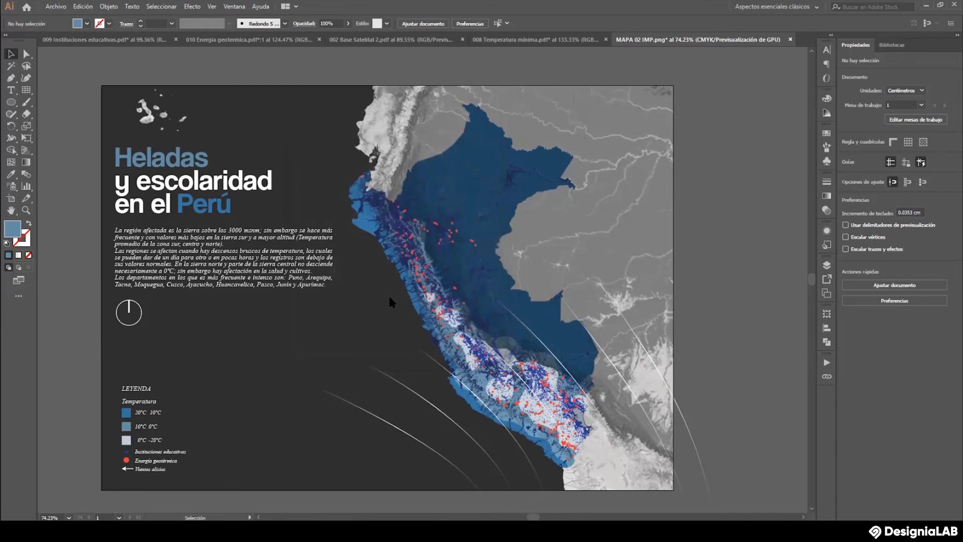
Place the exported image MAPA 02 IMP_Mesa de trabajo 1 at full size just to the right of the artboard.
left_click(52, 7)
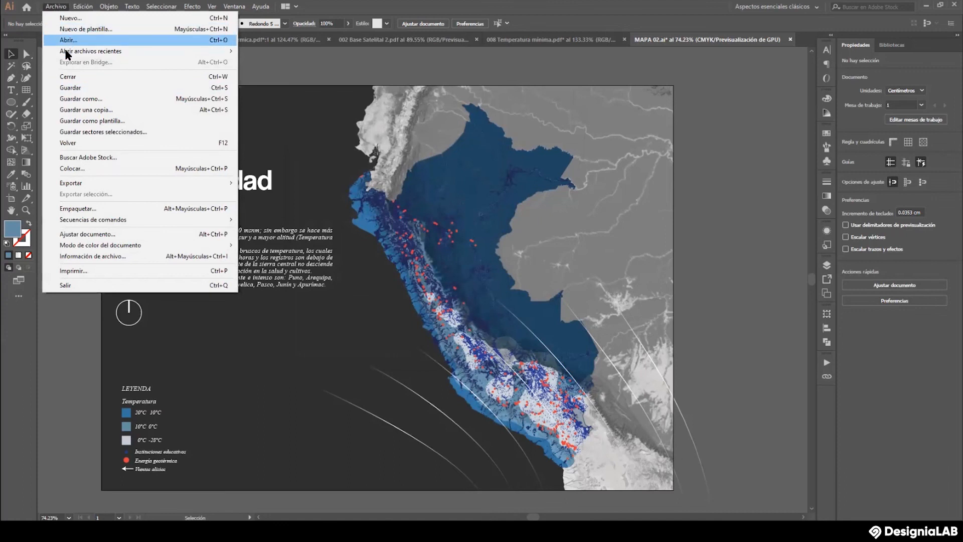
left_click(71, 168)
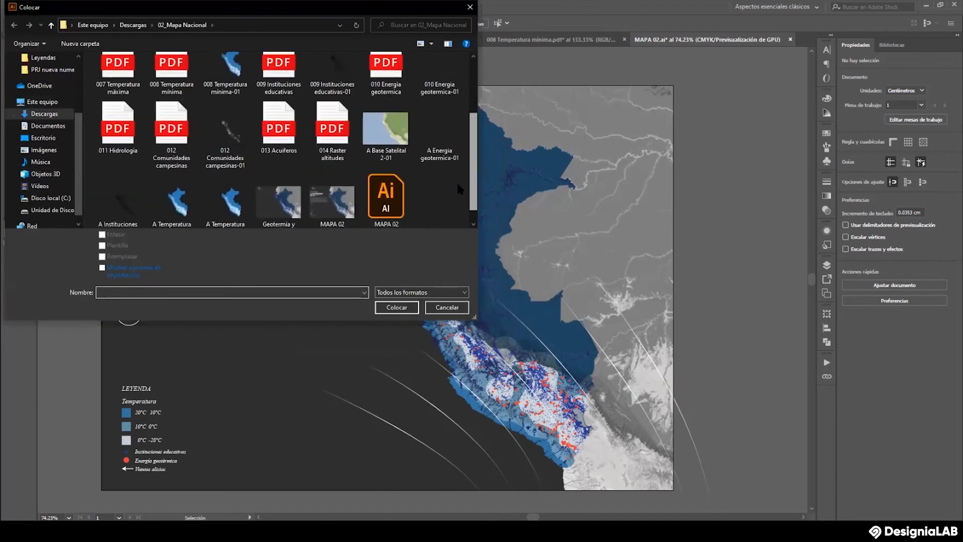
scroll(458, 188, "down", 1)
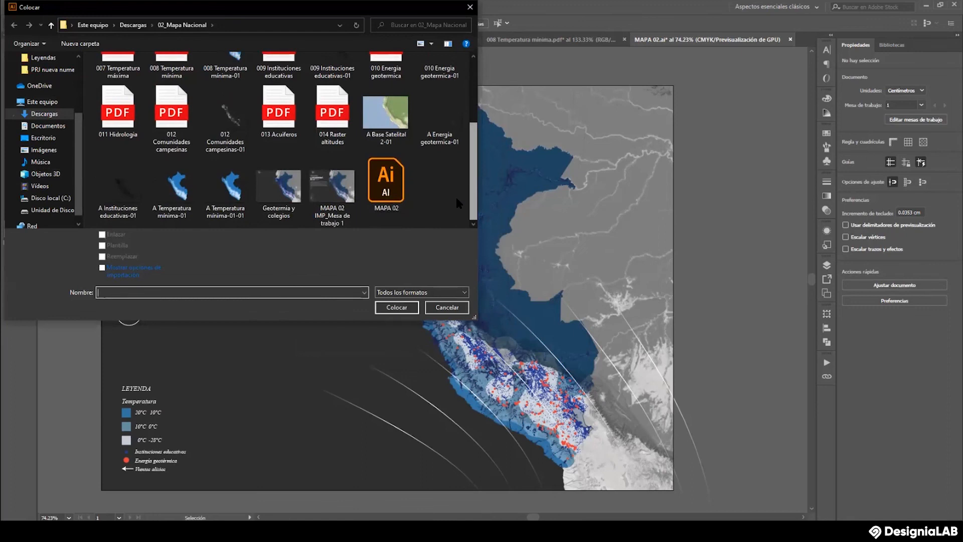
left_click(342, 221)
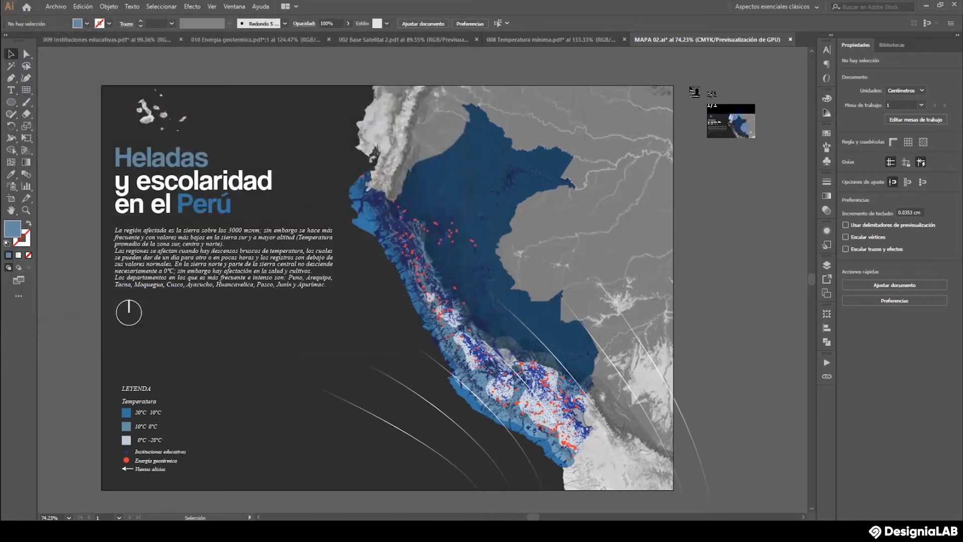
left_click(690, 87)
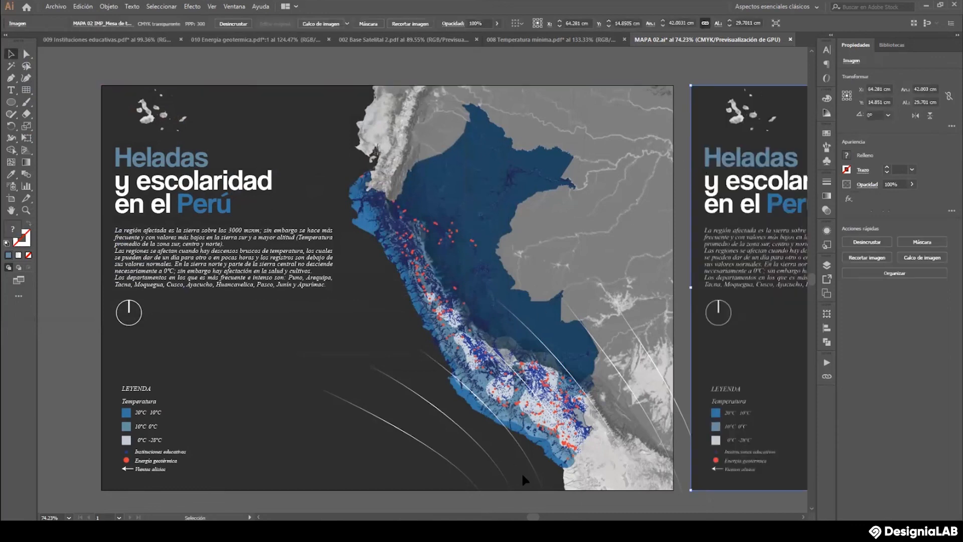
Compare the placed PNG with the original vector layout side by side, in outline view and in normal preview.
left_click_drag(537, 516, 572, 518)
left_click(25, 211)
left_click(436, 311, "alt")
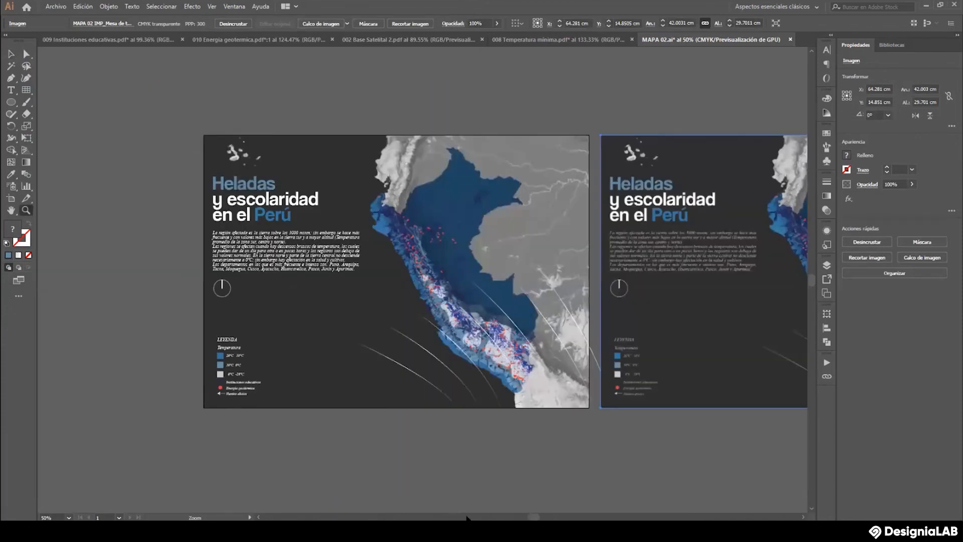
left_click_drag(536, 517, 551, 517)
left_click(503, 428, "alt")
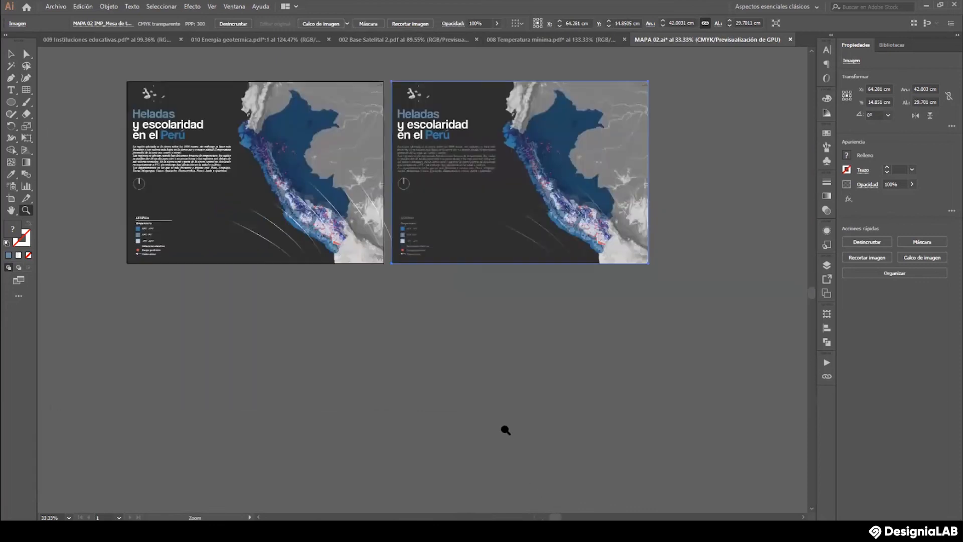
scroll(475, 348, "up", 3)
scroll(472, 342, "up", 3)
left_click_drag(397, 288, 408, 403)
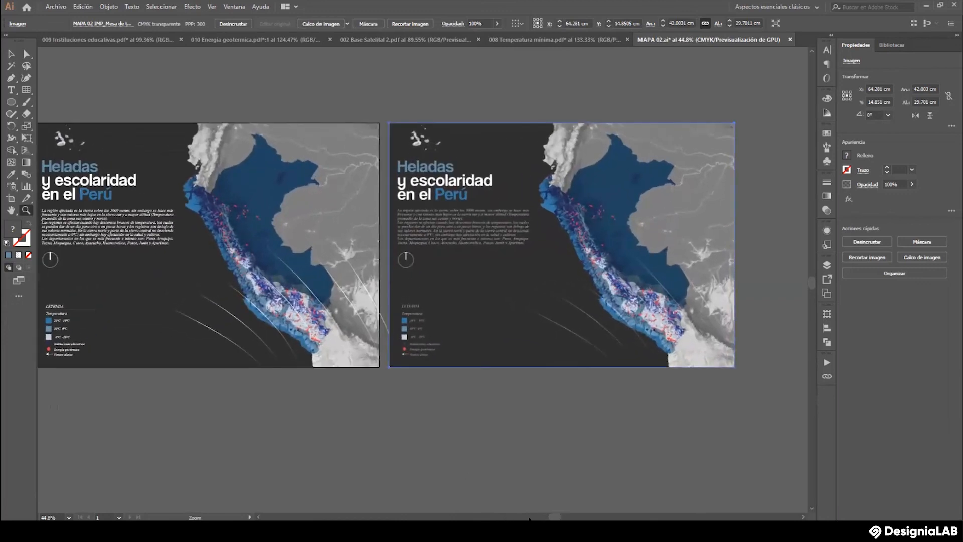
left_click_drag(554, 517, 549, 516)
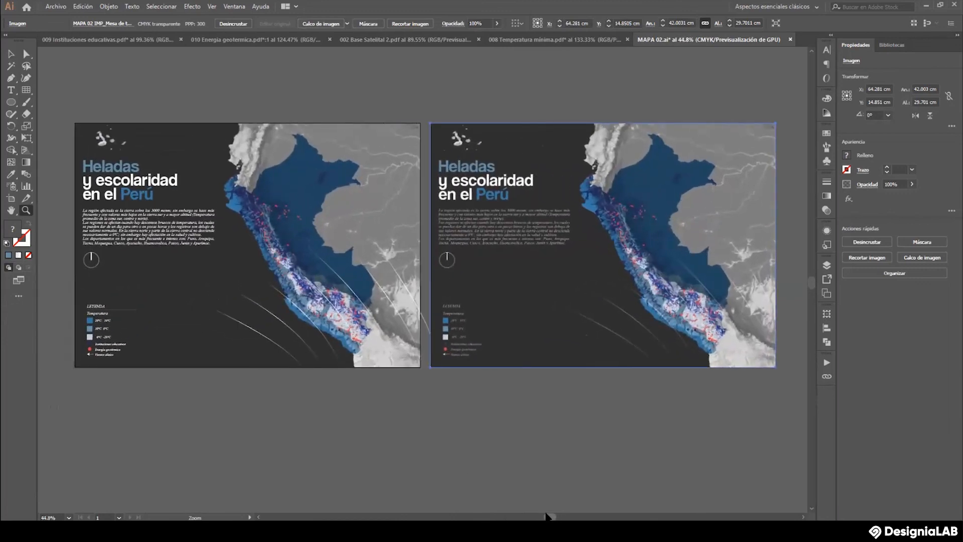
key("ctrl+y")
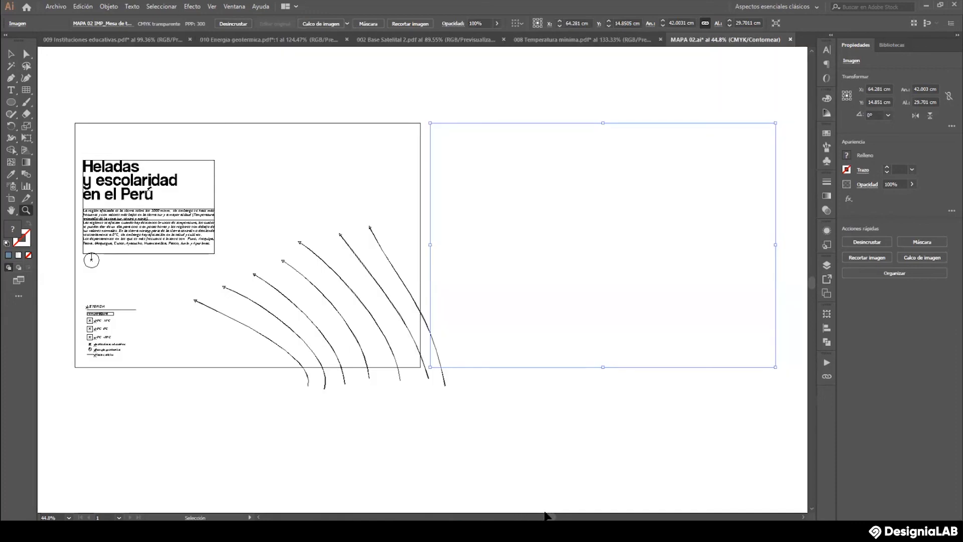
key("ctrl+y")
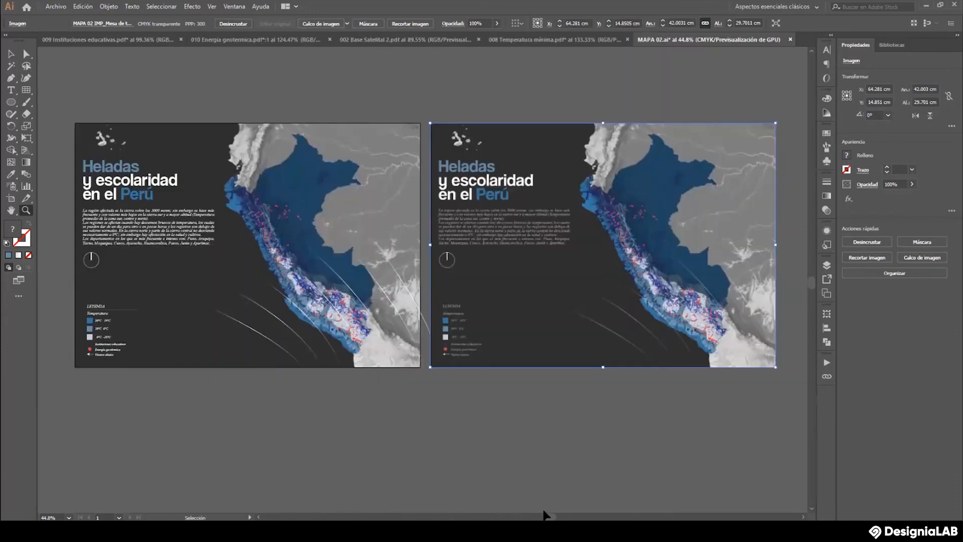